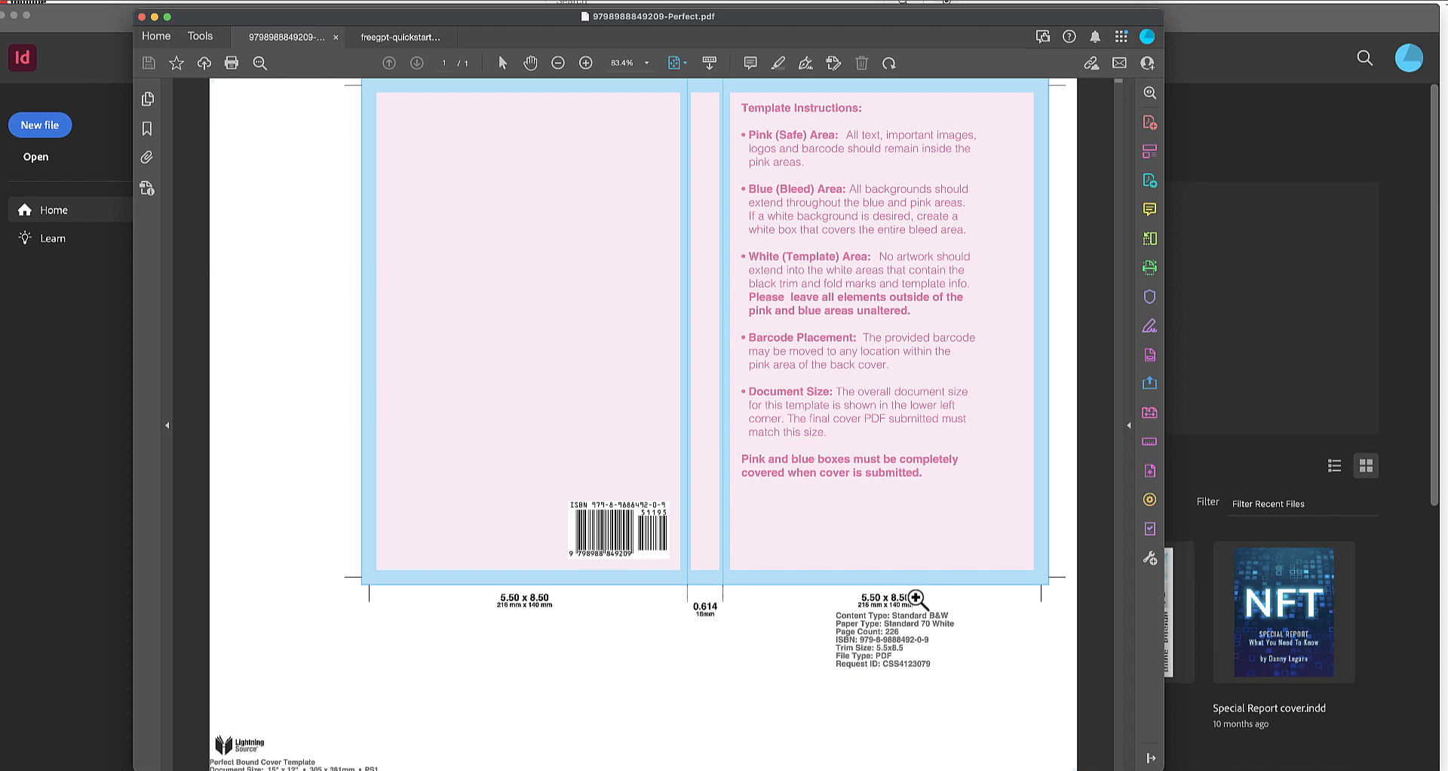
Switch to InDesign and set the new document's size to 11.614 in wide by 8.5 in high.
left_click(1230, 341)
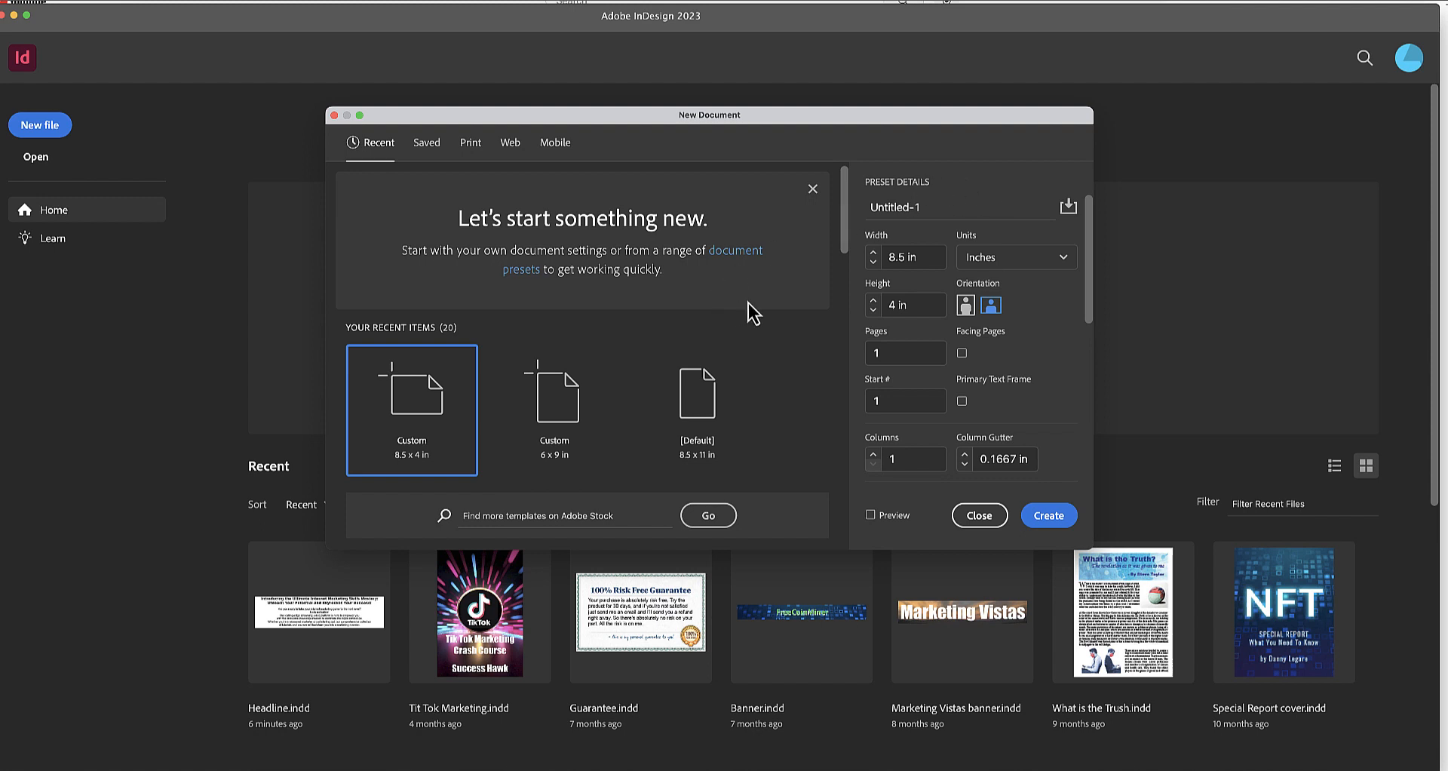
left_click(921, 261)
type("110")
key("BackSpace")
type(".614")
key("Tab")
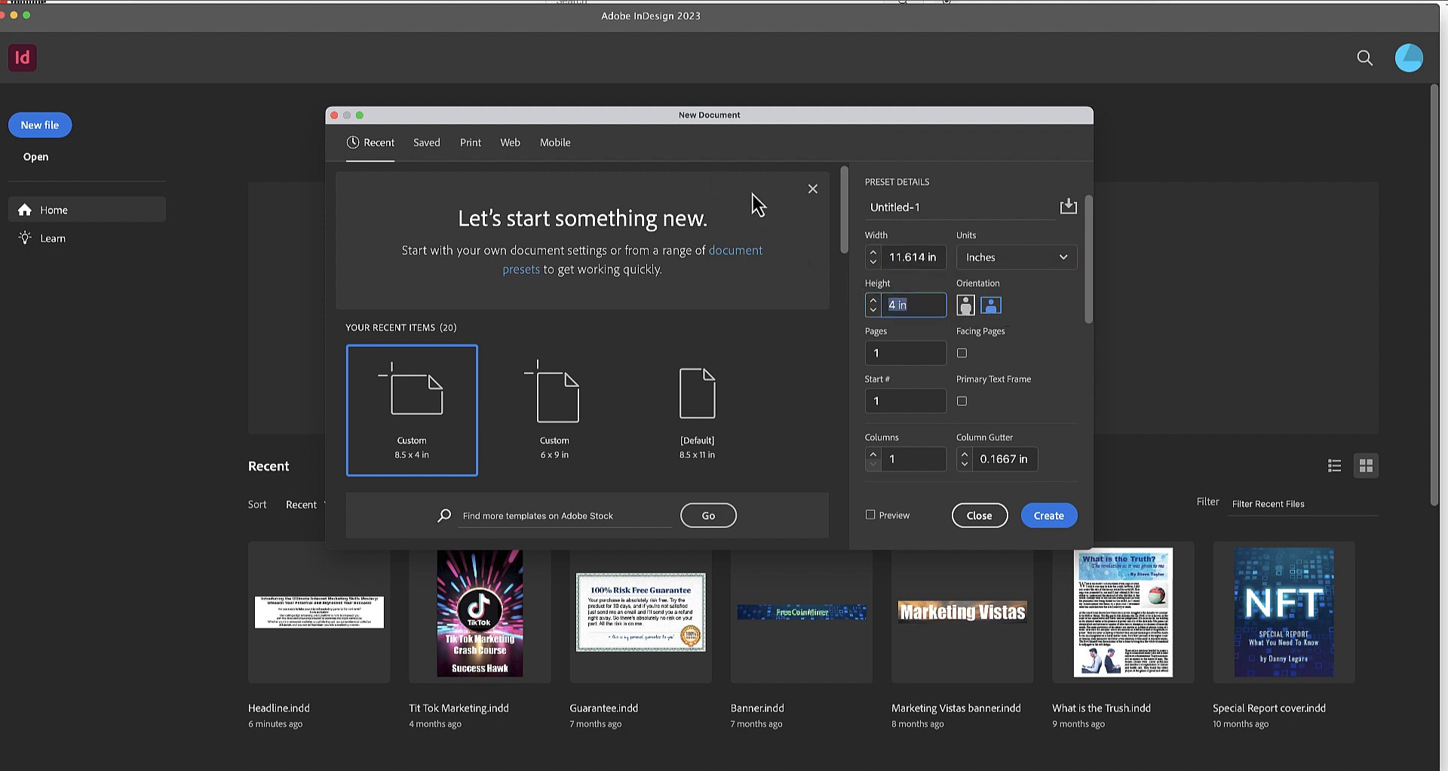
type("8.5")
key("Return")
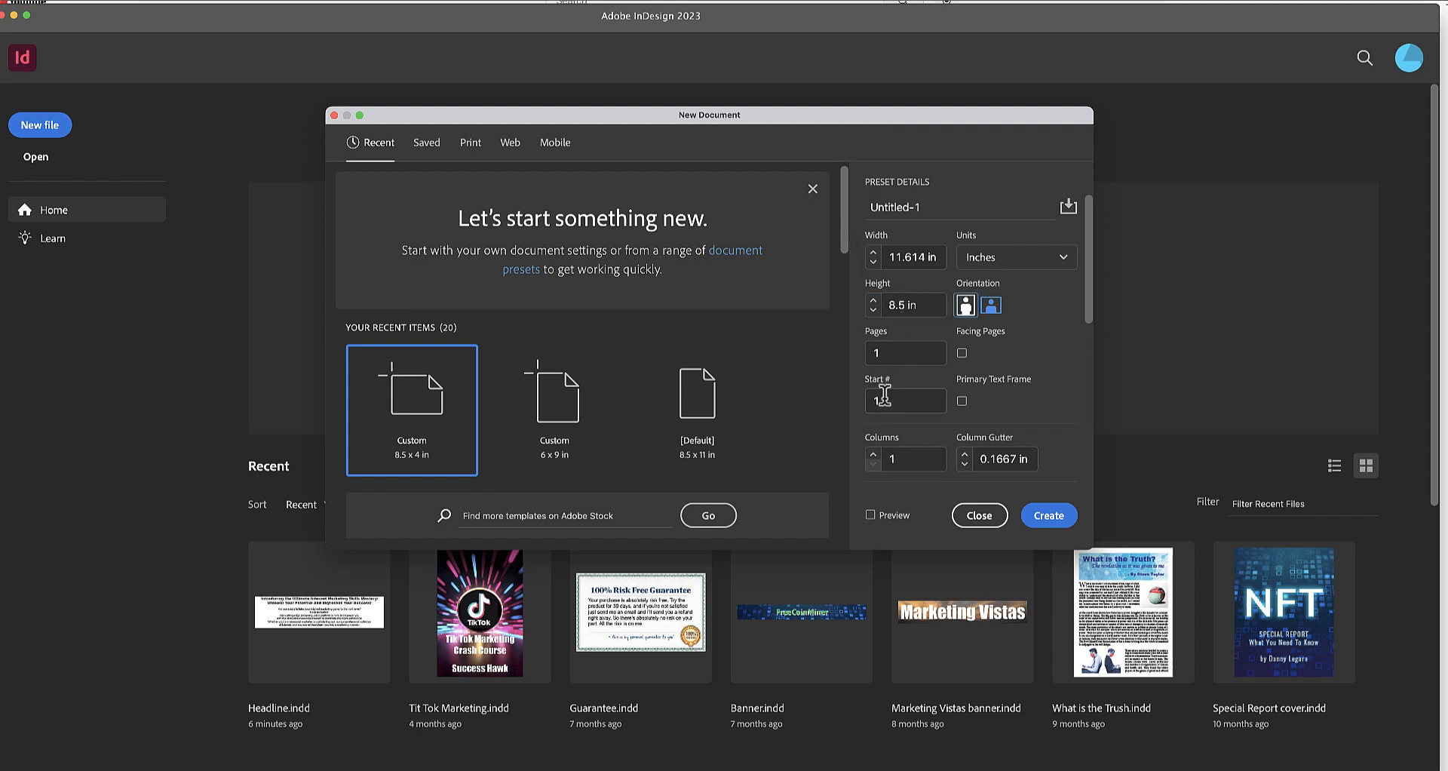
Give the new document 2 columns with a 0.614 in column gutter for the spine.
left_click(873, 463)
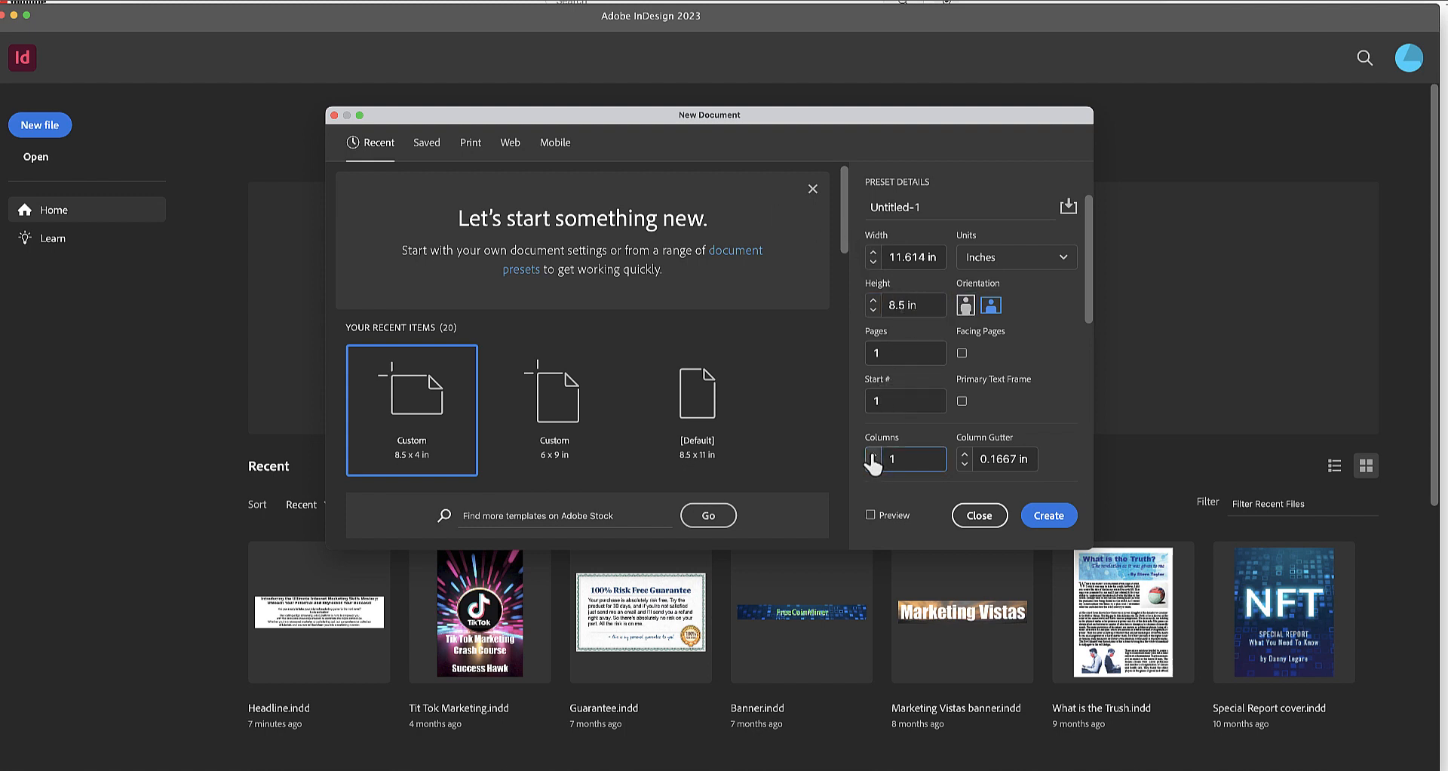
left_click(873, 453)
left_click(988, 460)
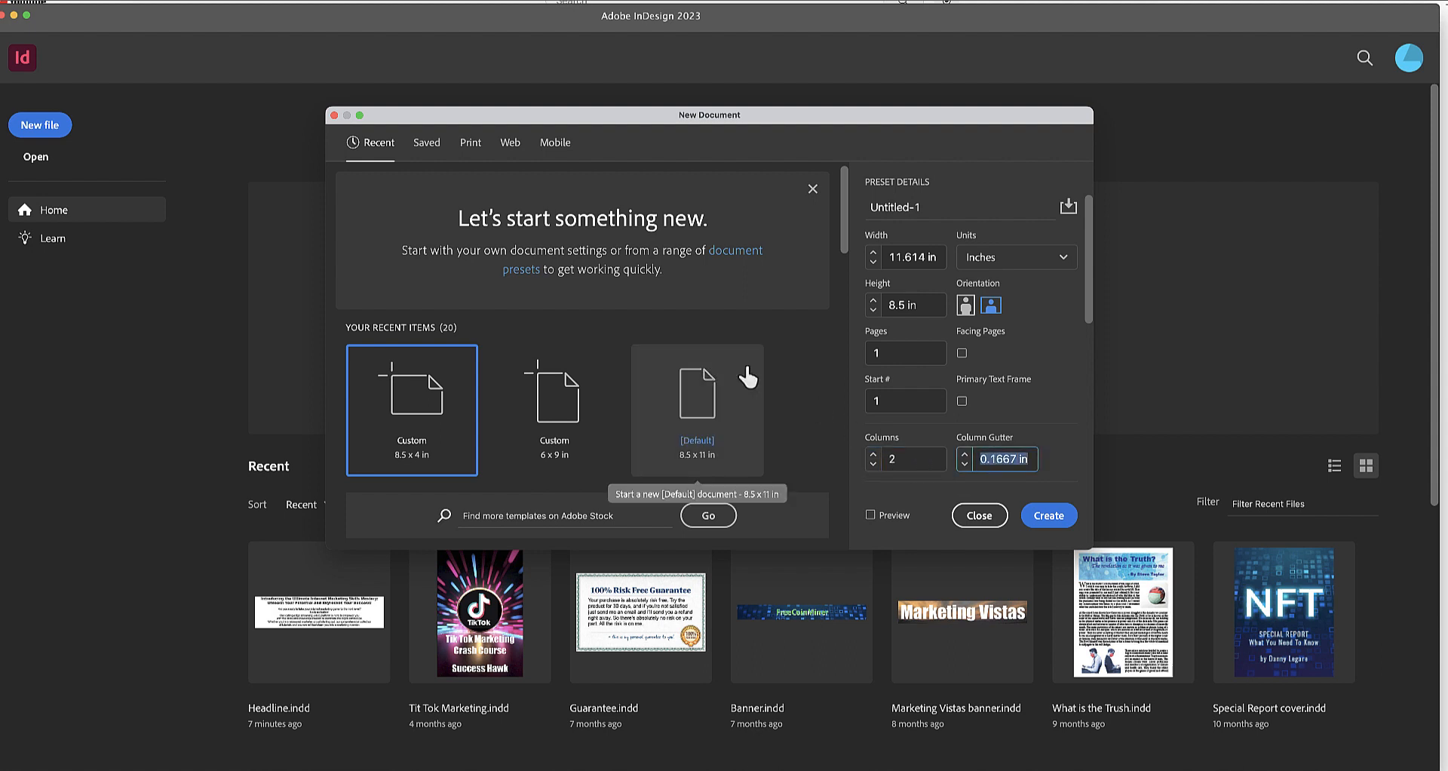
type("0.614")
key("Tab")
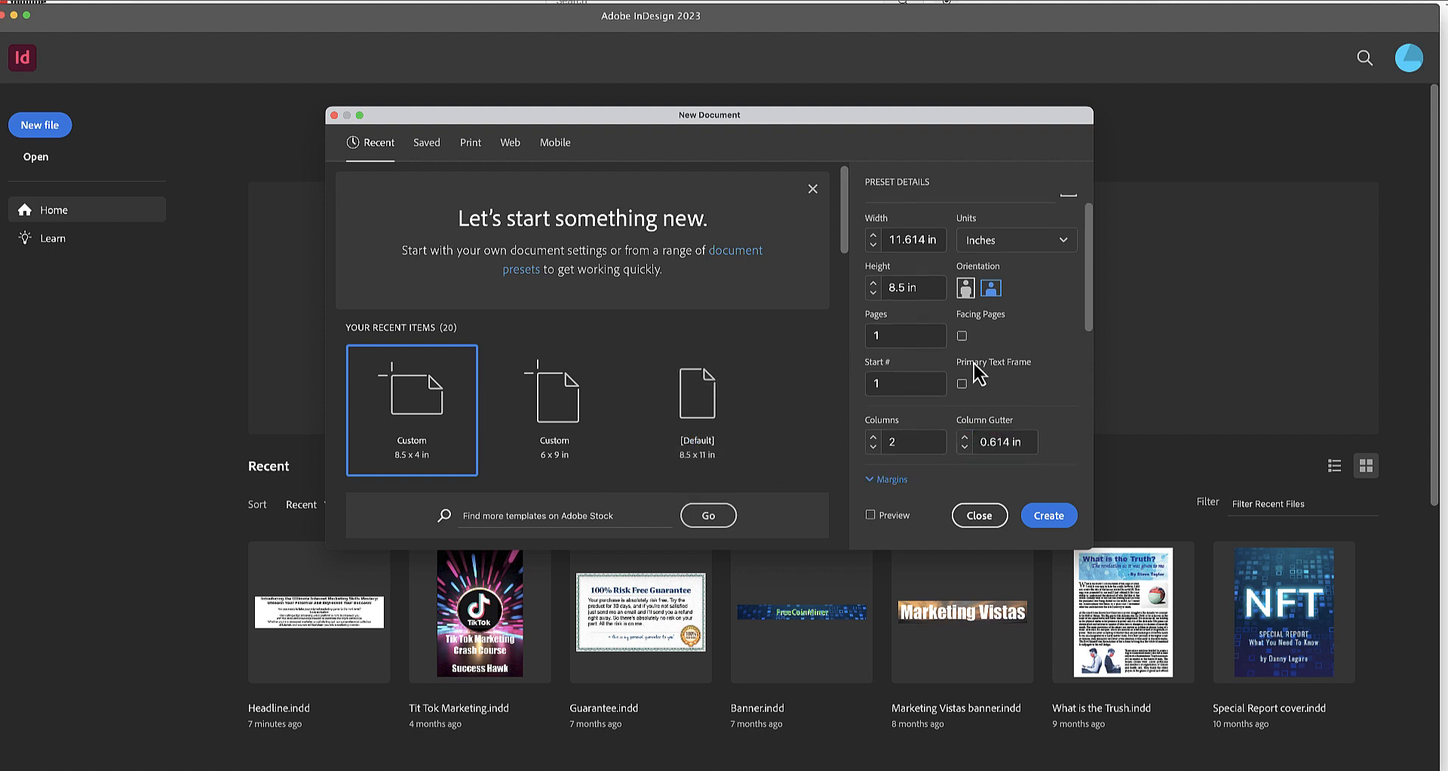
Set the bleed to 0.125 in on all four sides and create the document.
scroll(979, 370, "down", 5)
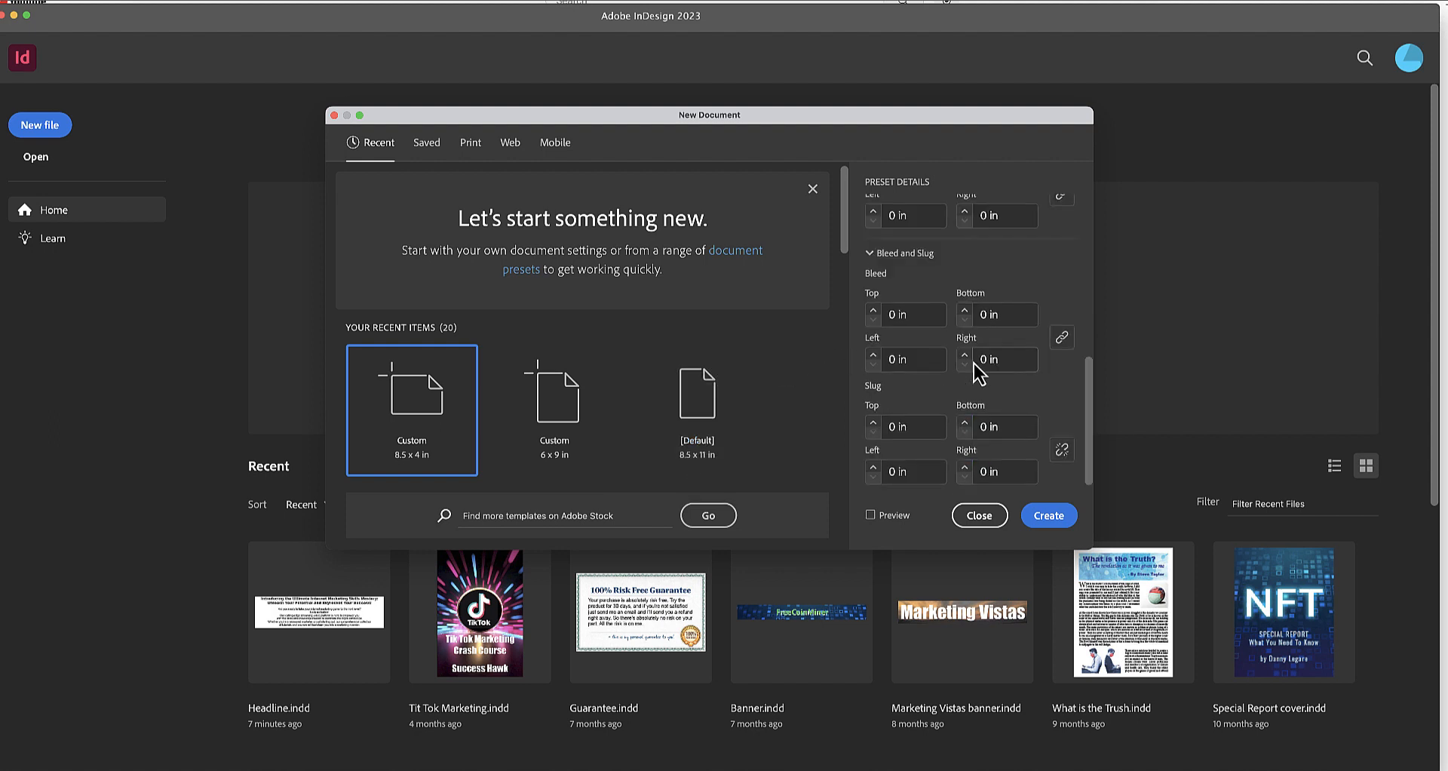
left_click(874, 310)
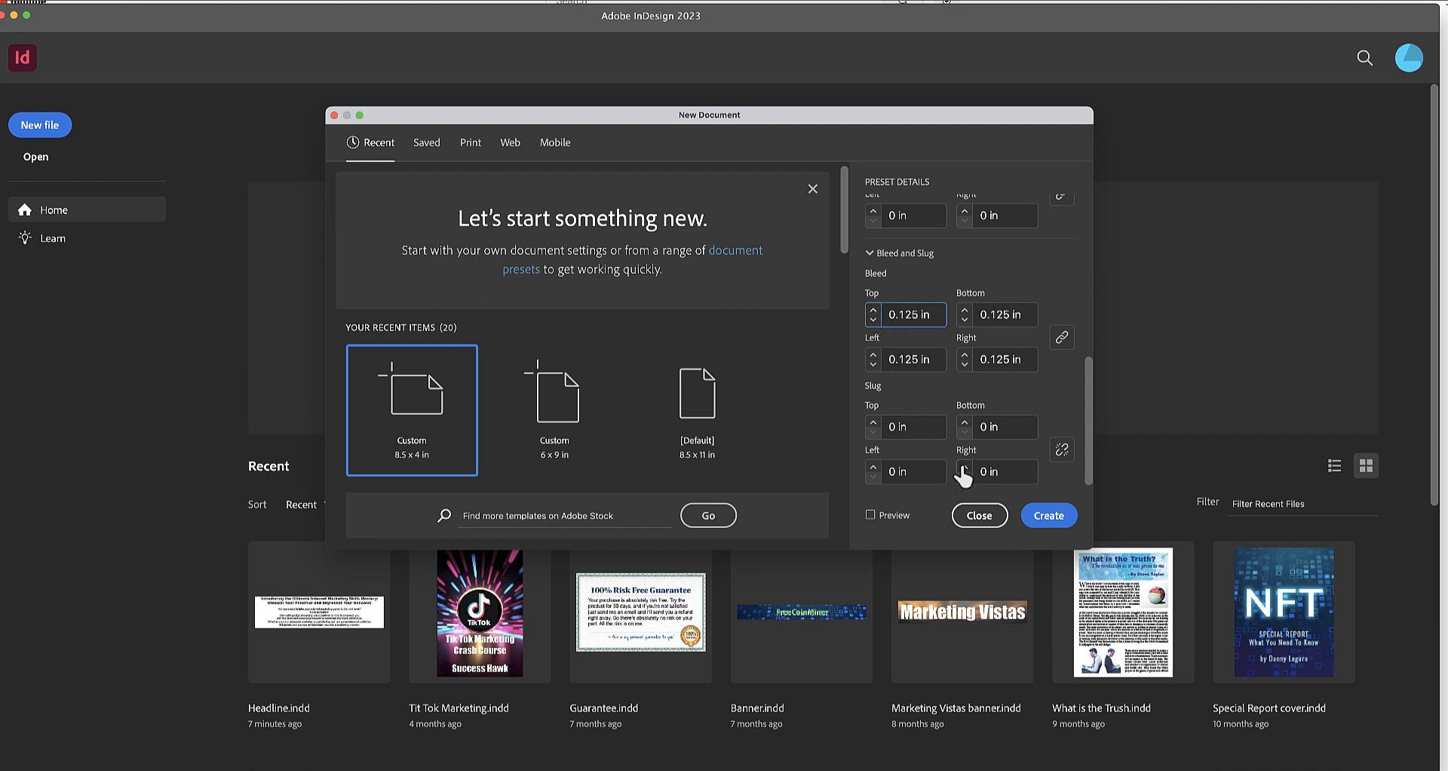
left_click(1049, 516)
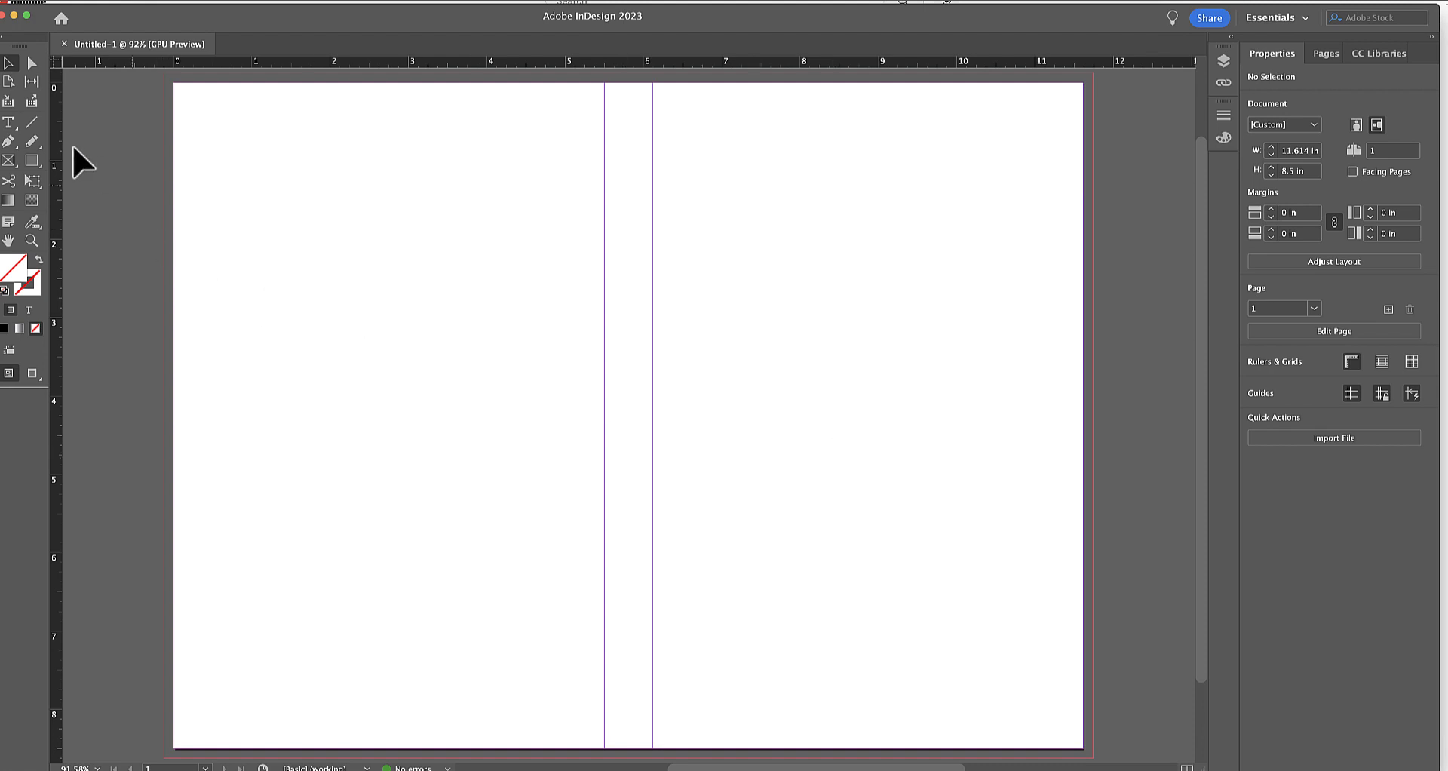
Create a rectangle frame 5.75 in wide and 8.75 in high near the page's upper-left corner.
left_click(31, 160)
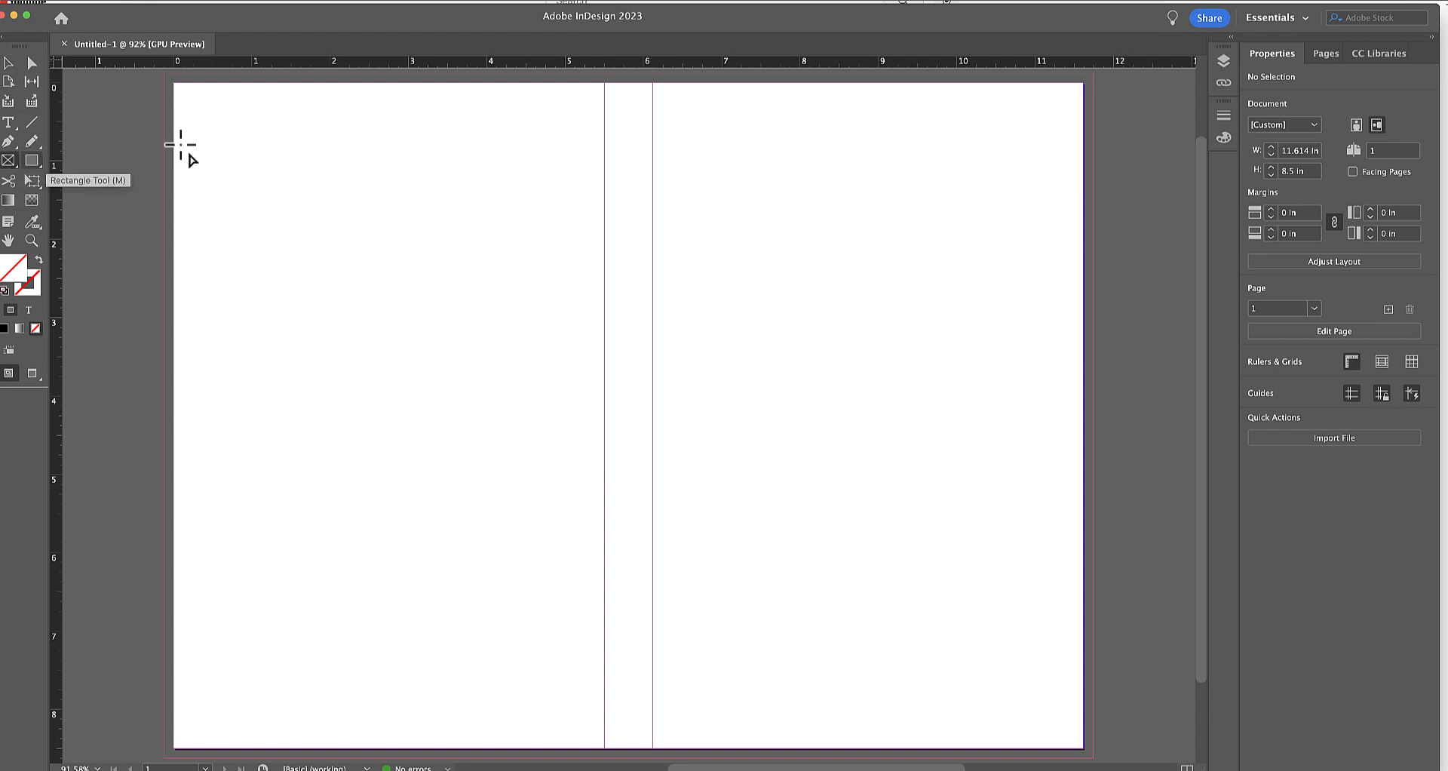
left_click(213, 116)
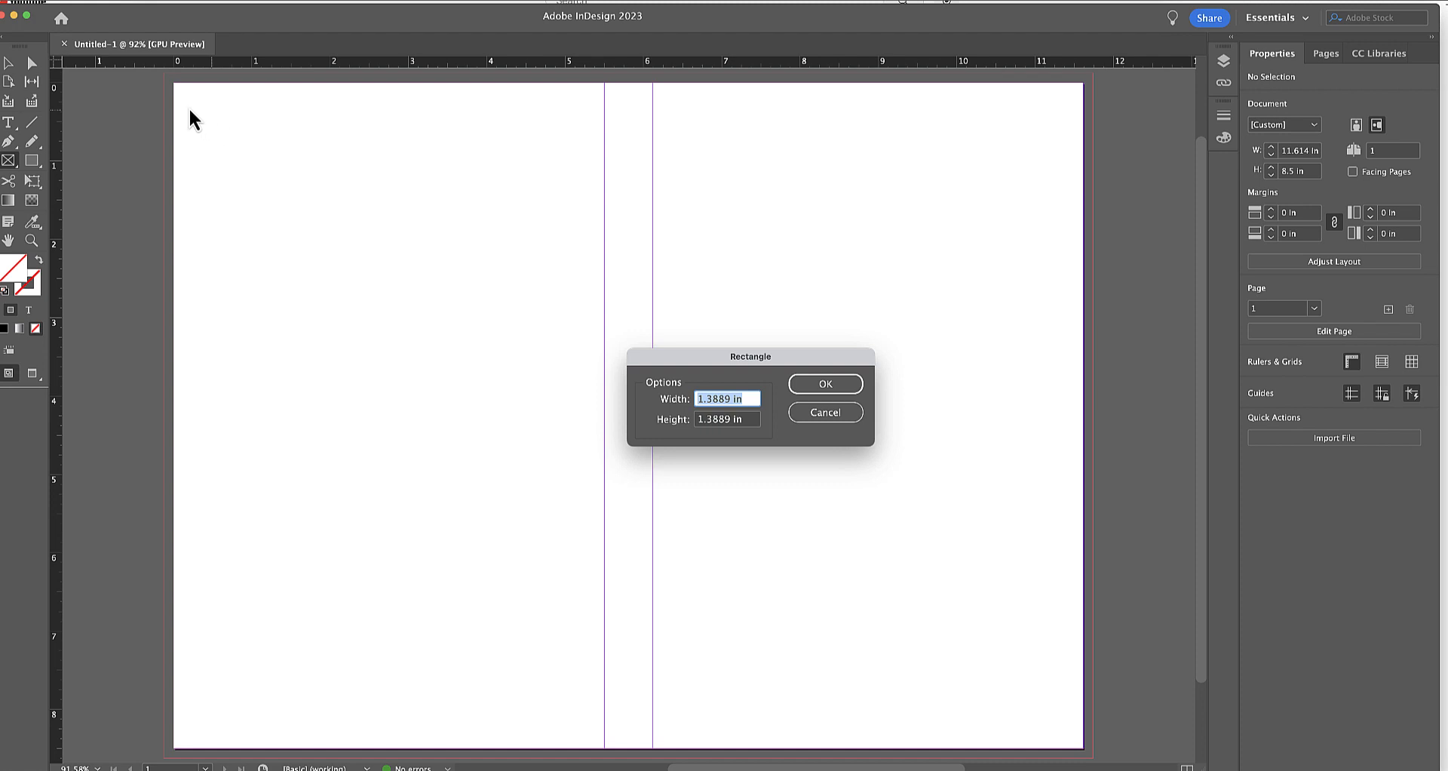
type("5.75")
key("Tab")
type("8")
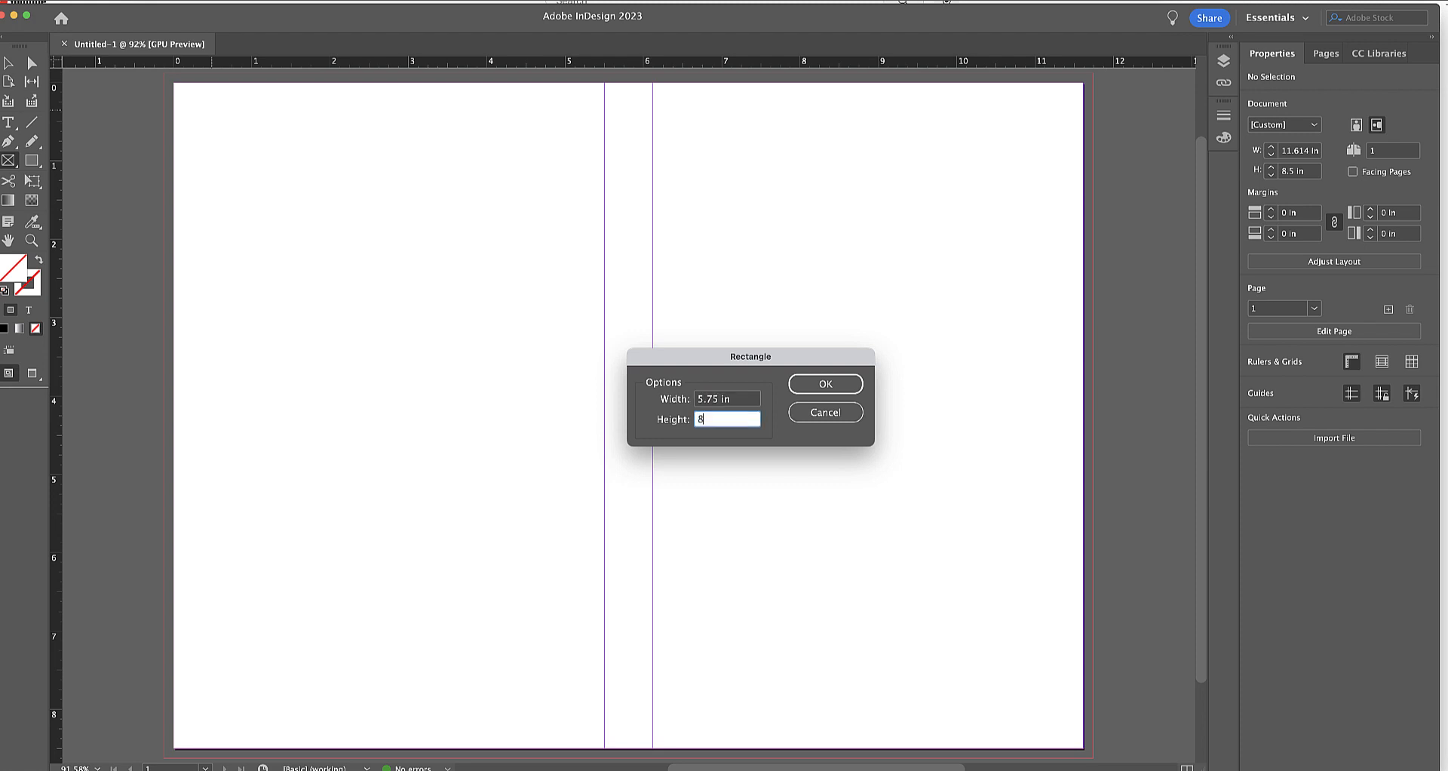
type(".75")
key("Return")
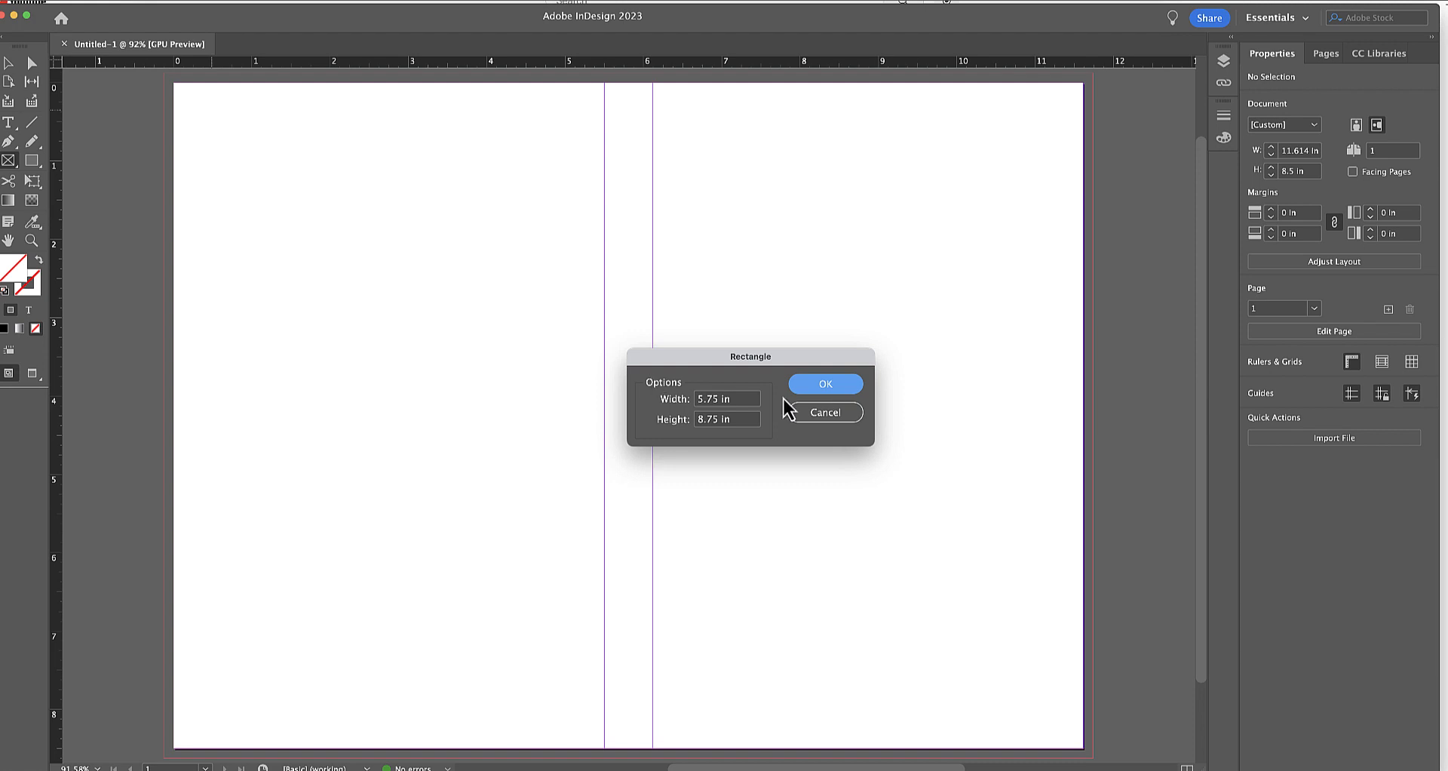
left_click(826, 384)
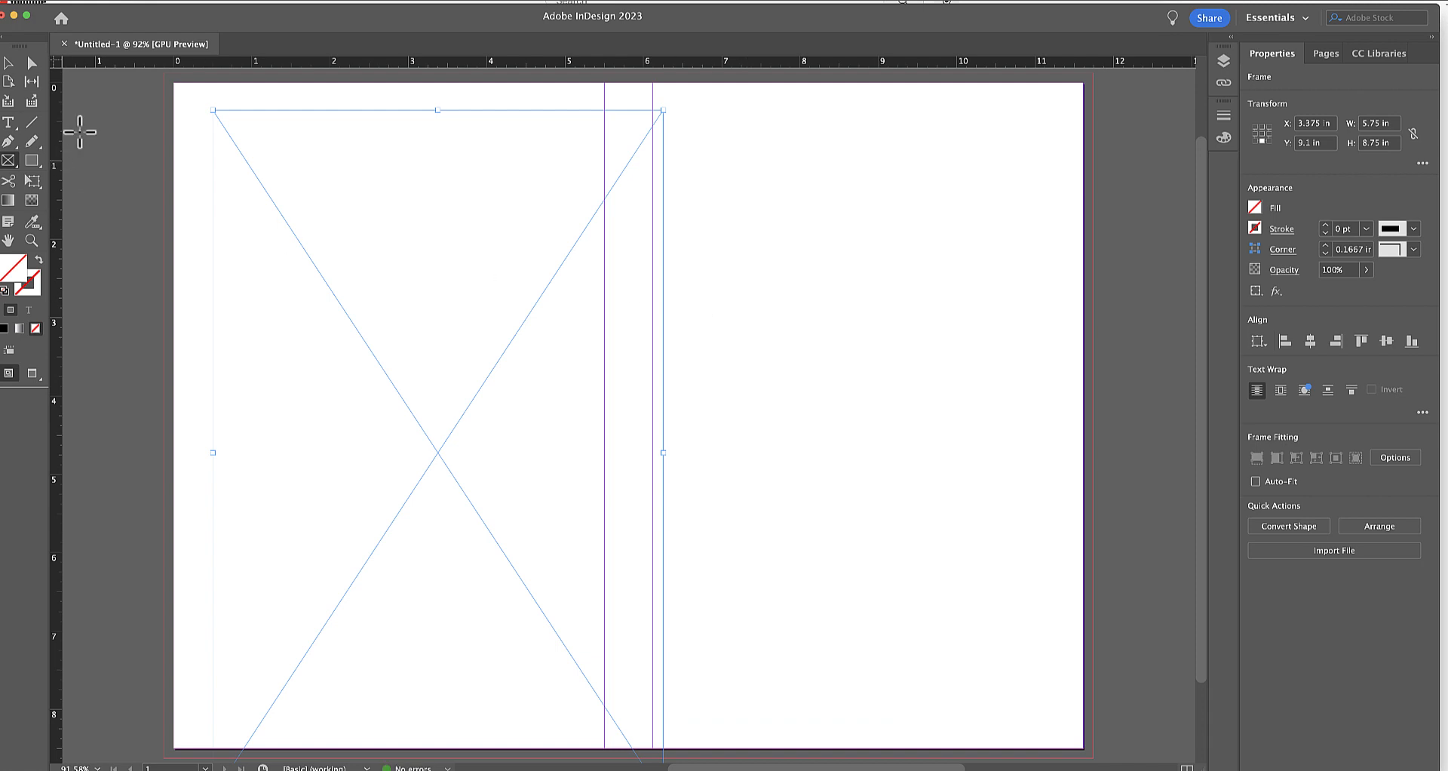
Switch the workspace to Essentials Classic.
left_click(9, 65)
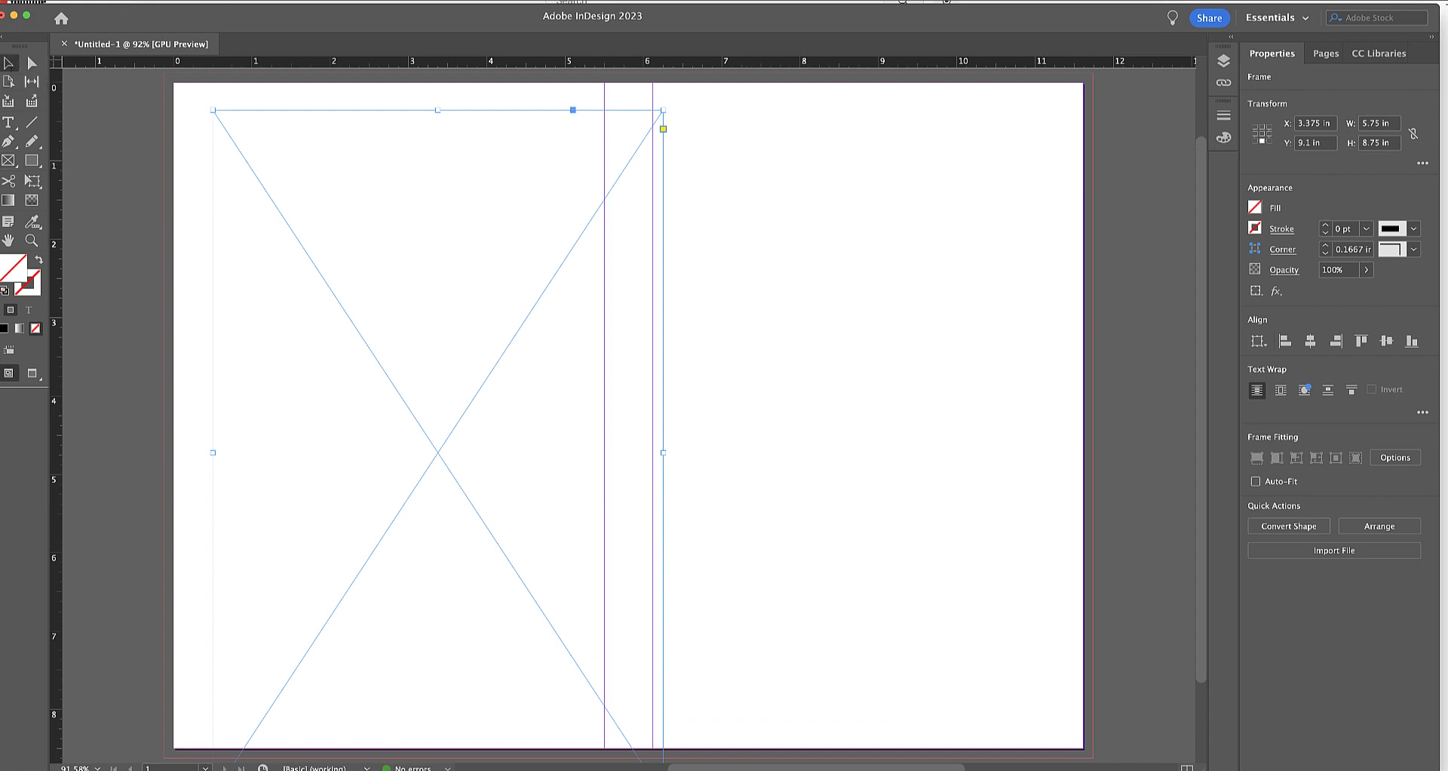
left_click(305, 0)
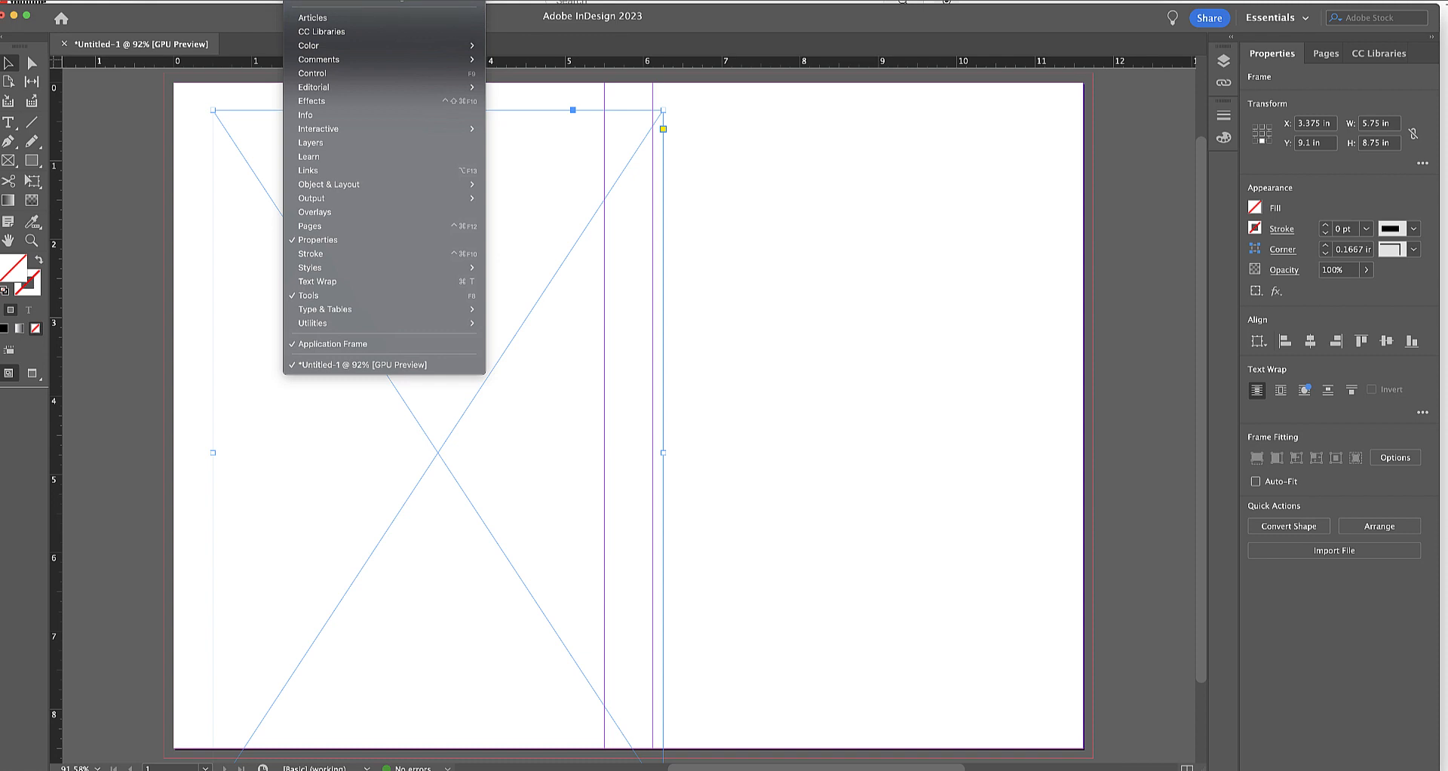
mouse_move(323, 2)
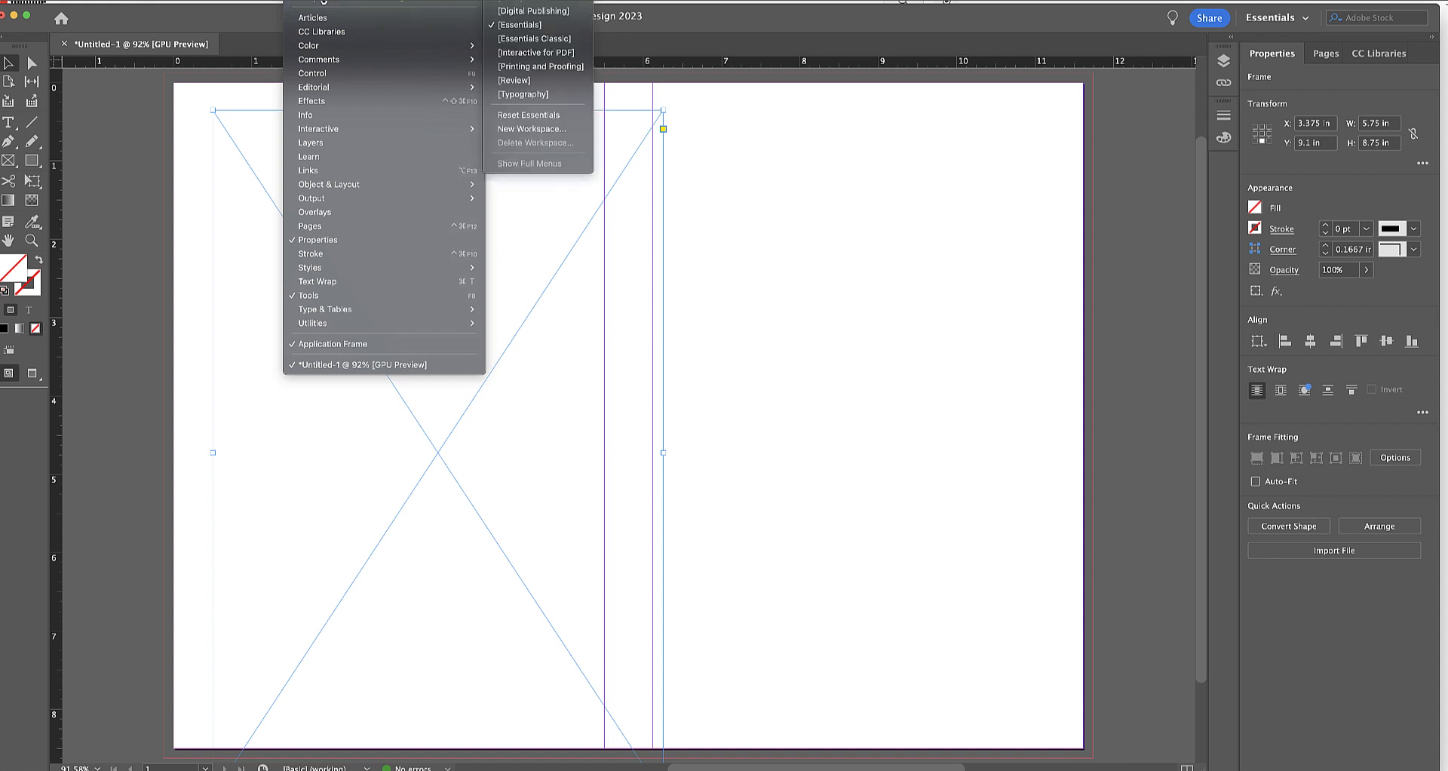
left_click(426, 0)
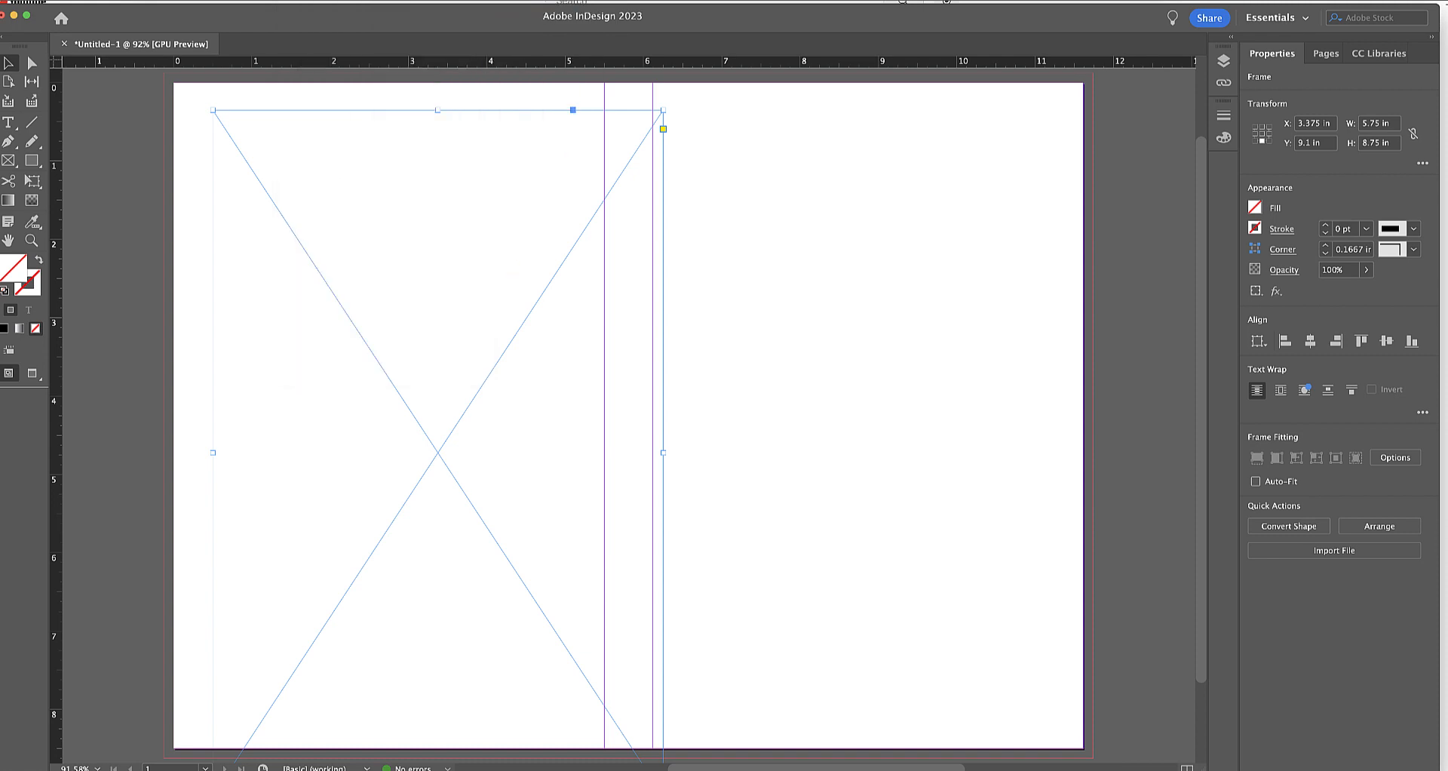
left_click(305, 0)
mouse_move(317, 0)
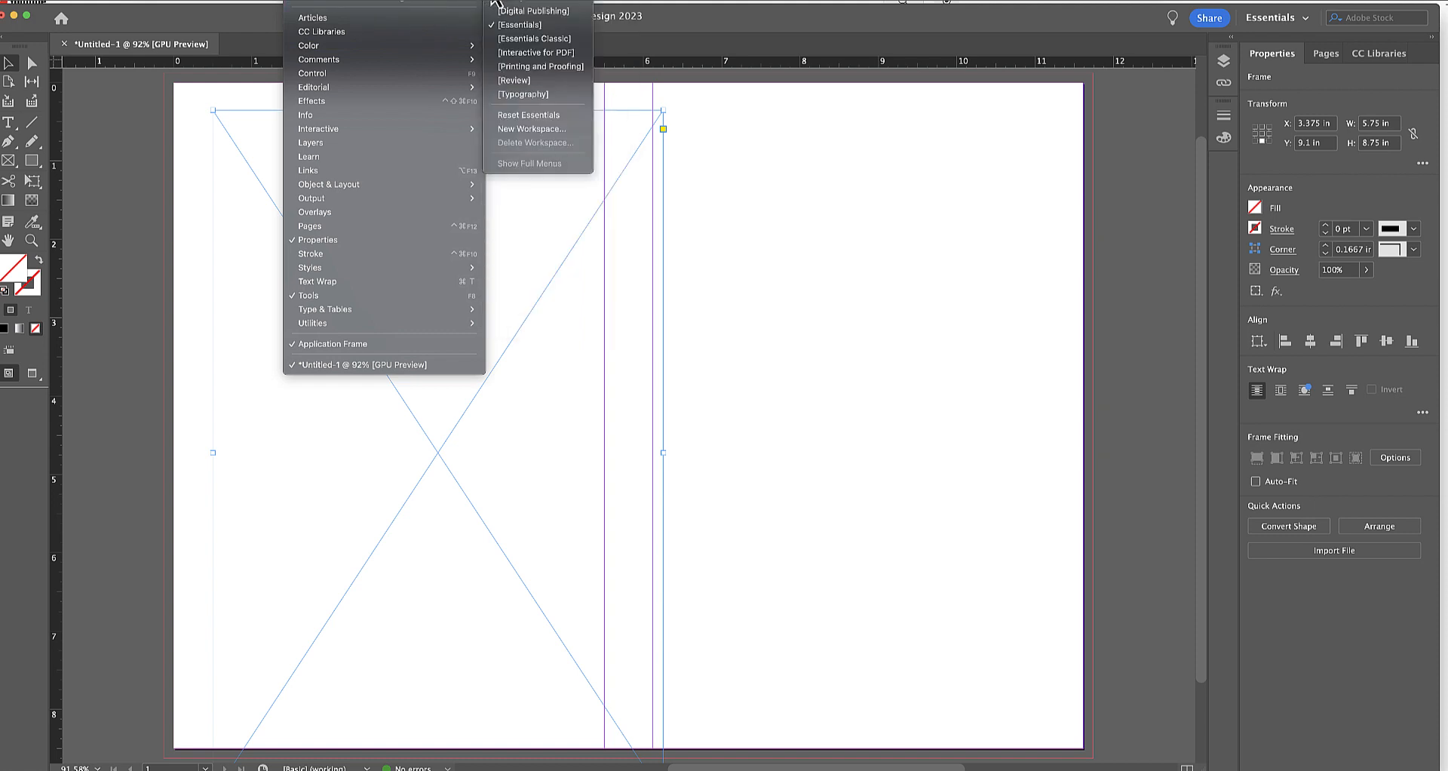
left_click(504, 40)
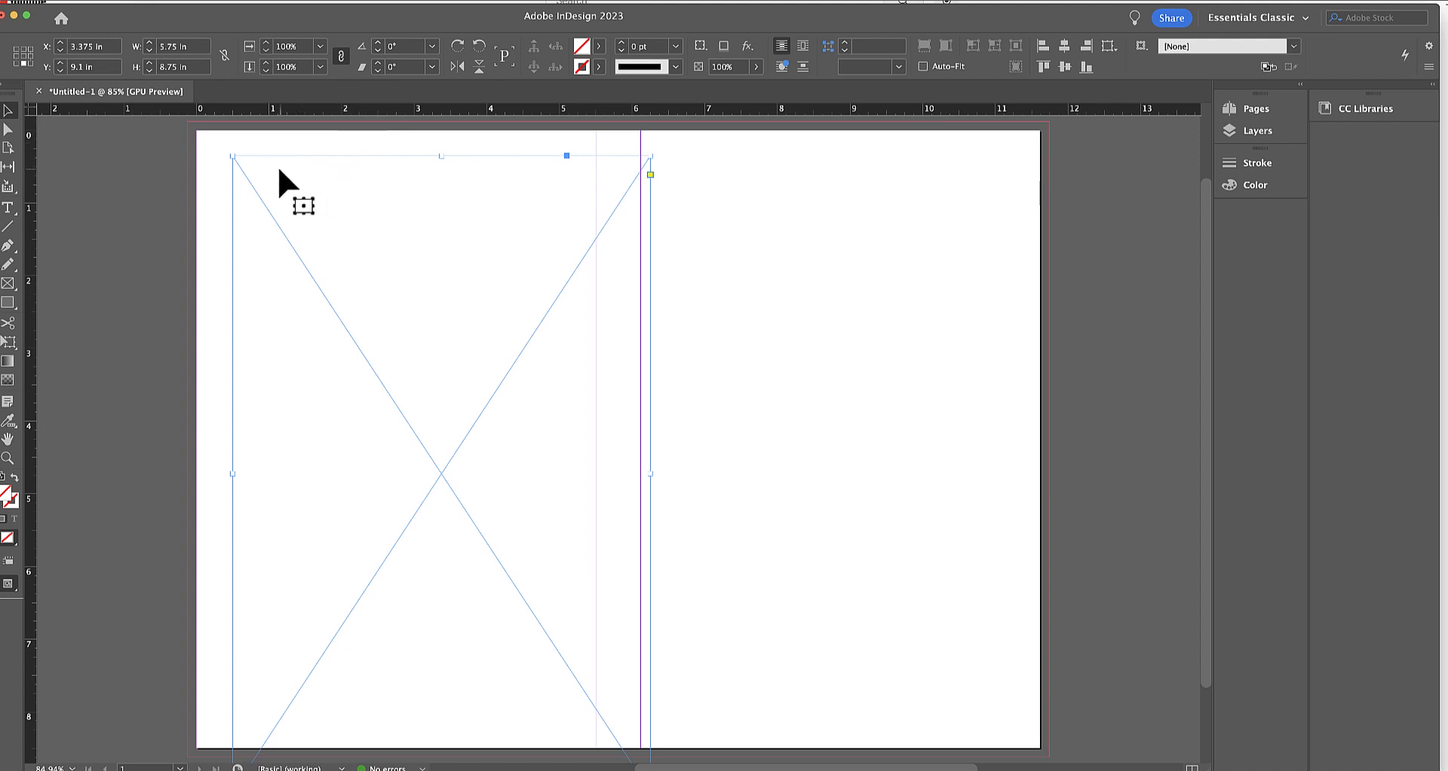
Position the frame's upper-left corner at X -0.125 in and Y -0.125 in.
left_click(16, 48)
left_click(102, 49)
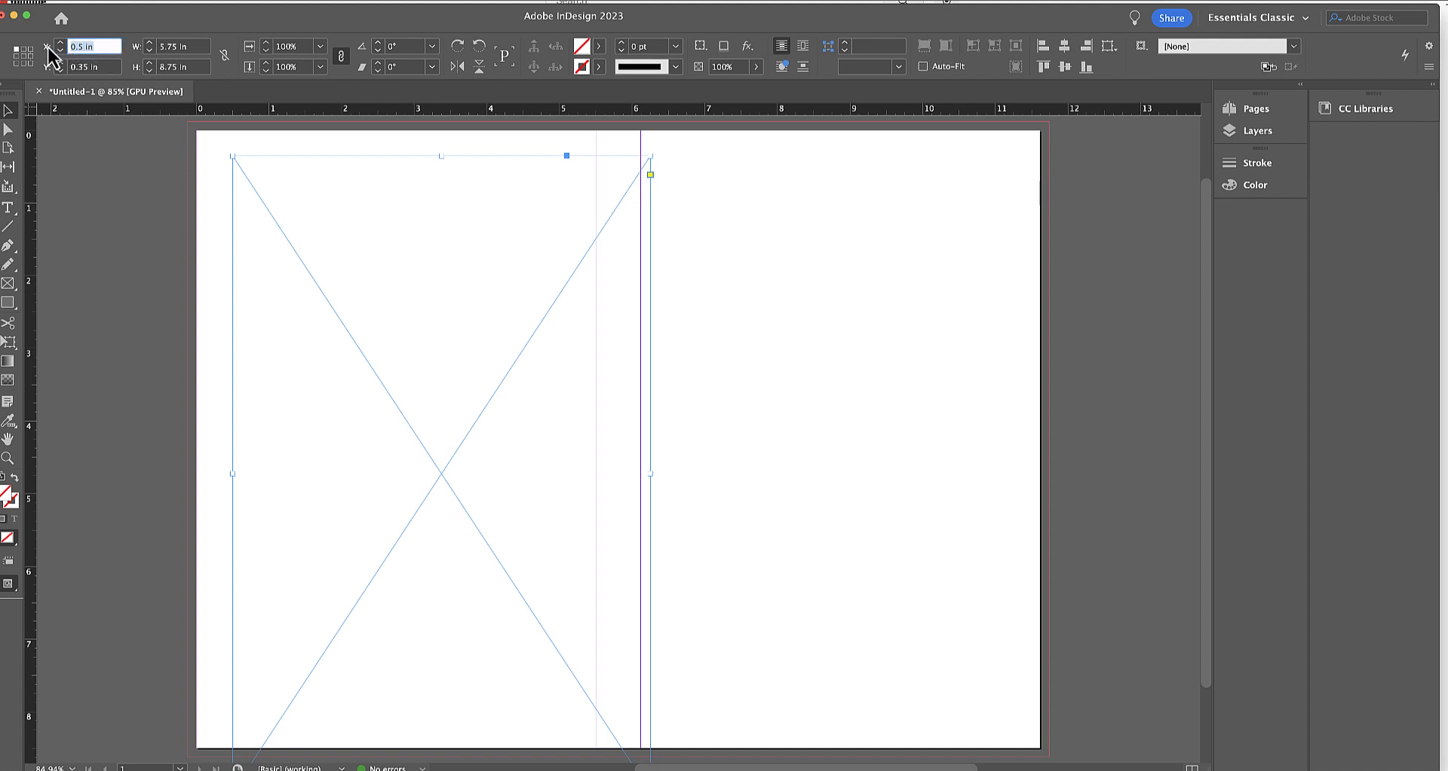
type("-.125")
key("Tab")
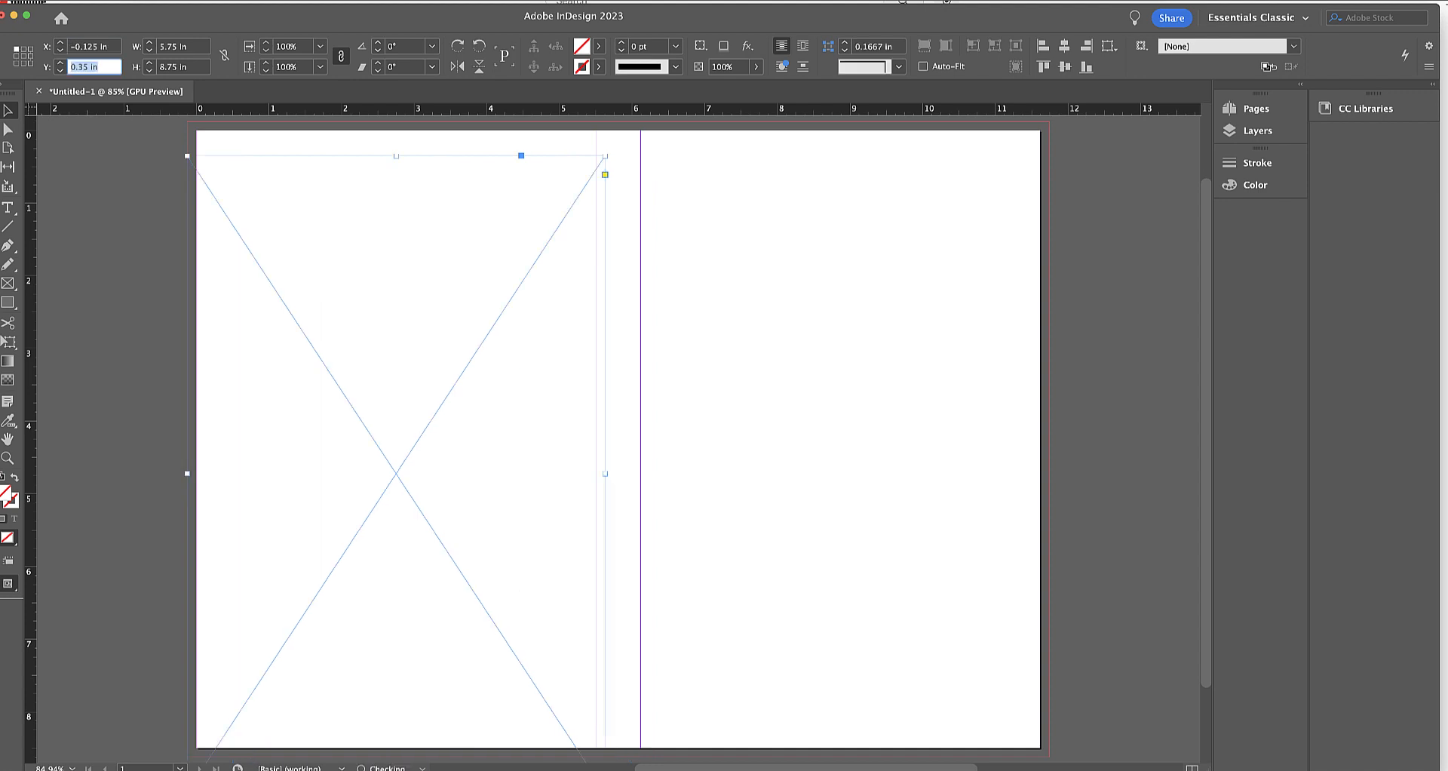
type("-.125")
key("Return")
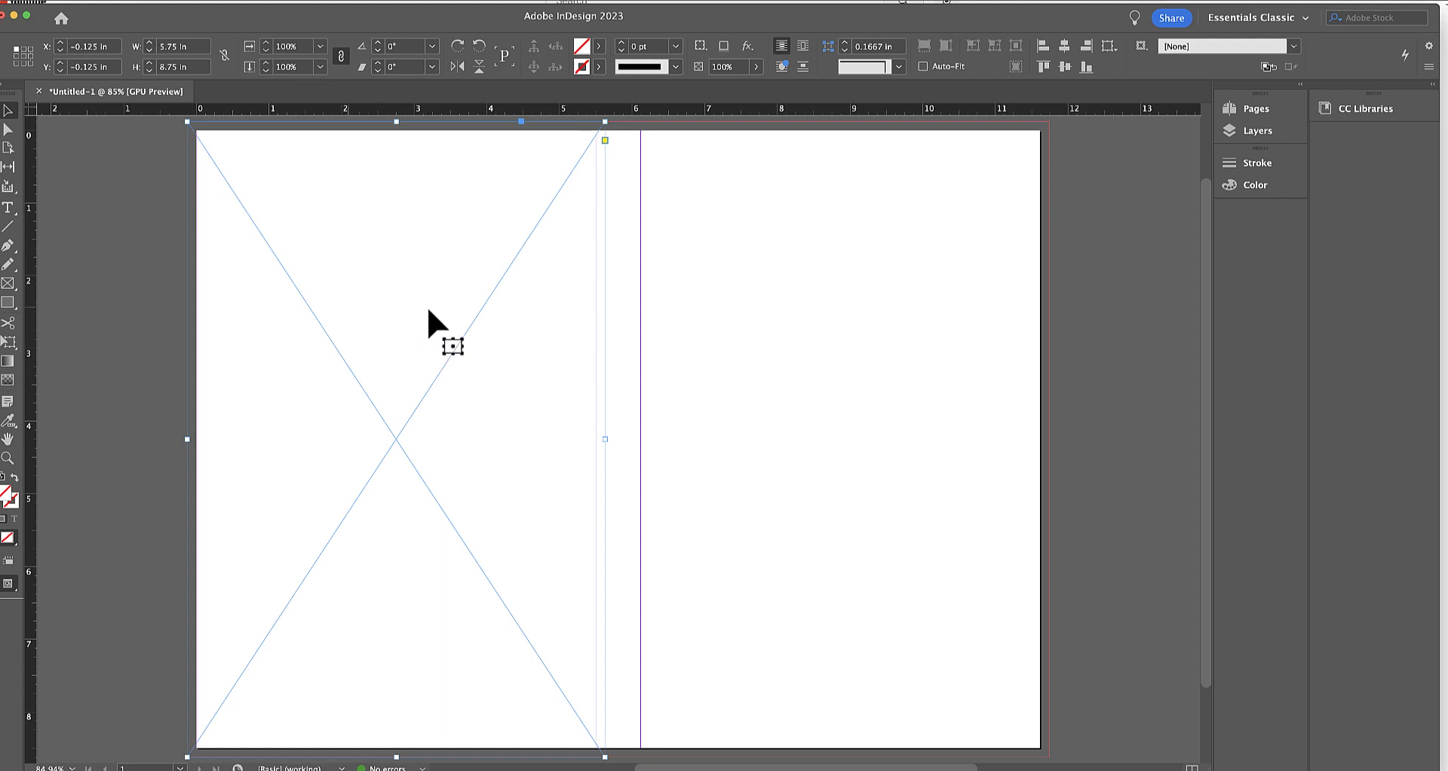
Duplicate the back-cover frame once with Step and Repeat, using a 0 in vertical and 5 in horizontal offset.
key("super+shift+a")
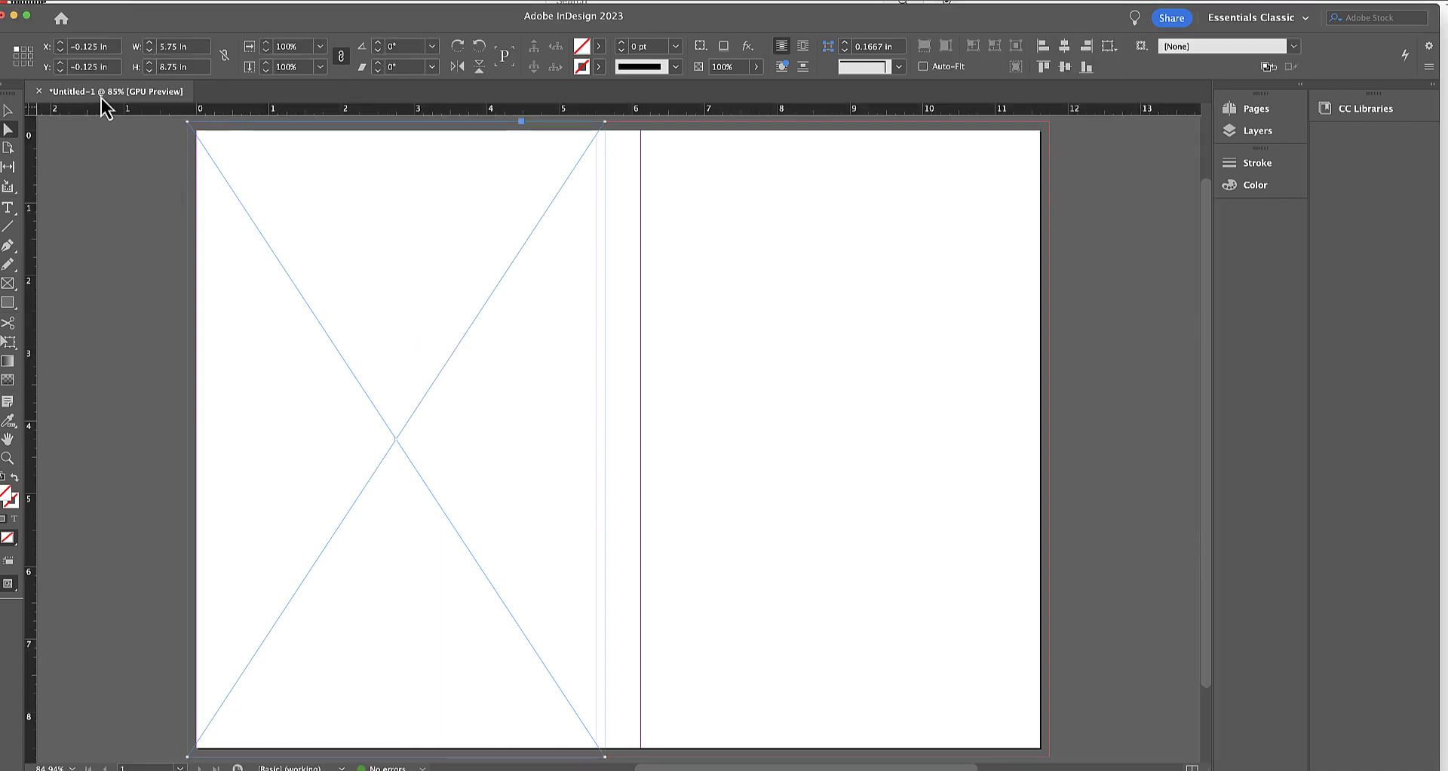
left_click(57, 0)
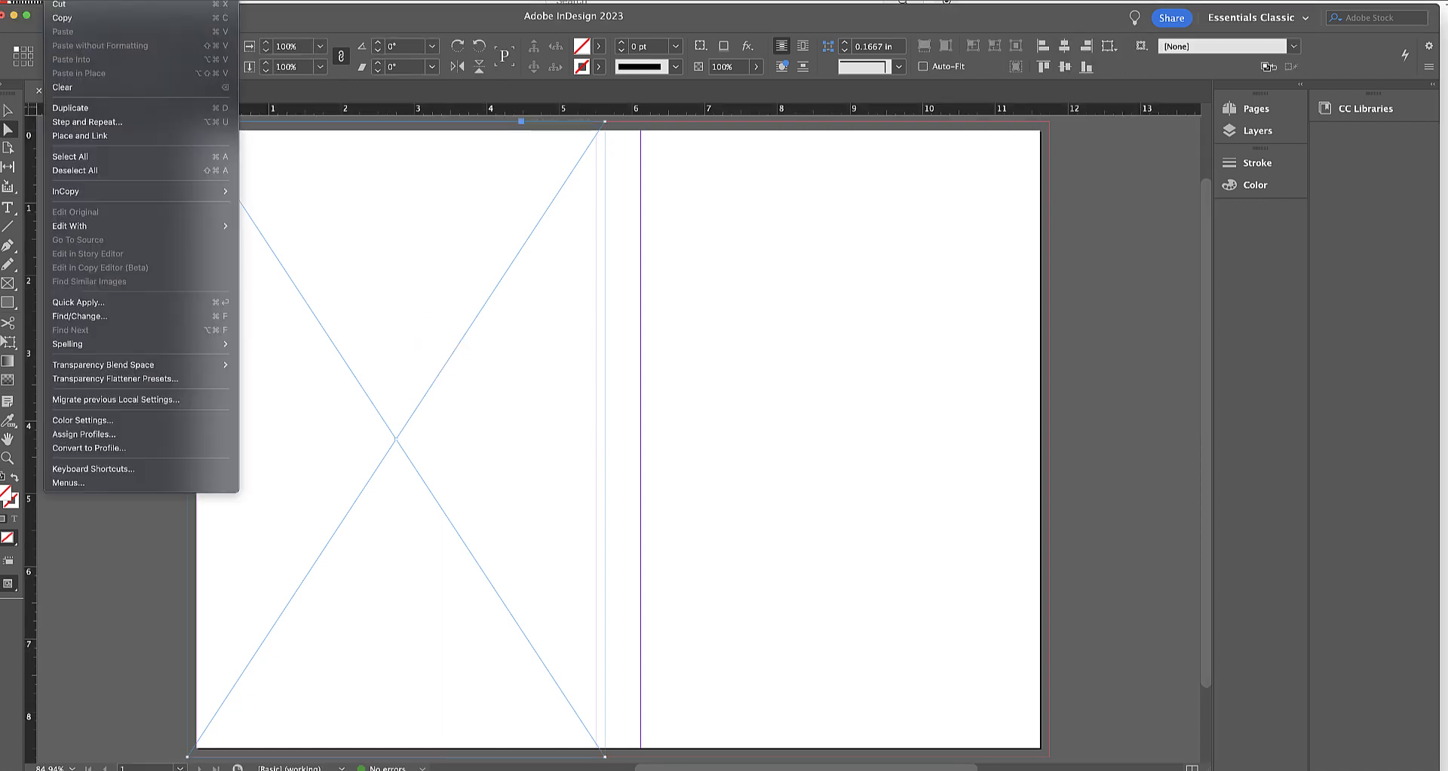
left_click(87, 122)
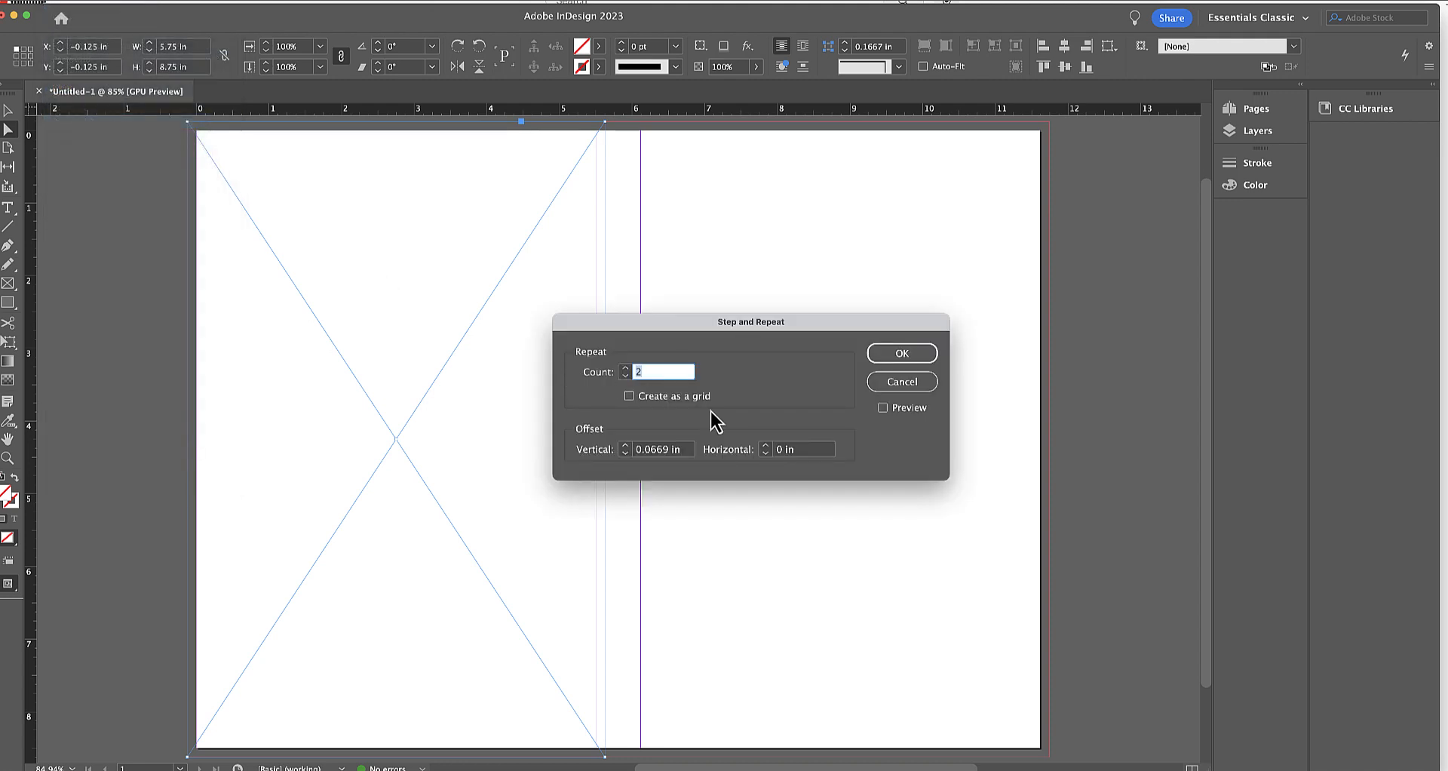
left_click_drag(686, 449, 595, 448)
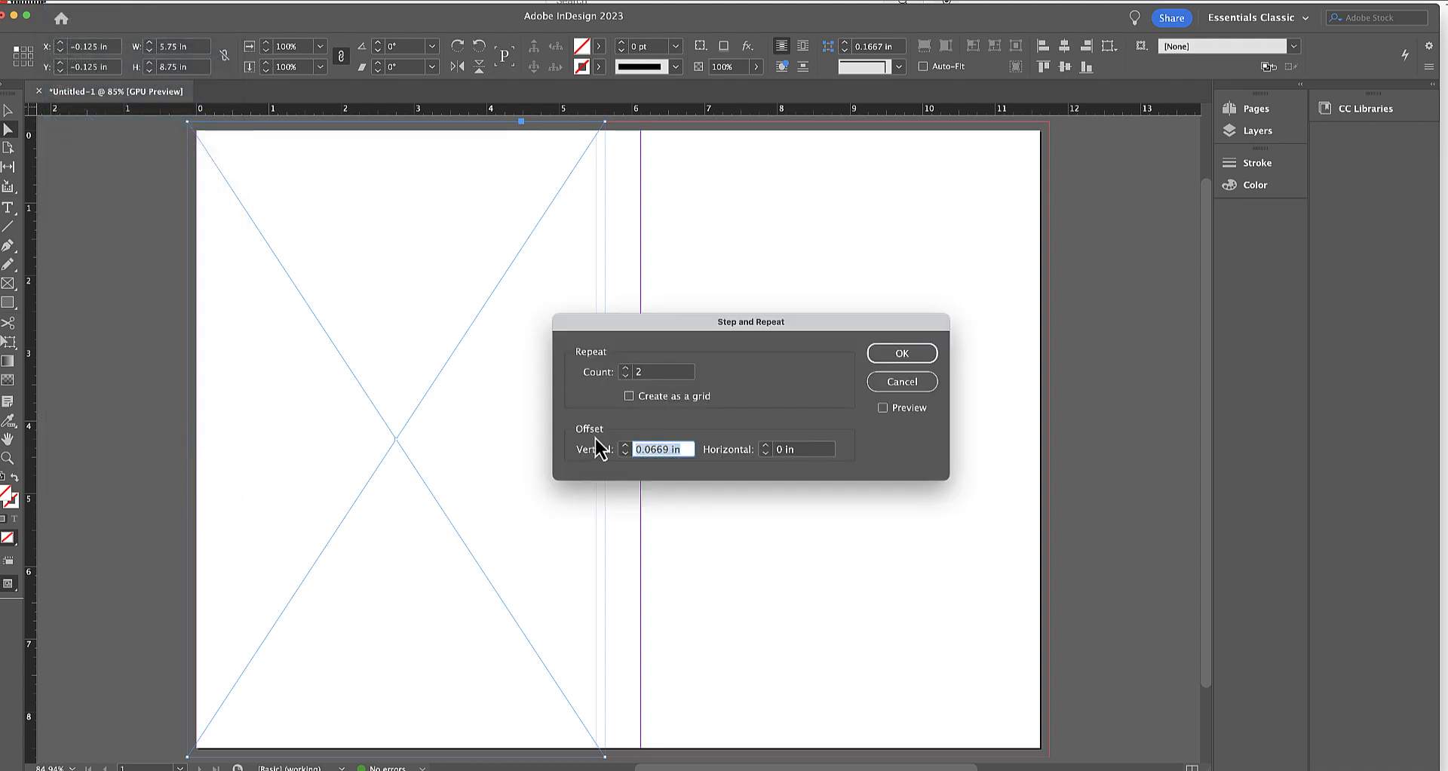
type("0")
key("Tab")
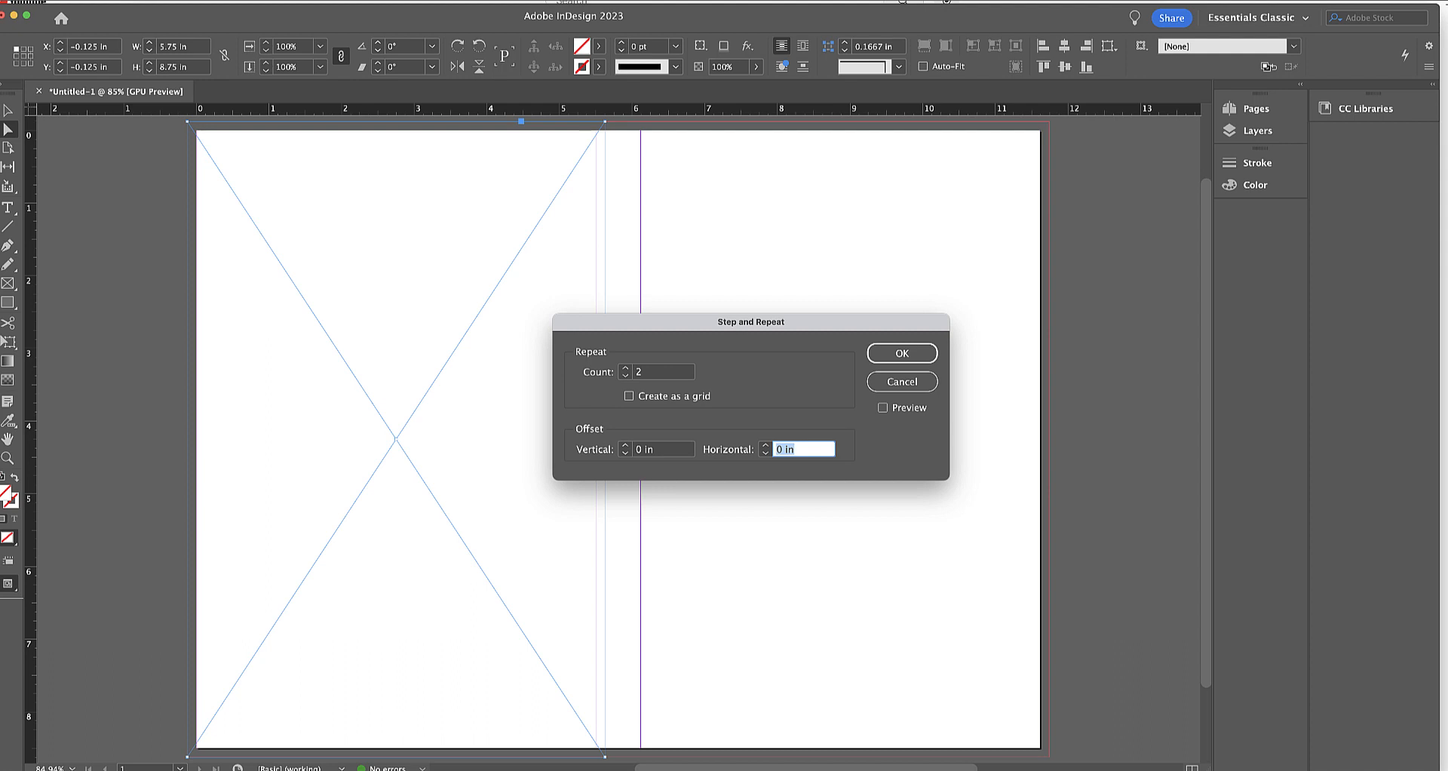
type("5")
left_click(625, 377)
left_click(912, 360)
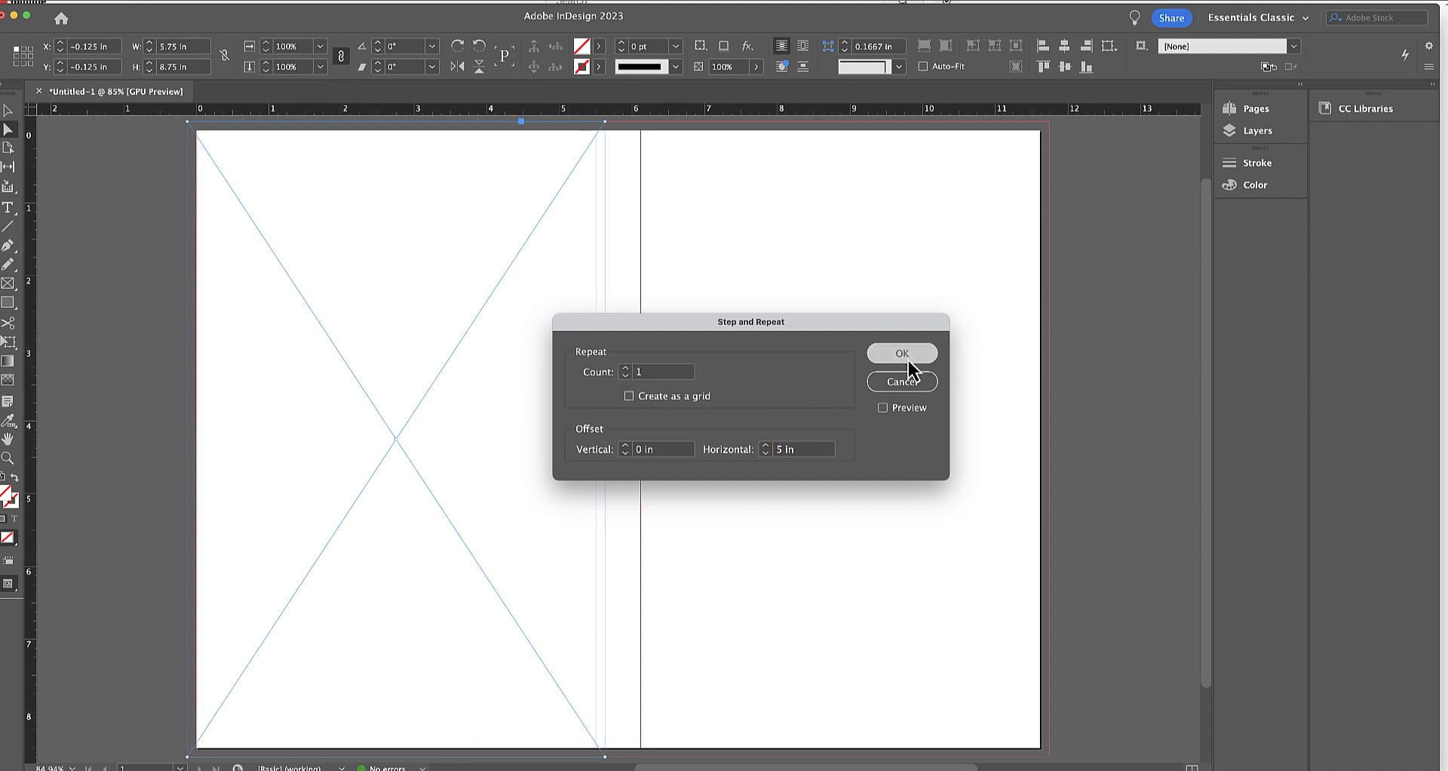
Move the duplicated frame over the front-cover column, to about X 5.99 in and Y -0.19 in, and deselect it.
left_click_drag(720, 353, 799, 350)
key("shift+super+a")
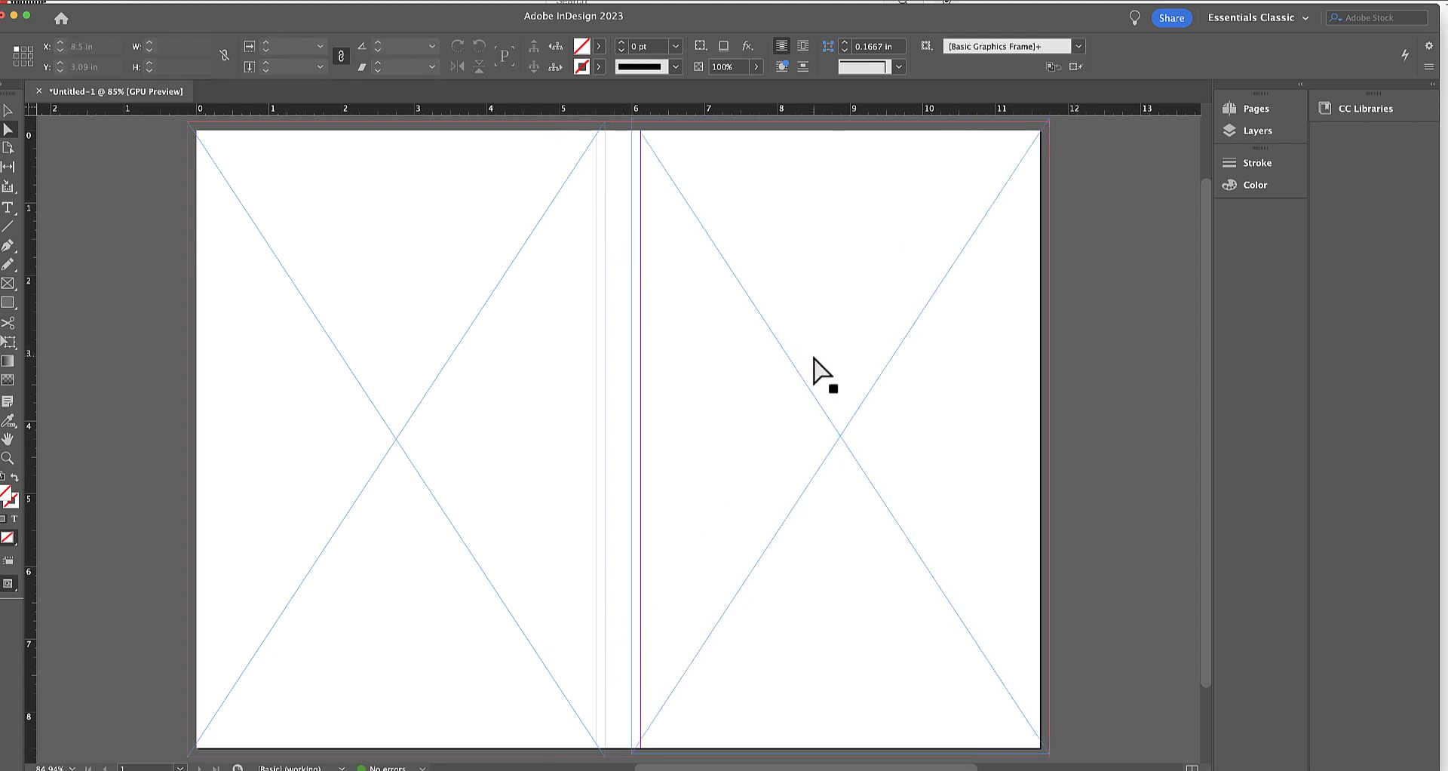
left_click(813, 358)
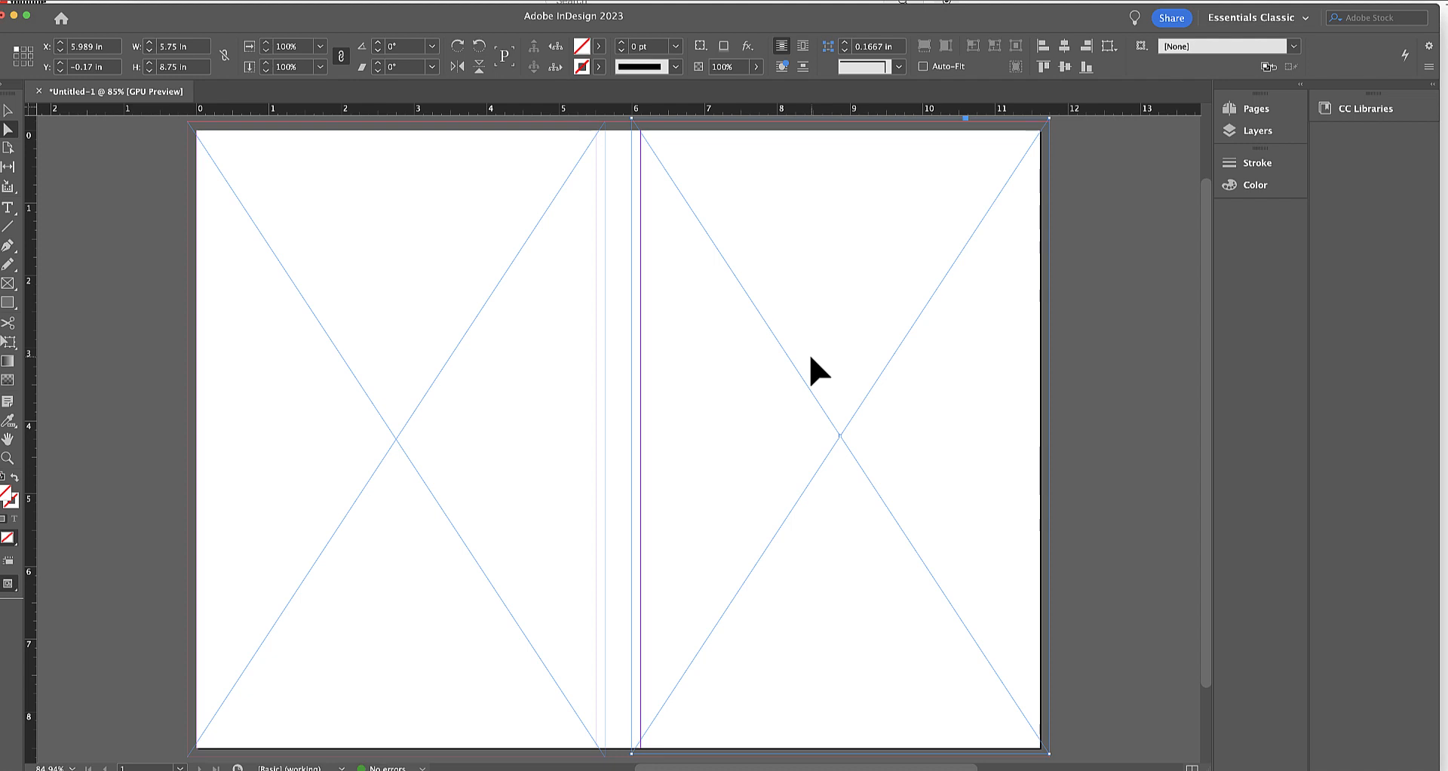
left_click_drag(812, 356, 812, 357)
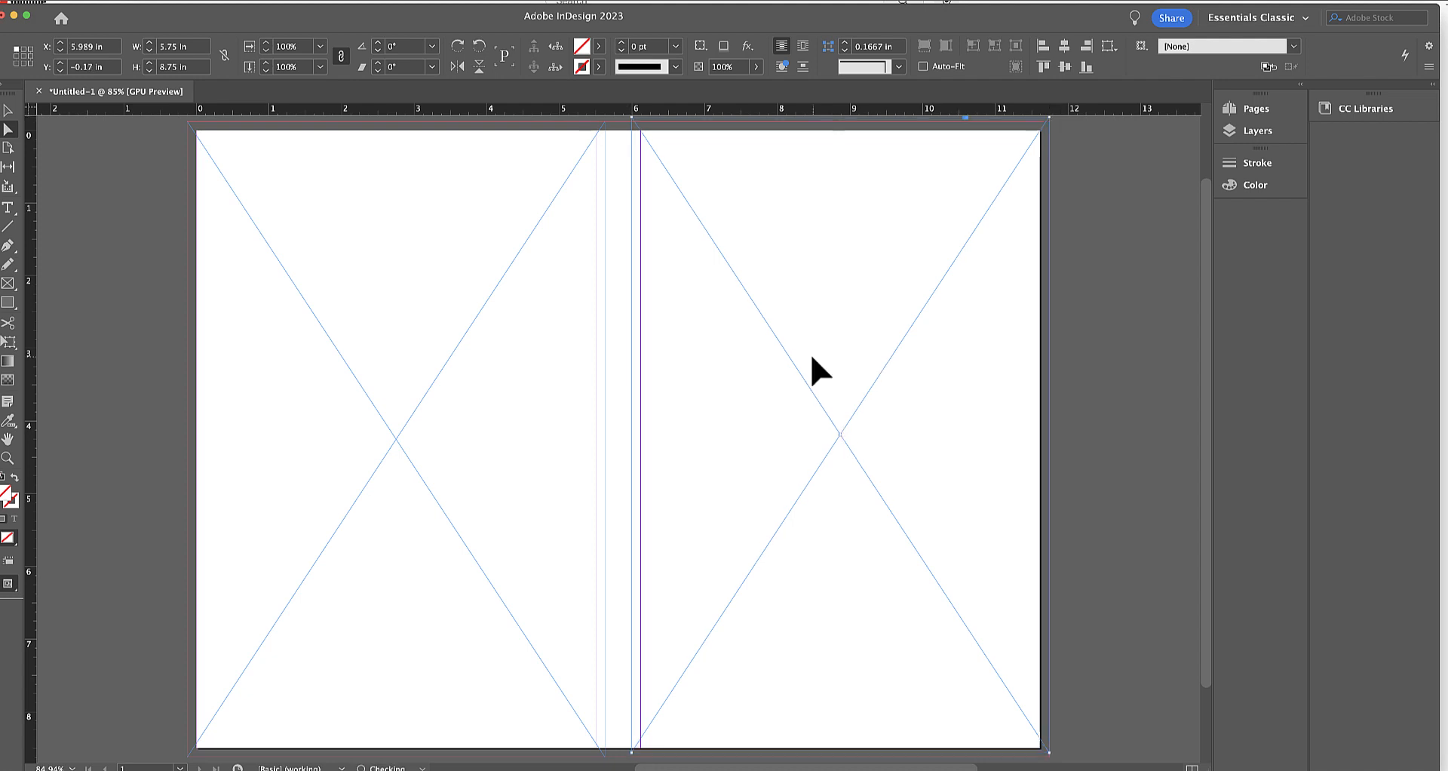
left_click(174, 265)
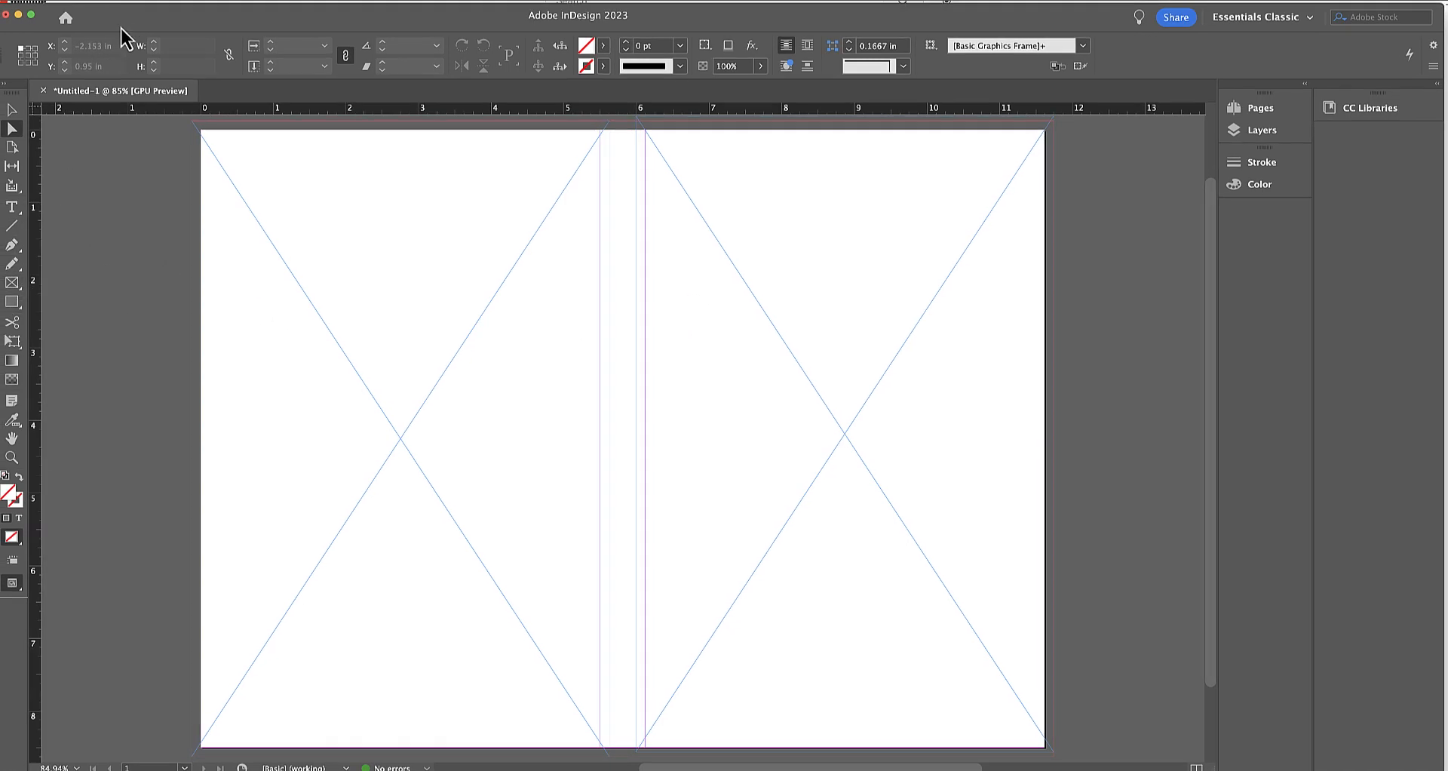
Create a rectangular spine frame 0.864 in wide (.614+.25) and 8.75 in high beside the back cover.
left_click(13, 284)
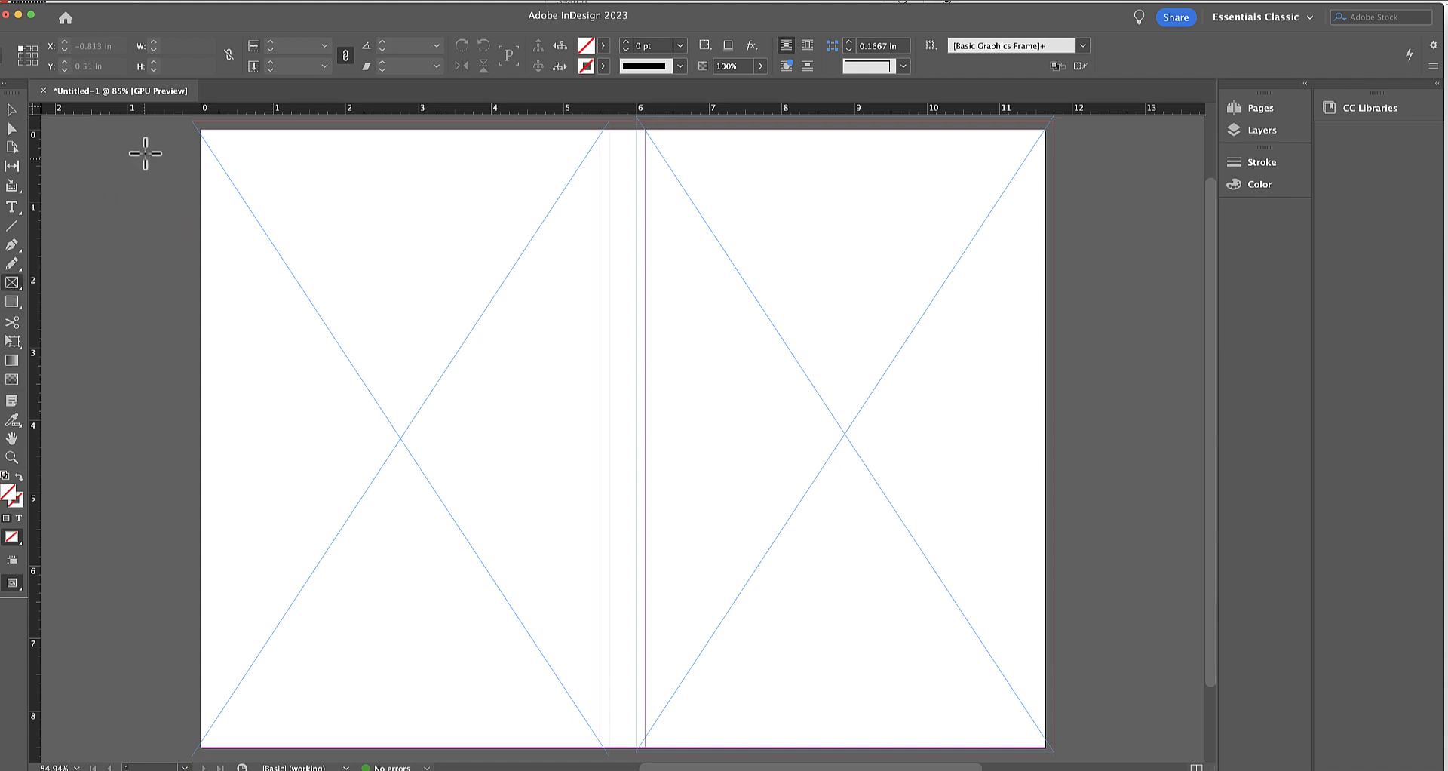
left_click(147, 143)
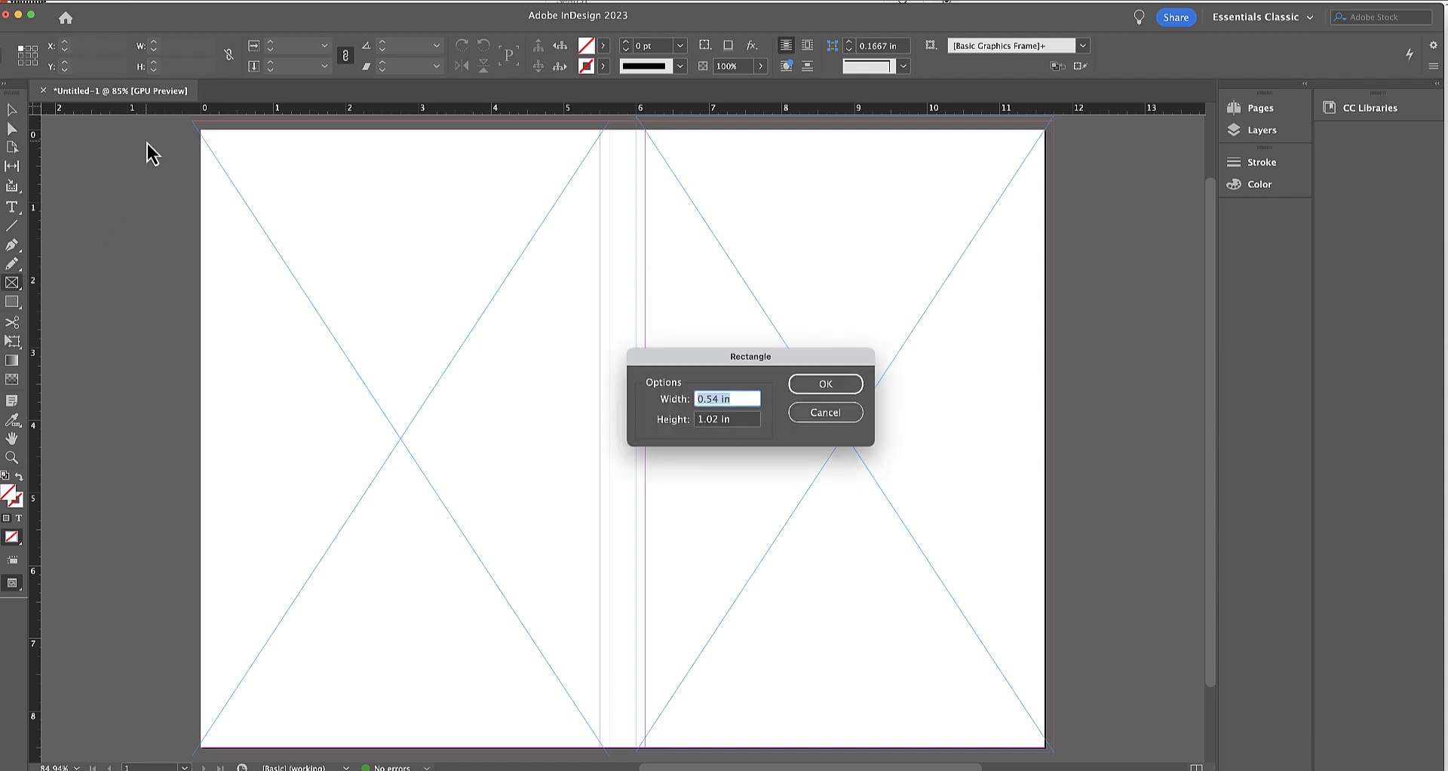
type(".614+.25")
key("Tab")
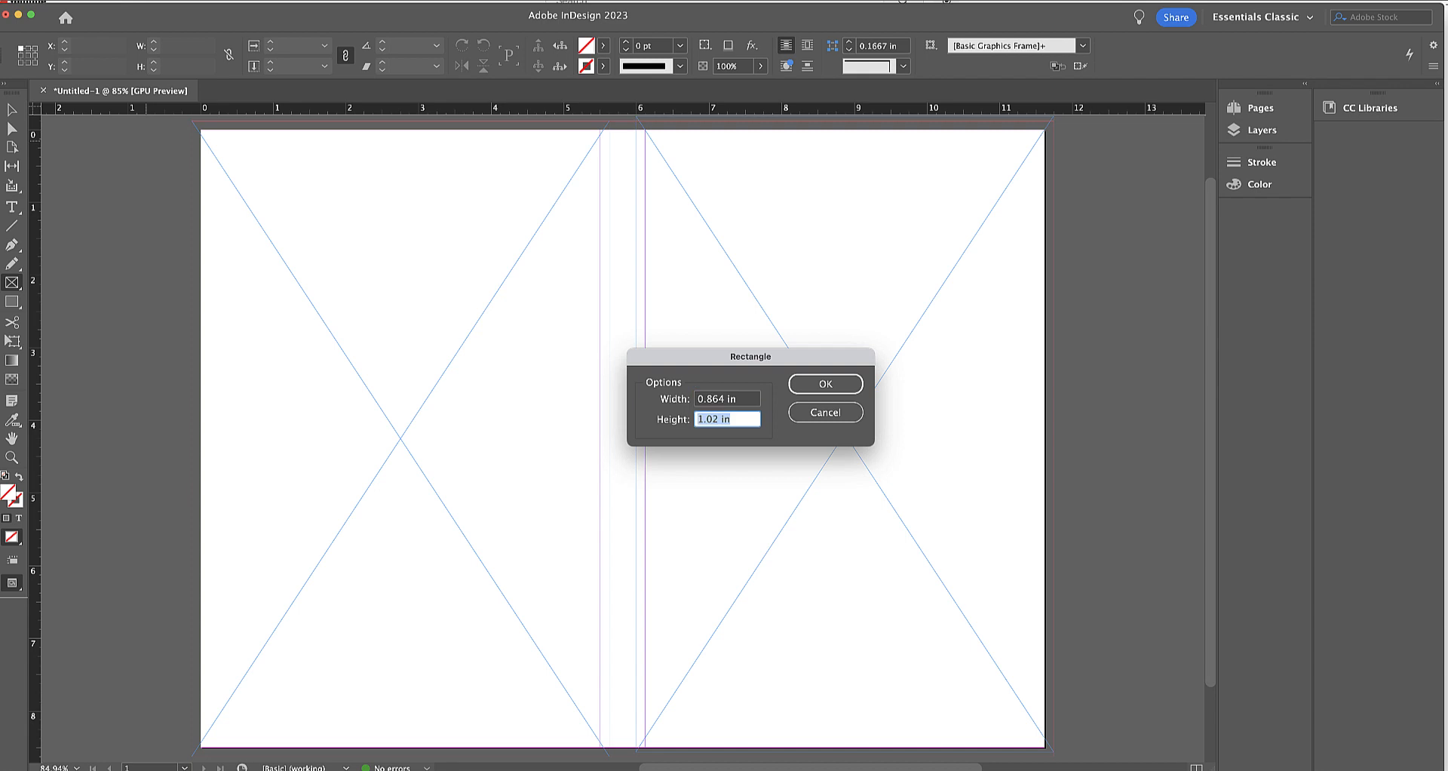
type("11")
key("BackSpace")
key("BackSpace")
type("8.75")
key("Return")
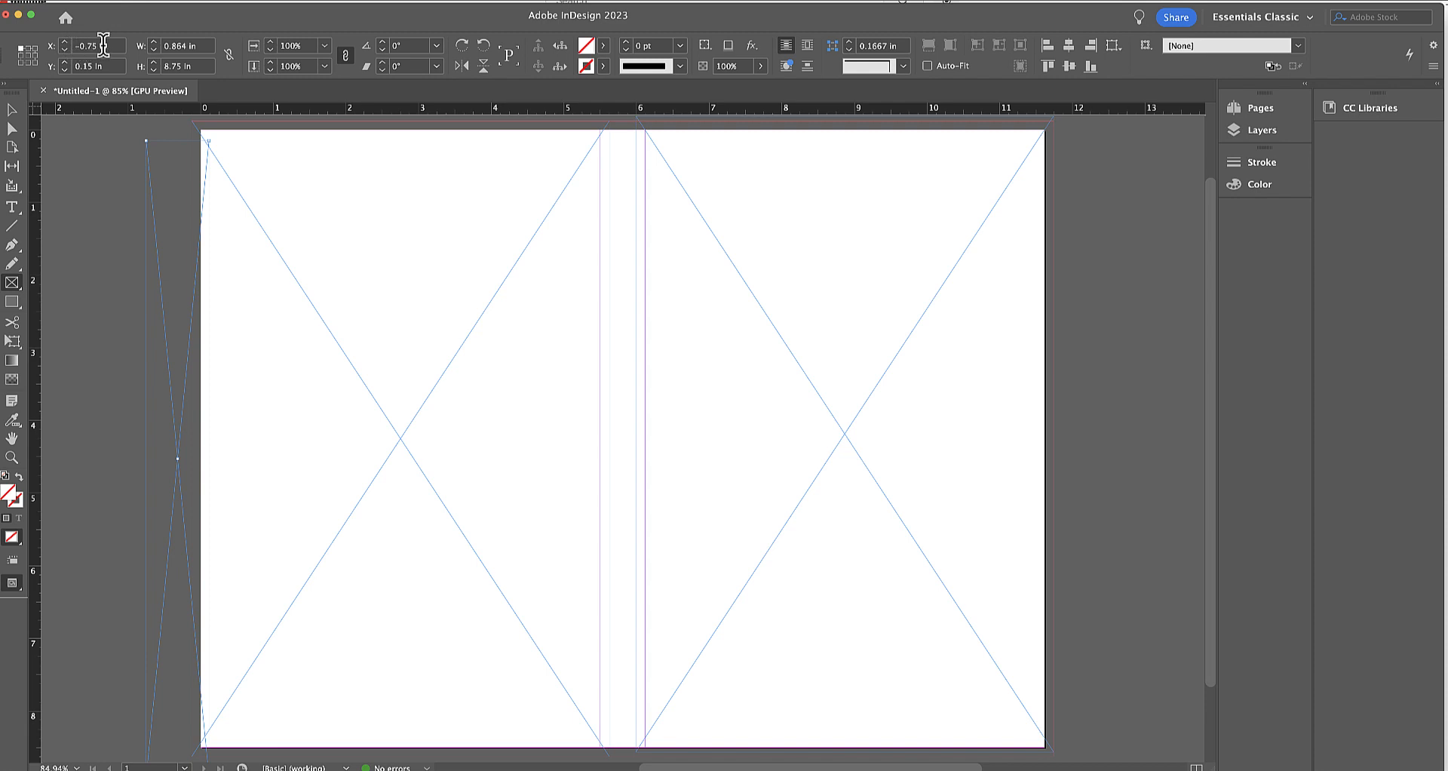
Position the spine frame's upper-left corner at X -0.125 in and Y -0.125 in.
left_click(79, 47)
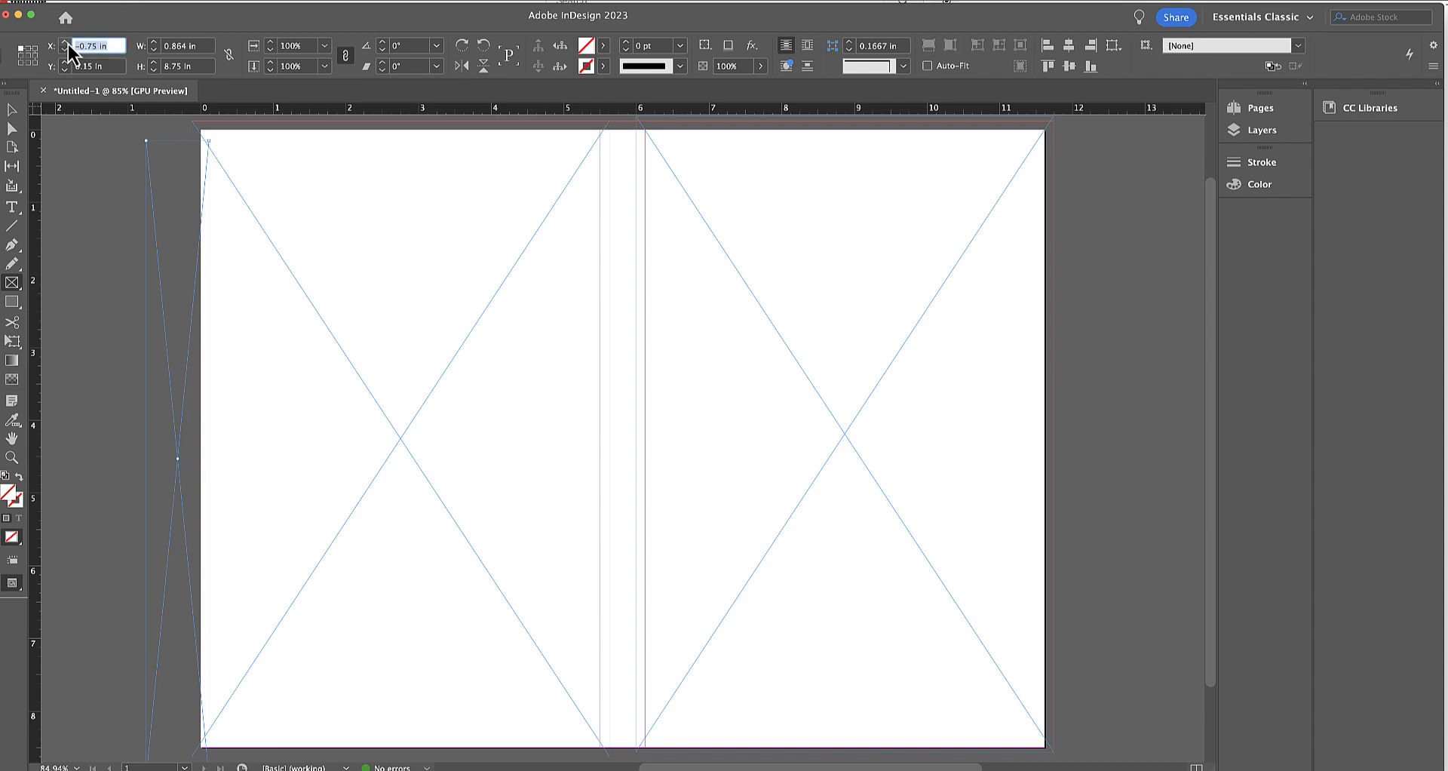
type("-0.125")
key("Tab")
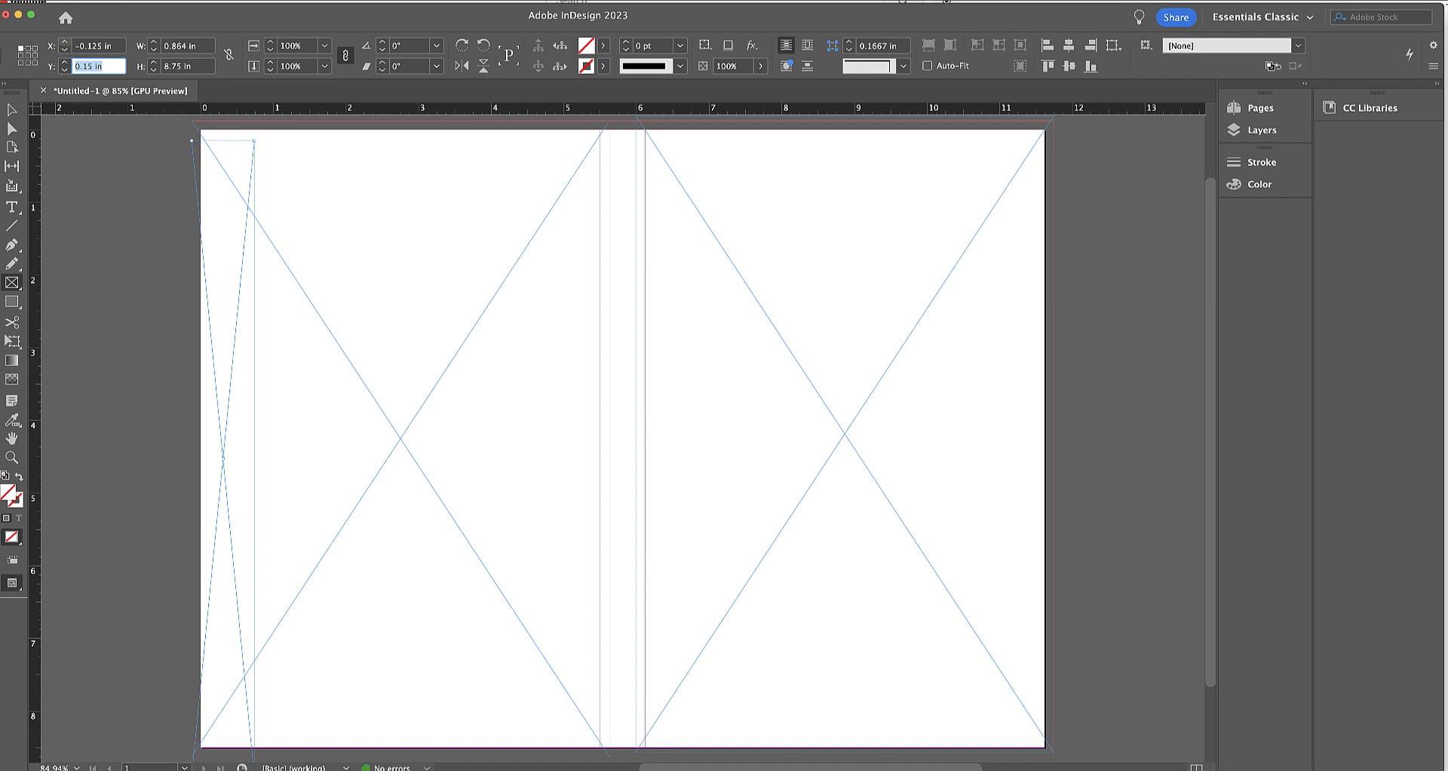
type("-.125")
key("Return")
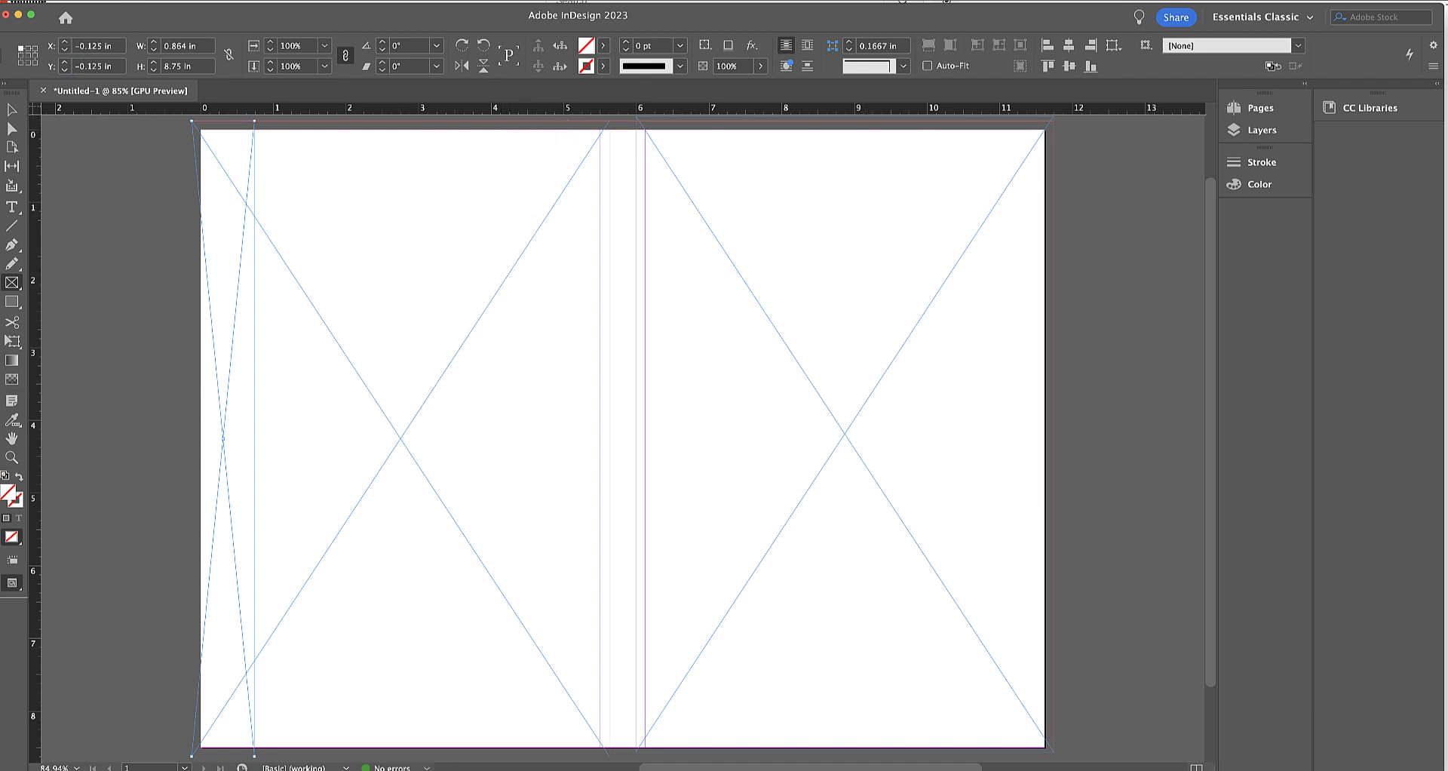
Run the sample JavaScript AlignToPage.jsx on the selected spine frame.
left_click(306, 2)
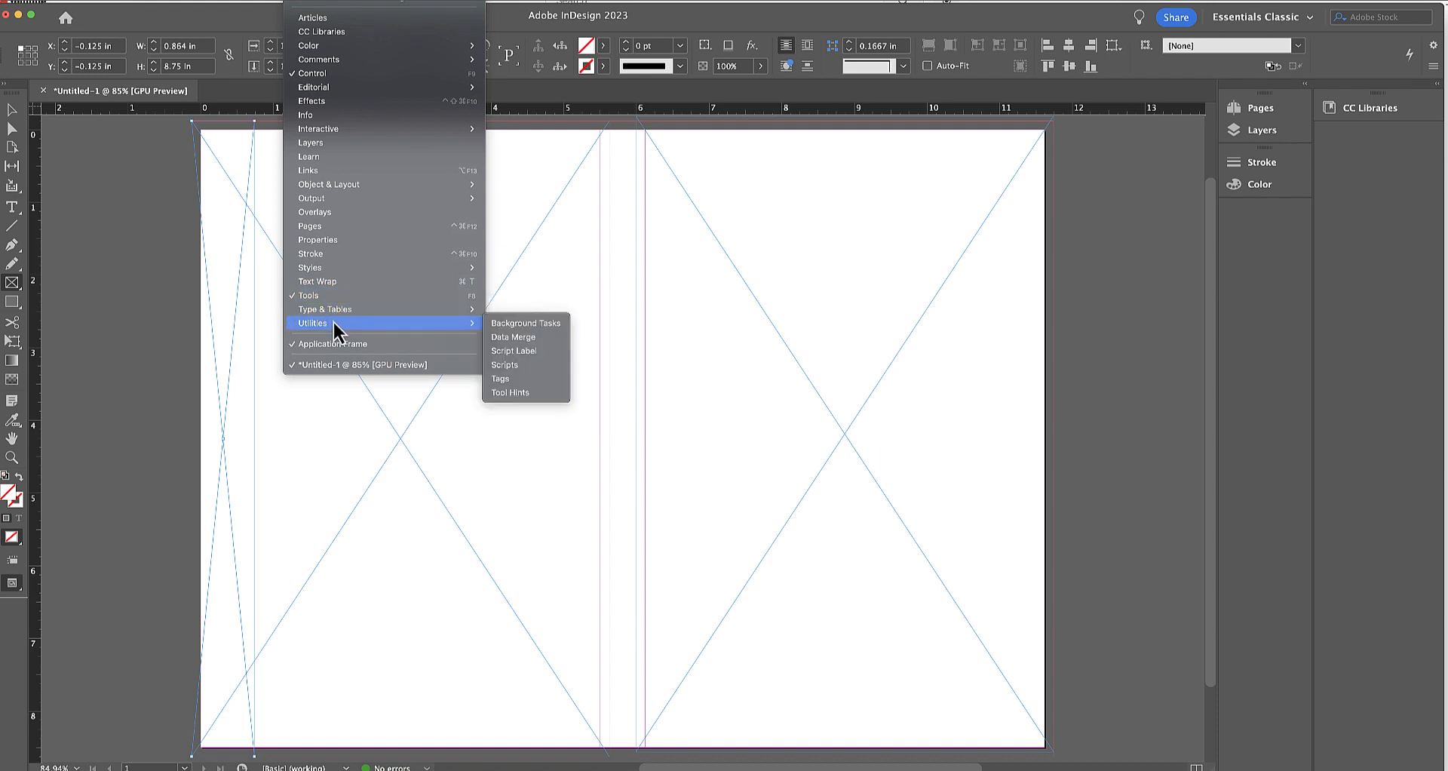
mouse_move(446, 323)
left_click(509, 366)
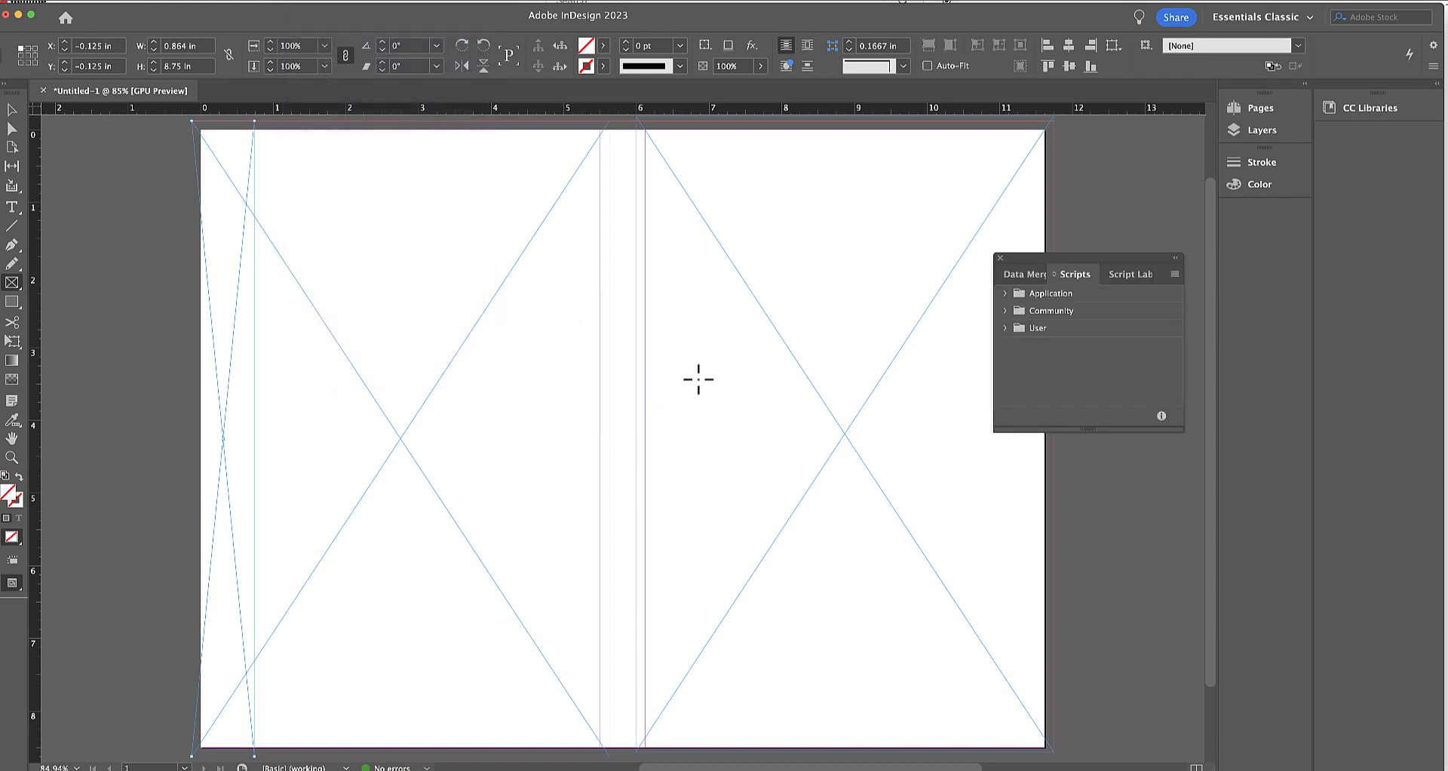
left_click(1006, 312)
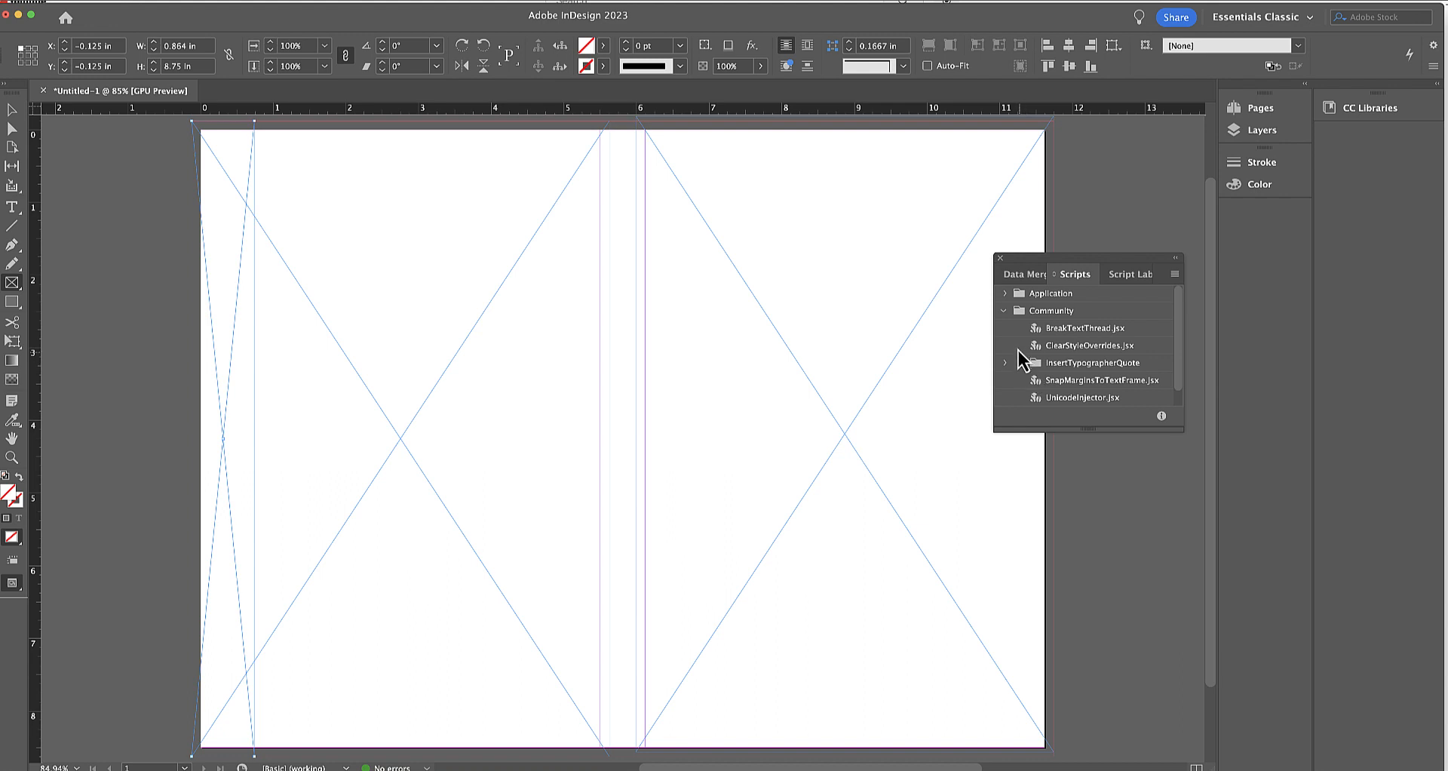
left_click(1005, 296)
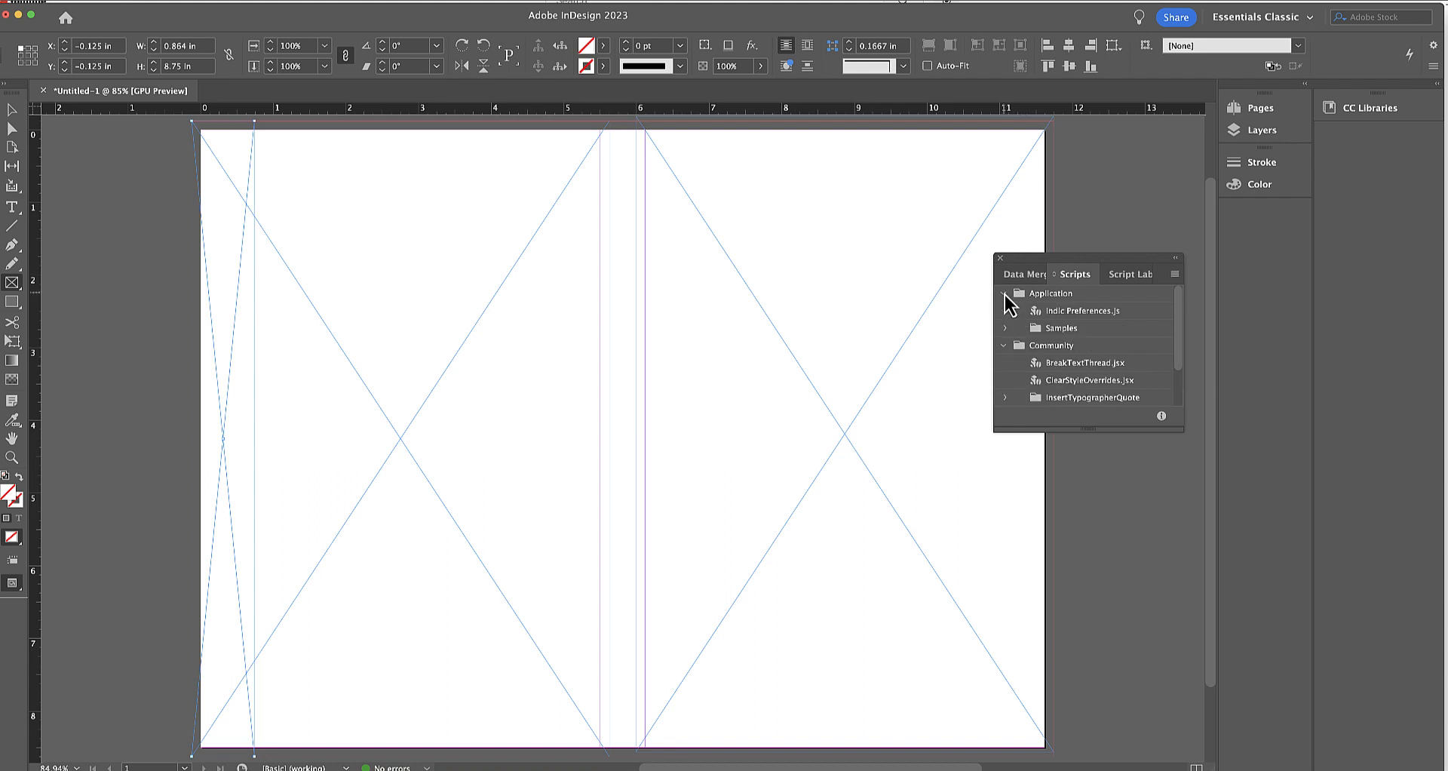
left_click(1004, 328)
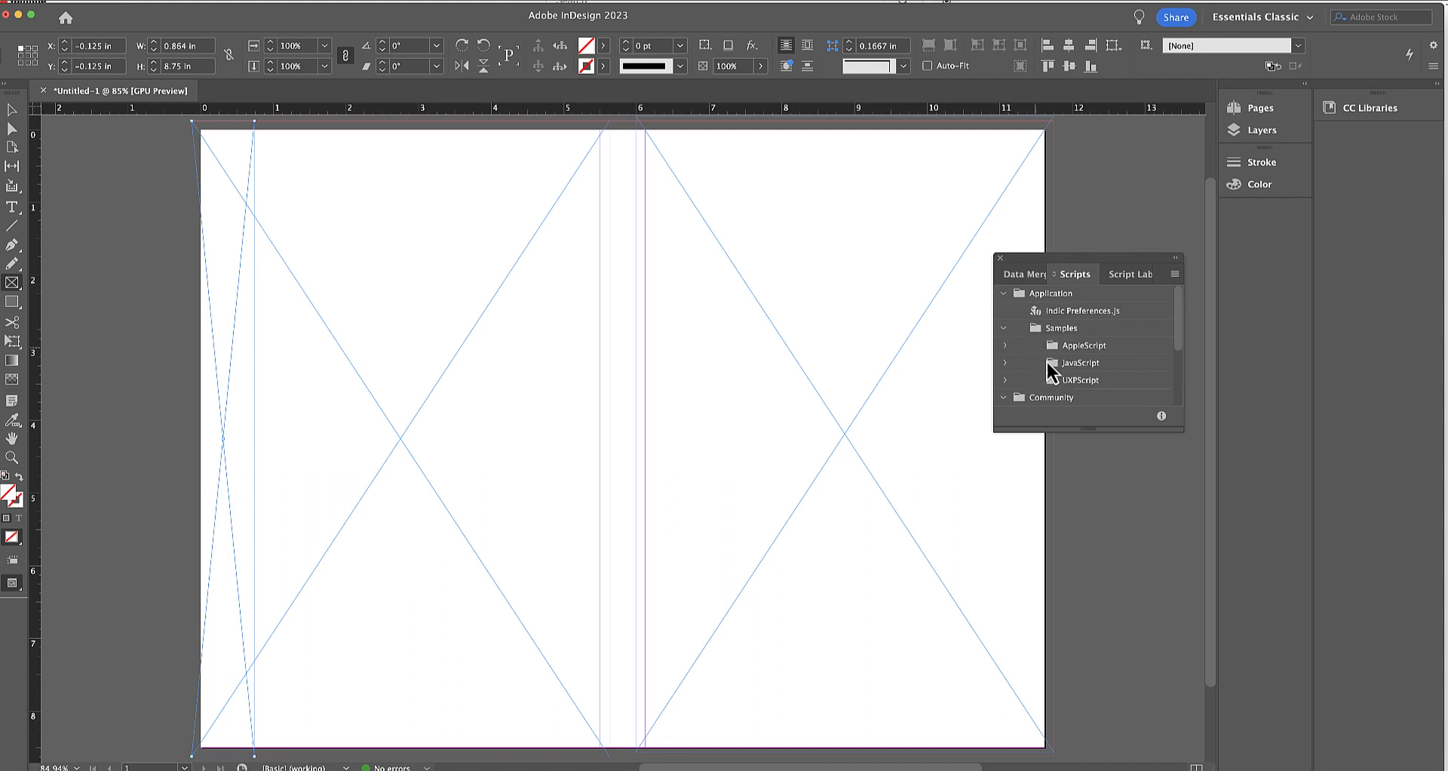
left_click(1005, 363)
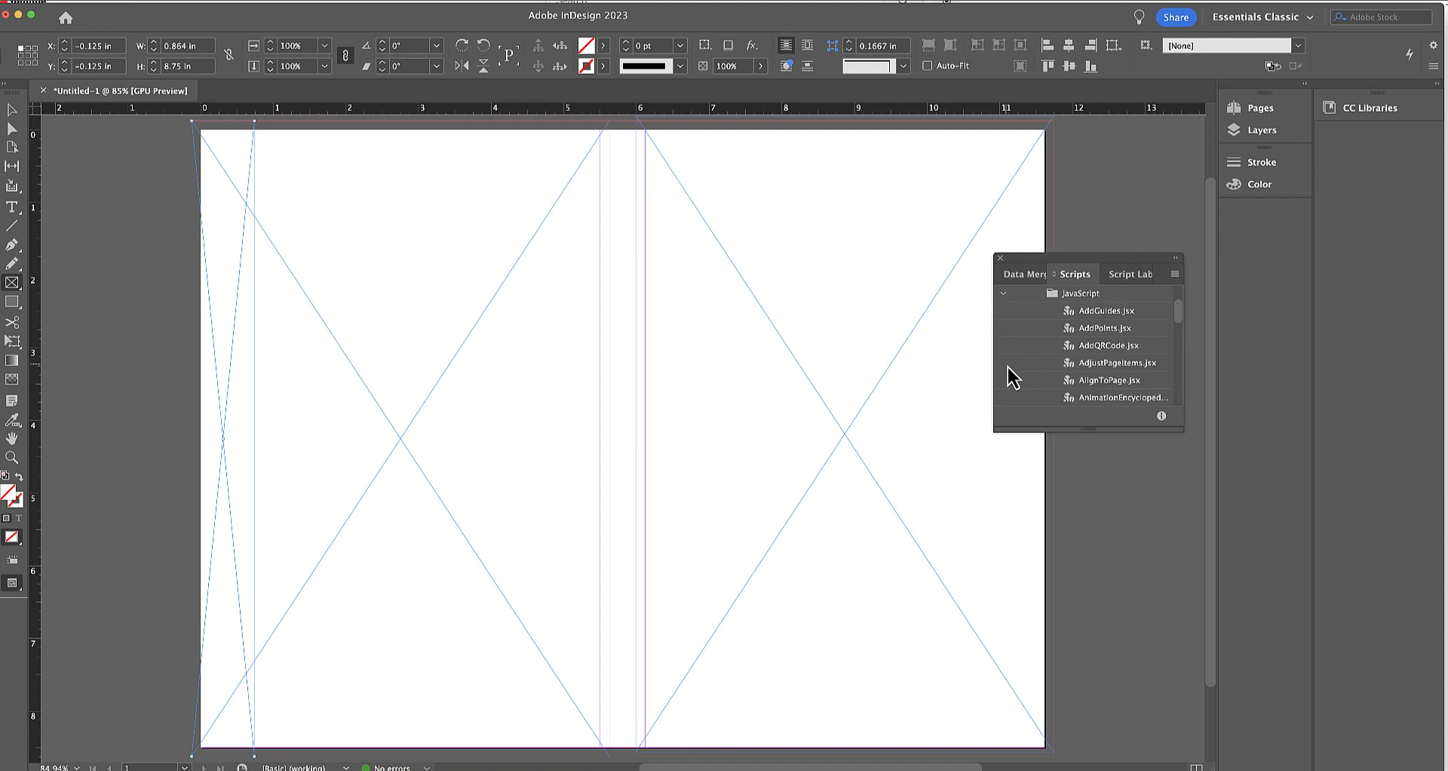
double_click(1105, 381)
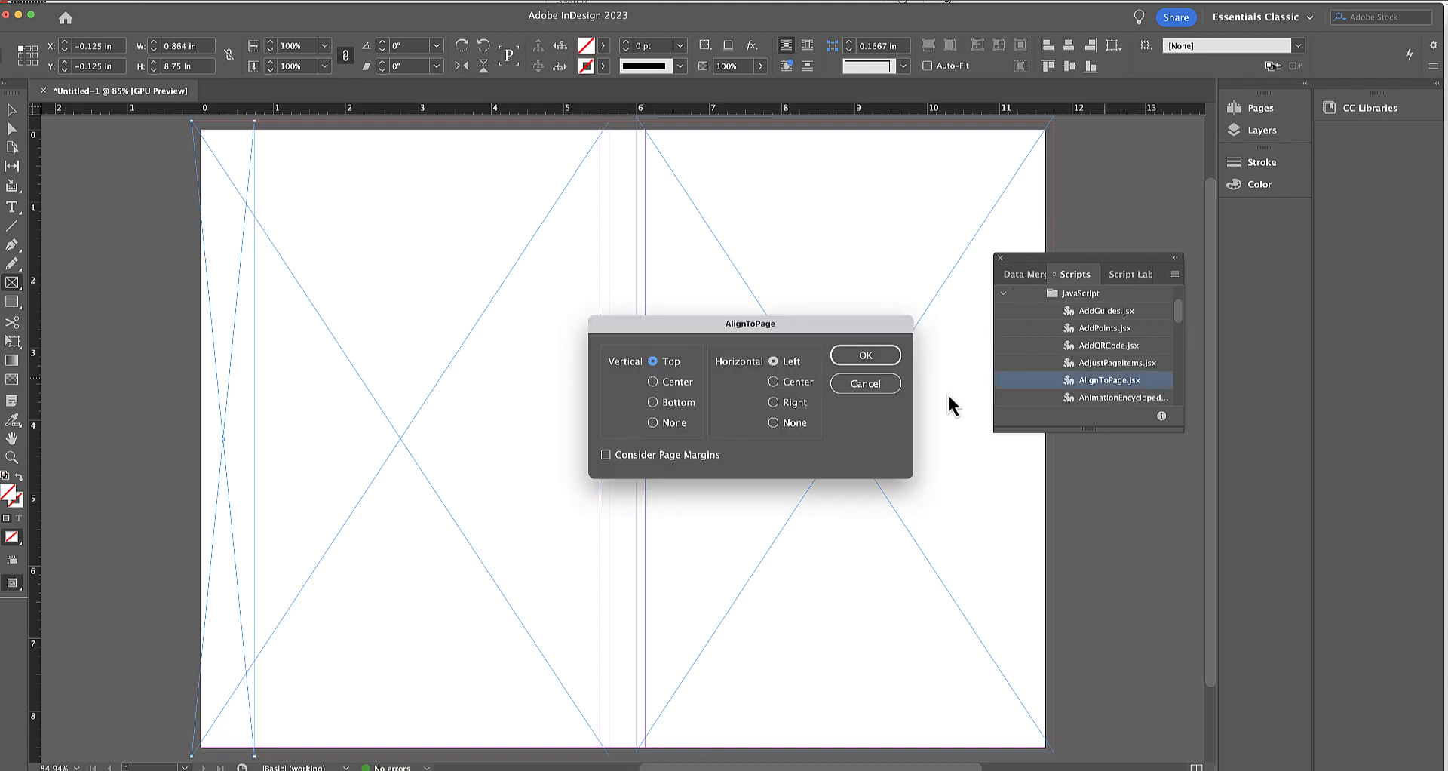
Align the spine frame to the page center both vertically and horizontally, without considering margins, and close the scripts palette.
left_click(675, 382)
left_click(783, 385)
left_click(868, 353)
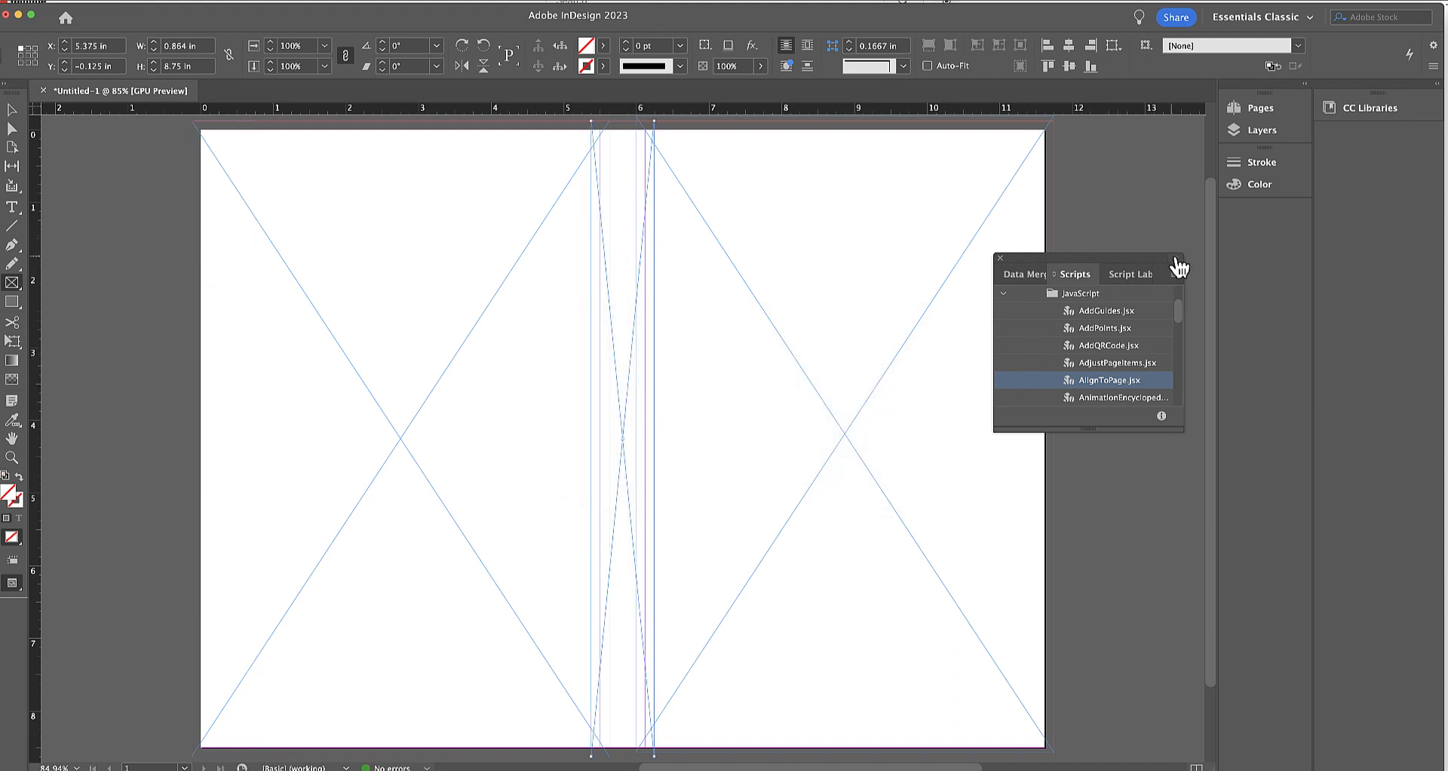
left_click(1175, 258)
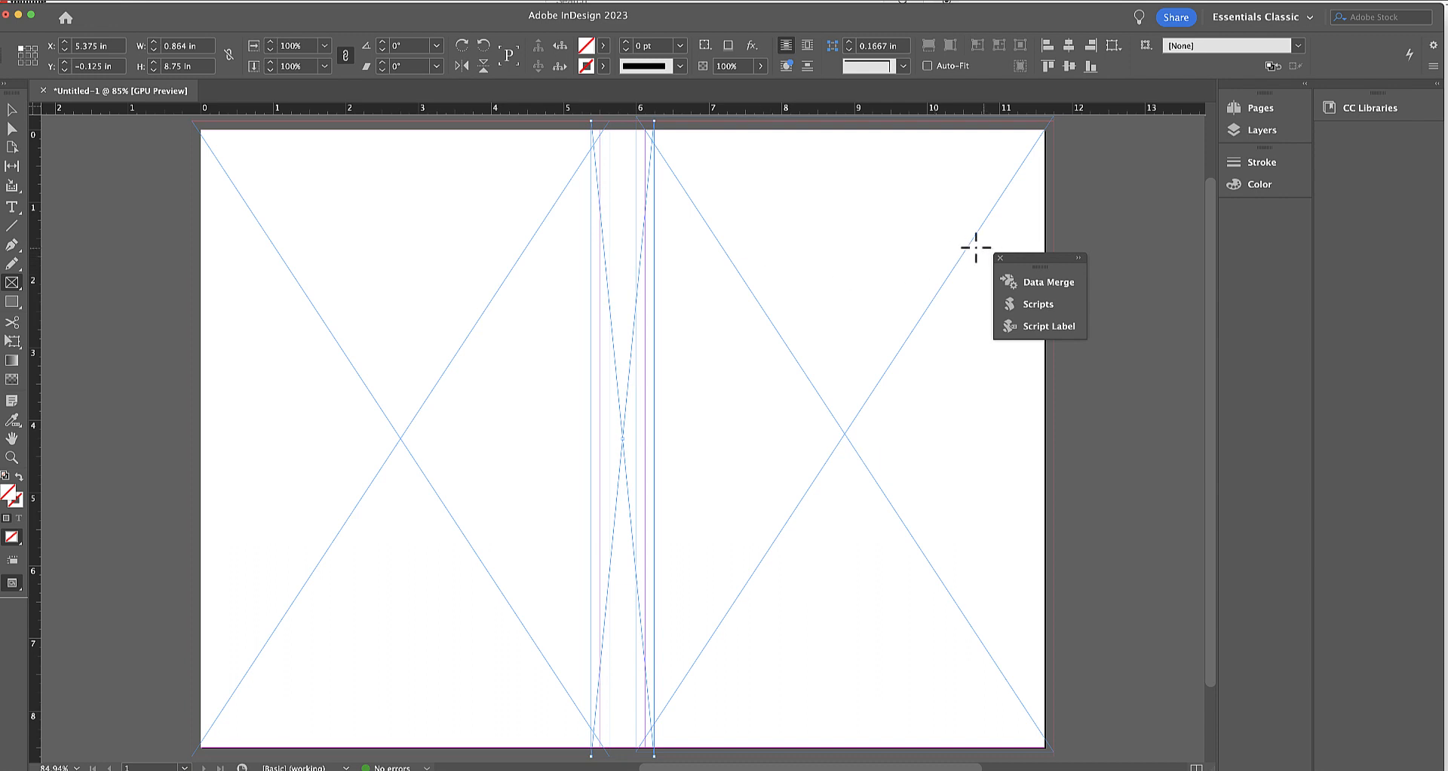
left_click(999, 258)
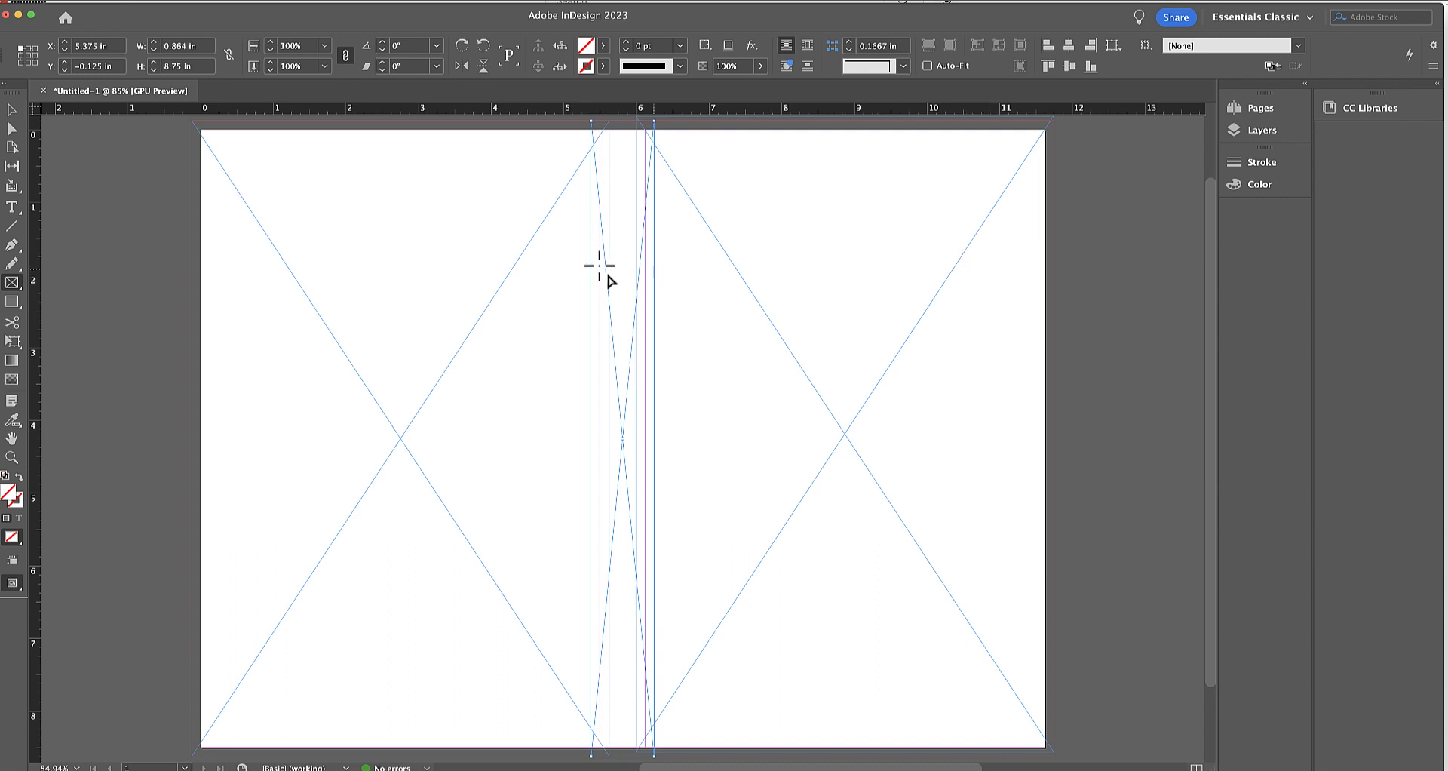
Place the Heavens_Gate flat website and book cover PNG from Downloads' Heaven's Gate cover folder into the front-cover frame.
left_click(11, 129)
left_click(691, 308)
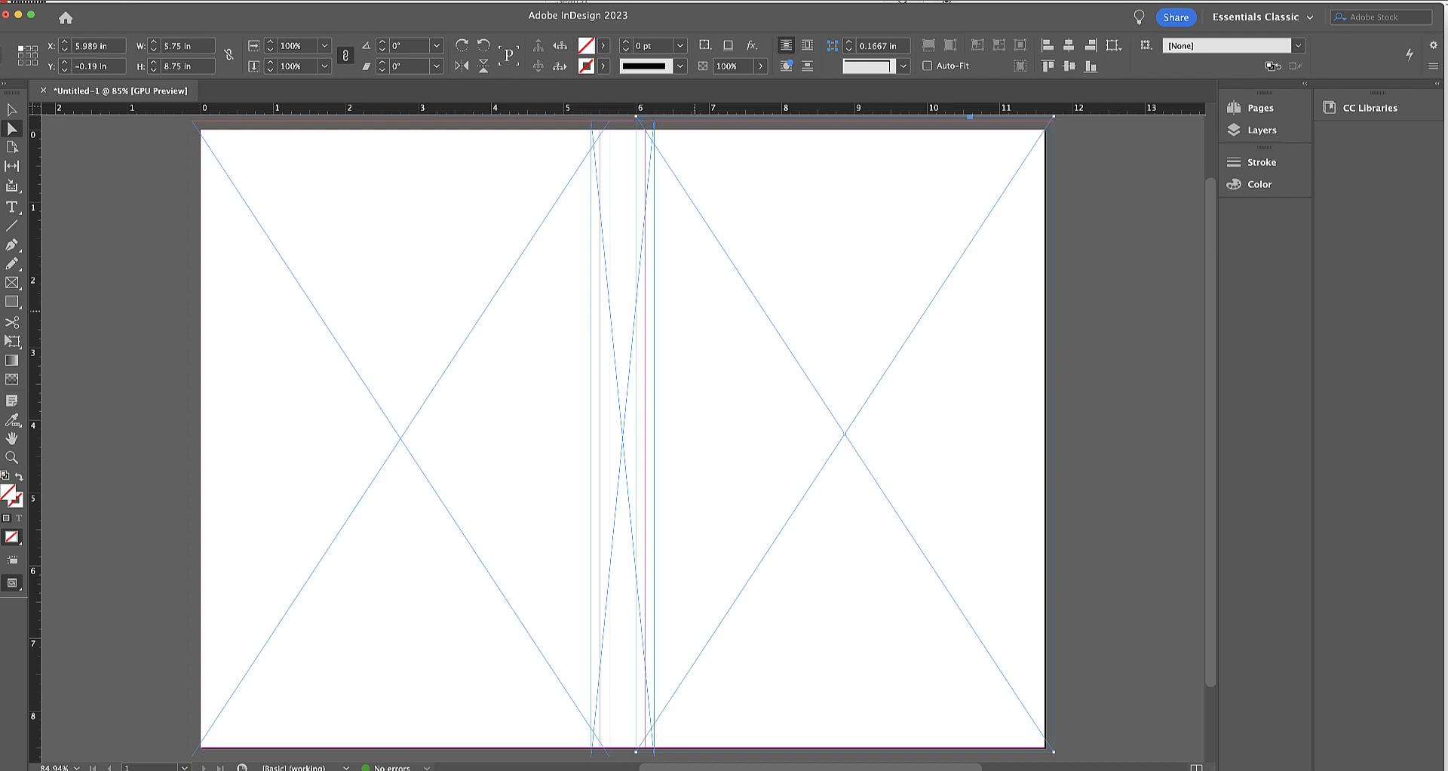
key("super+d")
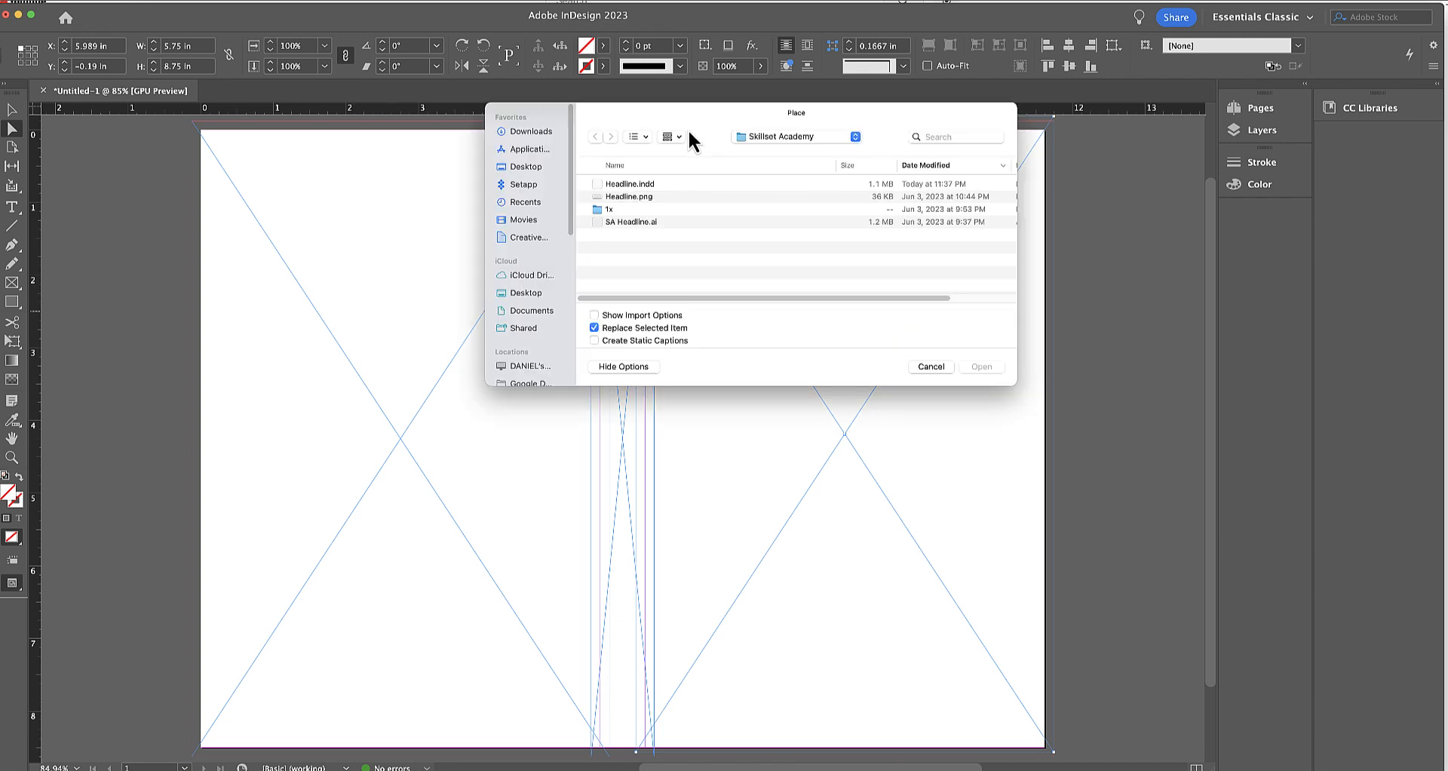
left_click(758, 137)
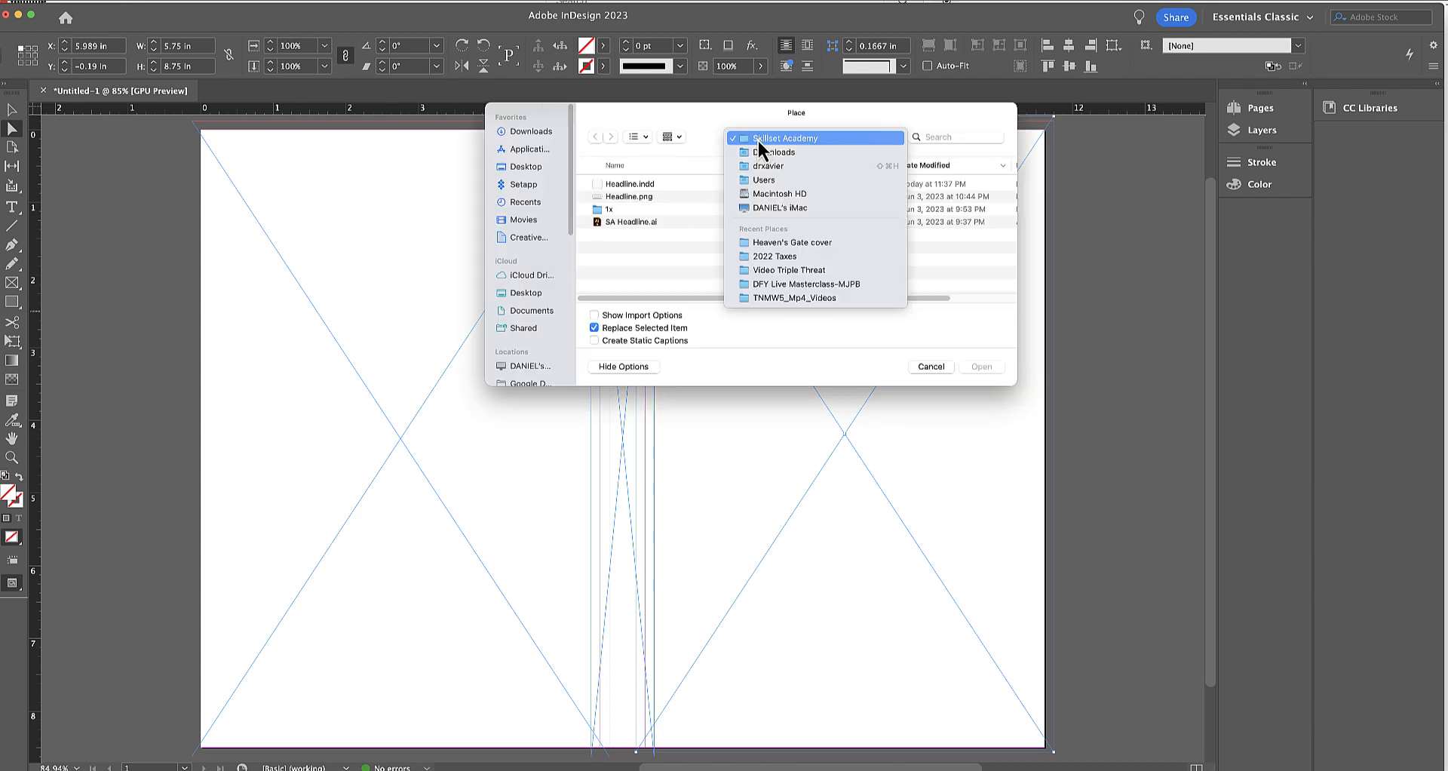
left_click(743, 153)
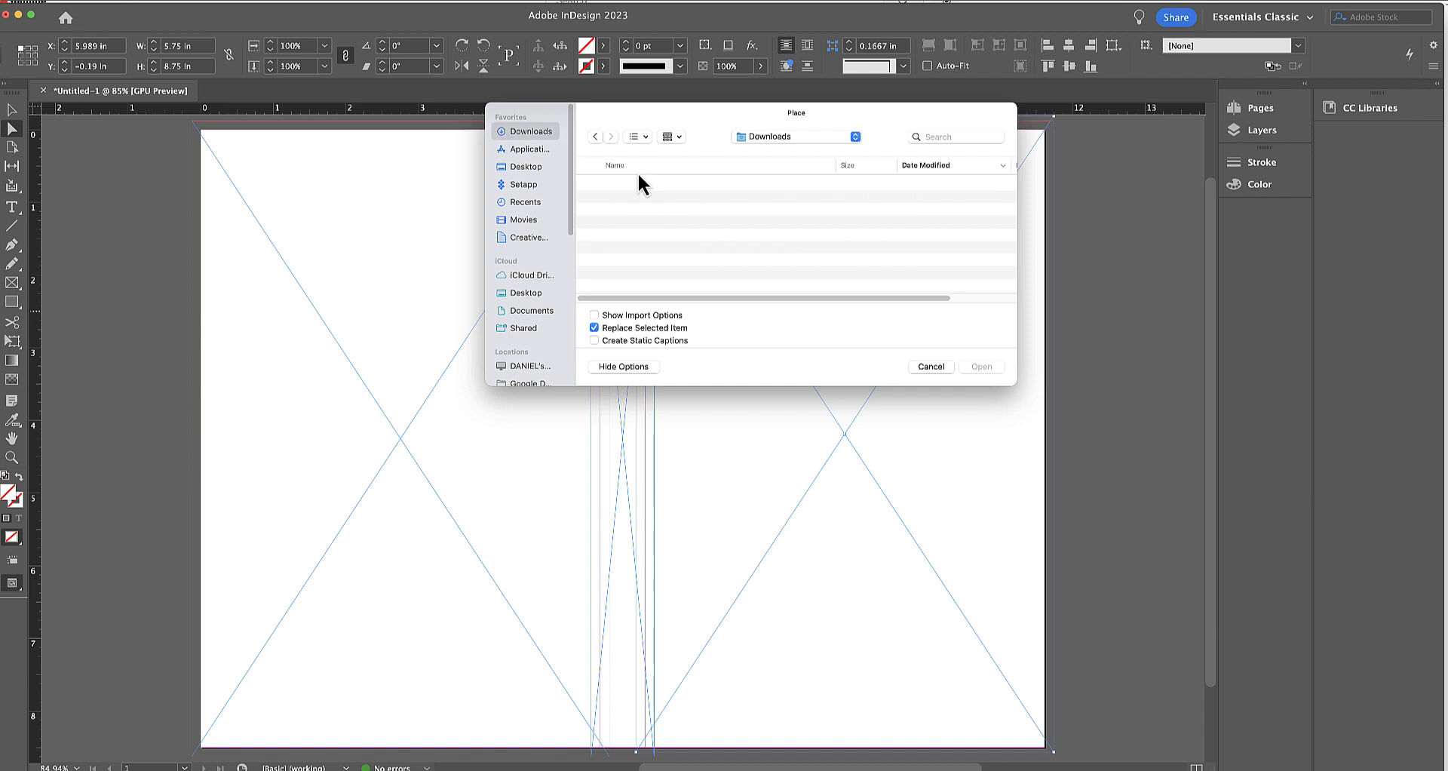
double_click(619, 196)
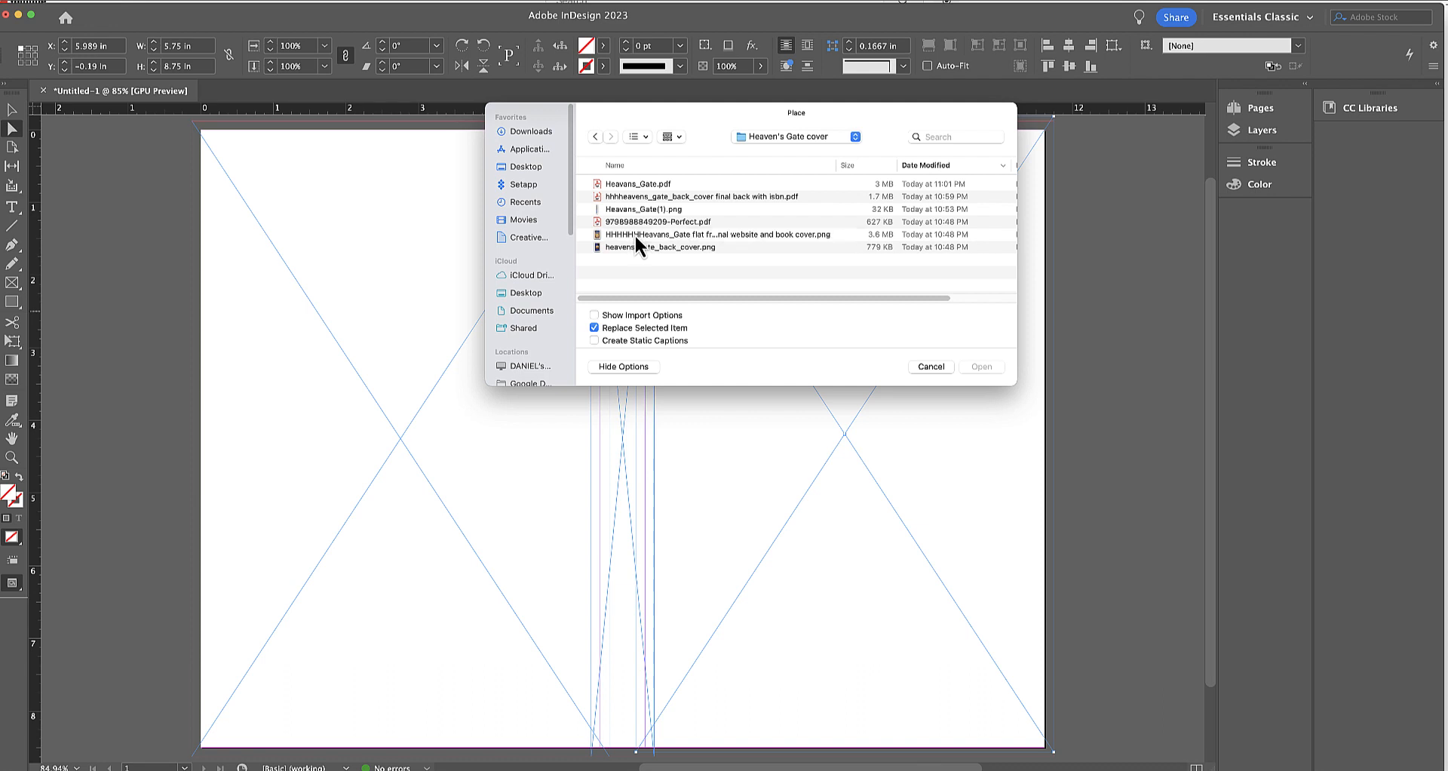
double_click(635, 233)
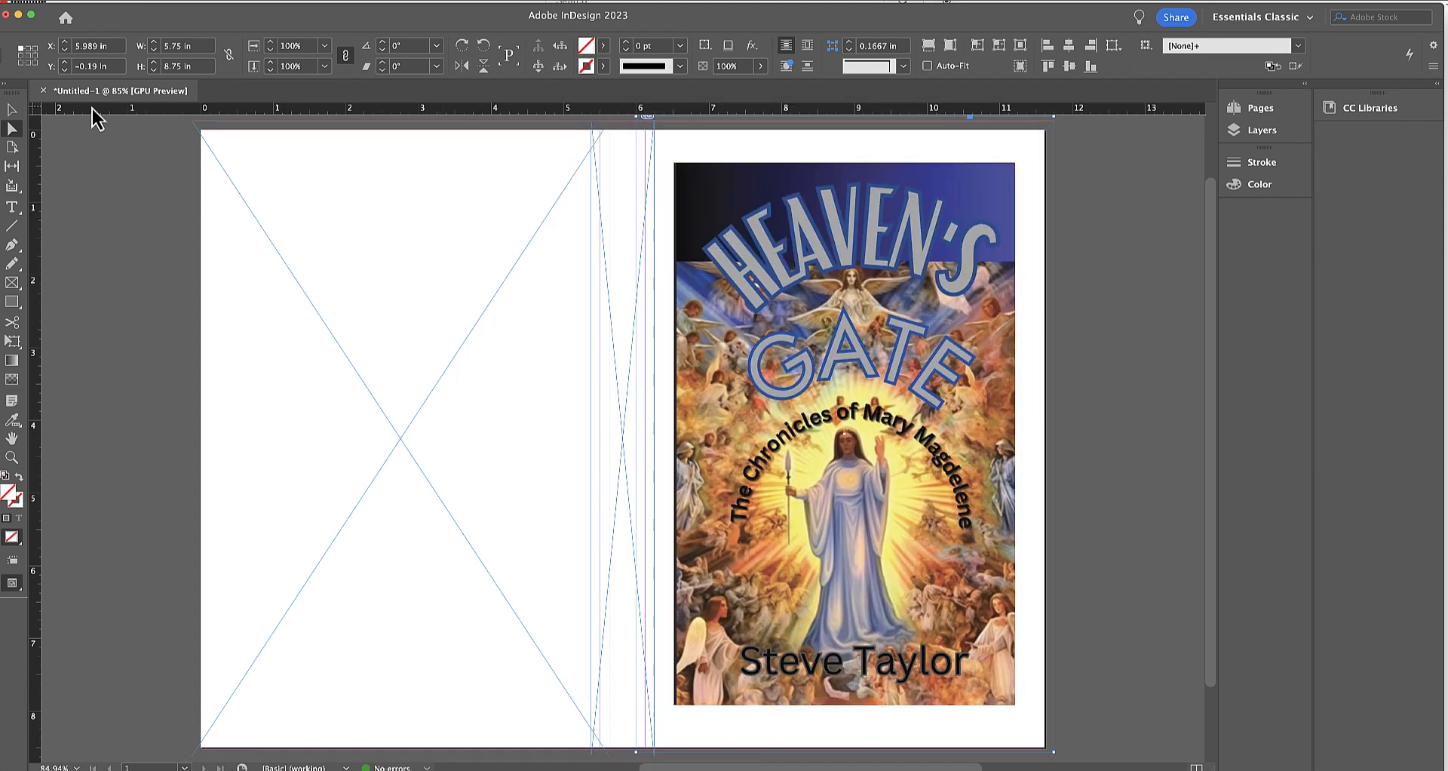
Fill the front-cover frame proportionally with the placed image and nudge the image to about X -0.002 in, Y -0.195 in within it.
left_click(11, 111)
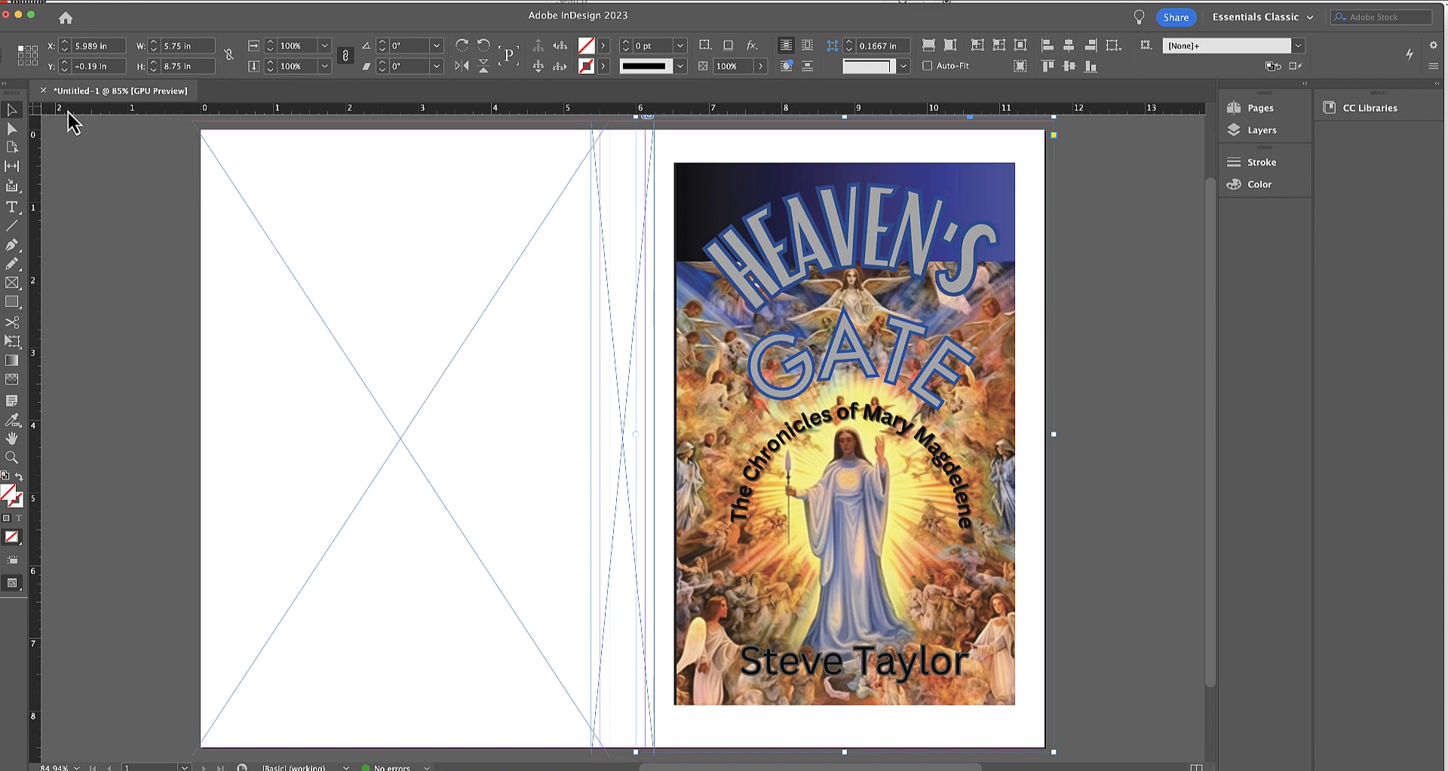
left_click(12, 129)
left_click(707, 256)
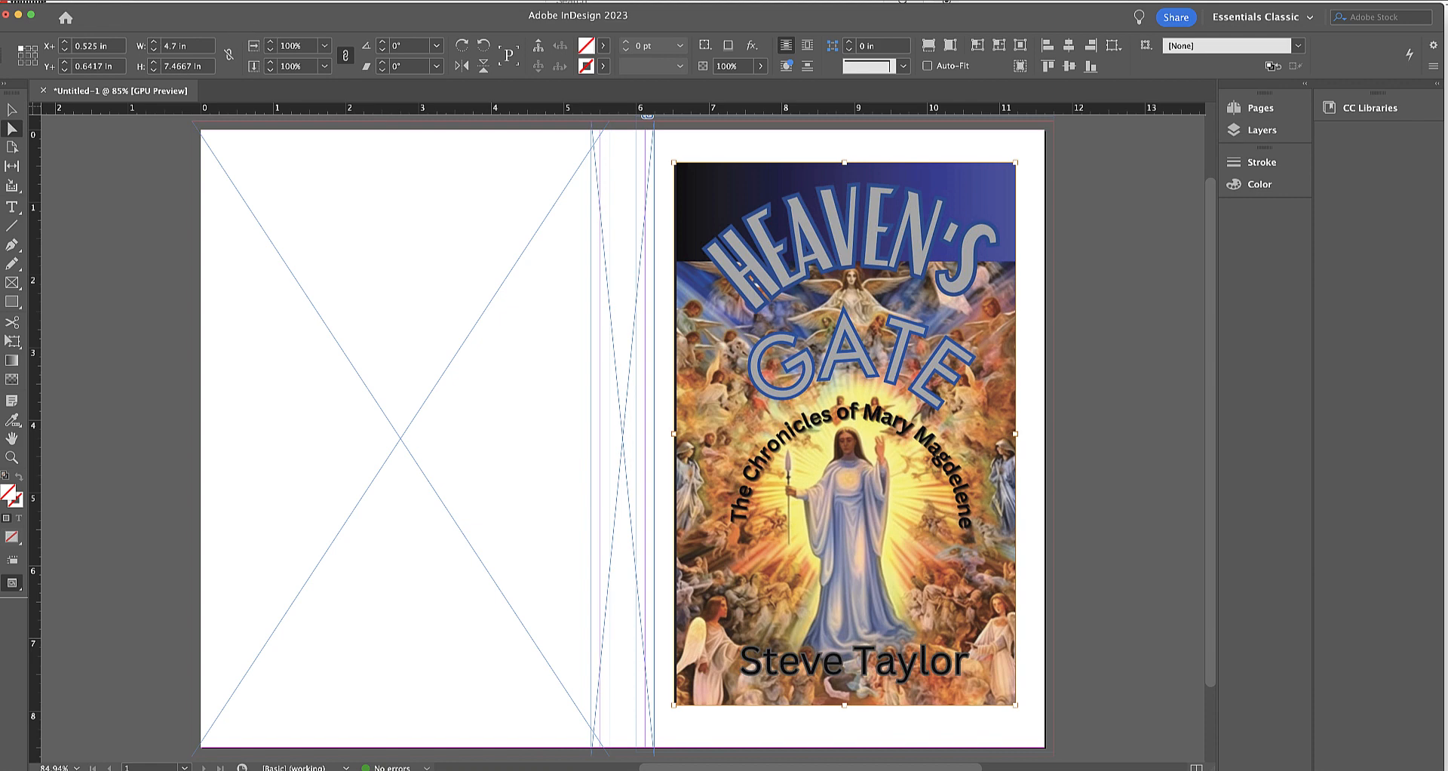
right_click(141, 23)
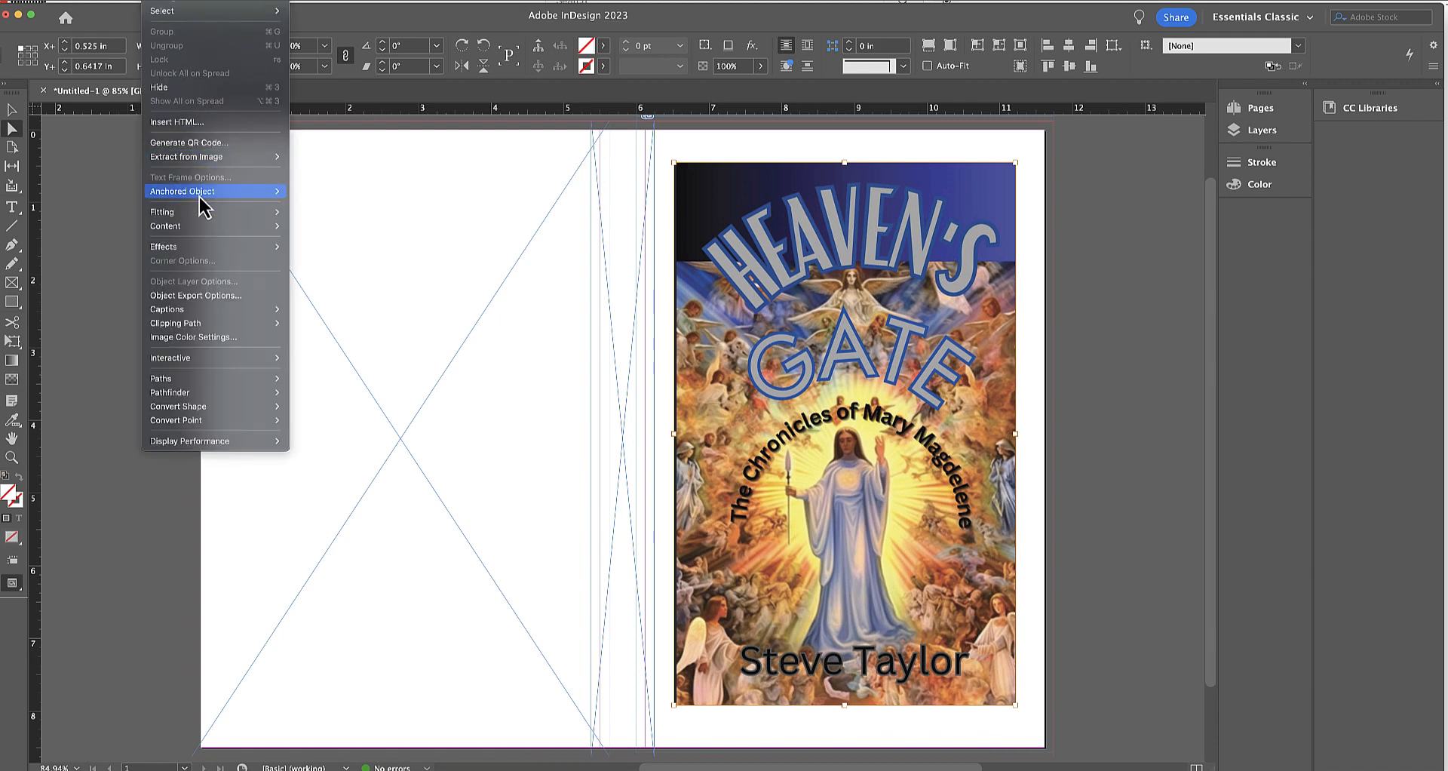
mouse_move(200, 215)
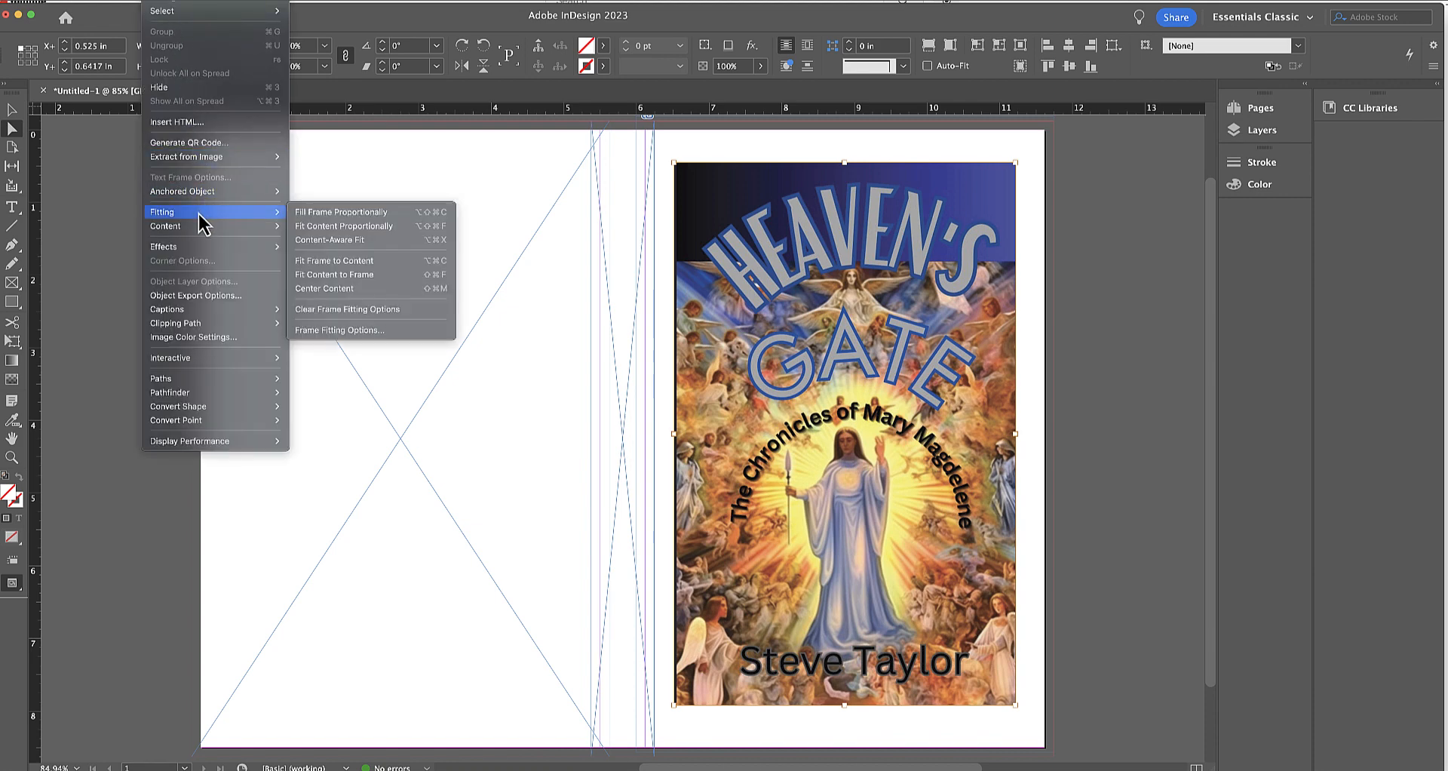
left_click(308, 214)
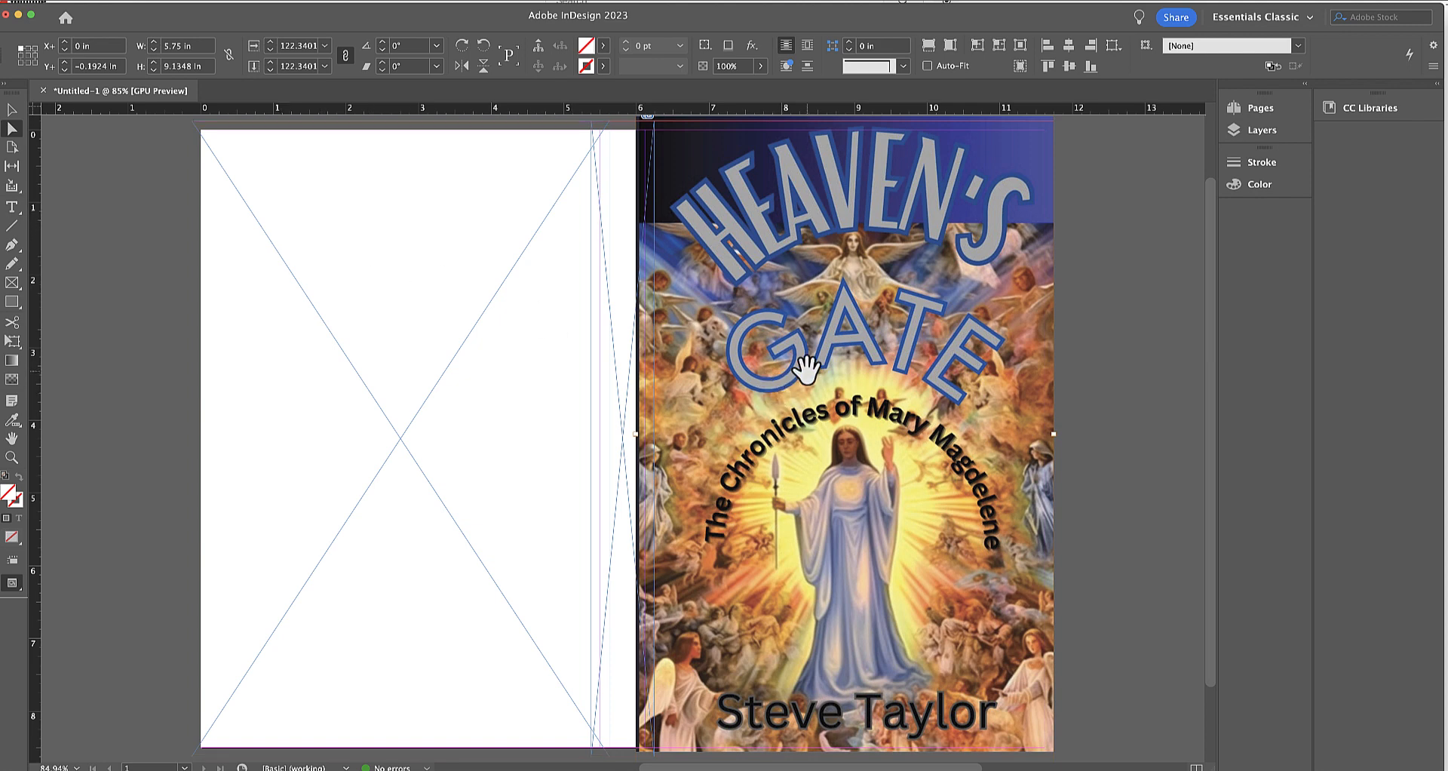
left_click(805, 369)
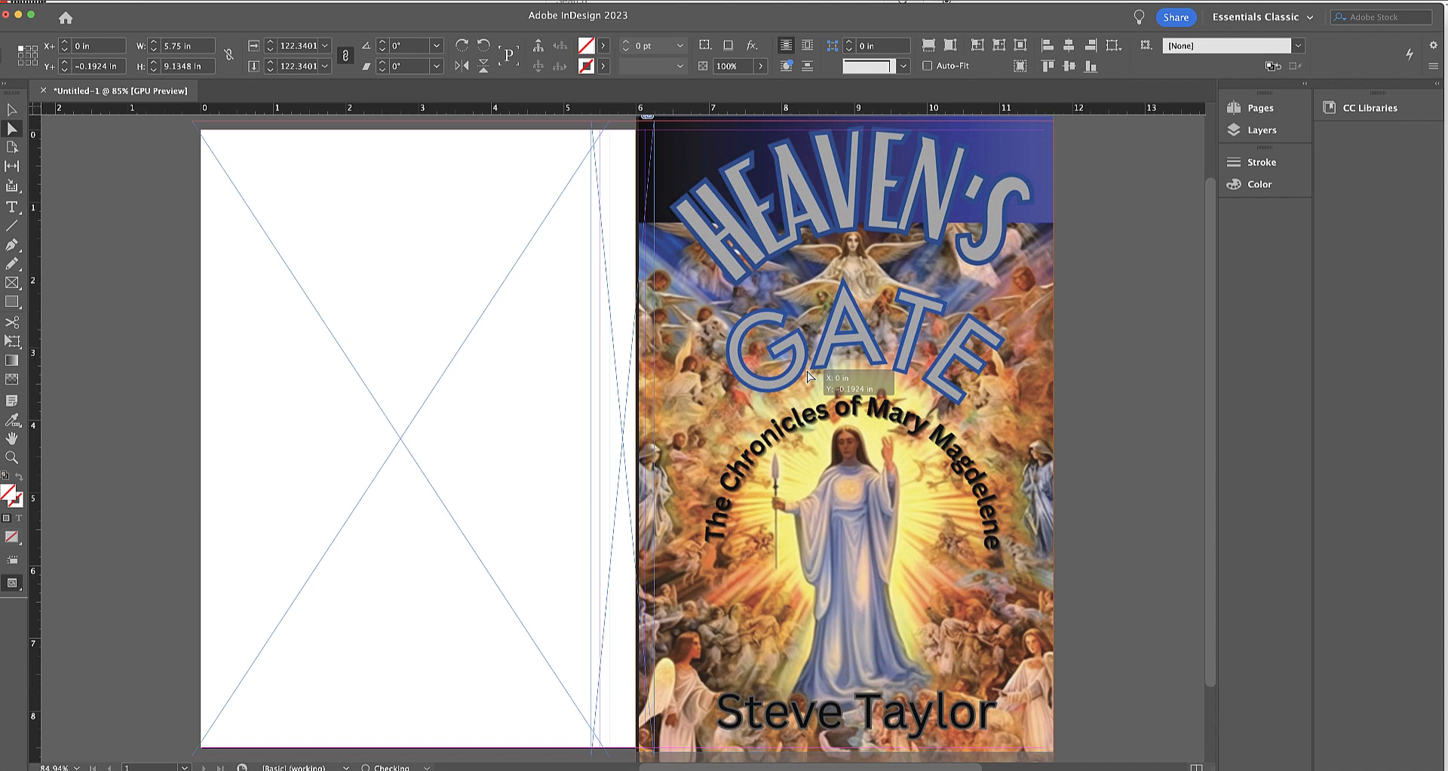
left_click_drag(809, 376, 805, 368)
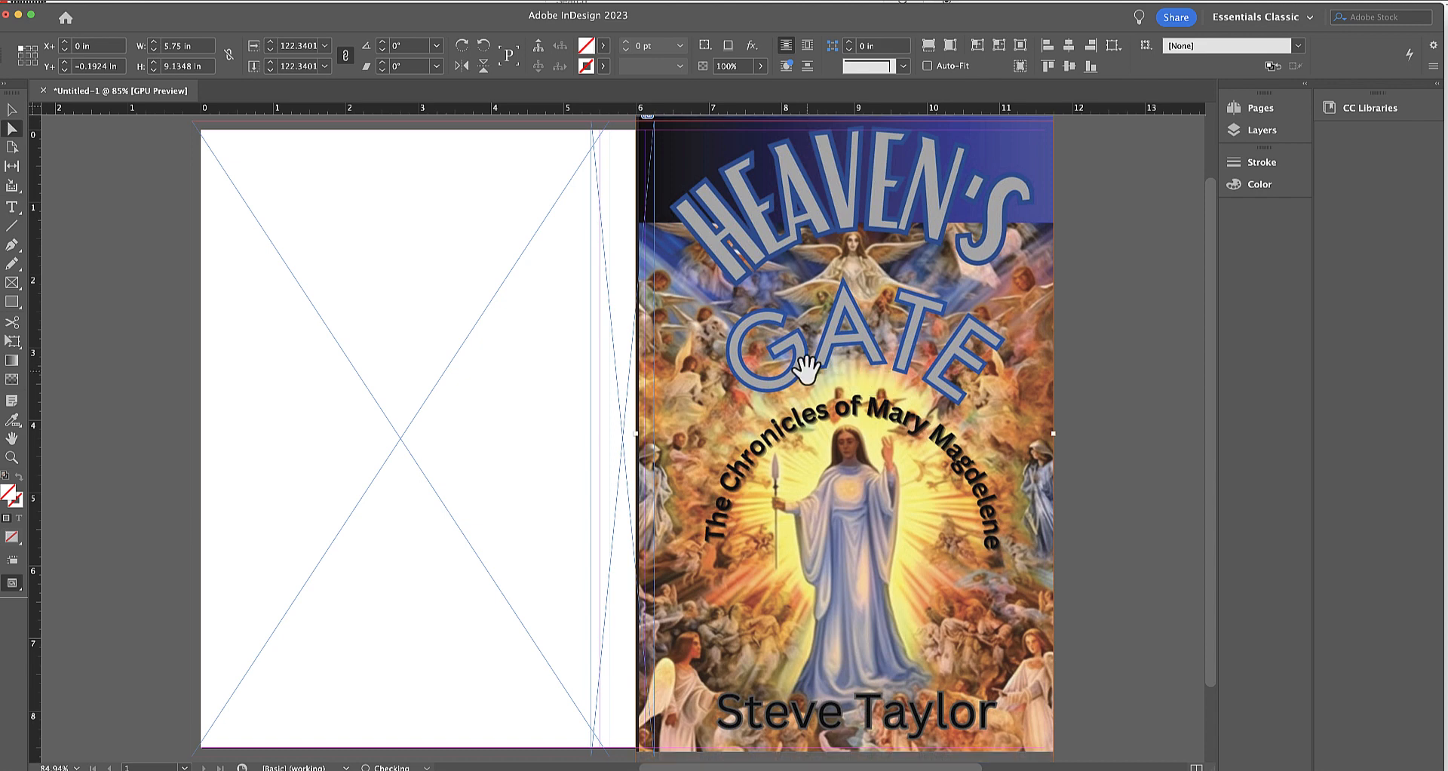
Place the heavens_gate_back_cover final back with isbn PDF into the back-cover frame and select the placed artwork.
left_click(229, 252)
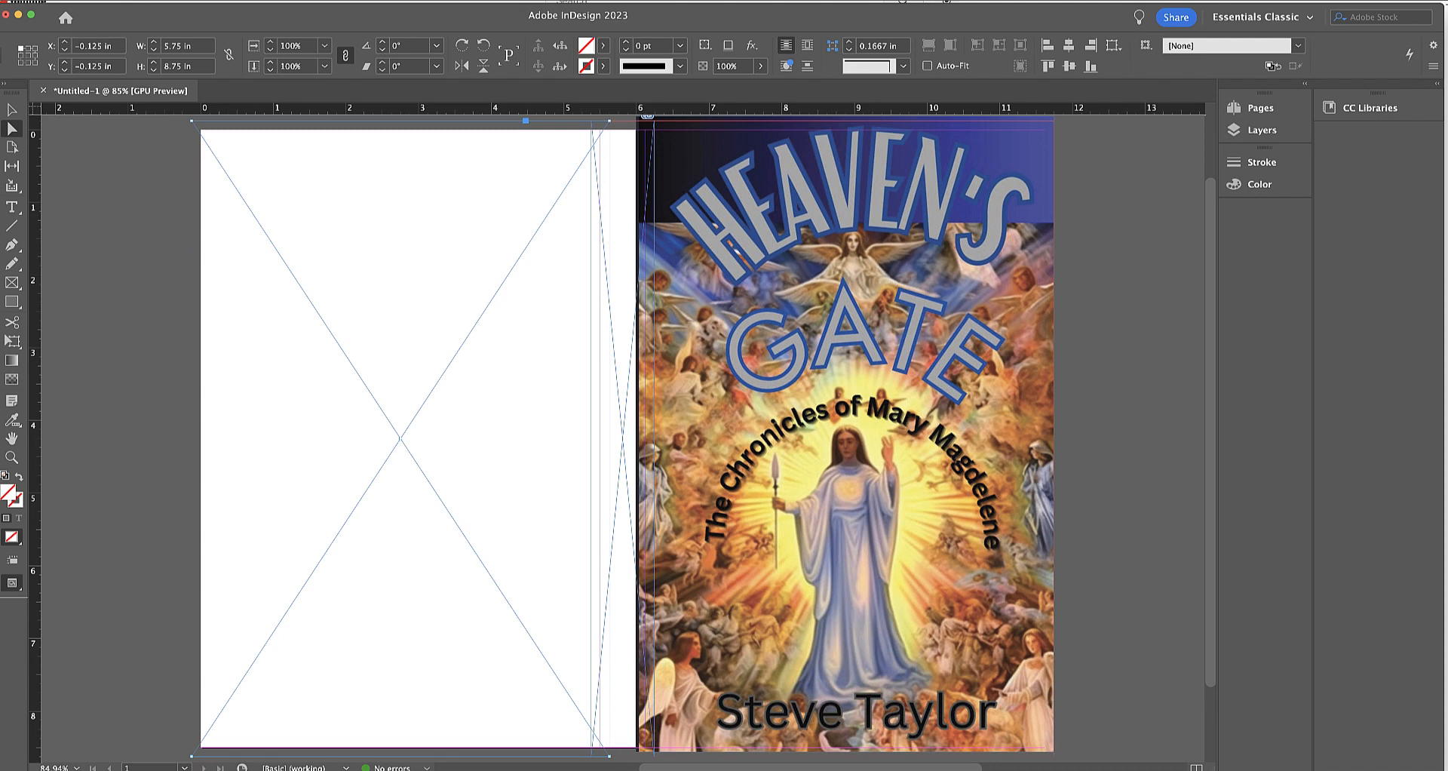
left_click(34, 0)
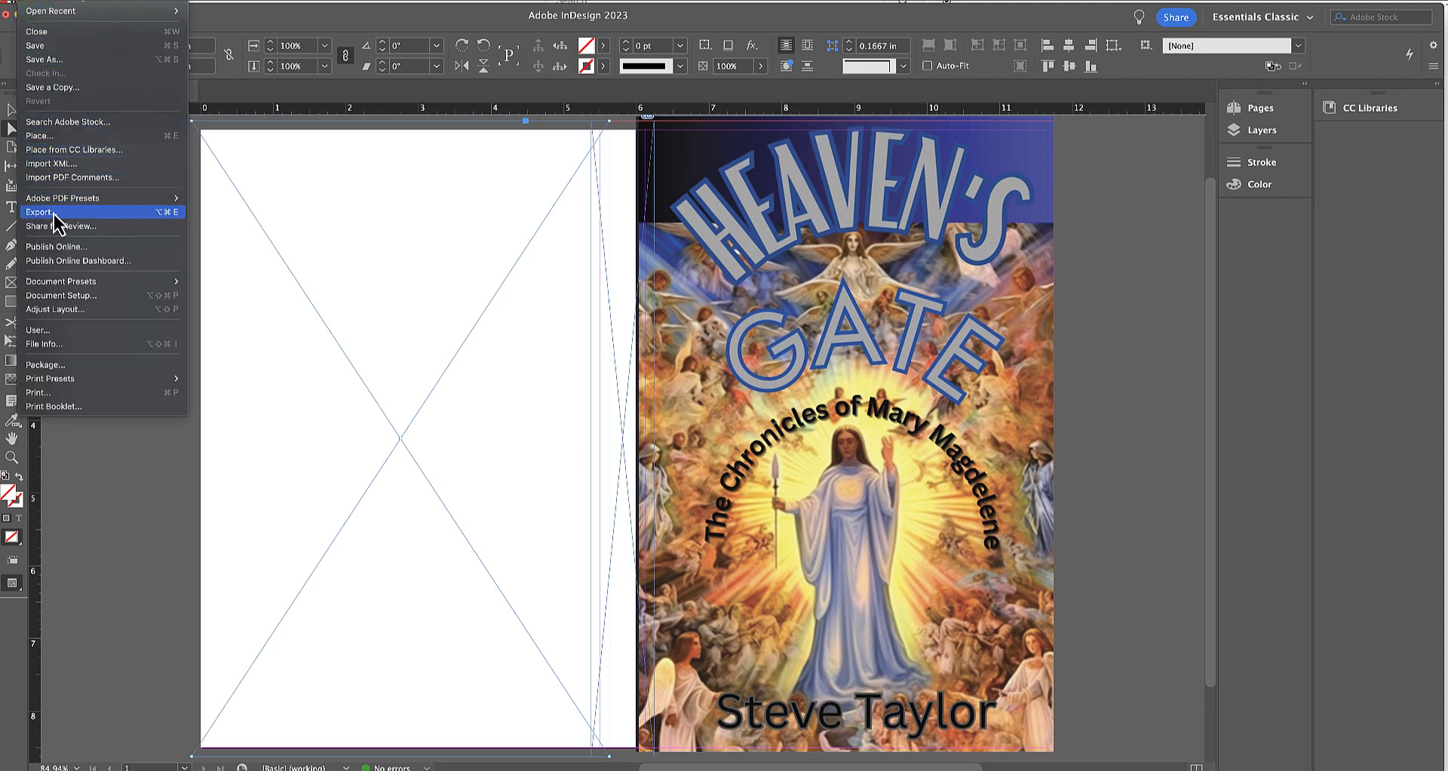
left_click(60, 136)
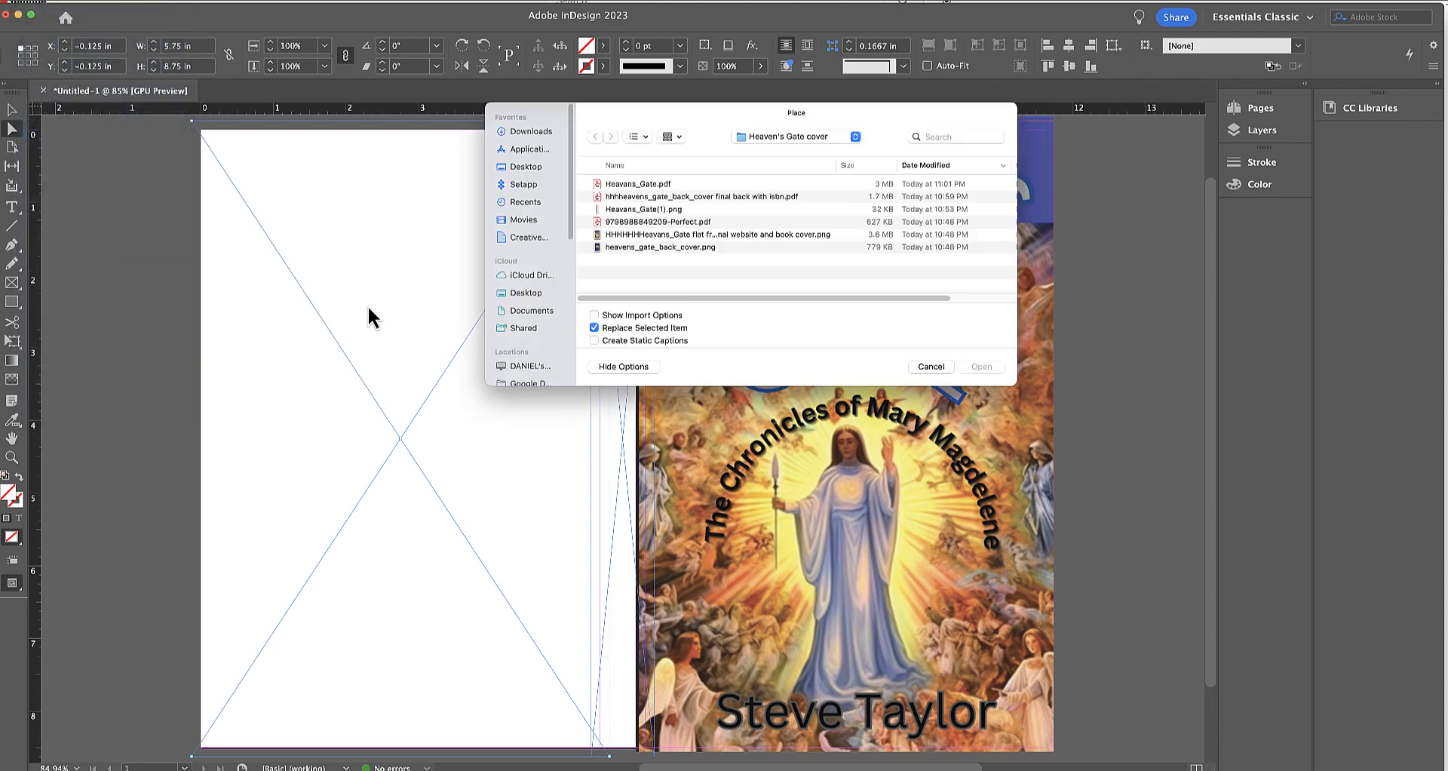
double_click(653, 198)
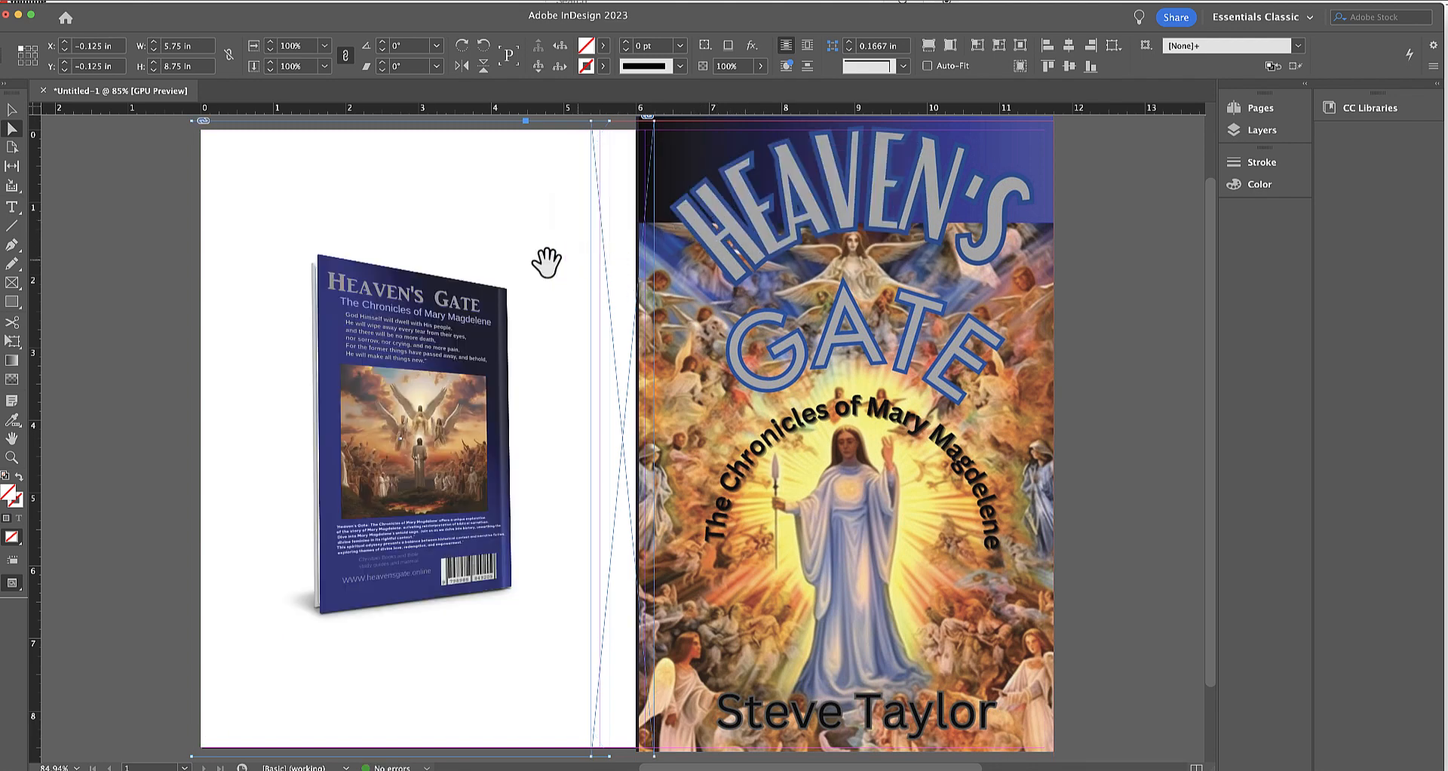
left_click(374, 289)
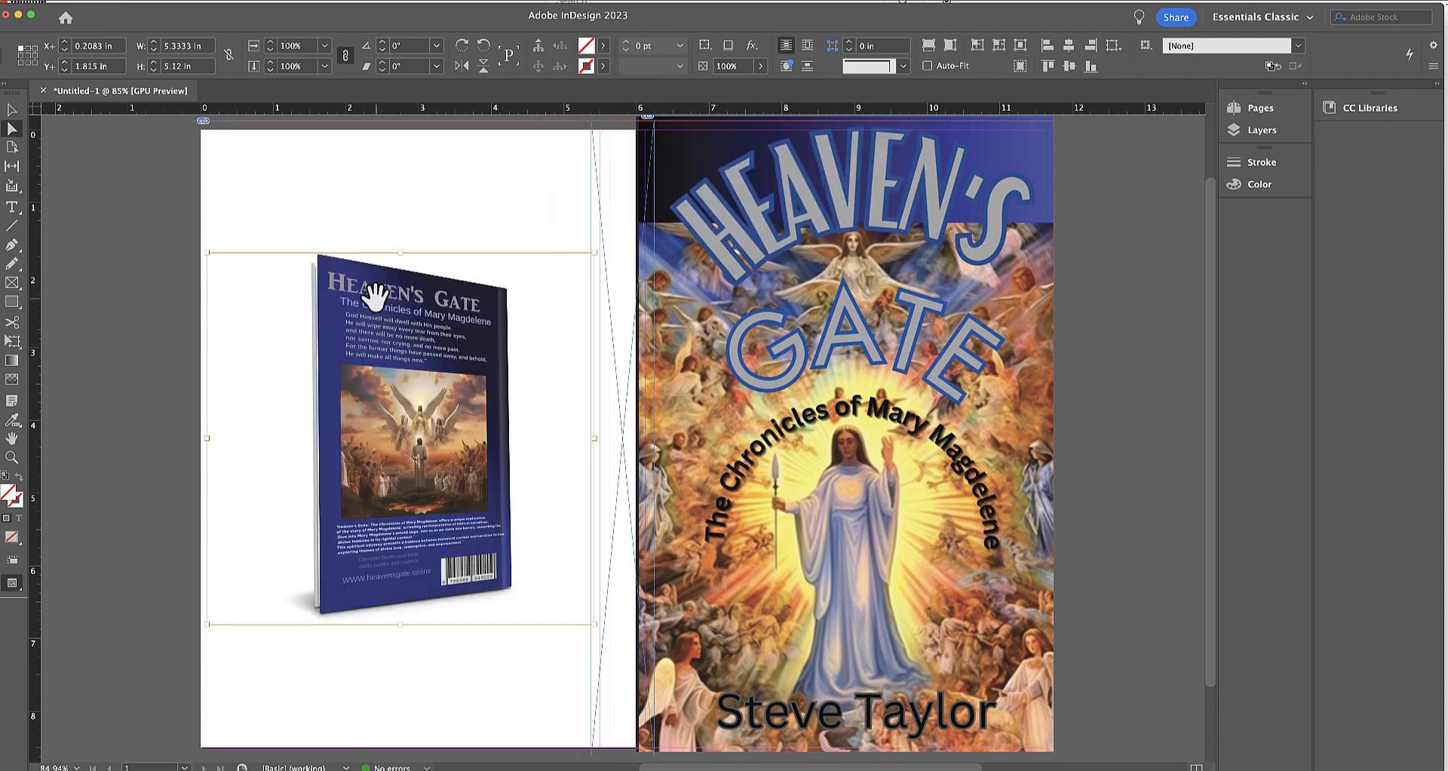
Delete the placed PDF from the back-cover frame, place heavens_gate_back_cover.png there instead and select the placed image.
key("Delete")
left_click(375, 297)
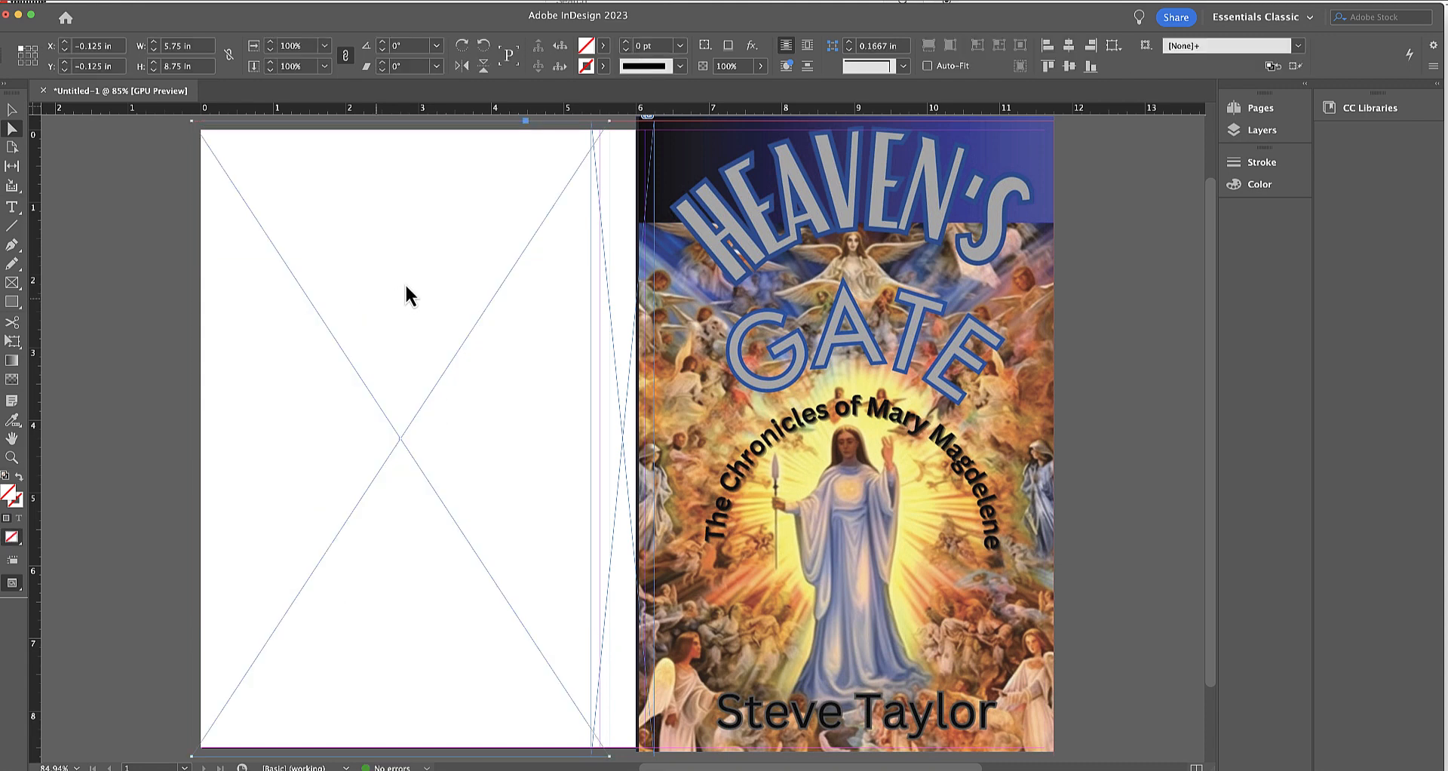
key("super+d")
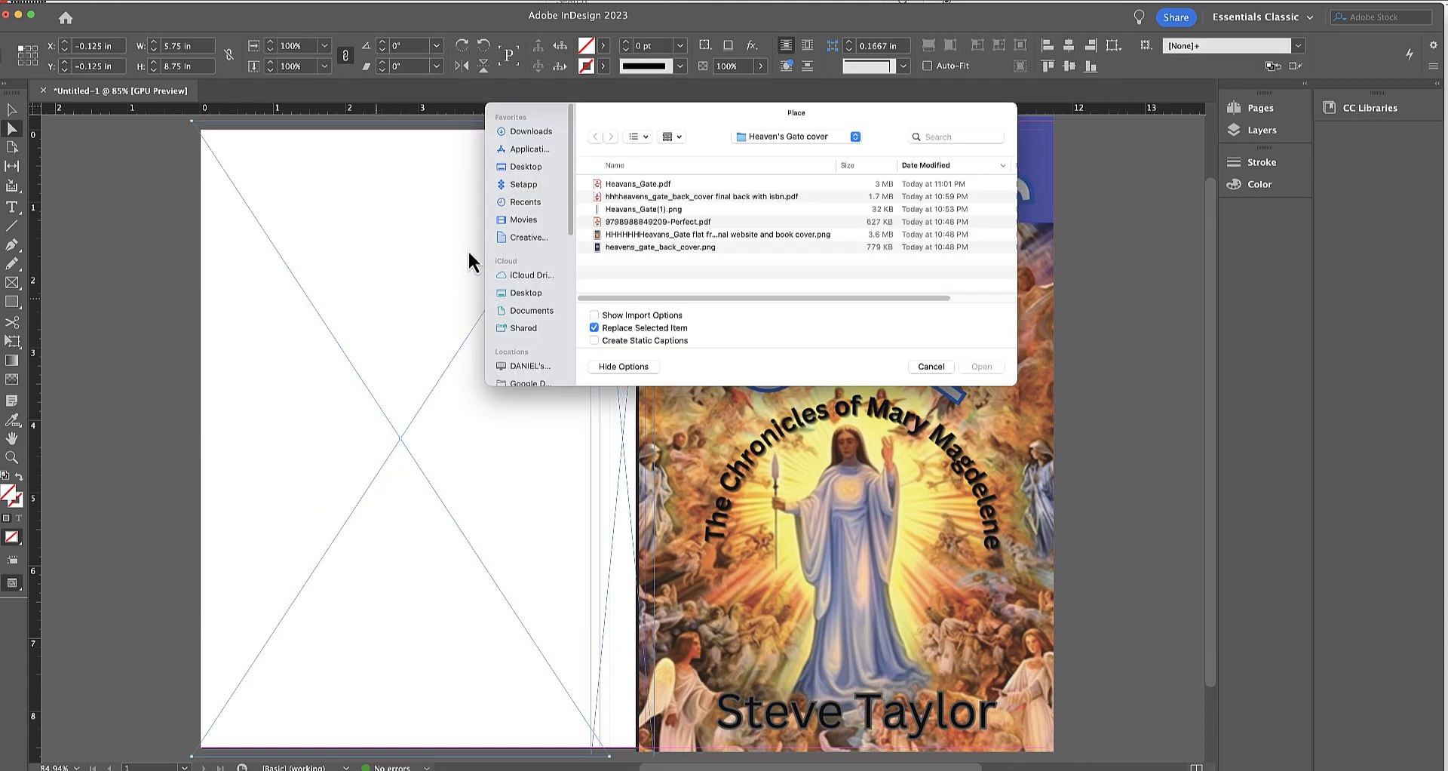
double_click(636, 247)
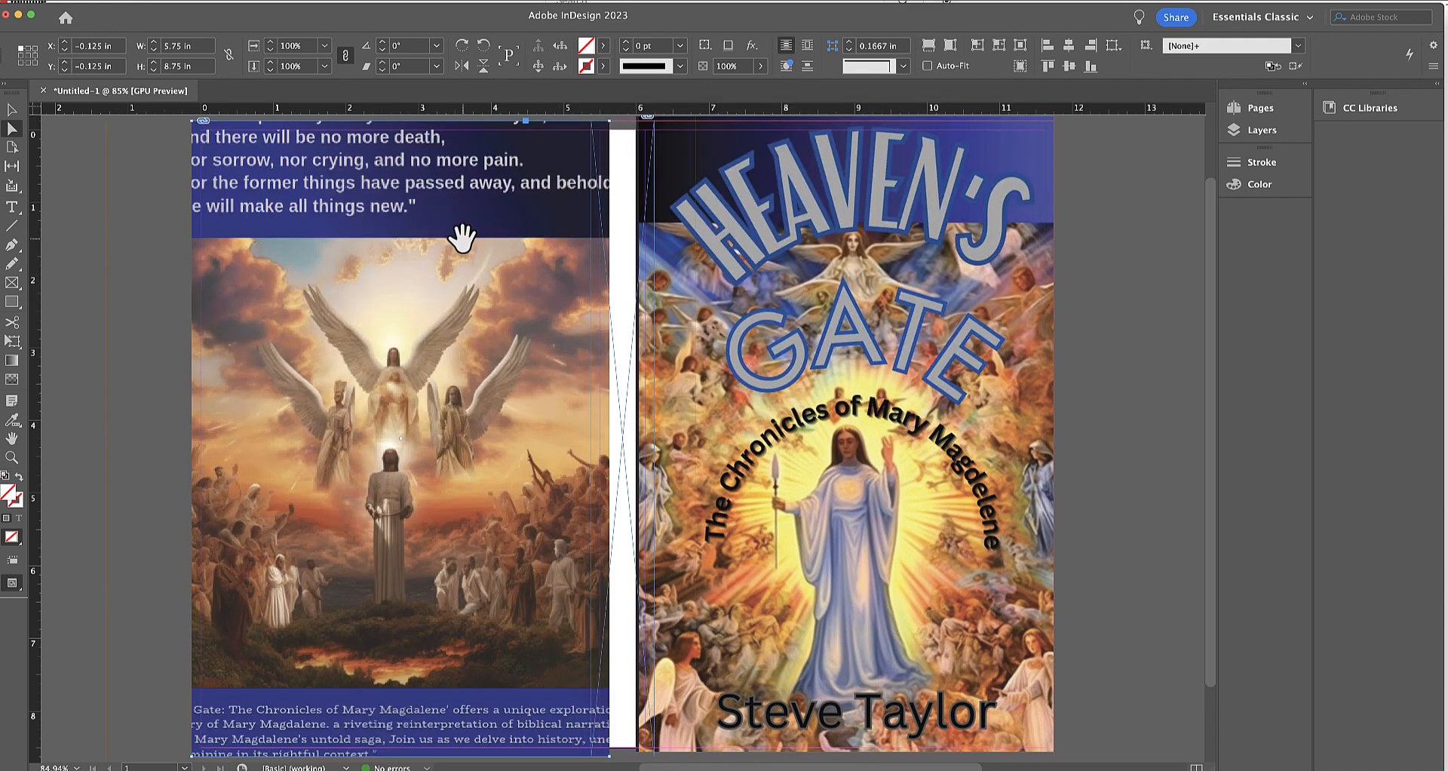
left_click(461, 239)
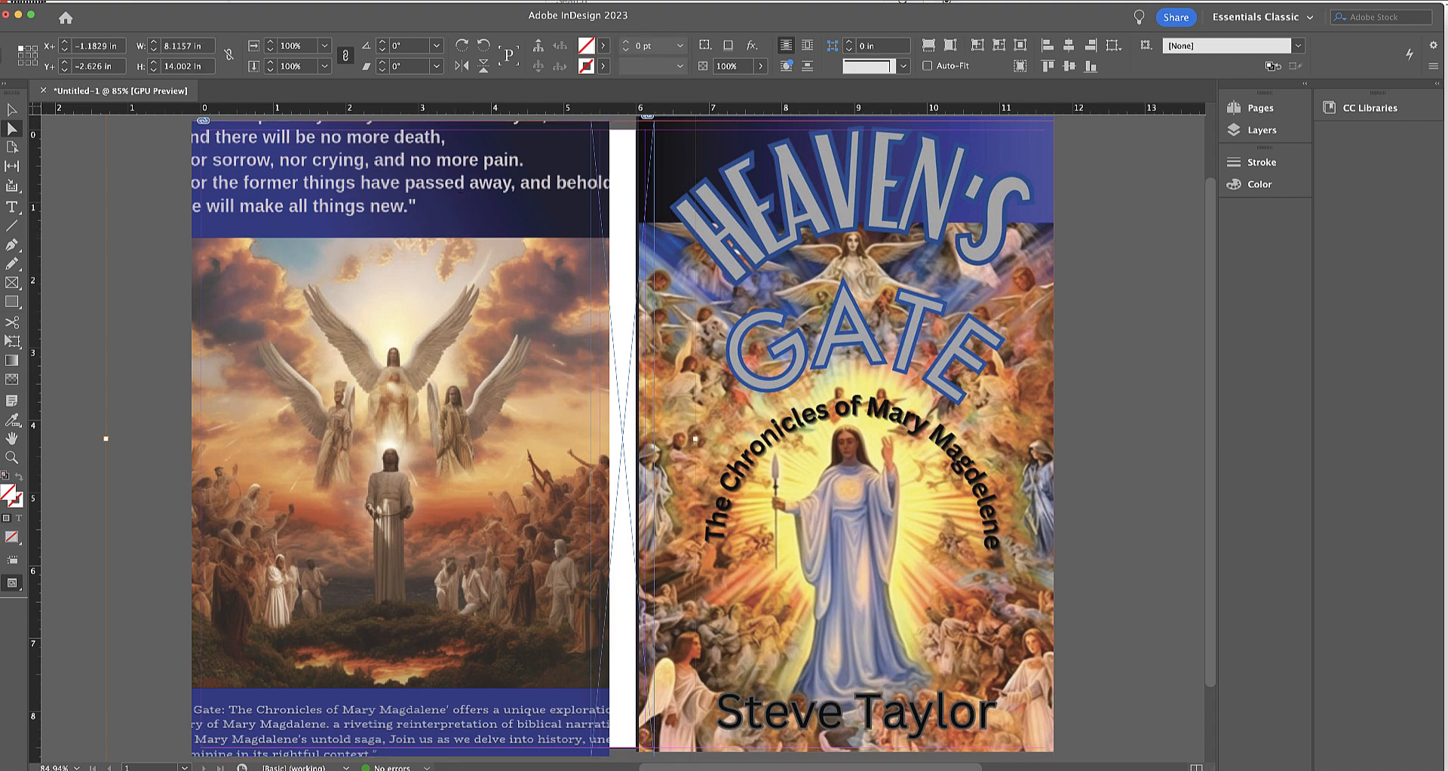
Try fitting the back-cover image proportionally, filling the frame proportionally, and fitting the content proportionally again.
key("super+alt+shift+e")
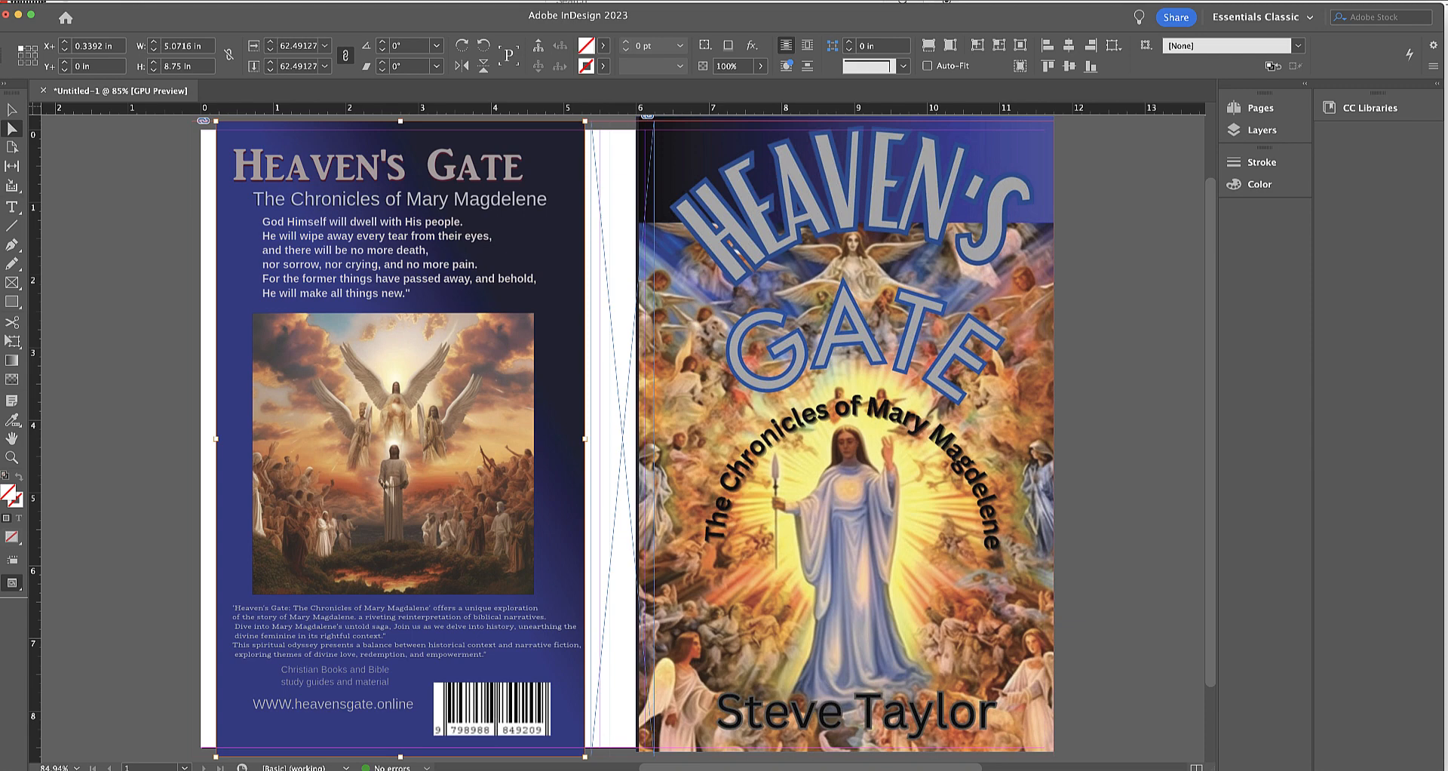
left_click(160, 1)
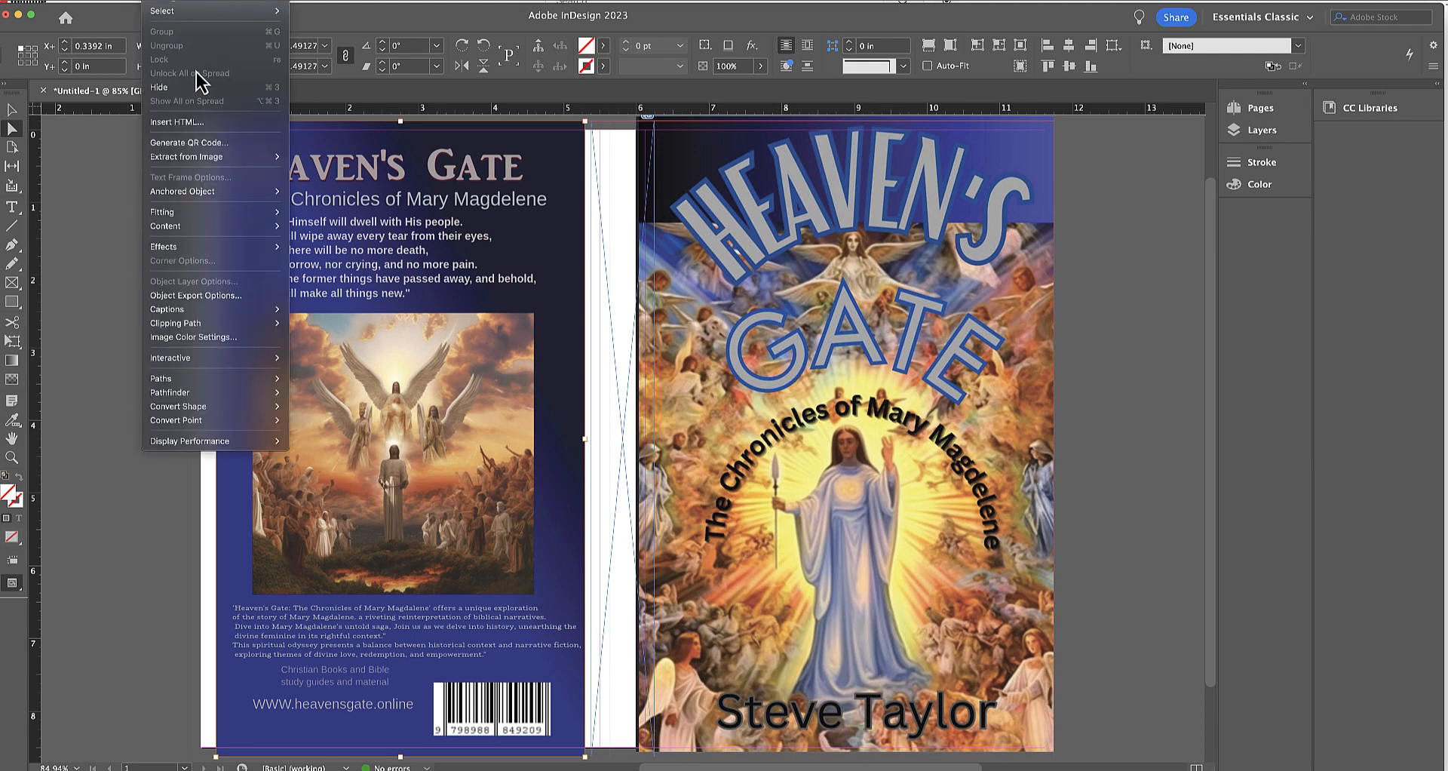
mouse_move(193, 213)
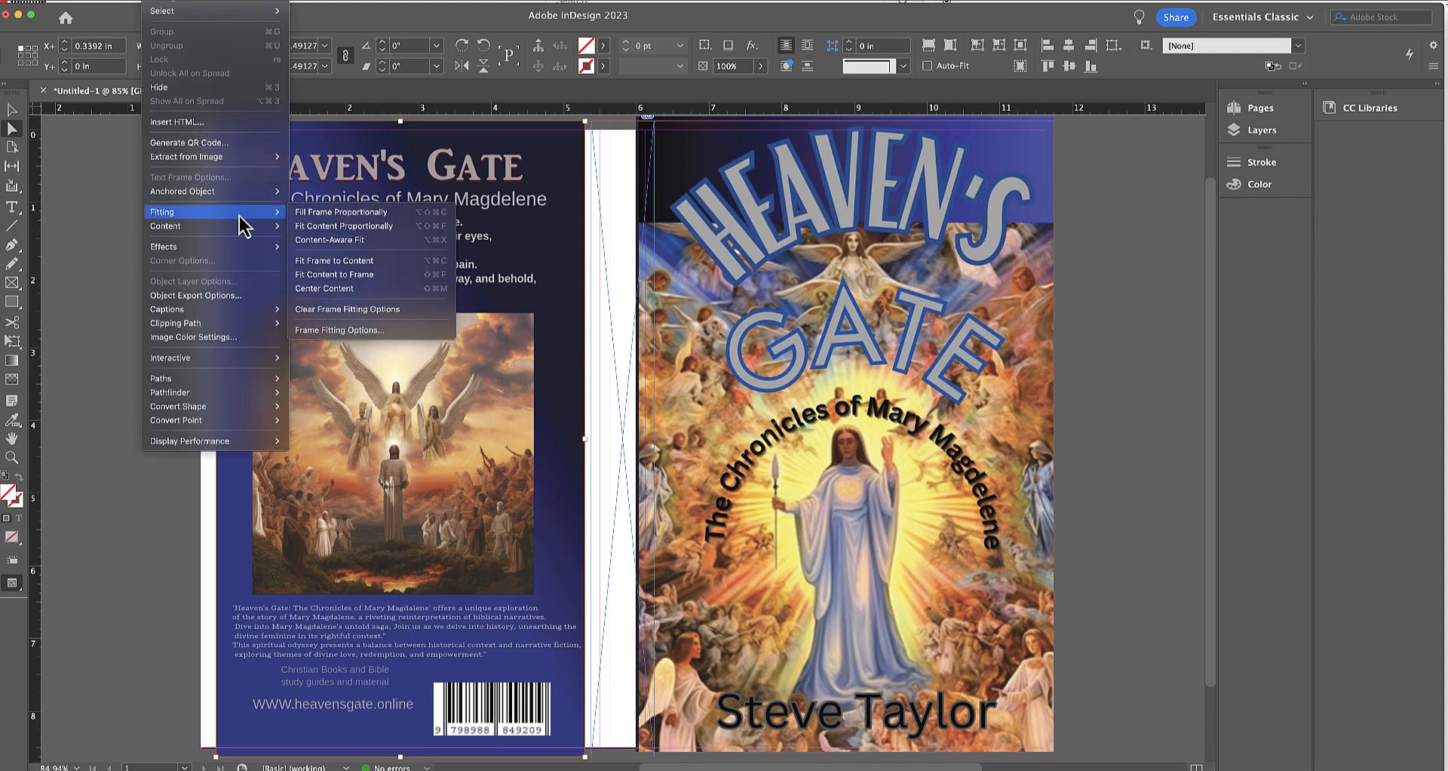
left_click(310, 215)
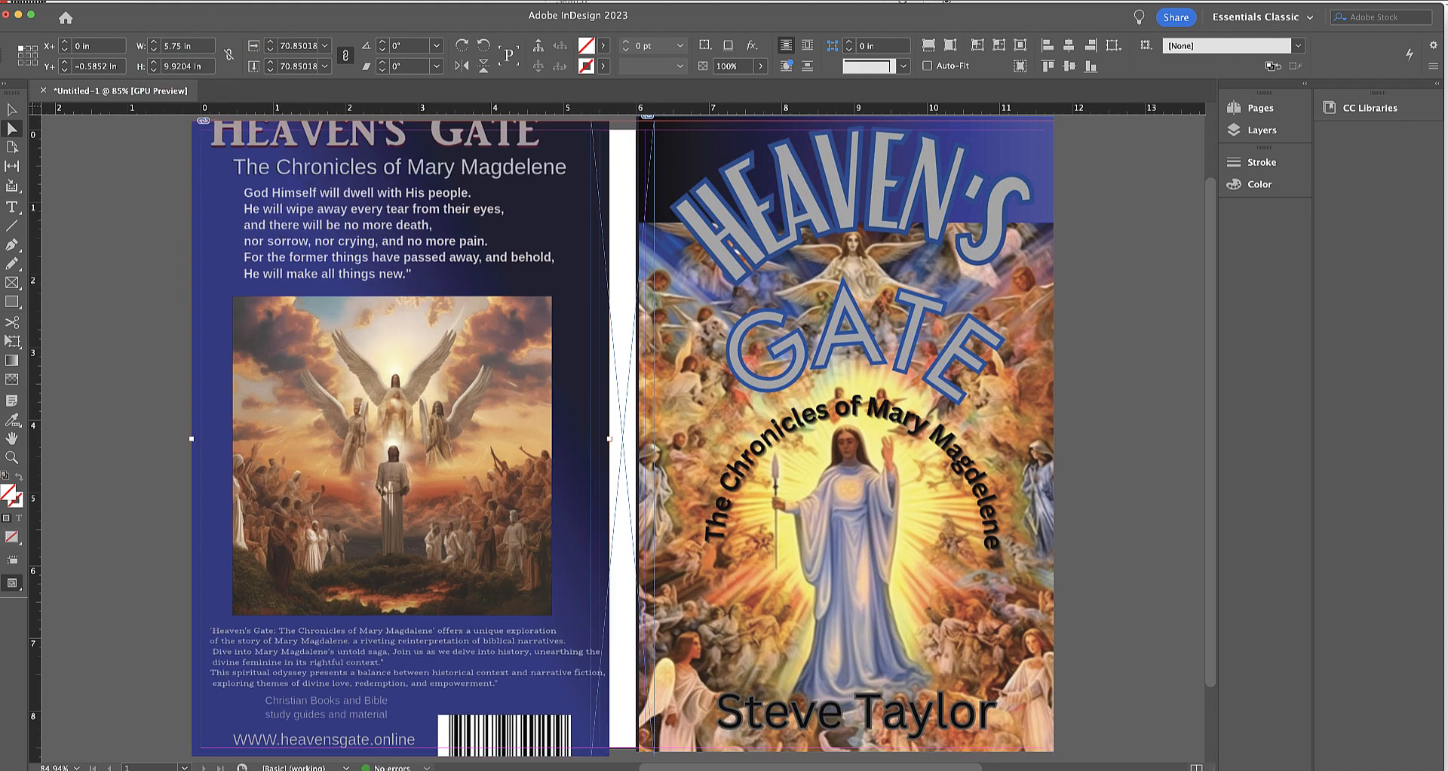
left_click(160, 0)
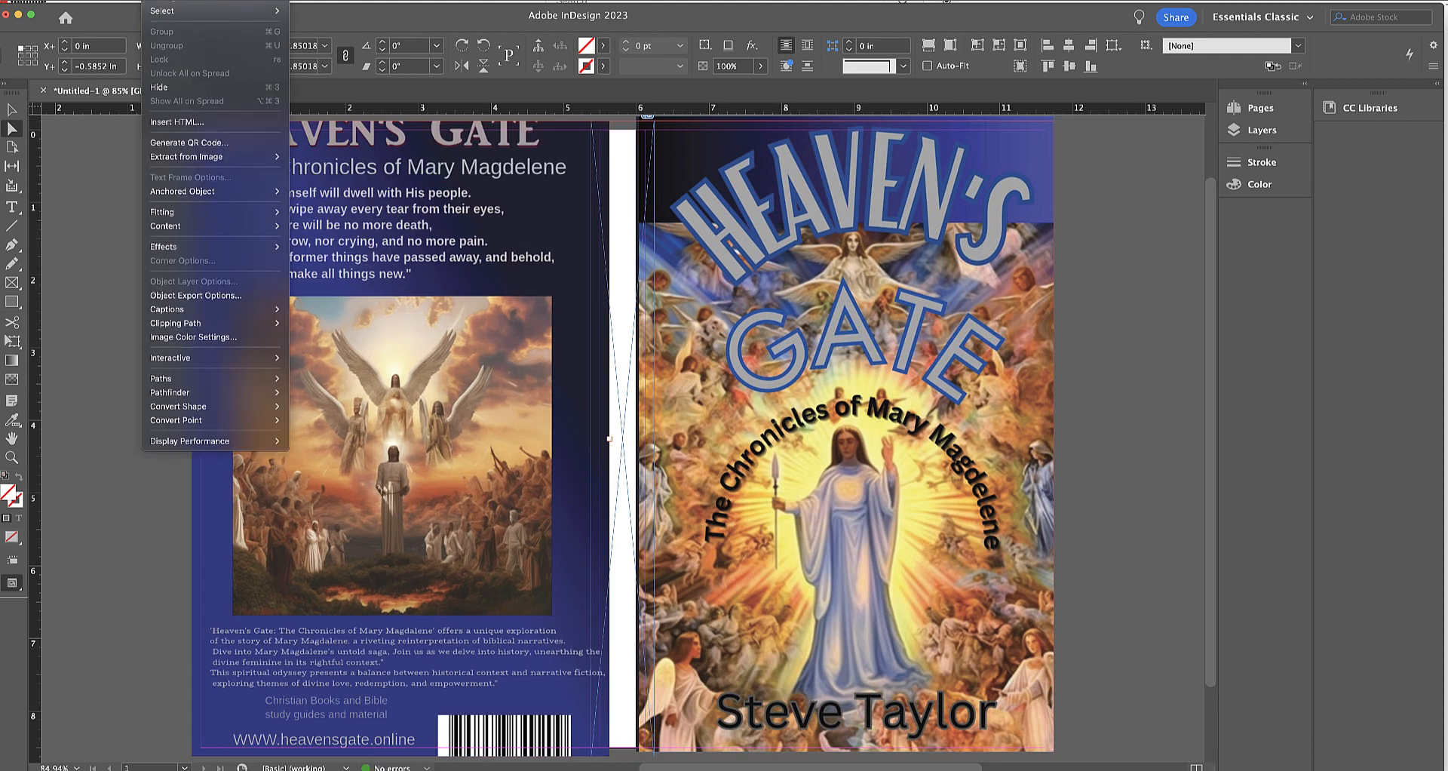
mouse_move(181, 213)
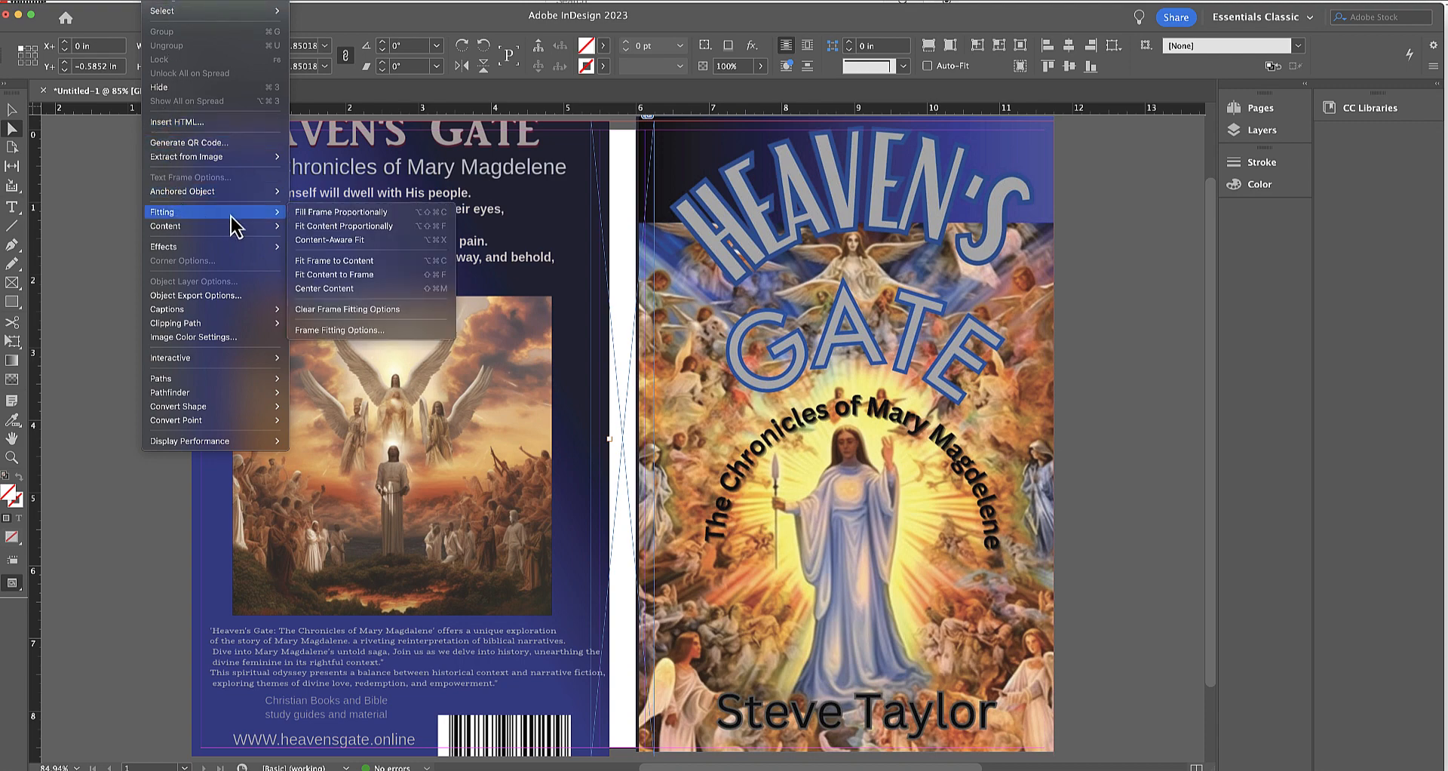
left_click(344, 228)
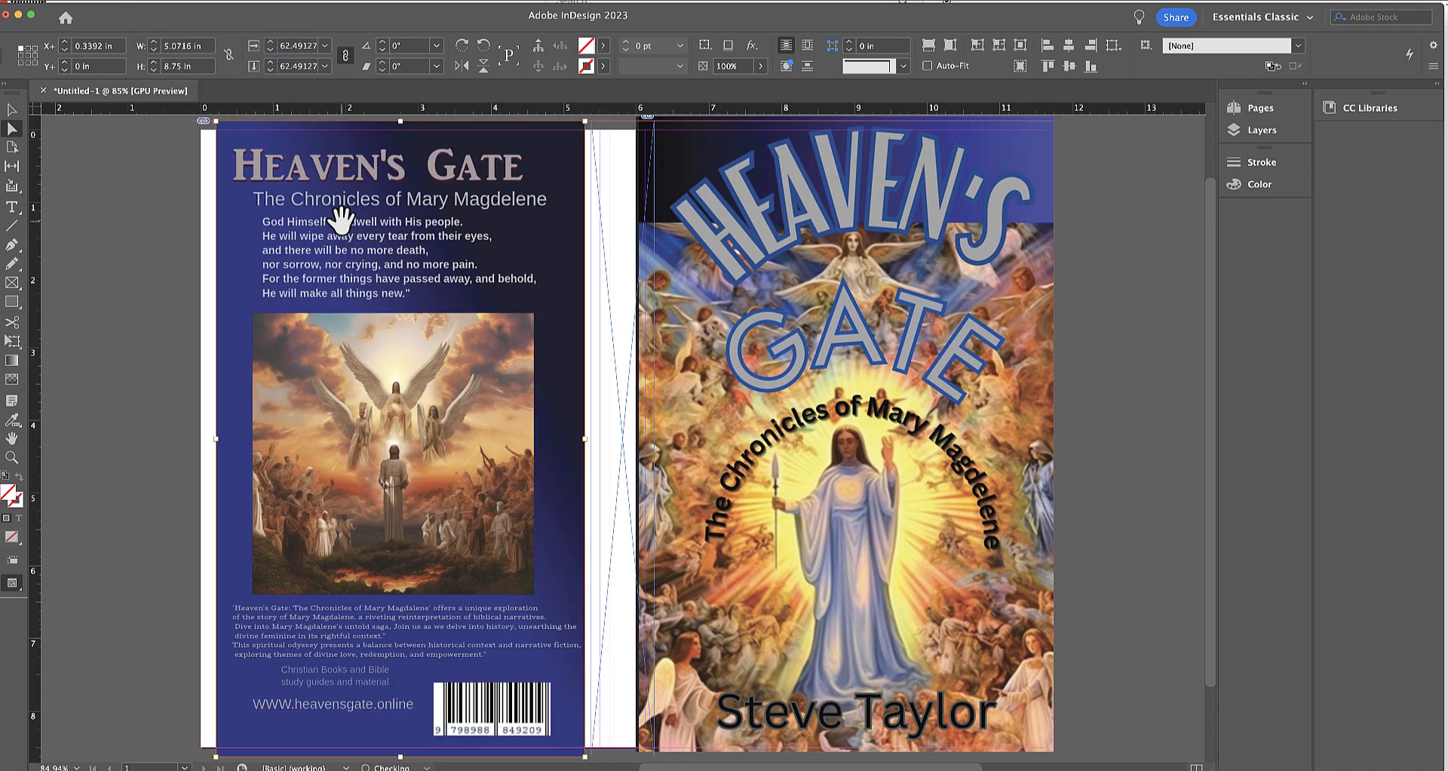
Fill the back-cover frame proportionally with the placed image and nudge the image left within it to X -0.25 in.
left_click(163, 0)
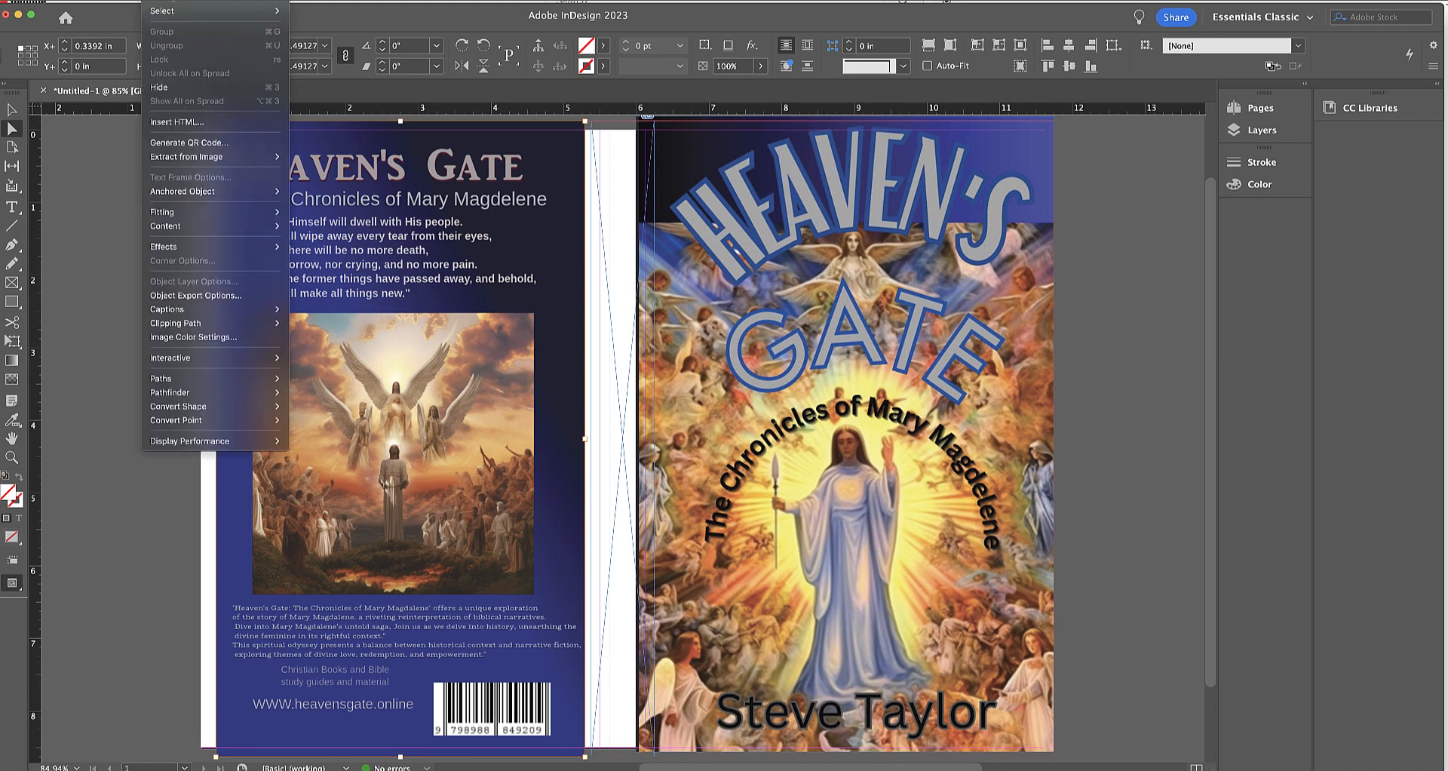
mouse_move(197, 214)
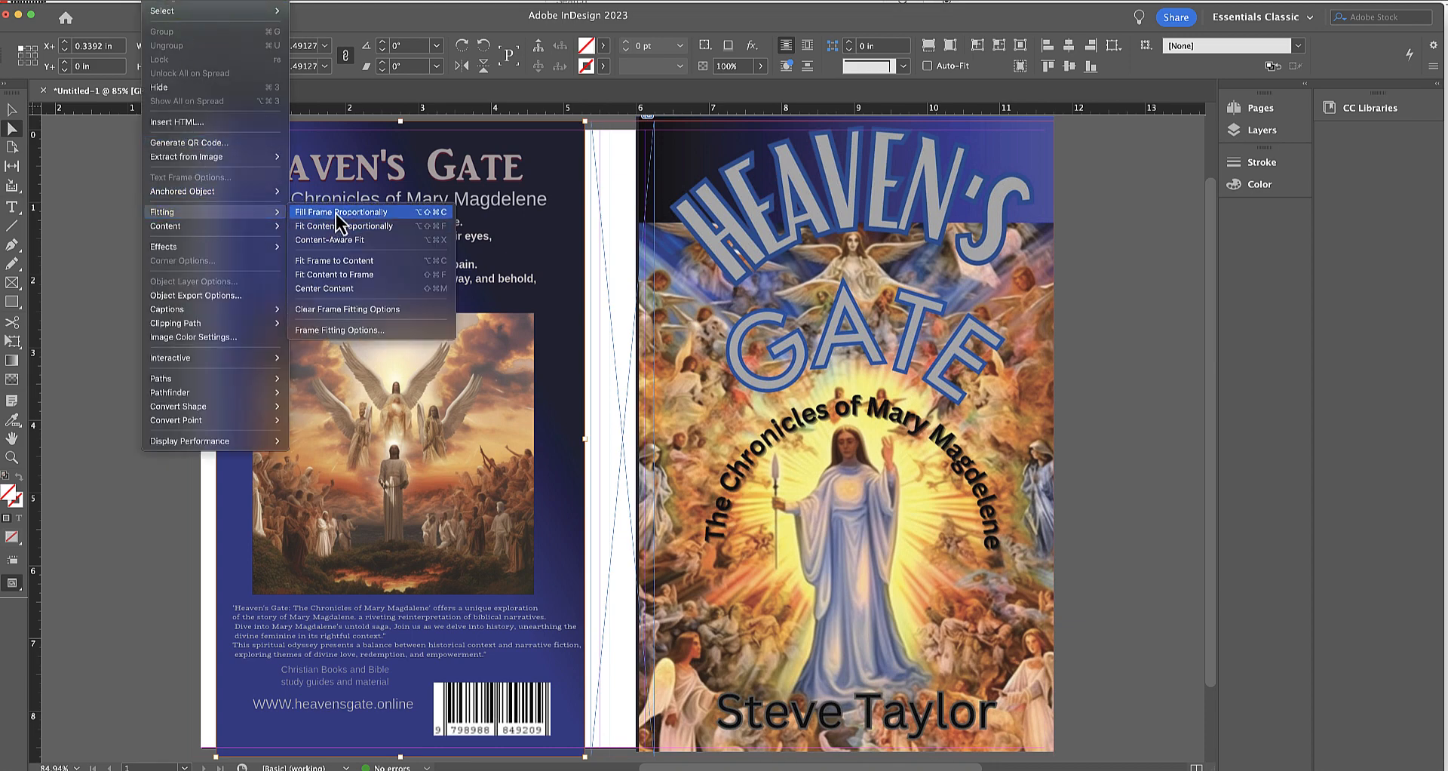
left_click(315, 228)
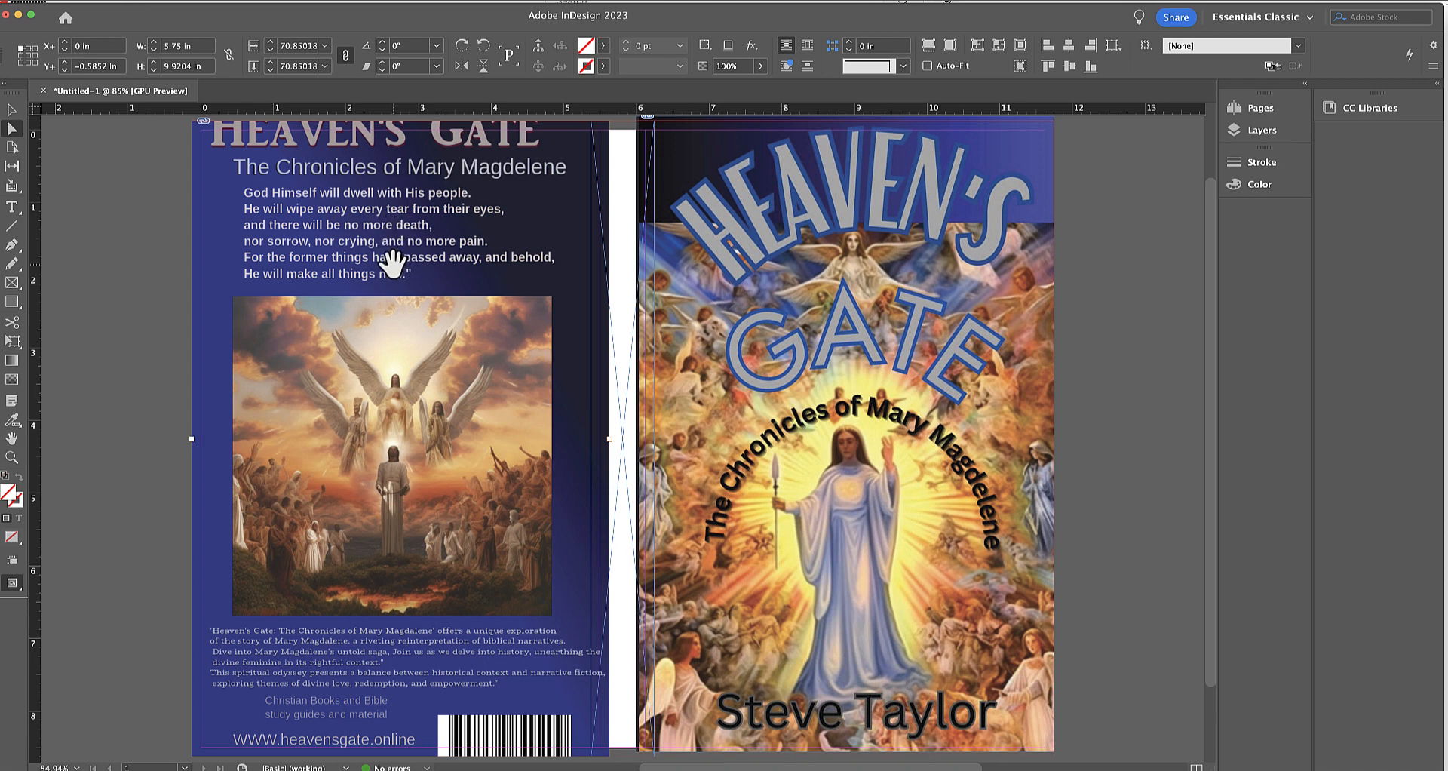
key("Left")
key("Left")
key("Left")
key("Left")
key("Left")
key("Left")
key("Left")
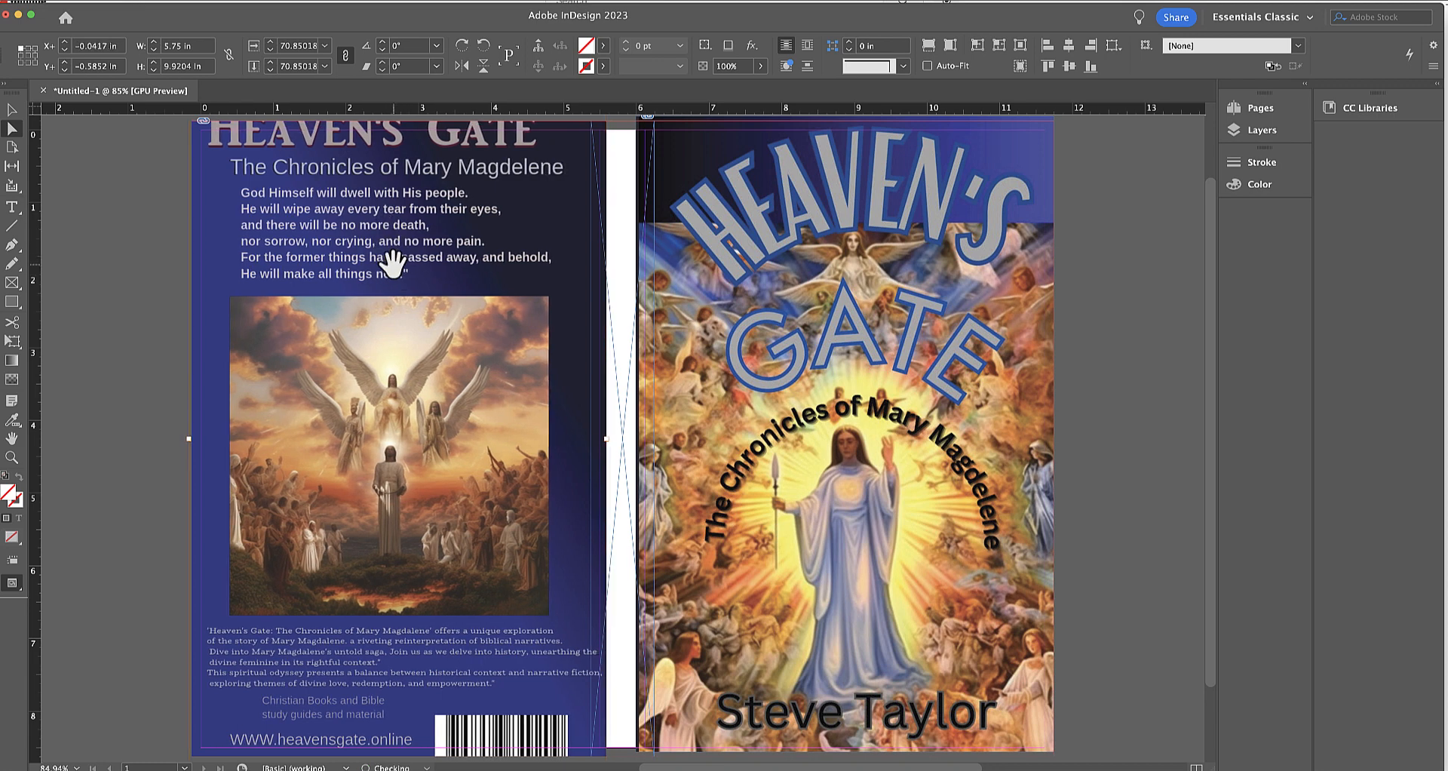
key("Left")
key("Left")
key("Left")
key("Left")
key("Left")
key("Left")
key("Left")
key("Left")
key("Left")
key("Left")
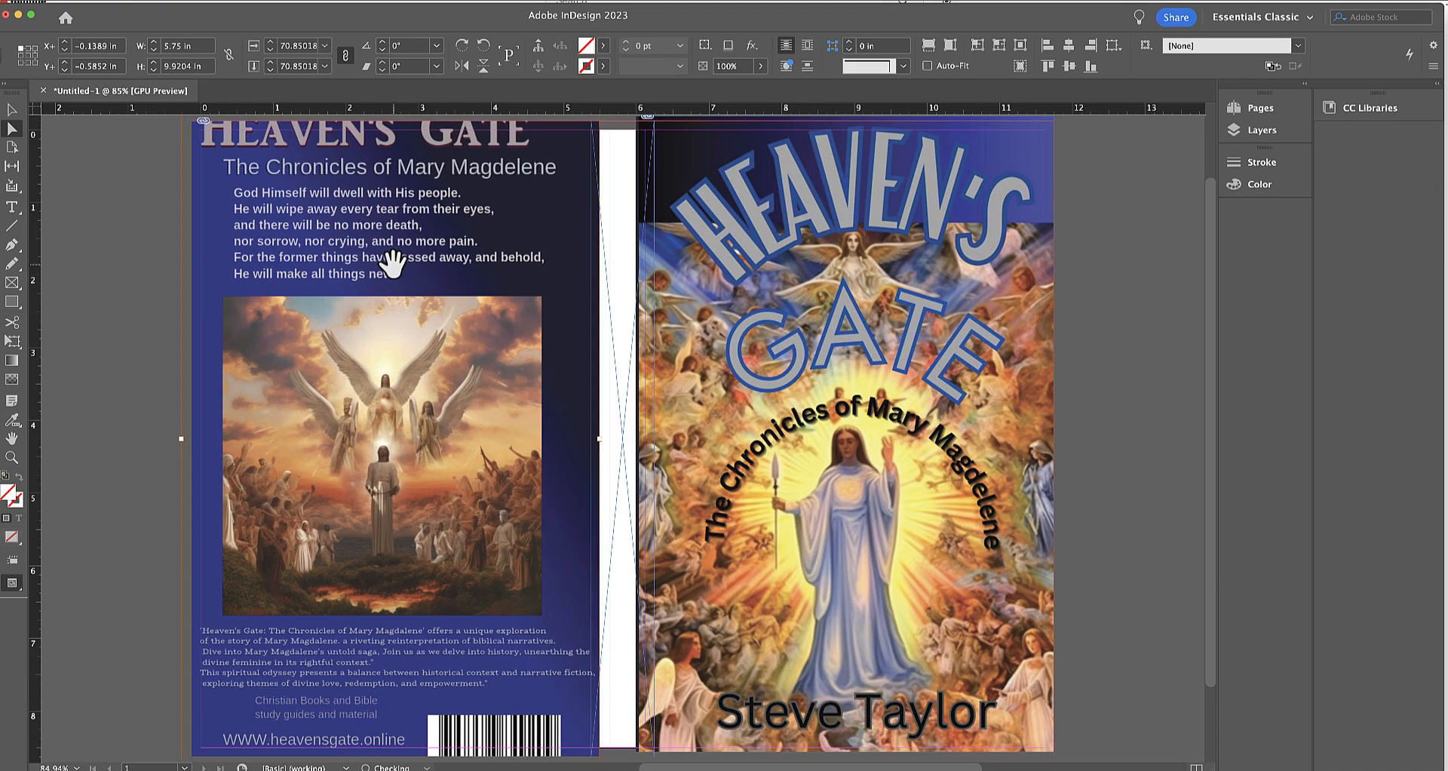
key("Left")
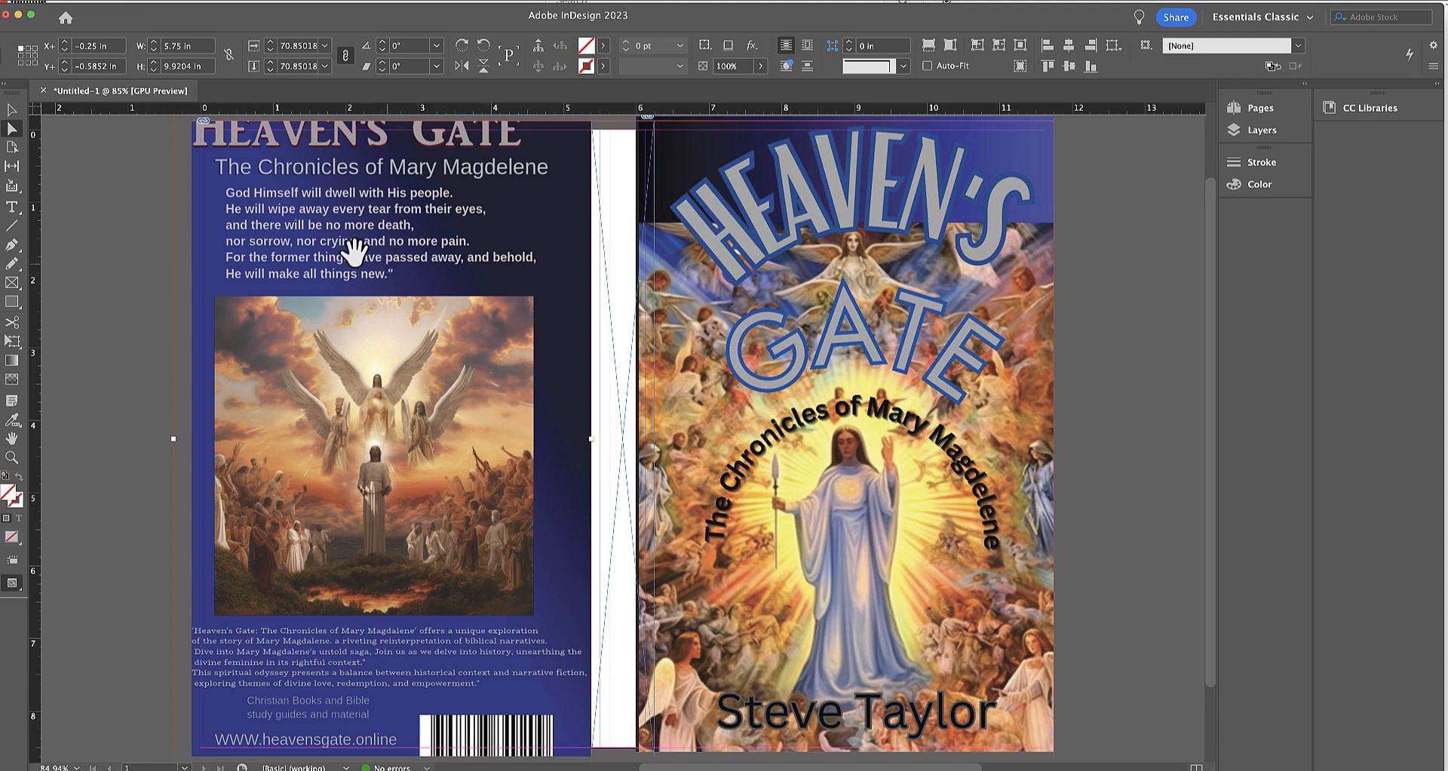
Try scaling the back-cover image between 69% and 71% from its upper-left corner.
left_click(270, 69)
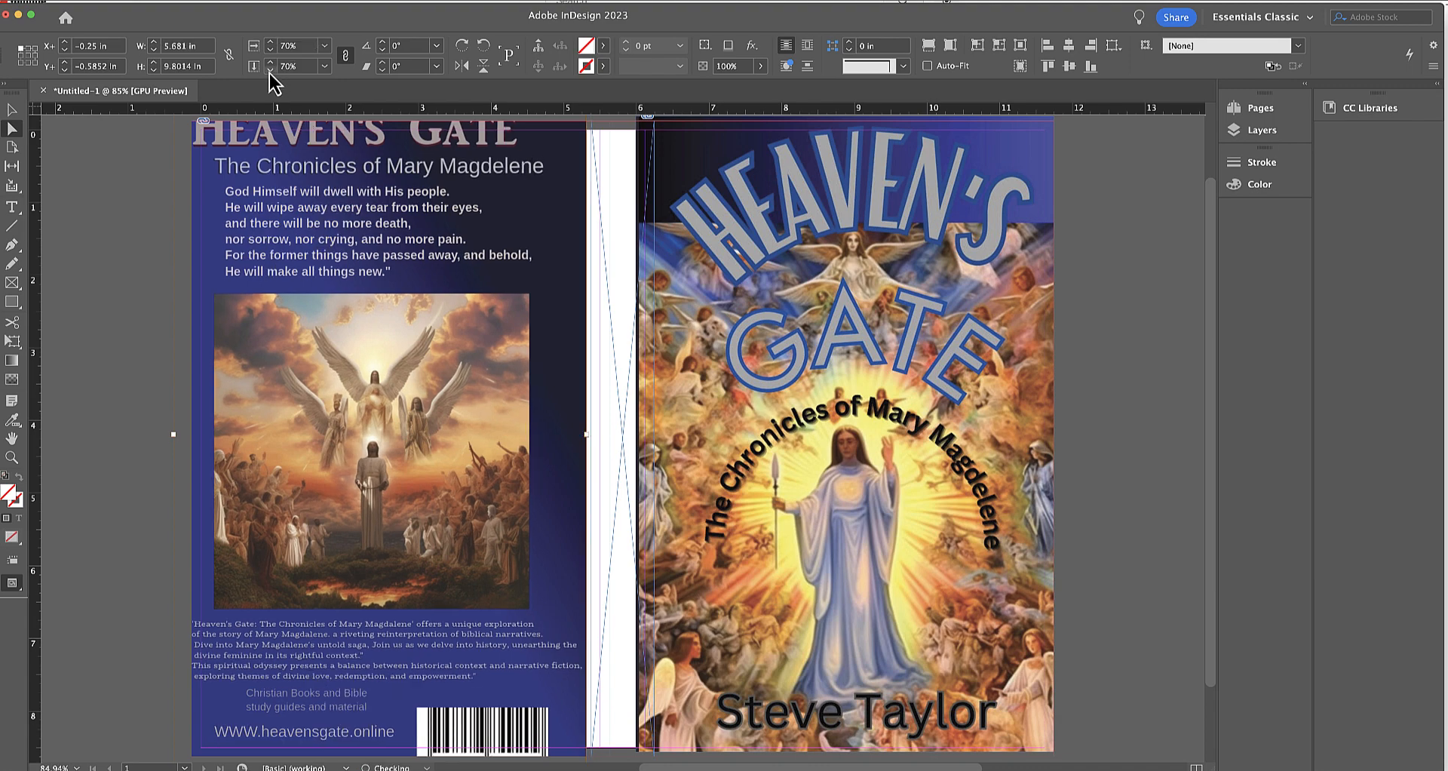
left_click(270, 68)
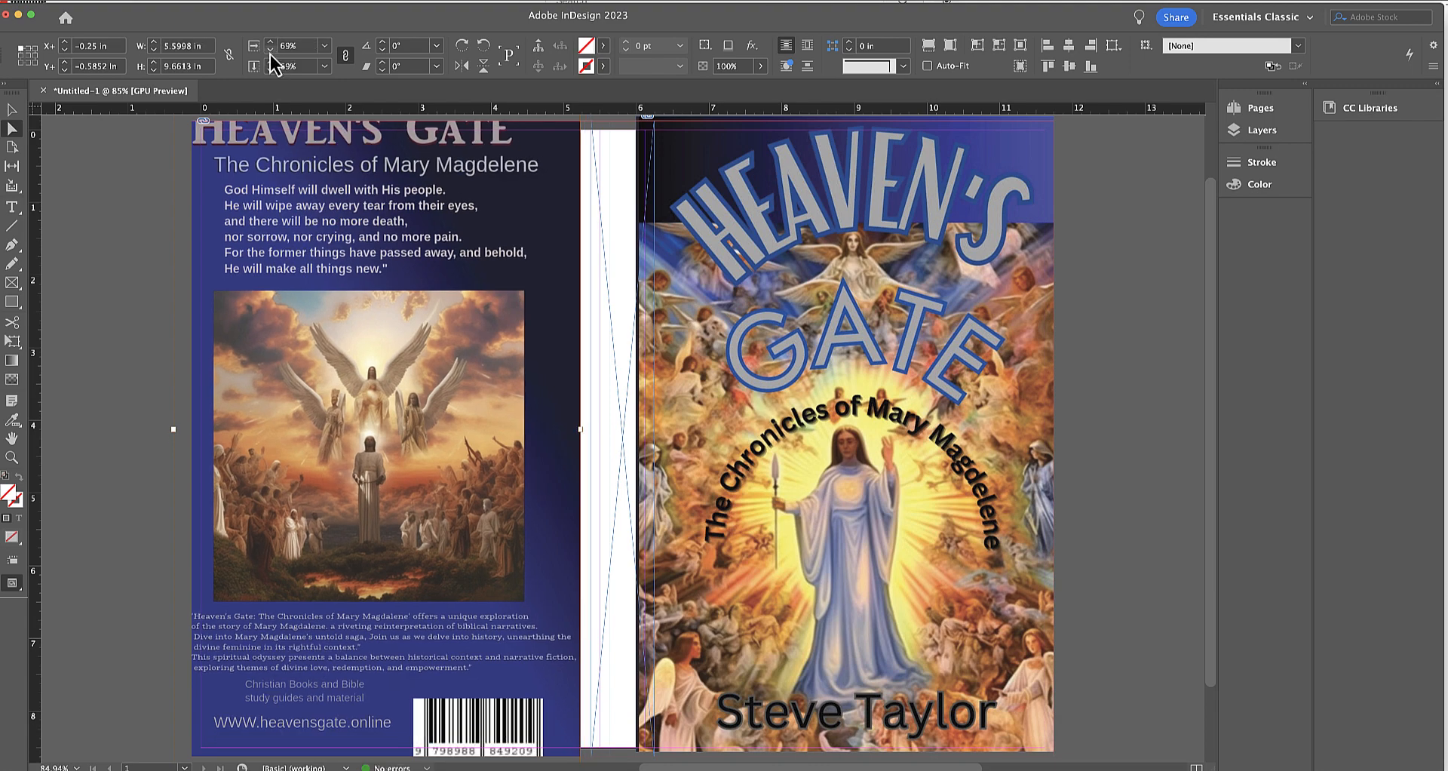
left_click(269, 63)
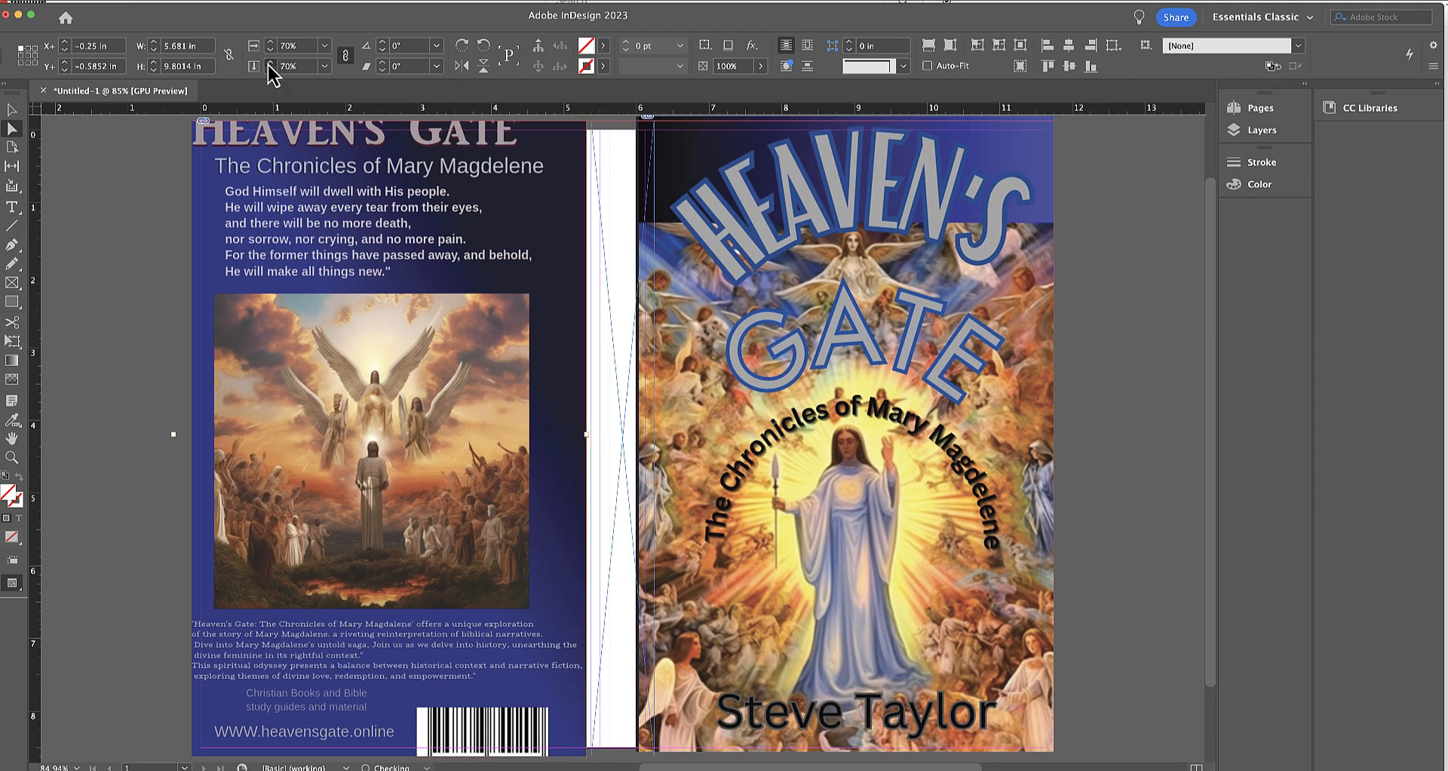
left_click(270, 63)
Set the reference point to the center and scale the back-cover image down to 63% in both directions.
left_click(25, 58)
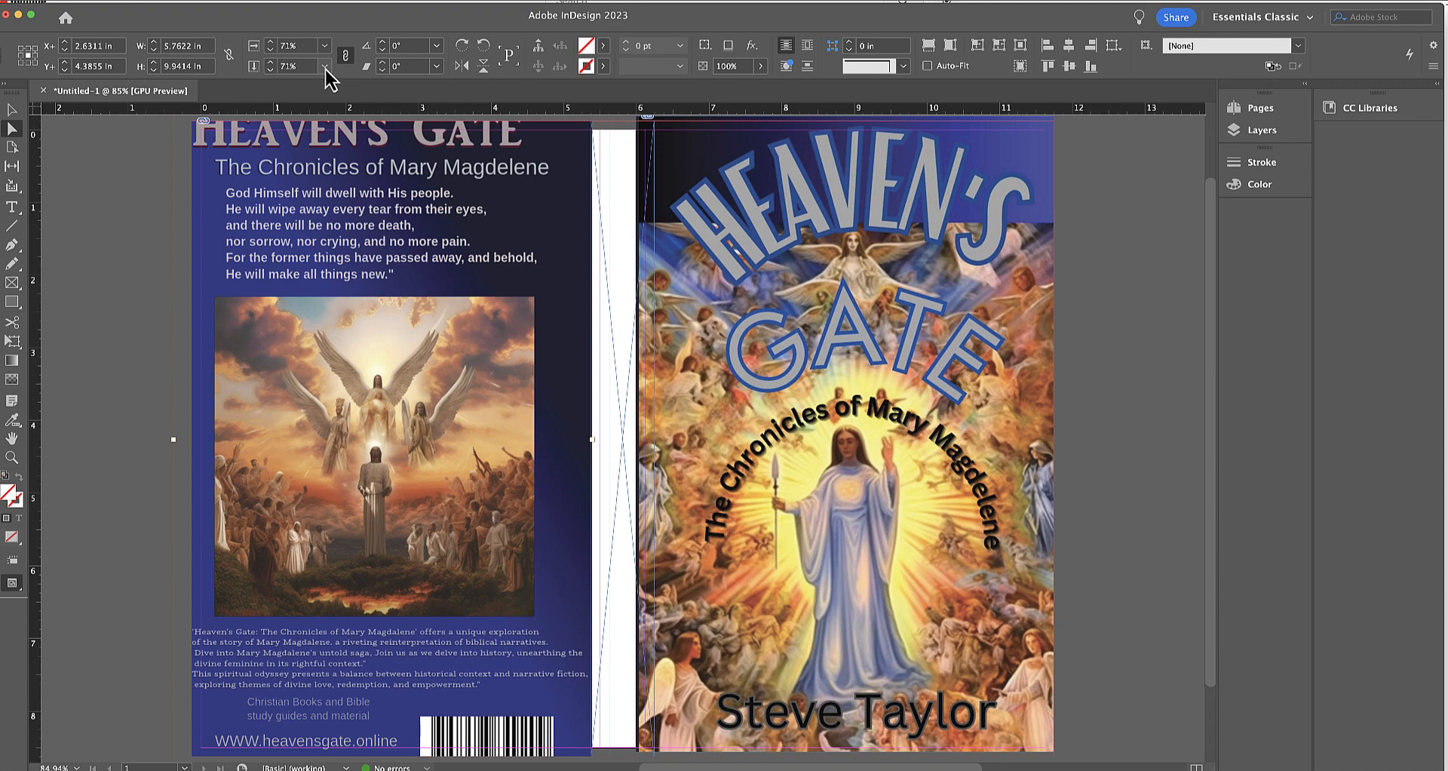
left_click(270, 69)
left_click(270, 69)
left_click(270, 70)
left_click(270, 70)
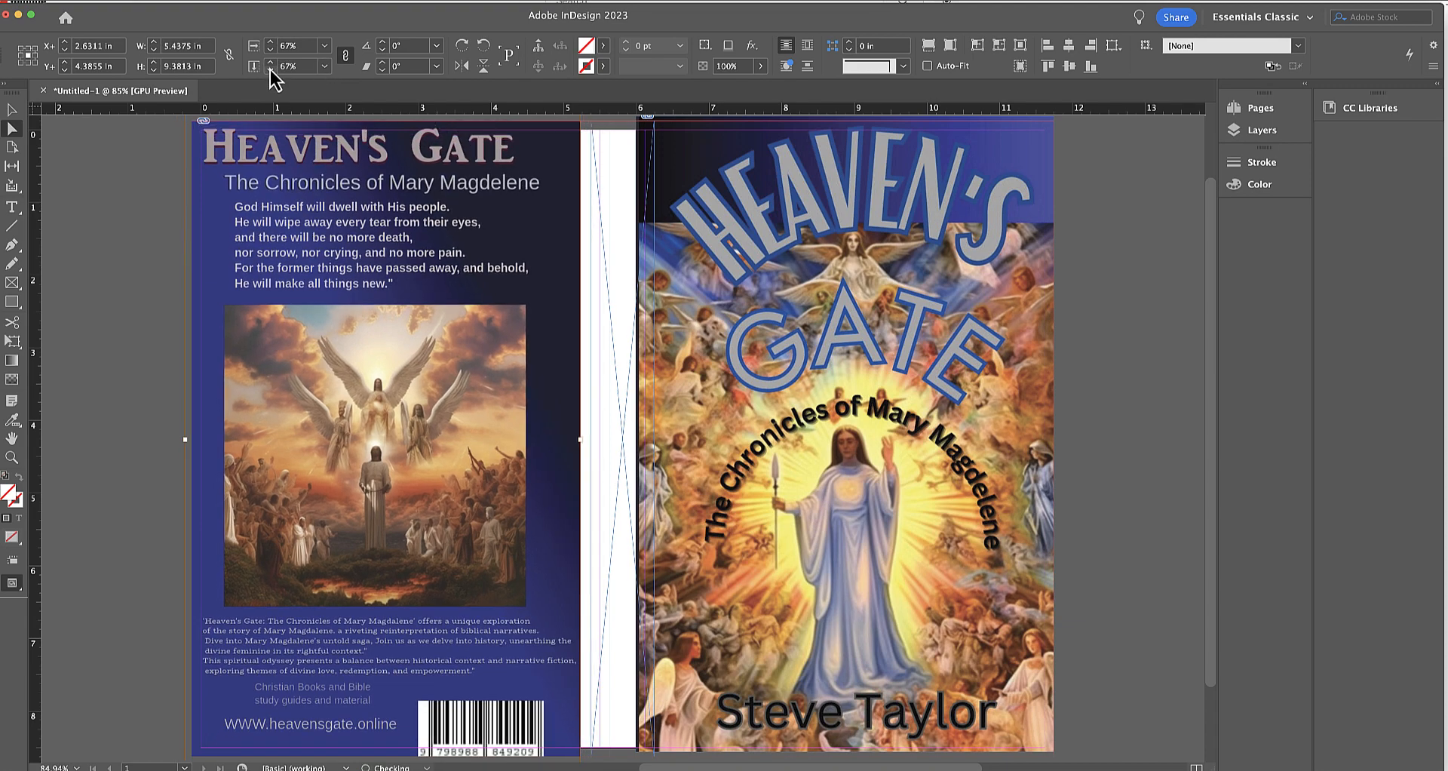
left_click(270, 69)
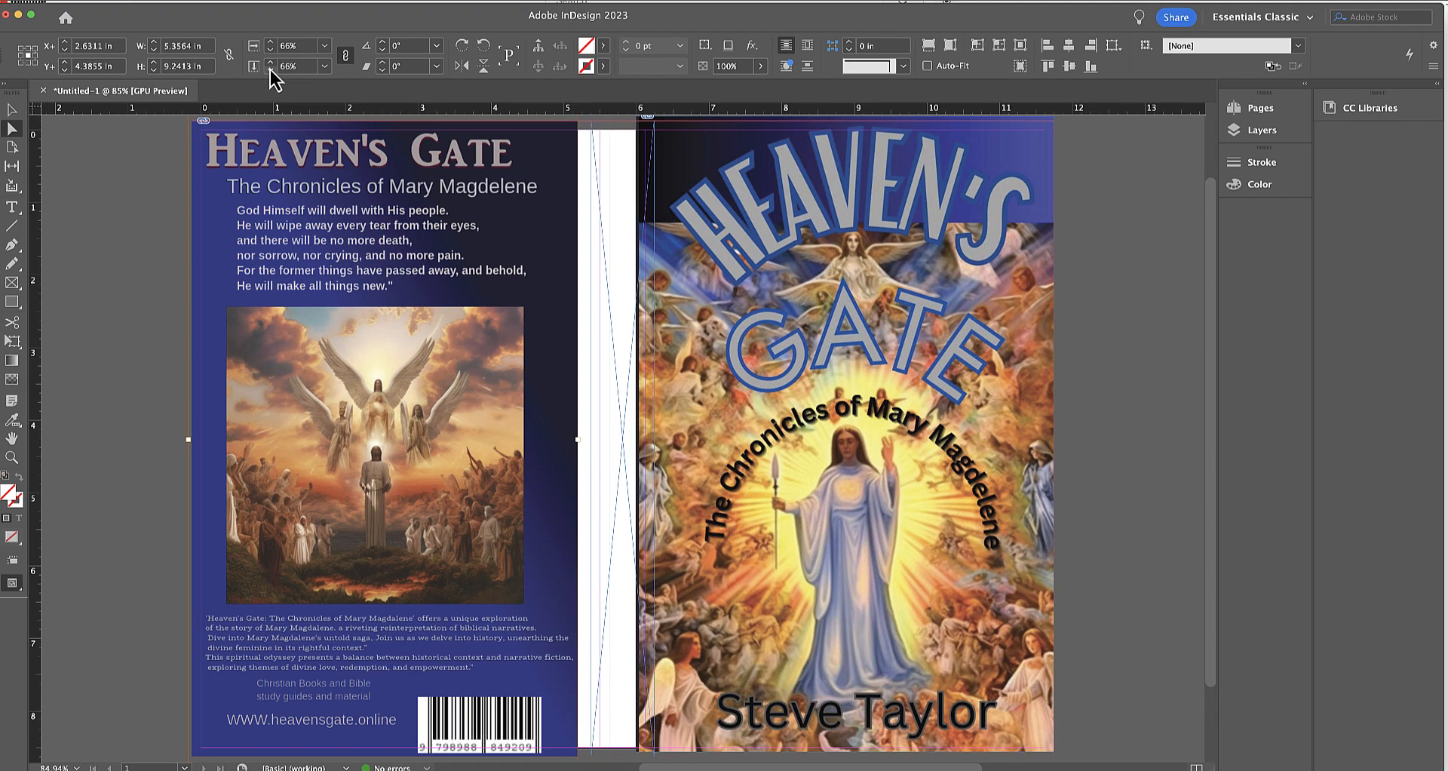
left_click(270, 69)
left_click(270, 70)
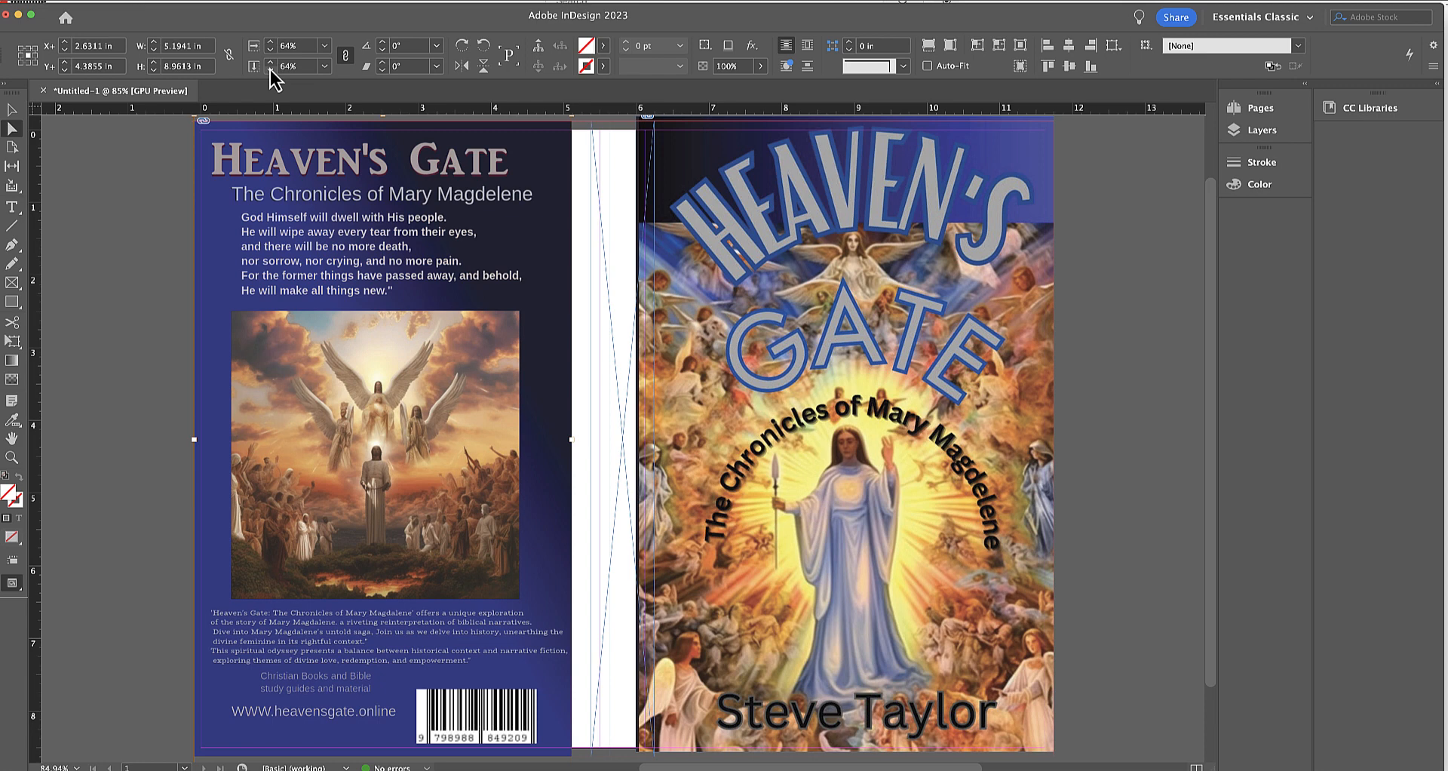
left_click(270, 69)
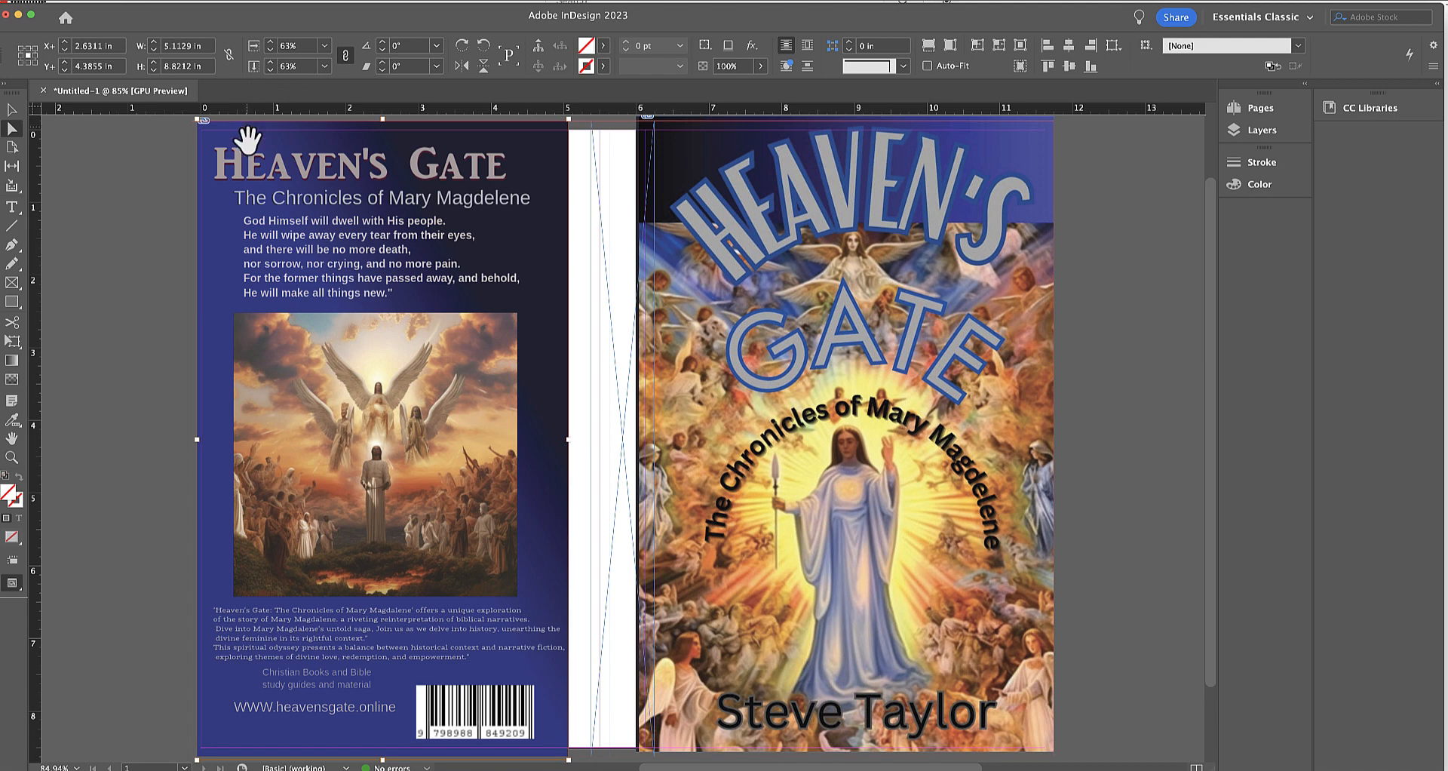
Nudge the back-cover image horizontally until its left edge meets the outer bleed, at about X 2.548 in.
key("Right")
key("Right")
key("Right")
key("Right")
key("Right")
key("Right")
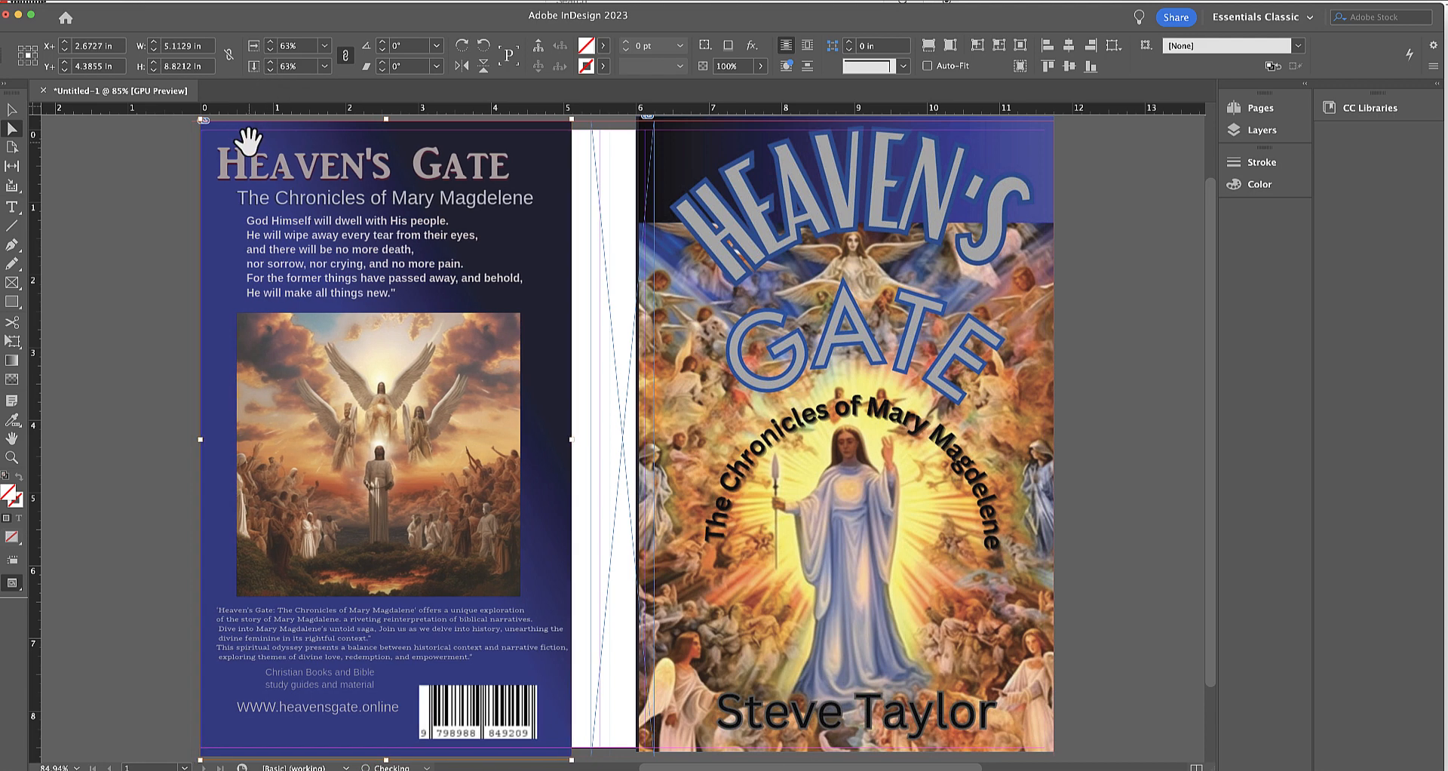
key("Left")
key("Left")
key("Left")
key("Left")
key("Left")
key("Left")
key("Left")
key("Left")
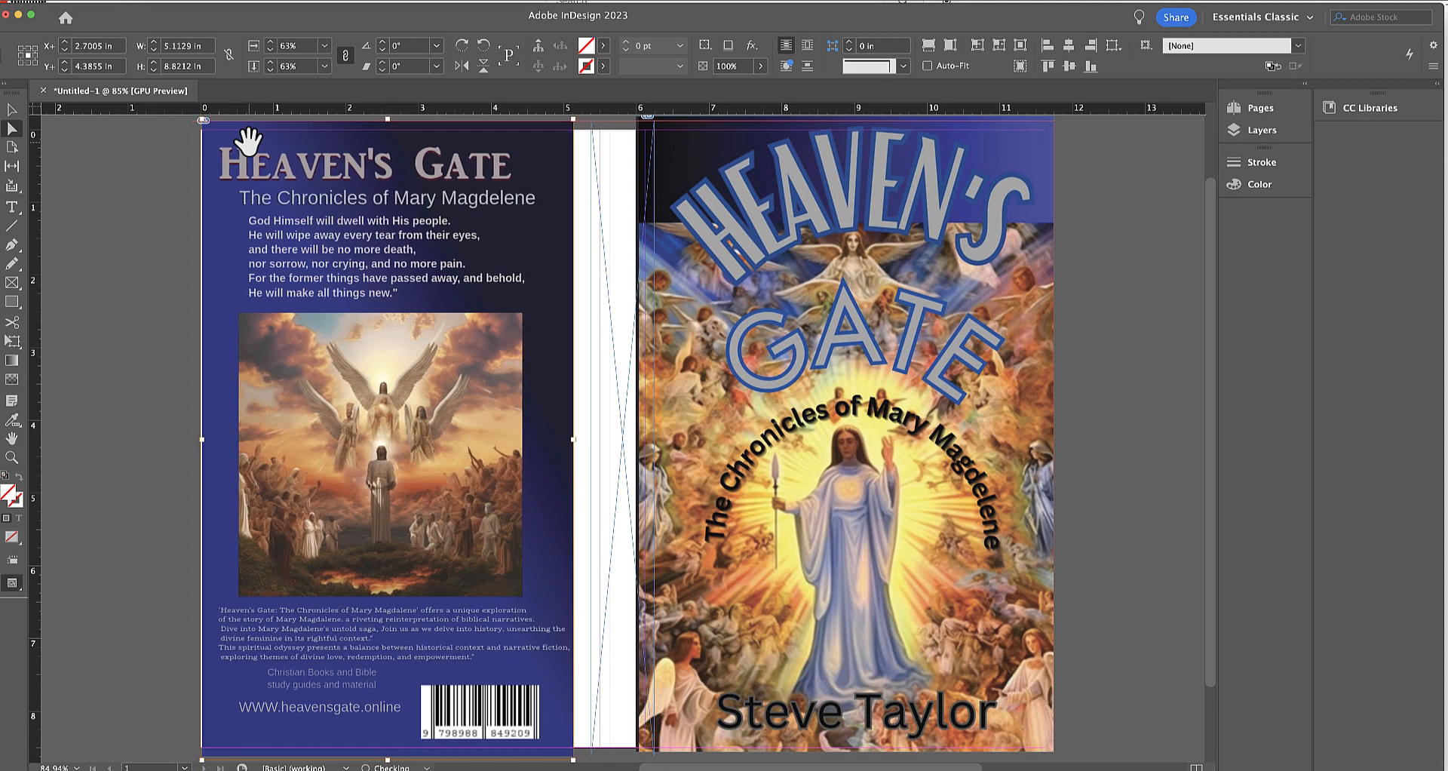
key("Left")
key("Left")
key("Left")
key("Left")
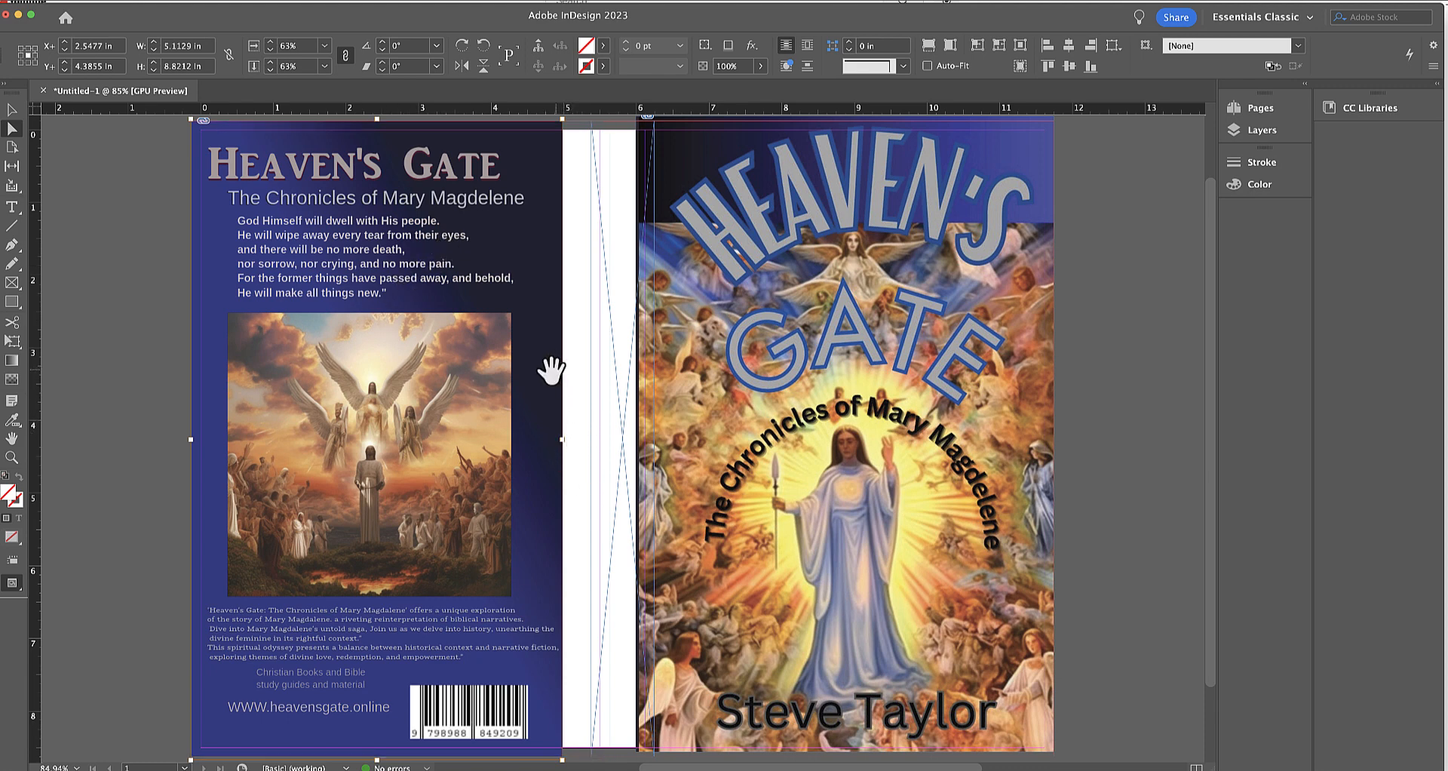
Select the back-cover frame, set Separations Preview to the Separations view and examine the ink values at the artwork's spine-side edge.
left_click(575, 344)
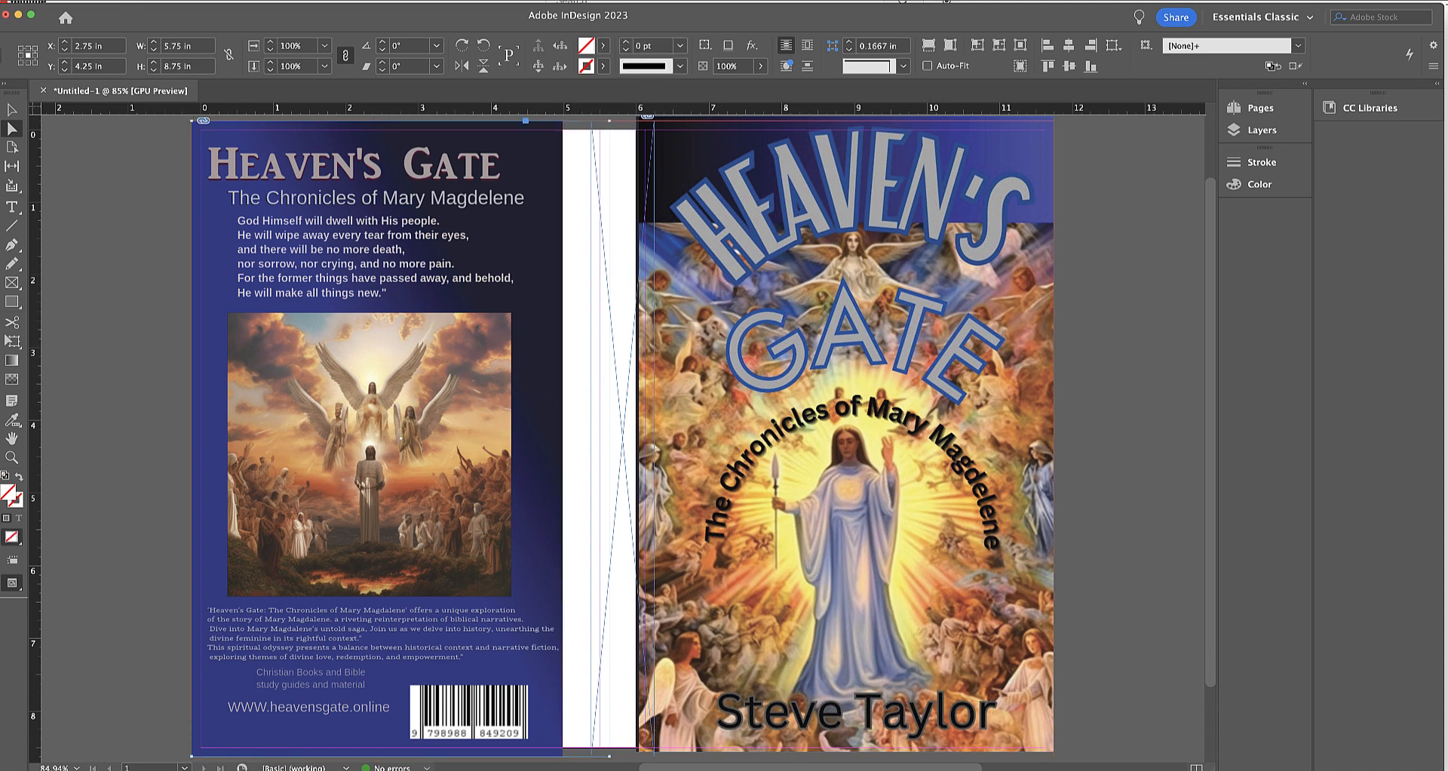
left_click(304, 1)
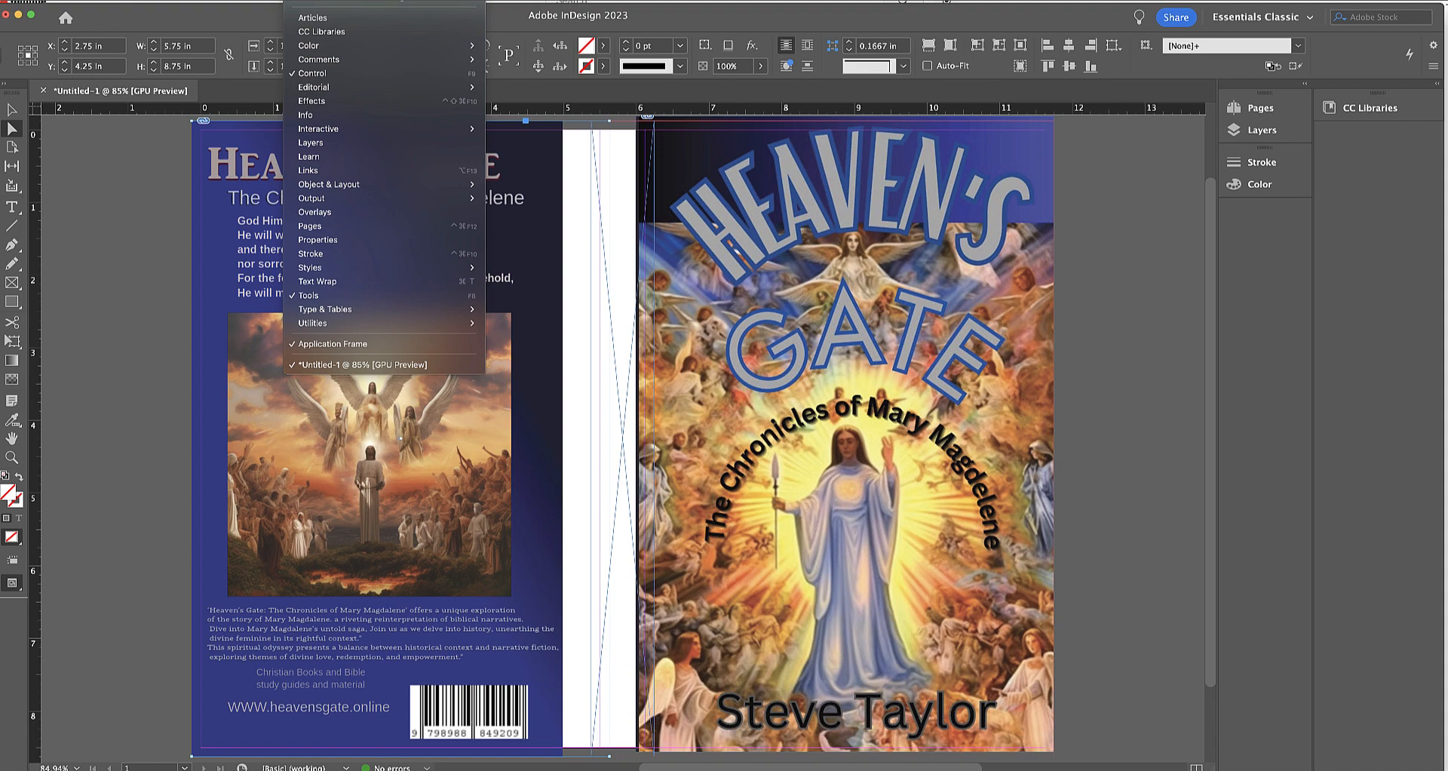
mouse_move(353, 201)
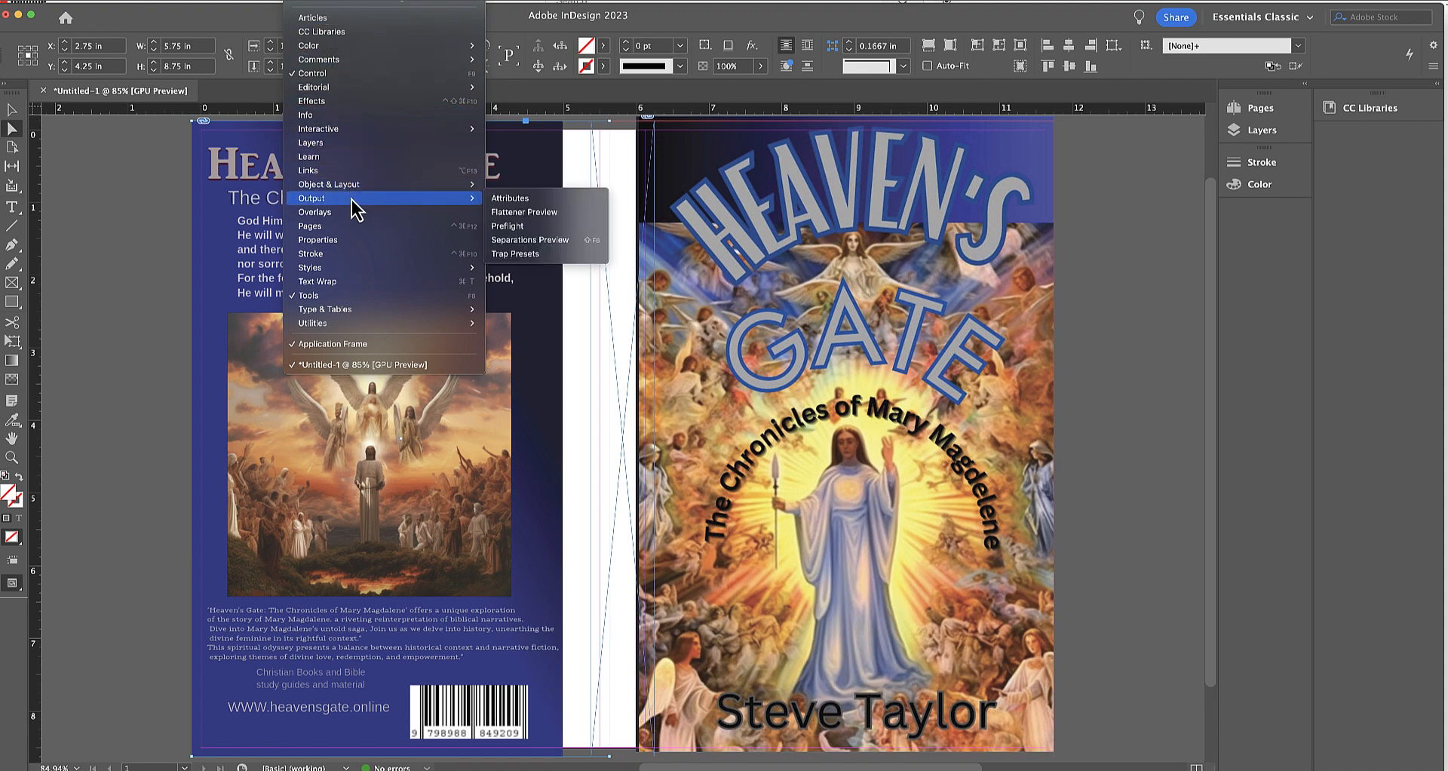
left_click(510, 242)
left_click(965, 247)
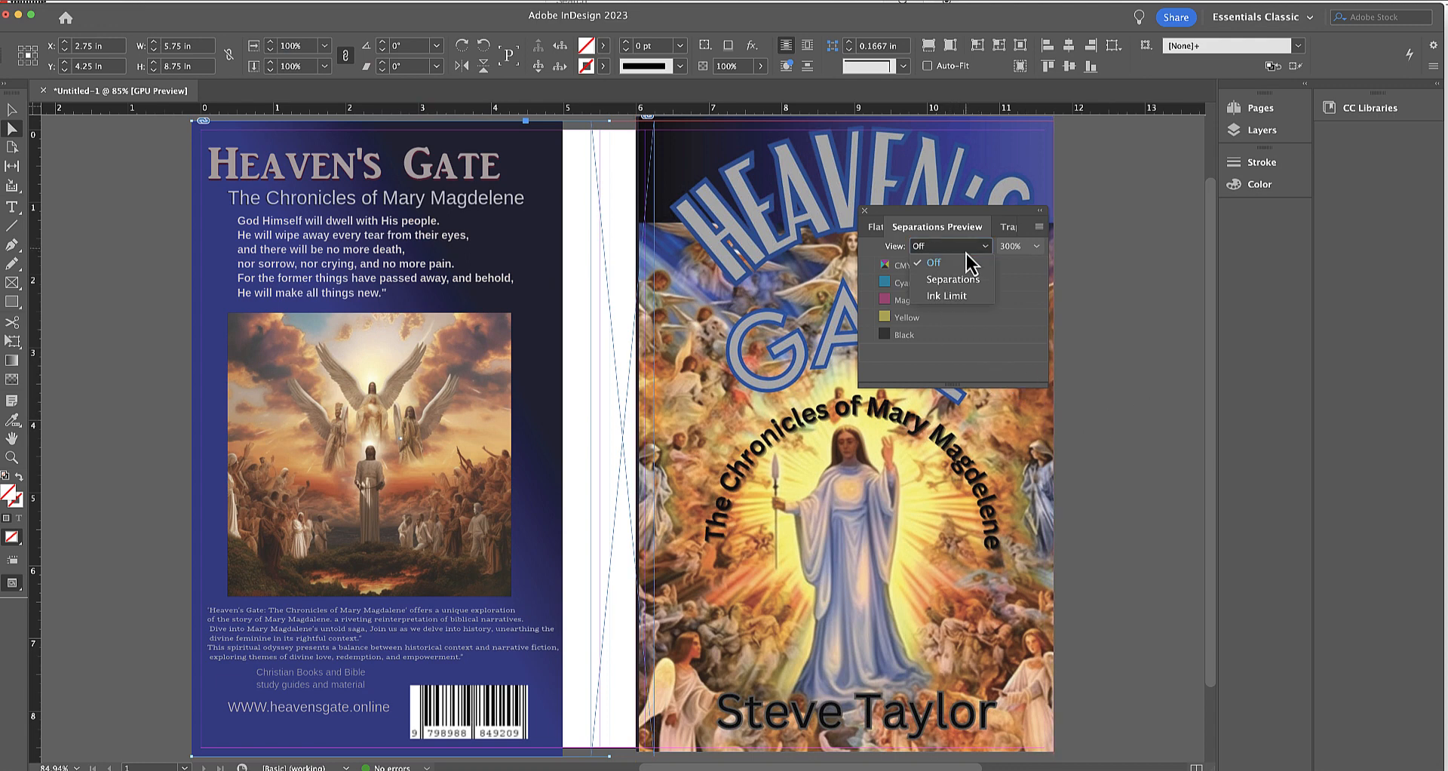
left_click(952, 280)
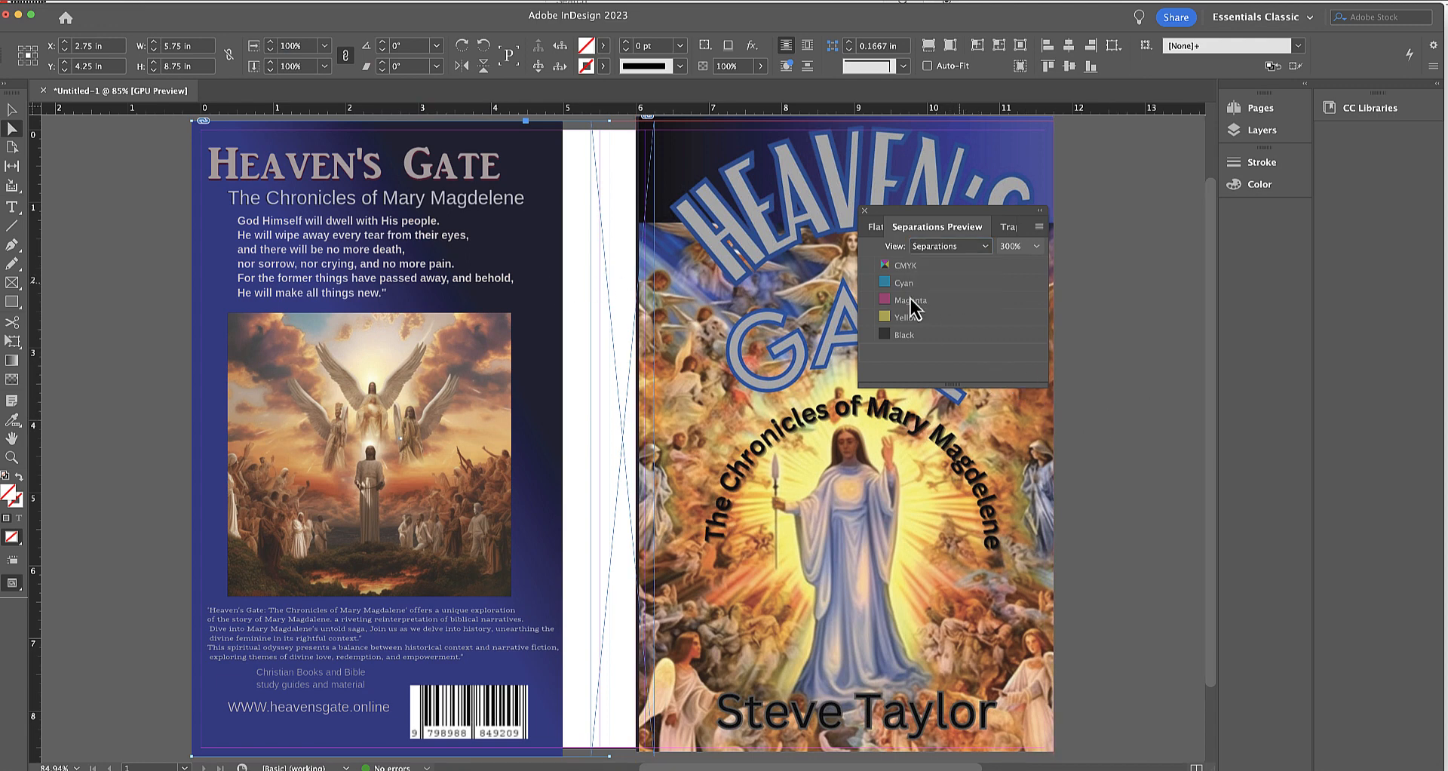
mouse_move(558, 296)
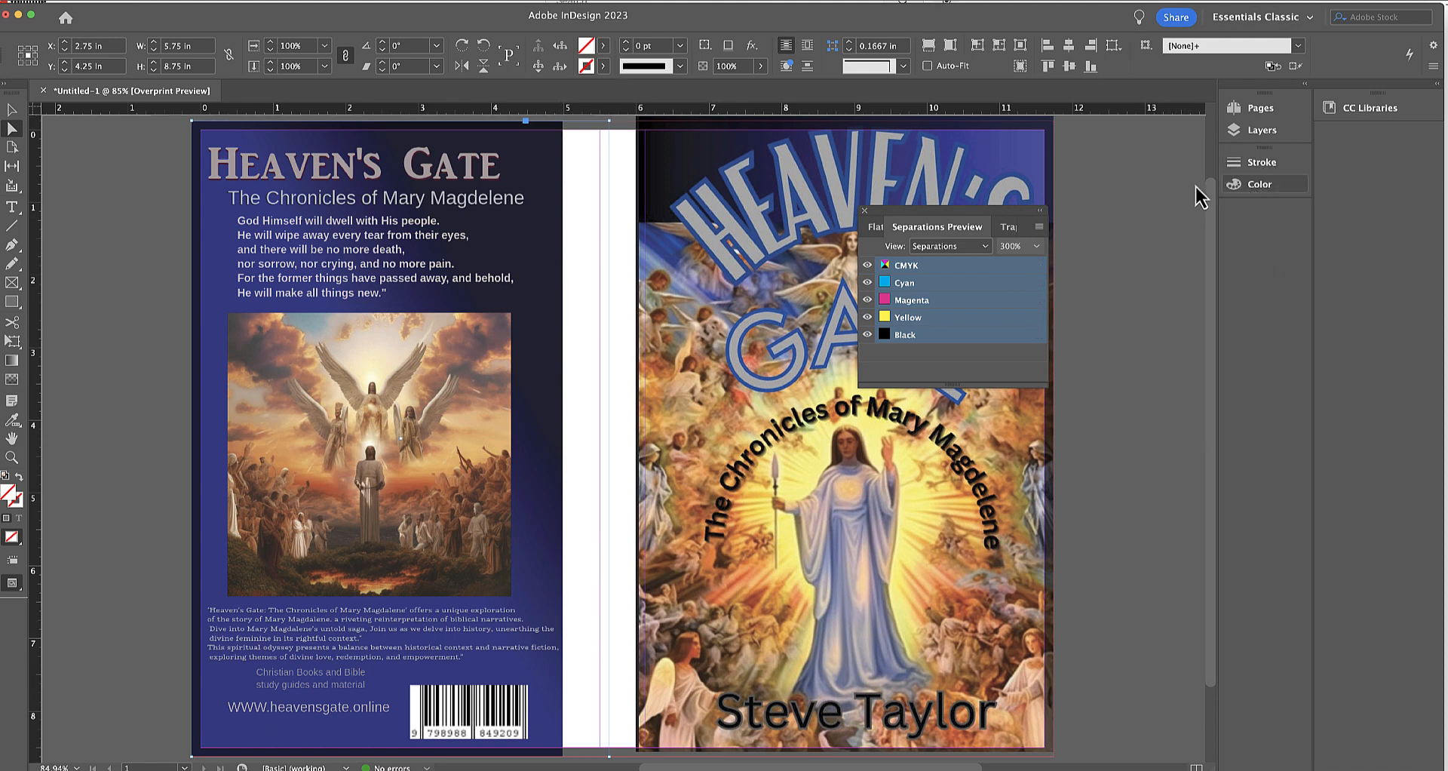
Fill the back-cover frame with C 88, M 82, Y 52, K 69 to match the artwork's spine-side edge.
left_click(1254, 187)
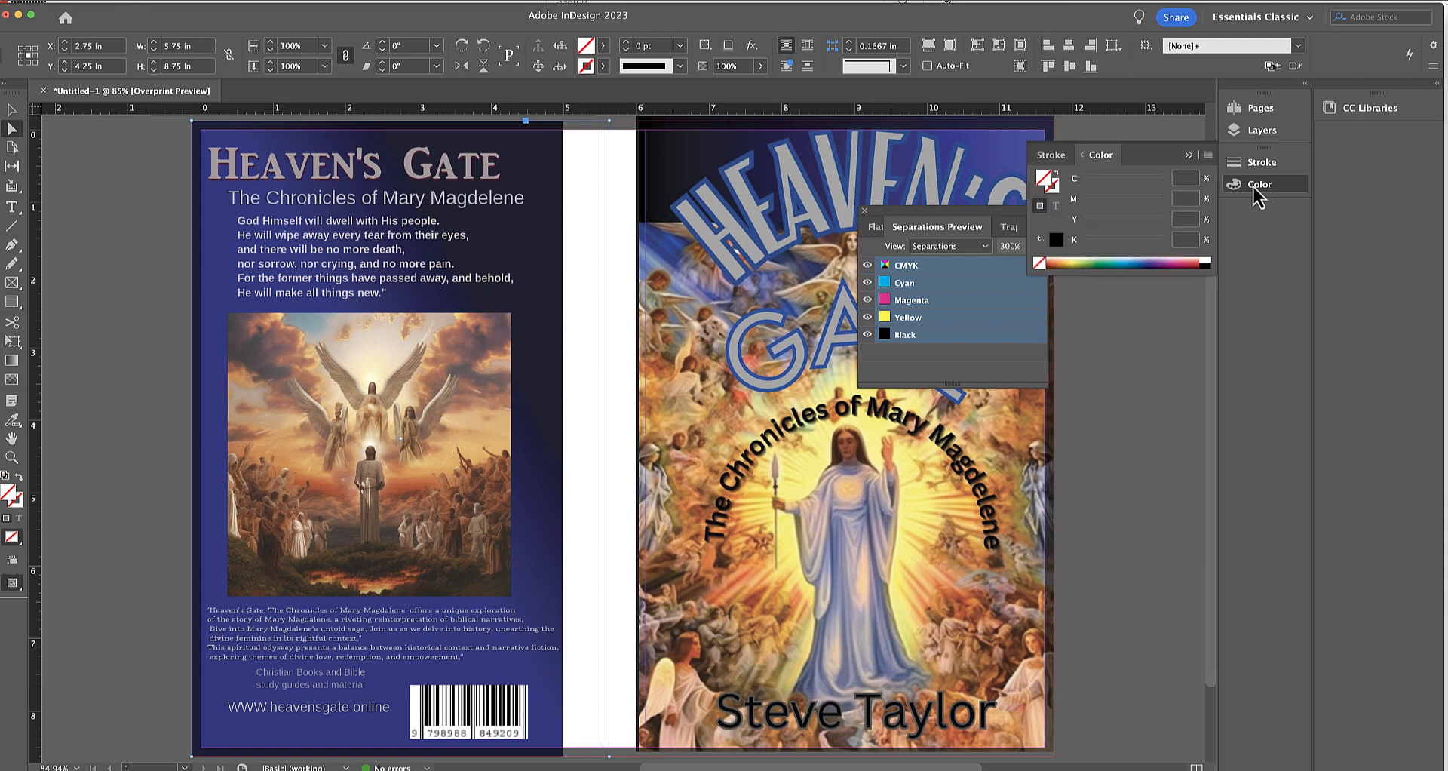
left_click(1190, 179)
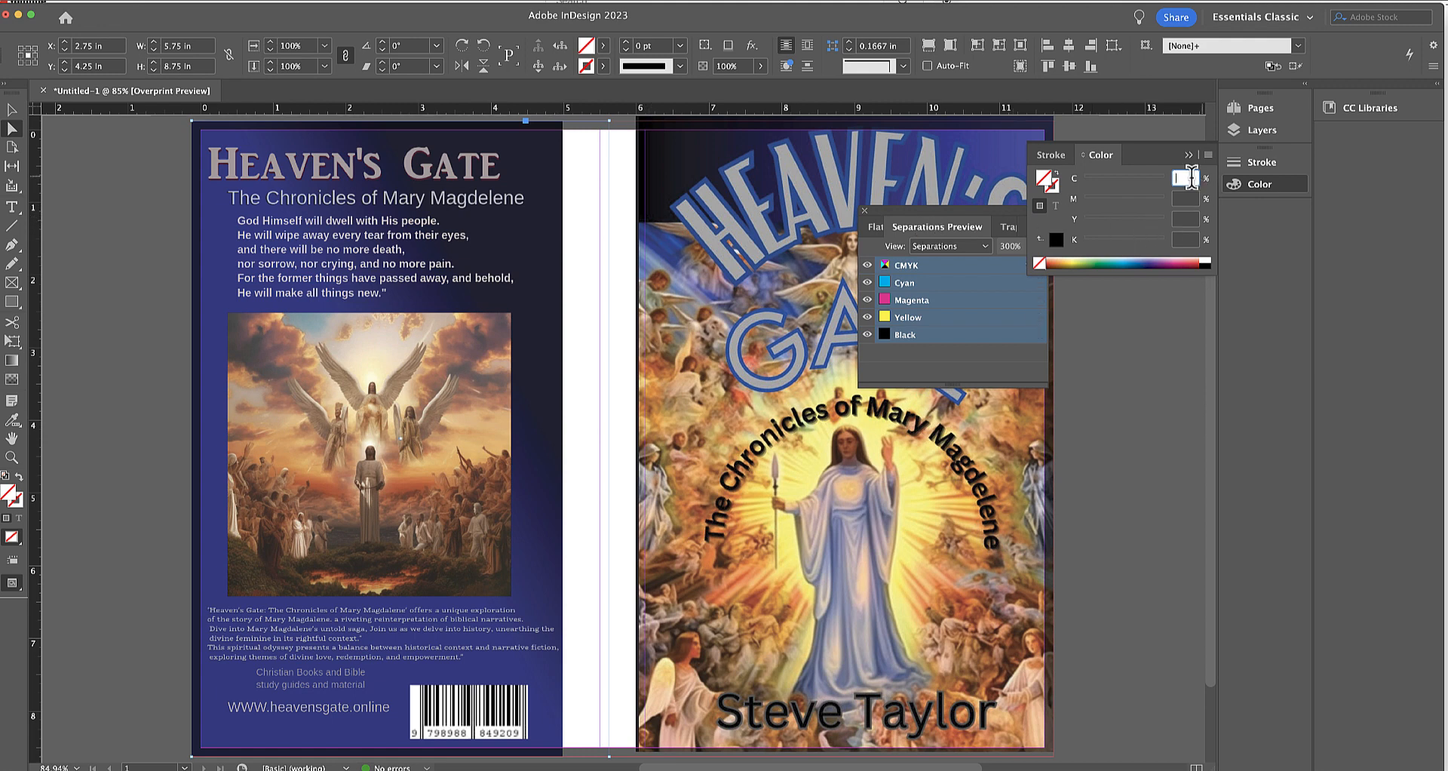
type("88")
key("Tab")
type("82")
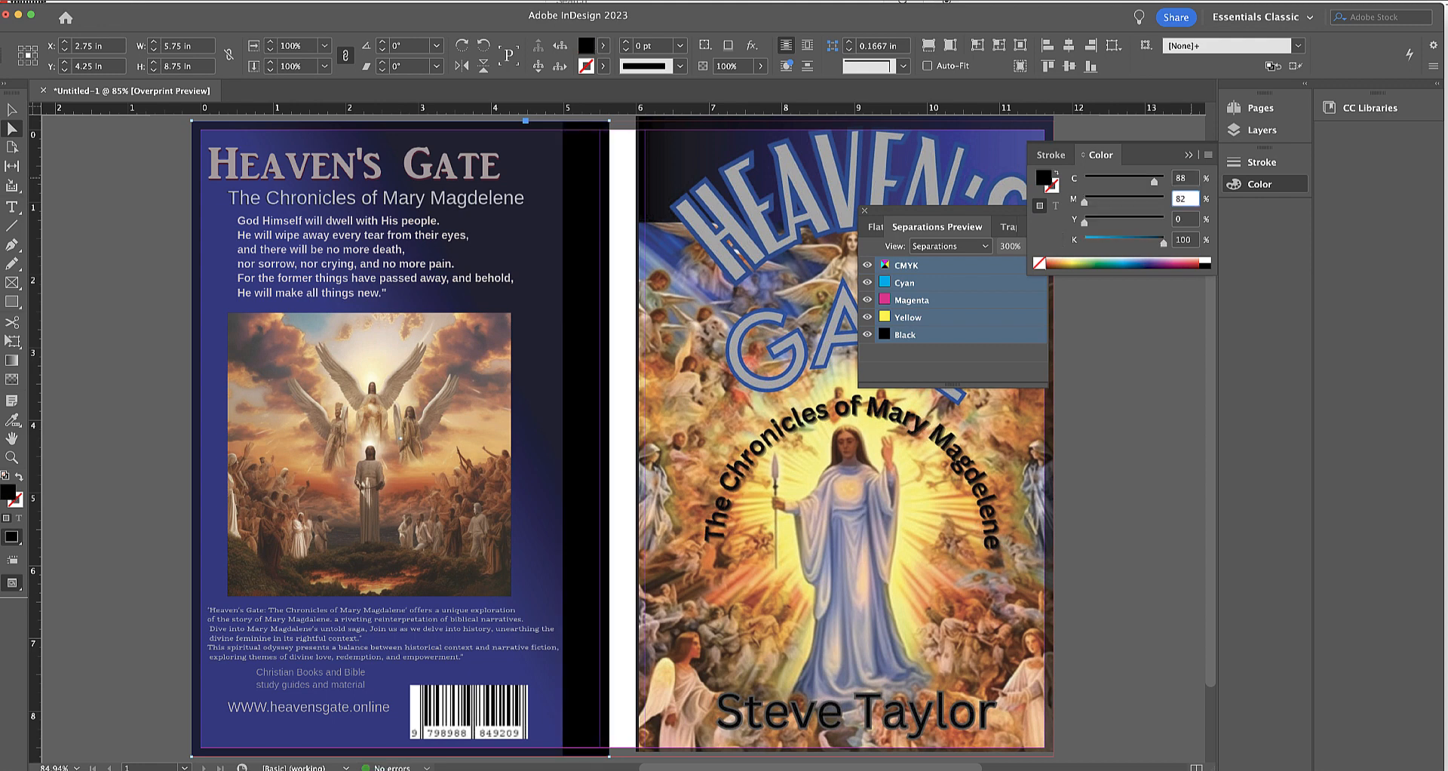
key("Tab")
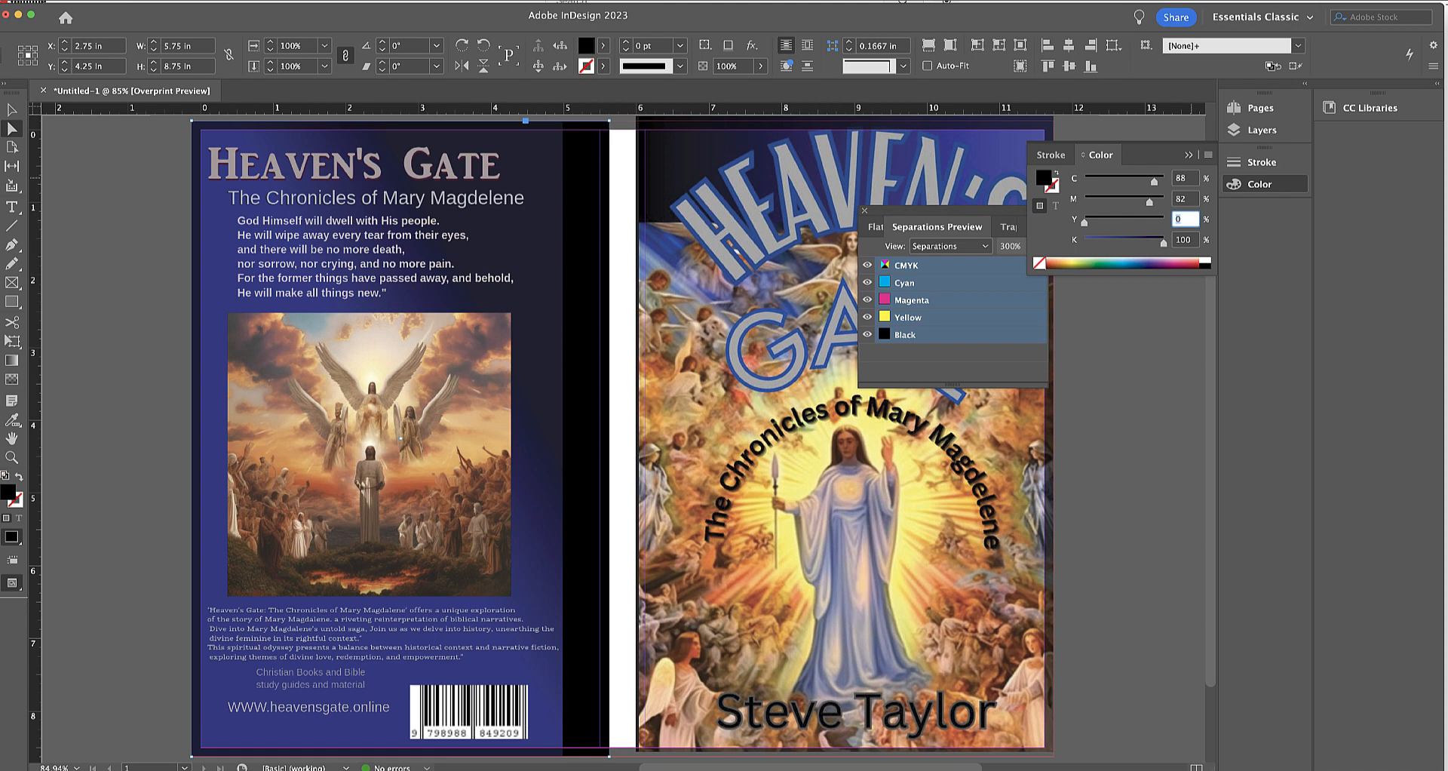
type("52")
key("Tab")
type("69")
key("Tab")
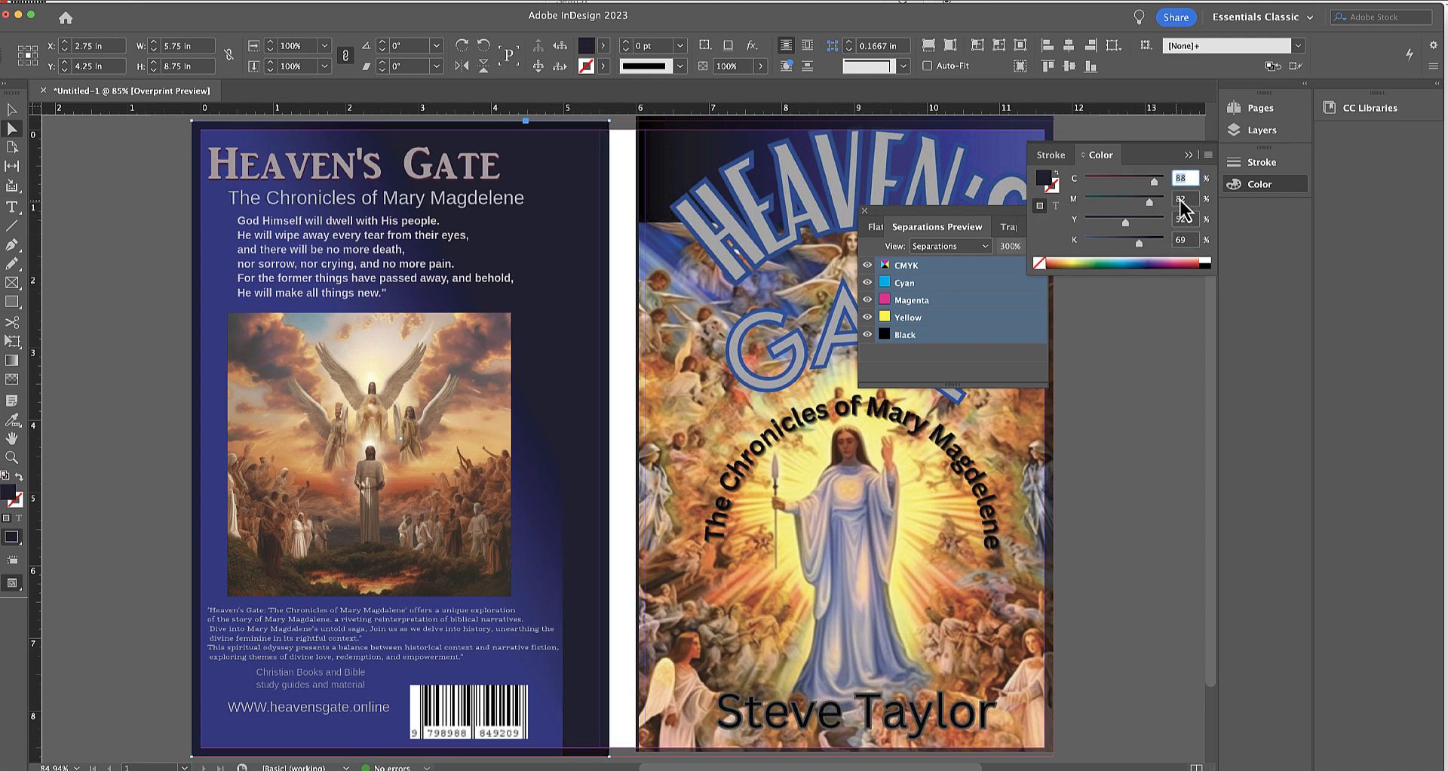
mouse_move(821, 221)
left_click(120, 324)
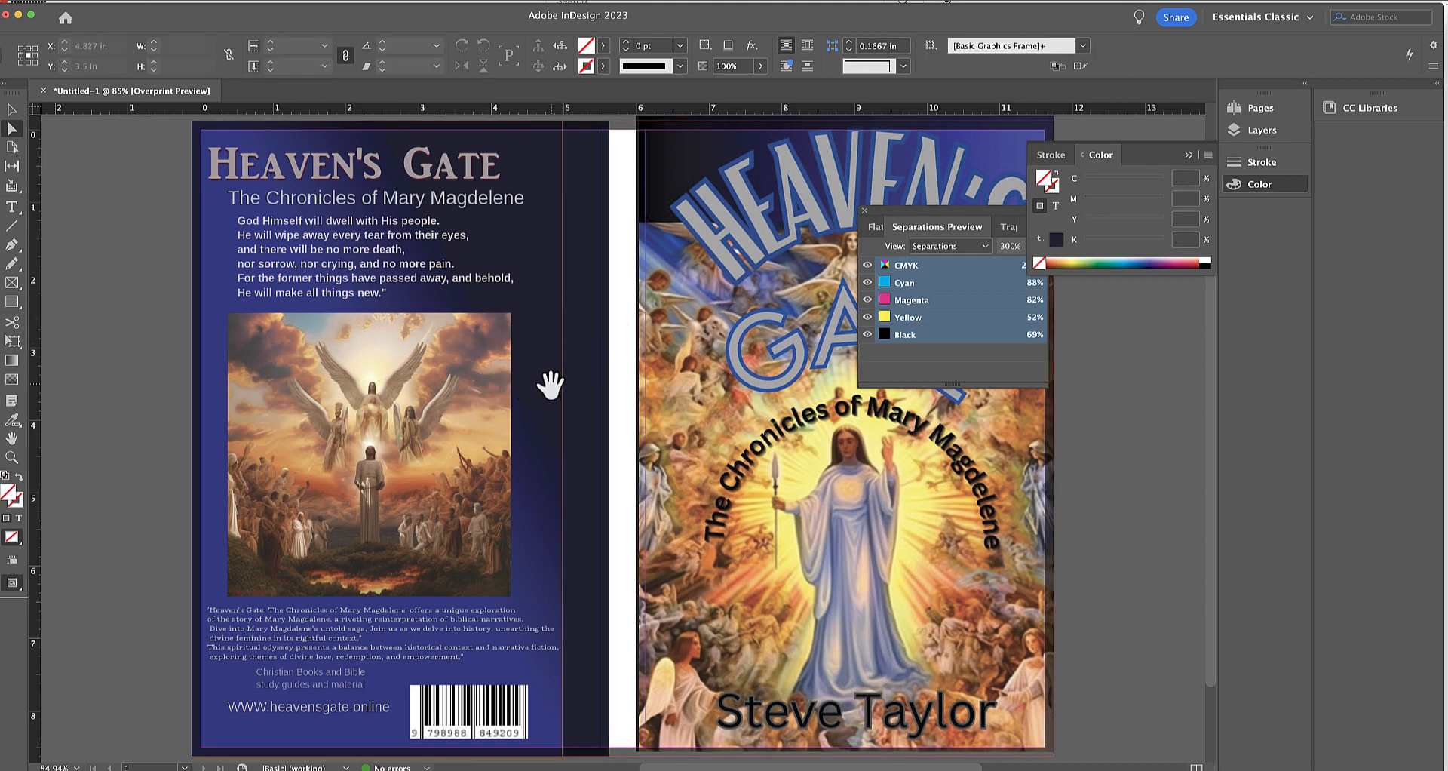
Select the back-cover image inside its frame and center the content.
left_click(581, 627)
left_click(383, 439)
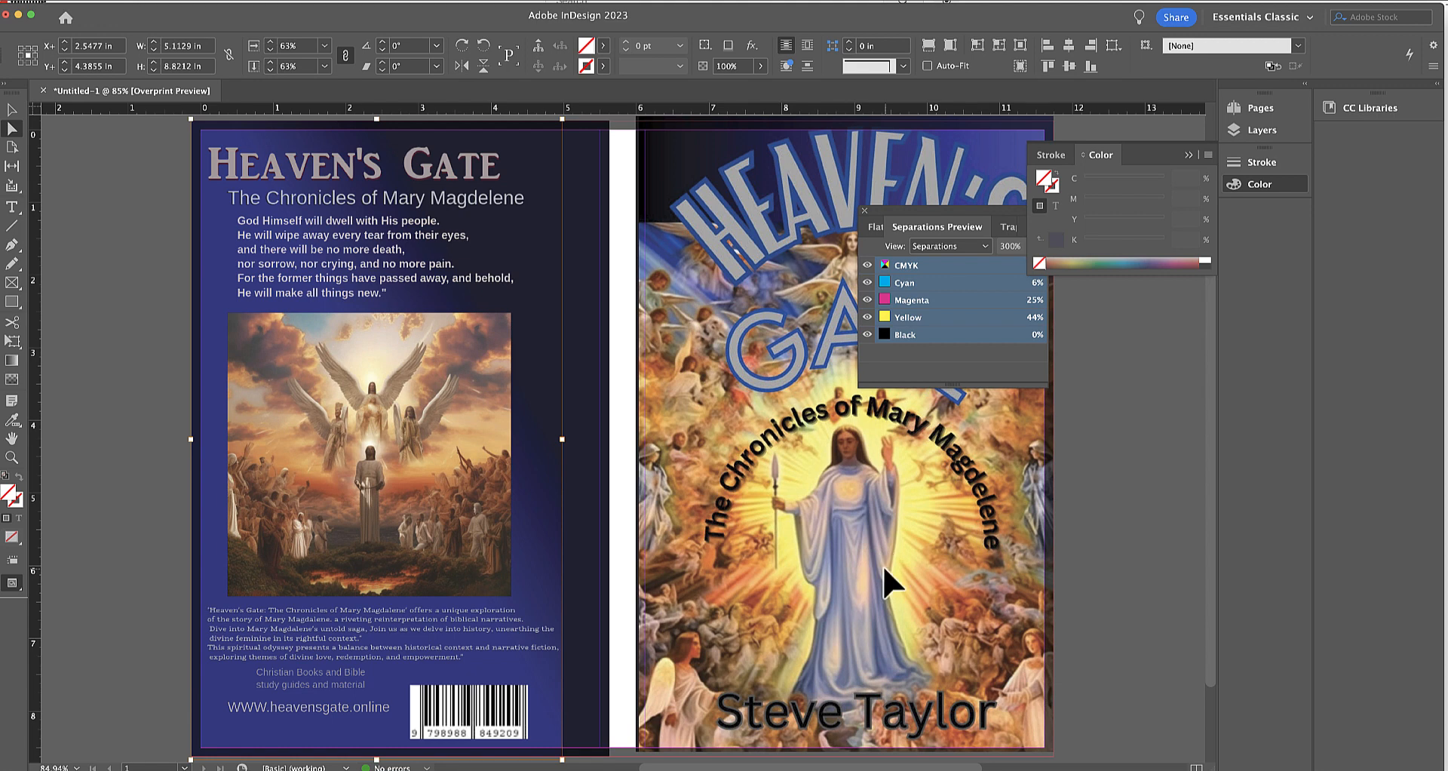
key("super+shift+e")
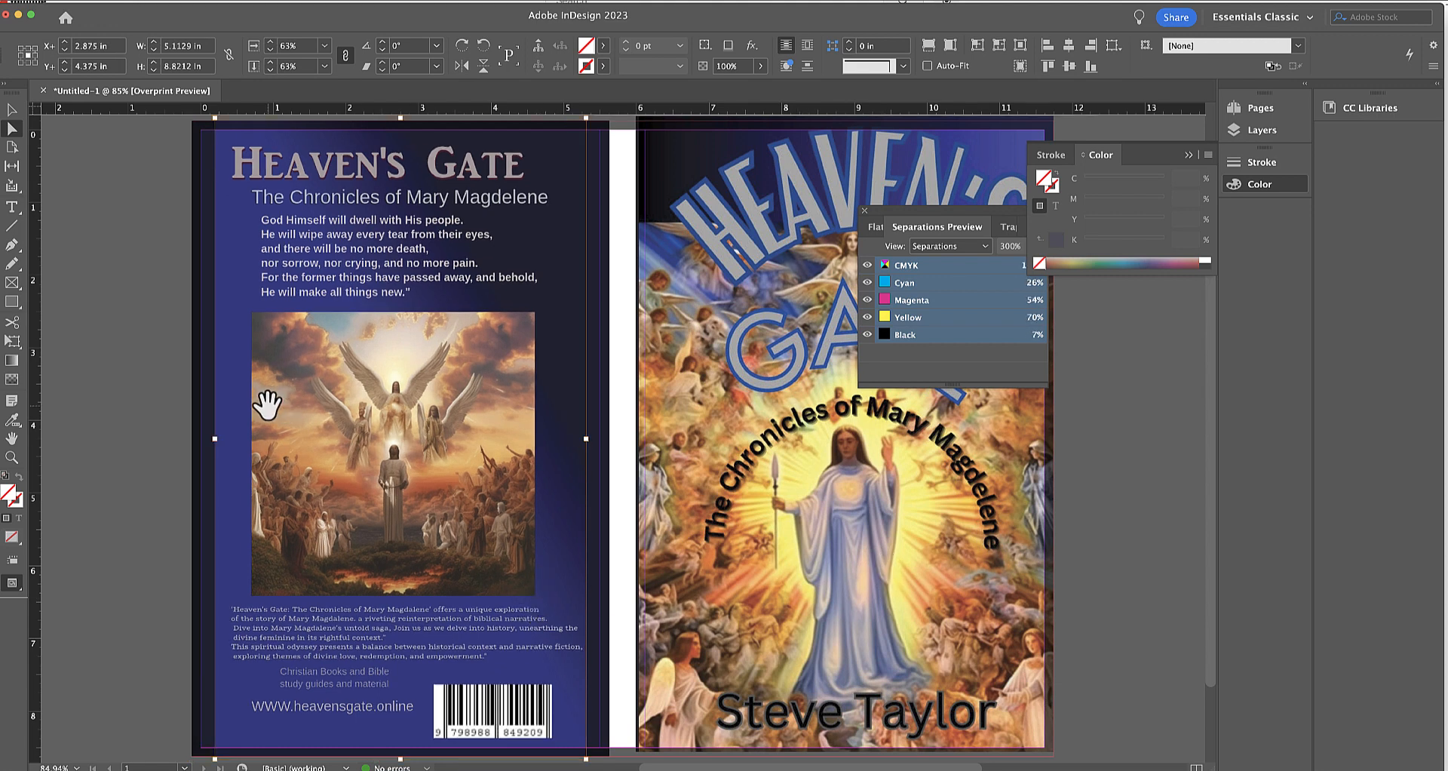
left_click(123, 392)
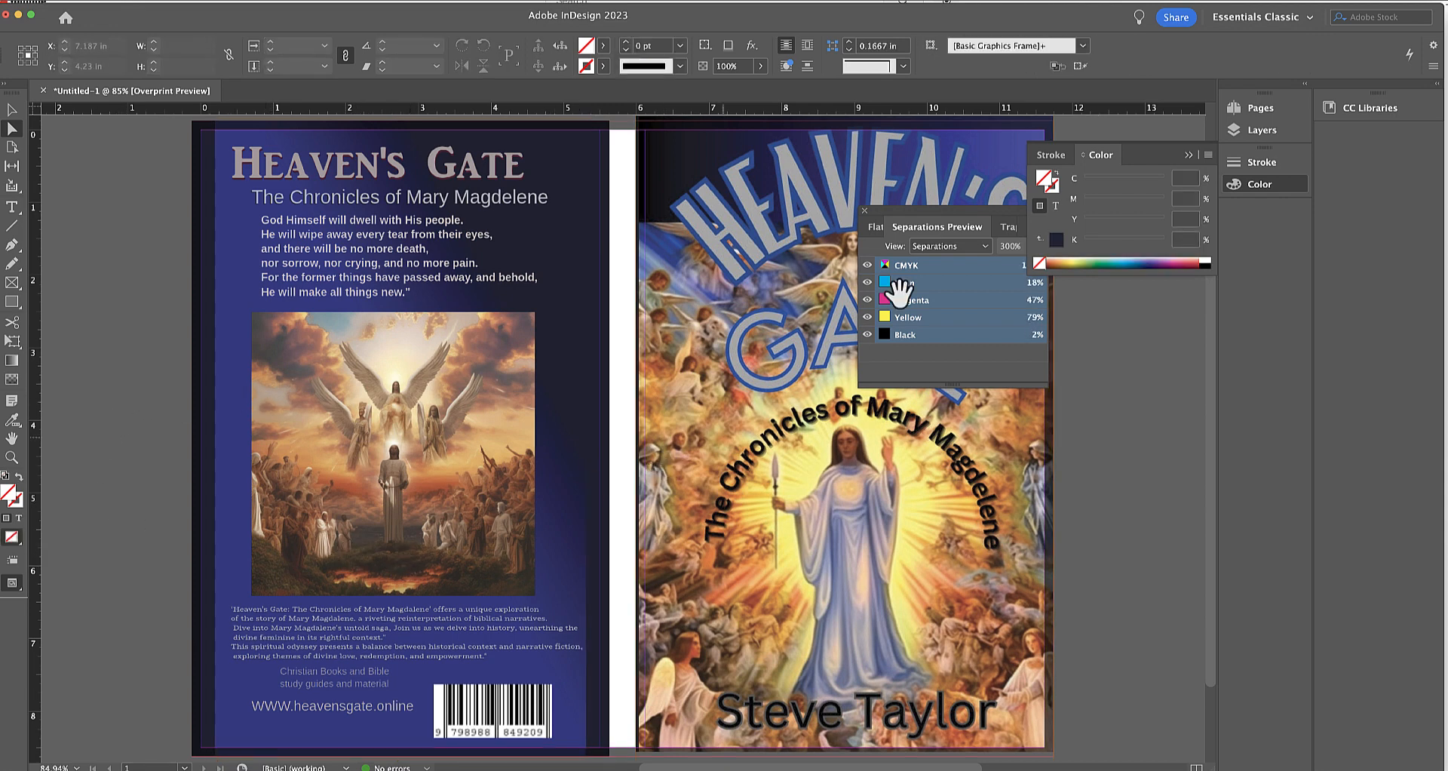
Place Heavens_Gate(1).png in the spine frame and fit it proportionally to the frame.
left_click_drag(915, 227, 1126, 355)
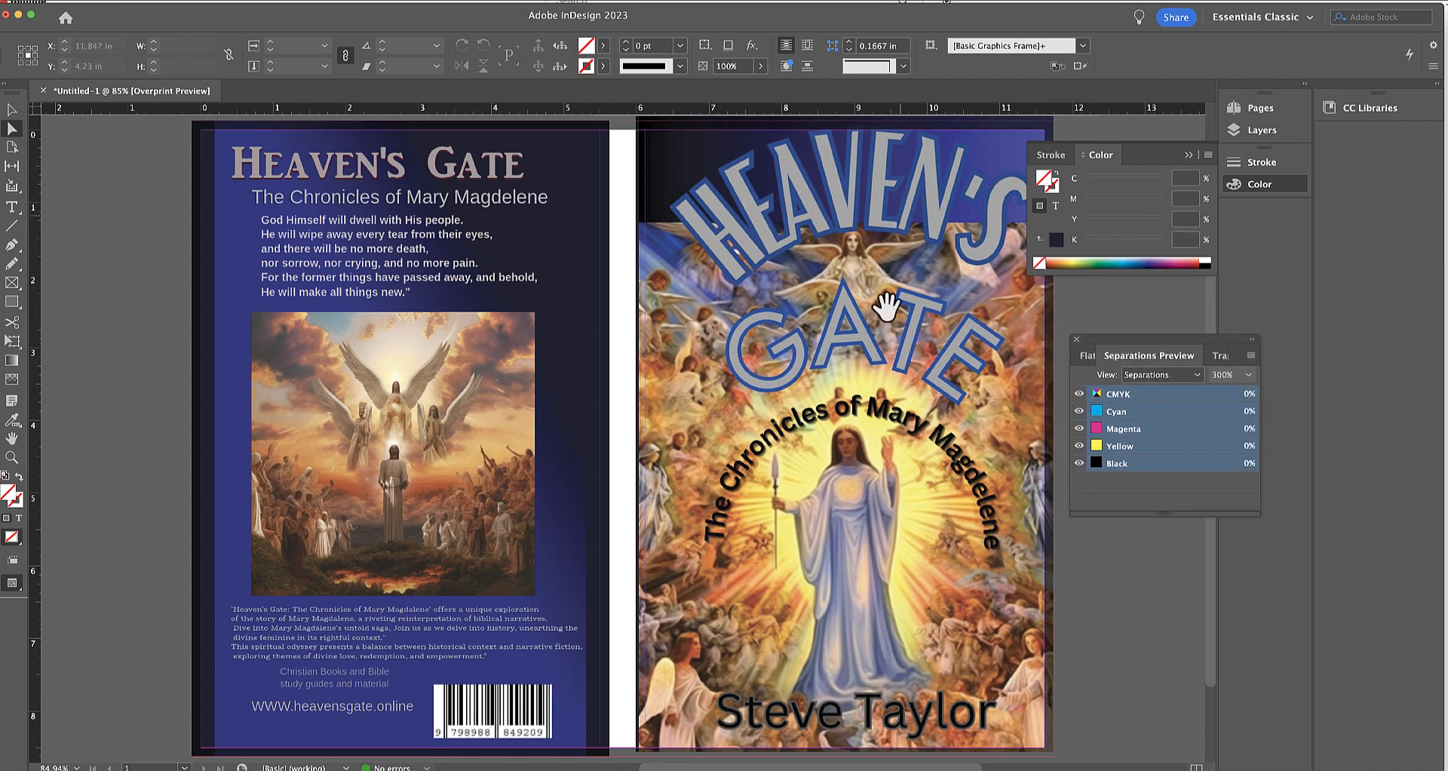
left_click(626, 207)
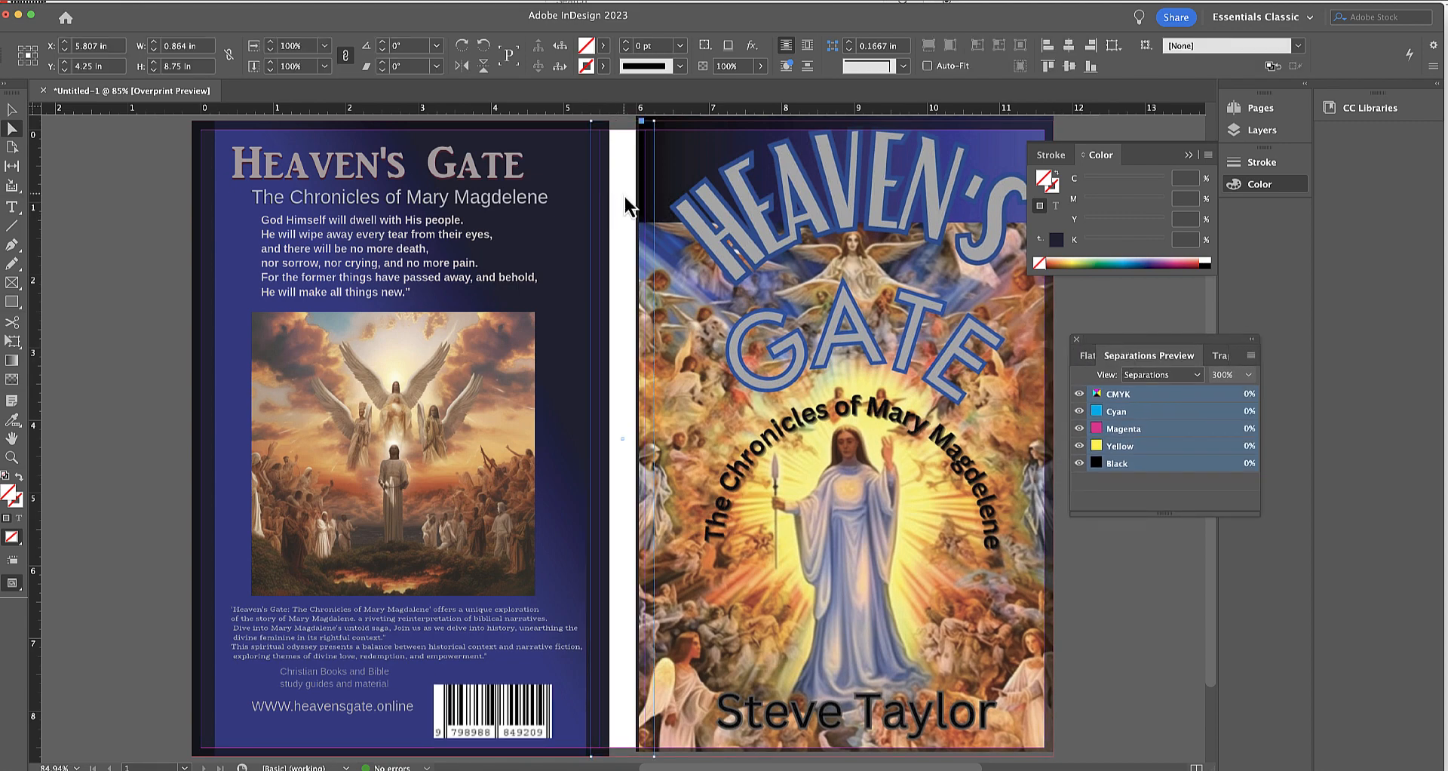
key("super+d")
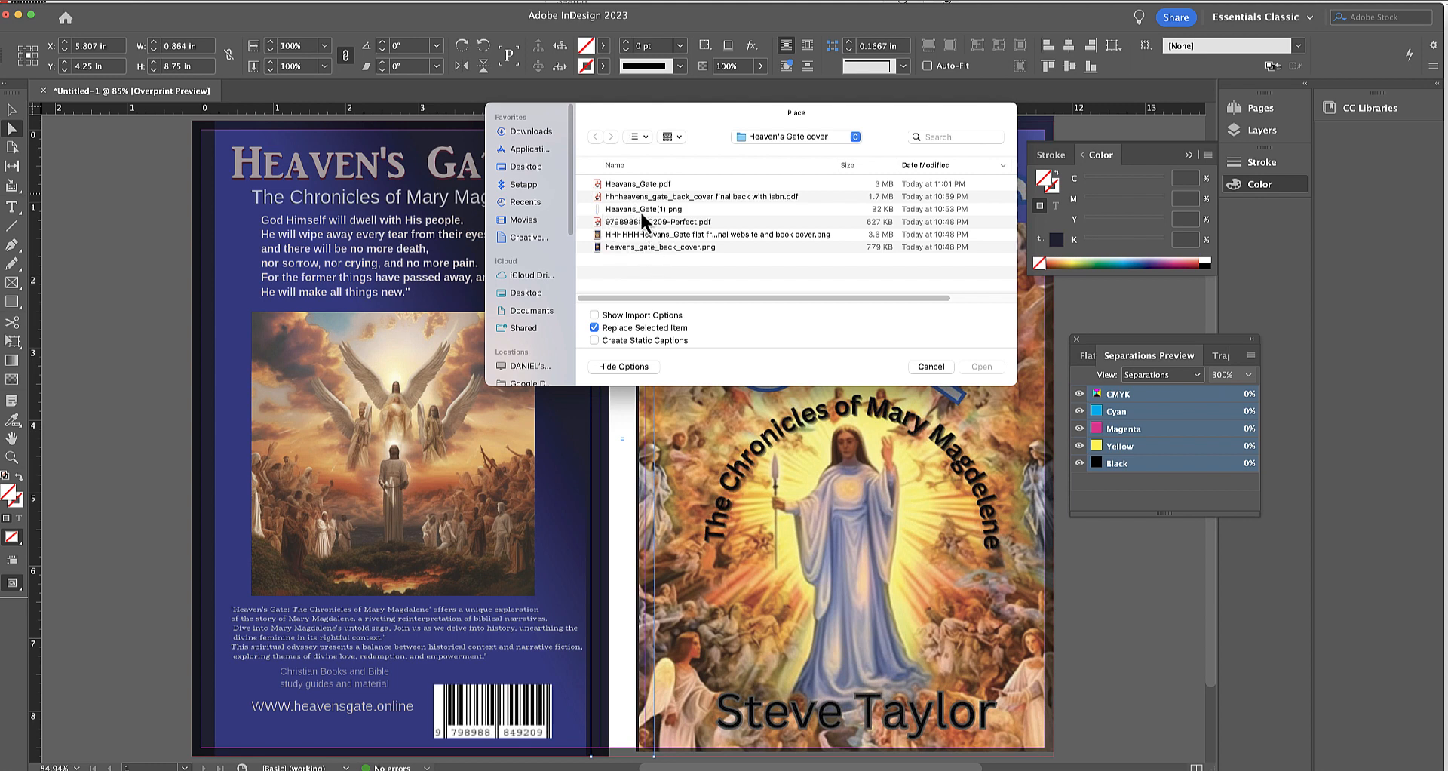
double_click(639, 209)
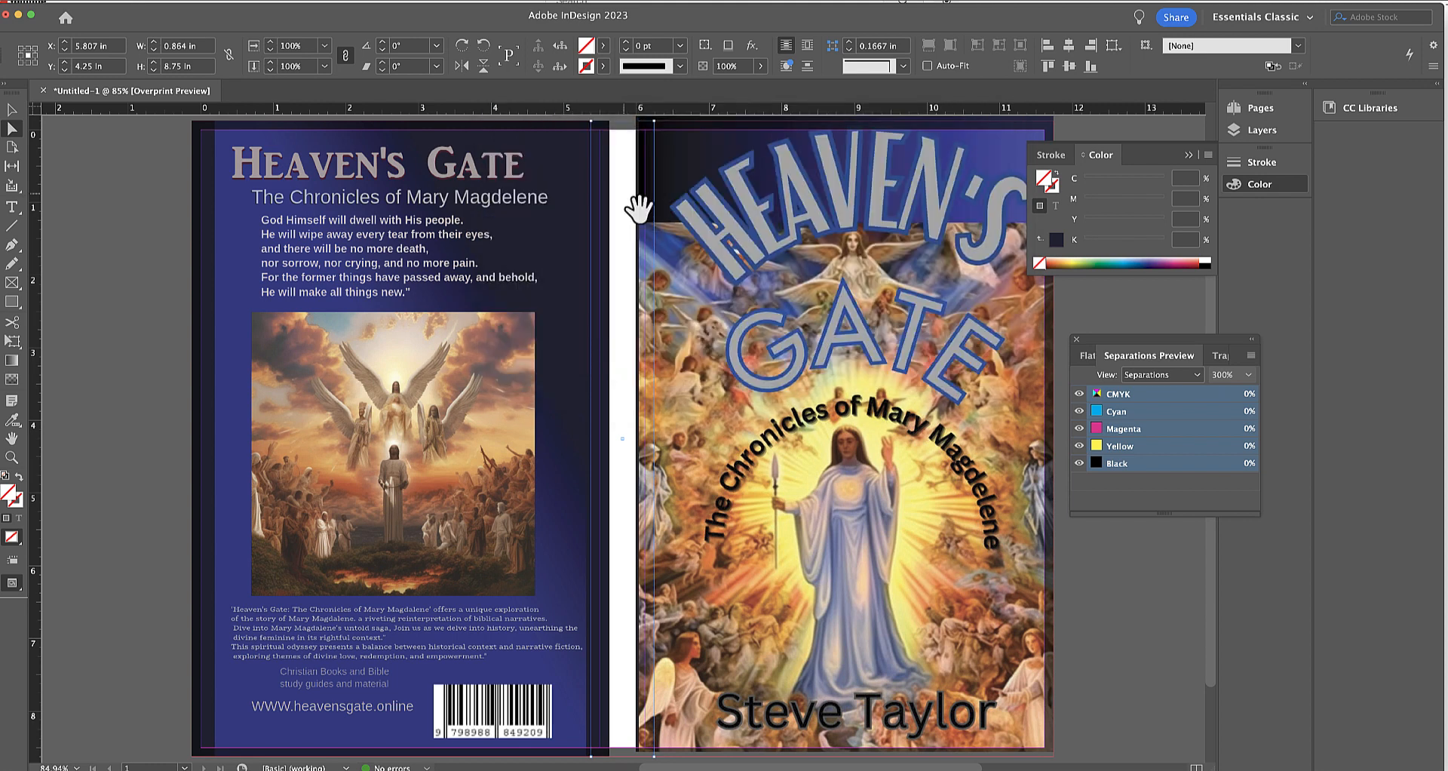
left_click(687, 218)
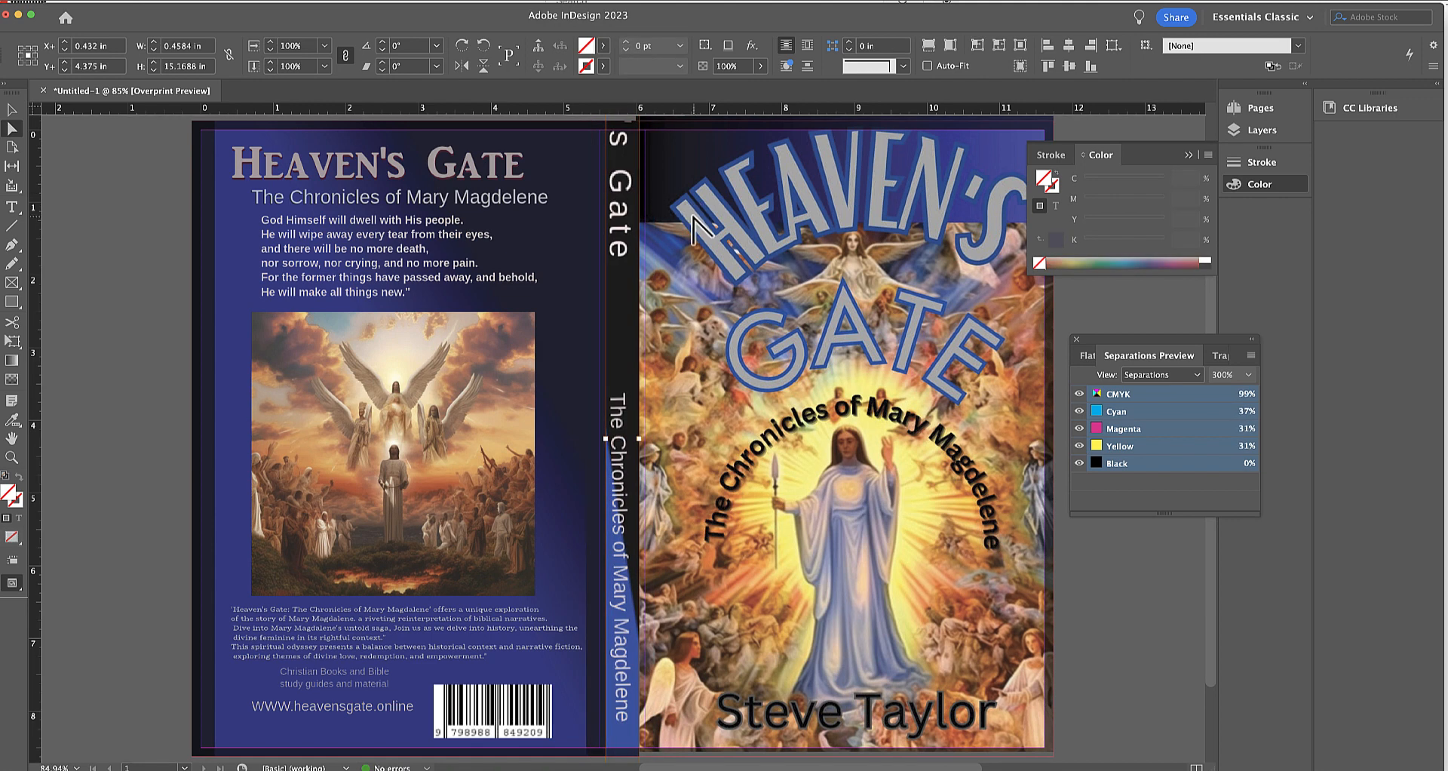
key("alt+shift+super+e")
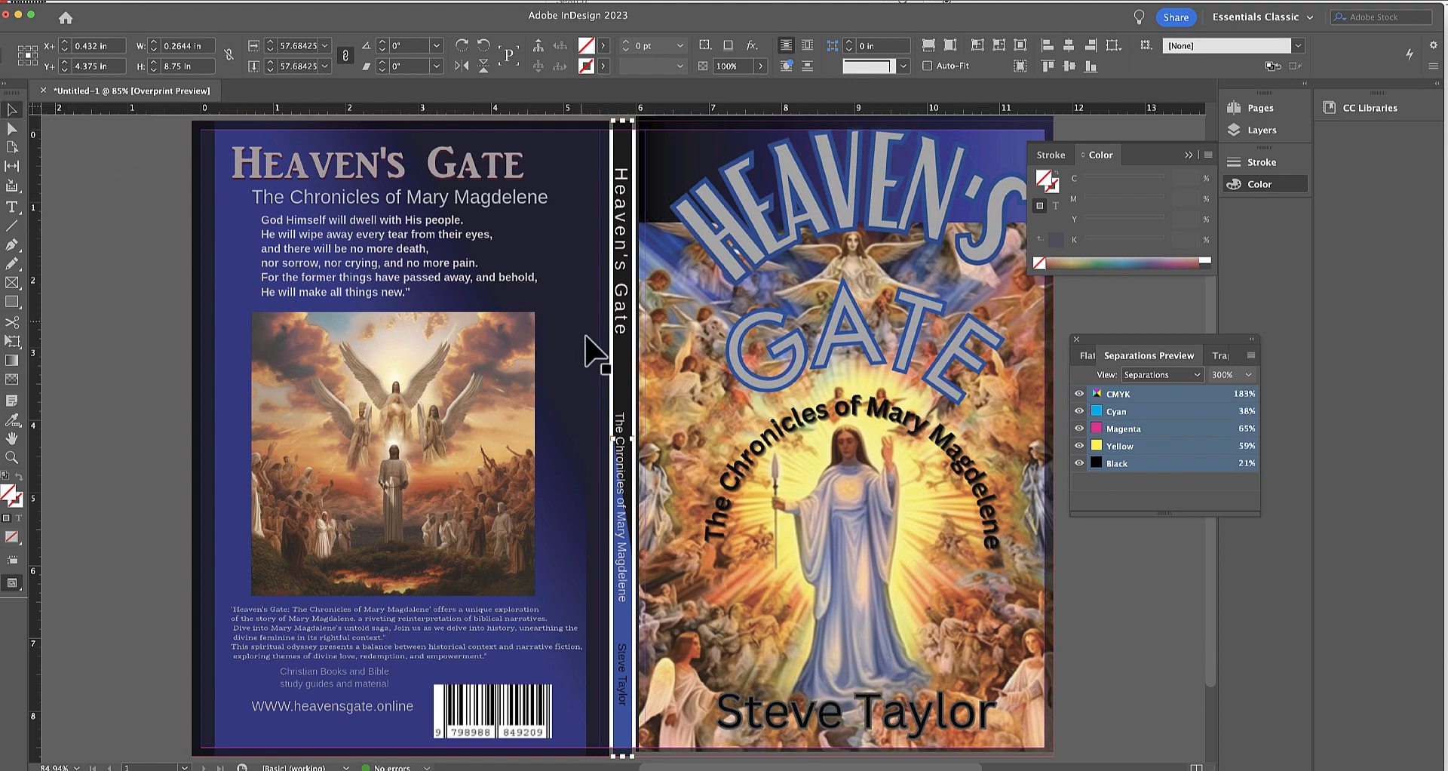
Pull the spine-side edges of both cover frames slightly away from the spine, narrowing the front-cover frame to 5.625 in.
left_click(590, 416)
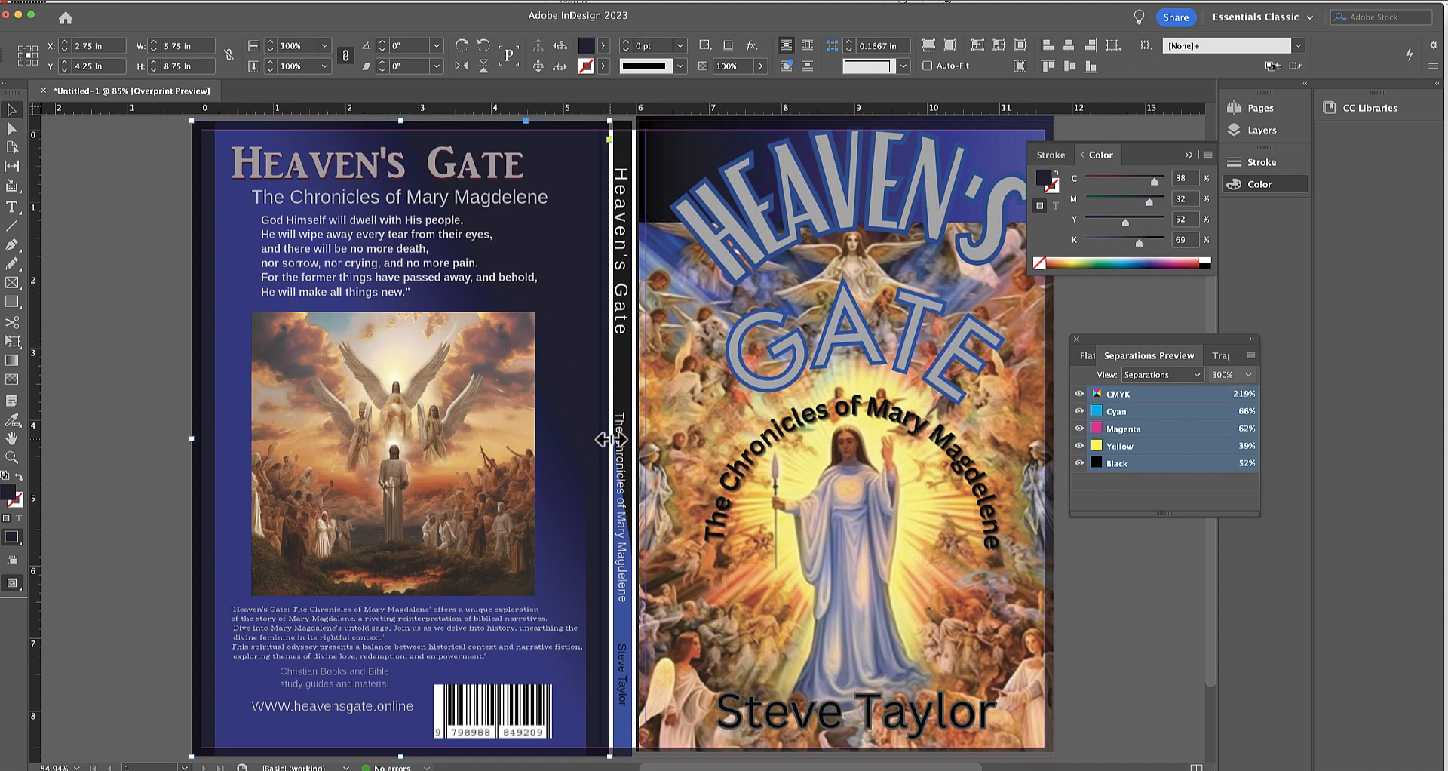
left_click_drag(609, 439, 601, 439)
left_click(667, 438)
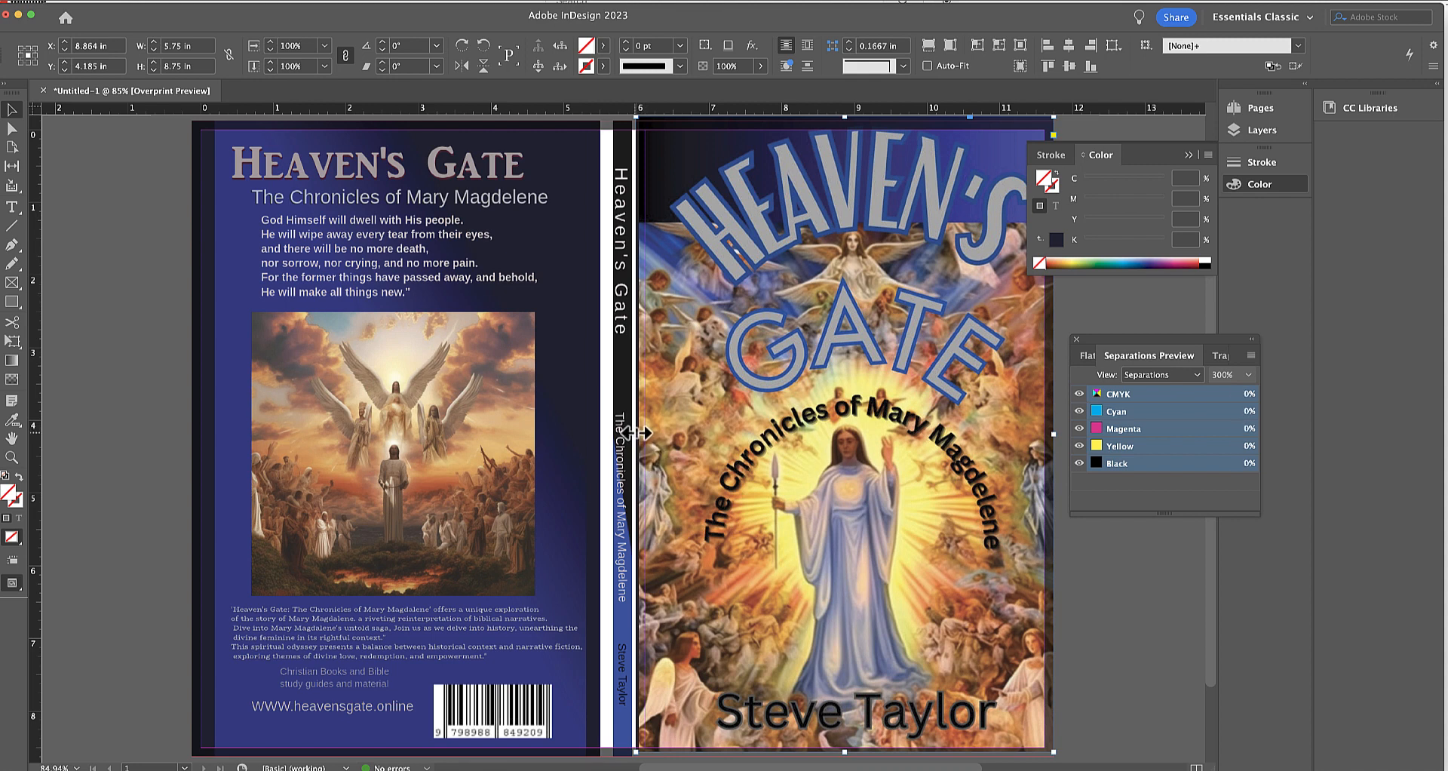
left_click_drag(637, 435, 646, 434)
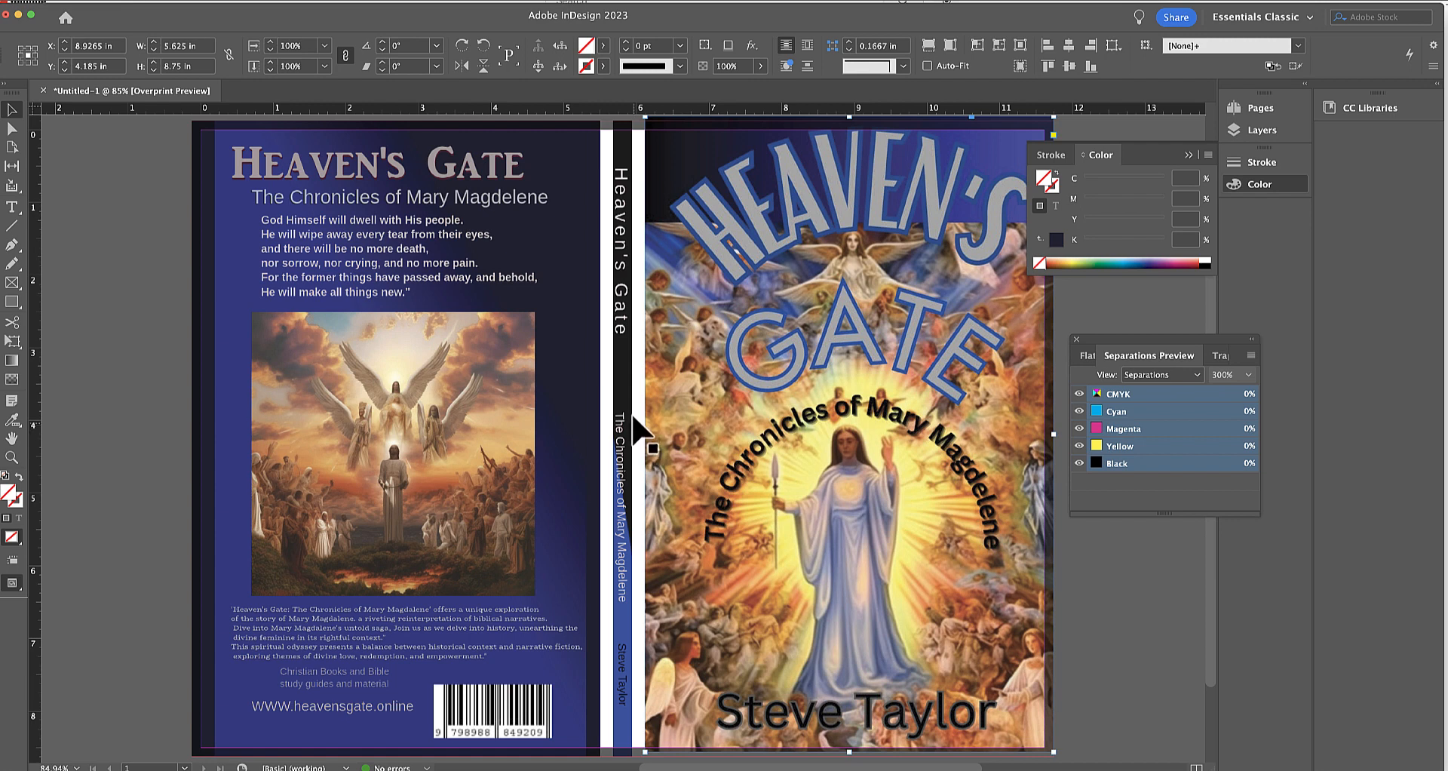
Fill the spine frame with C 88, M 82, Y 52, K 69.
left_click(638, 364)
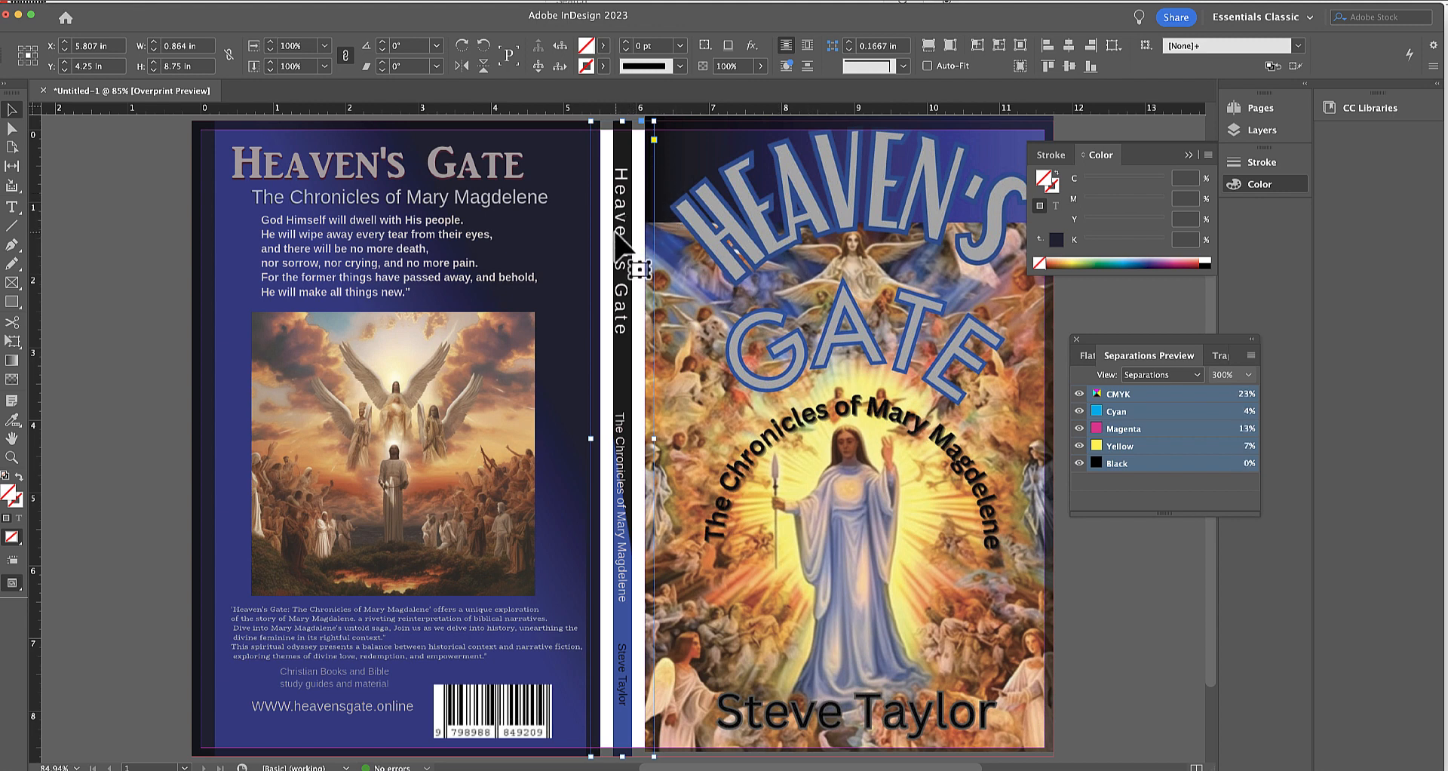
left_click(1186, 181)
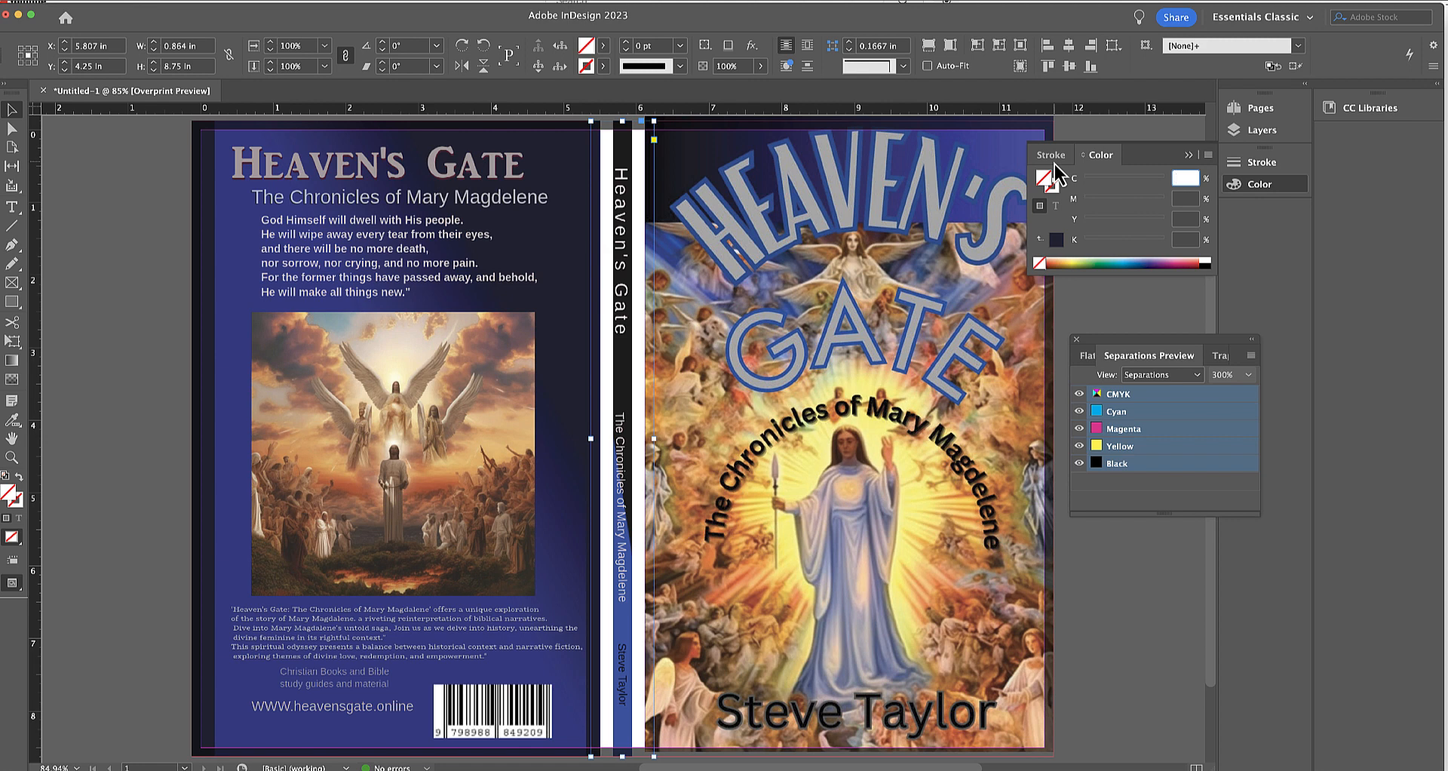
type("88")
key("Tab")
type("8")
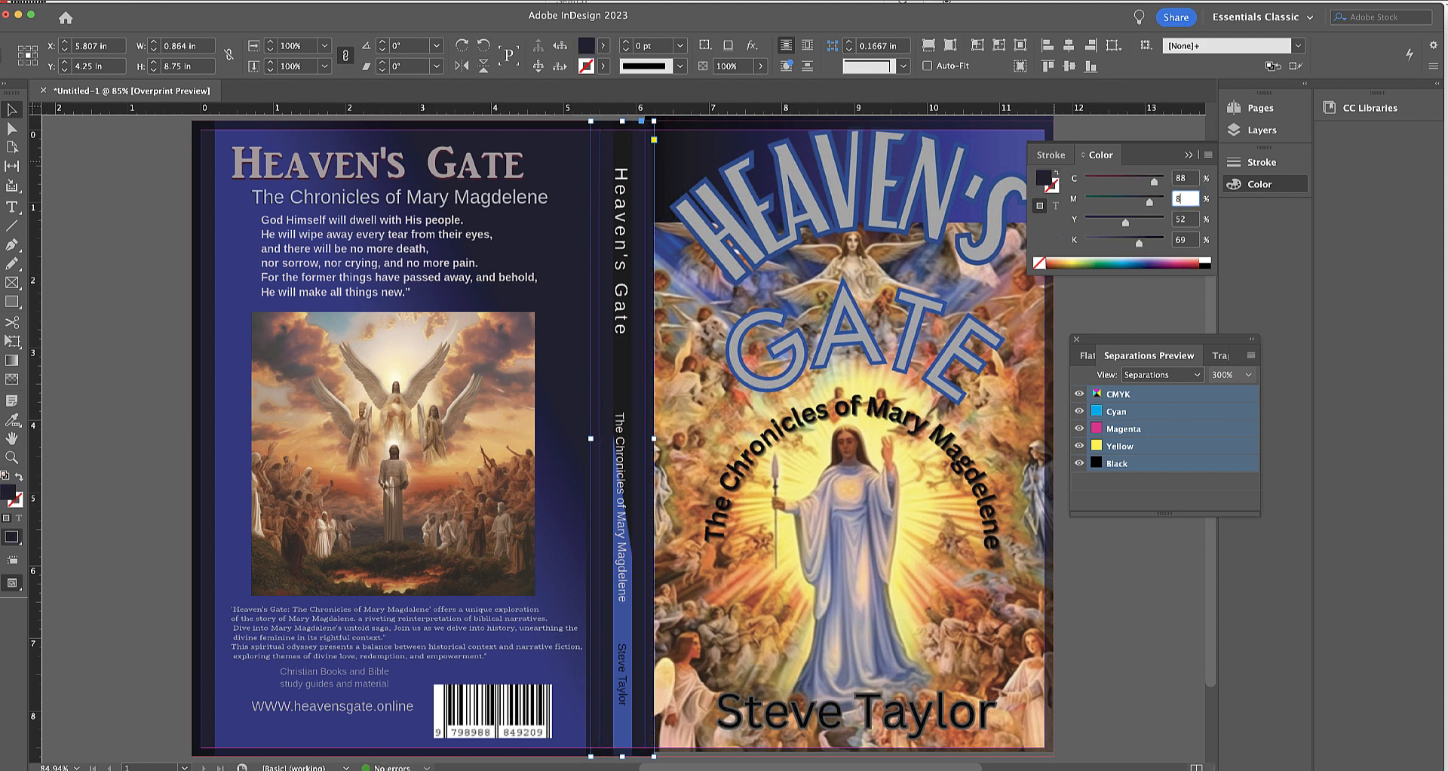
type("2")
key("Tab")
type("52")
key("Tab")
type("69")
key("Tab")
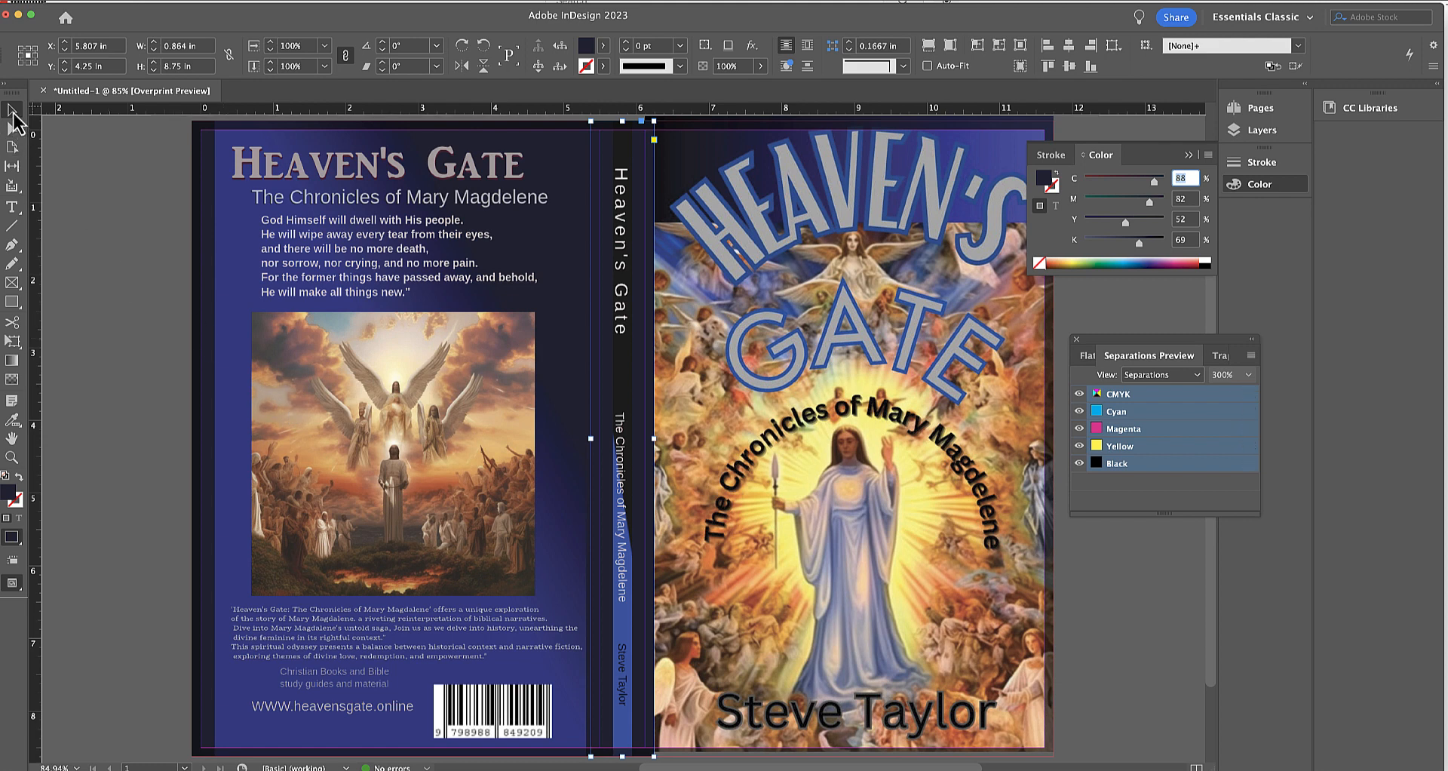
left_click(63, 142)
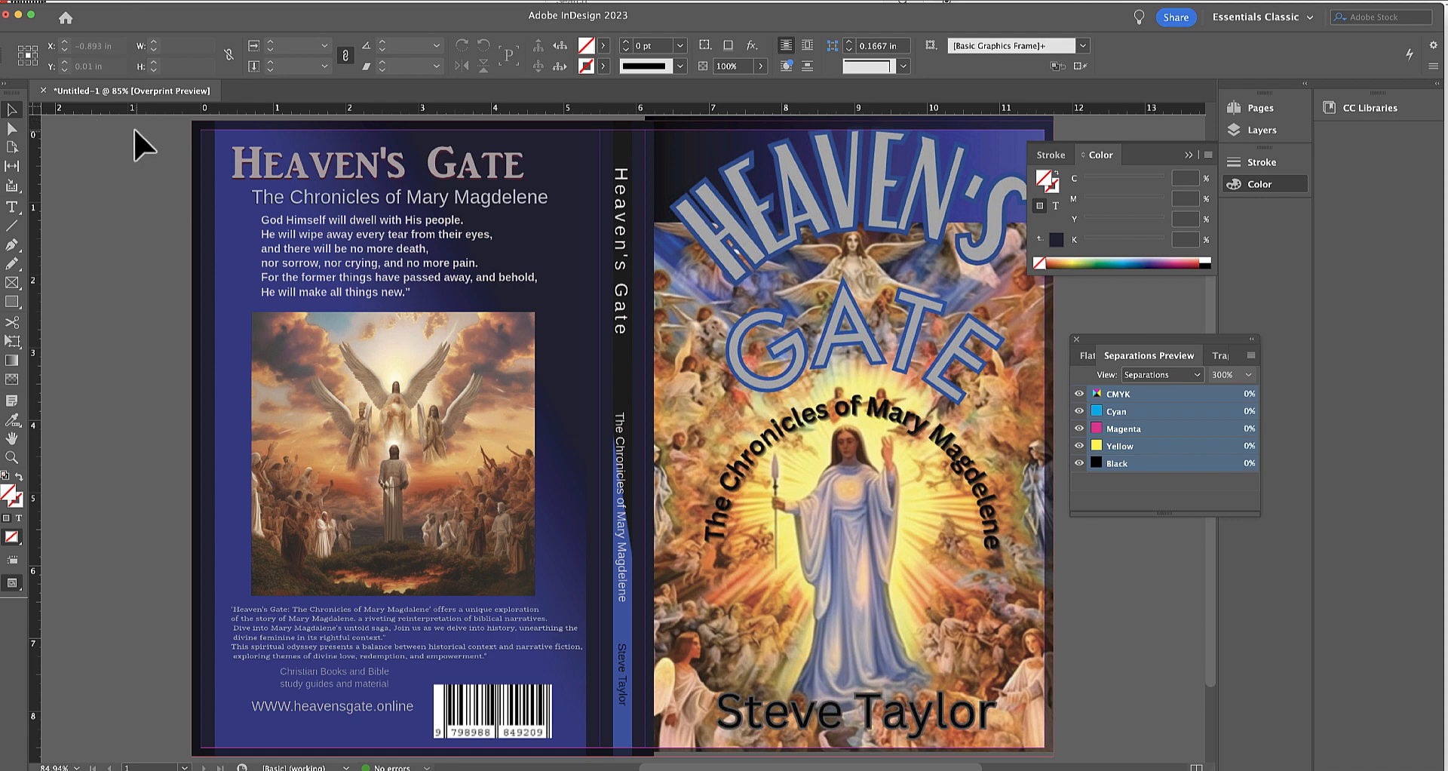
Use a top reference point and align the front-cover frame's upper edge with the bleed at Y -0.125 in, X about 8.92 in.
left_click(692, 127)
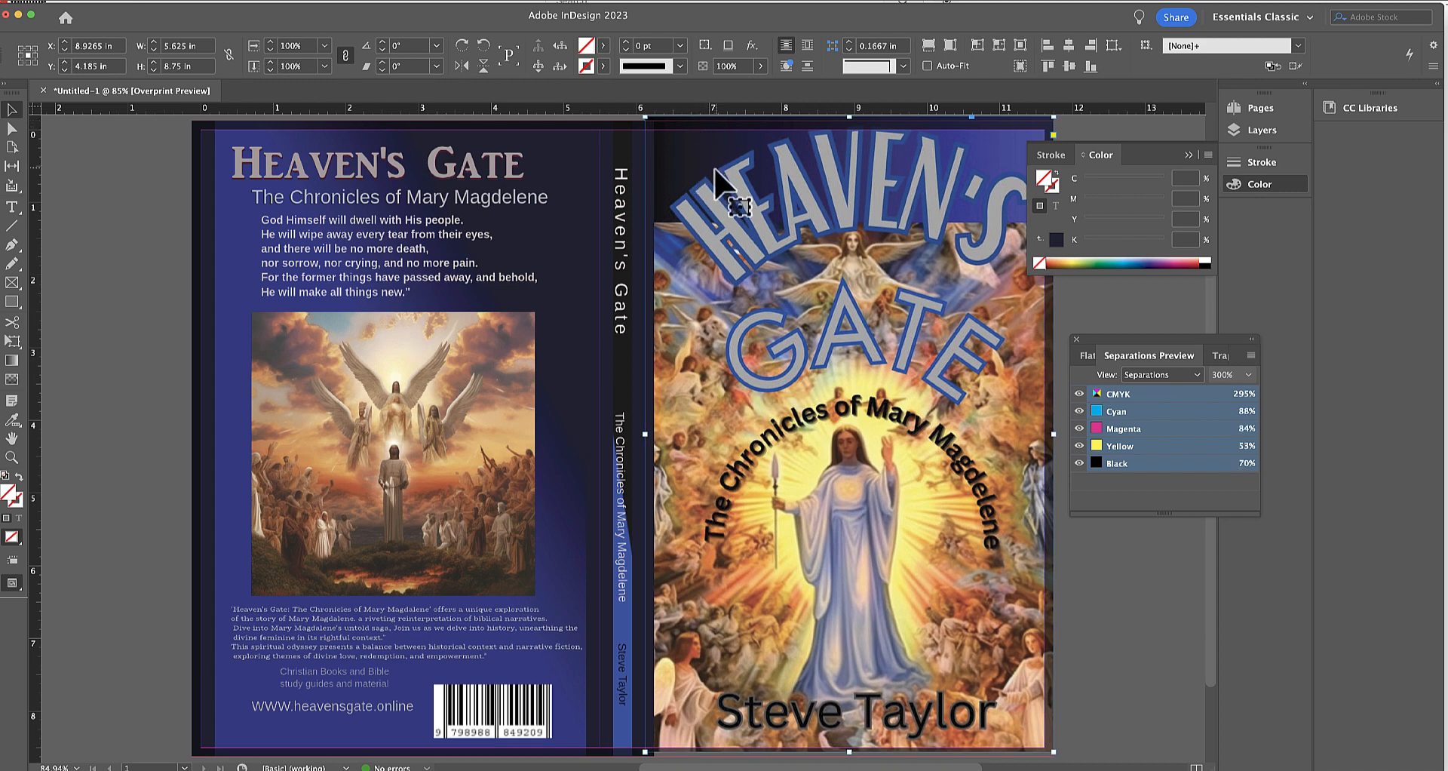
left_click(27, 48)
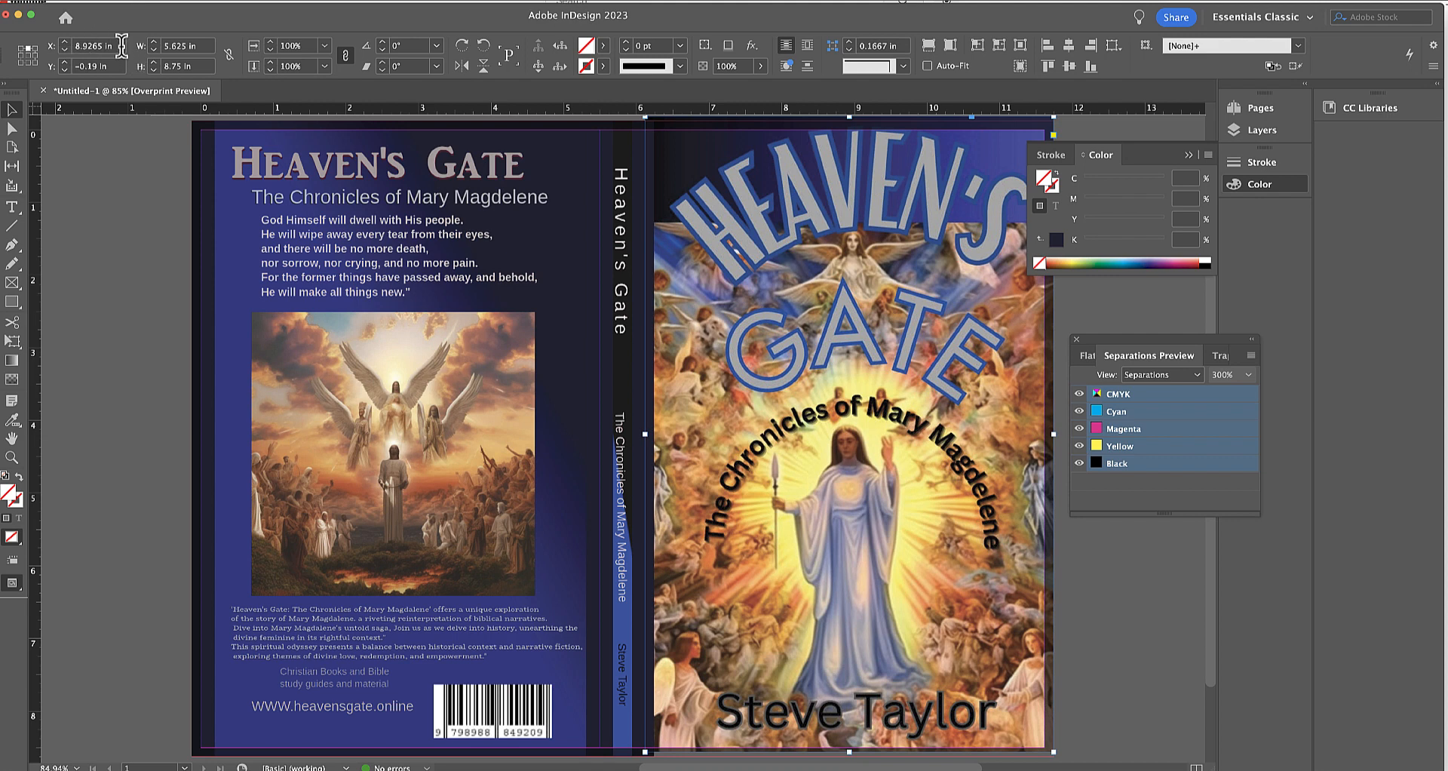
left_click(70, 66)
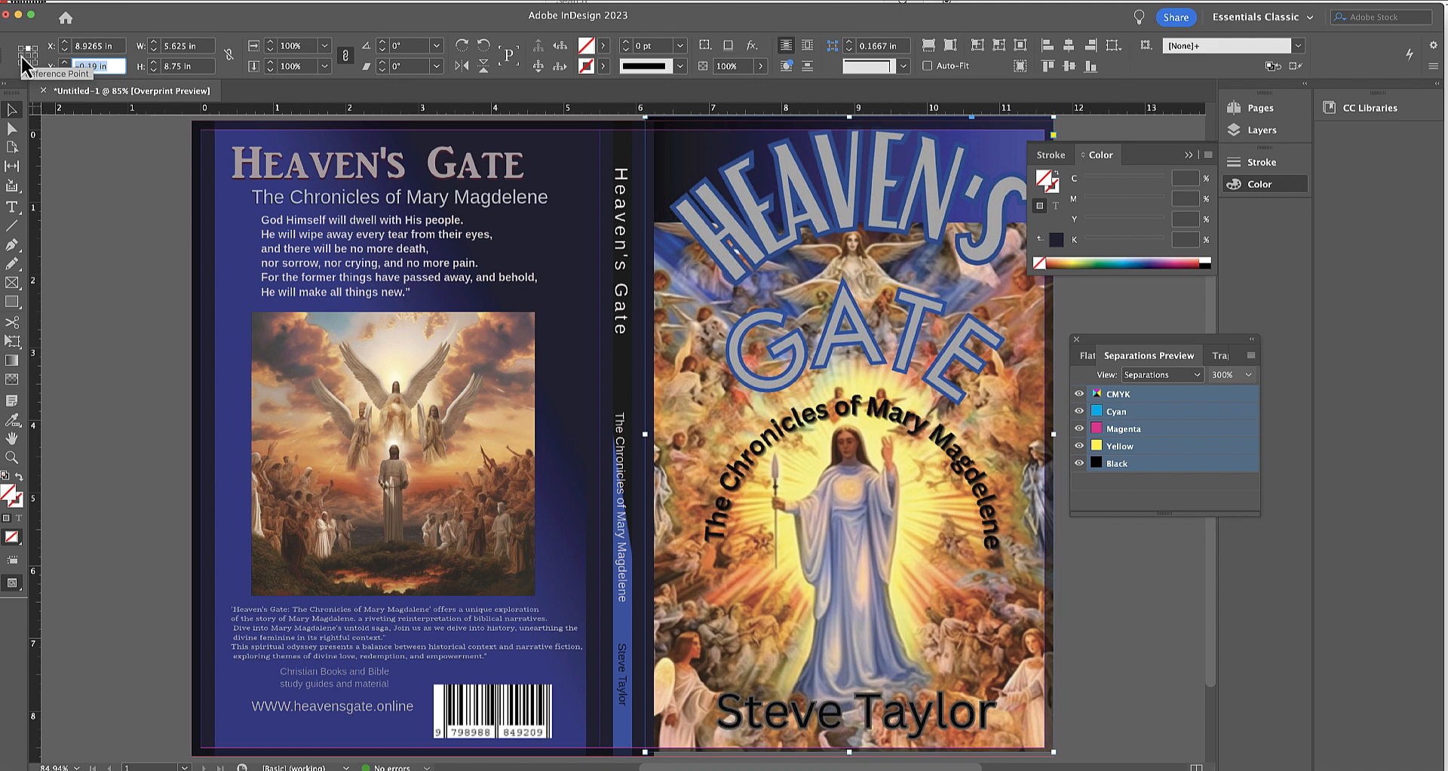
type("+.125")
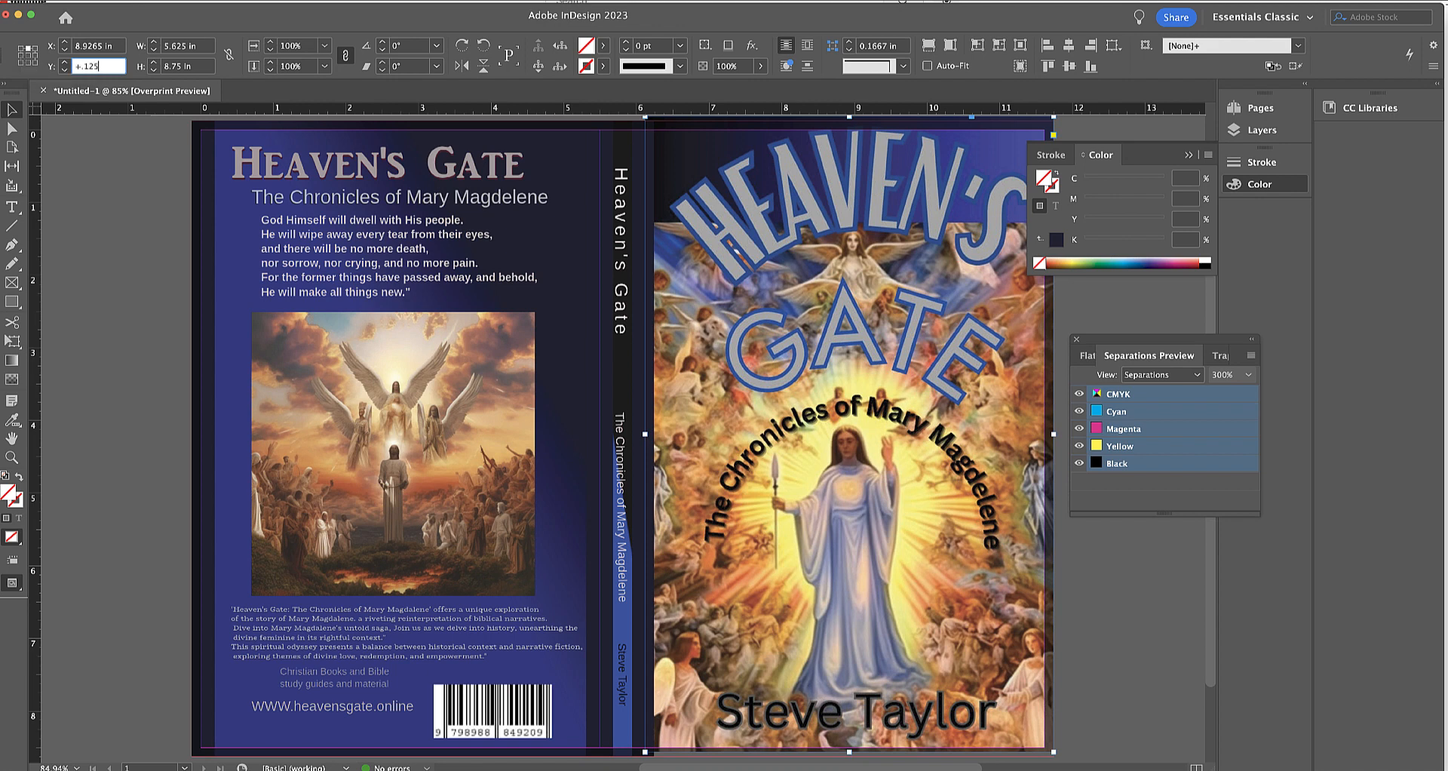
key("Return")
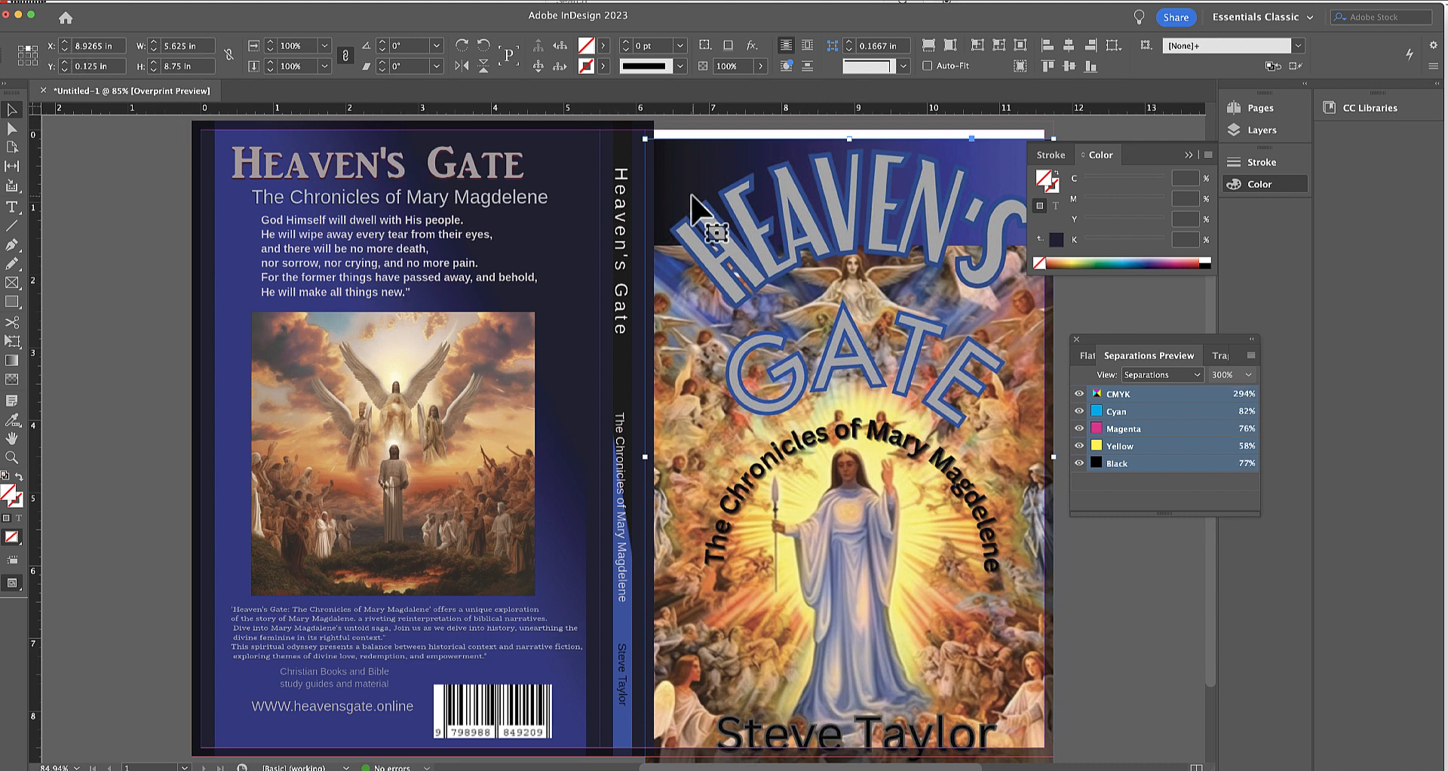
left_click_drag(691, 194, 691, 181)
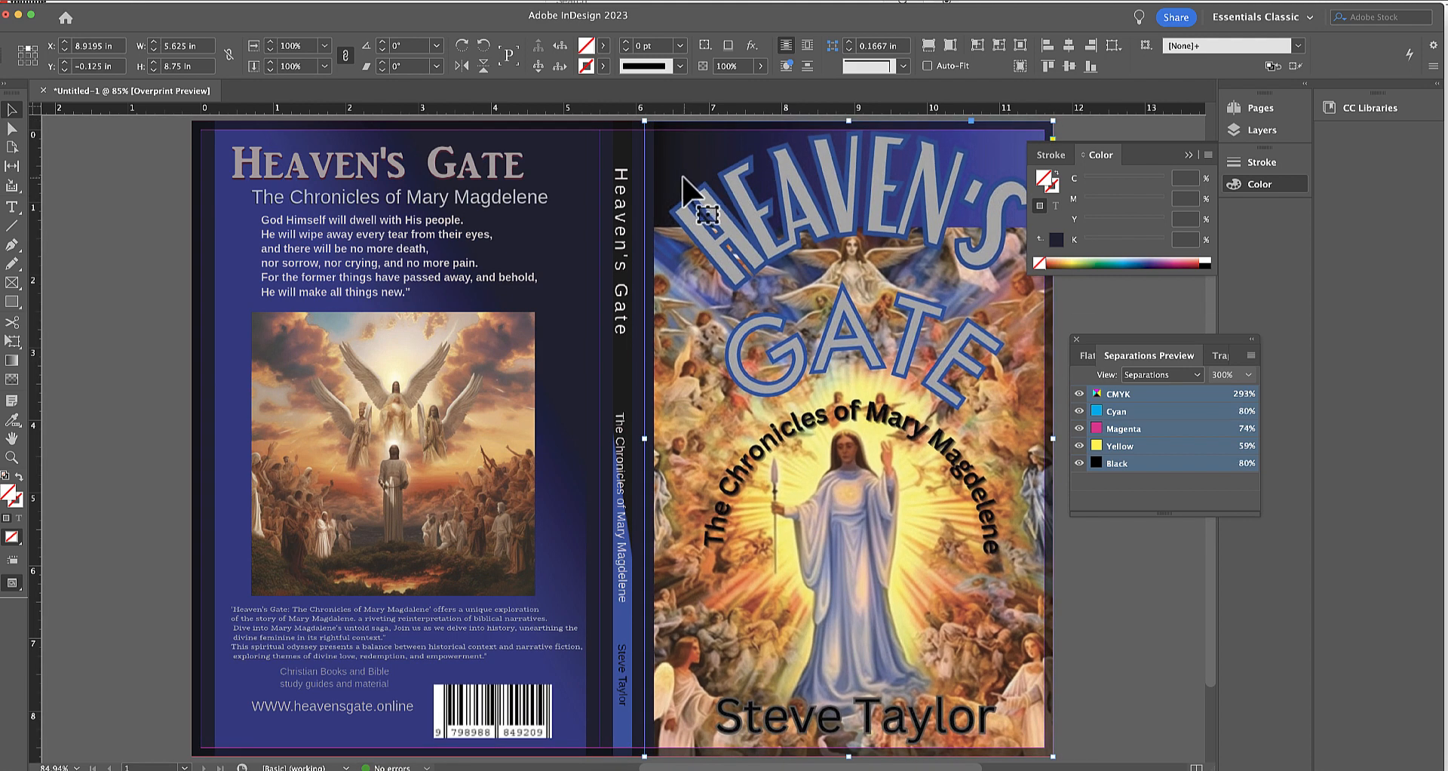
left_click(1088, 599)
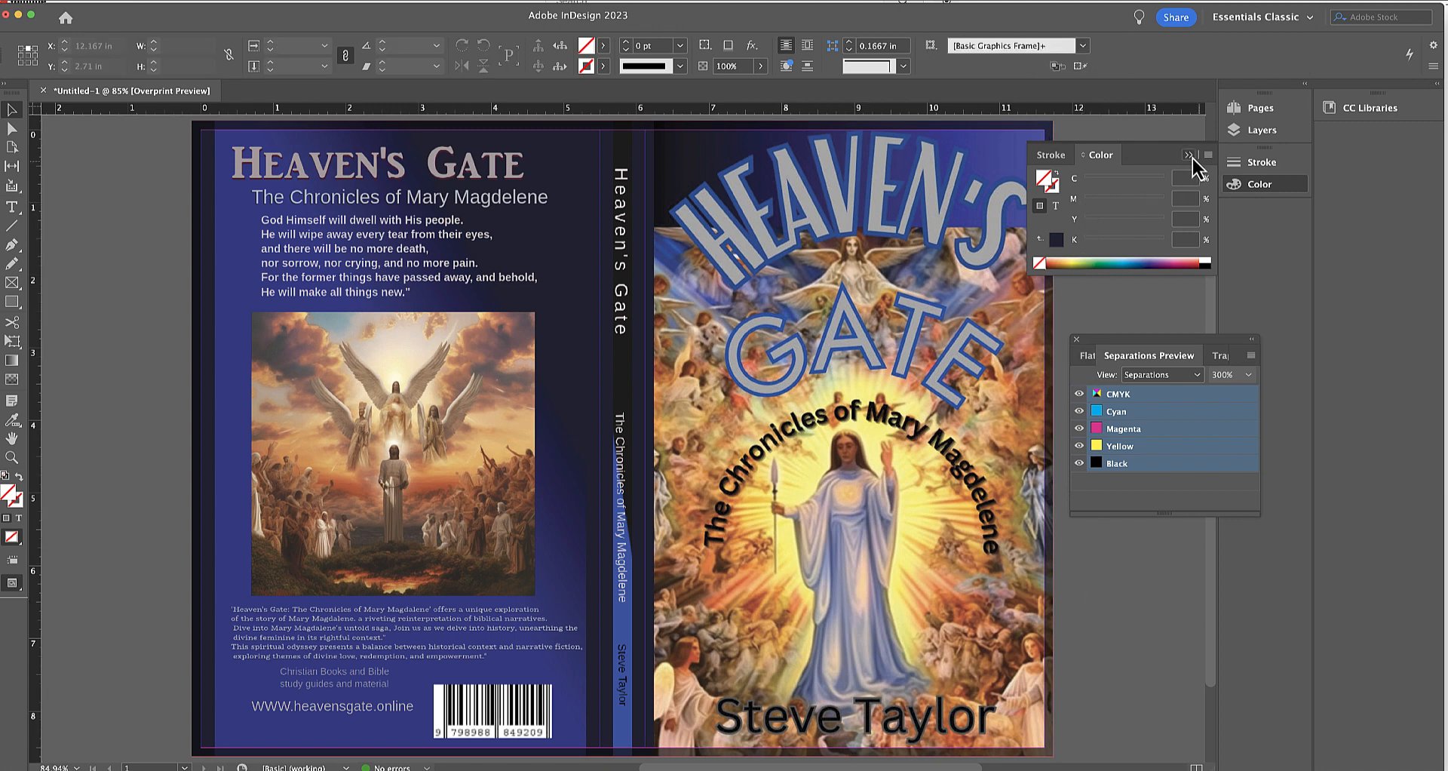
Put away the color and separations controls and save the document as Cover only layout in InDesign 2023 format.
left_click(1190, 156)
left_click(1076, 338)
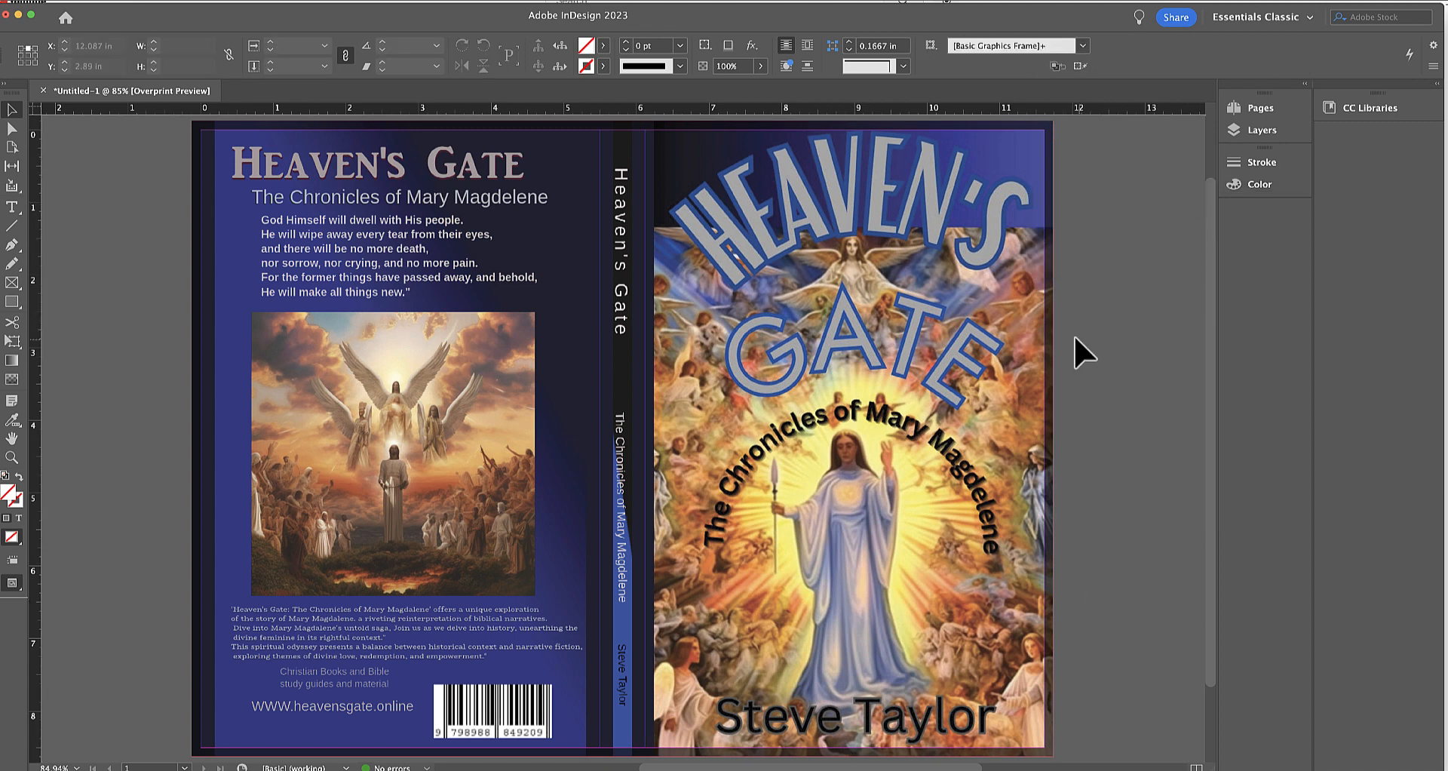
left_click(26, 0)
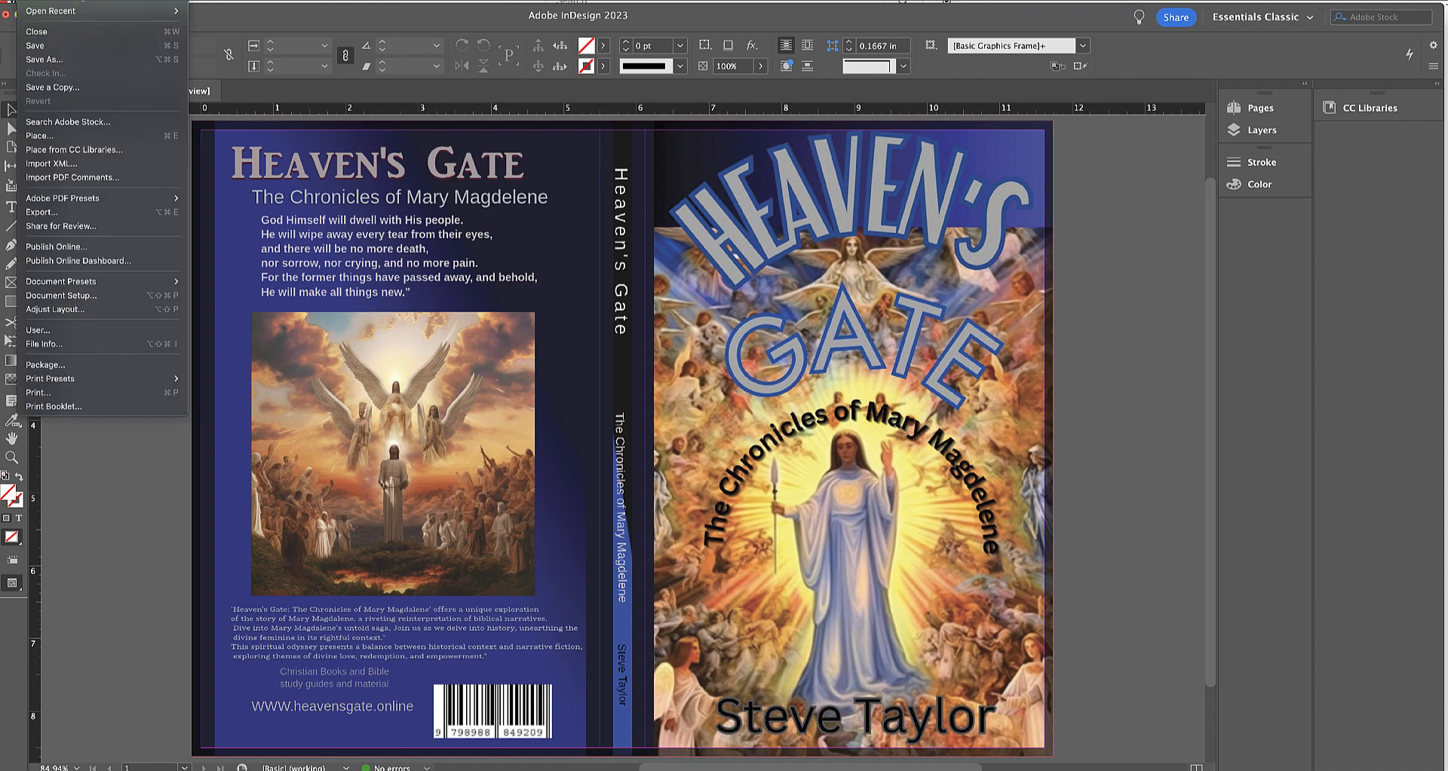
left_click(43, 60)
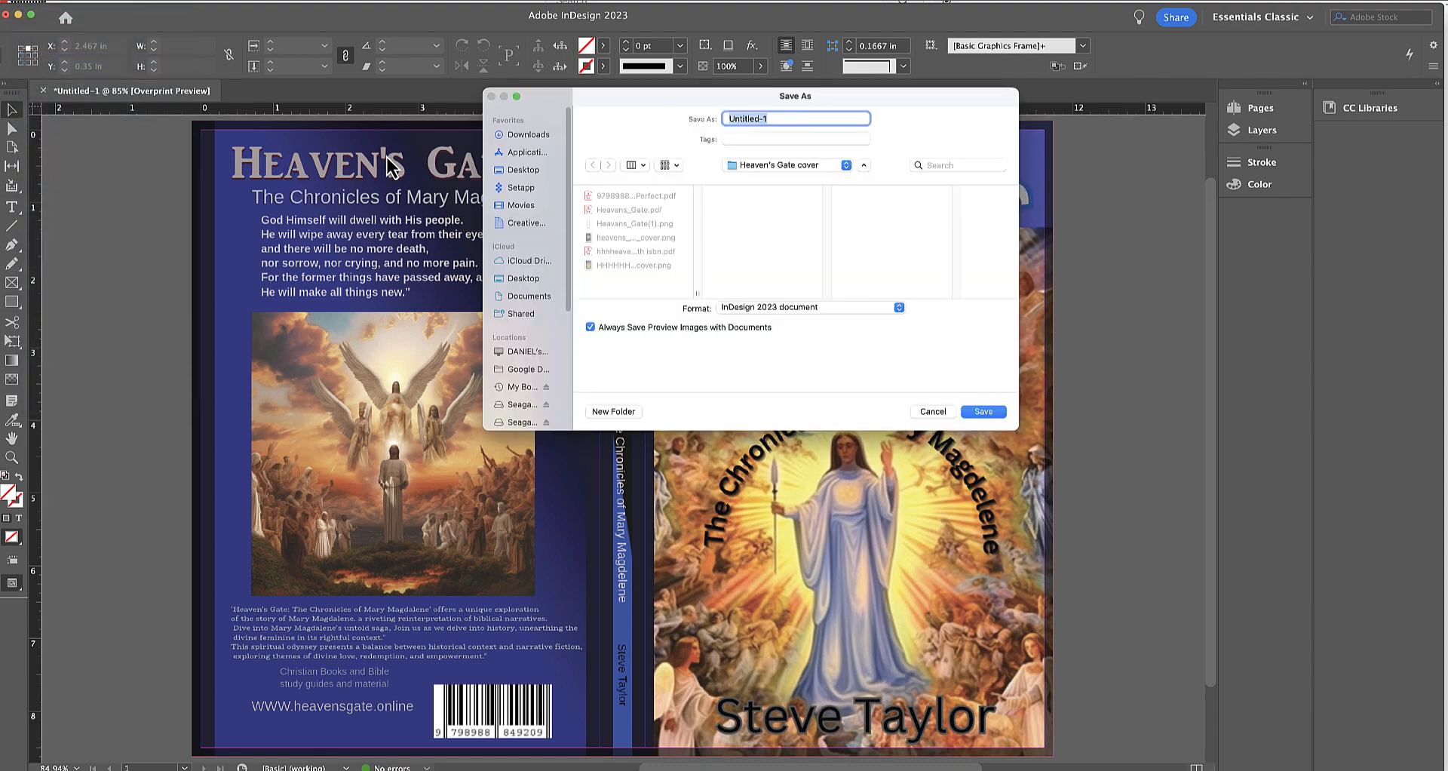
type("Cover only m")
type("demo")
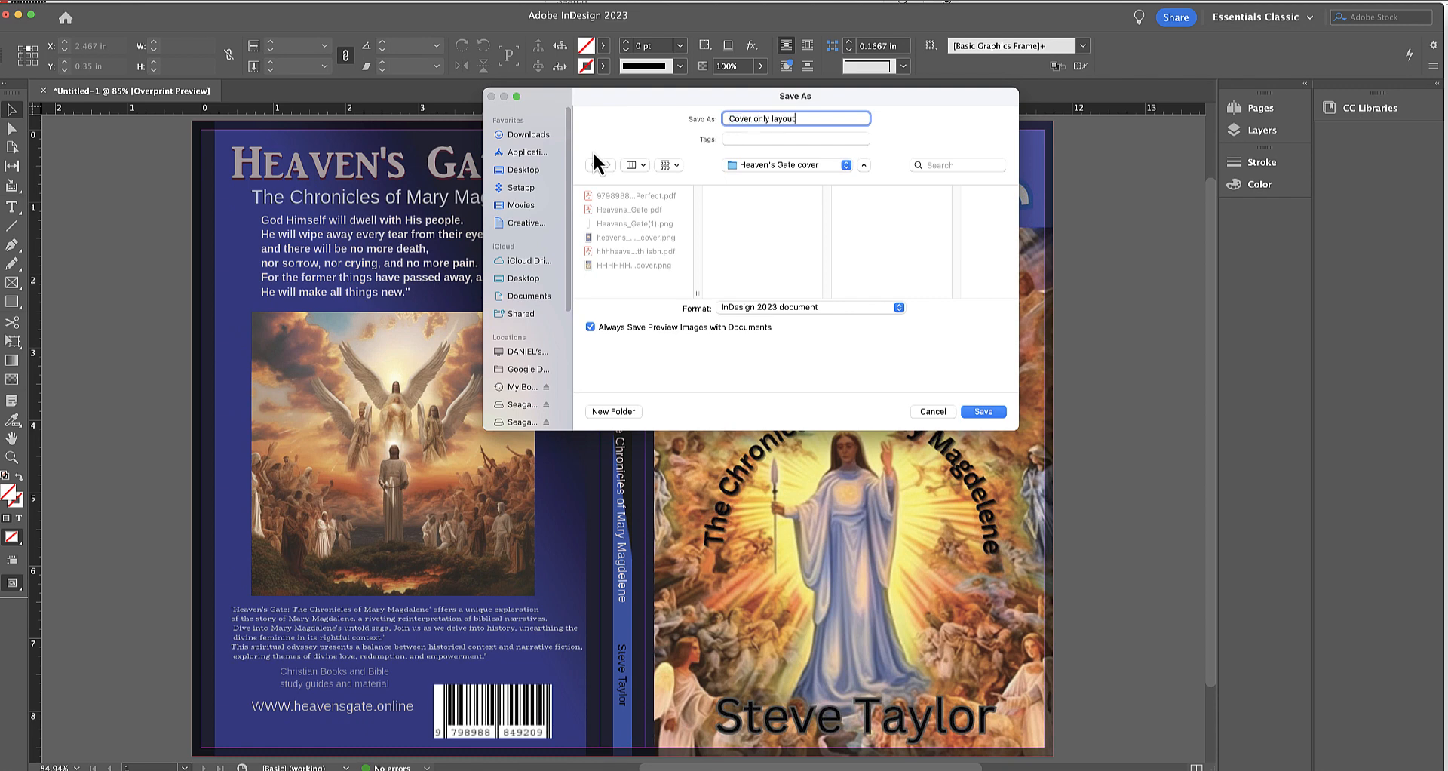
key("Return")
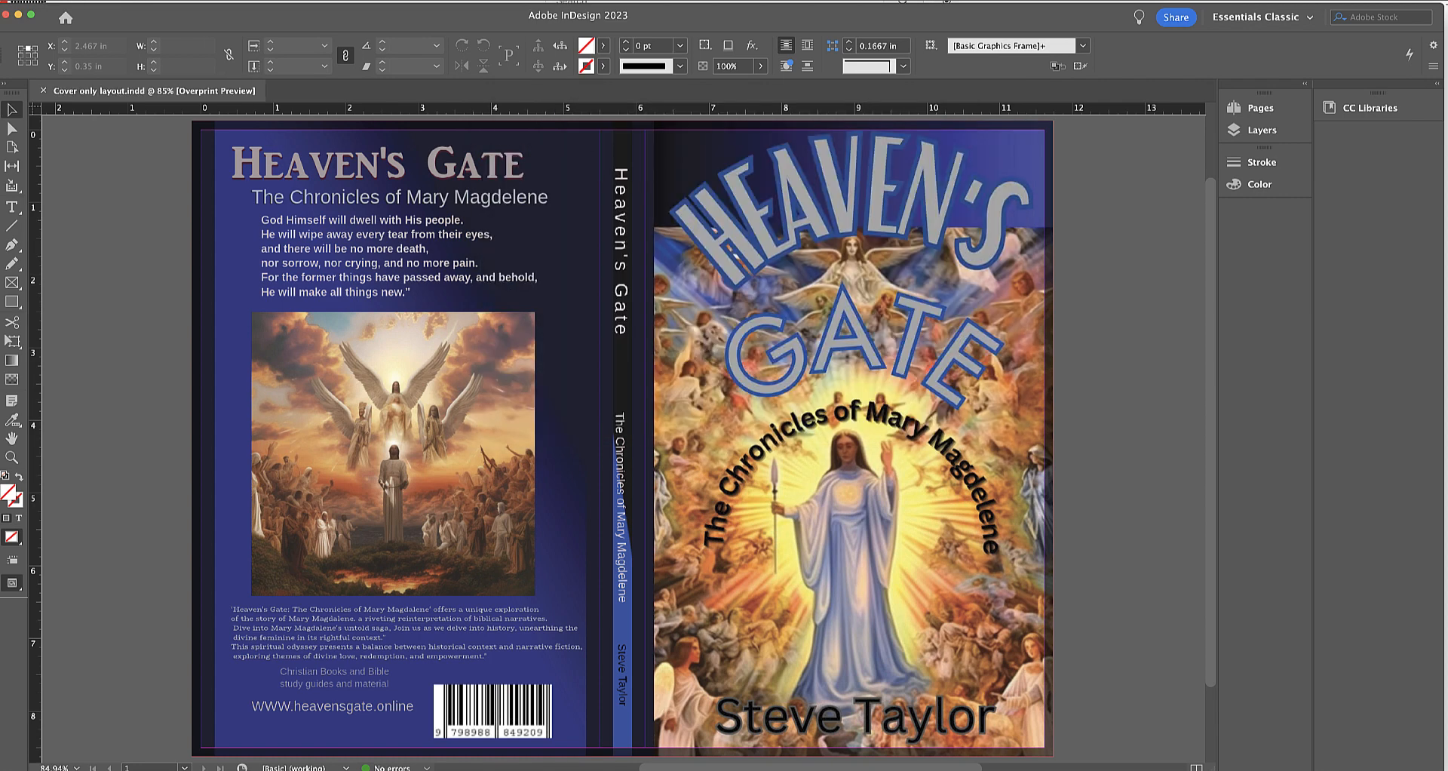
Start a PDF export as Cover only layout with the Press Quality preset and turn off optimizing for fast web view.
left_click(30, 1)
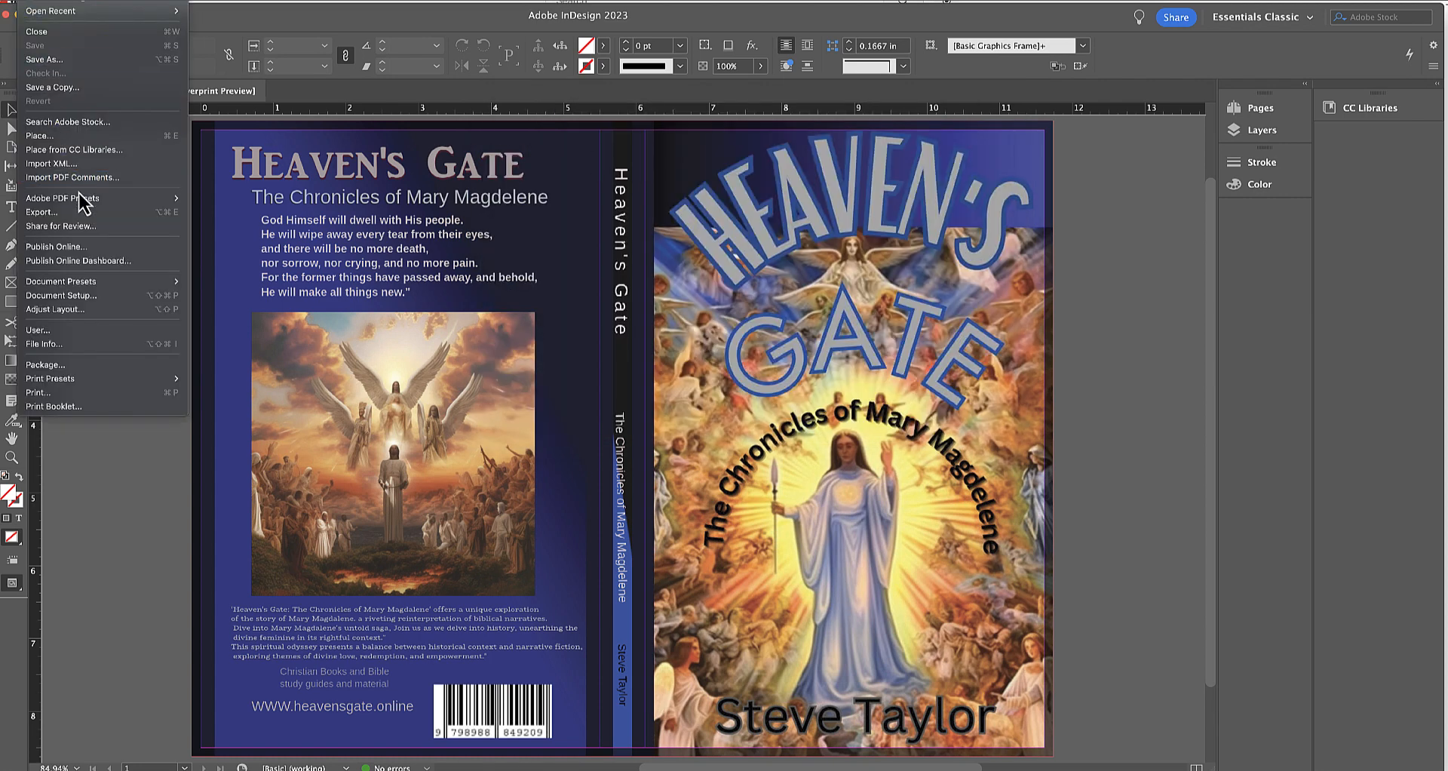
mouse_move(122, 201)
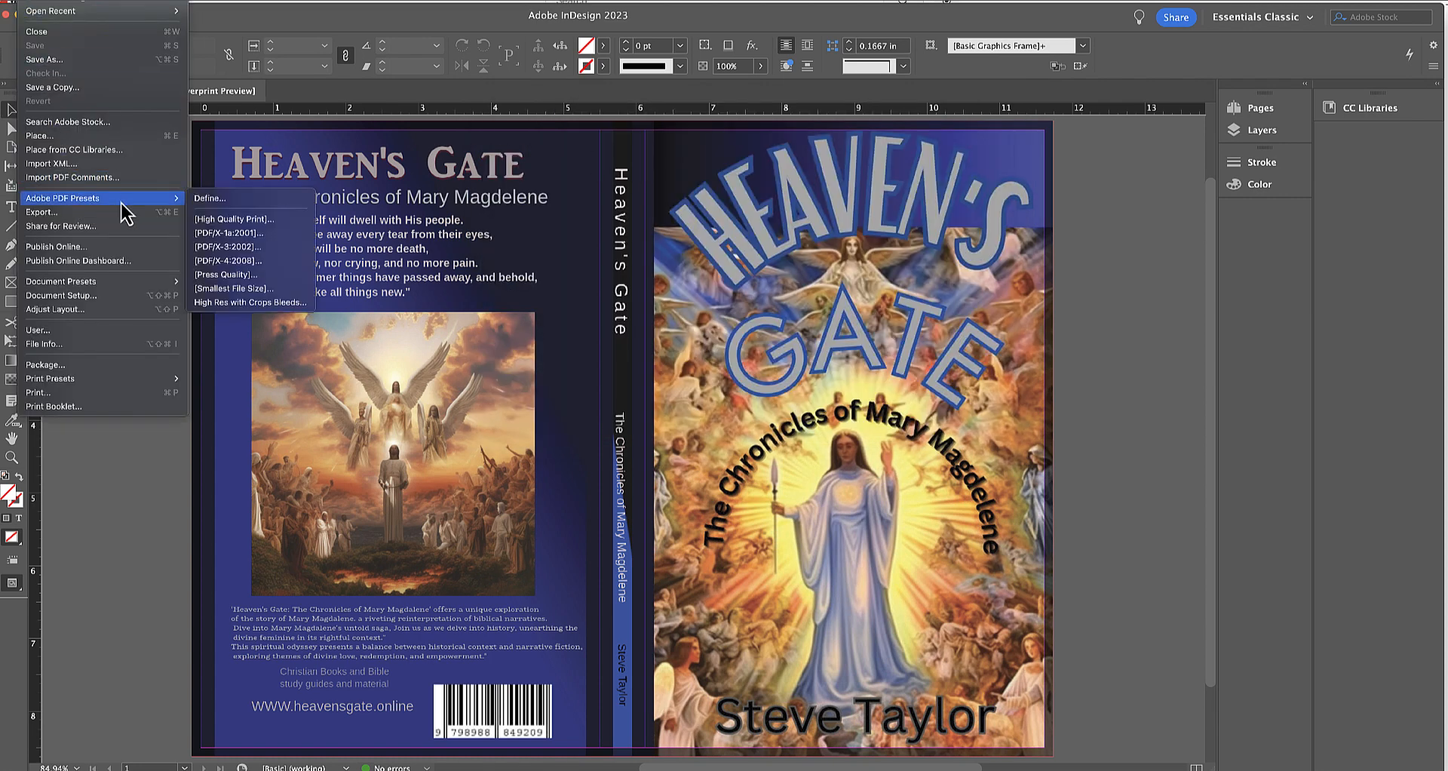
left_click(211, 276)
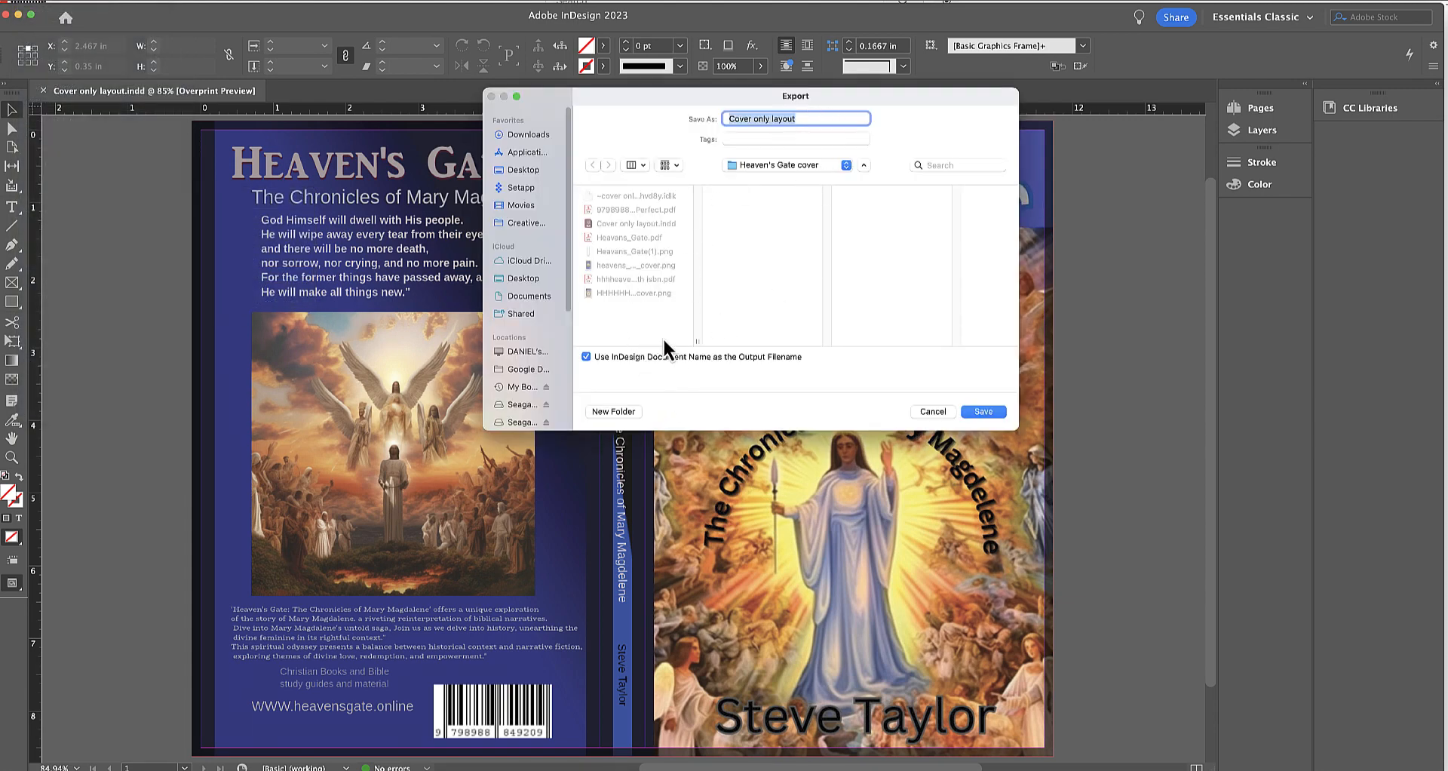
left_click(983, 411)
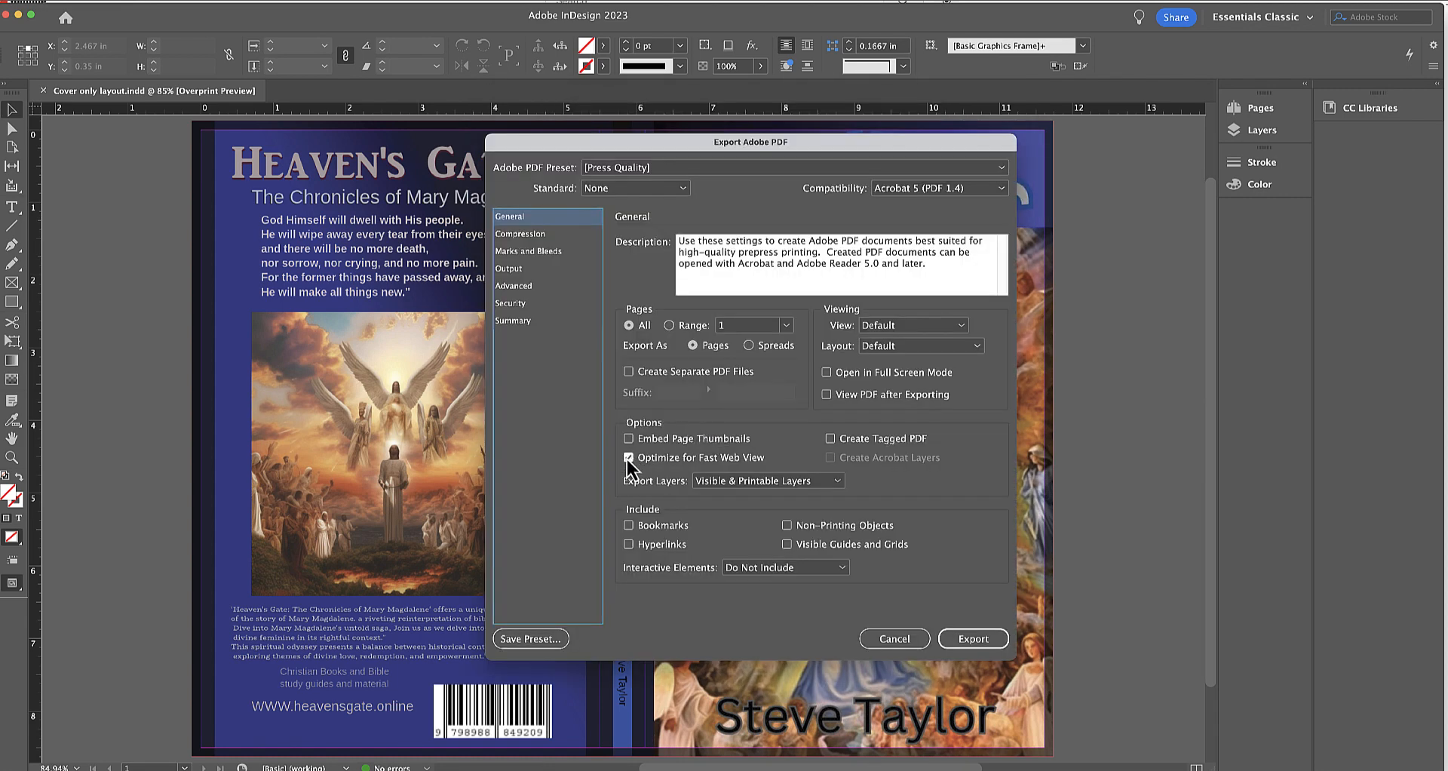
left_click(628, 458)
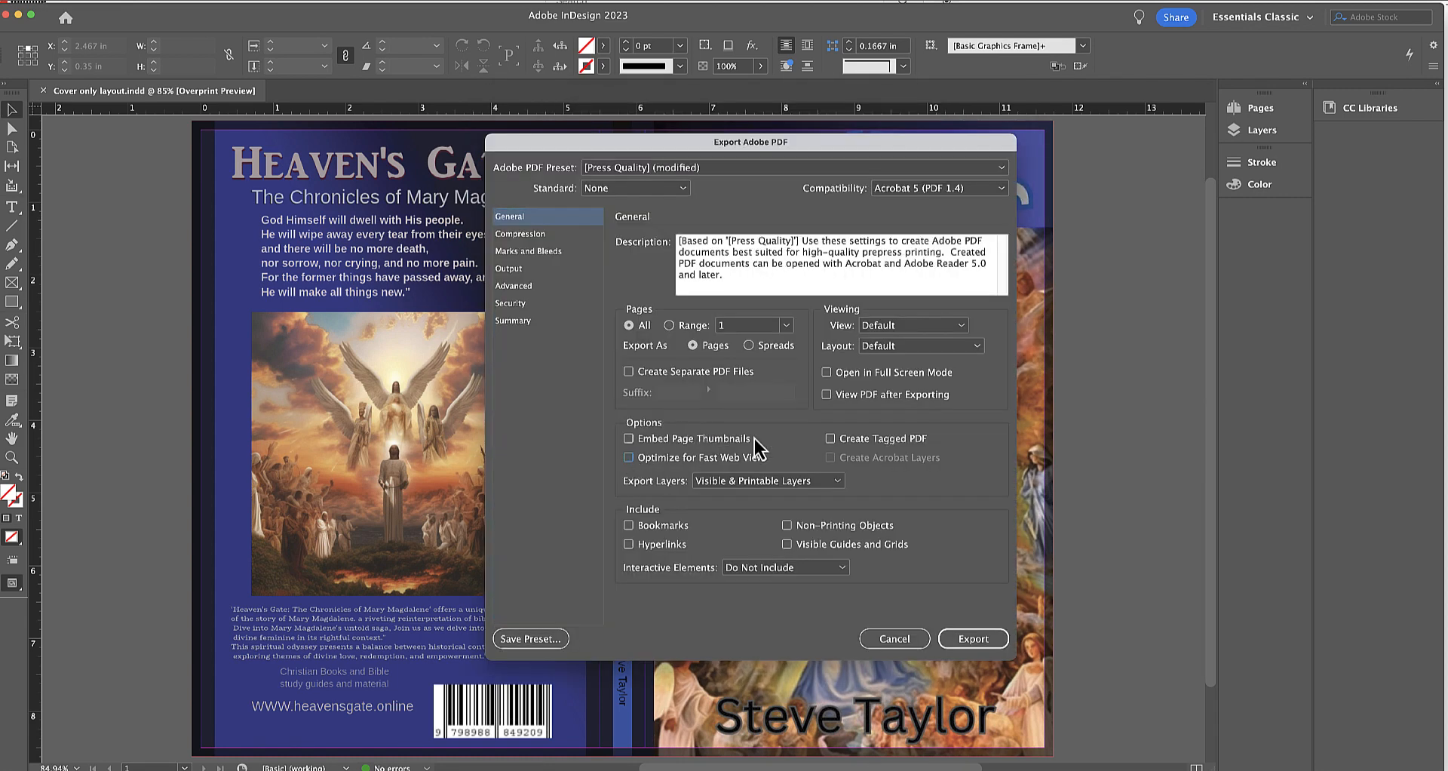
Add crop marks, use the document bleed settings, and export the cover PDF.
left_click(518, 238)
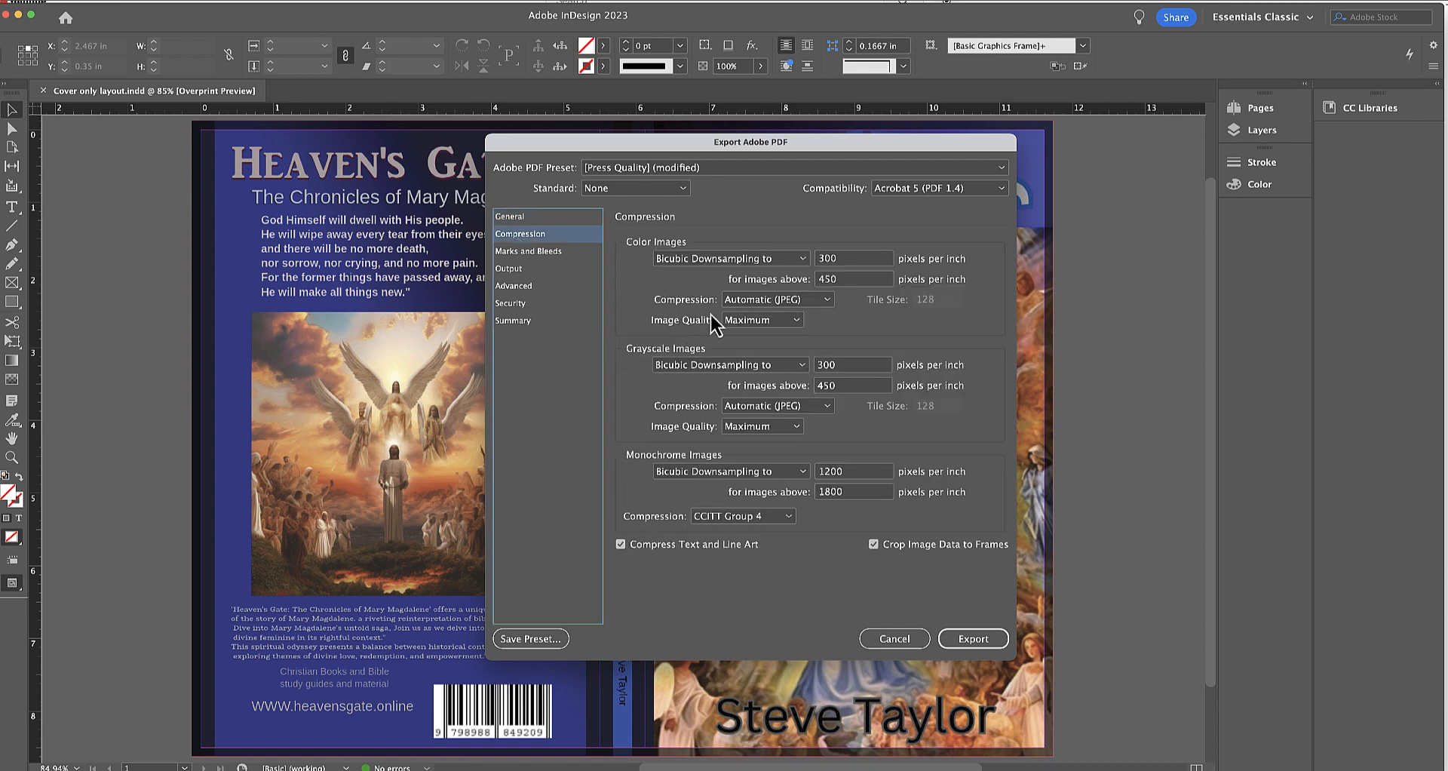
left_click(532, 252)
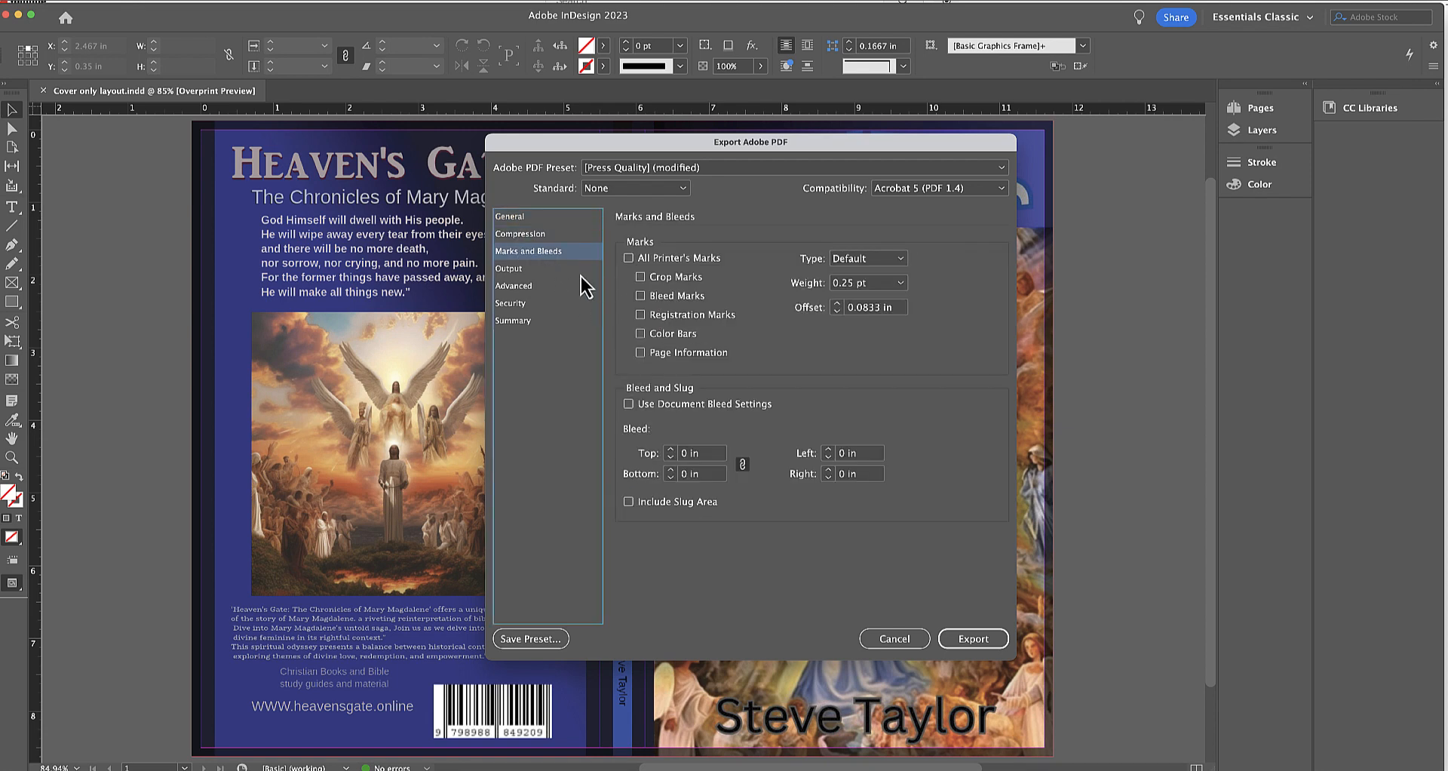
left_click(641, 277)
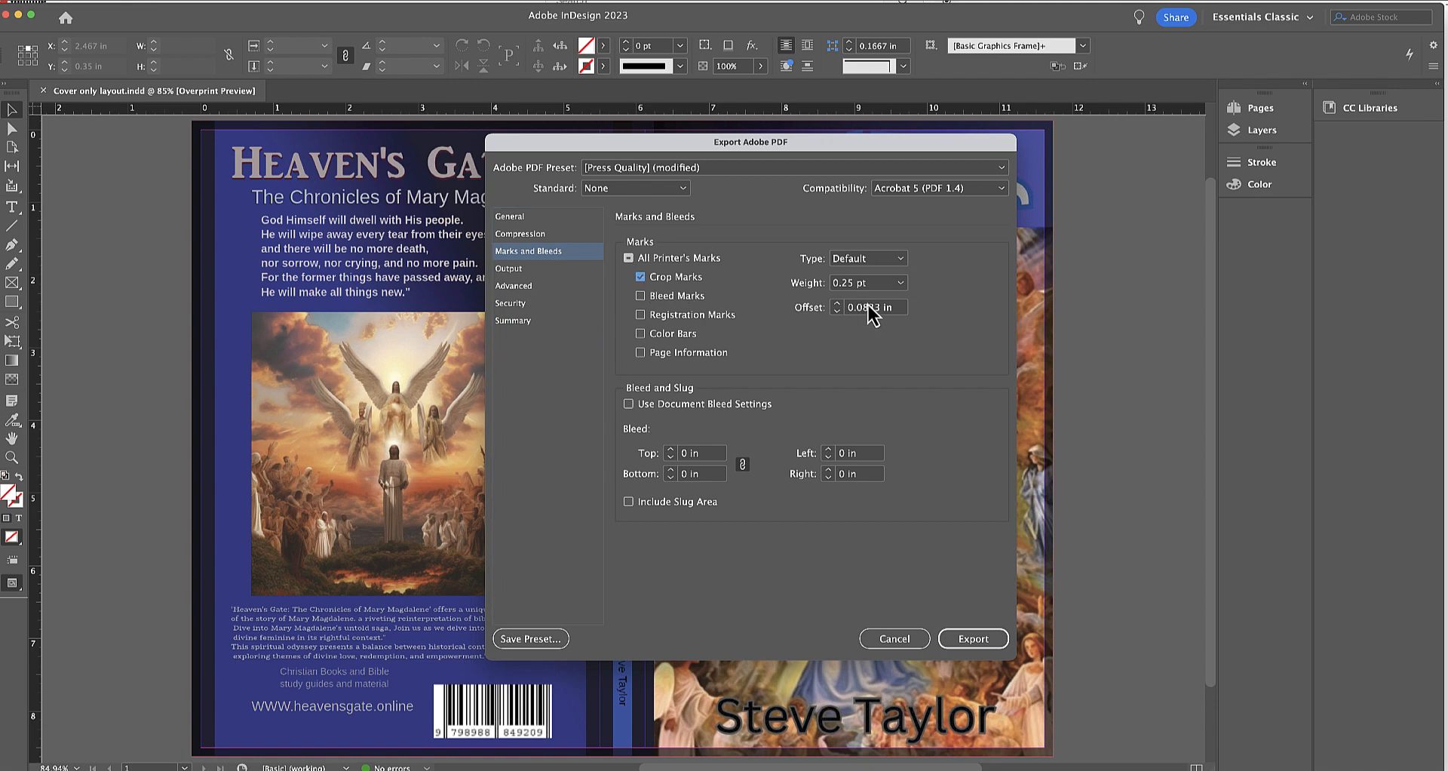
left_click(630, 405)
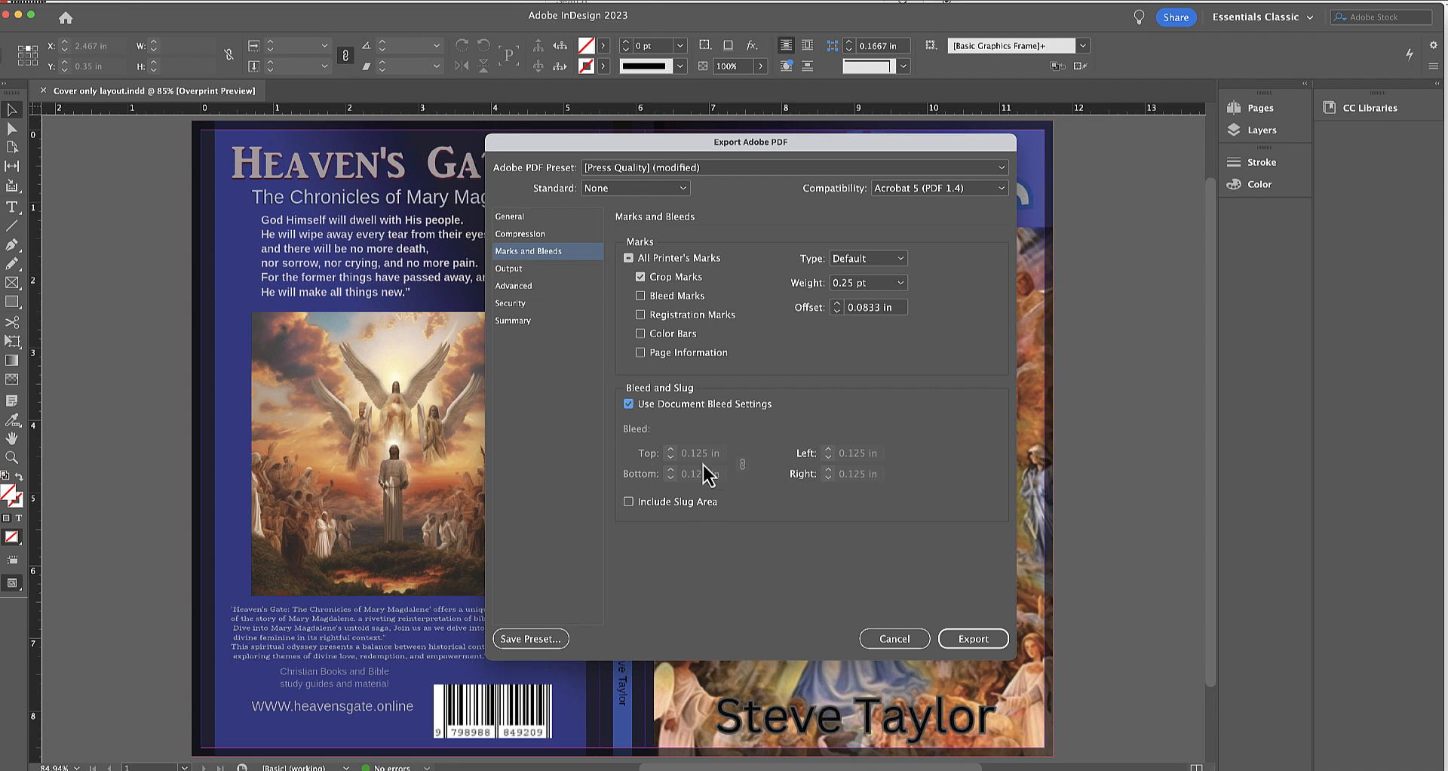
left_click(973, 638)
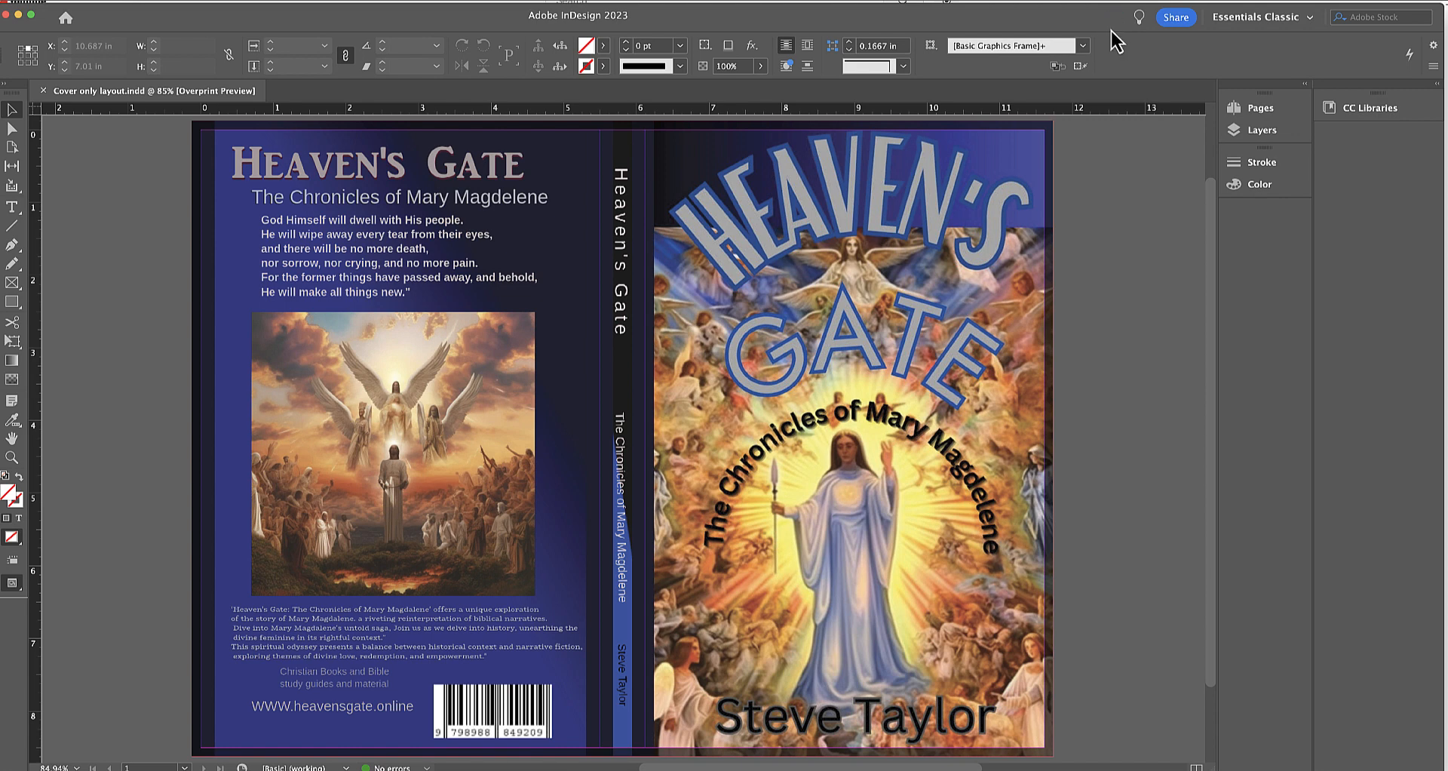
Close the cover document, postpone the PitStop Pro update over the template PDF in Acrobat, and switch back to InDesign.
left_click(7, 14)
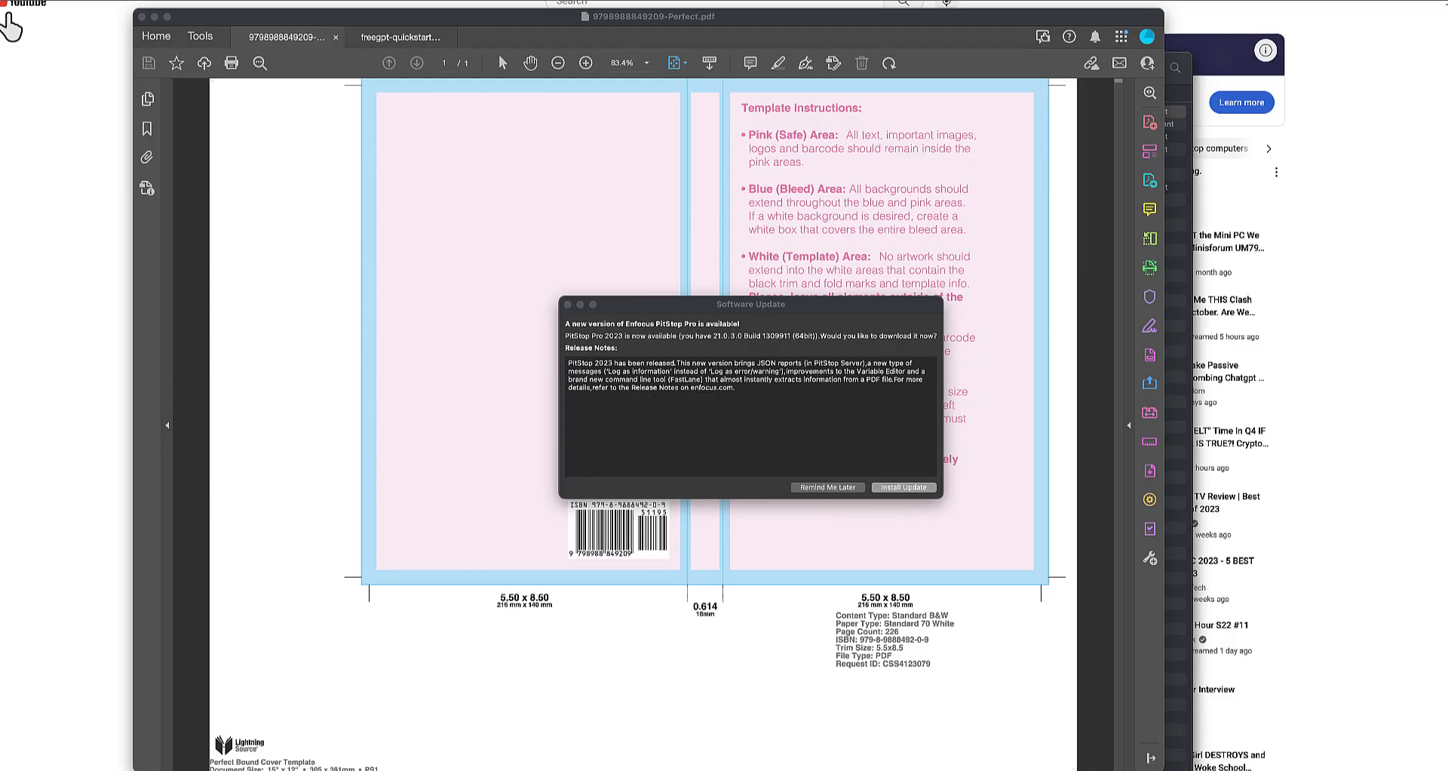
left_click(851, 487)
left_click(816, 487)
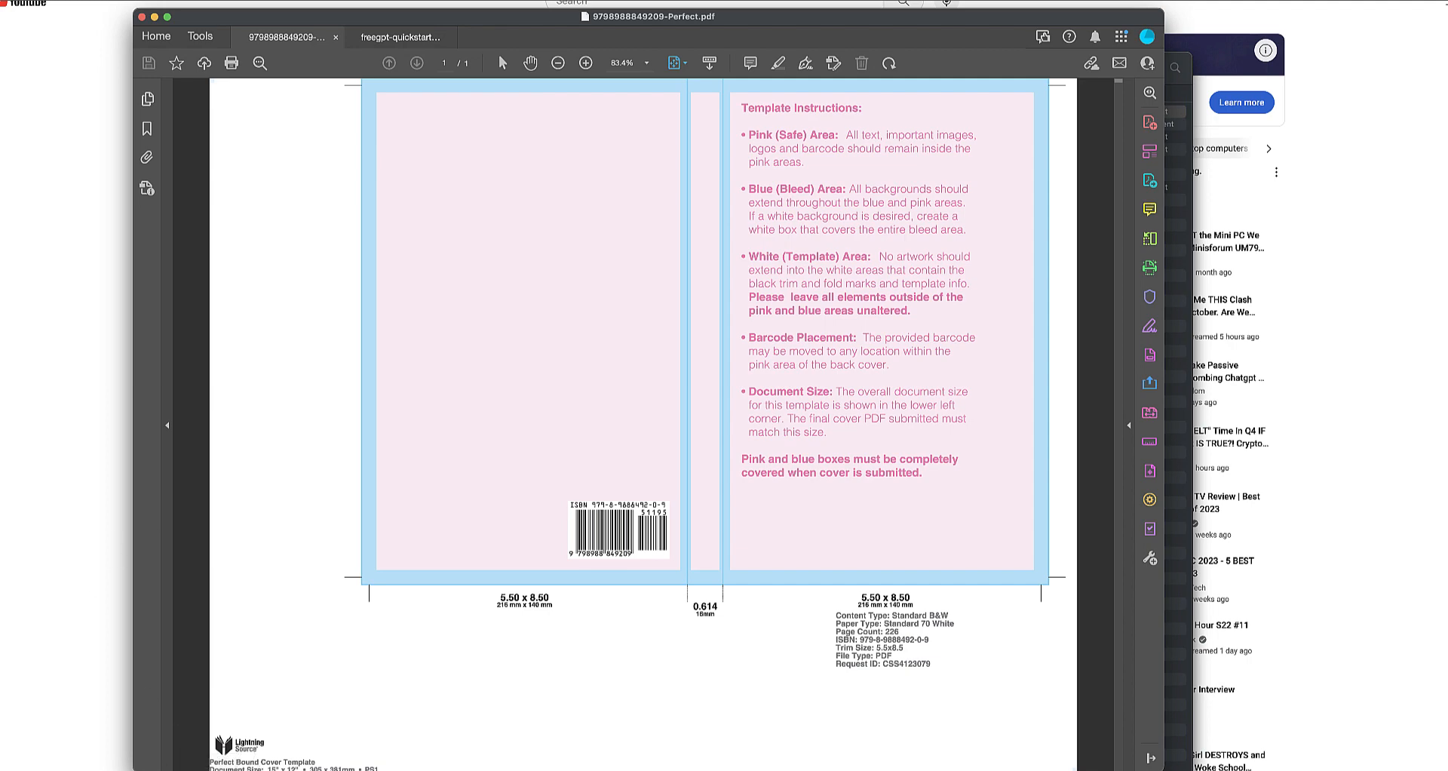
left_click(716, 770)
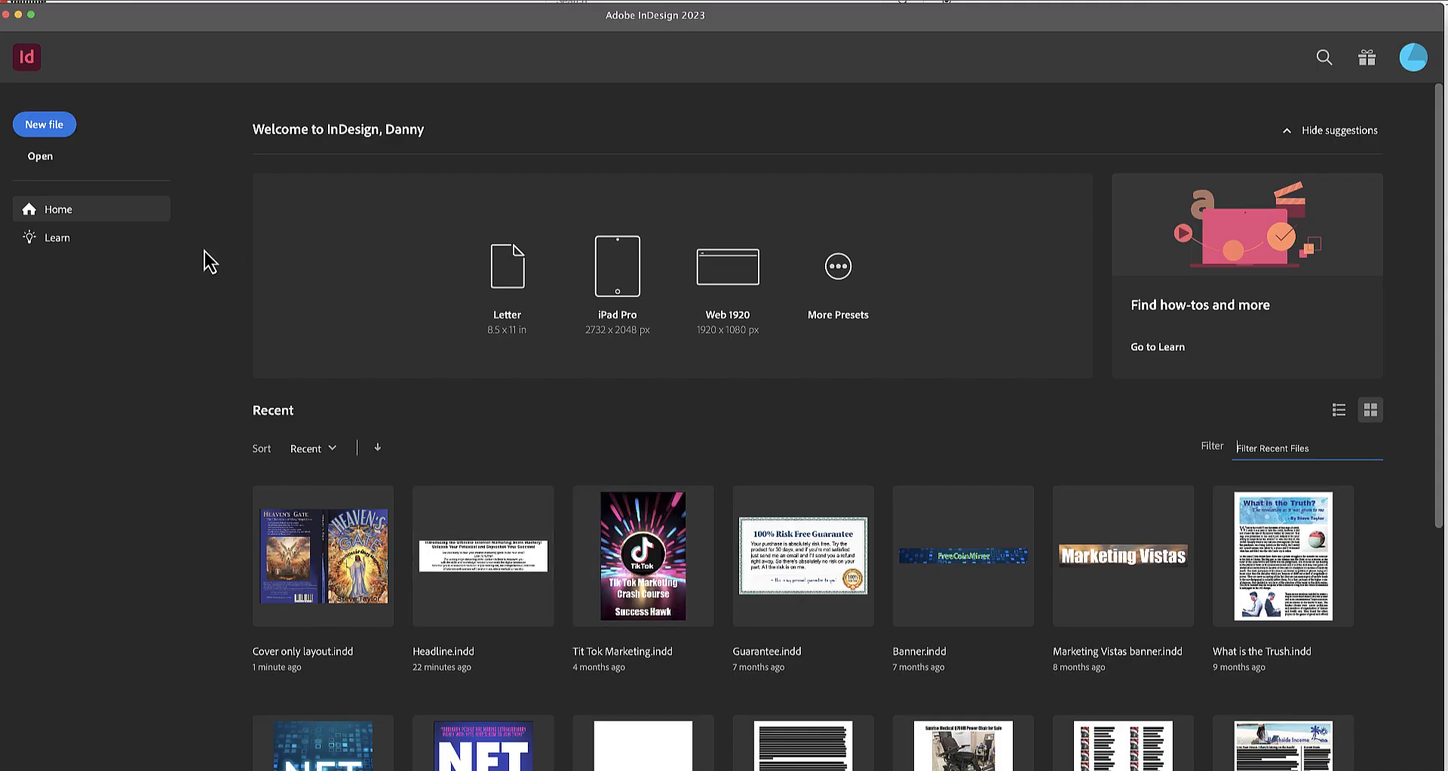
Set up a new document 15 in wide and 12 in high.
left_click(55, 124)
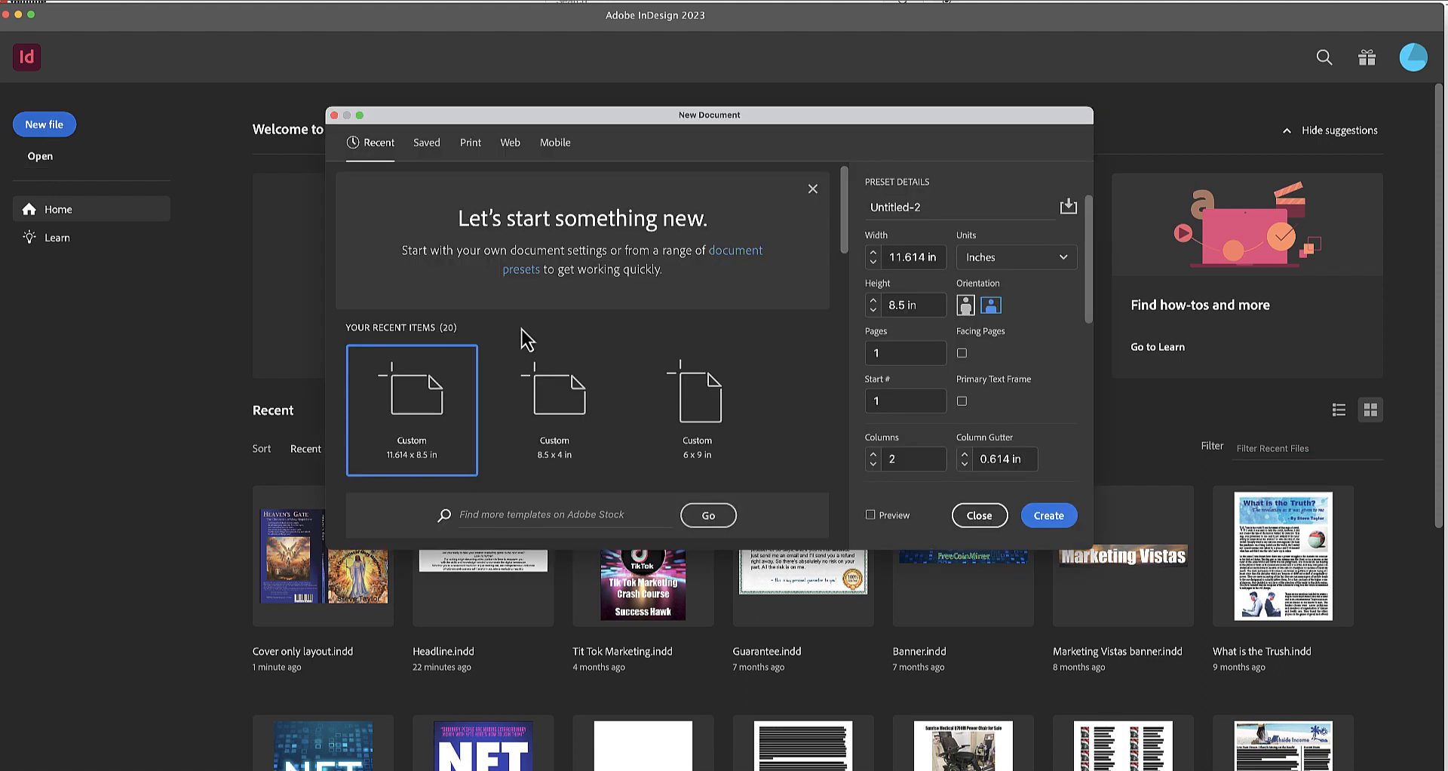
left_click(913, 258)
double_click(912, 258)
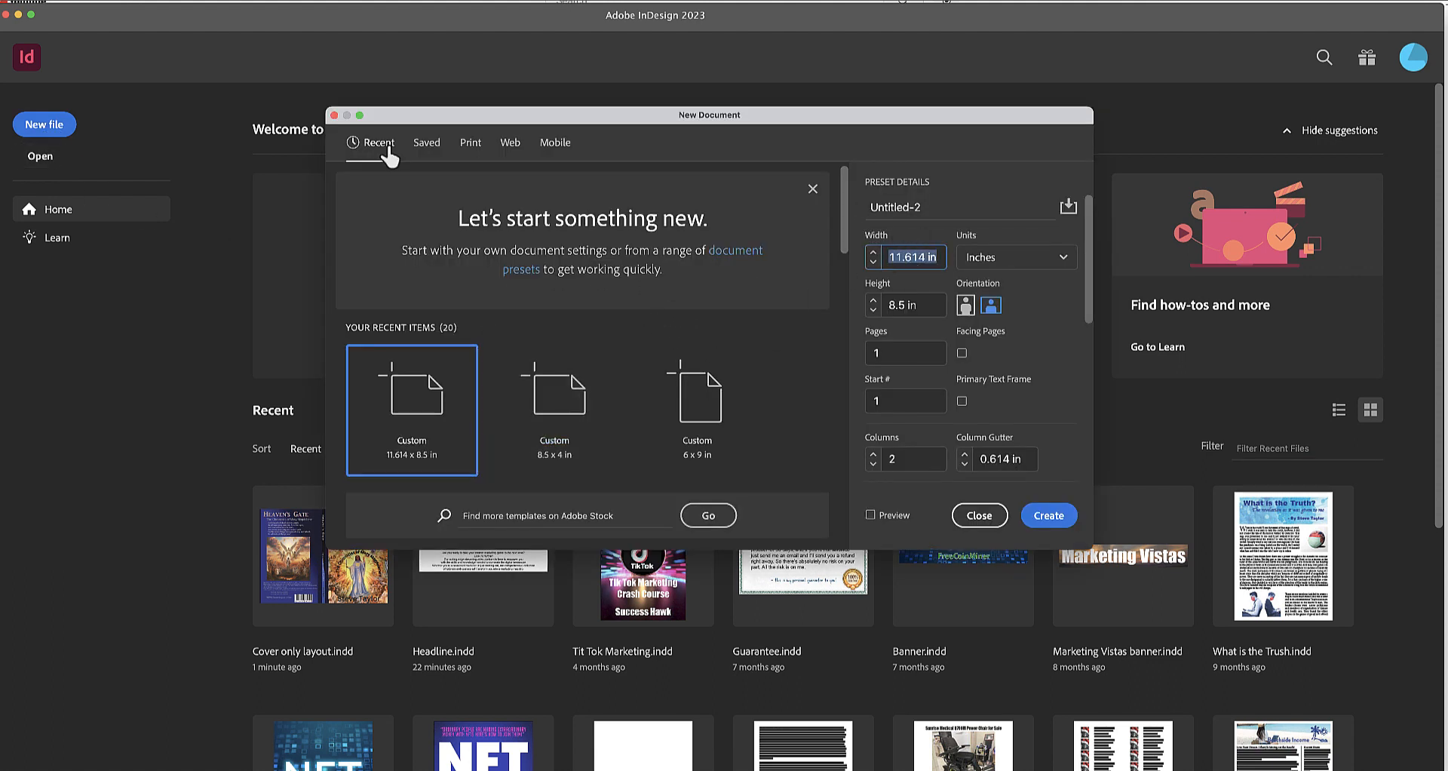
type("15")
key("Tab")
key("Tab")
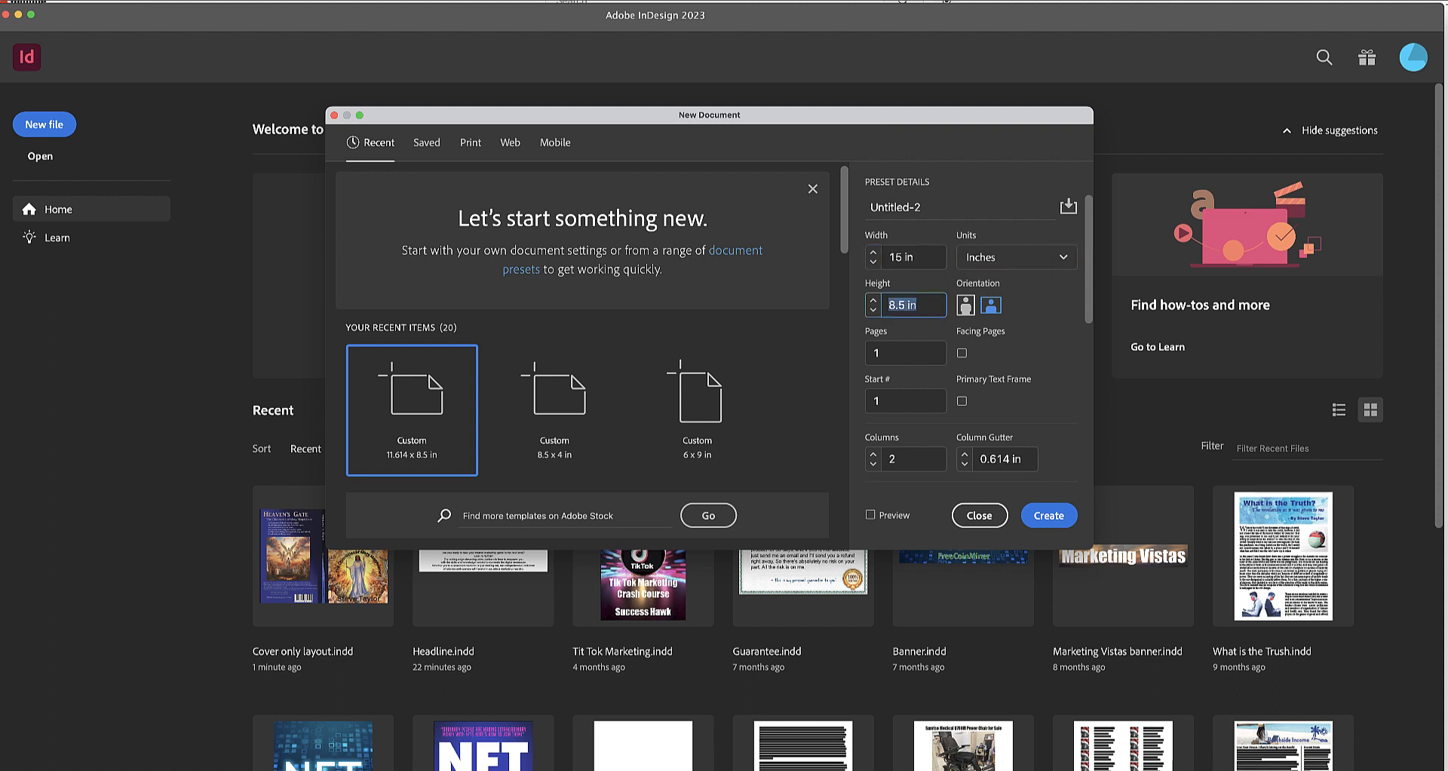
type("12")
key("Tab")
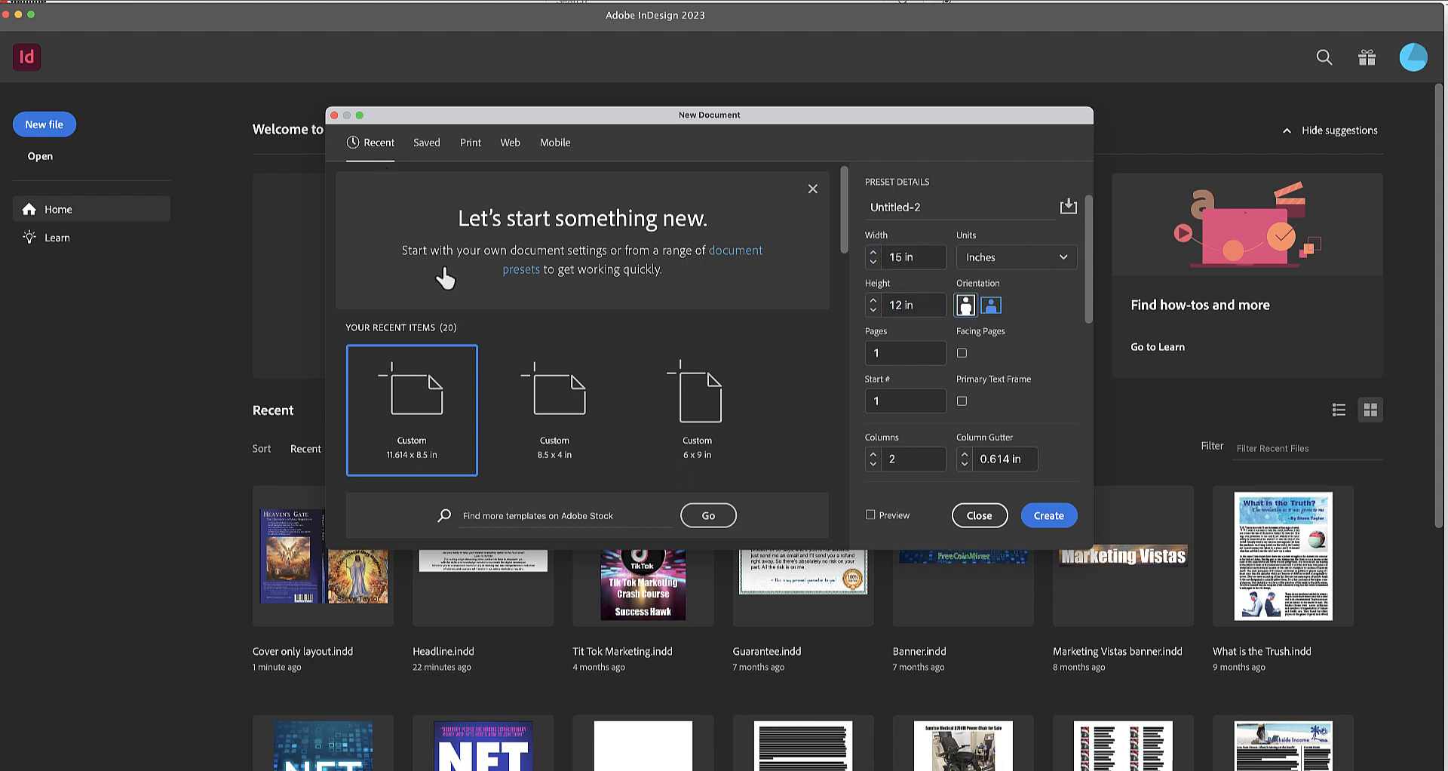
Reduce the new document to one column with 0 in bleed on all sides and create it.
left_click(873, 464)
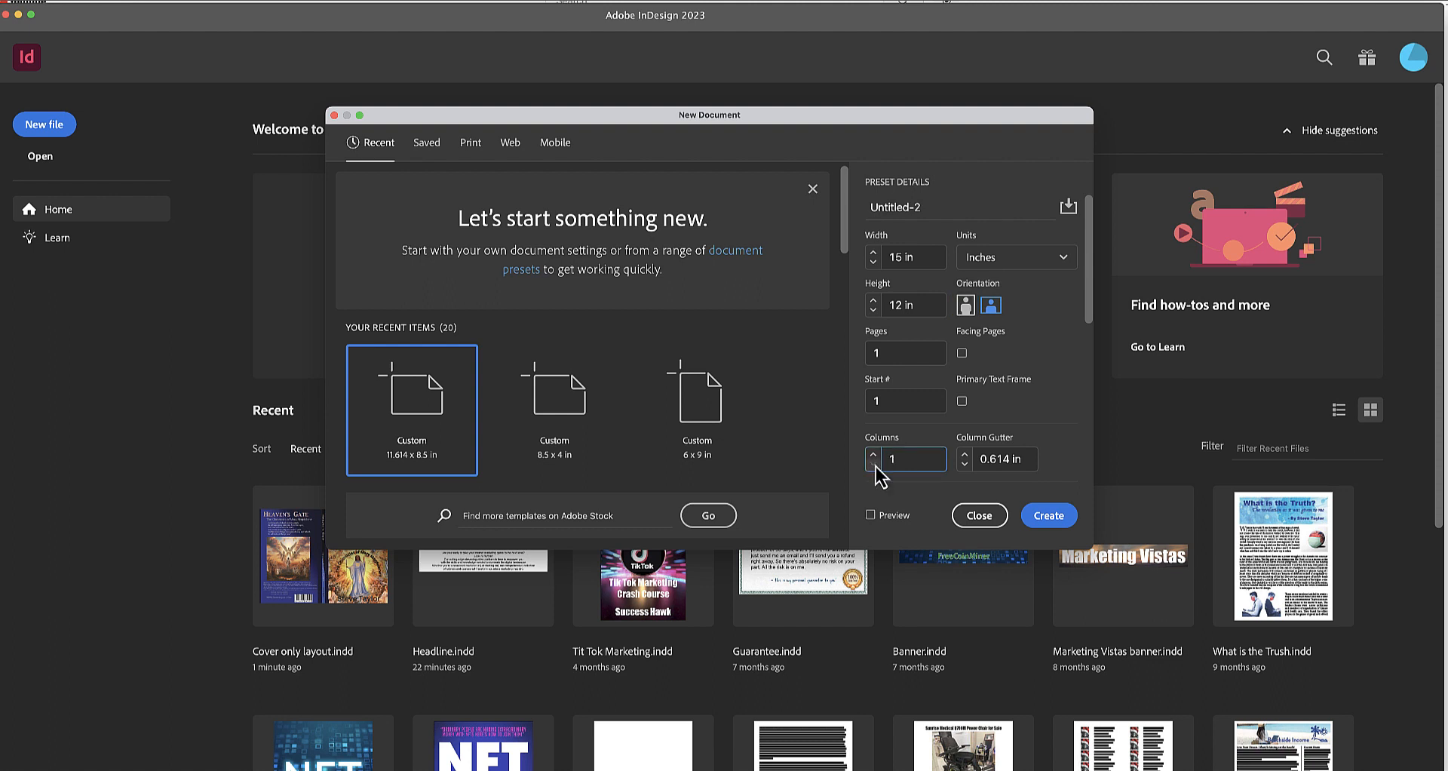
scroll(934, 447, "down", 5)
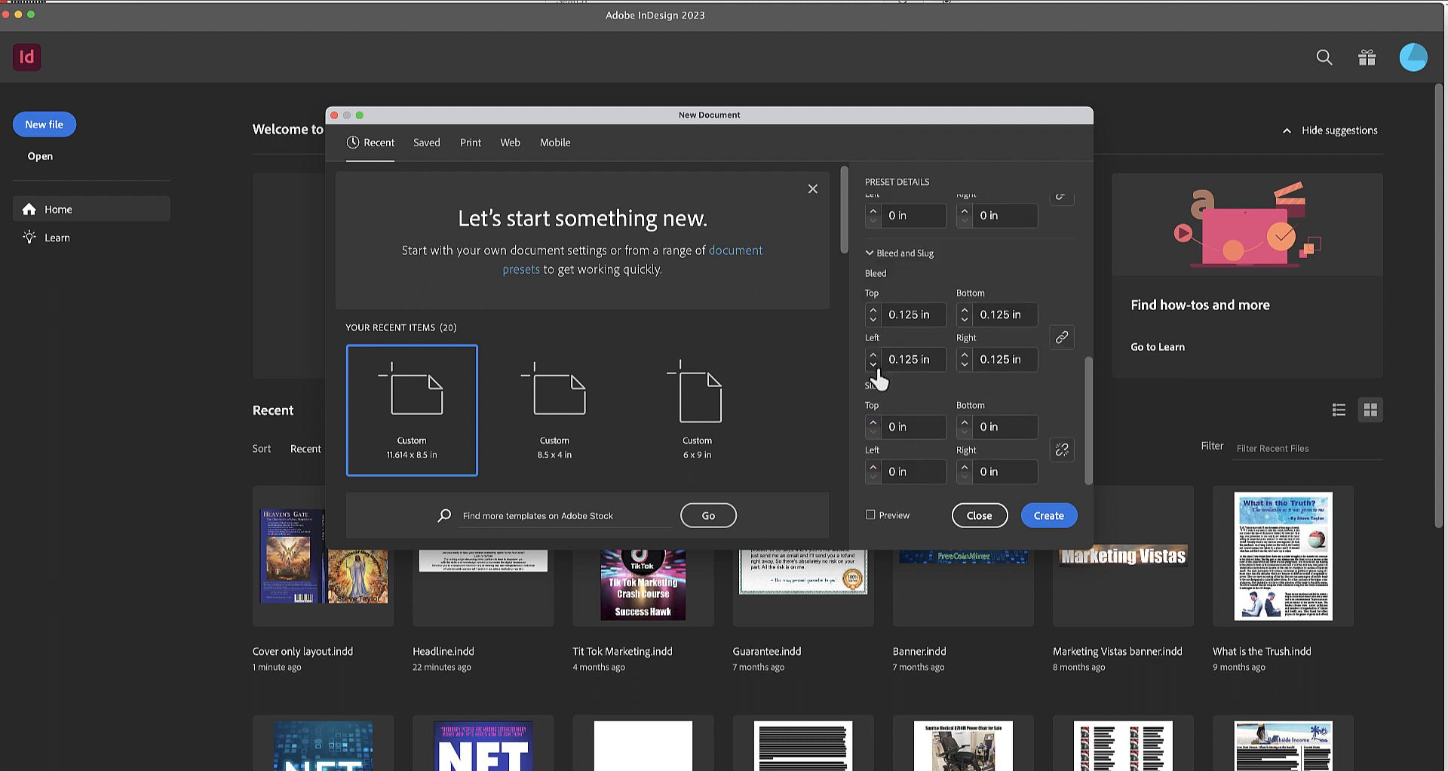
left_click(875, 321)
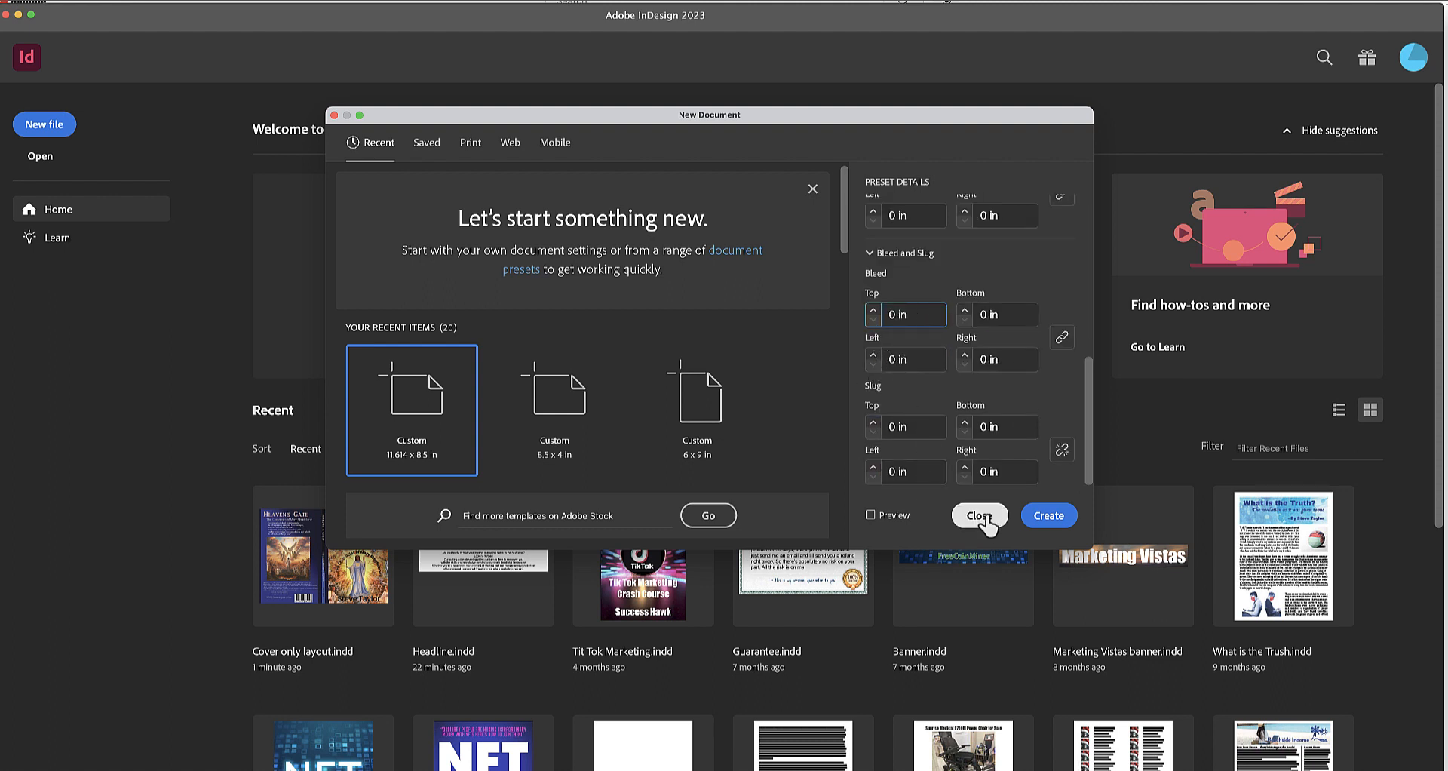
left_click(1046, 515)
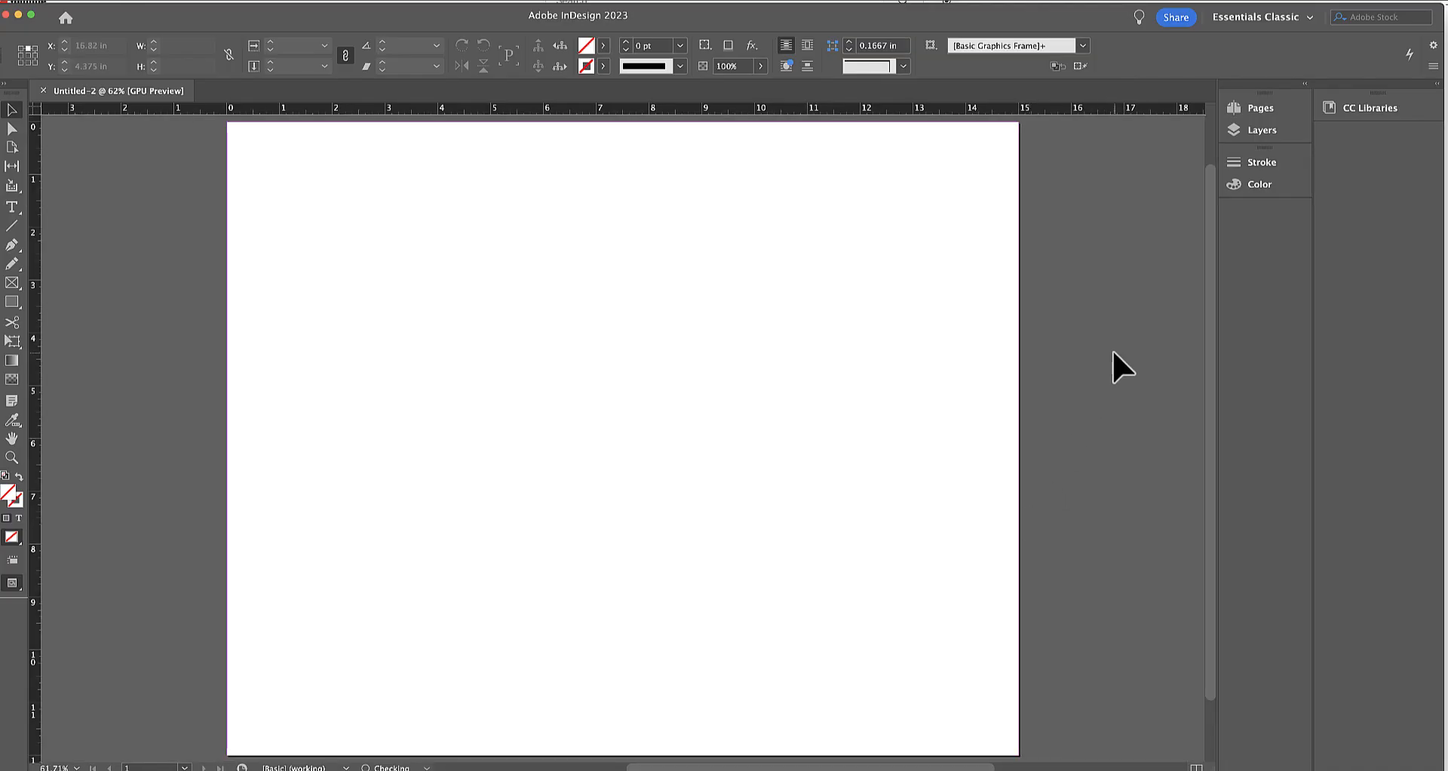
Rename the document's only layer as FPO.
left_click(1263, 131)
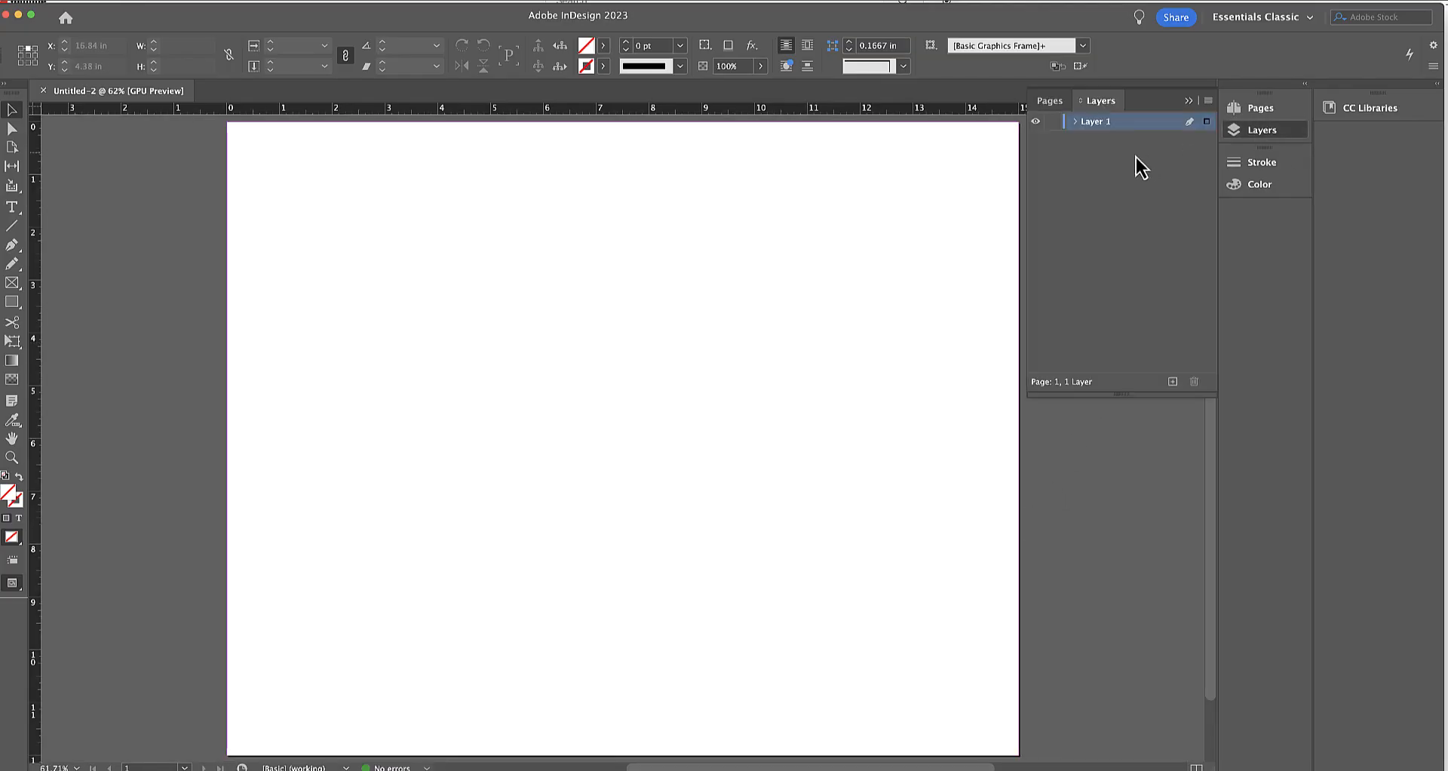
double_click(1095, 122)
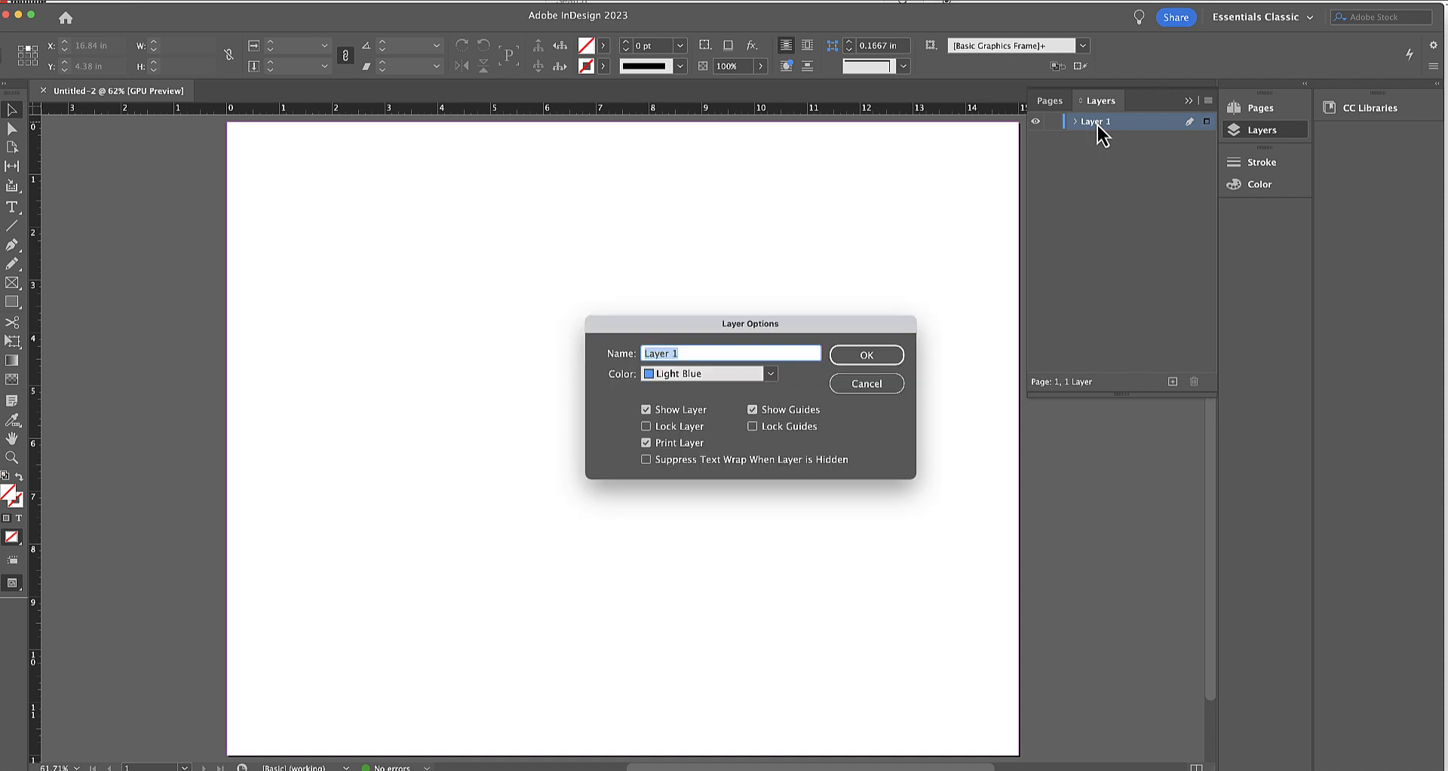
type("FPO")
key("Return")
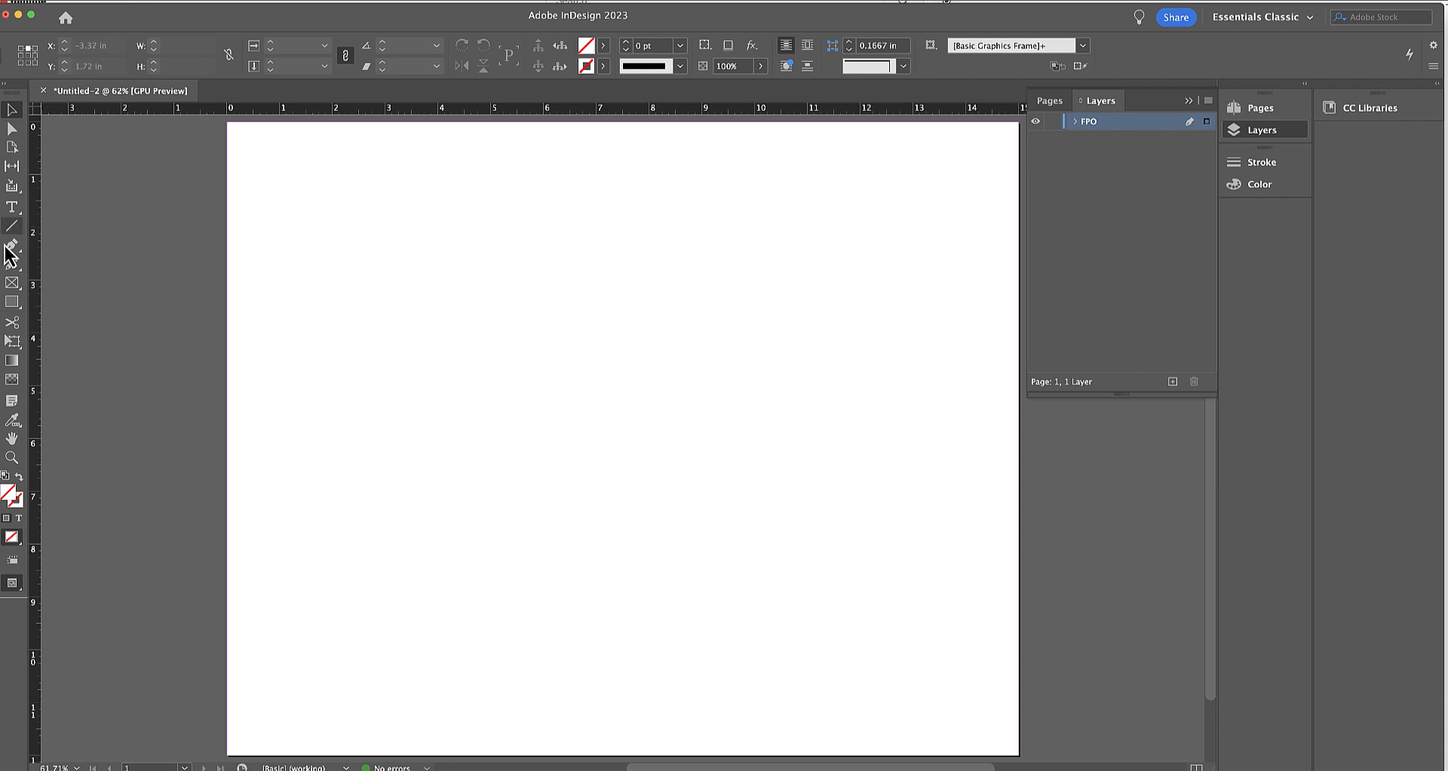
Create a rectangular graphic frame 15 in wide and 12 in high on the FPO layer.
left_click(12, 283)
left_click(276, 166)
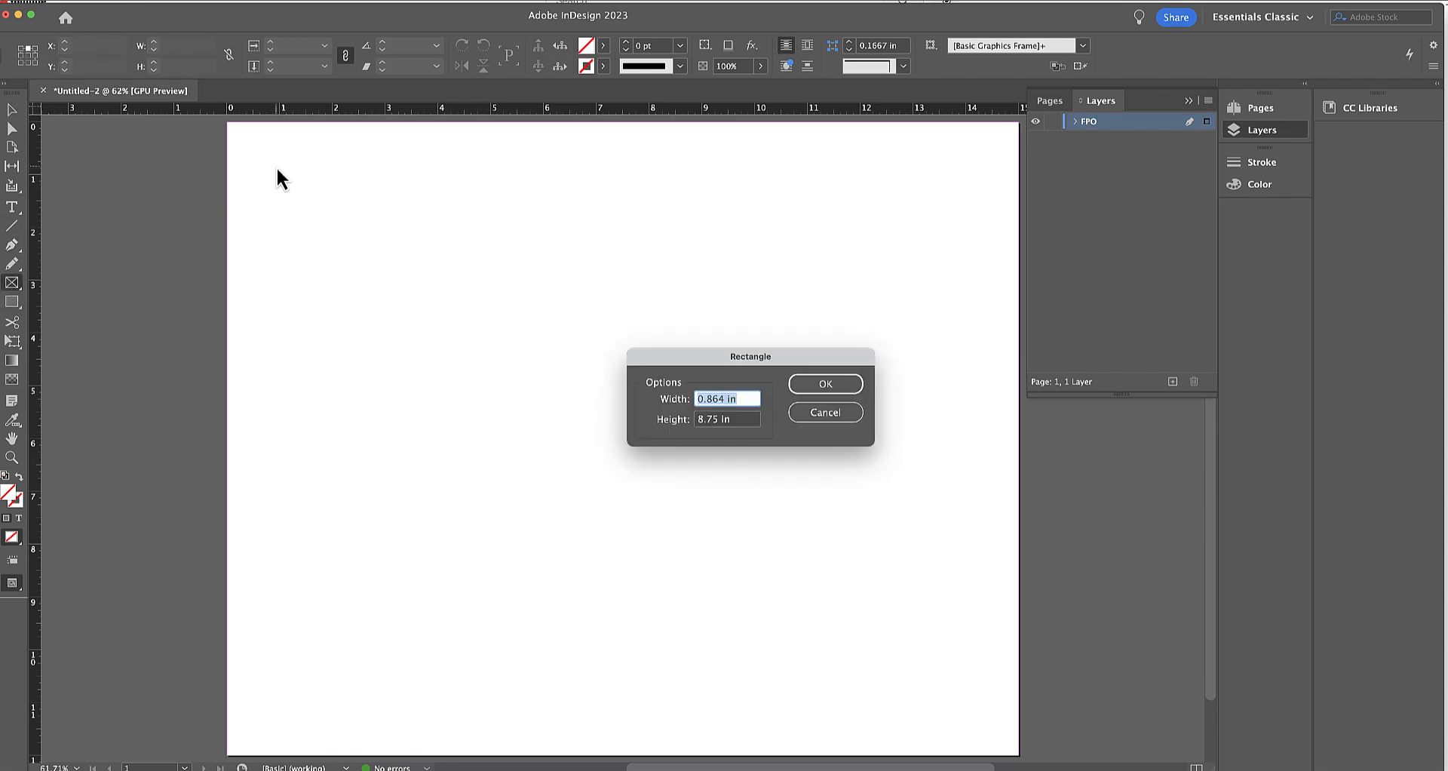
type("15")
key("Tab")
type("12")
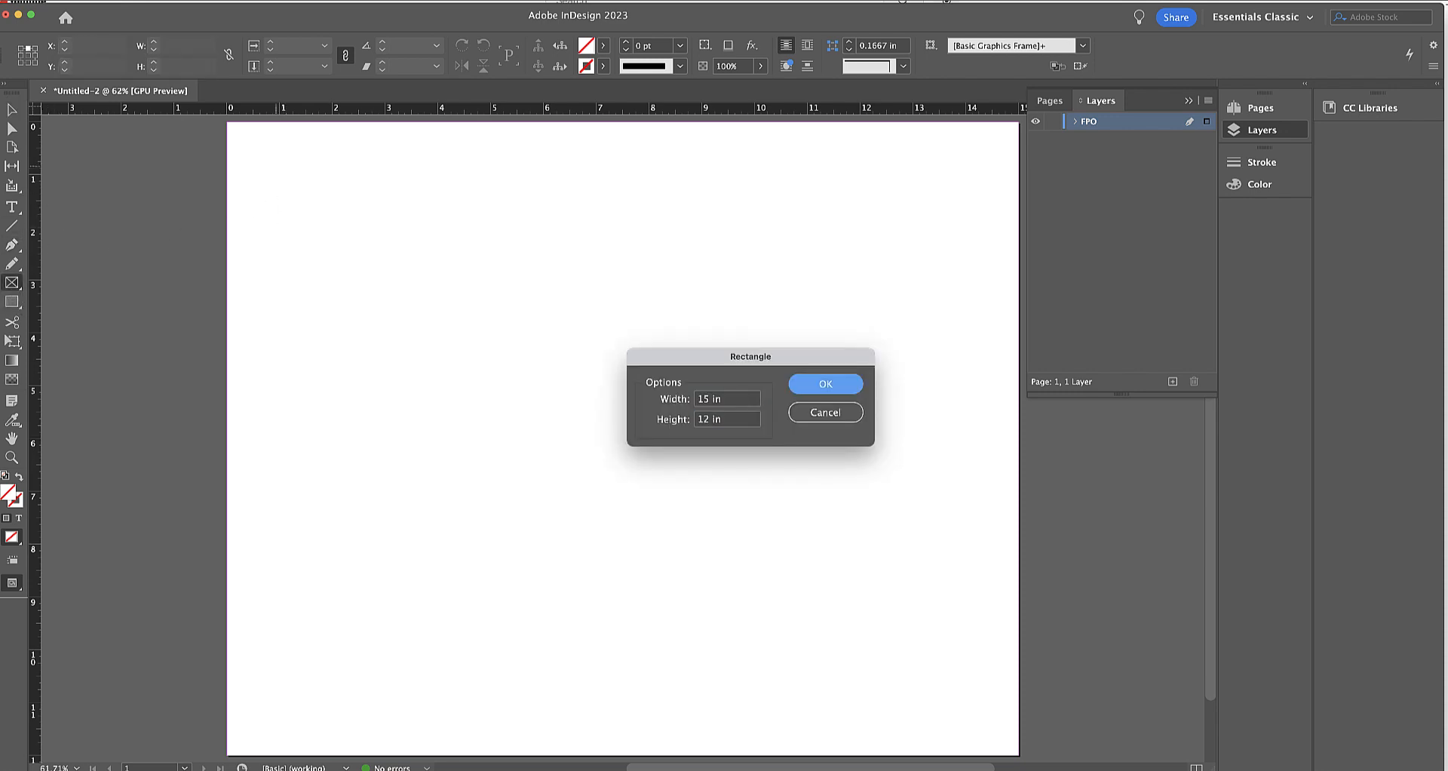
key("Tab")
left_click(829, 383)
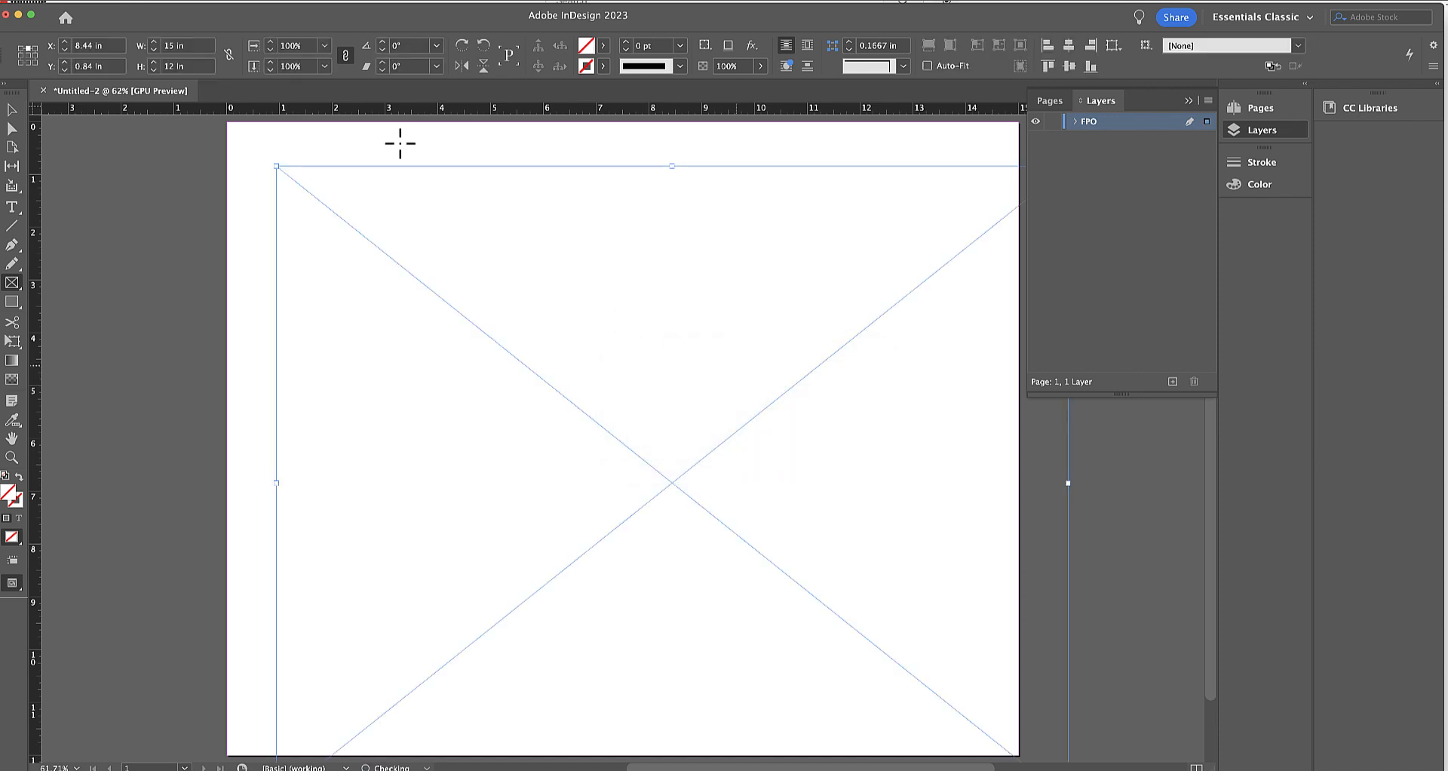
Center the frame on the page vertically and horizontally with the AlignToPage script.
left_click(344, 55)
left_click(308, 1)
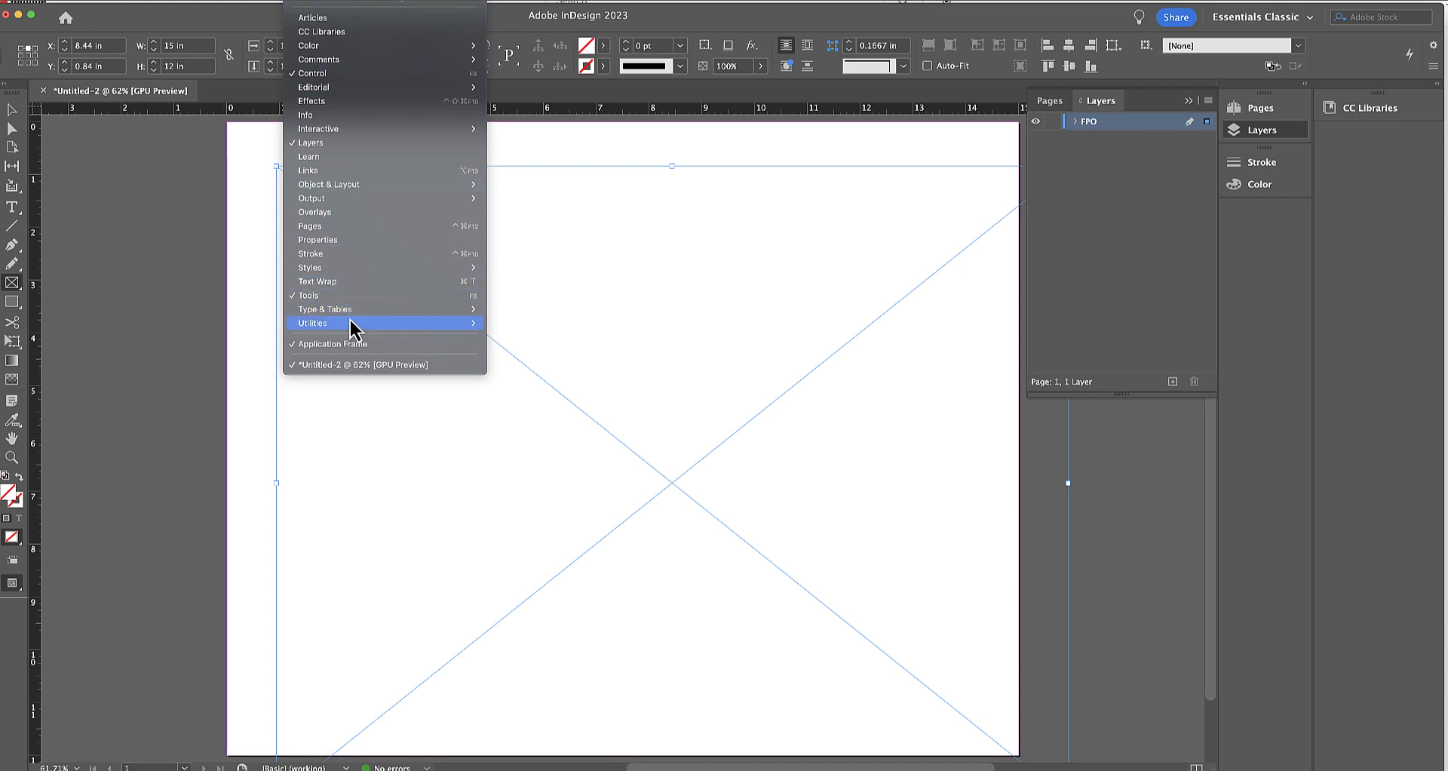
mouse_move(392, 325)
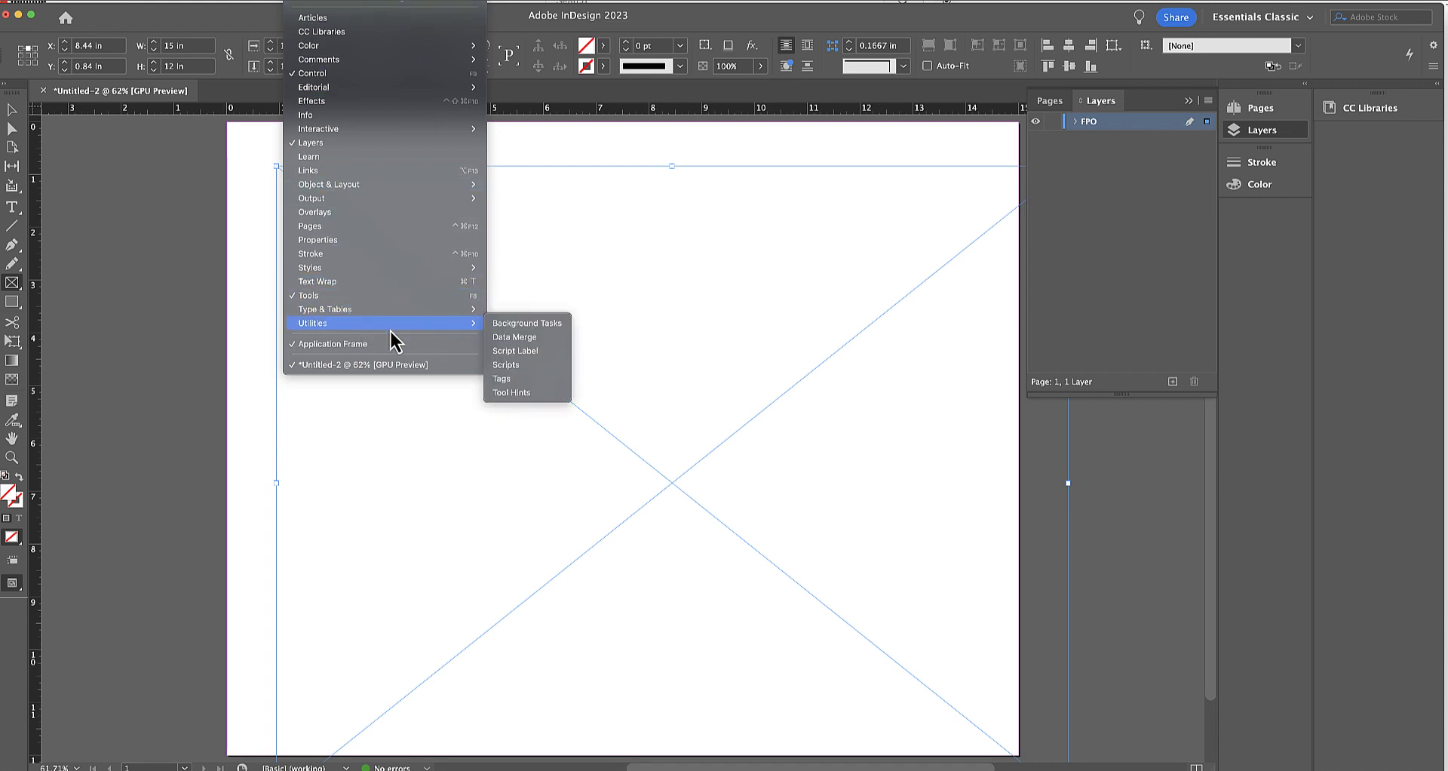
left_click(509, 365)
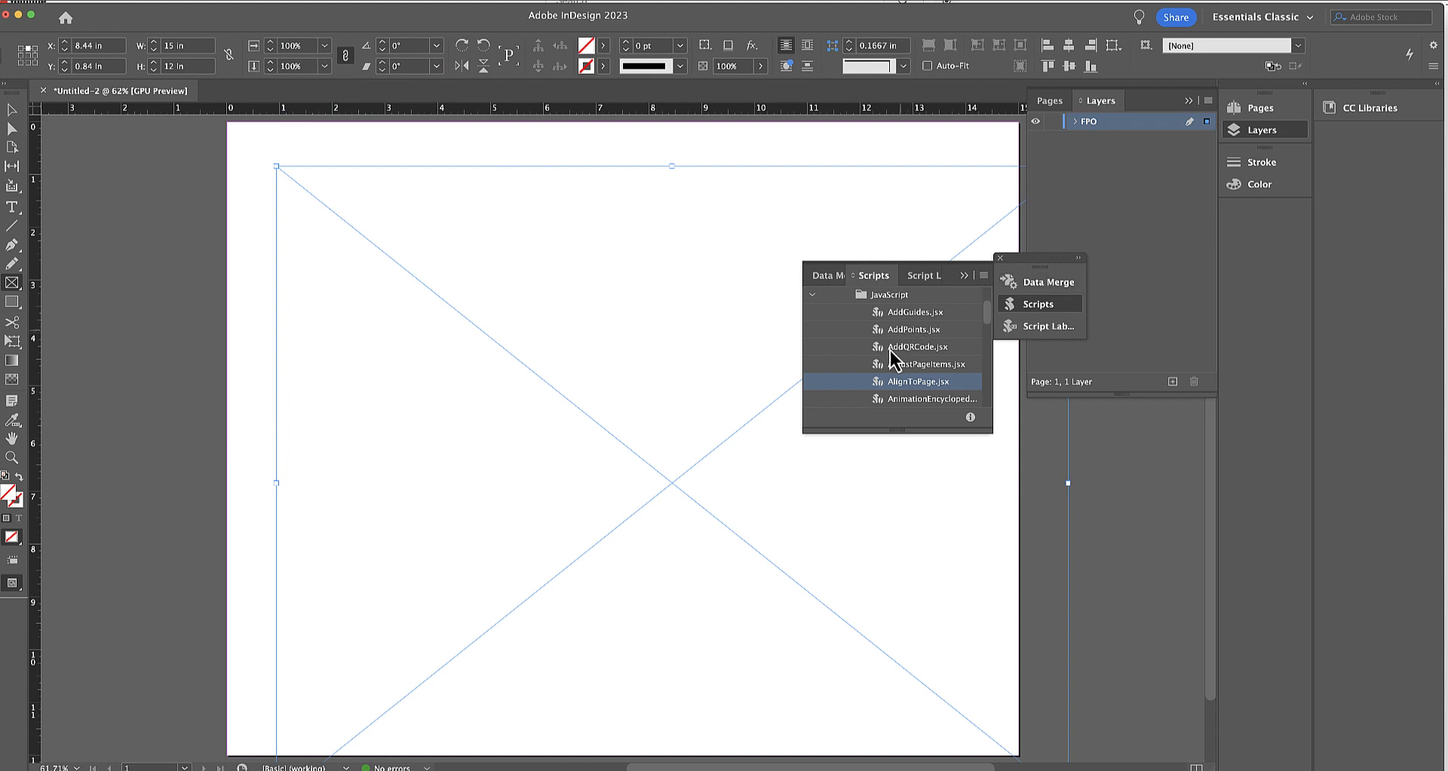
double_click(935, 382)
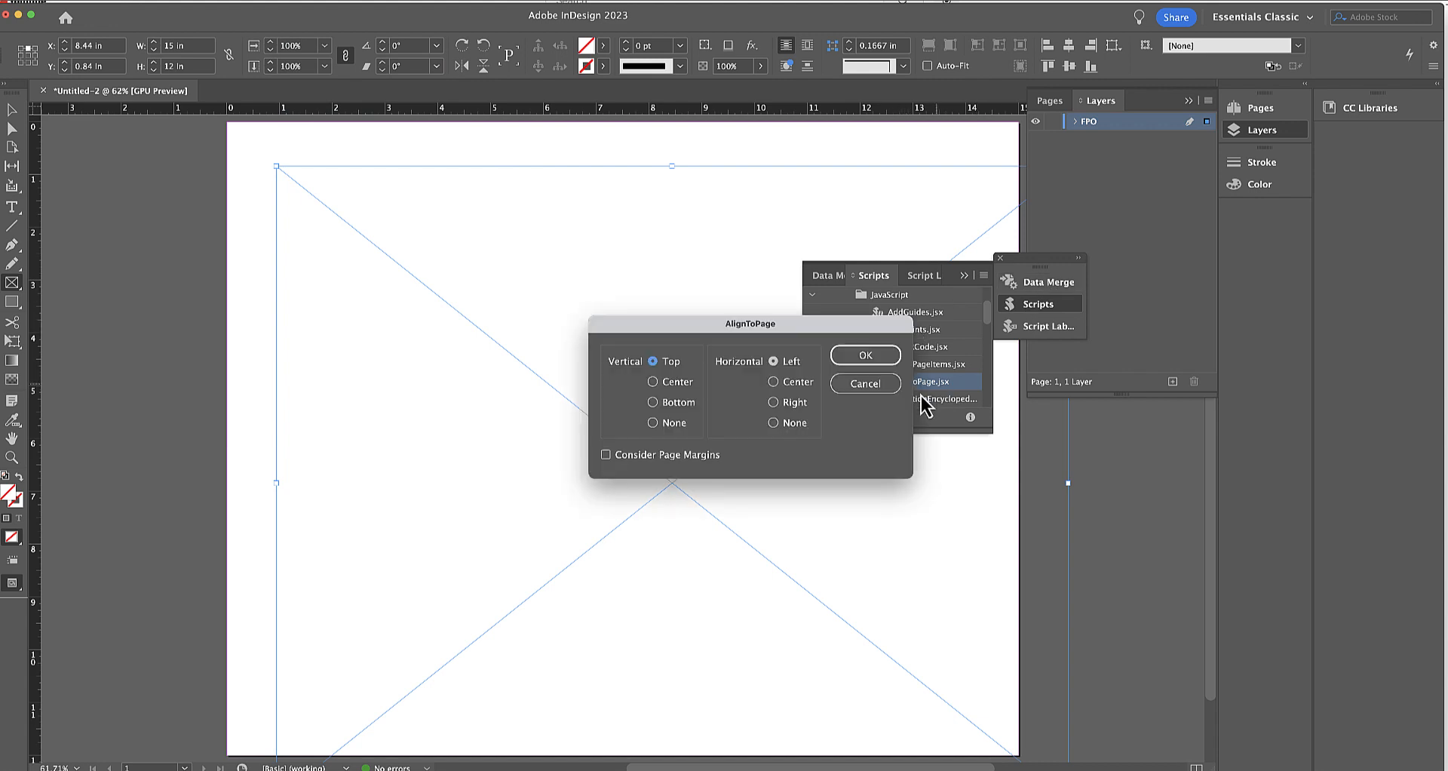
left_click(676, 382)
left_click(812, 384)
left_click(865, 356)
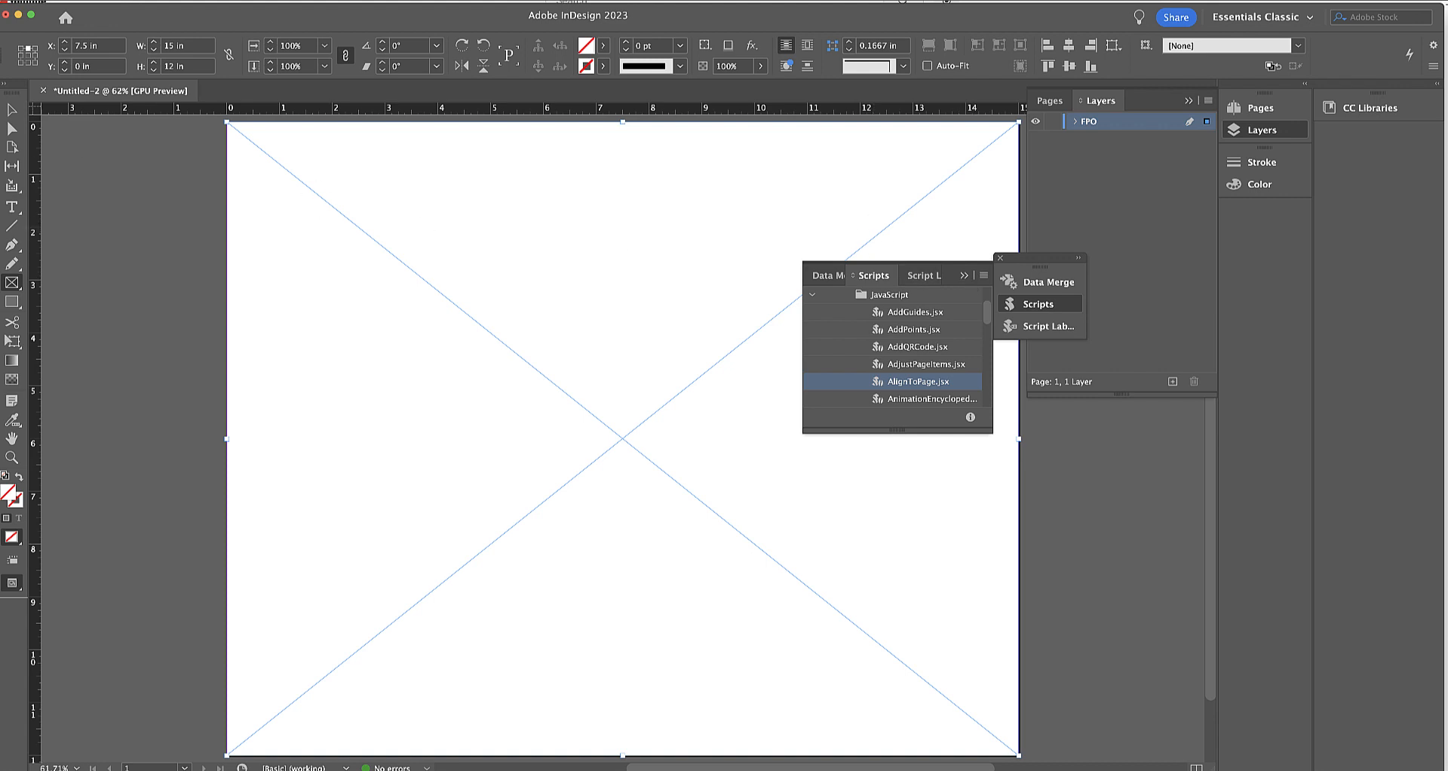
left_click(11, 113)
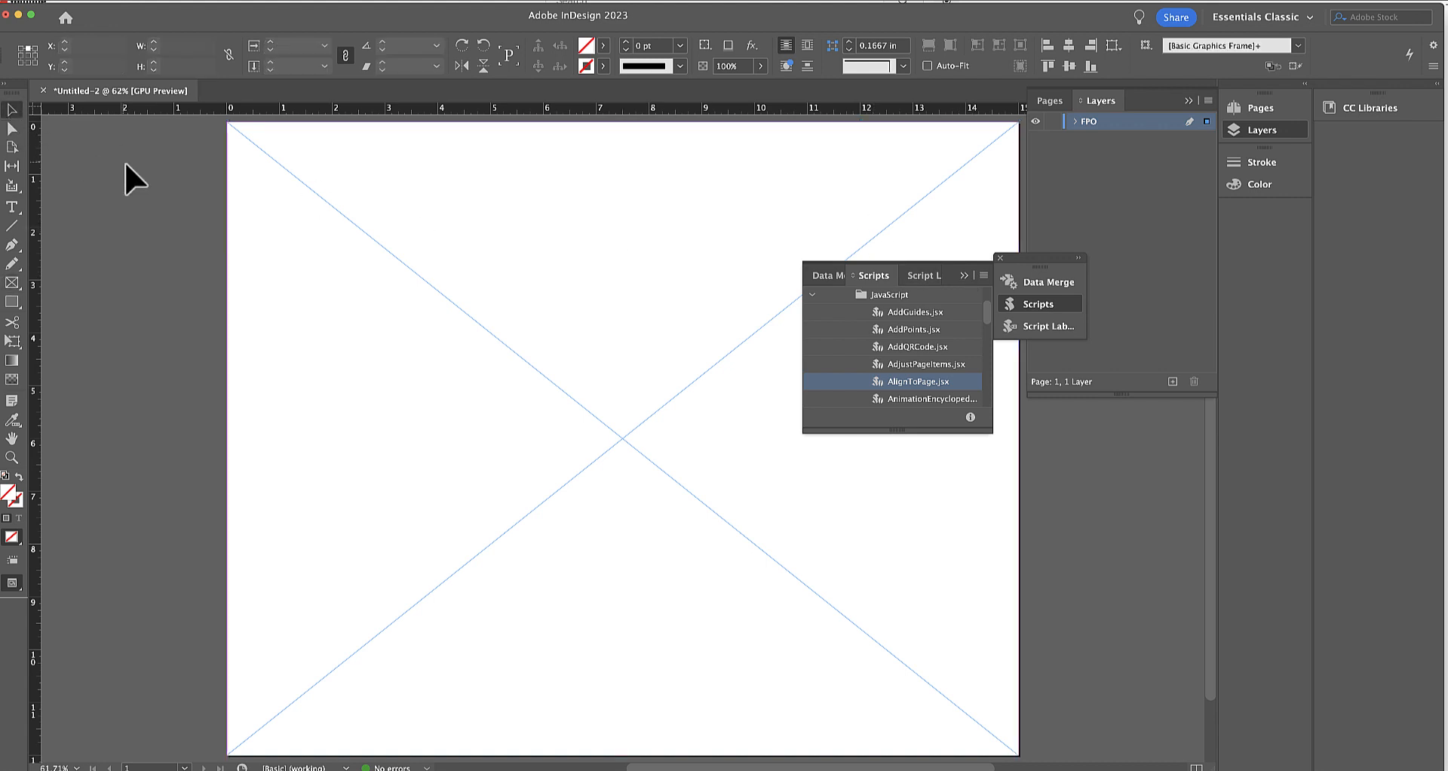
left_click(972, 277)
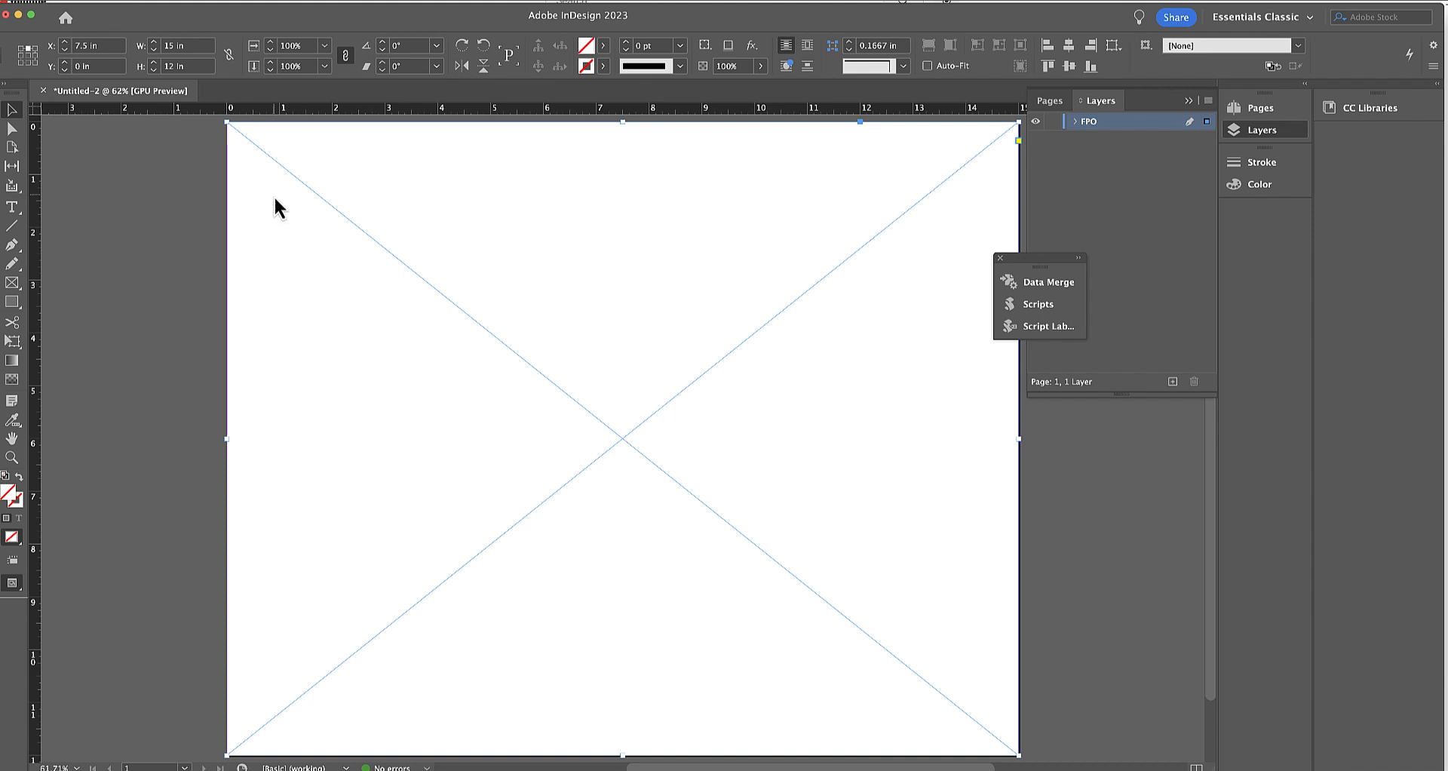
key("super+d")
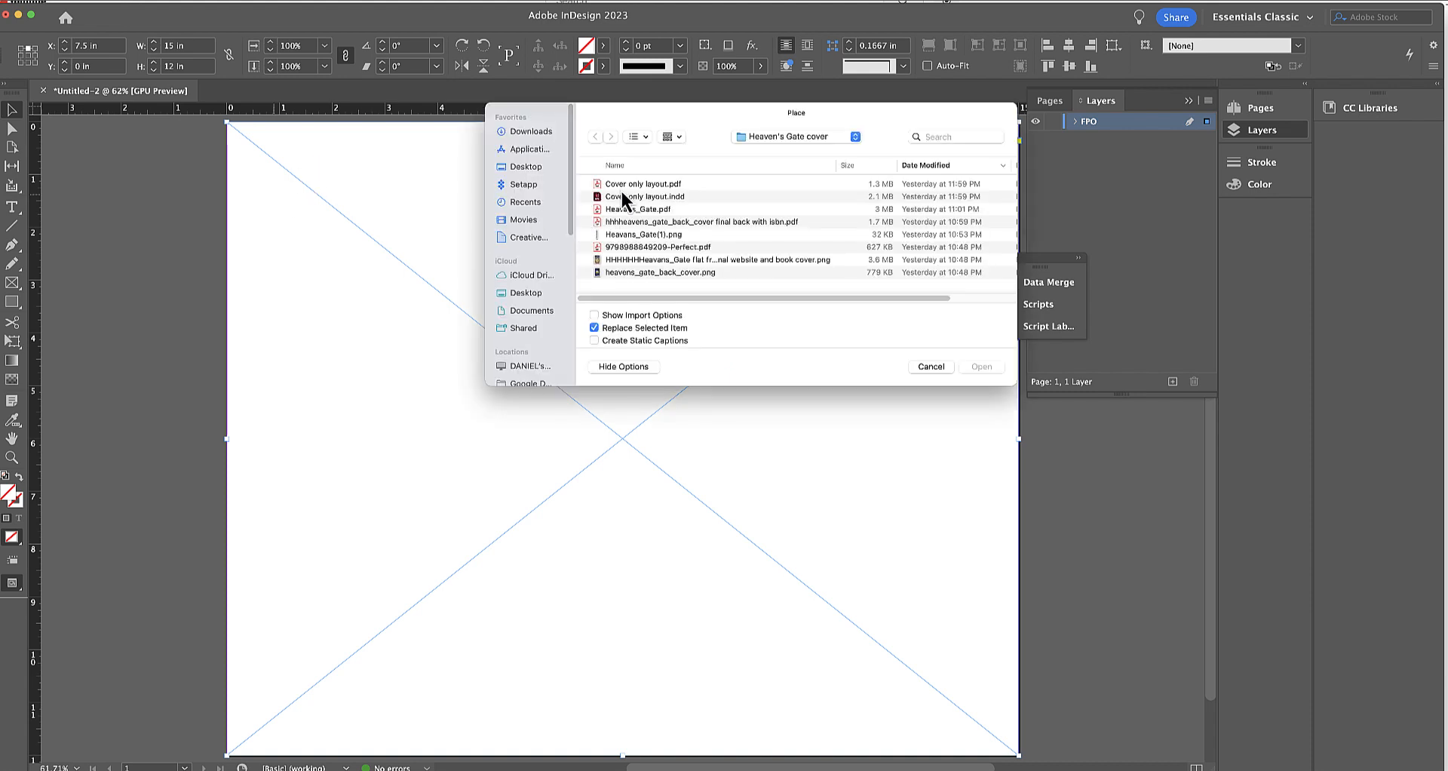
double_click(632, 247)
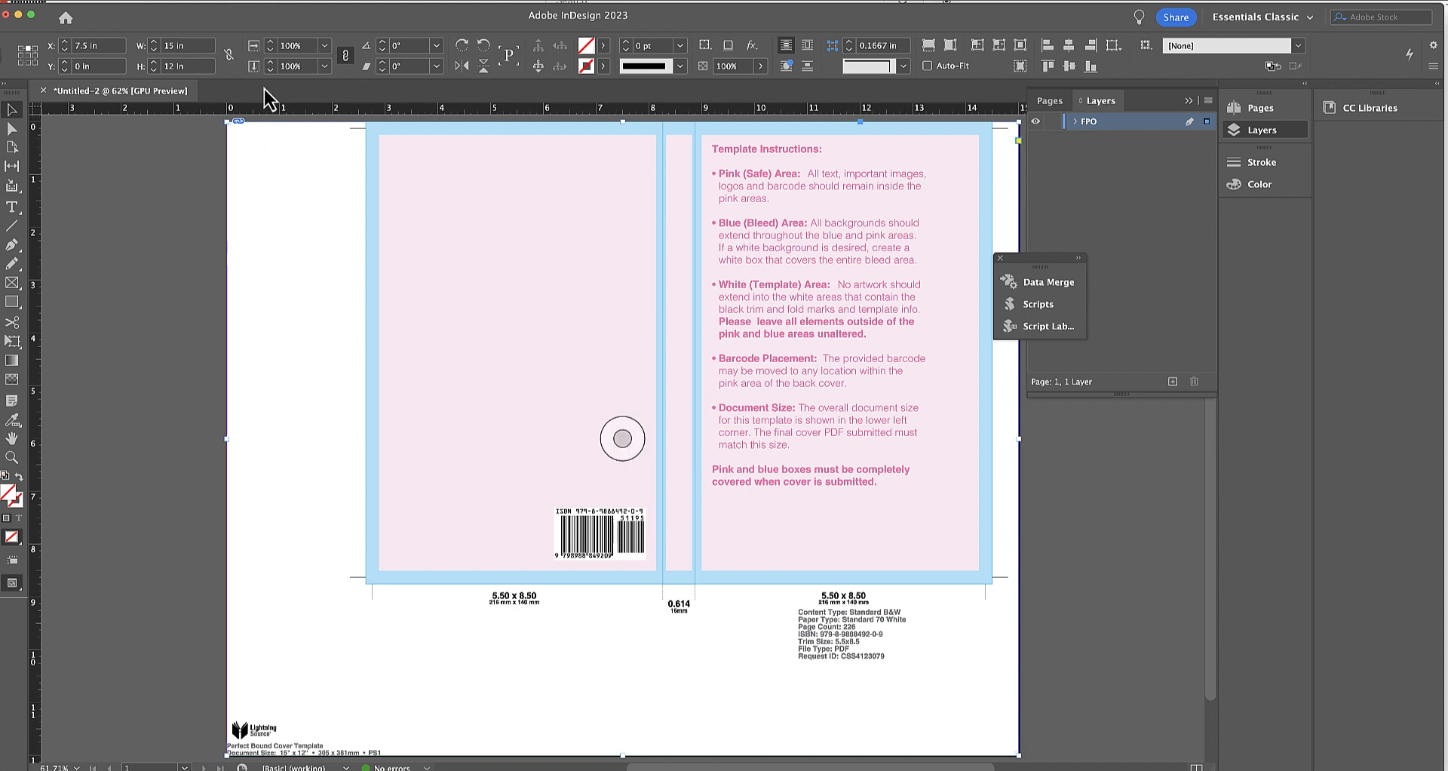
Set the placed template's opacity to 50% in the Effects settings.
left_click(308, 1)
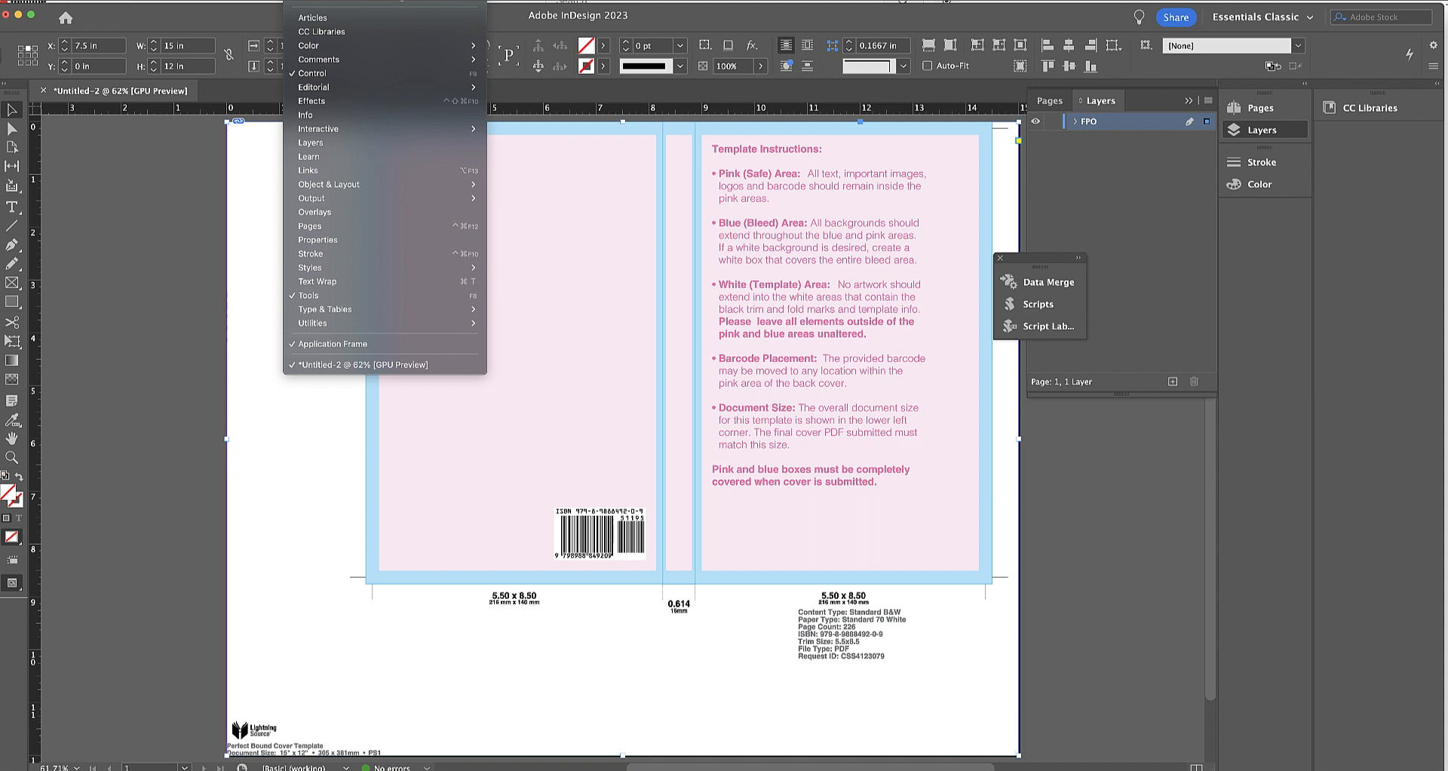
left_click(304, 102)
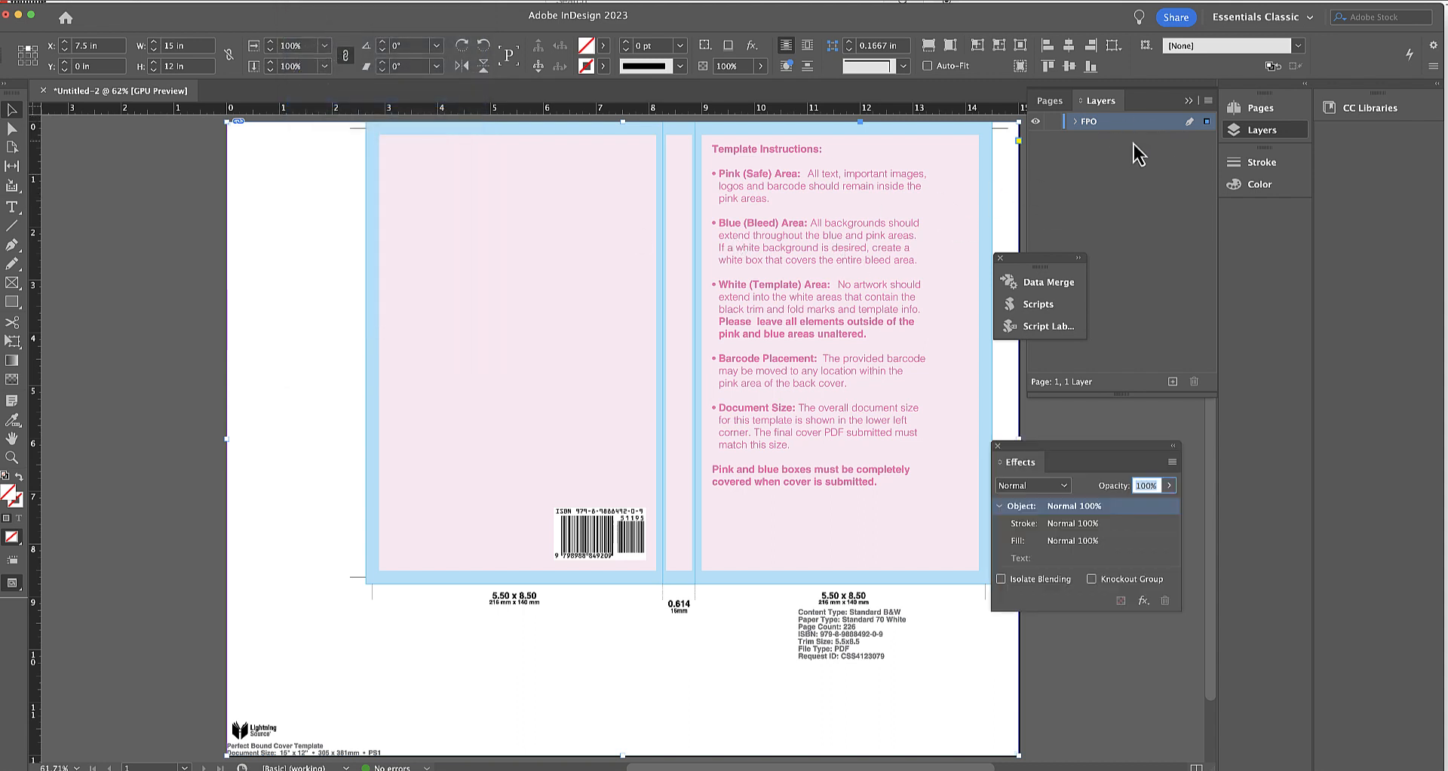
type("50")
key("Return")
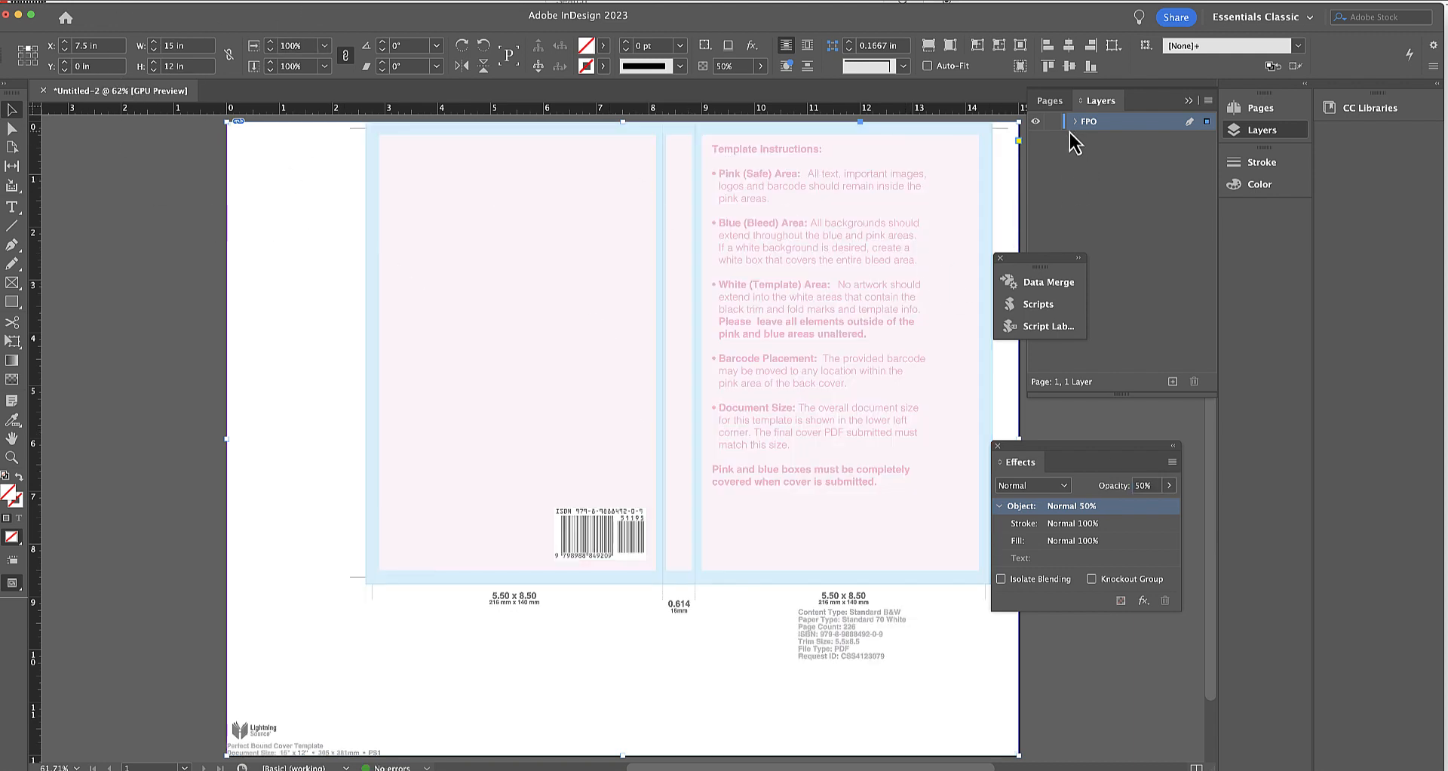
Lock the FPO layer and add a new layer named Artwork above it.
left_click(1088, 147)
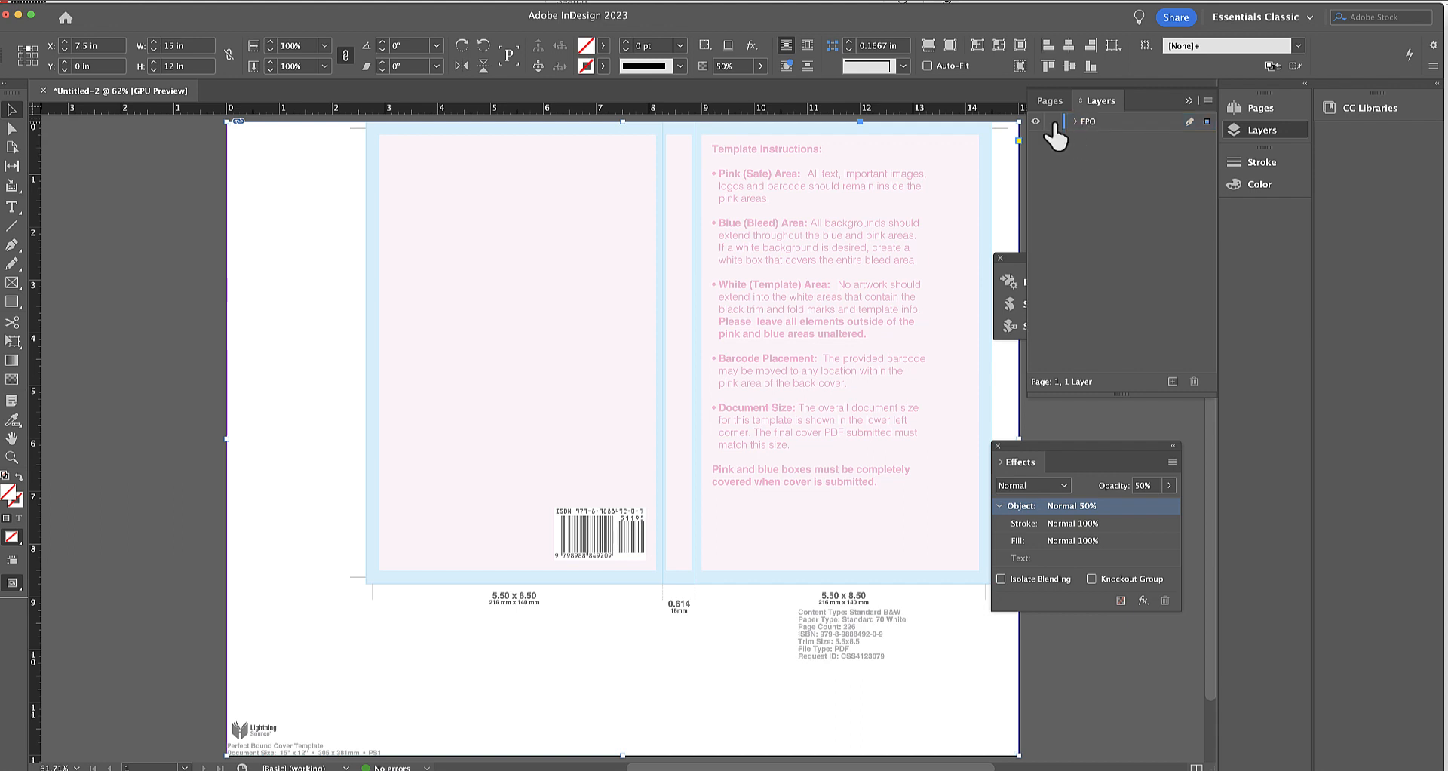
left_click(1054, 123)
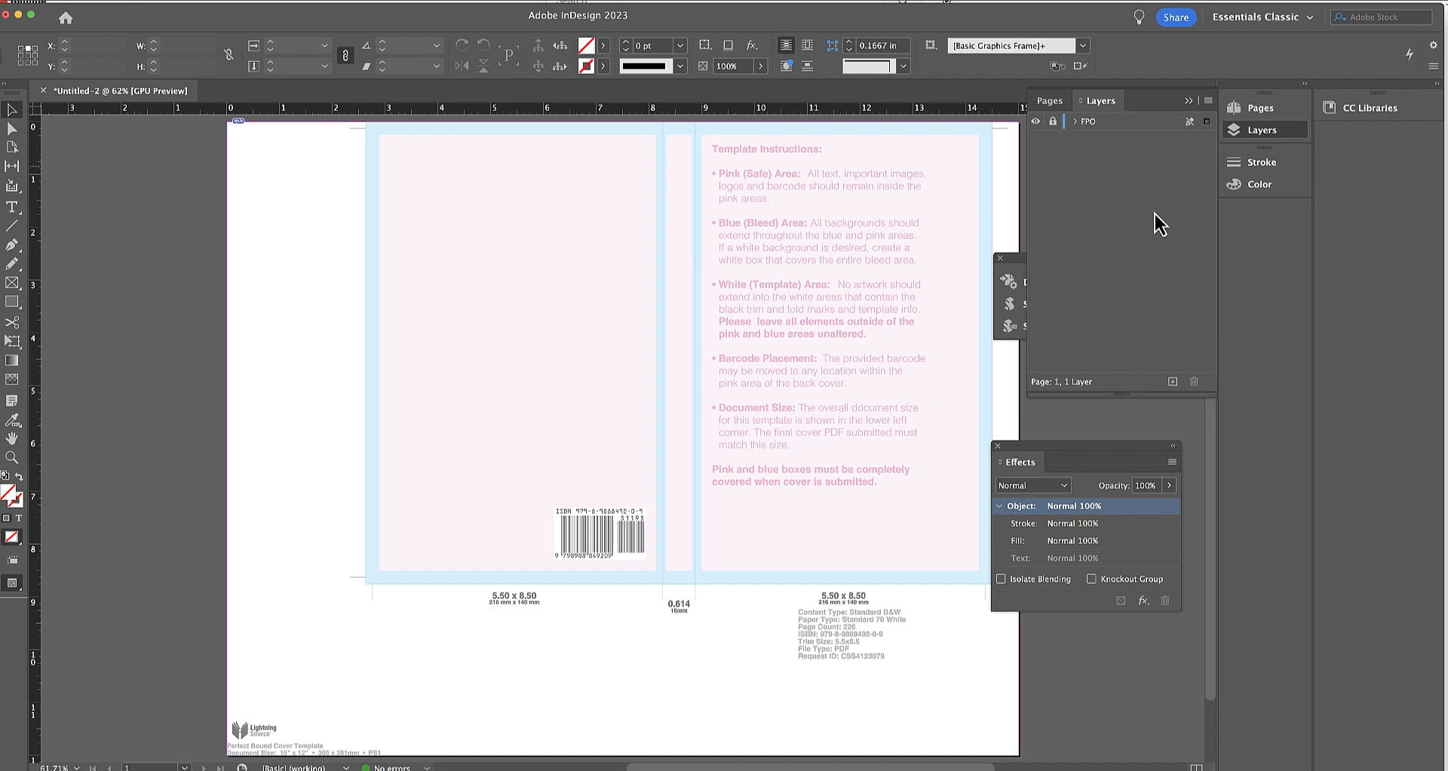
left_click(1173, 381)
double_click(1094, 121)
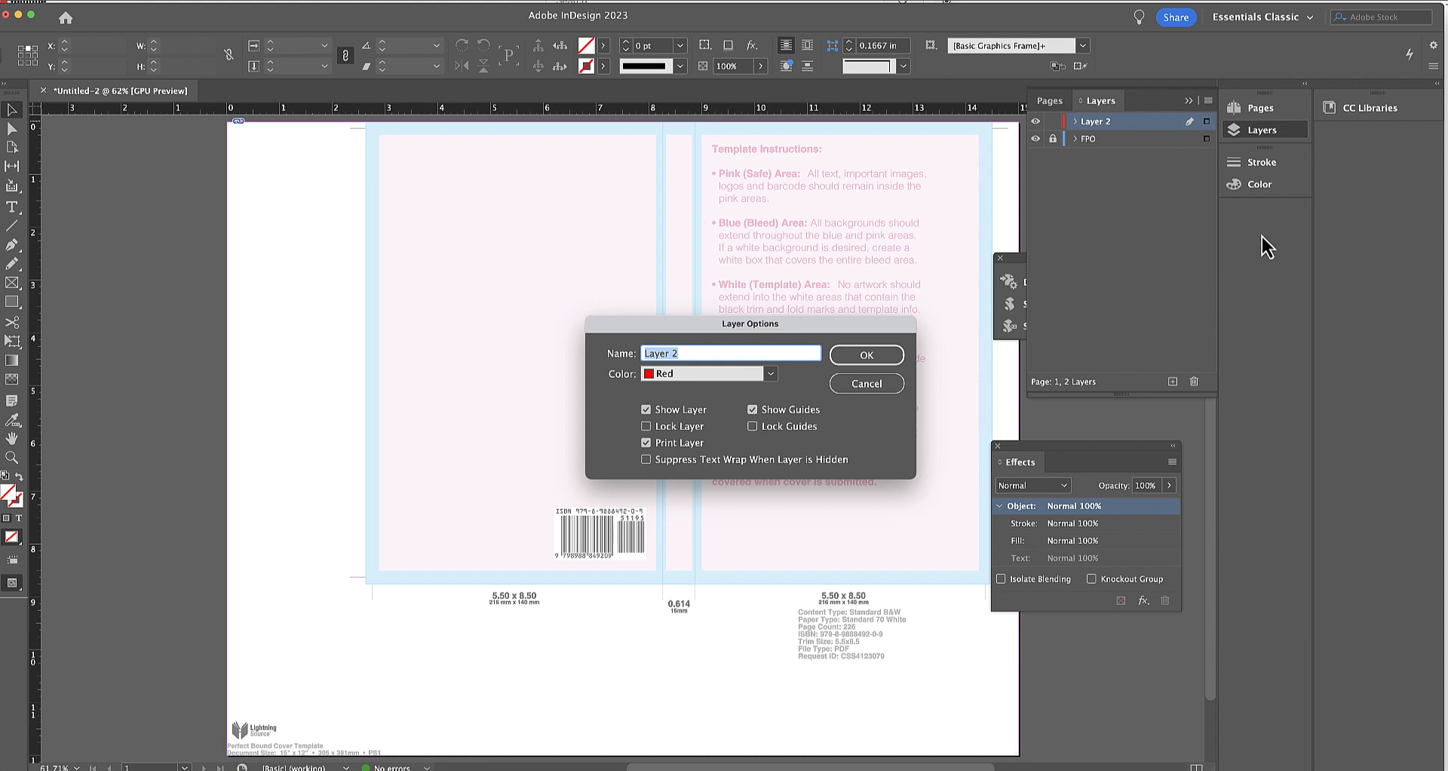
type("Artwork")
key("Return")
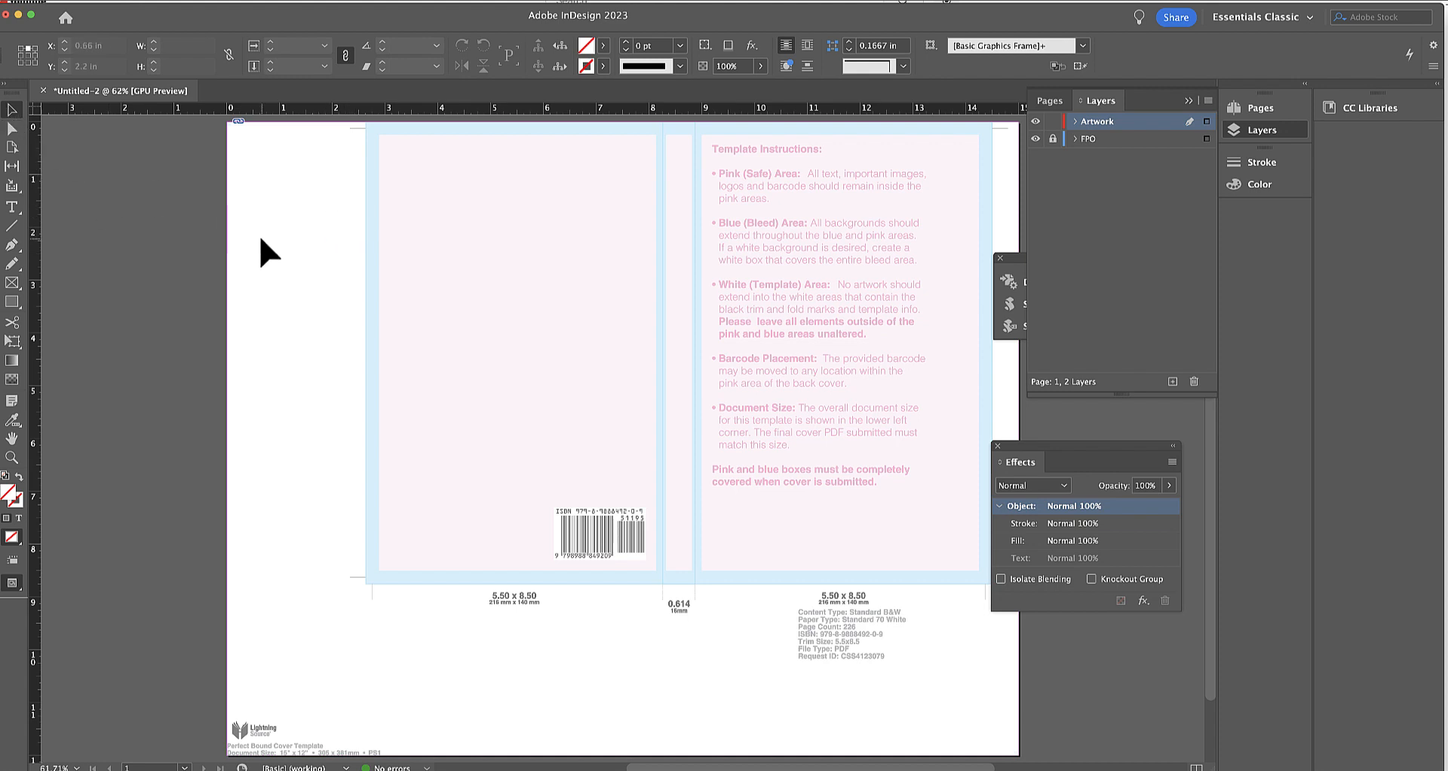
Place Cover only layout.pdf on the Artwork layer and move it roughly over the template's cover area.
key("super+d")
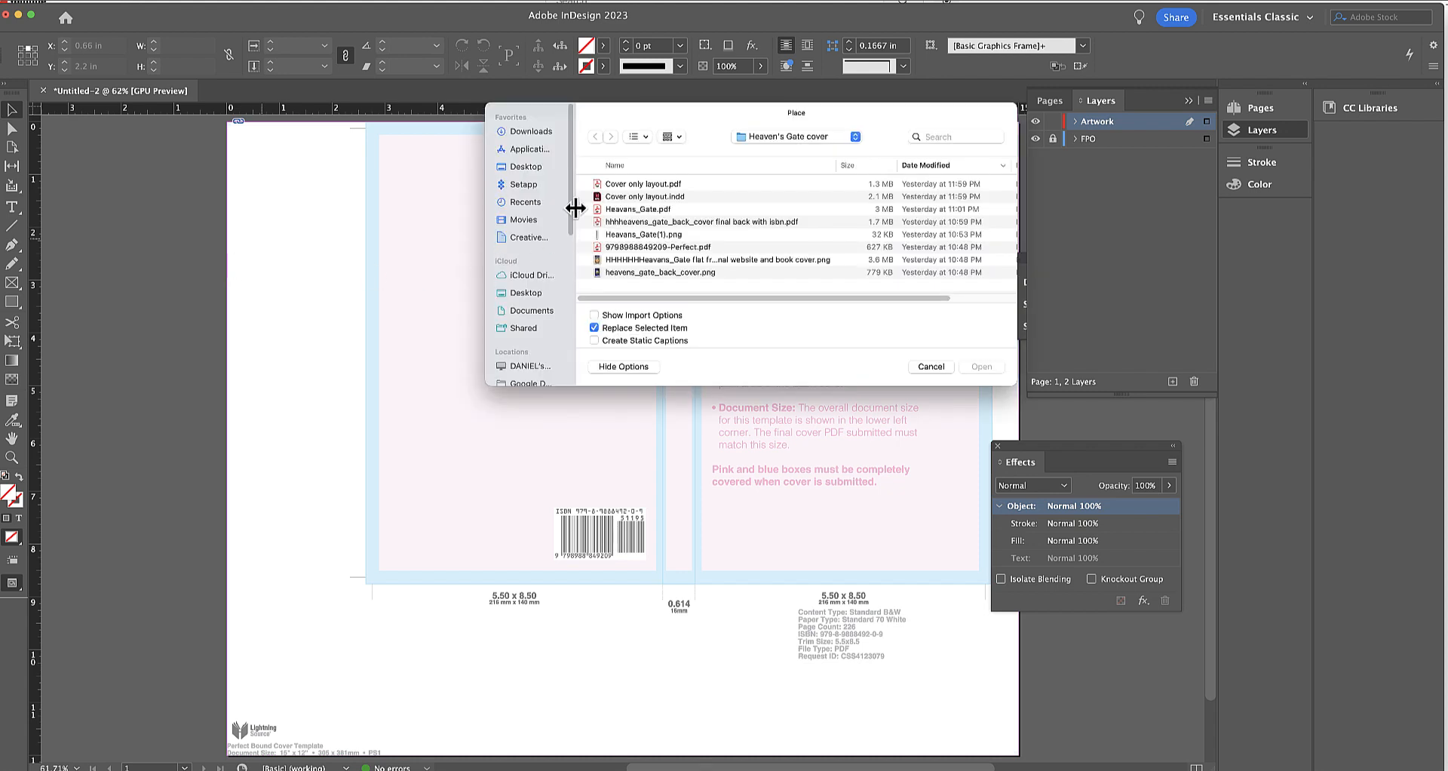
left_click(629, 184)
left_click(979, 367)
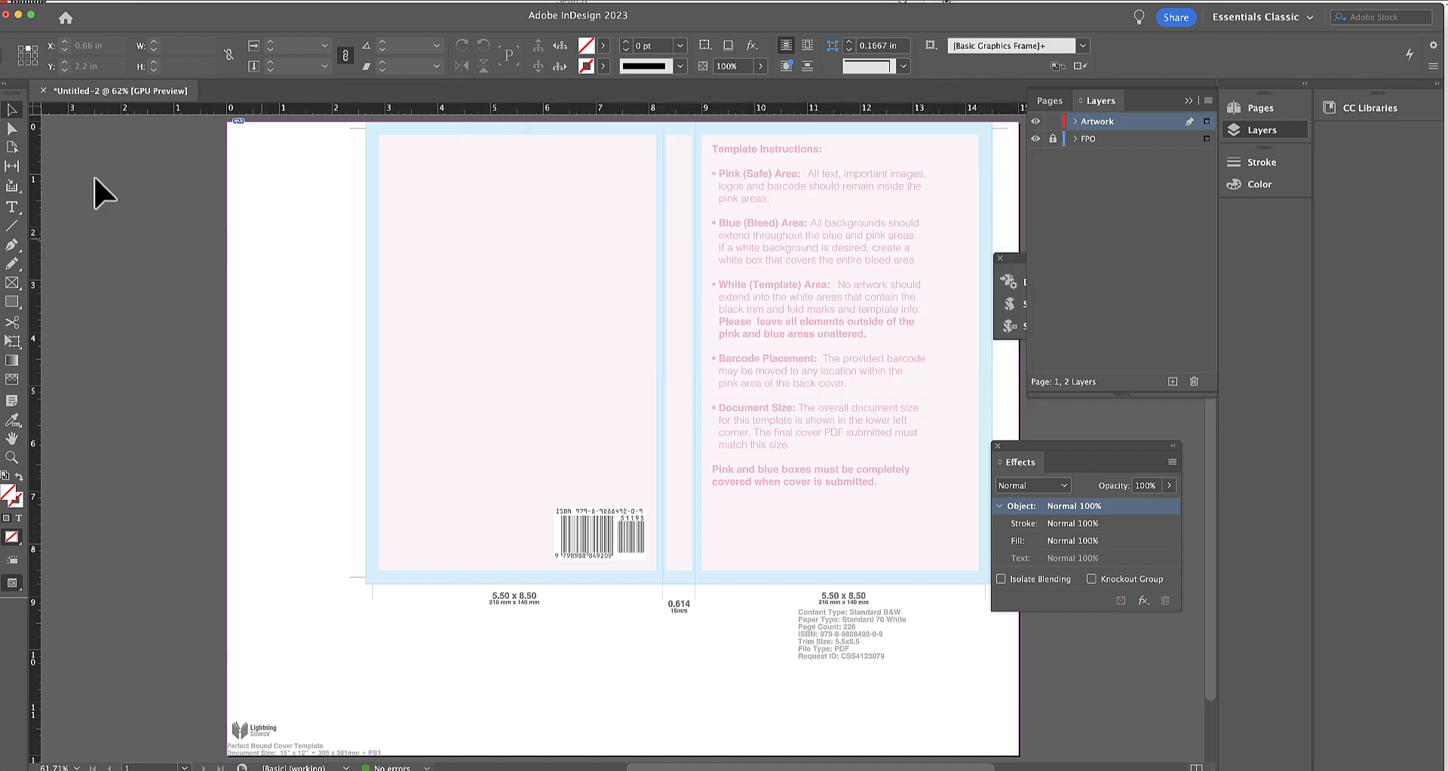
left_click(145, 188)
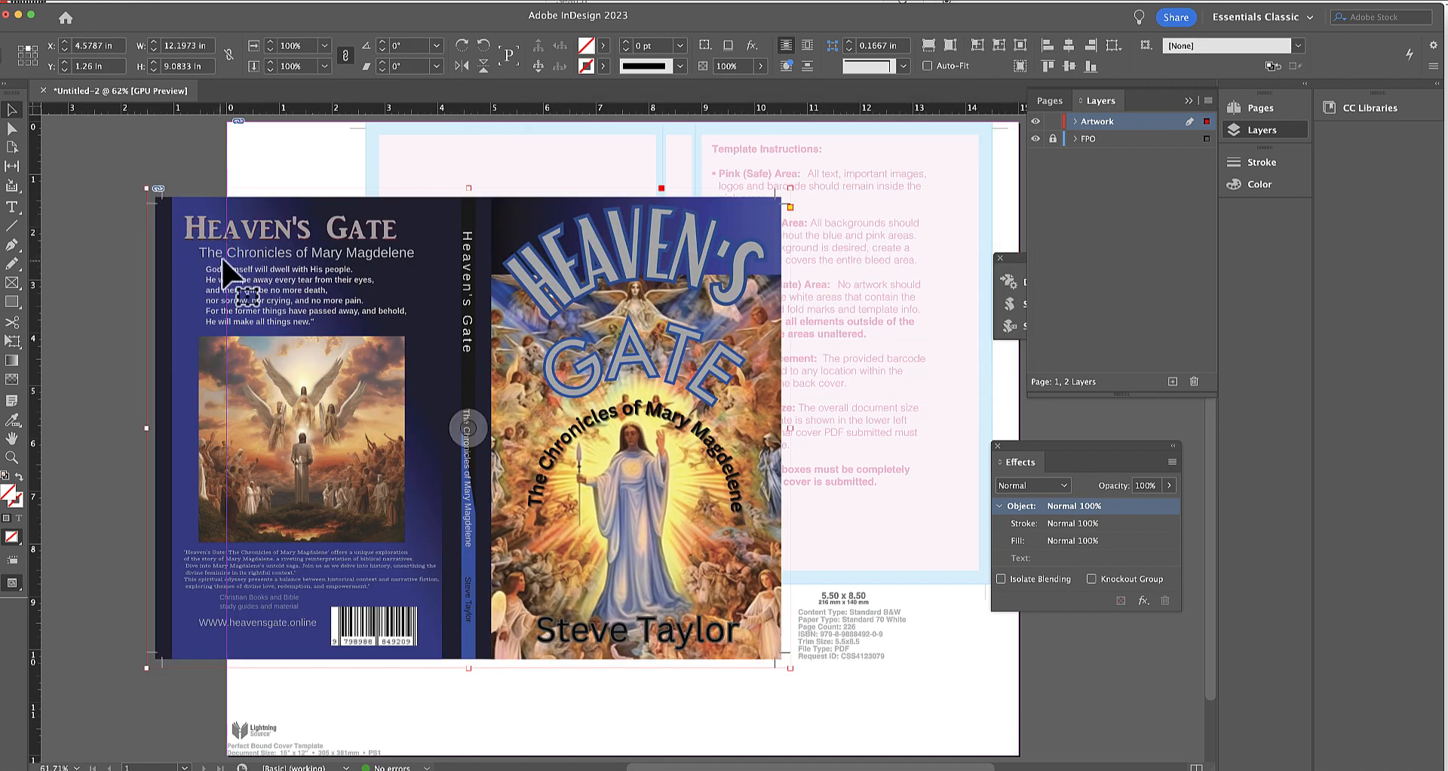
left_click_drag(224, 259, 445, 217)
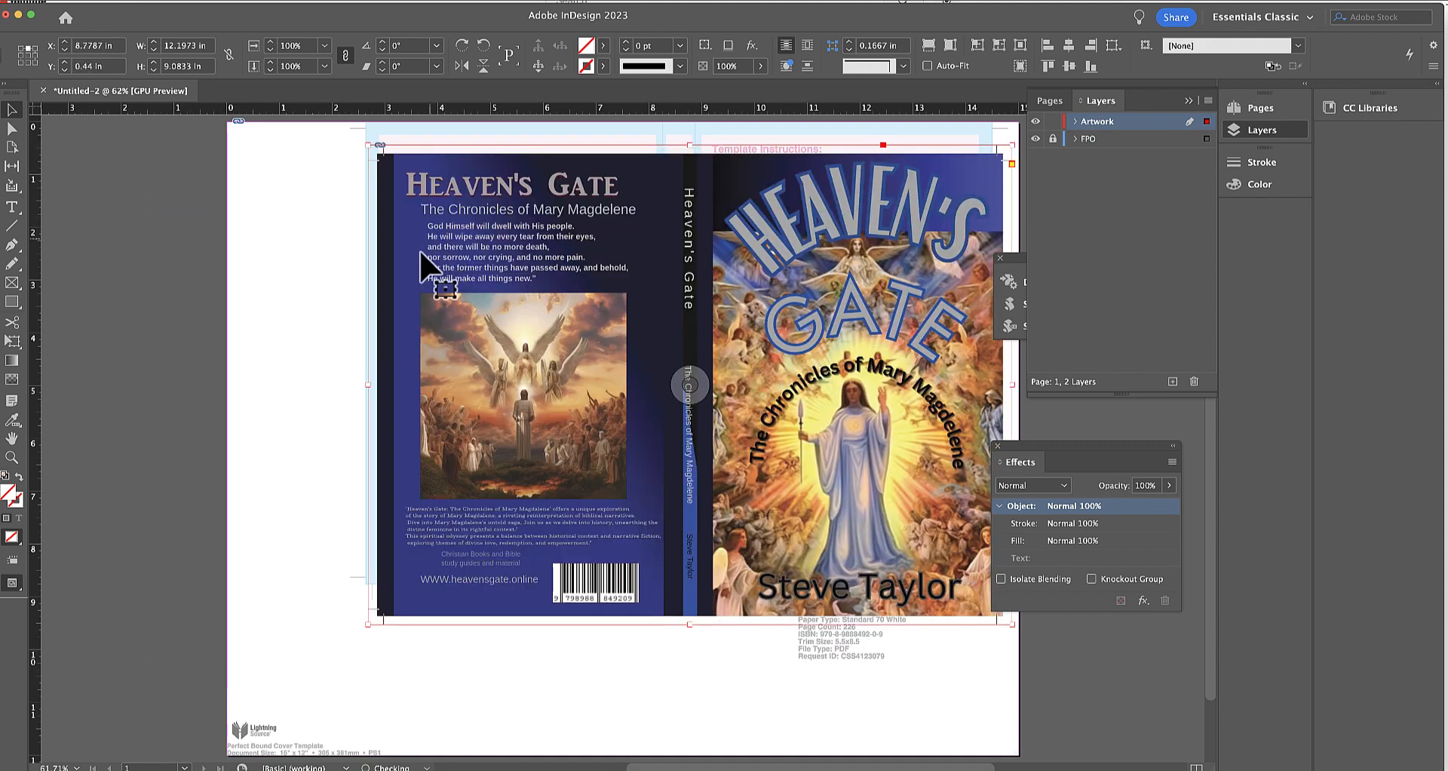
left_click_drag(445, 277, 452, 263)
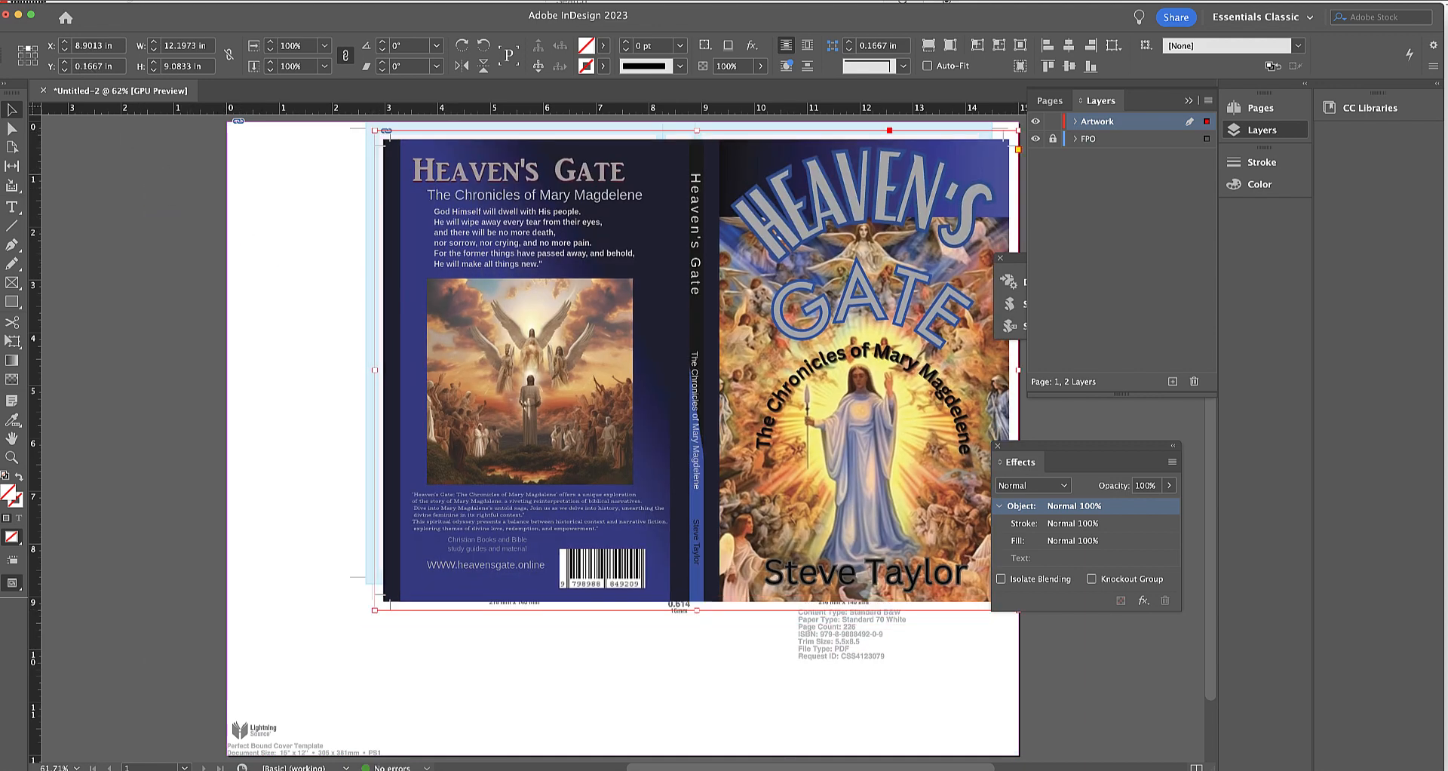
Move the placed cover so its lower-left crop marks line up with the template's lower-left crop marks.
left_click(92, 0)
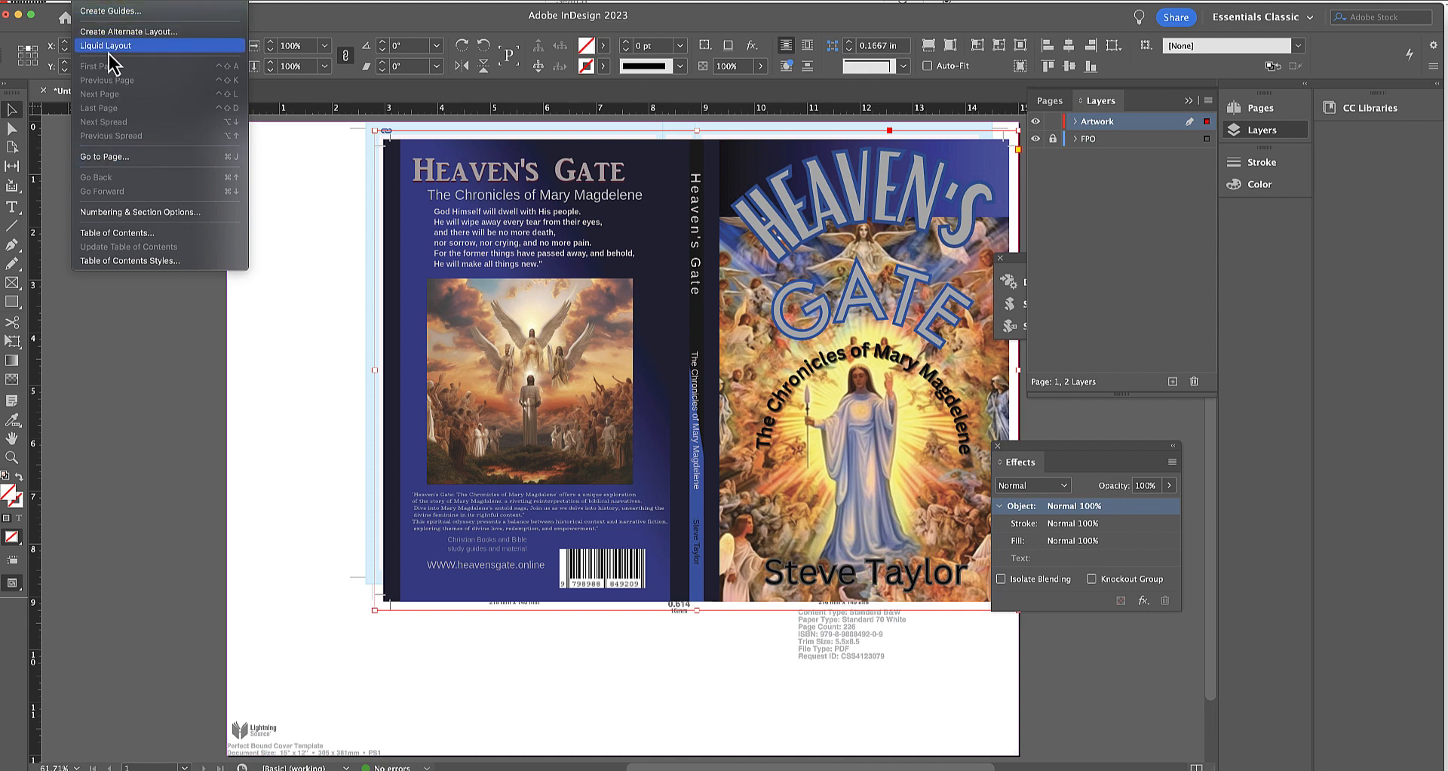
left_click(52, 0)
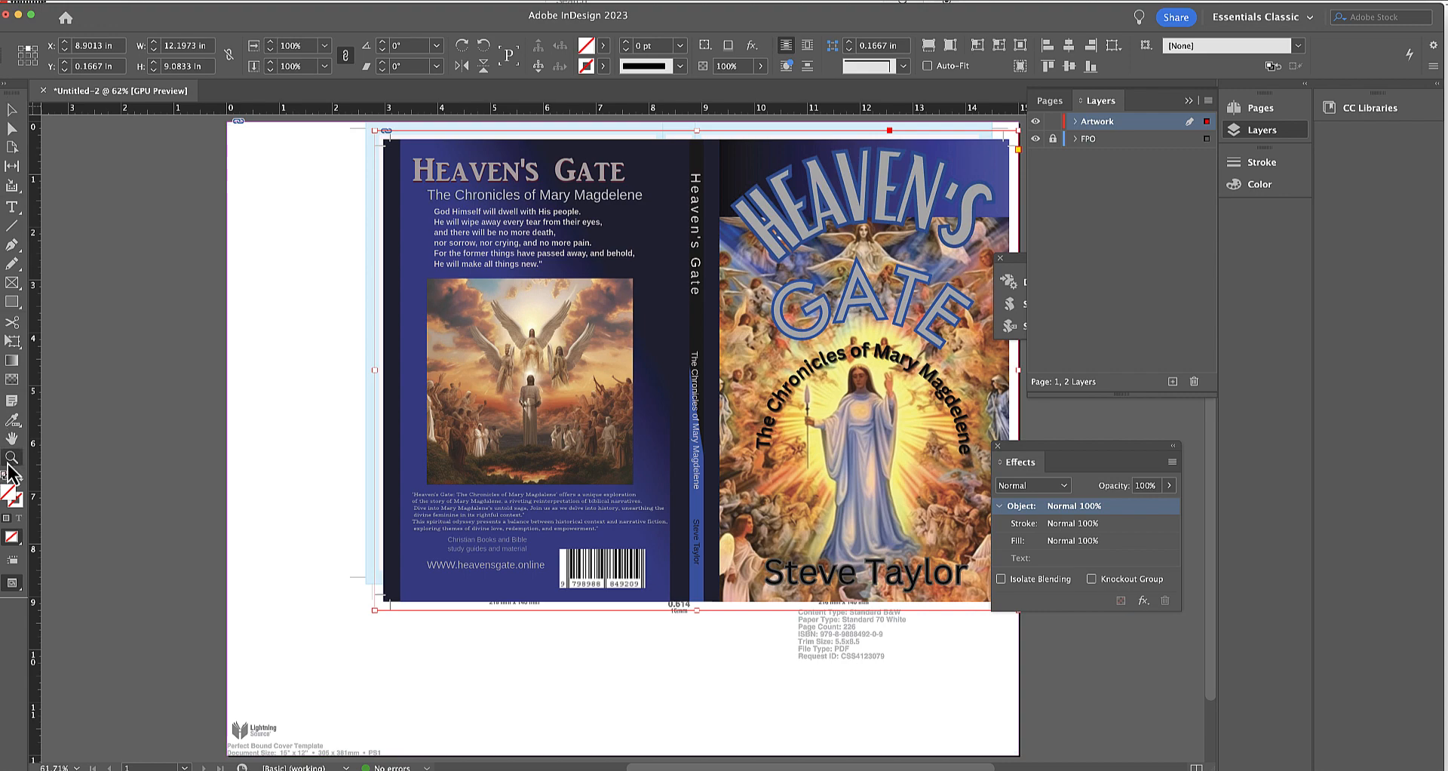
left_click(339, 562)
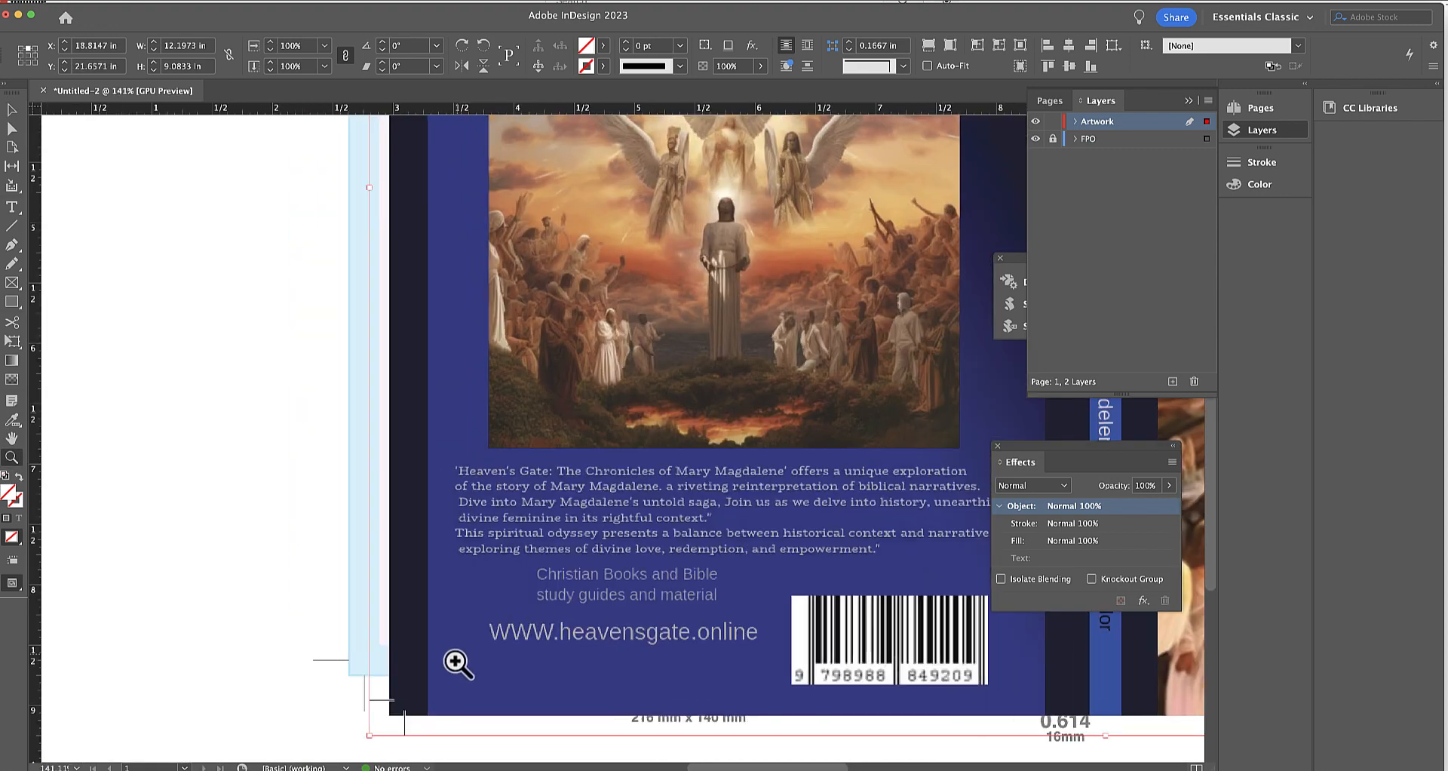
left_click_drag(456, 662, 455, 668)
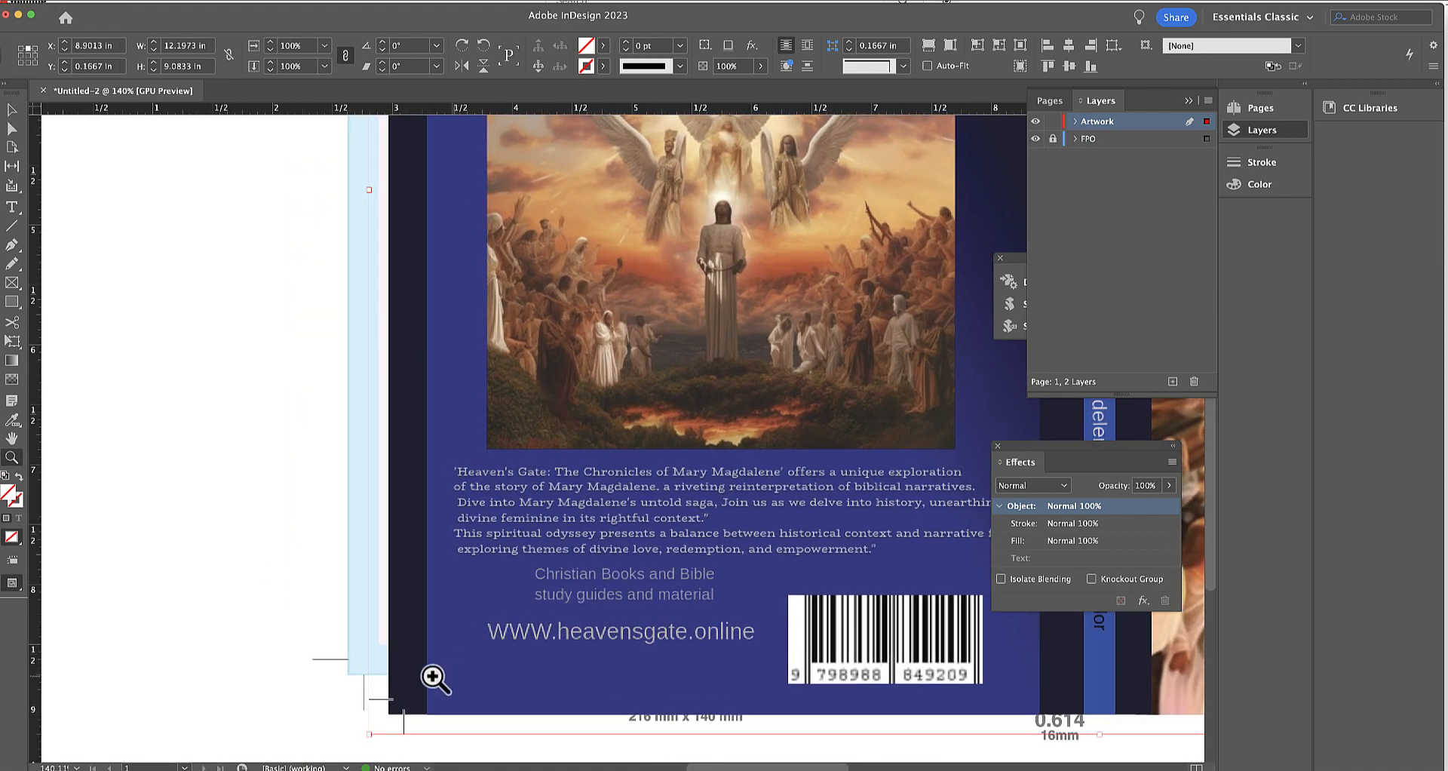
left_click(366, 699)
left_click(653, 478)
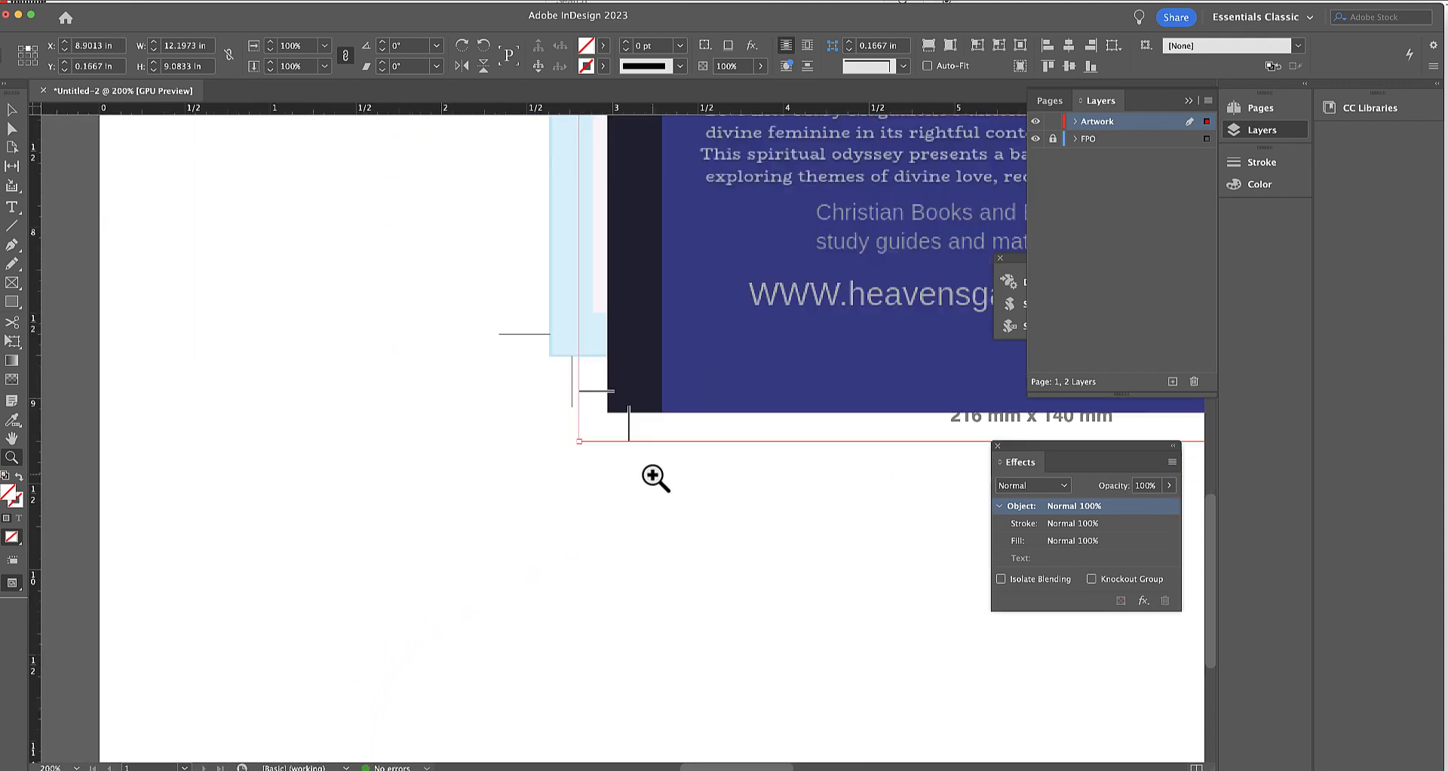
left_click(614, 382)
left_click(612, 382)
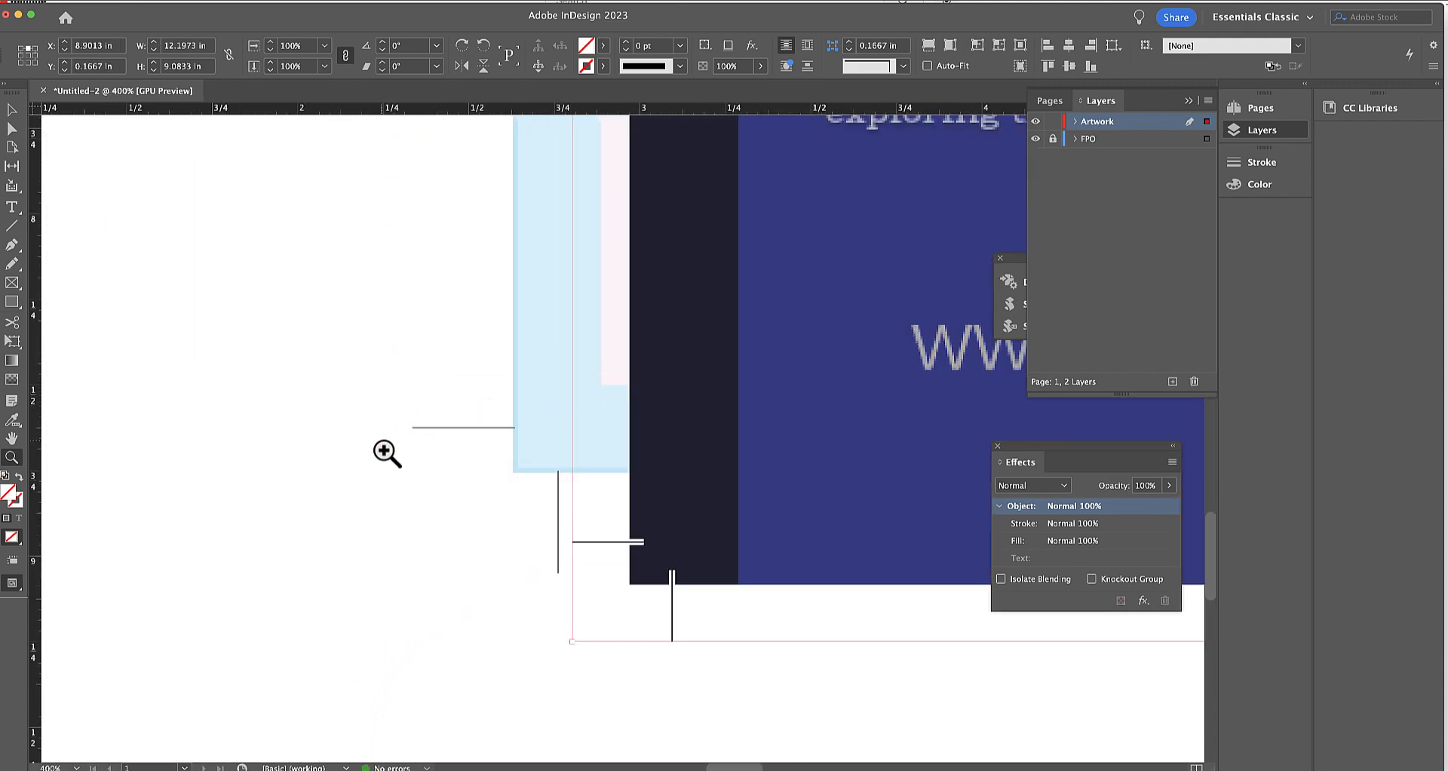
left_click(6, 110)
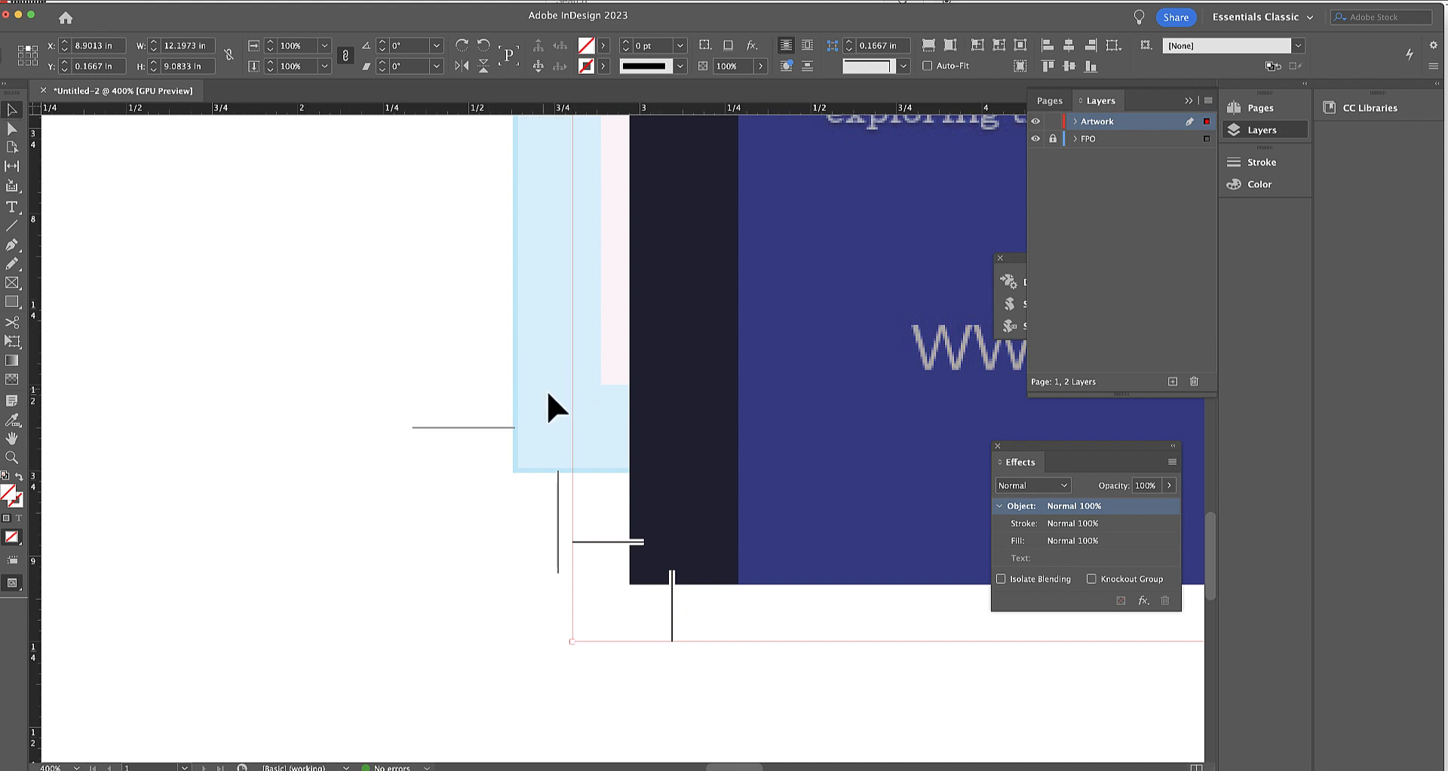
left_click_drag(767, 407, 656, 298)
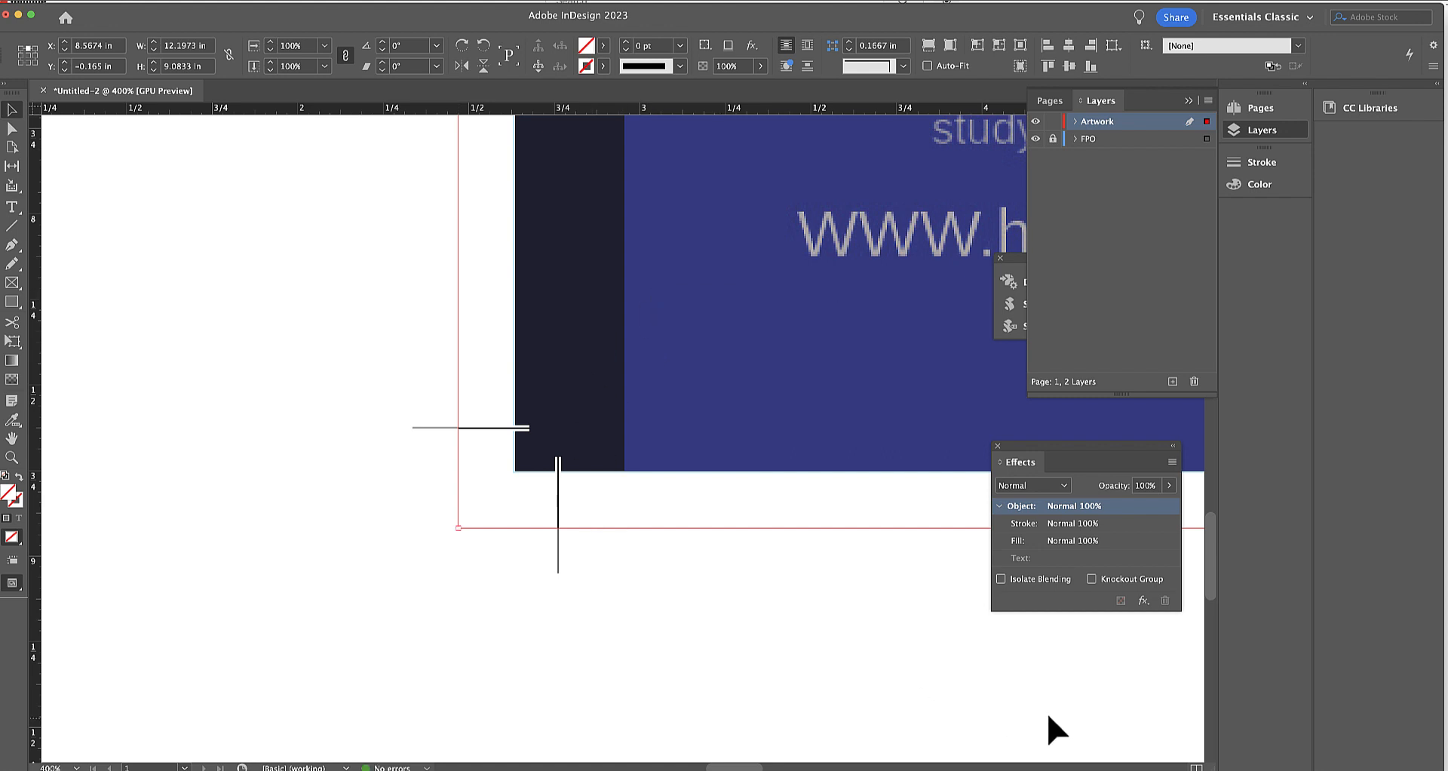
Check the cover's alignment with the template's crop marks at the lower-right and upper-right corners.
scroll(1092, 767, "right", 20)
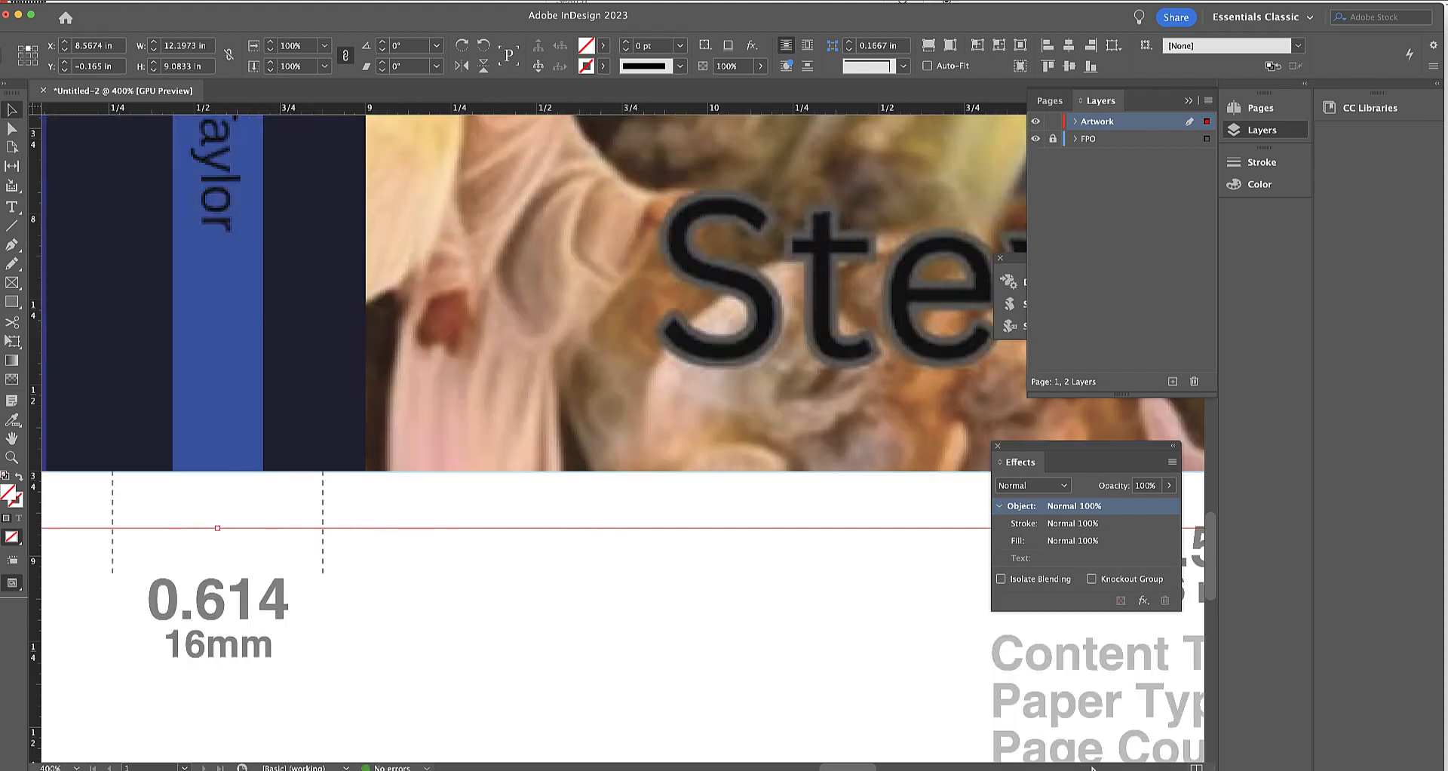
scroll(1092, 767, "right", 5)
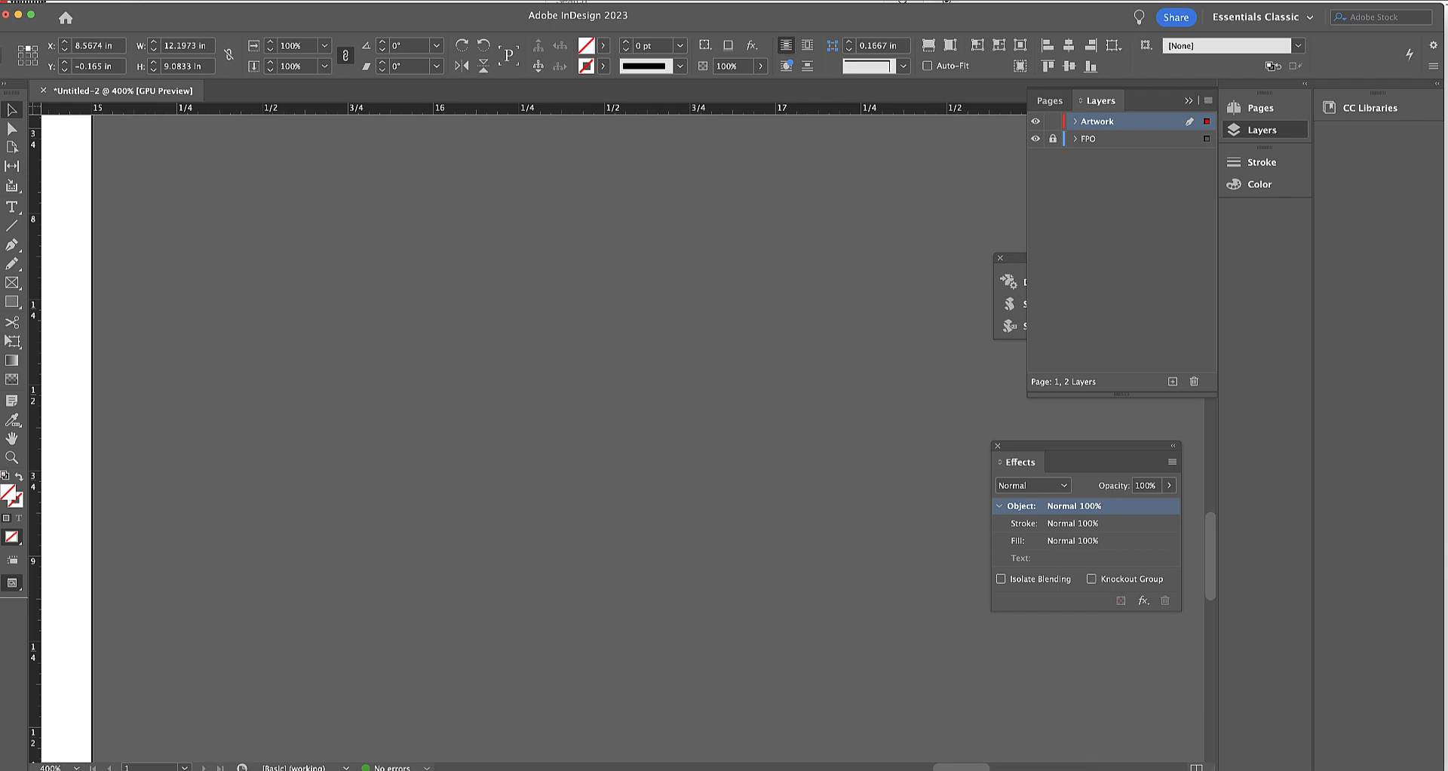
scroll(764, 767, "left", 5)
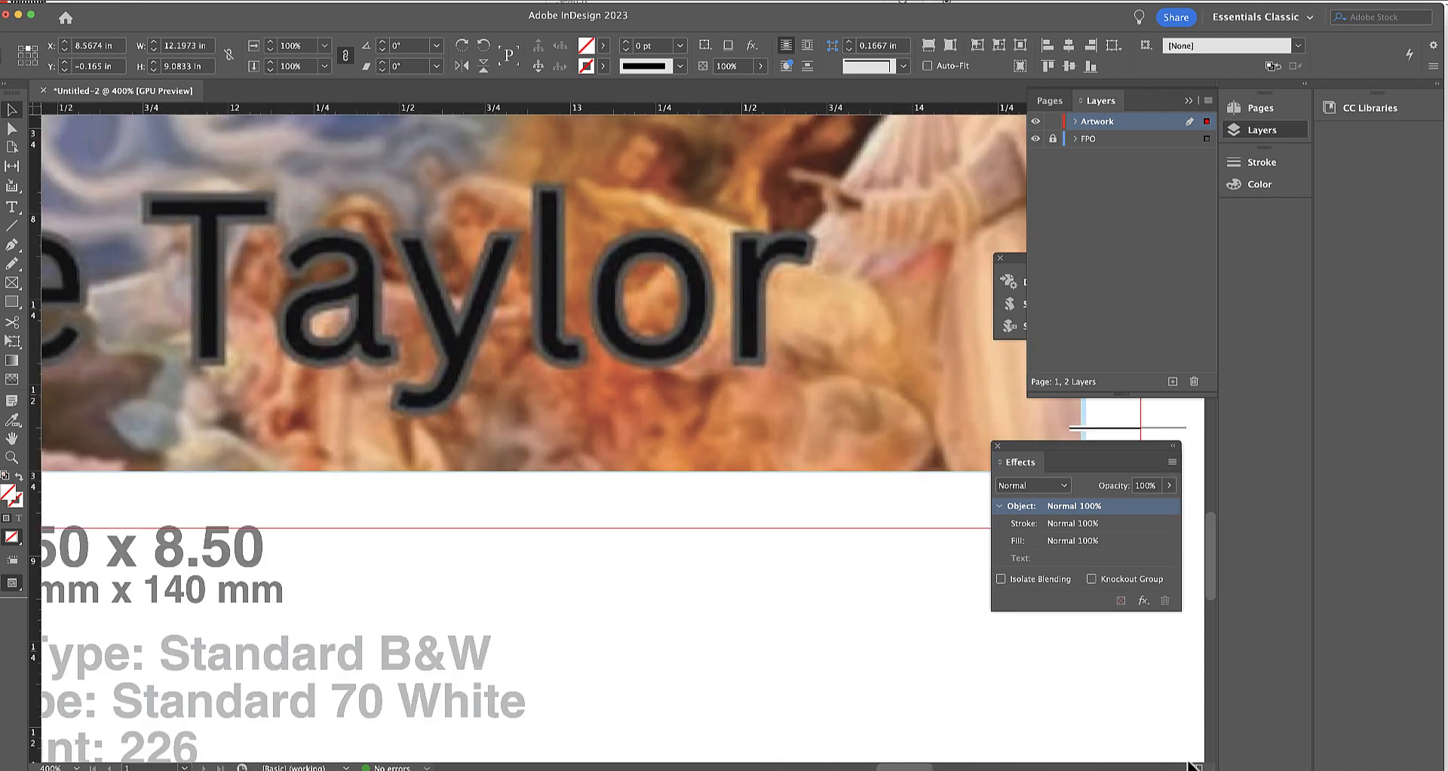
scroll(924, 767, "right", 2)
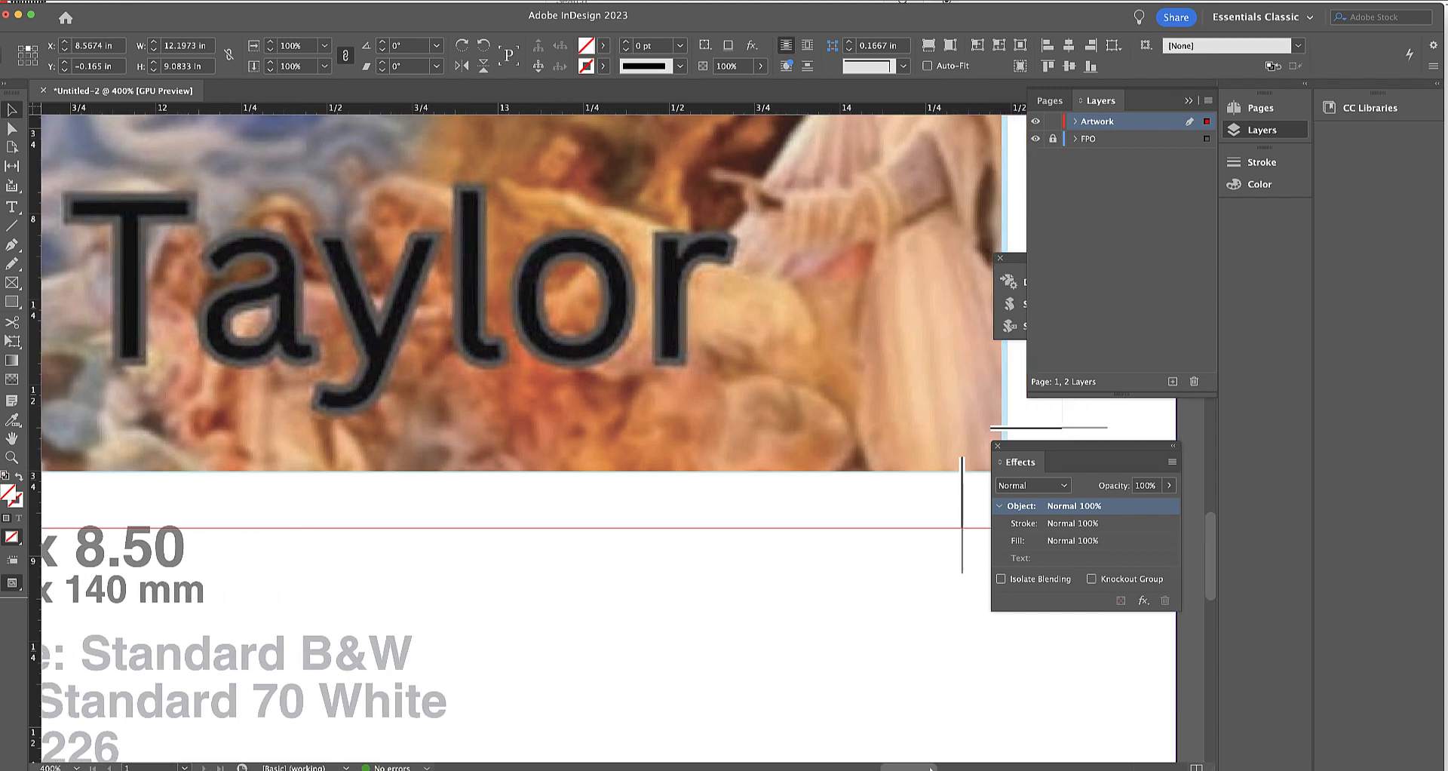
scroll(861, 570, "down", 10)
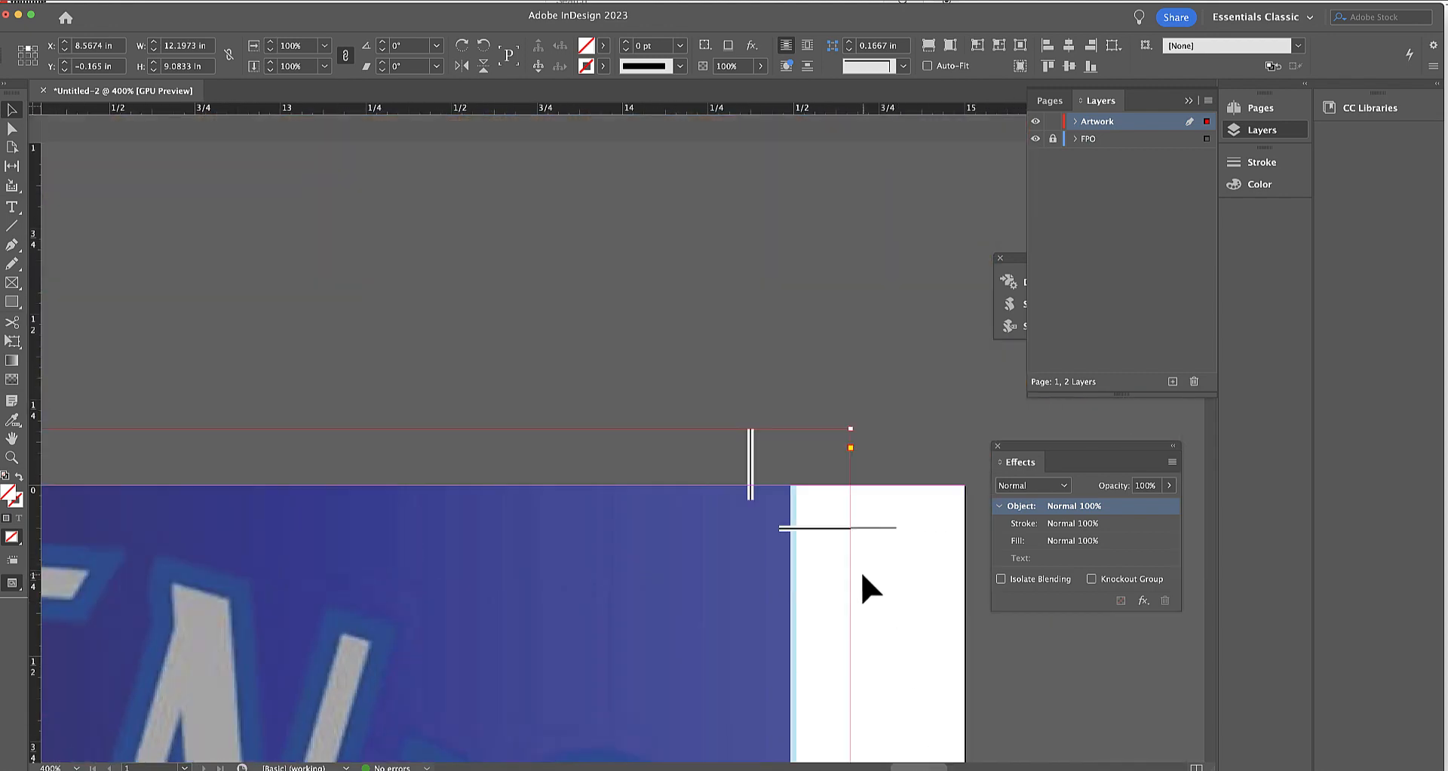
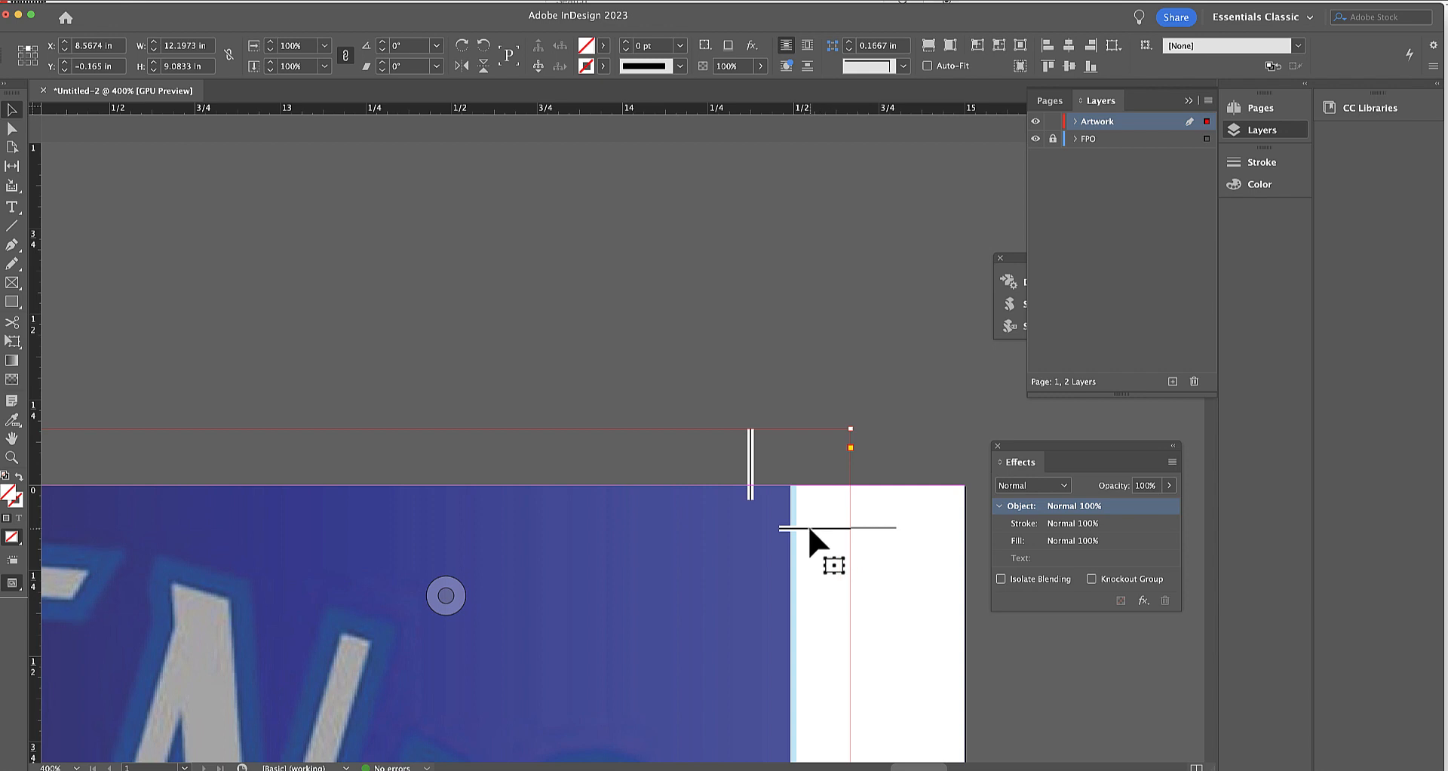
Nudge the cover graphic up inside its frame to Y -0.0014 in, matching the template's upper-right crop mark.
left_click(12, 457)
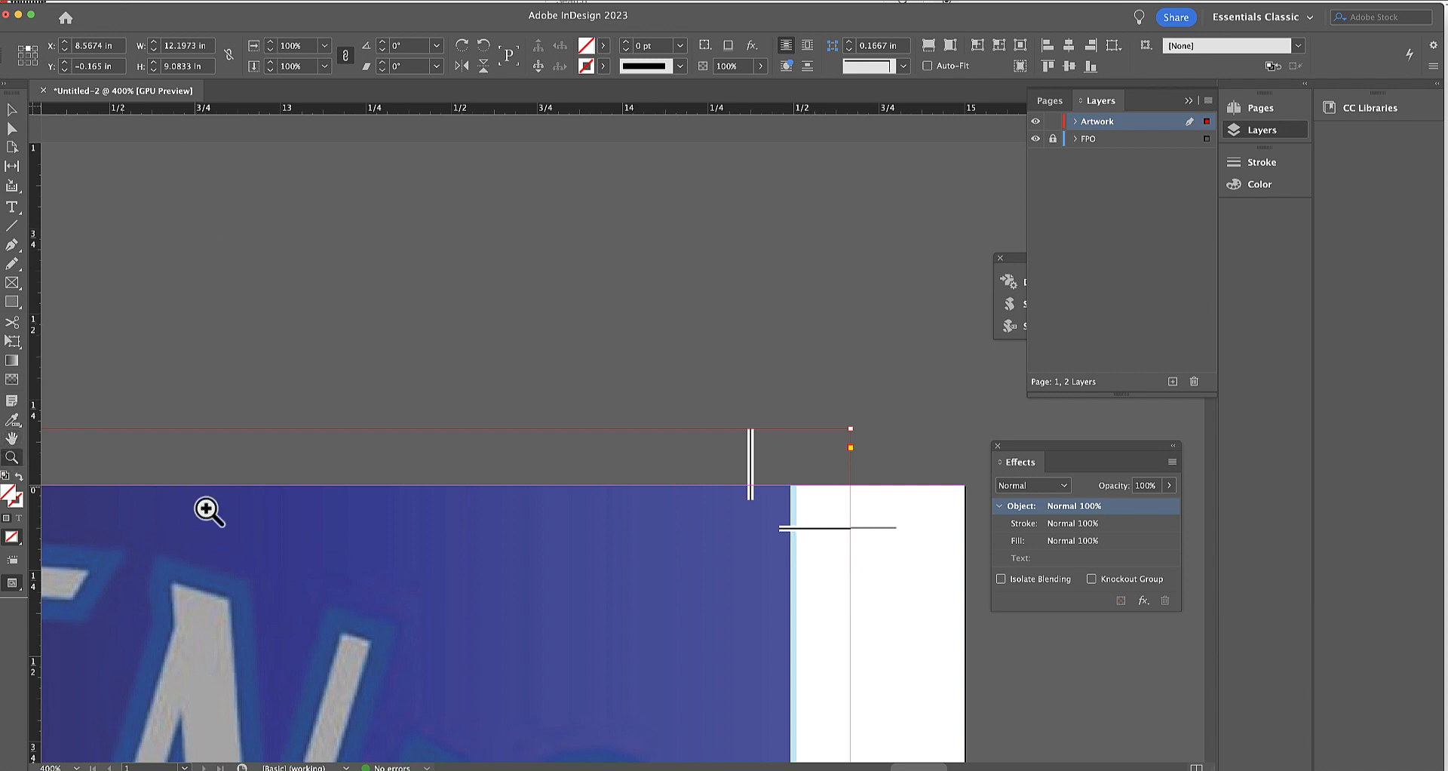
left_click(834, 528)
left_click(619, 443)
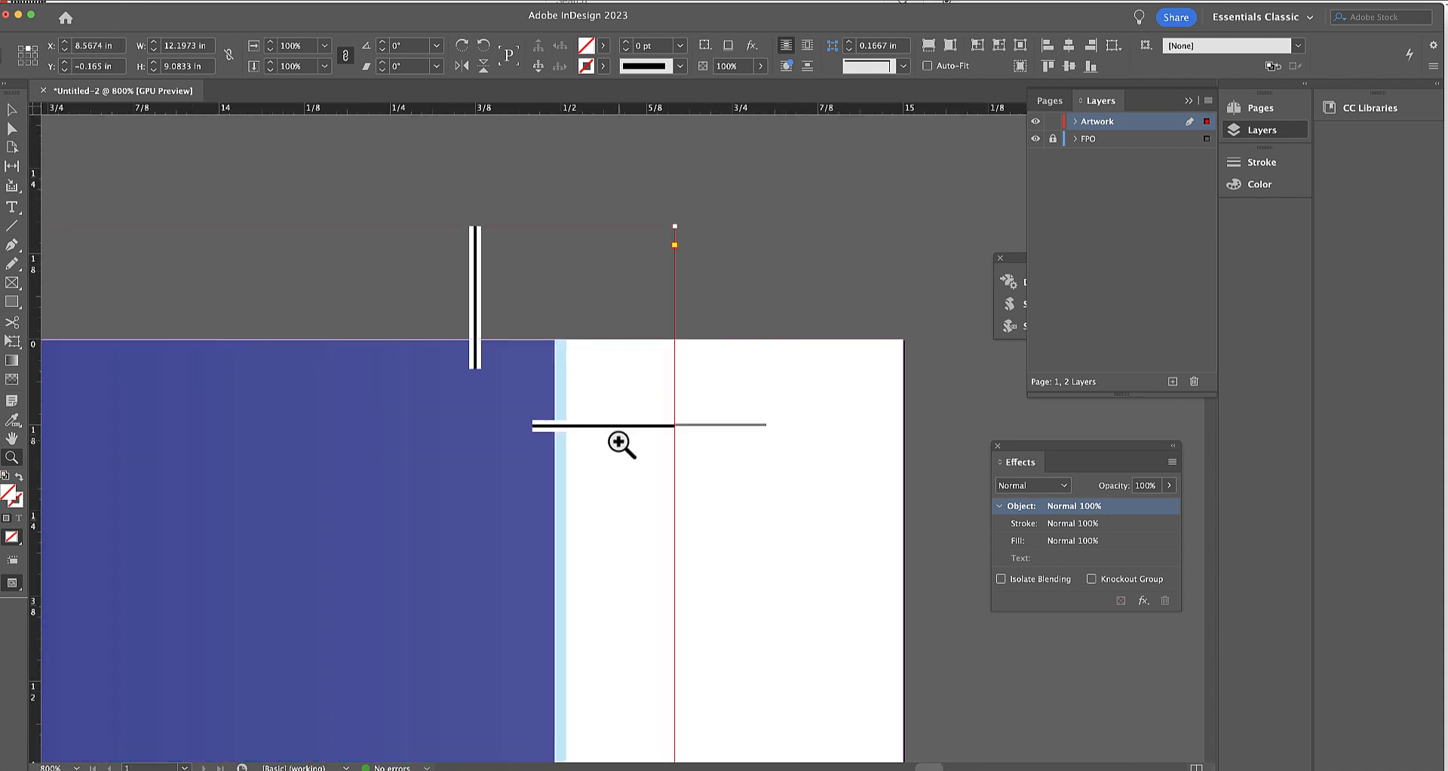
left_click(620, 444)
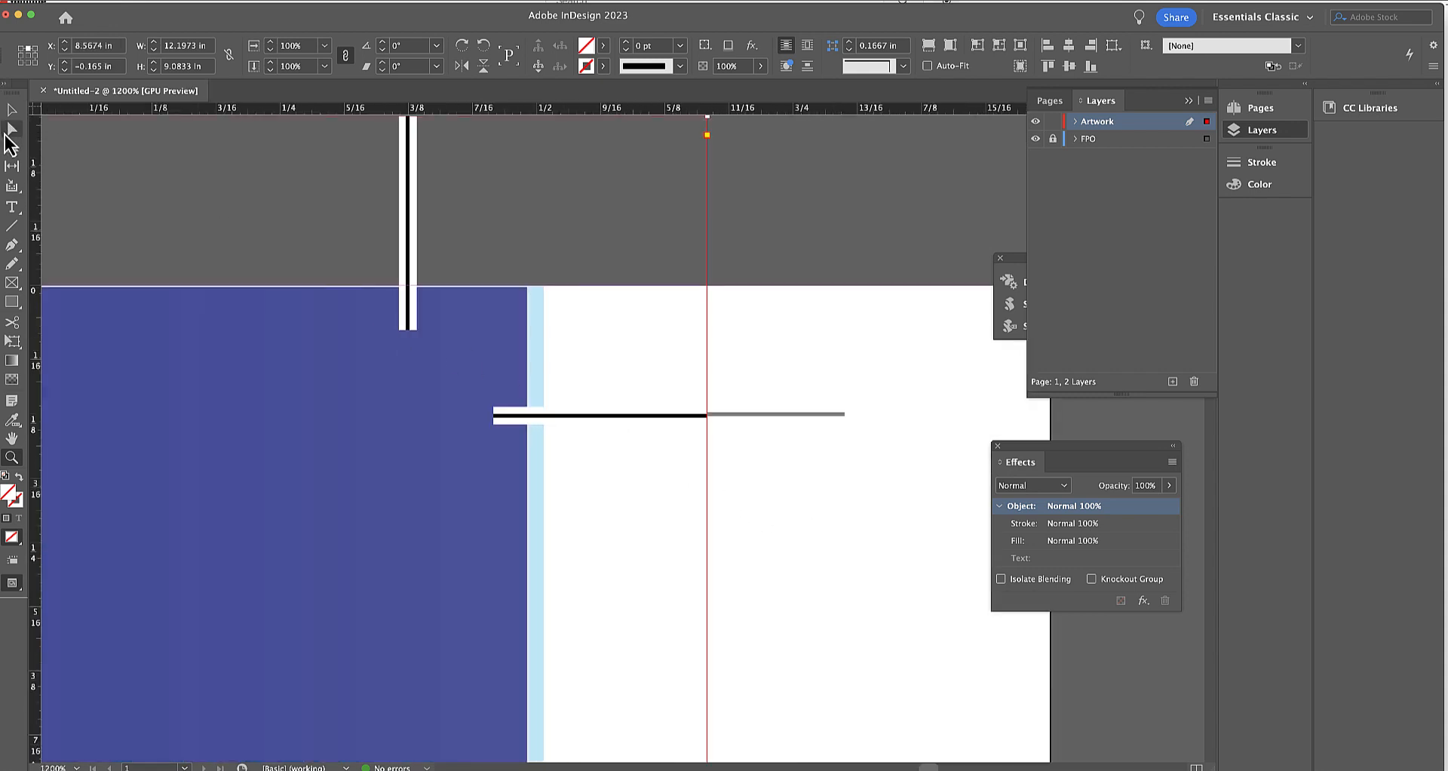
left_click(13, 135)
left_click(263, 314)
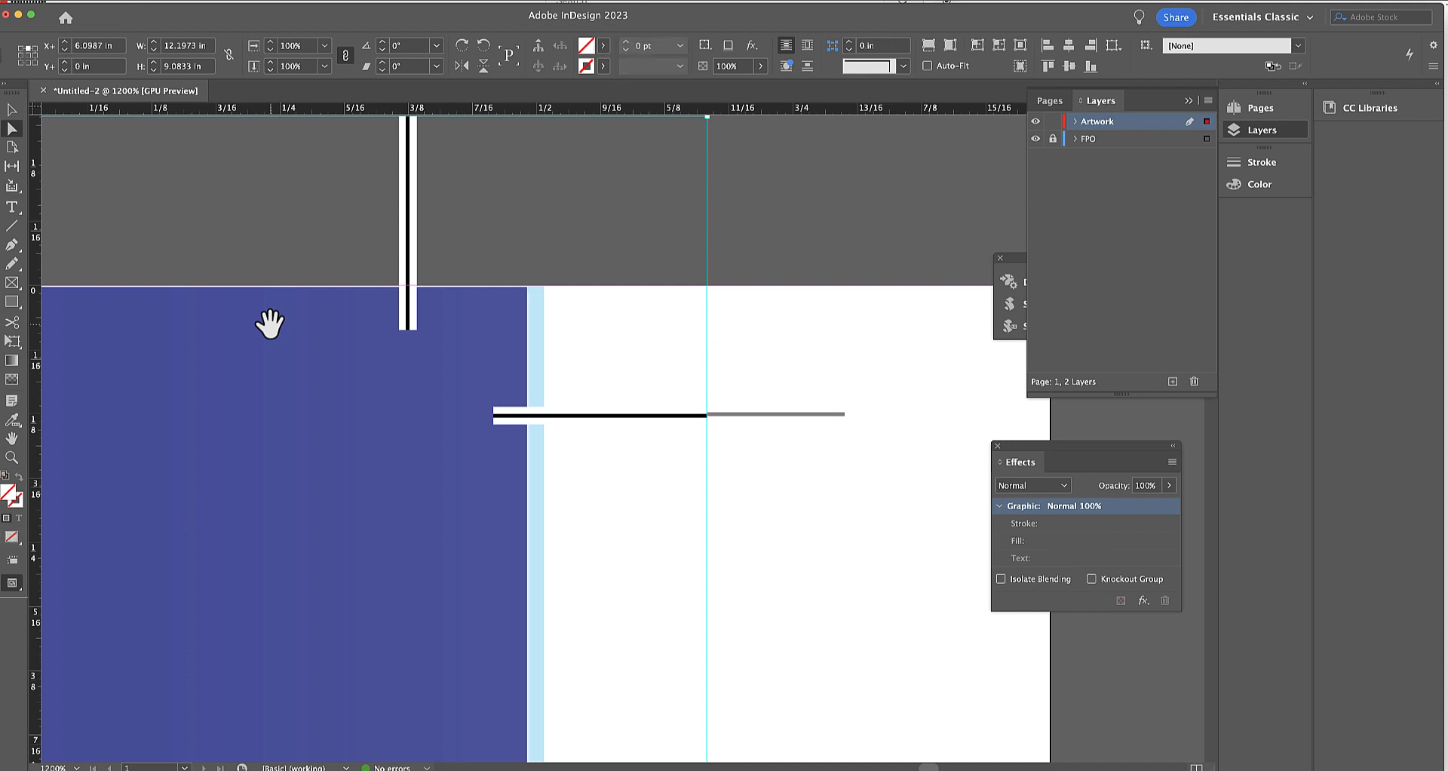
left_click(12, 110)
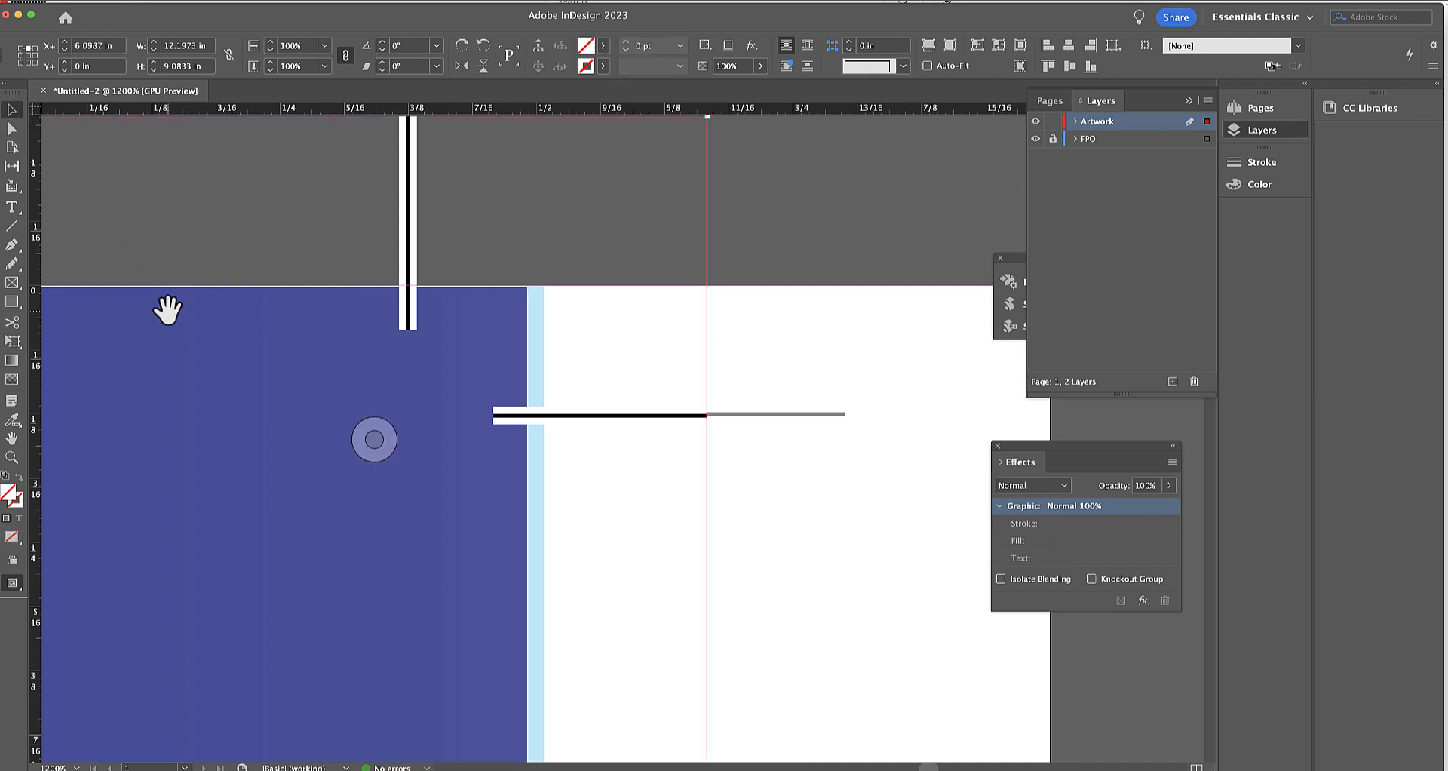
key("super+Up")
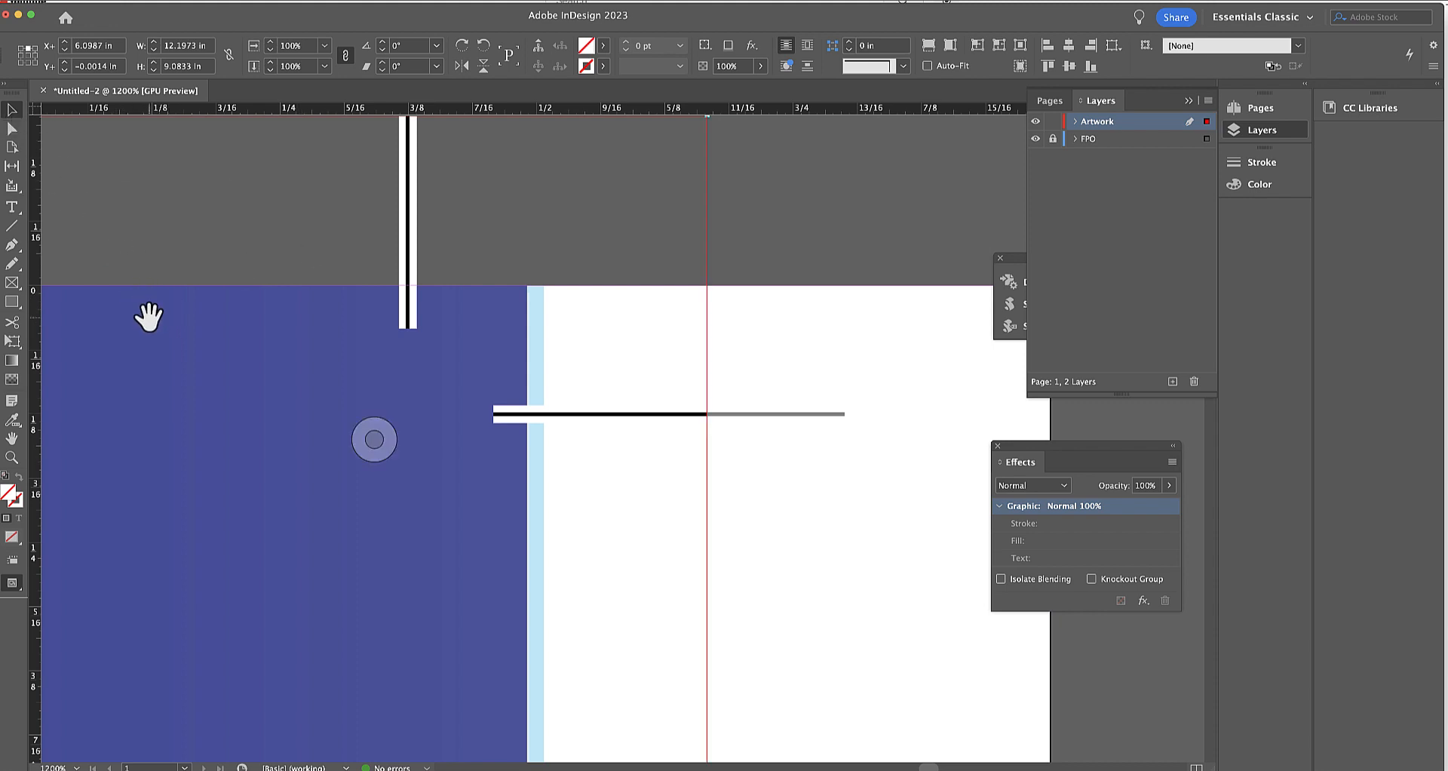
key("Delete")
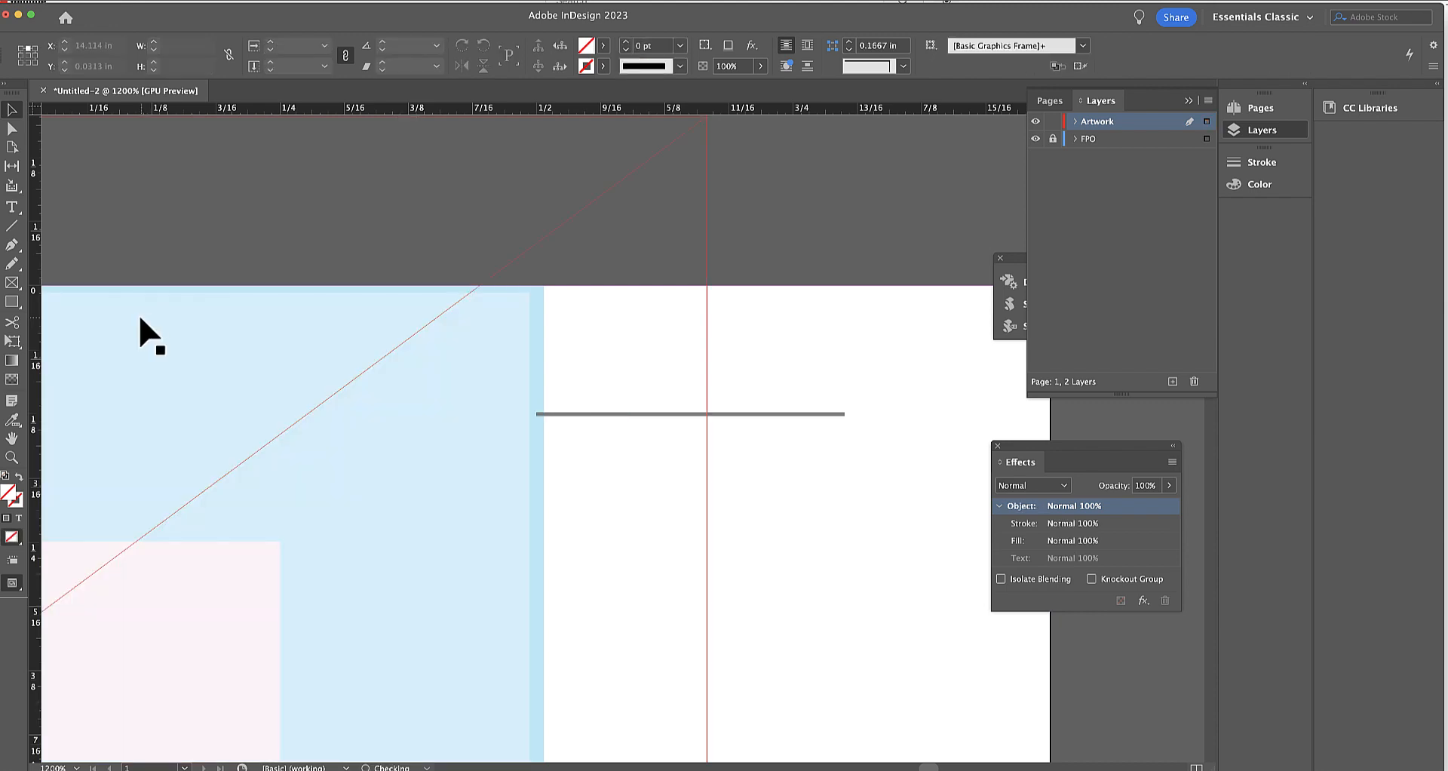
key("super+z")
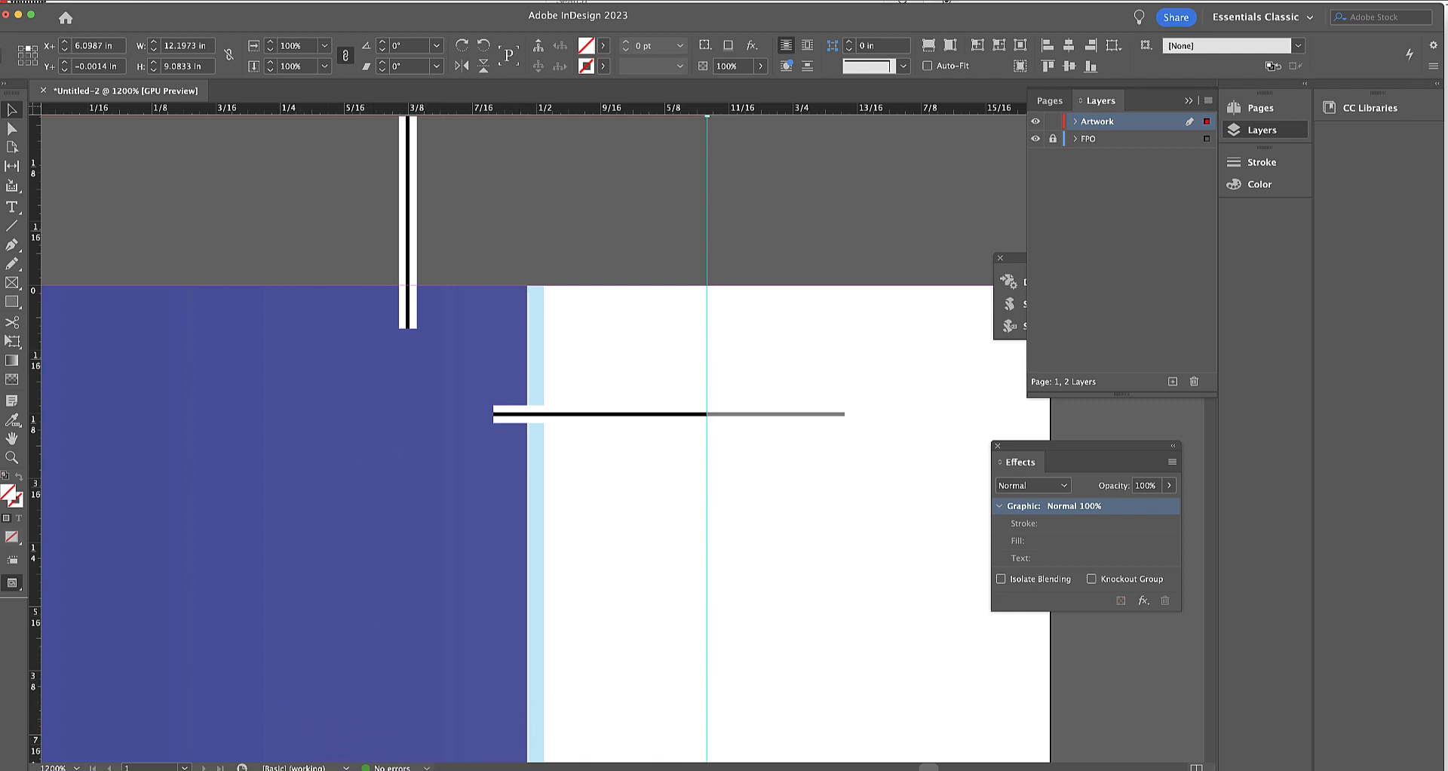
Examine the cover's top edge across to the upper-left corner and check its crop marks against the template's.
left_click(815, 769)
left_click(805, 769)
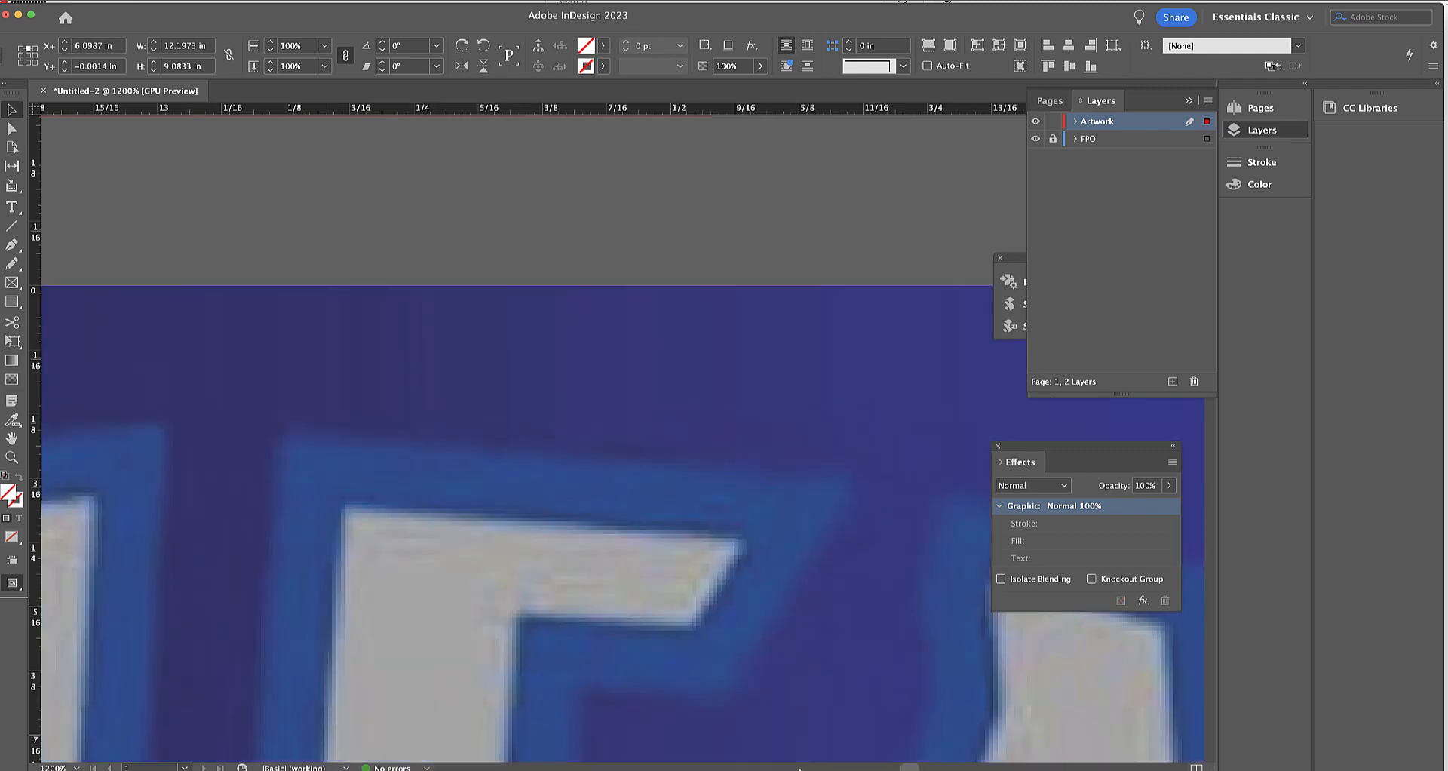
left_click(782, 769)
left_click(759, 769)
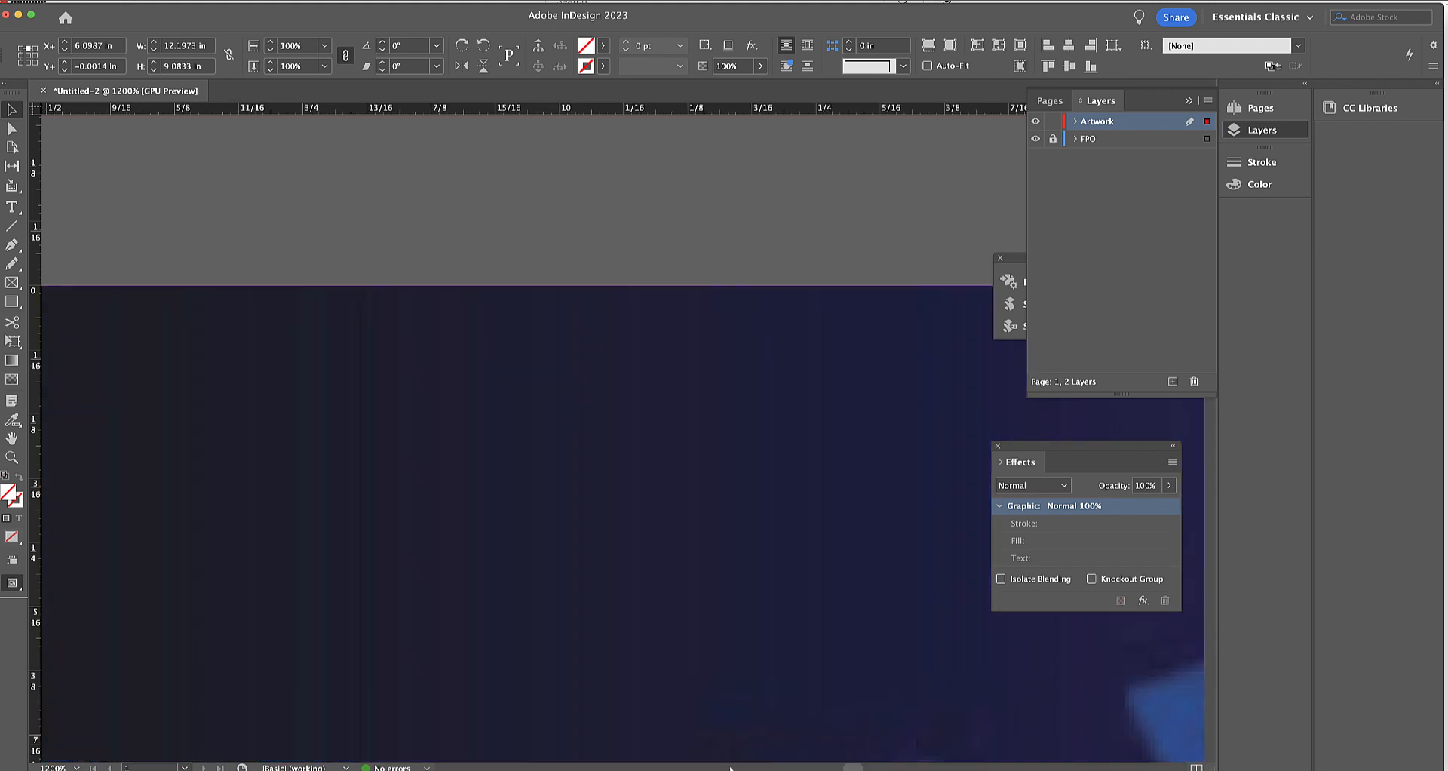
left_click(747, 769)
left_click(730, 769)
left_click(678, 769)
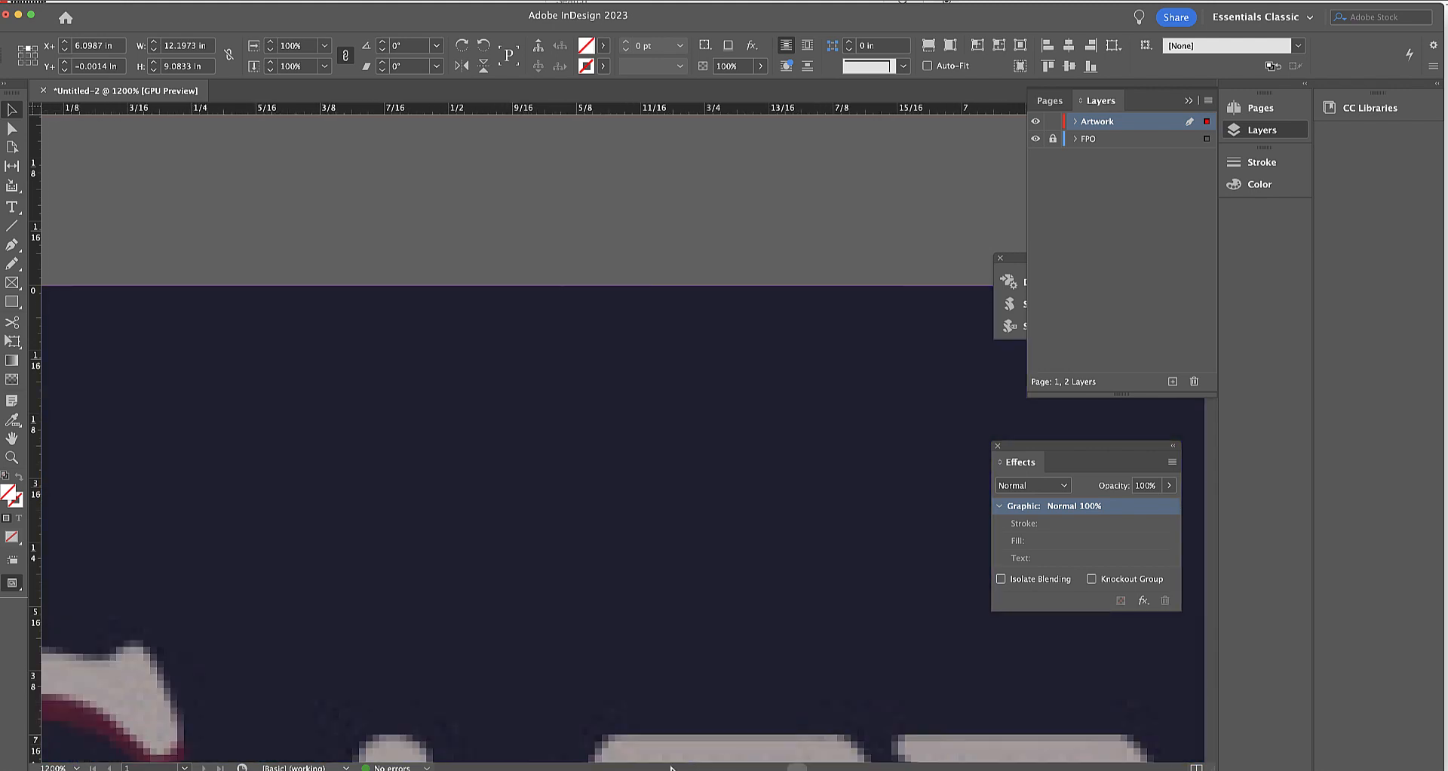
left_click(657, 769)
left_click(635, 768)
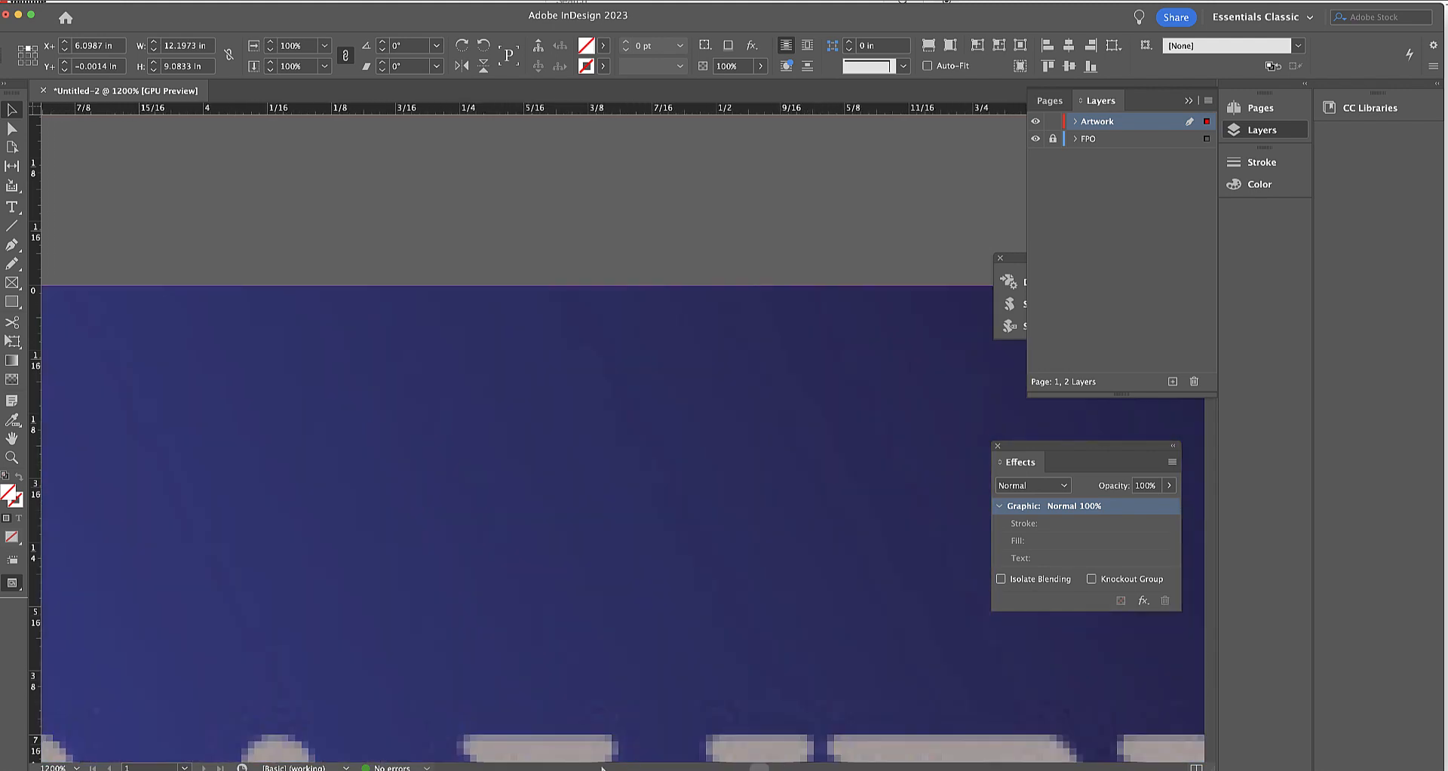
left_click(601, 769)
left_click(553, 767)
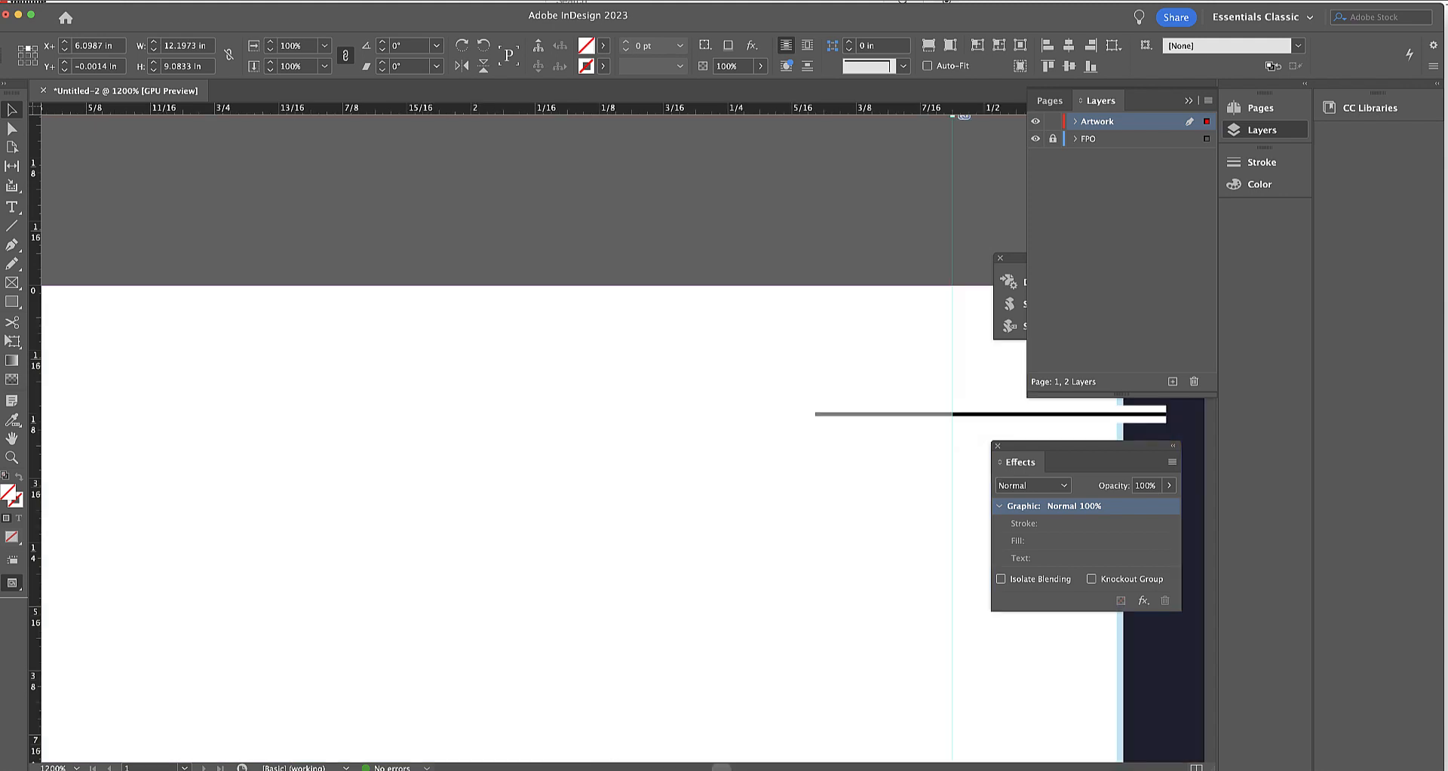
mouse_move(721, 768)
left_mouse_down()
mouse_move(751, 768)
mouse_move(727, 768)
left_mouse_up()
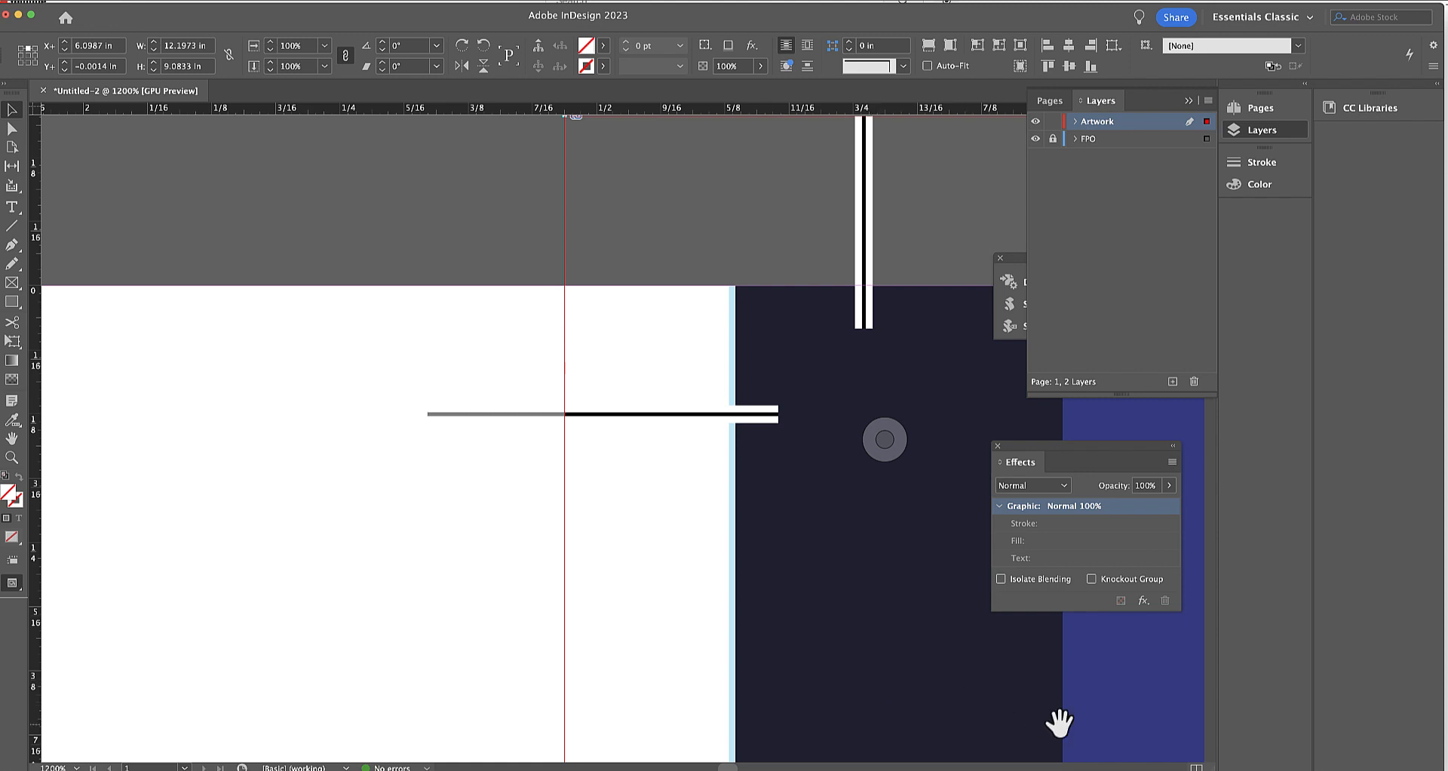
key("shift+Down")
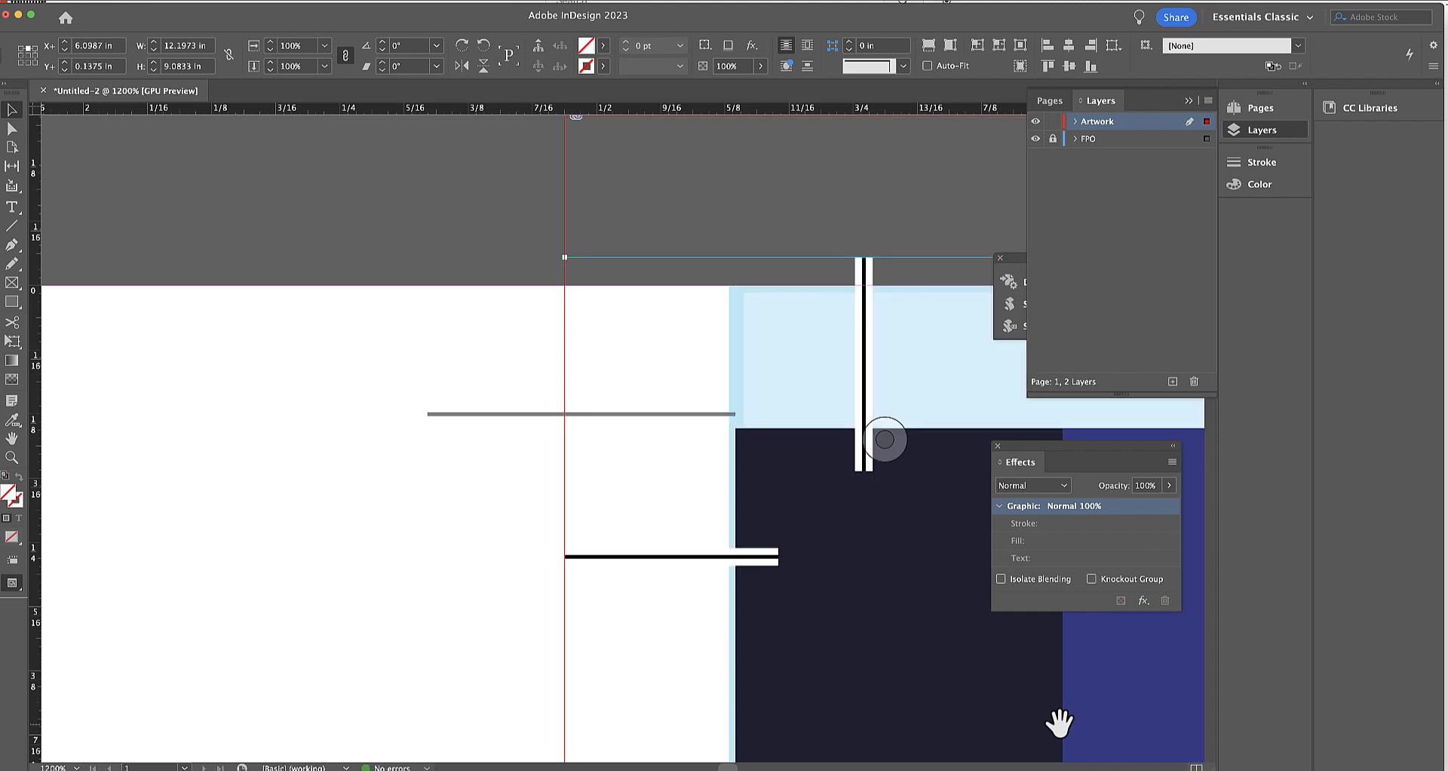
key("shift+Down")
key("shift+Up")
key("shift+Up")
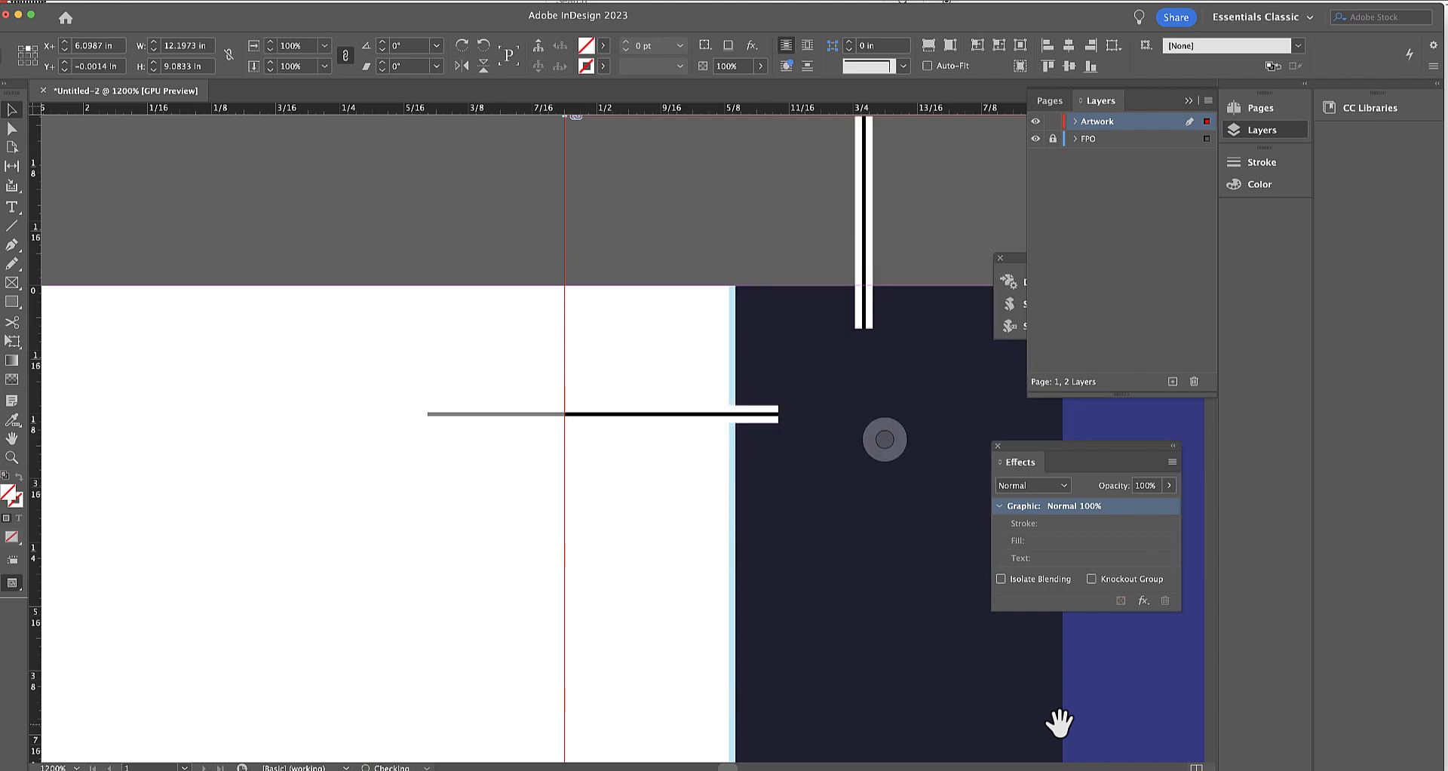
key("Left")
key("Left")
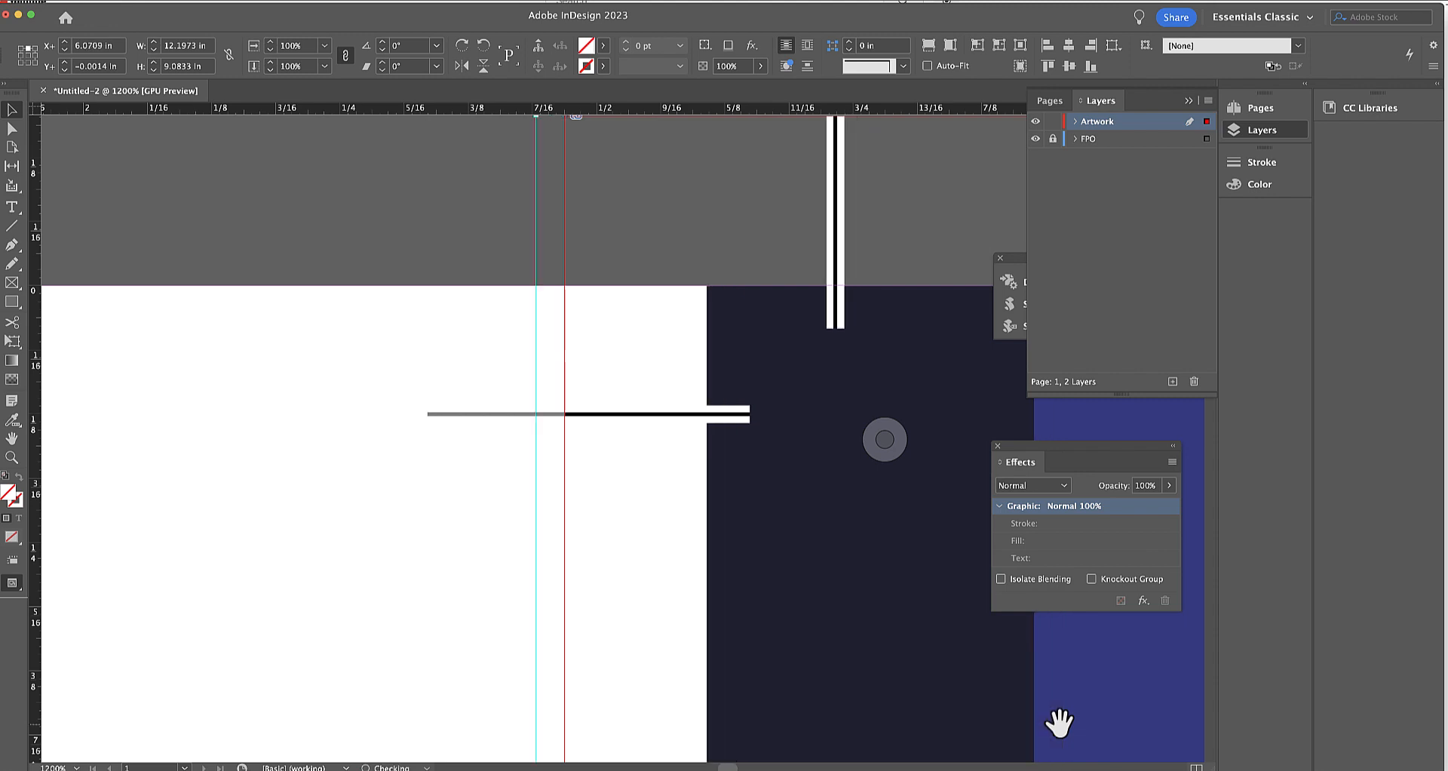
key("Right")
key("Right")
Finely nudge the cover graphic left inside its frame to X 6.0945 in.
key("super+Left")
key("super+Left")
key("super+Left")
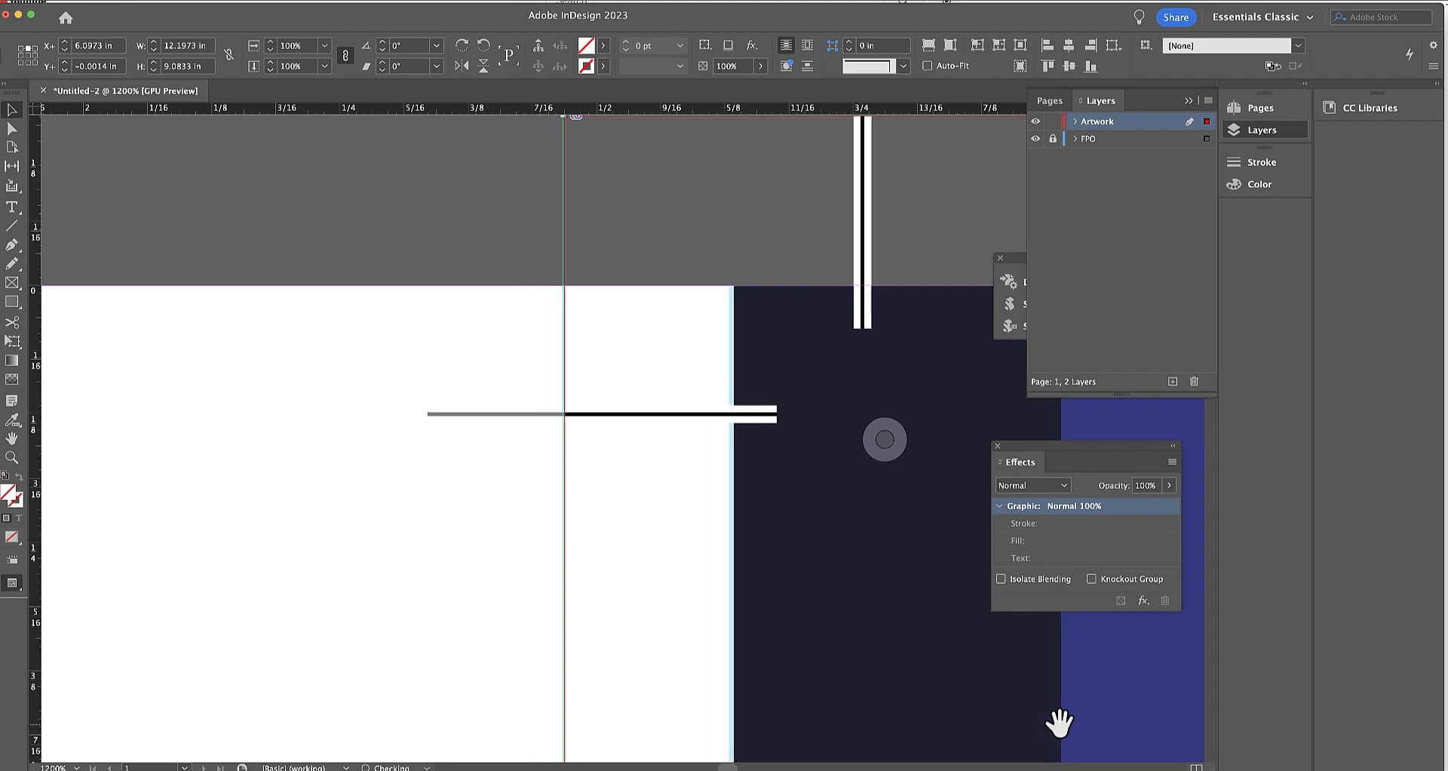
Check the cover's crop mark and bleed coverage against the template at the upper-right corner.
left_click(1138, 768)
left_click(1137, 767)
left_click(1138, 767)
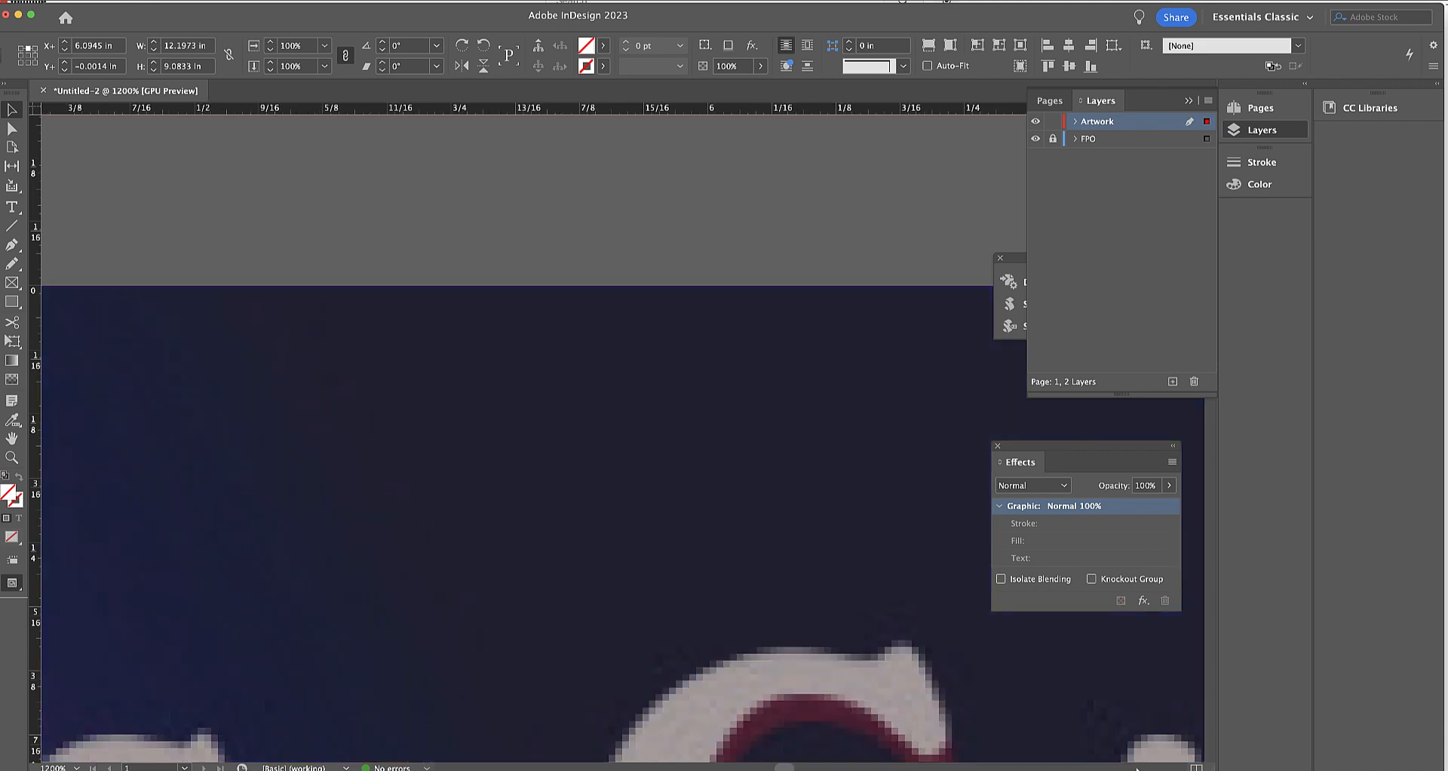
left_click(1138, 768)
left_click(1137, 767)
left_click(1137, 768)
left_click(1137, 768)
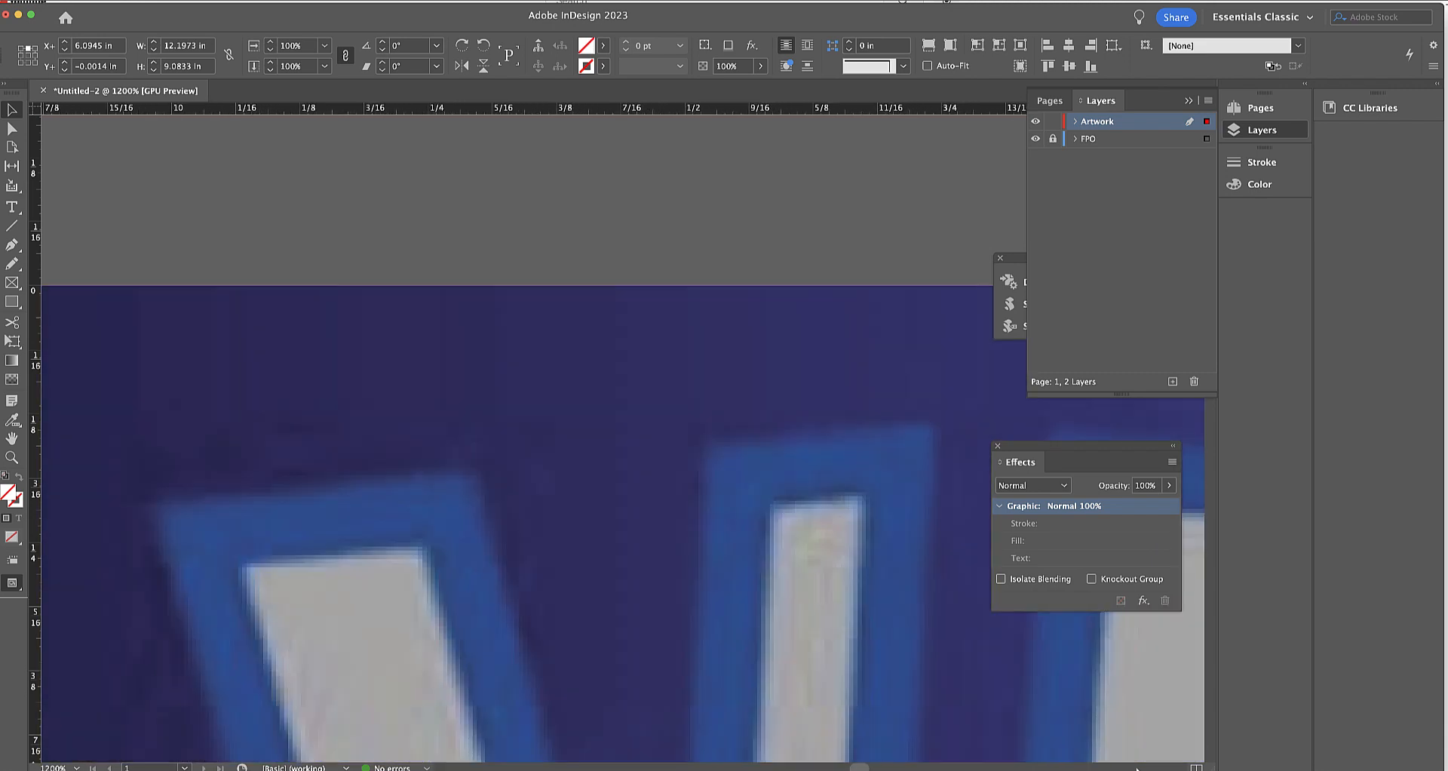
left_click(1137, 767)
left_click(1137, 768)
left_click(1137, 768)
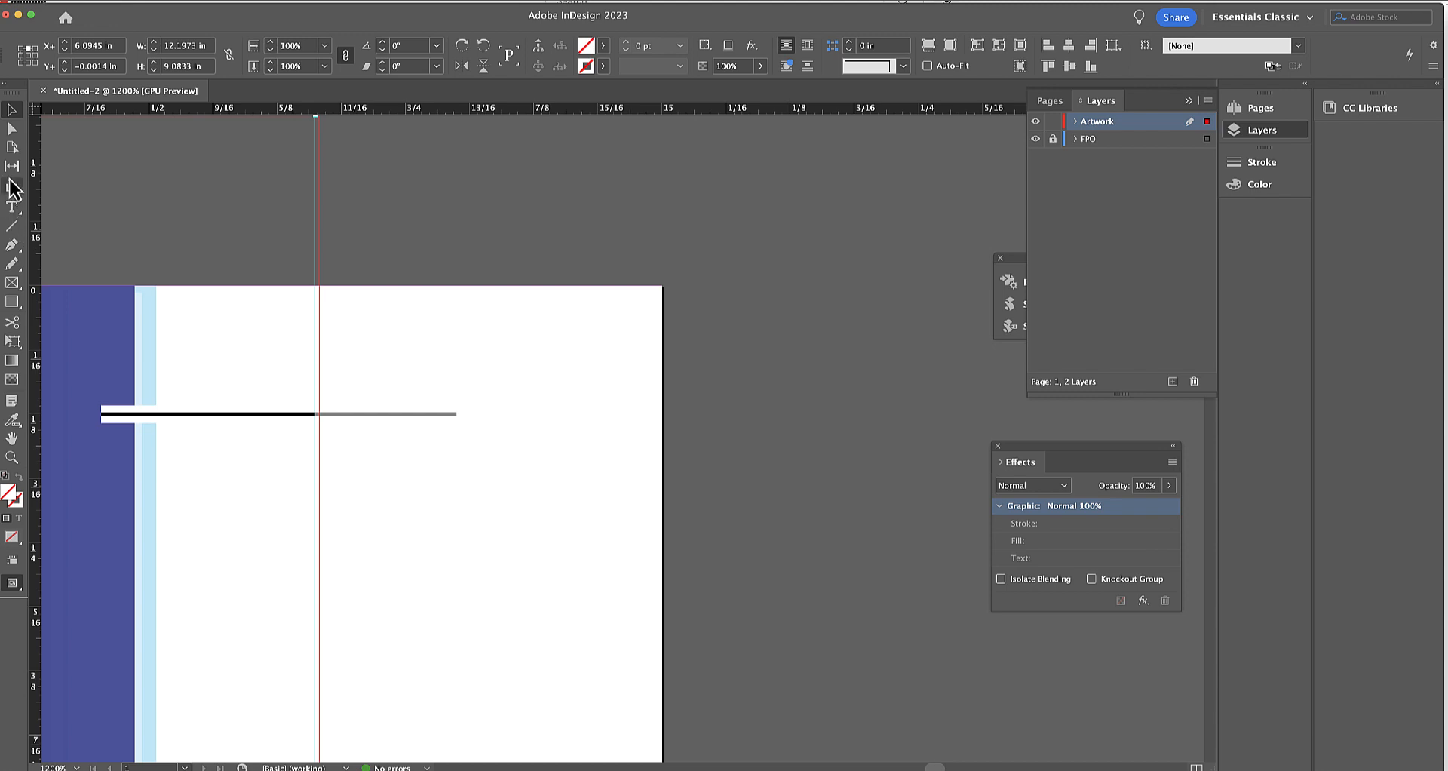
Examine the bleed coverage down the cover's outer front edge to the lower-right crop mark.
left_click(11, 111)
scroll(1211, 725, "down", 5)
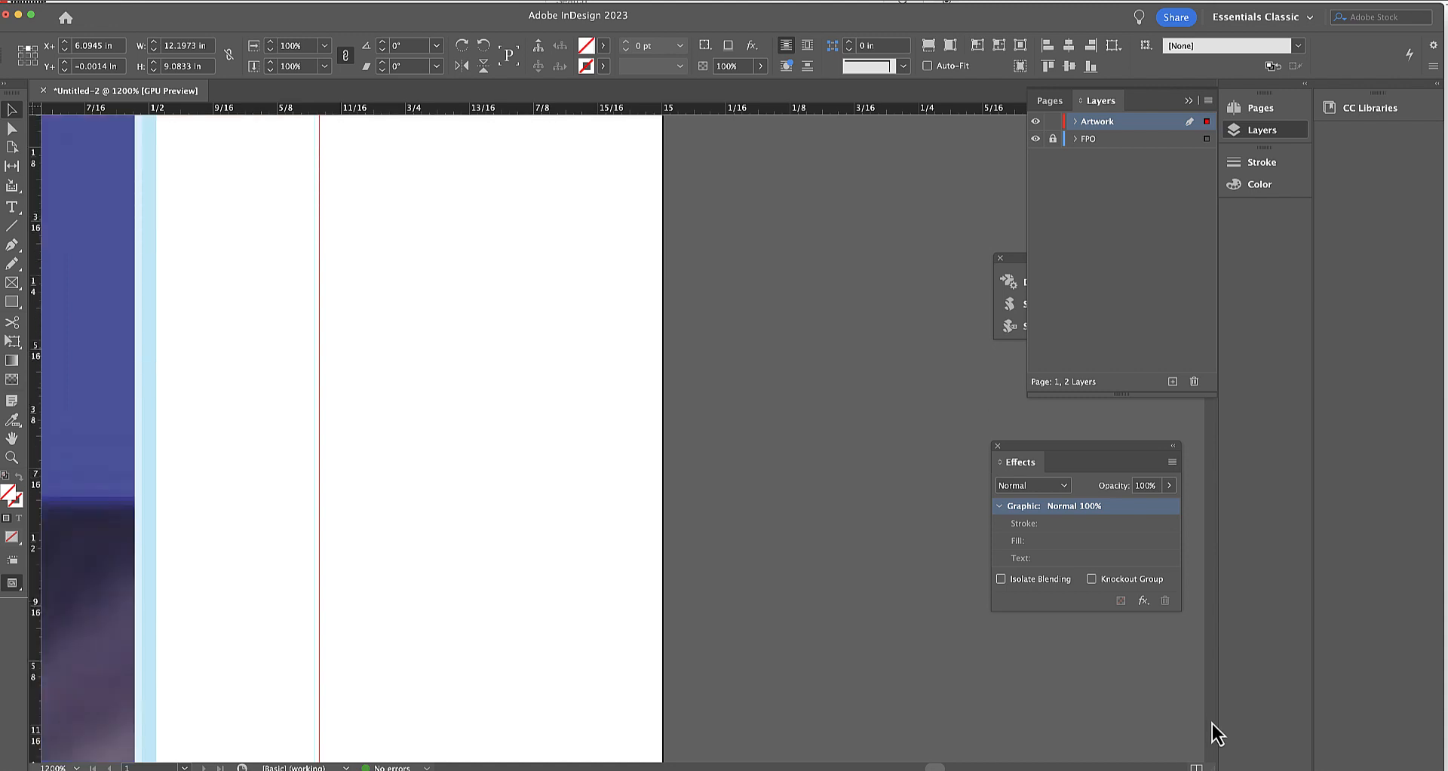
scroll(1211, 722, "down", 5)
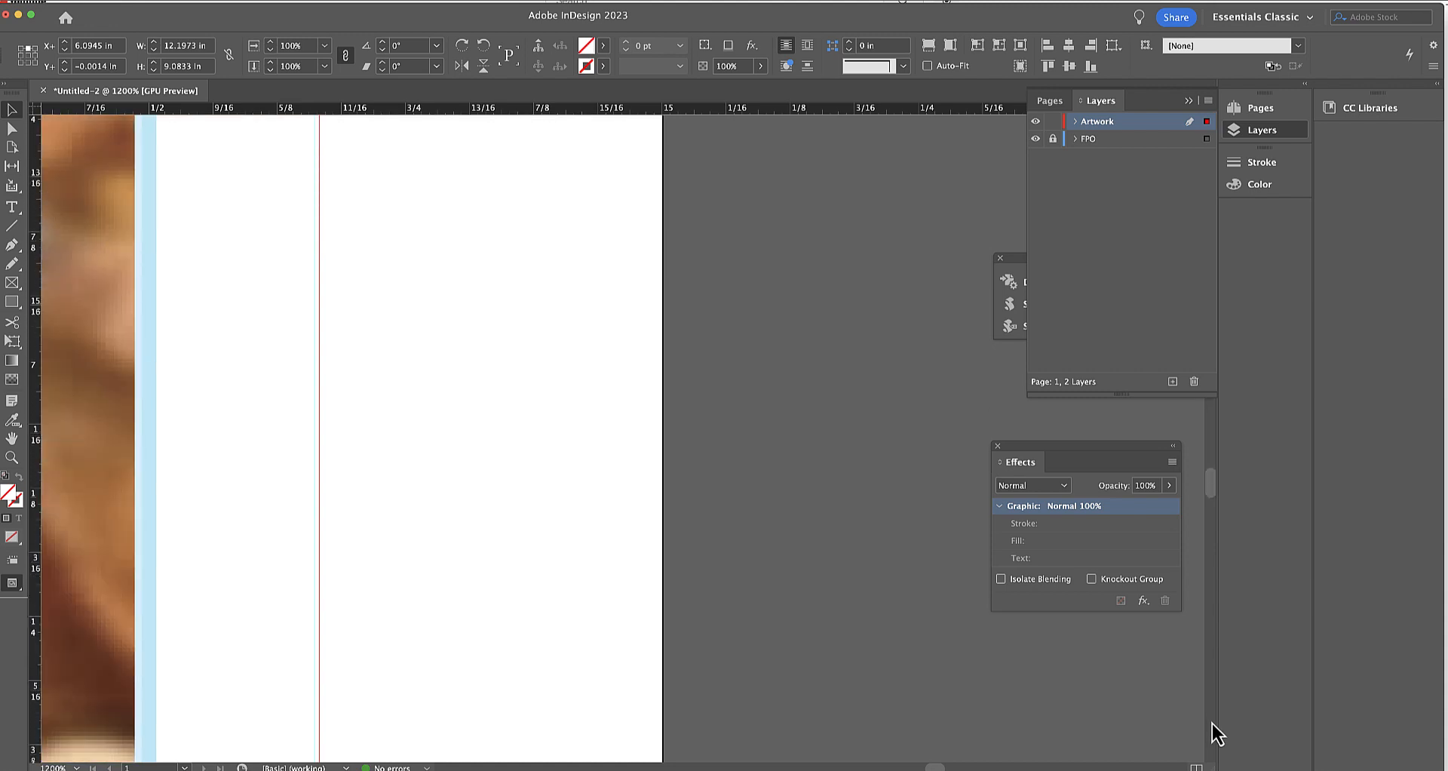
scroll(1211, 723, "down", 5)
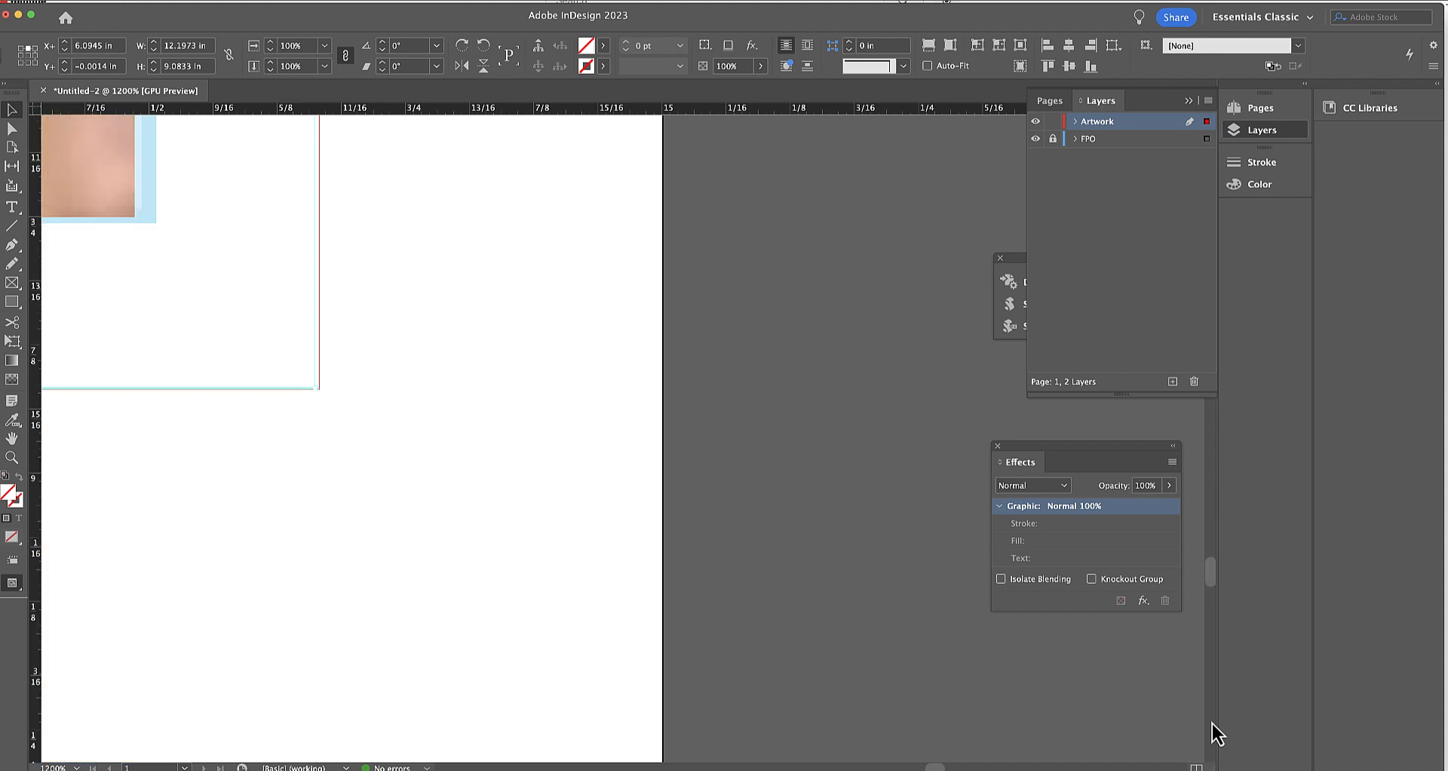
scroll(1212, 723, "up", 8)
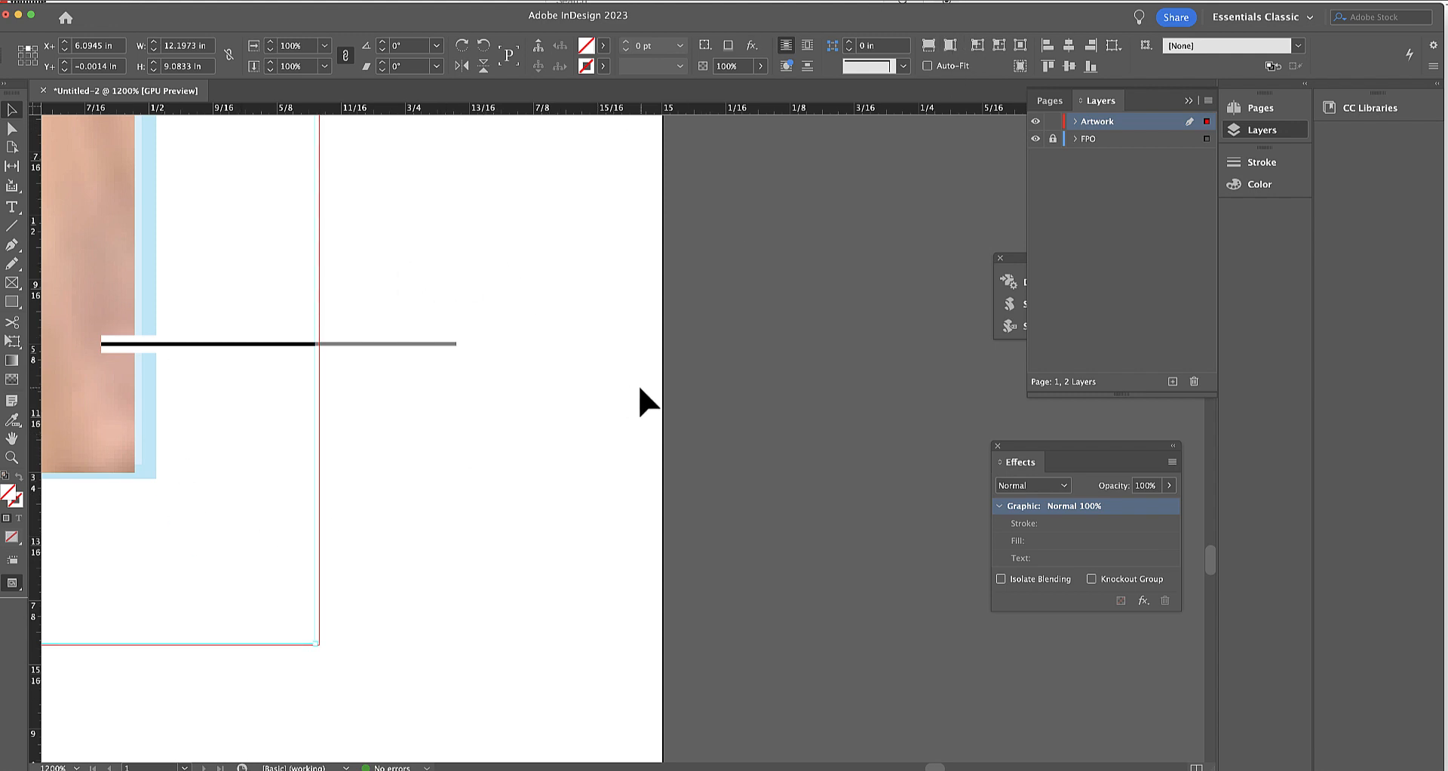
scroll(640, 389, "right", 1)
Open the recent source document Cover only layout.indd.
left_click(30, 1)
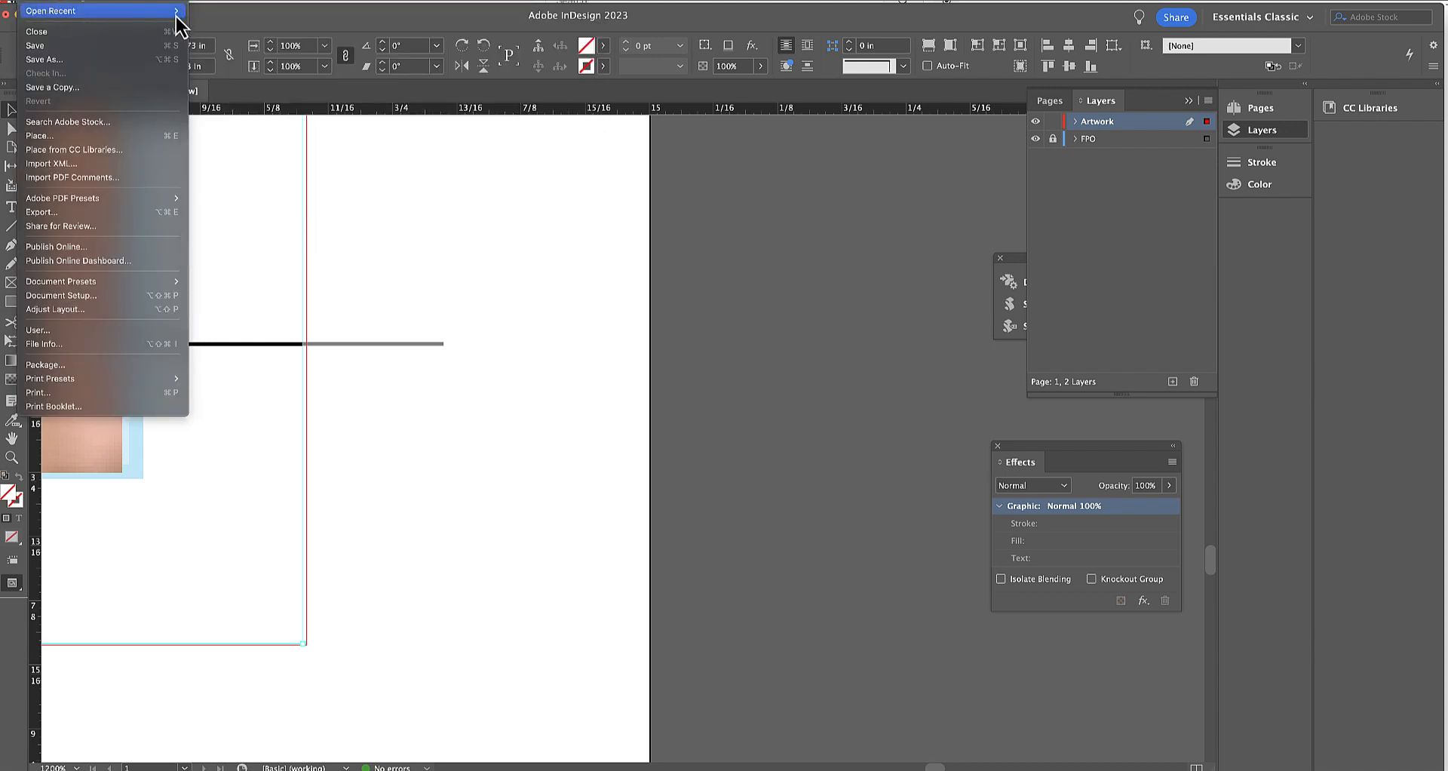
mouse_move(175, 16)
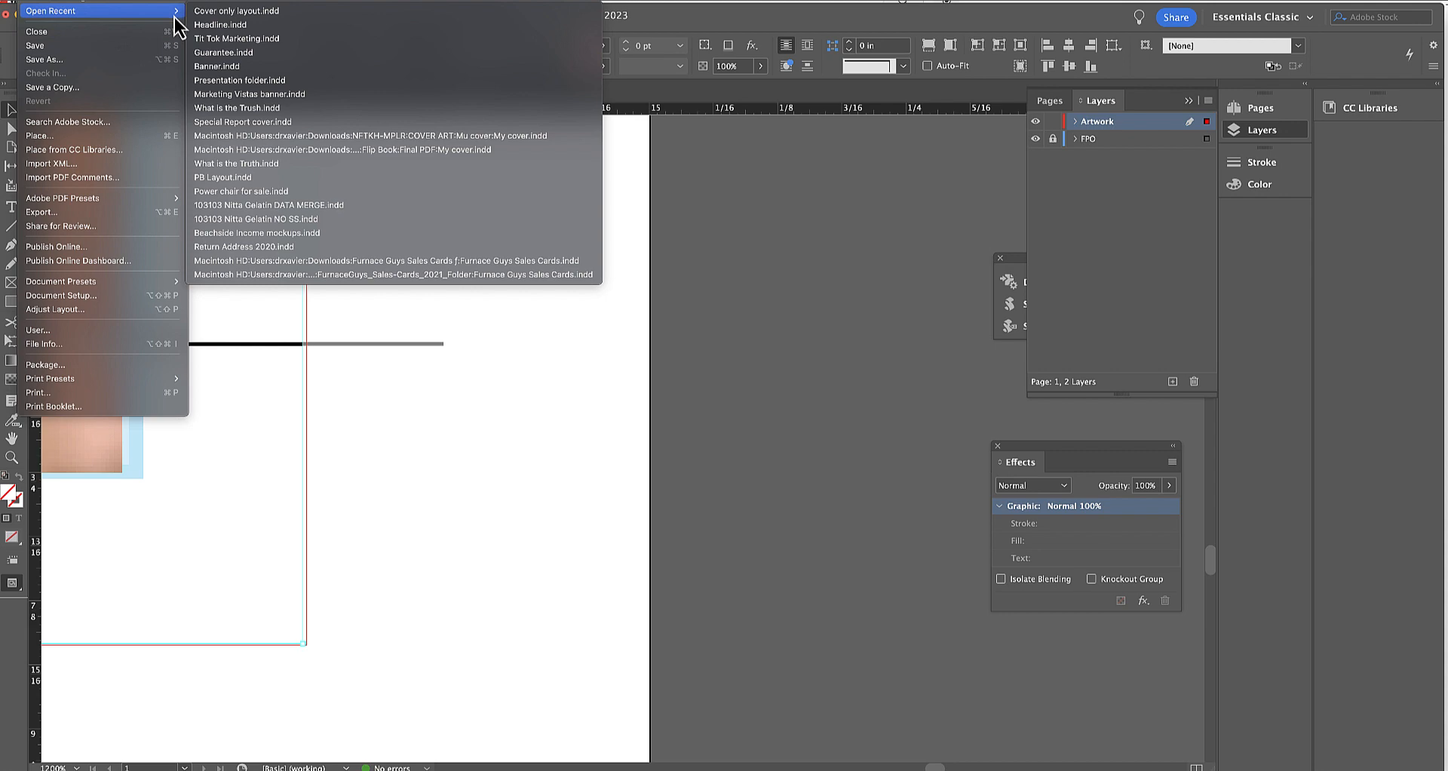
left_click(220, 17)
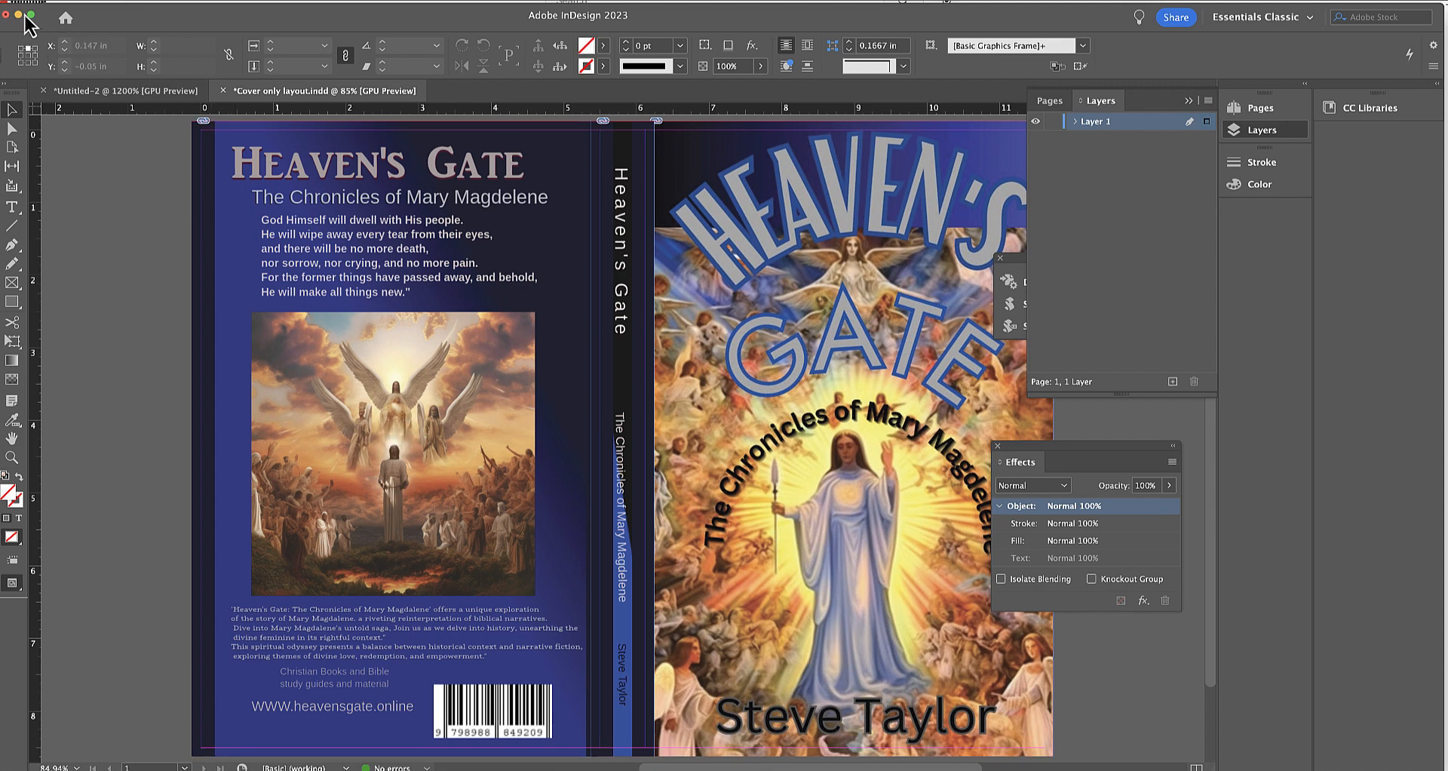
Set the cover document's bleed to 3/16 (0.1875 in) on all four sides.
left_click(32, 1)
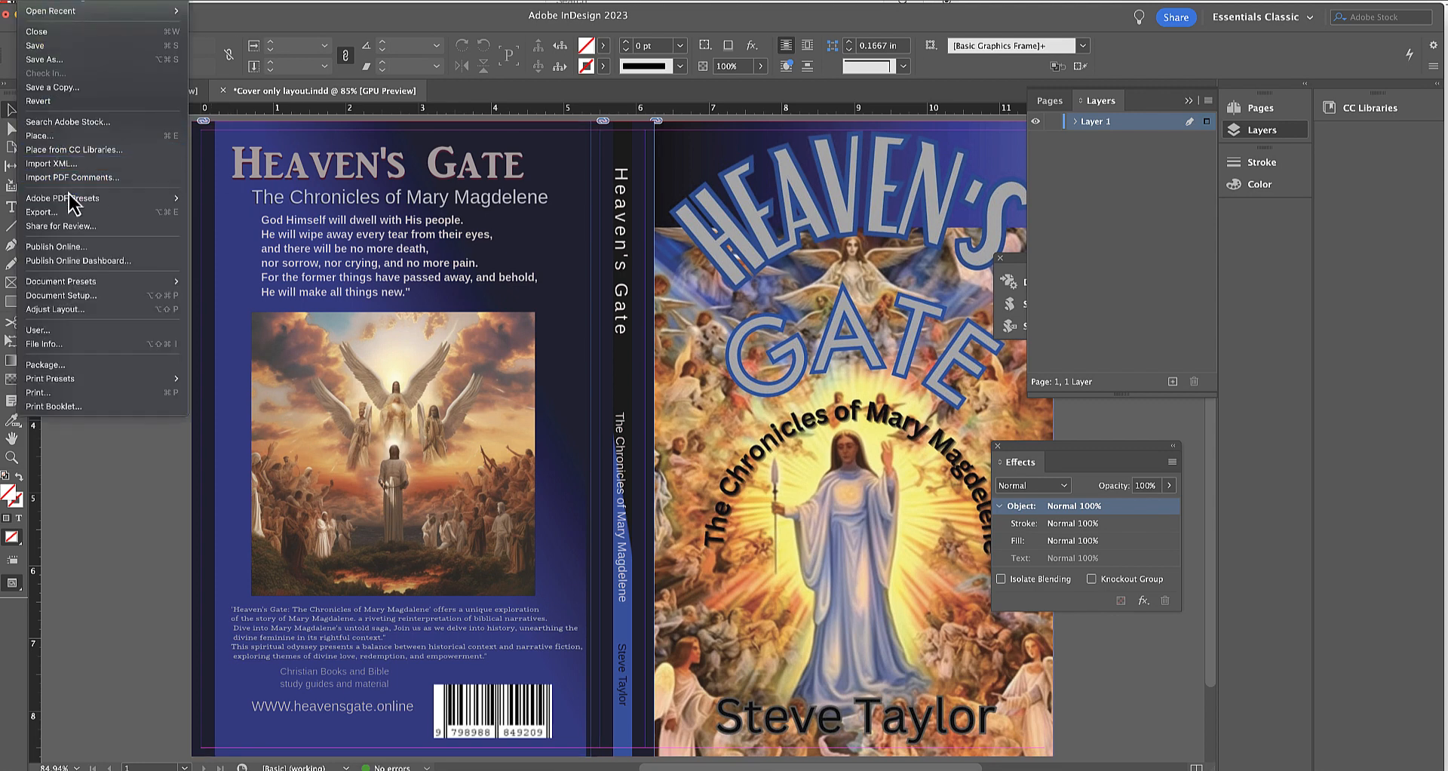
mouse_move(73, 203)
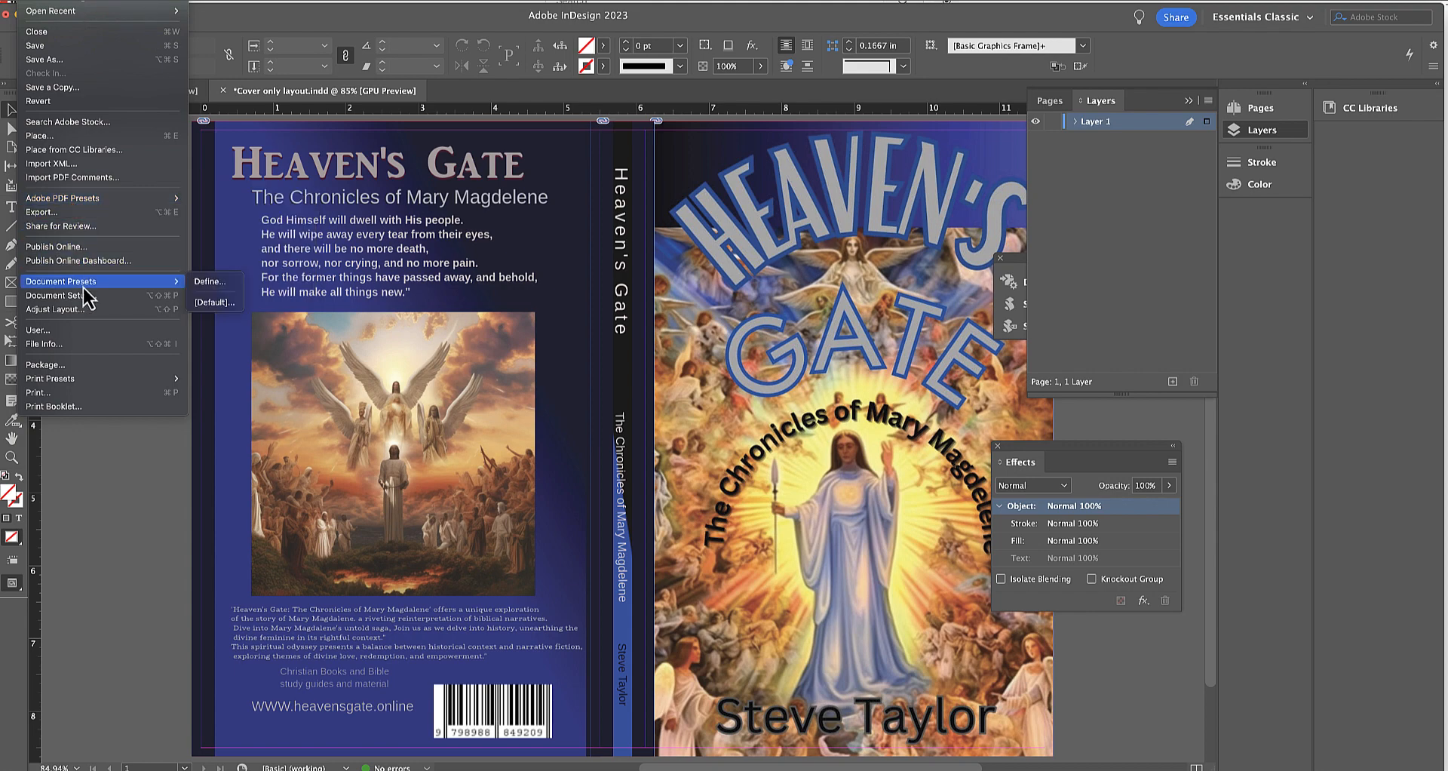
left_click(313, 350)
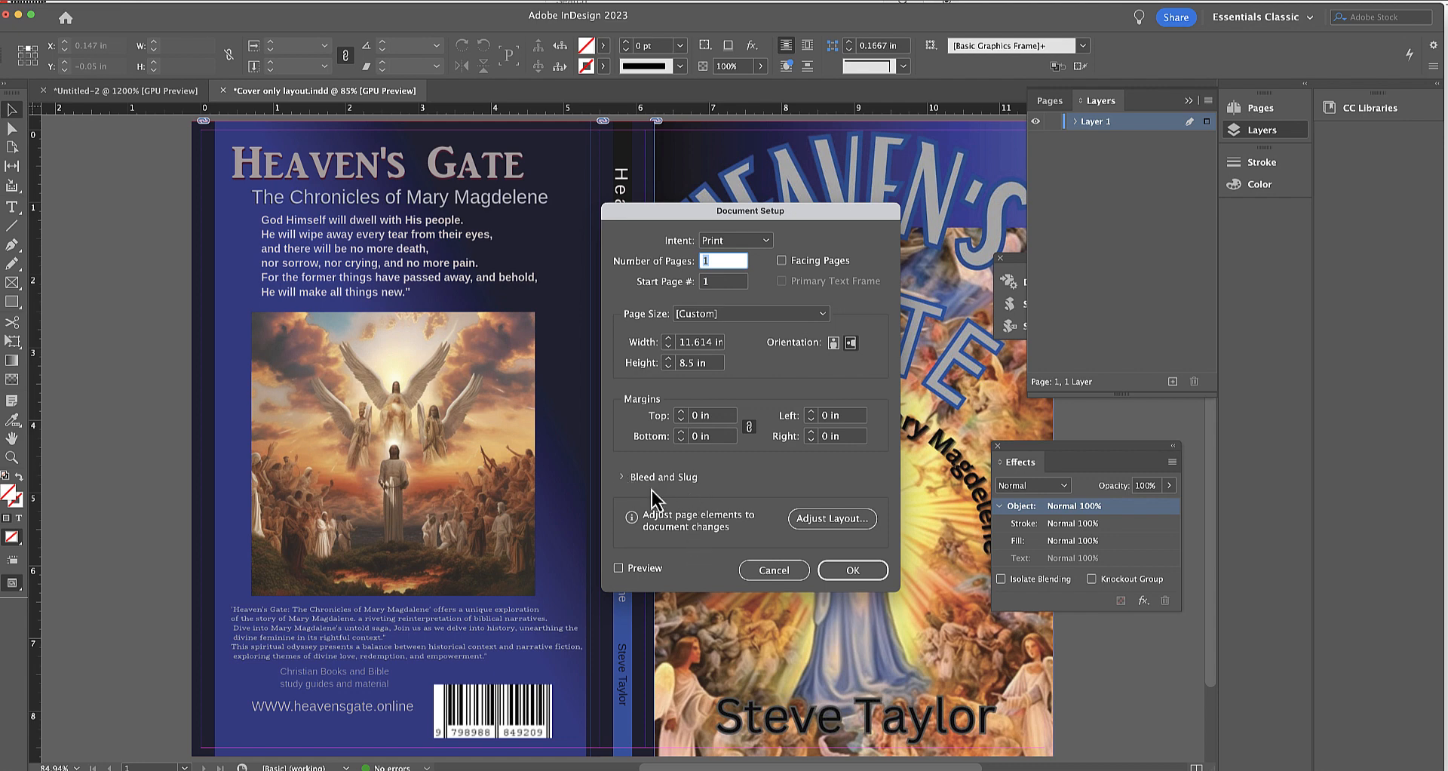
left_click(620, 477)
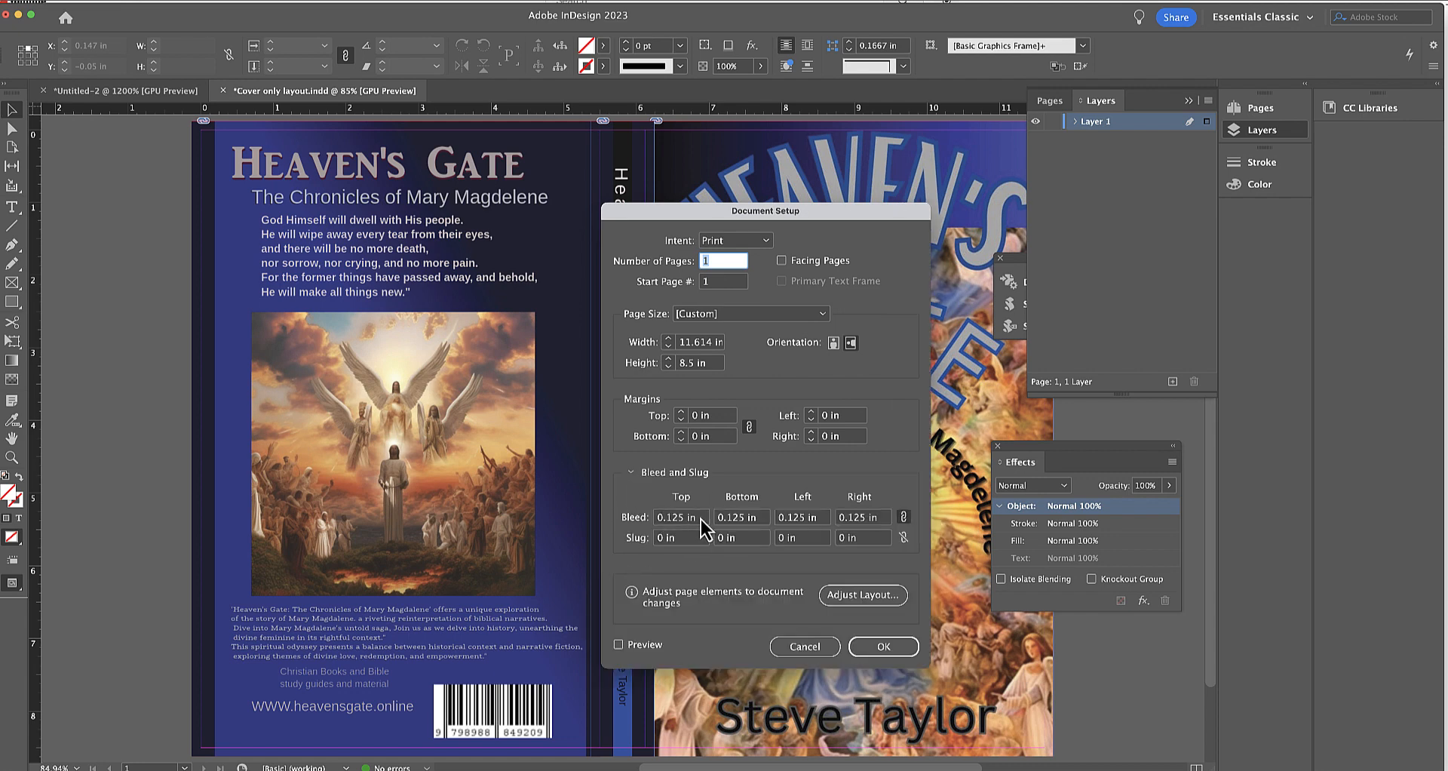
left_click(700, 519)
type("3")
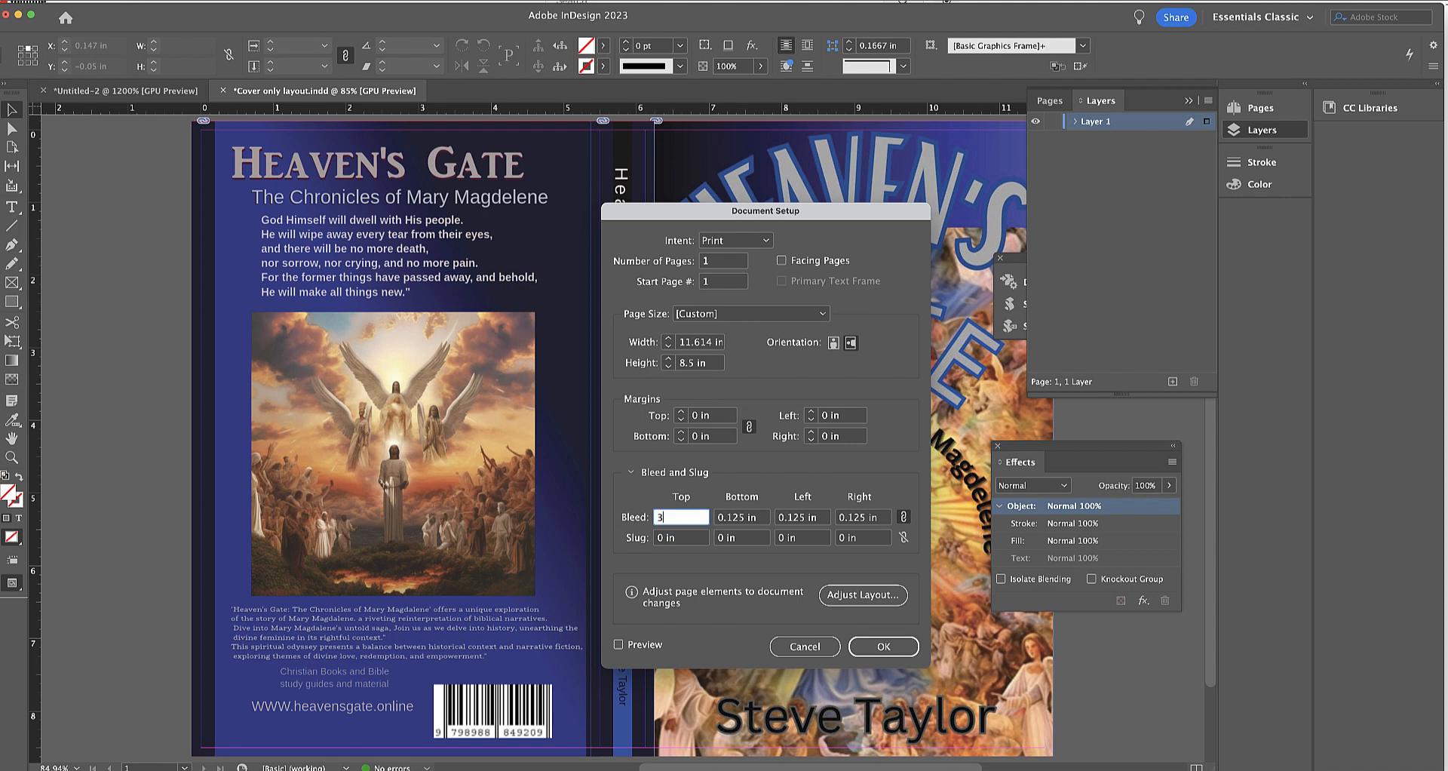
type("/16")
key("Tab")
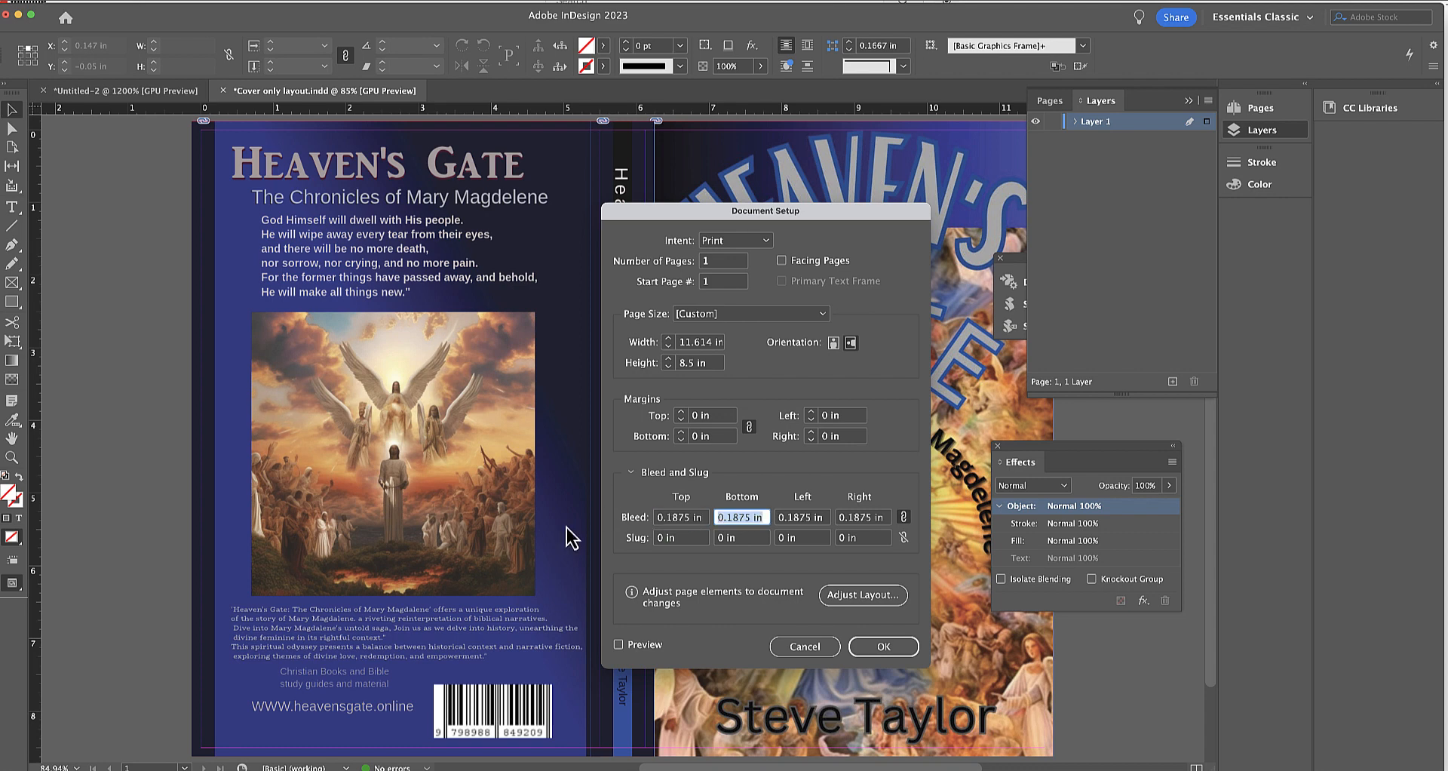
left_click(877, 650)
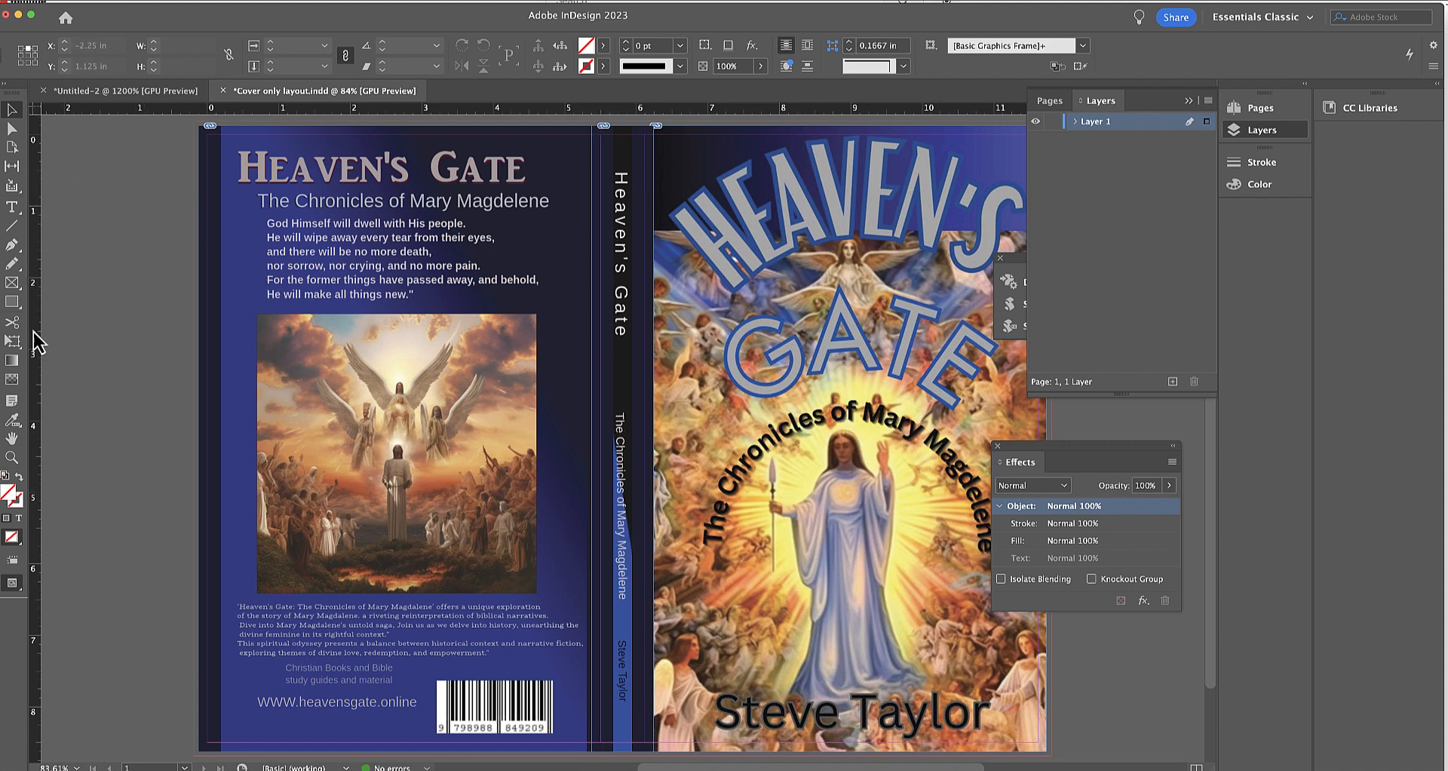
Extend the back cover's background frame to the bleed line on the top, outer and bottom edges, making it 5.6875 × 8.875 in.
left_click(12, 457)
left_click(208, 137)
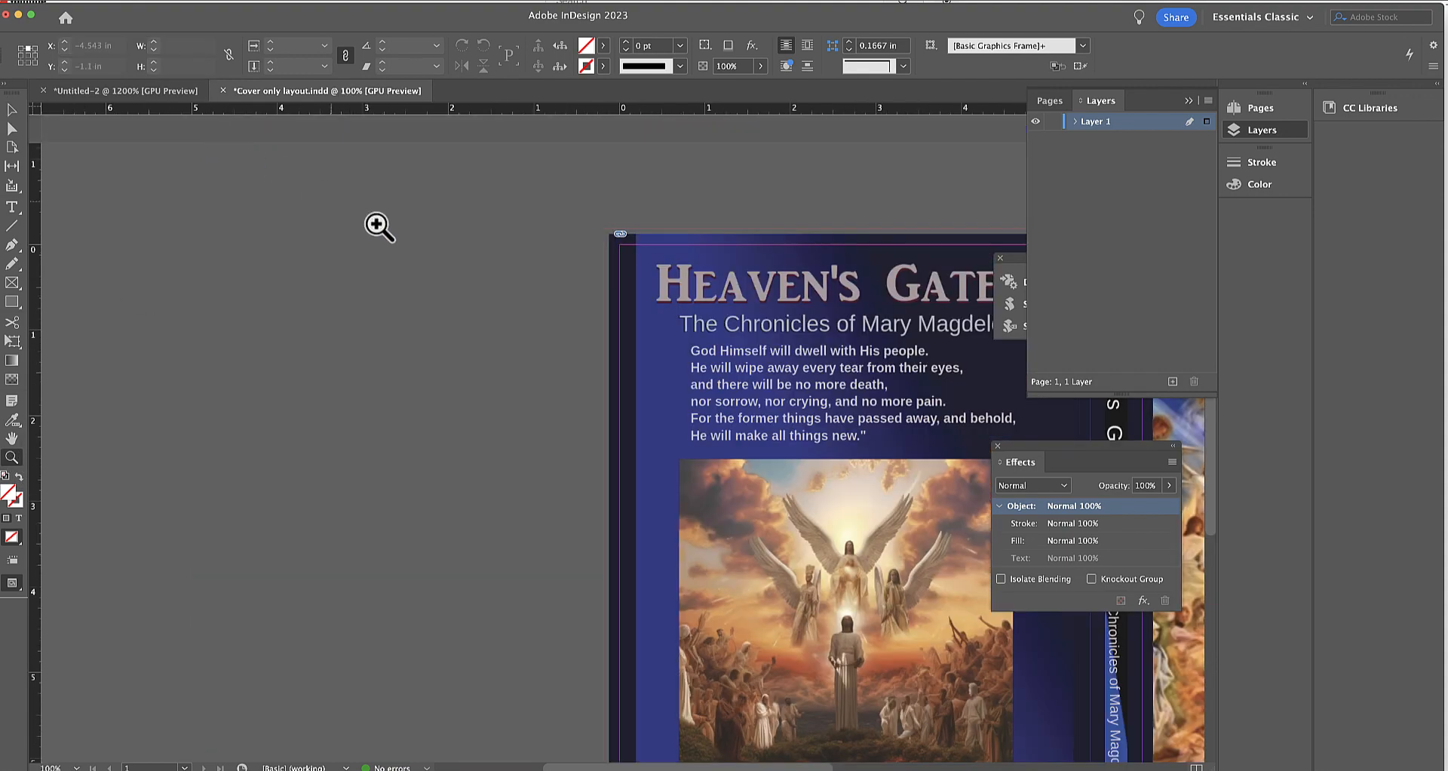
left_click(617, 264)
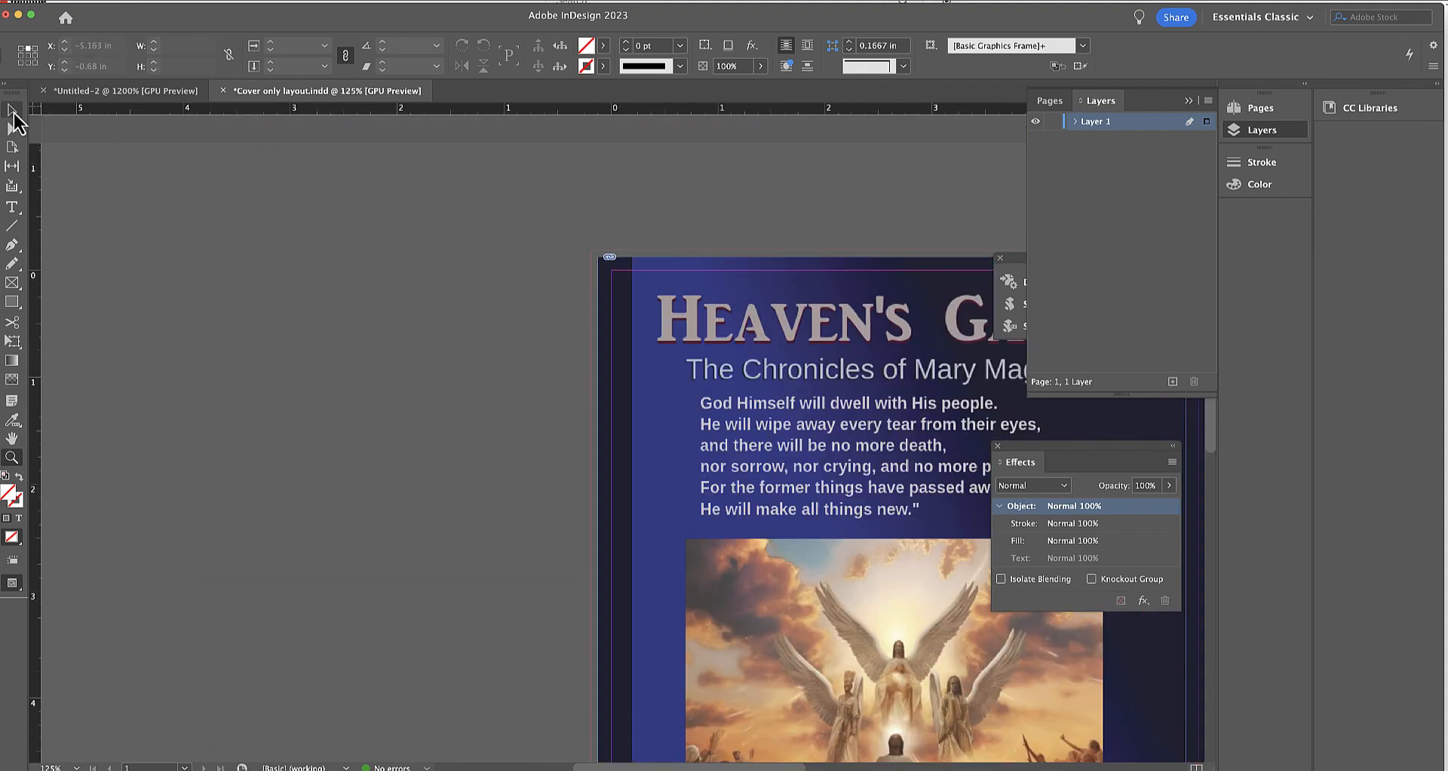
left_click(12, 110)
left_click(618, 290)
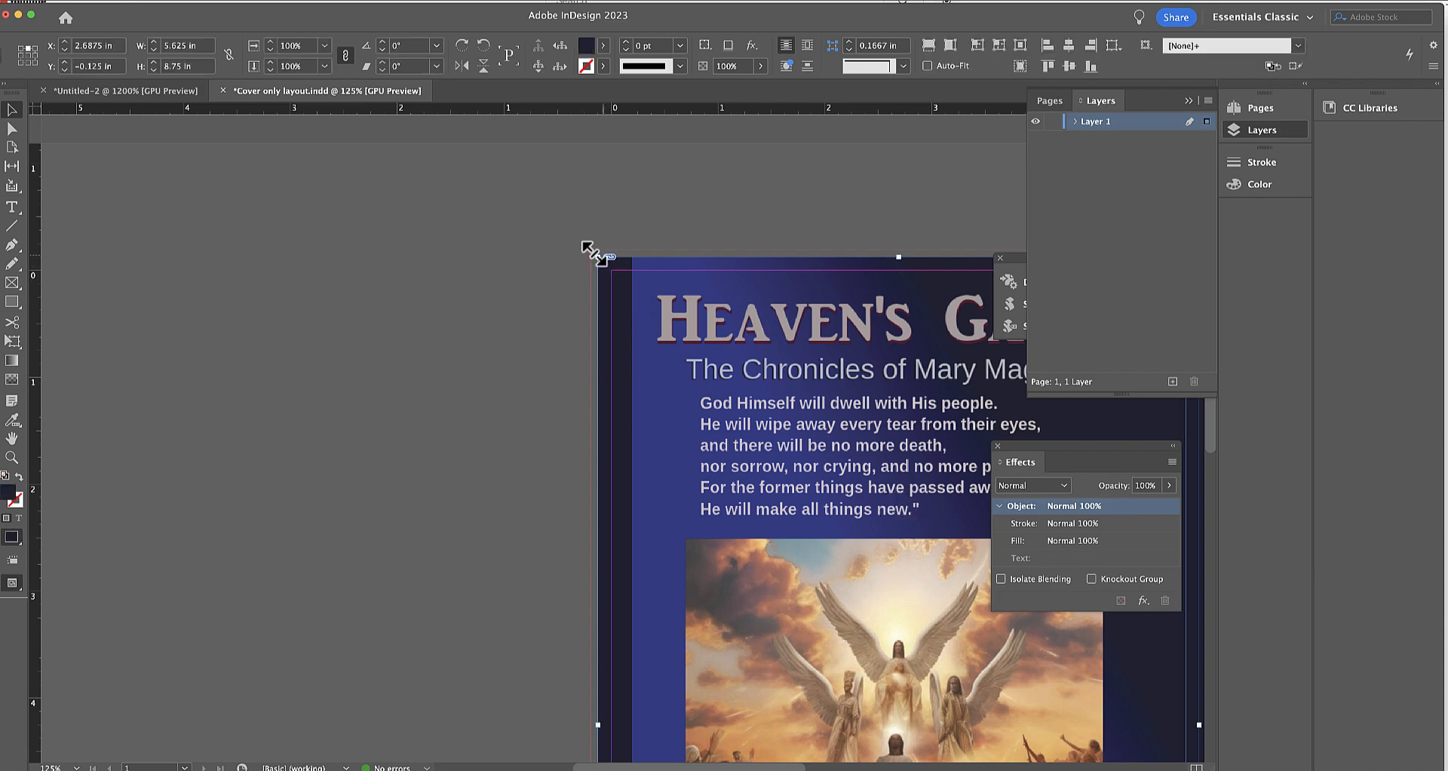
left_click_drag(596, 257, 591, 250)
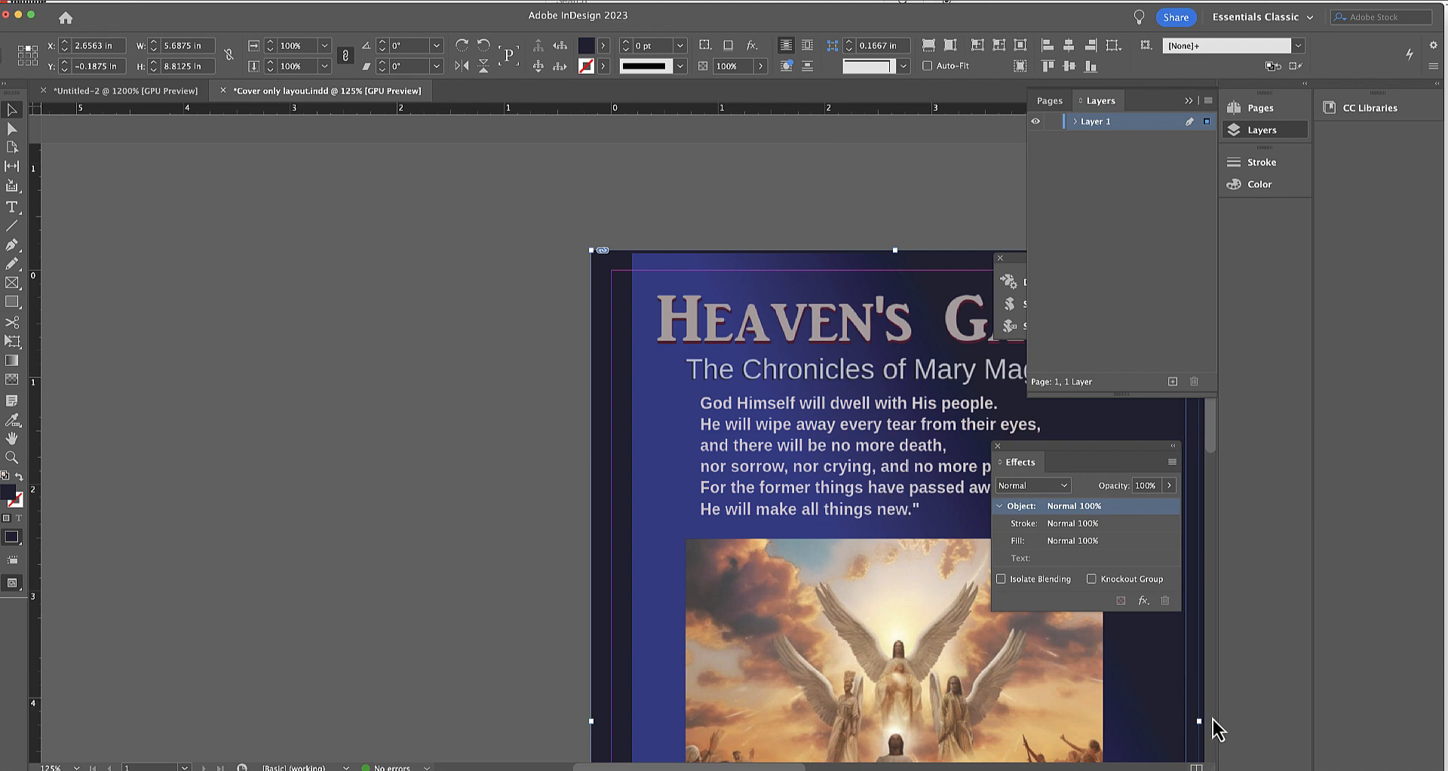
scroll(1215, 728, "down", 5)
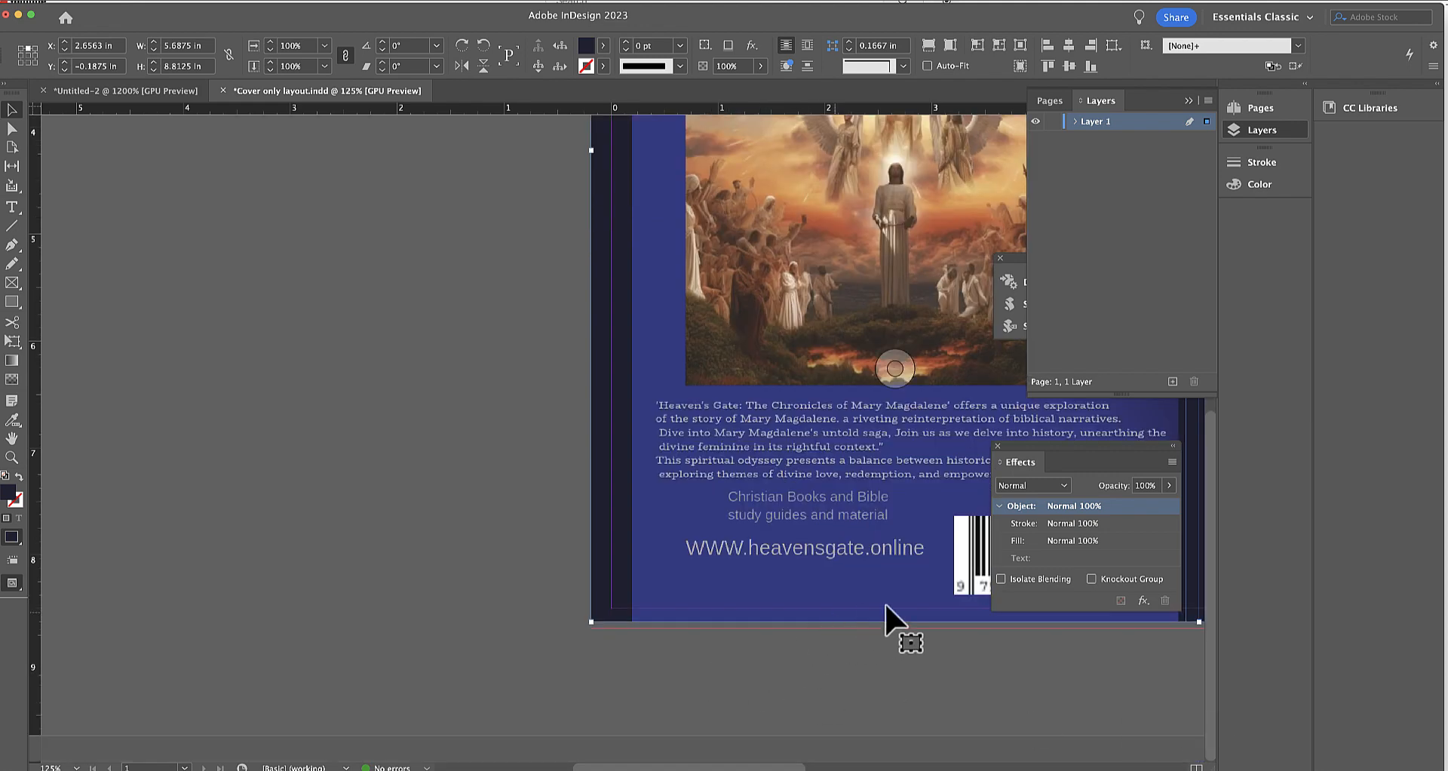
left_click_drag(895, 622, 893, 627)
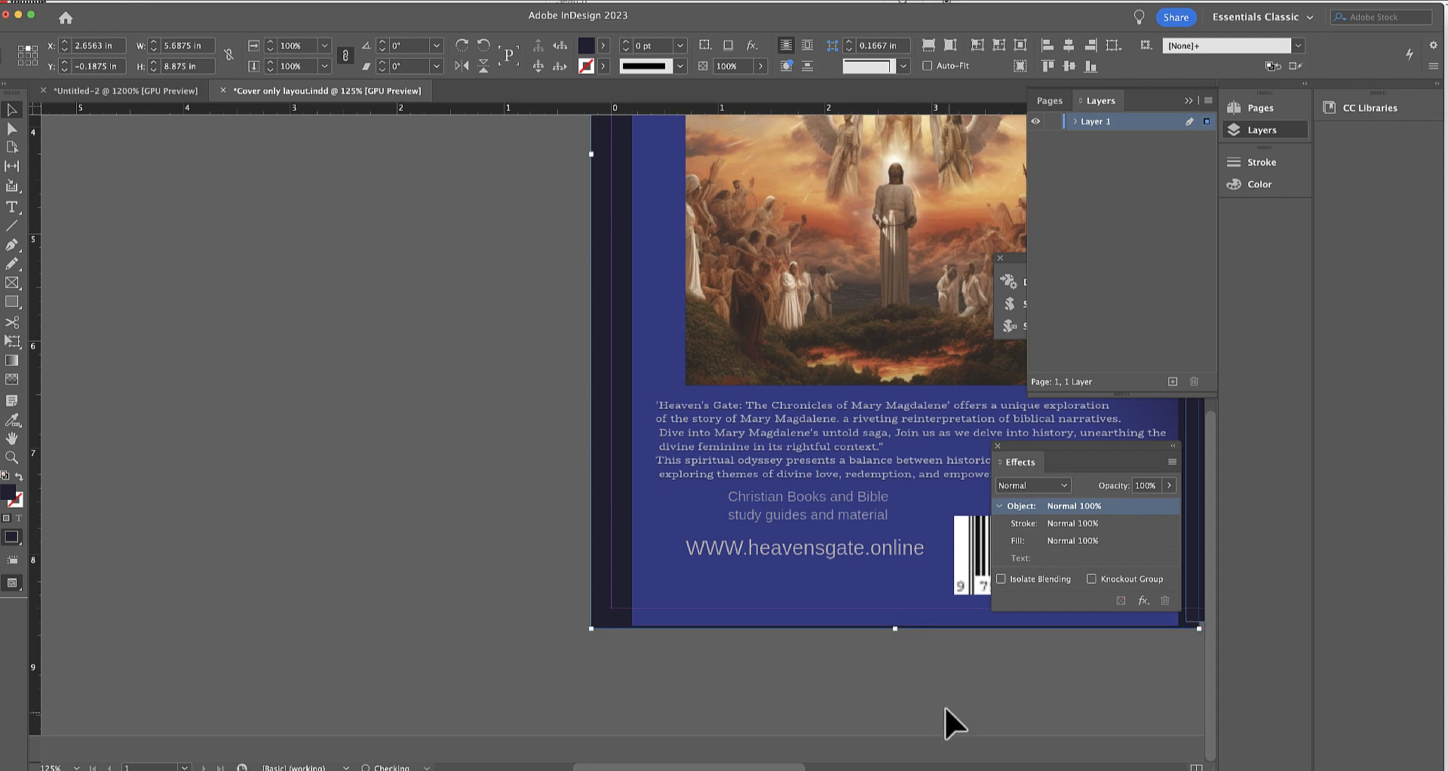
Extend the spine background's bottom edge to the bleed line for a height of 8.8125 in.
left_click(1048, 769)
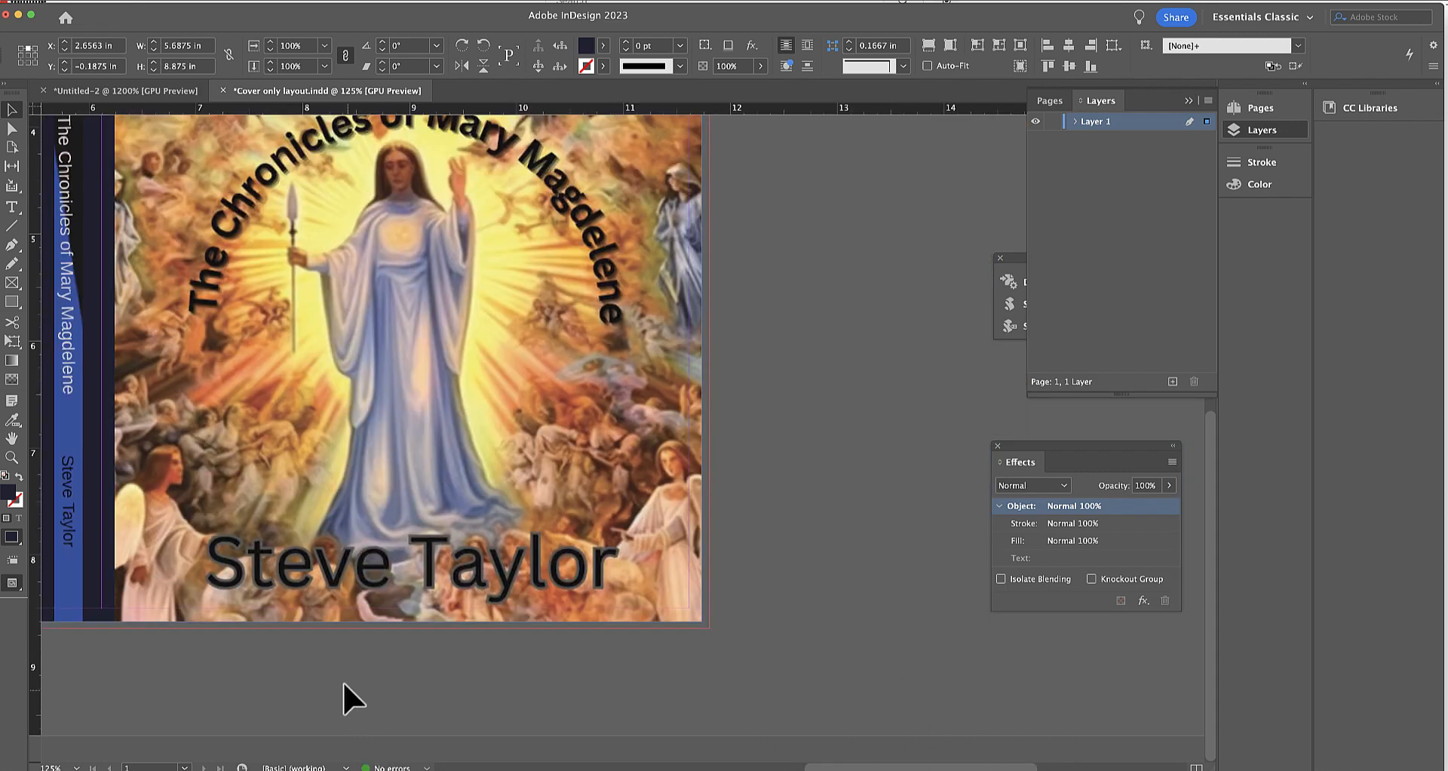
left_click(72, 615)
left_click_drag(68, 620, 68, 628)
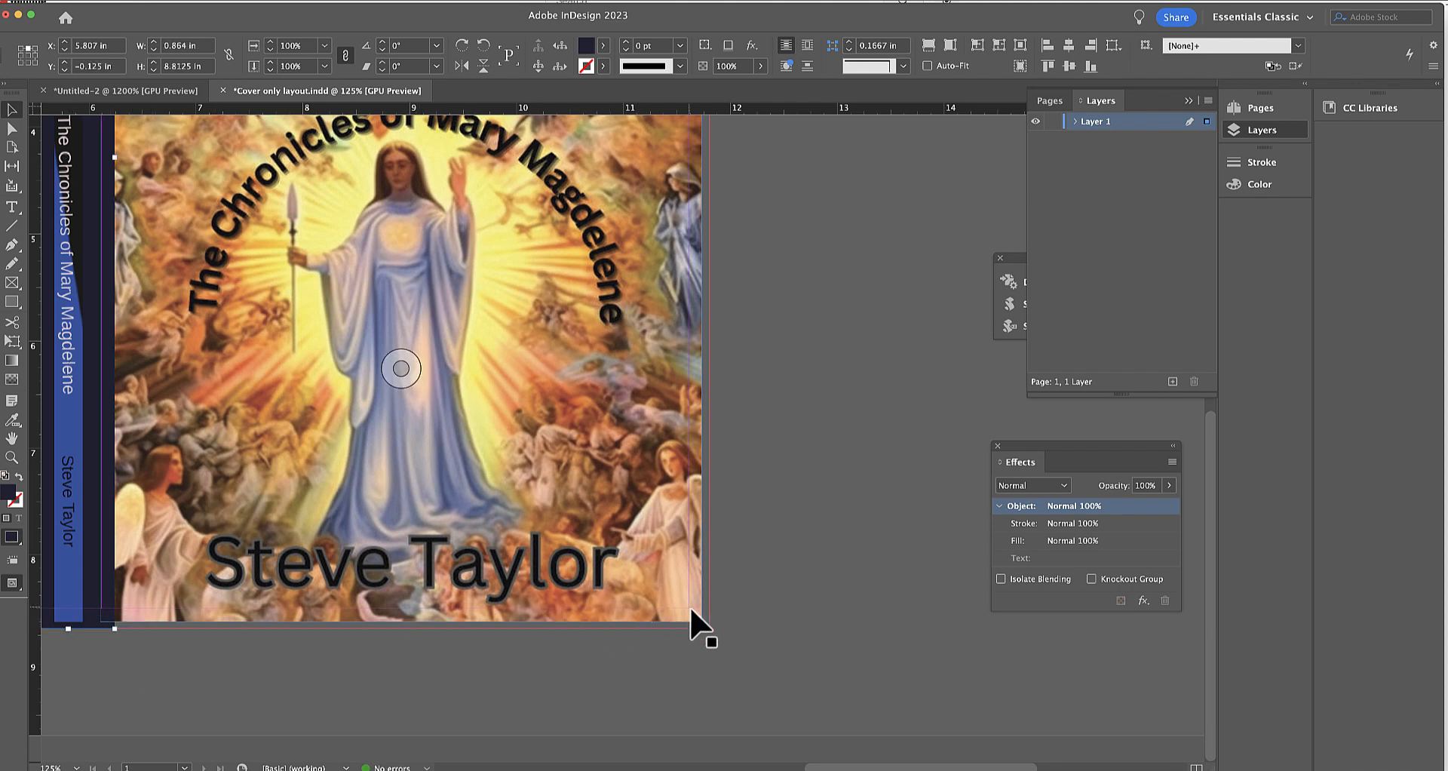
Extend the front cover image frame to the bleed line on the bottom and outer edges, making it 5.6945 × 8.8125 in.
left_click(404, 623)
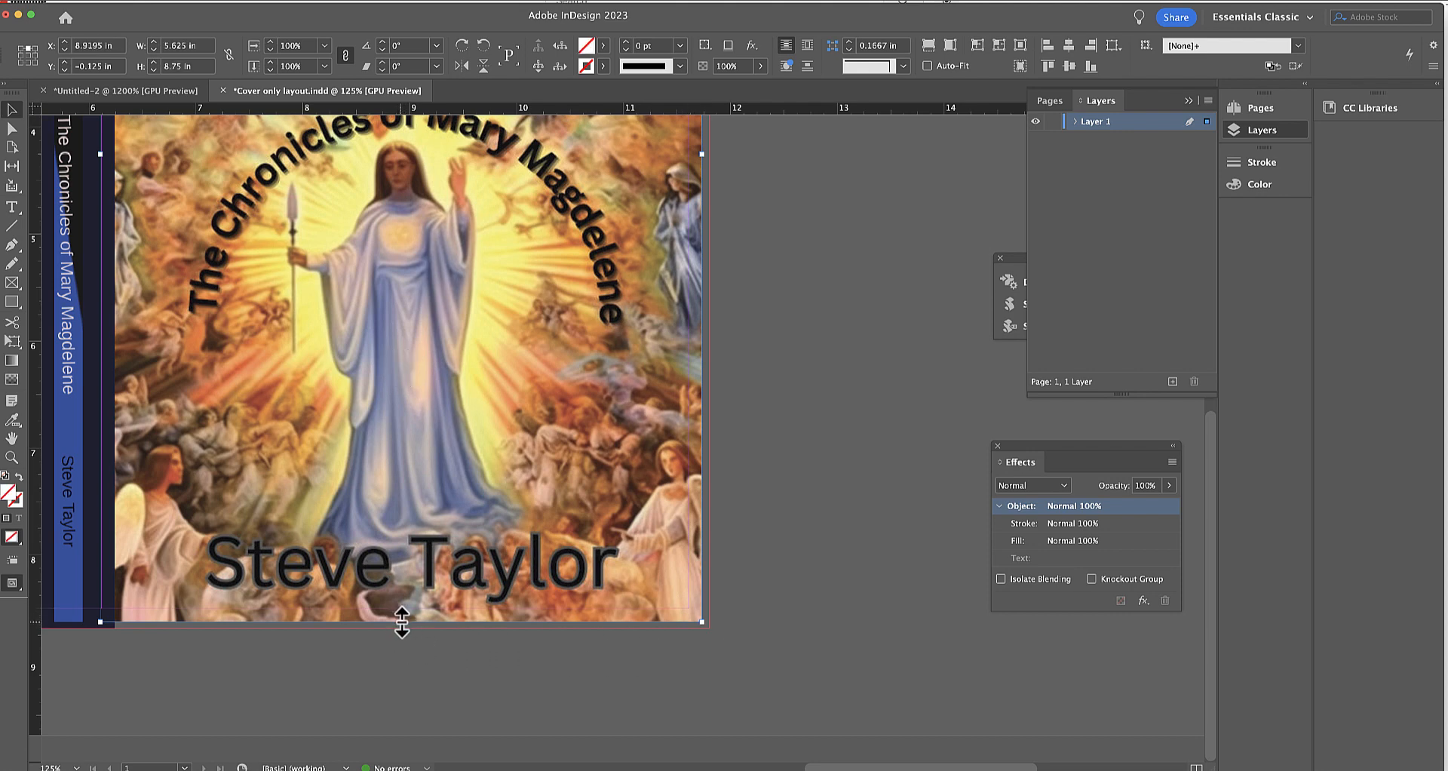
left_click_drag(402, 622, 401, 627)
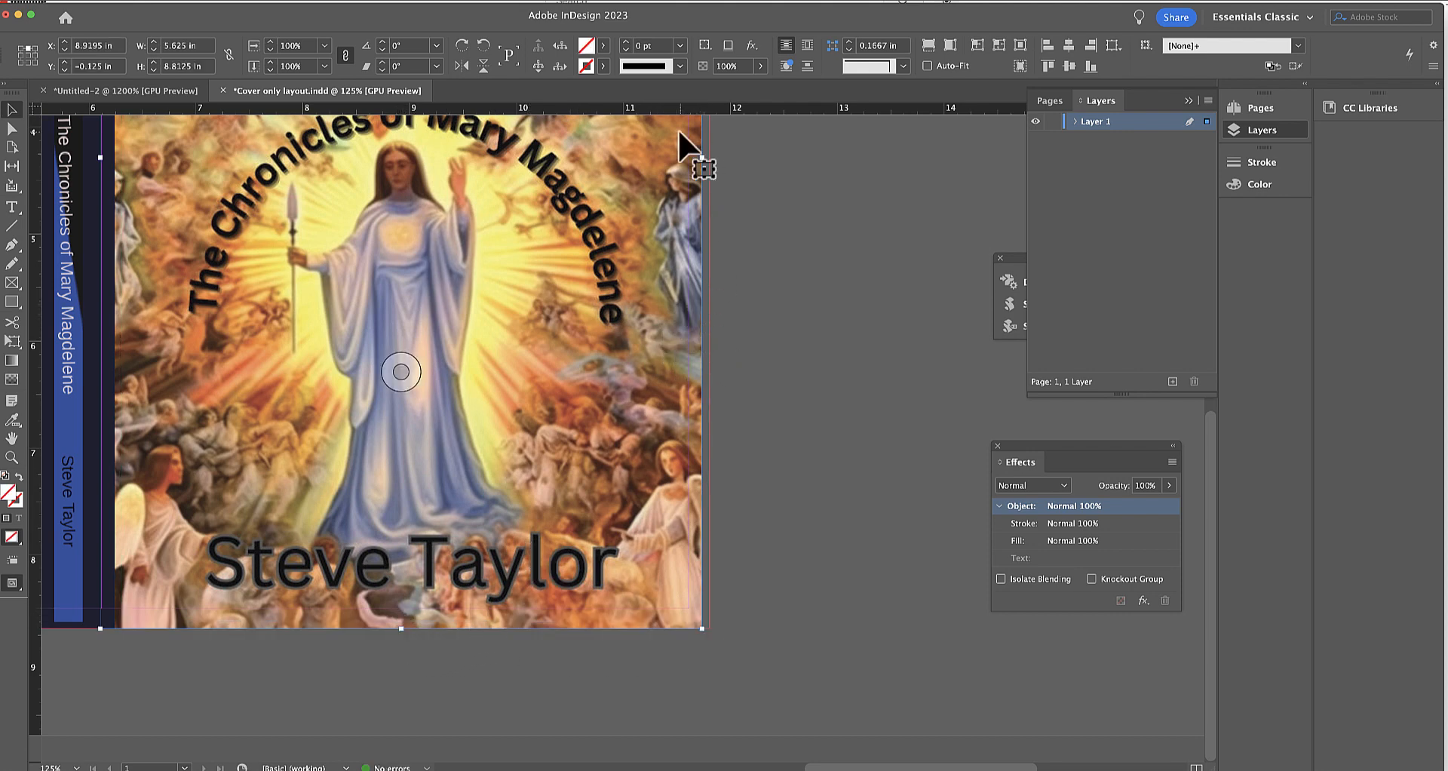
left_click_drag(700, 157, 705, 157)
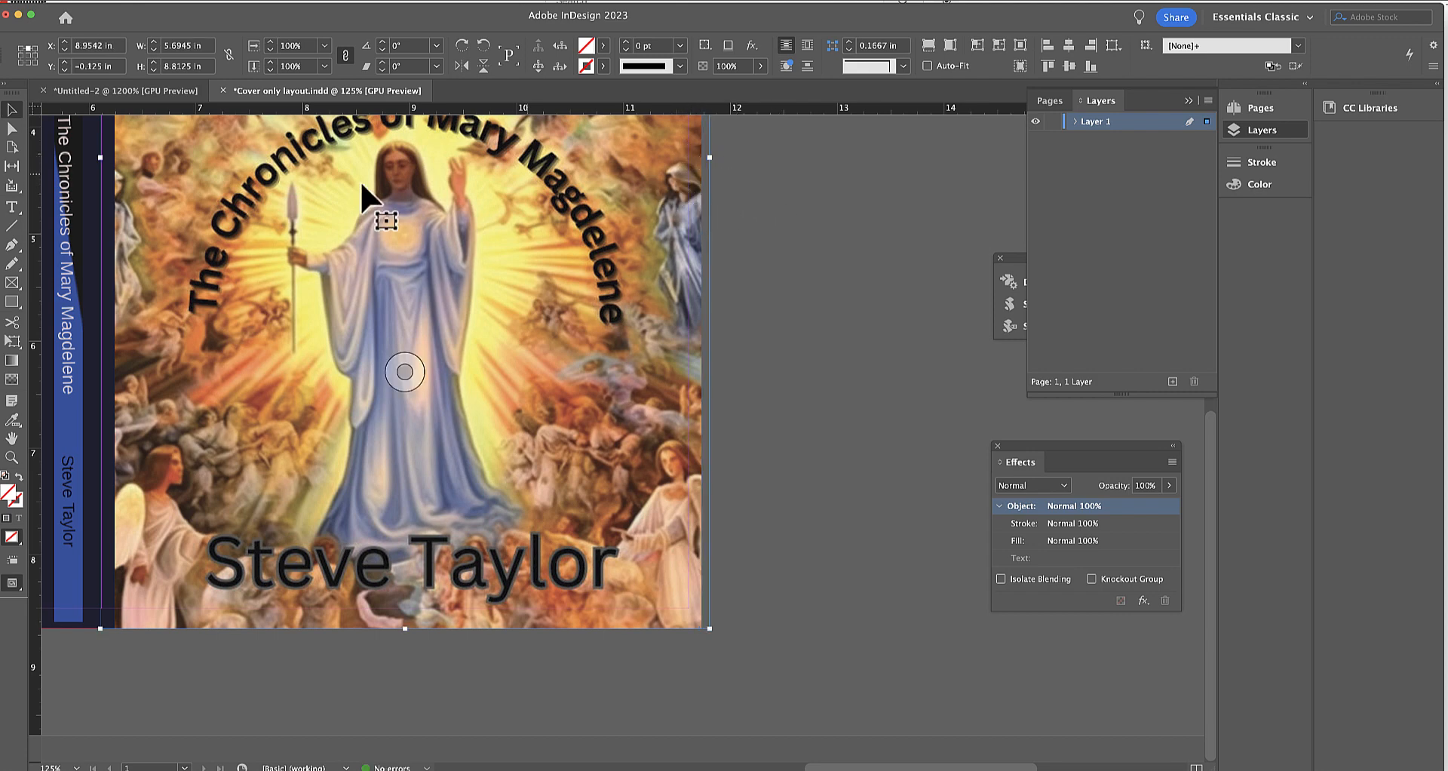
Nudge the front cover image to the right inside its frame to cover the outer bleed.
left_click(12, 128)
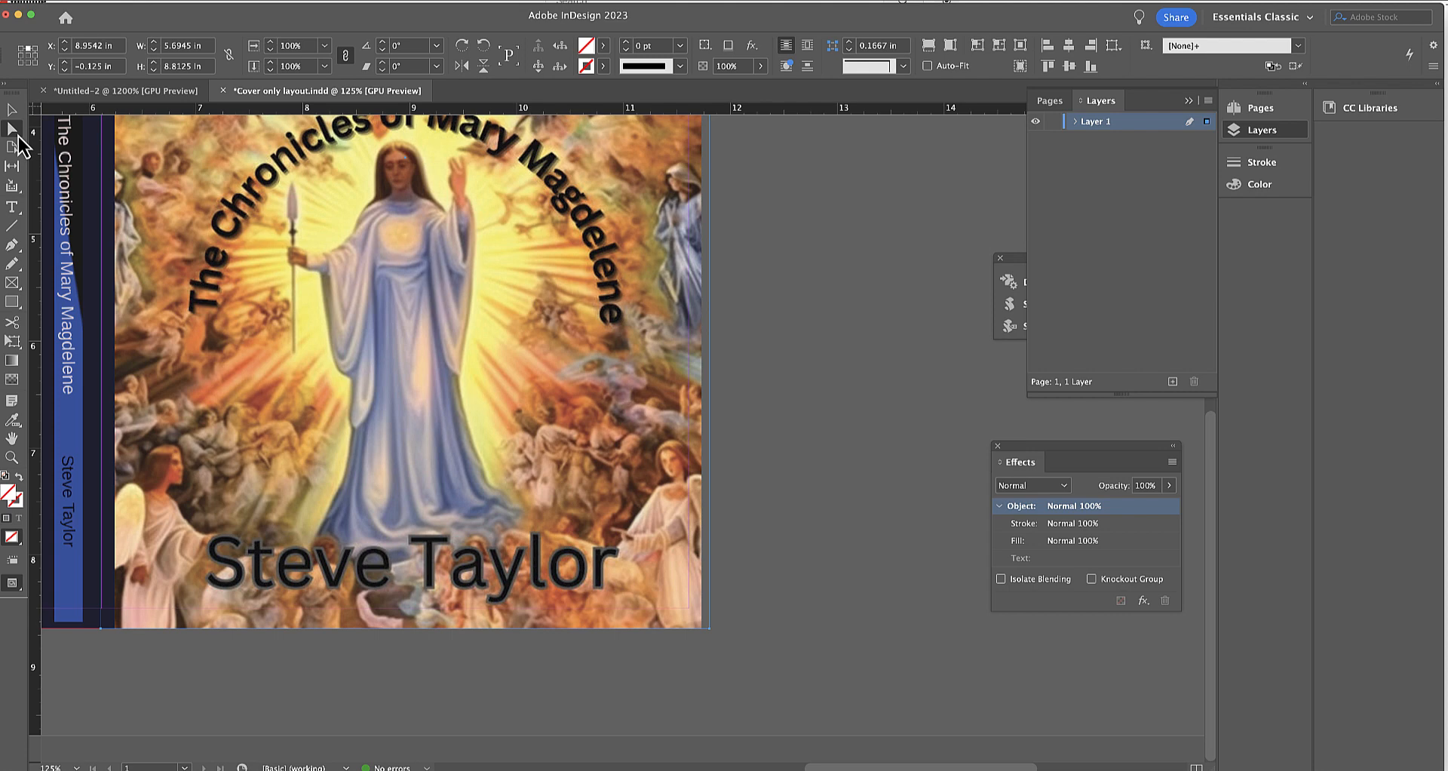
left_click(260, 173)
key("Right")
key("Right")
key("Right")
key("Right")
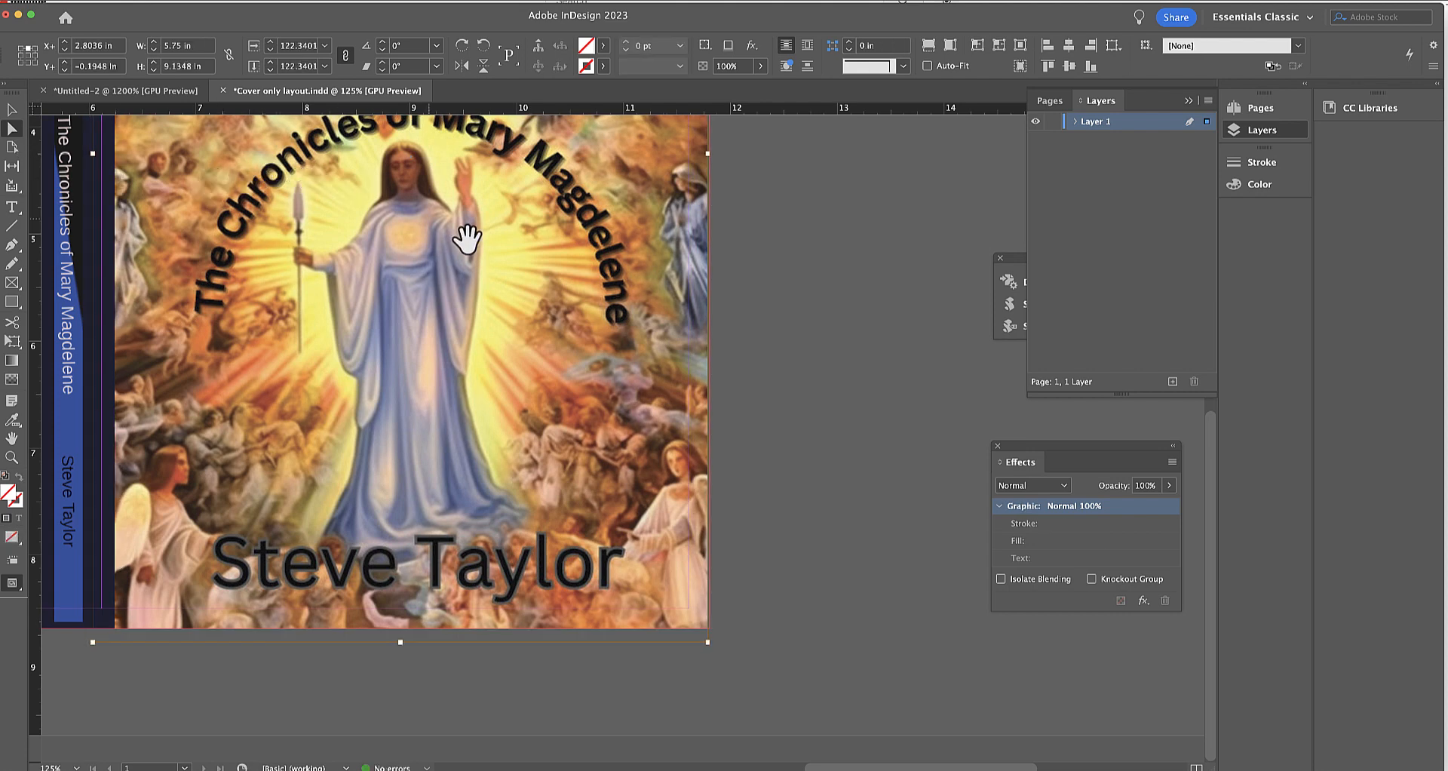
Extend the front cover image frame's top edge to the bleed line for a height of 8.875 in.
scroll(462, 274, "up", 5)
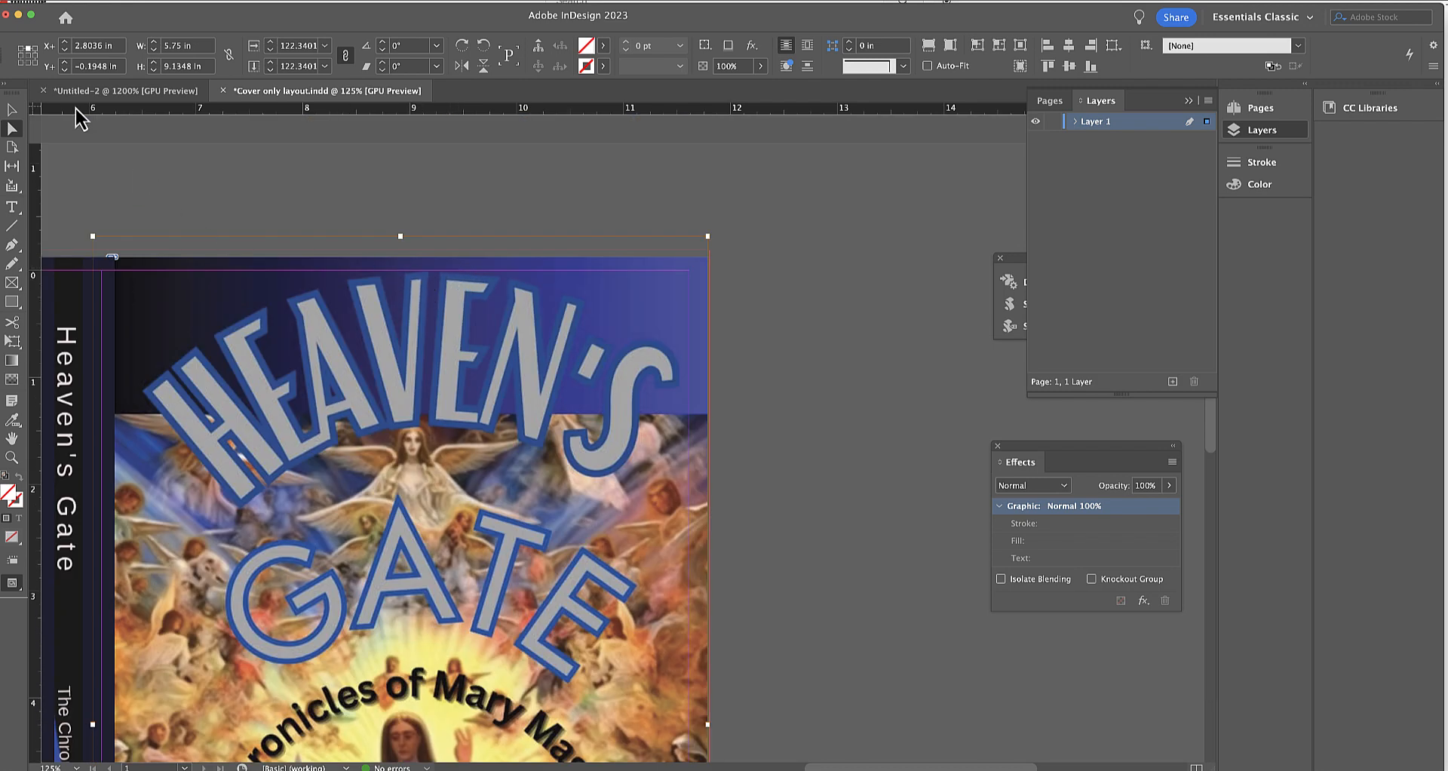
left_click(13, 110)
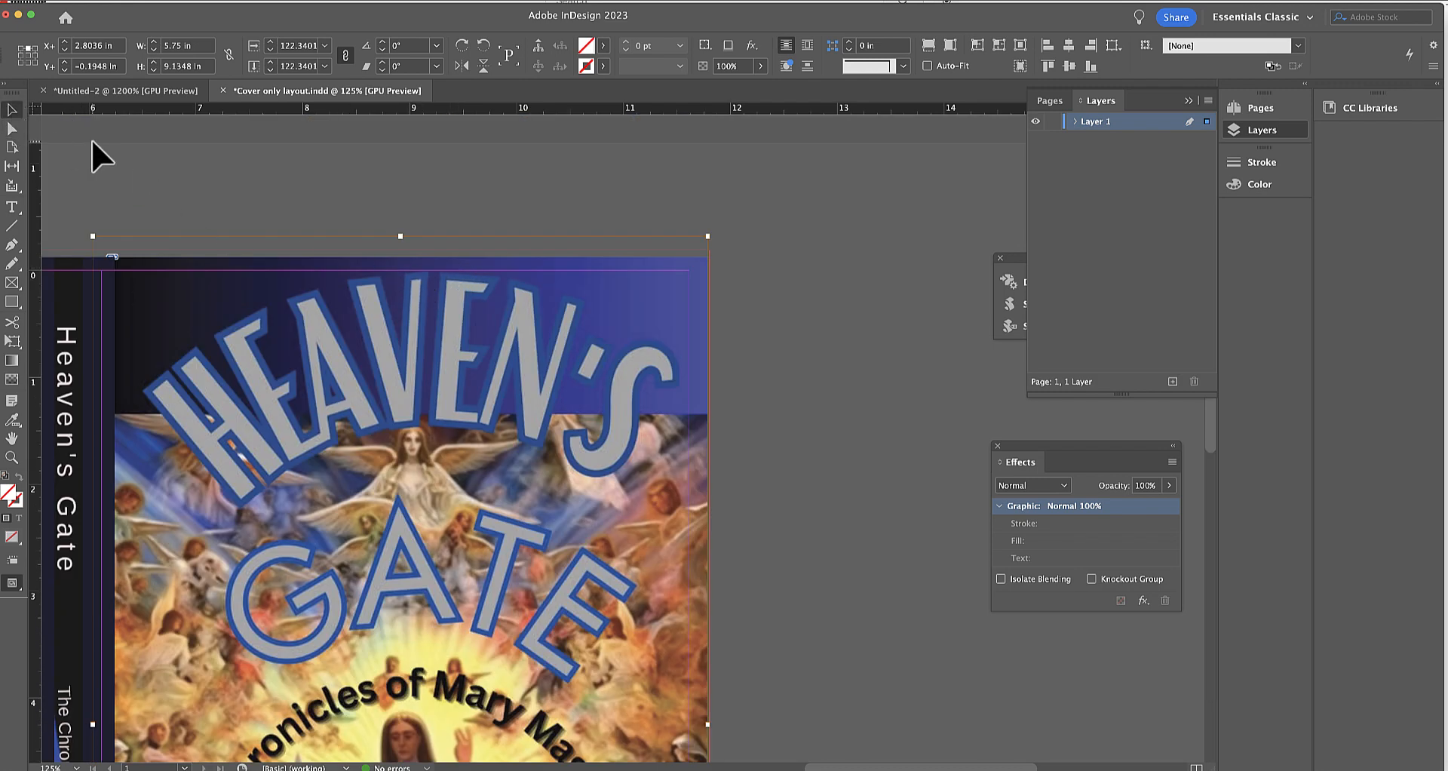
left_click(388, 301)
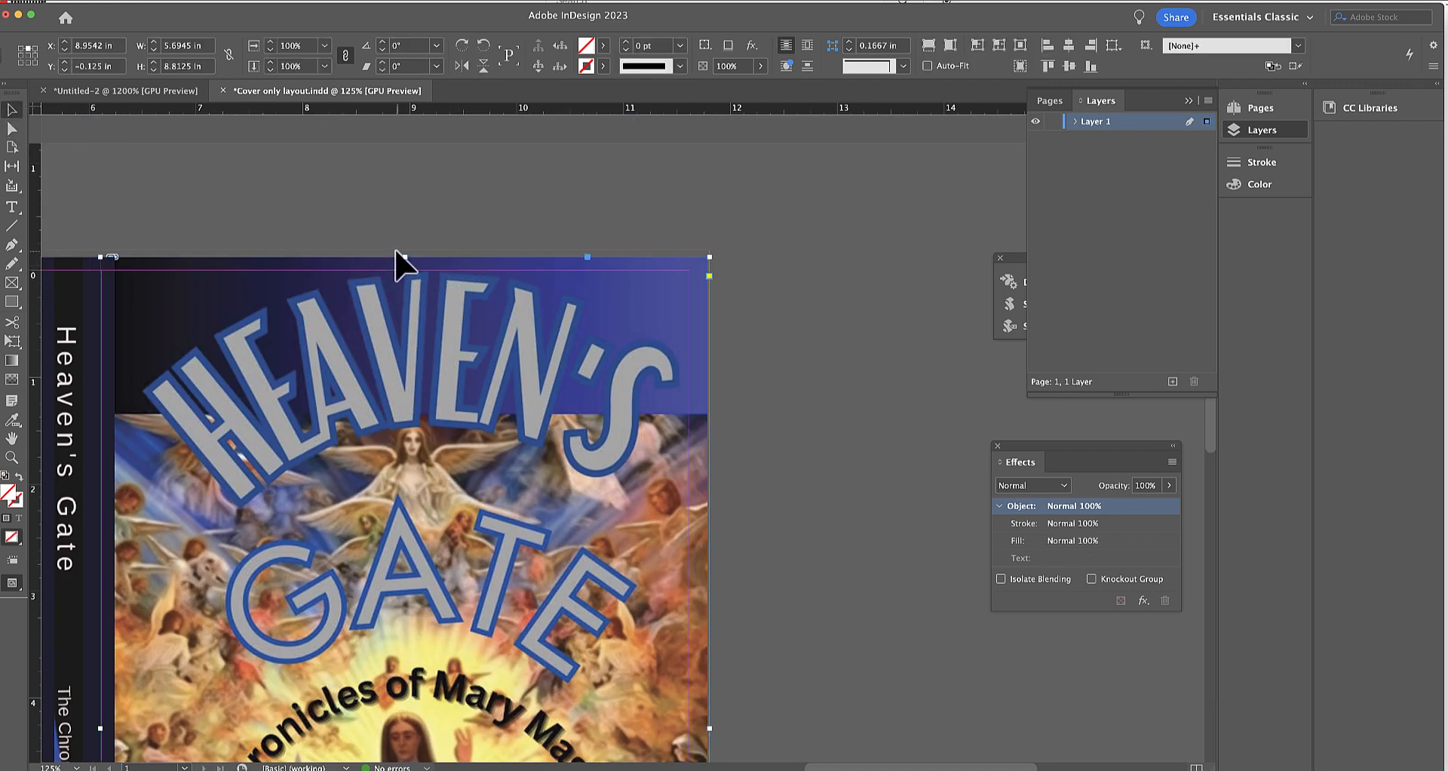
left_click_drag(403, 257, 403, 250)
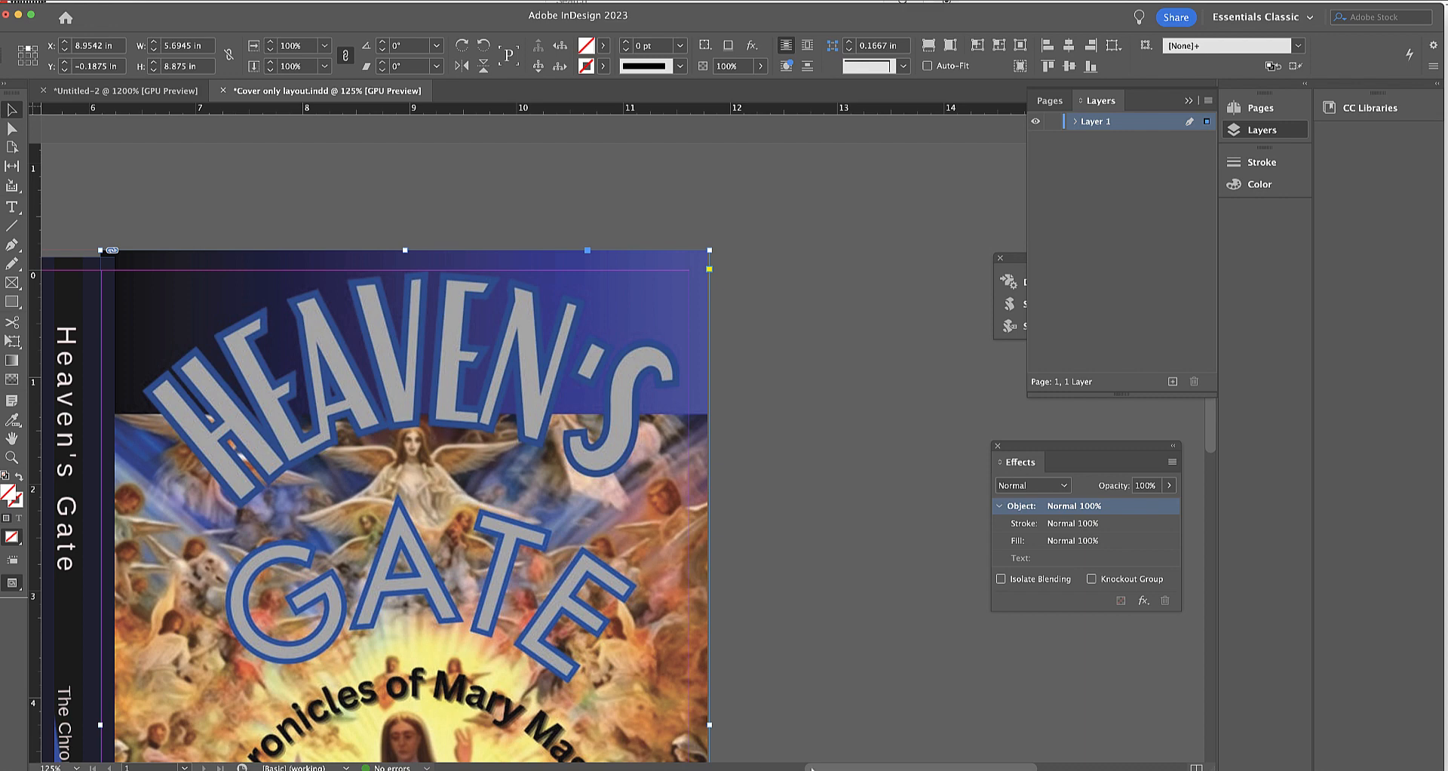
Extend the spine background's top edge to the bleed line and deselect it.
left_click_drag(817, 765, 698, 766)
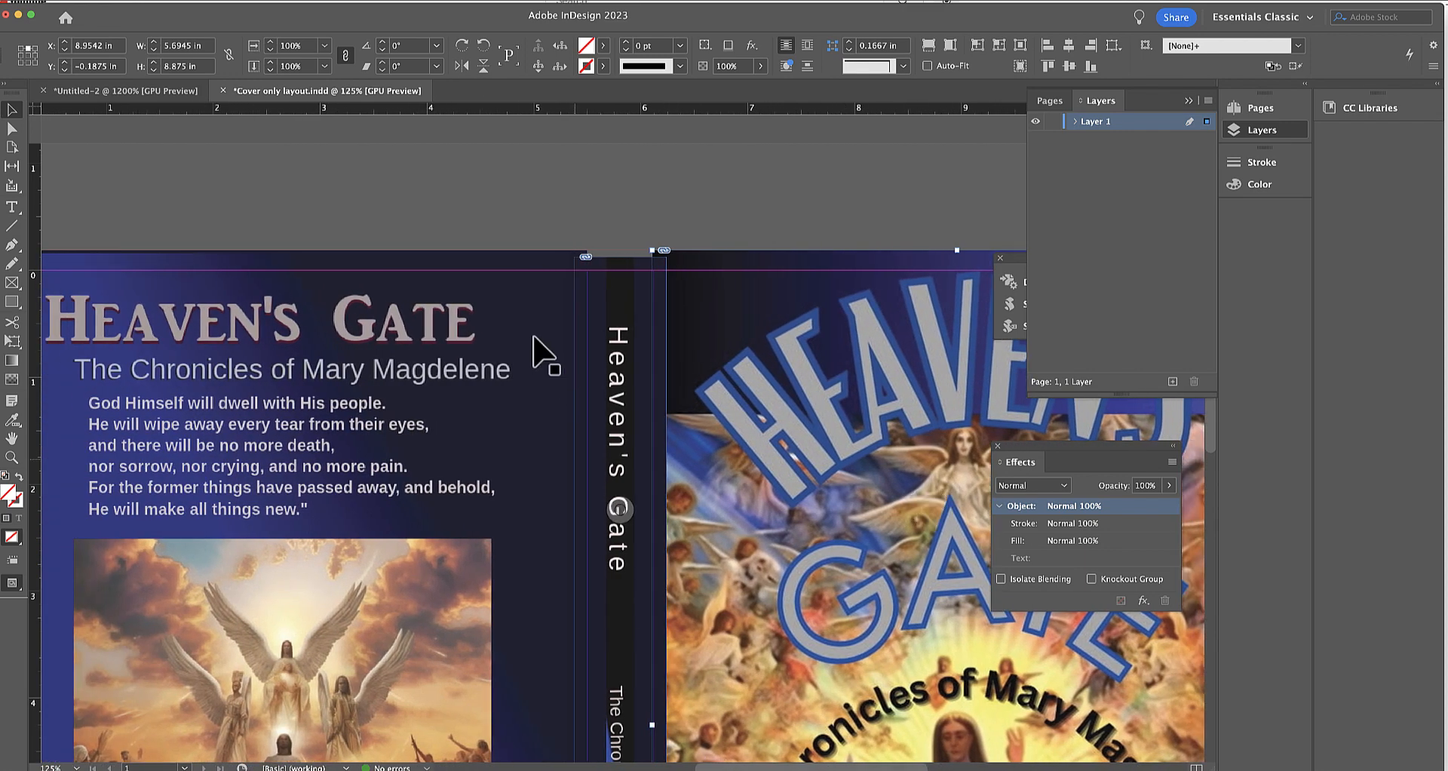
left_click(618, 279)
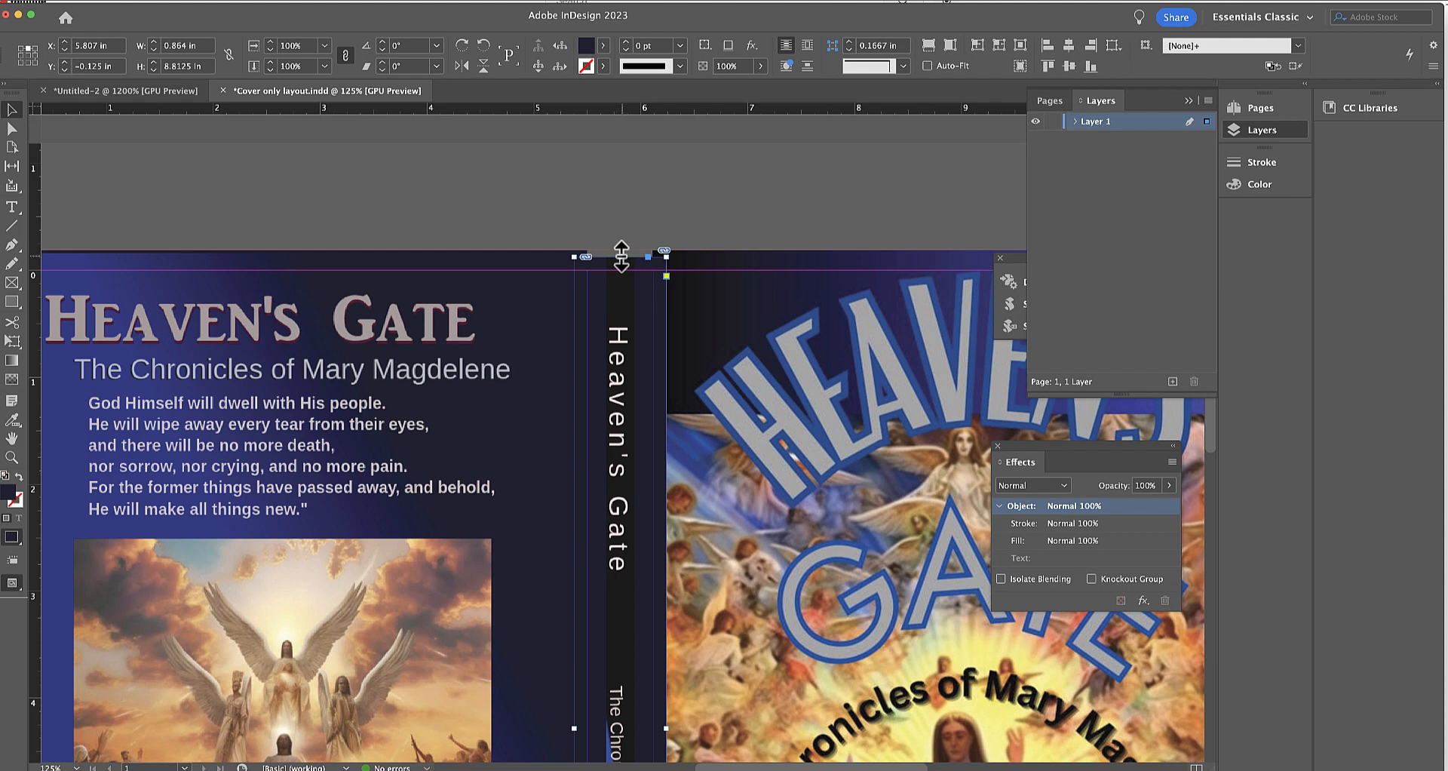
left_click_drag(621, 257, 619, 250)
left_click(365, 201)
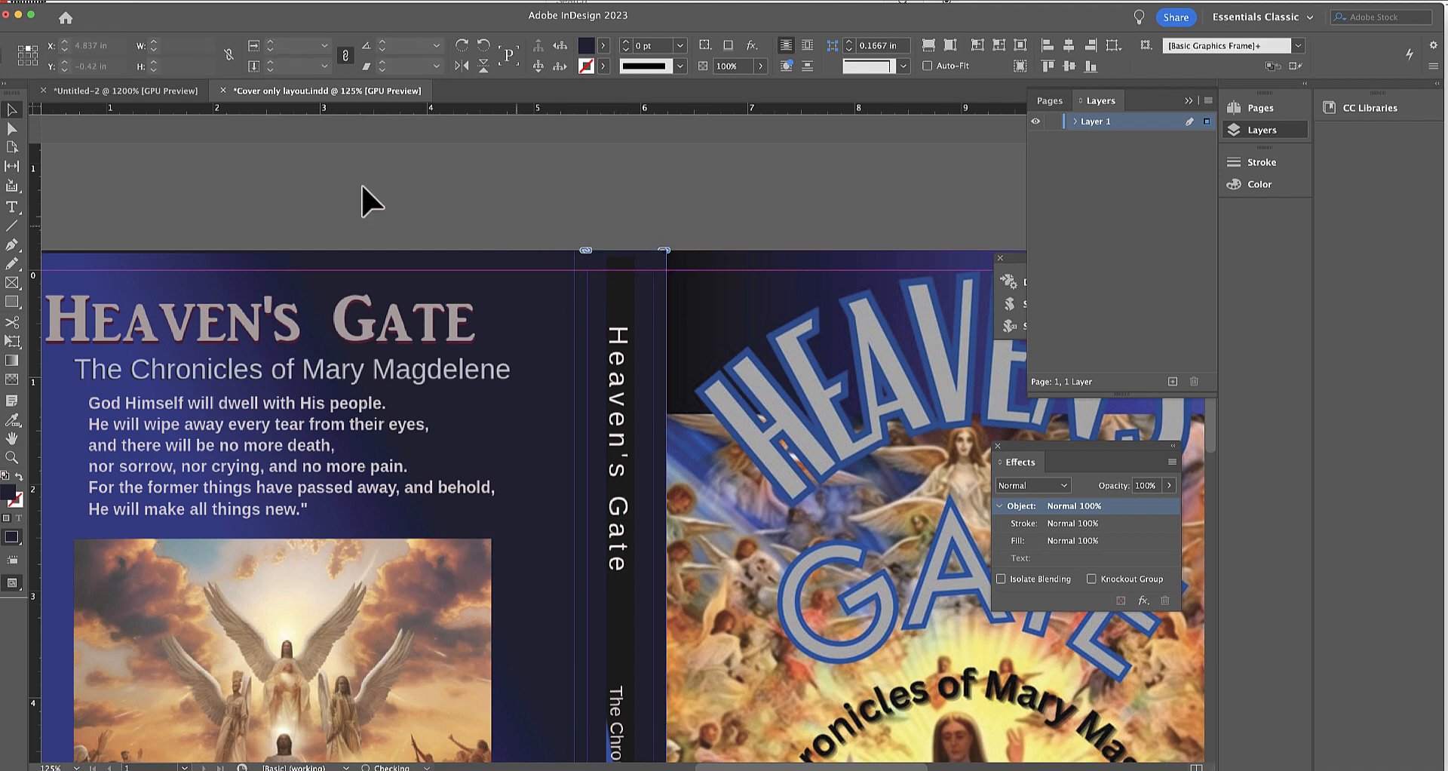
Set up a Press Quality PDF export named Cover only layout in the Heaven's Gate cover folder, with Optimize for Fast Web View off.
left_click(31, 1)
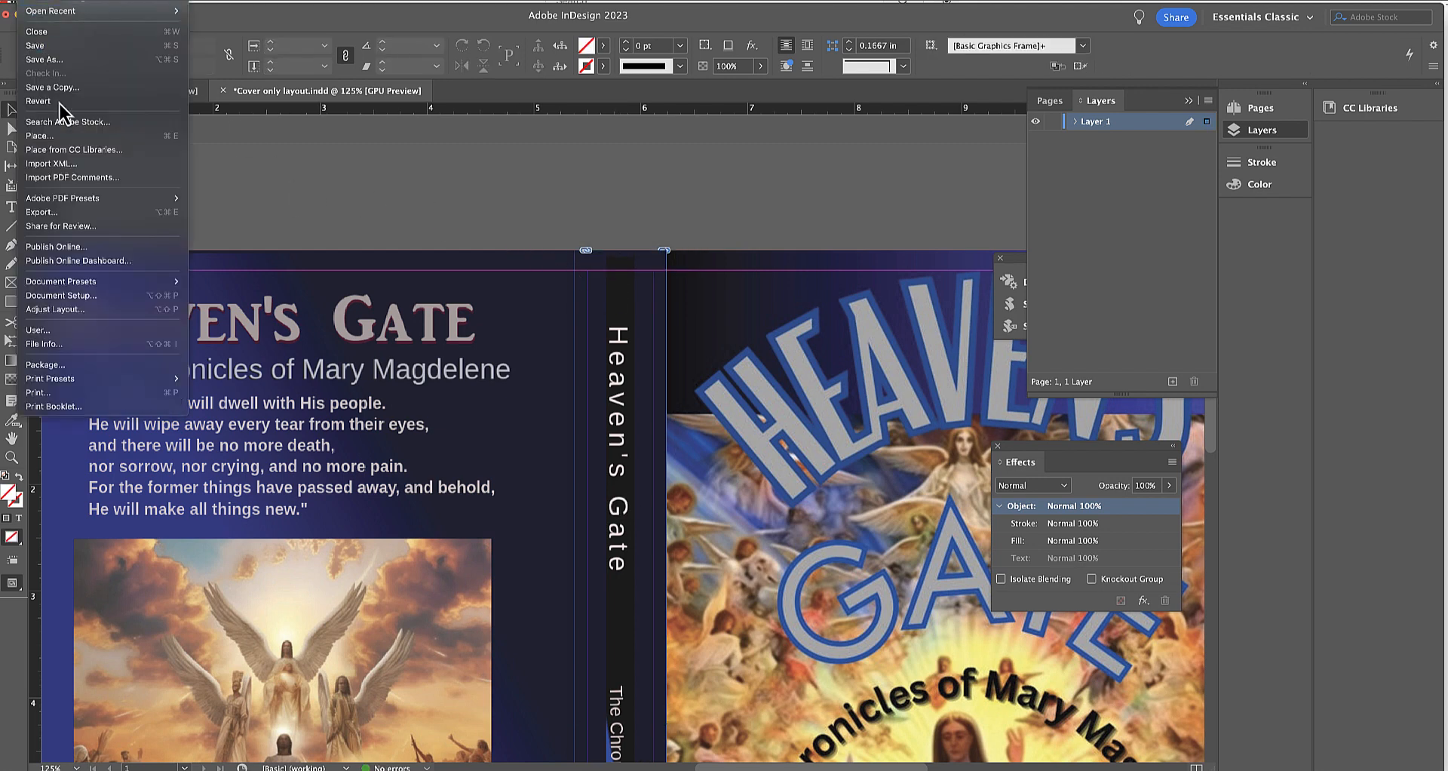
mouse_move(151, 200)
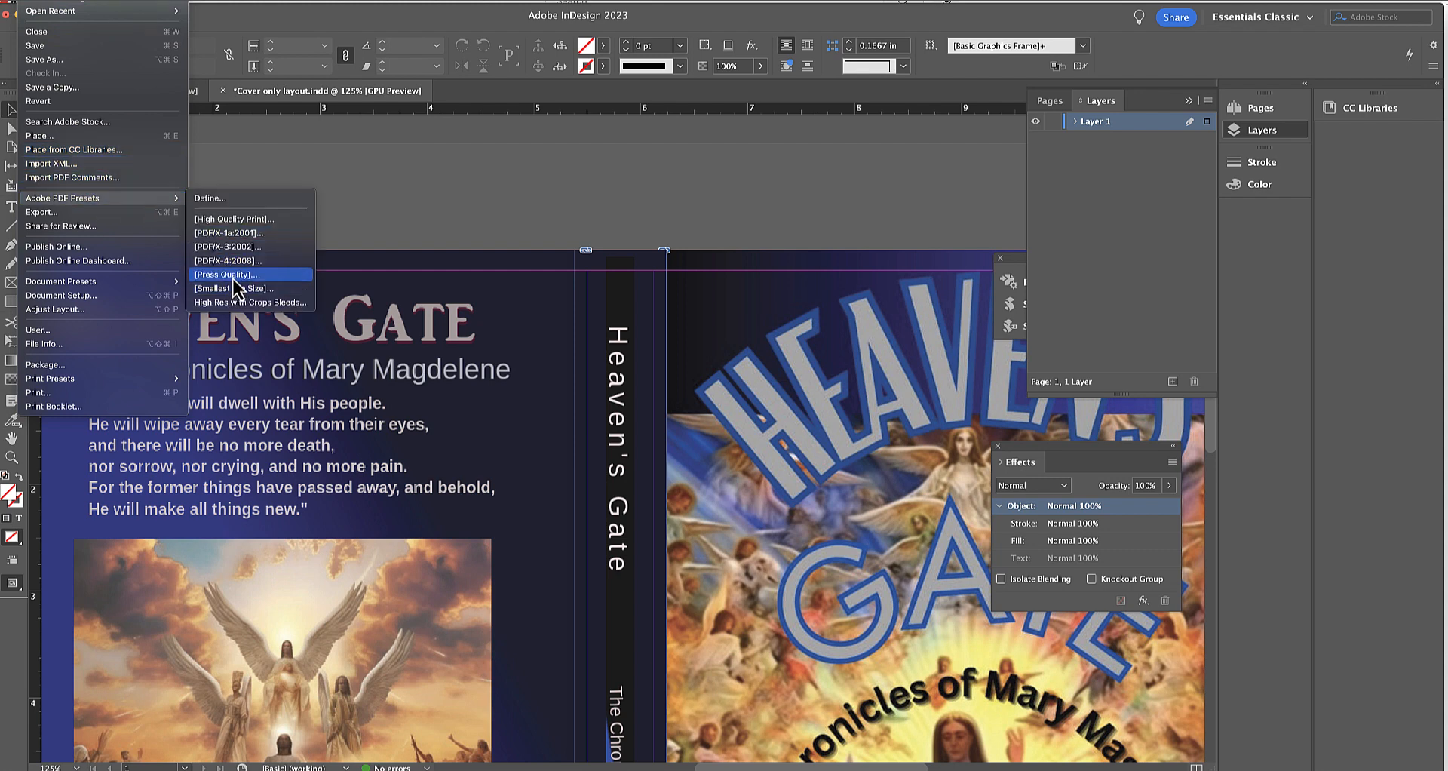
left_click(201, 262)
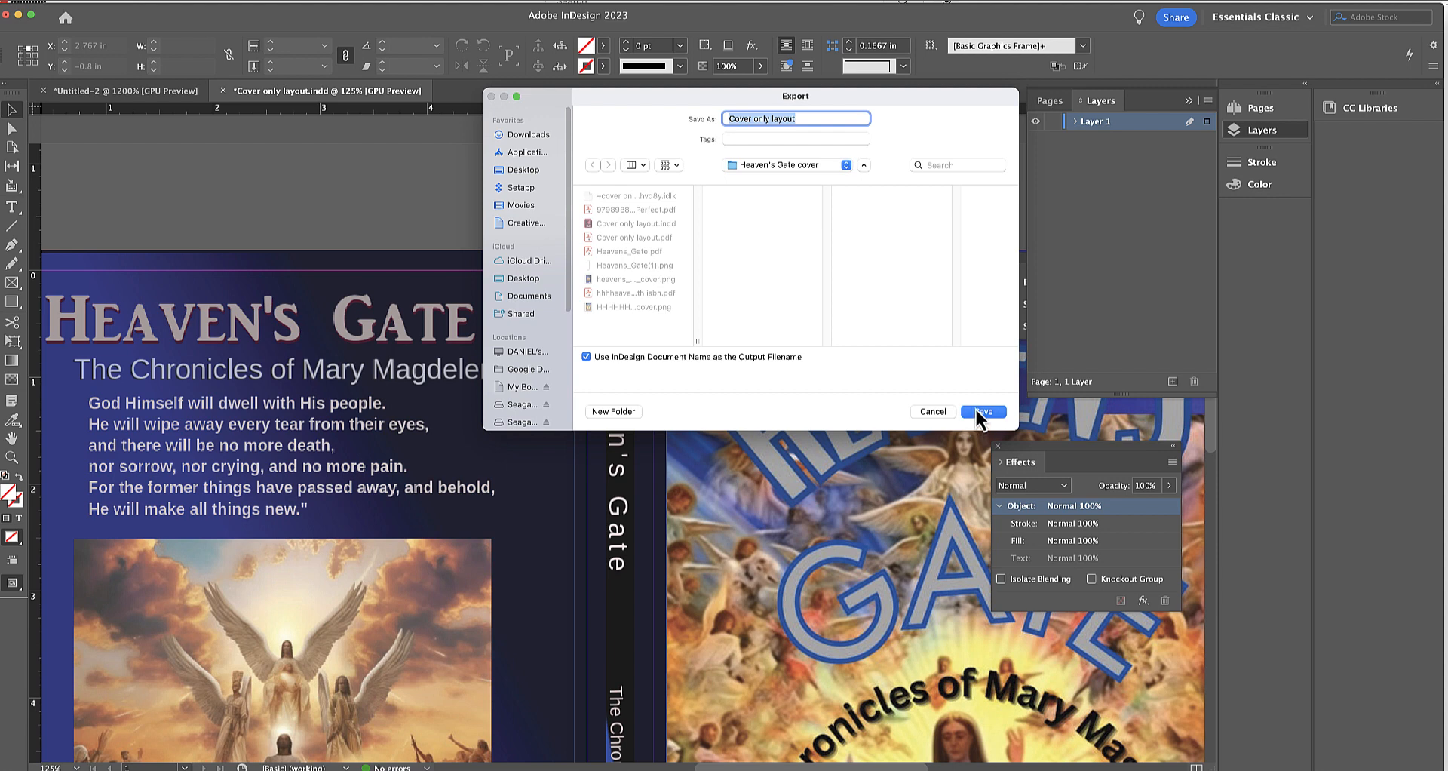
left_click(976, 409)
left_click(803, 326)
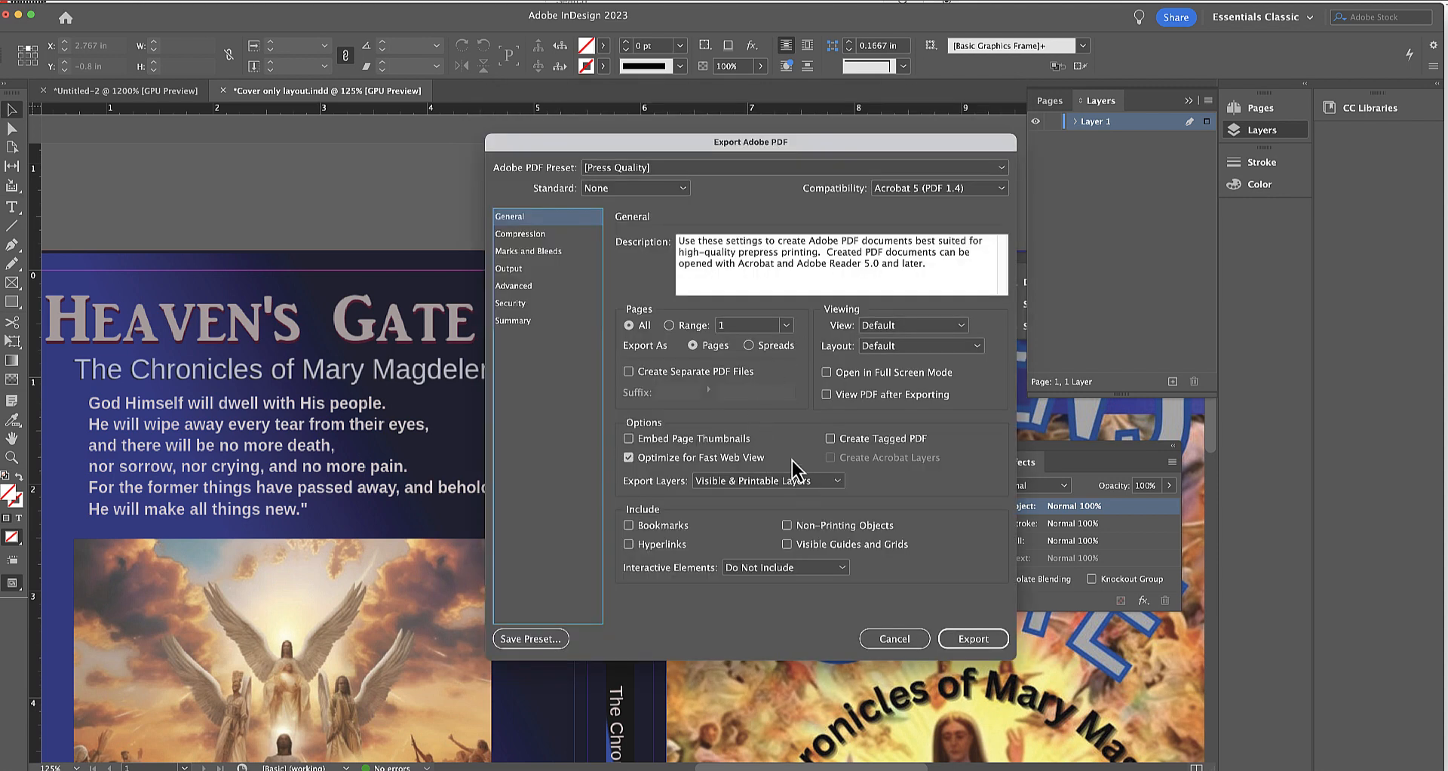
left_click(695, 458)
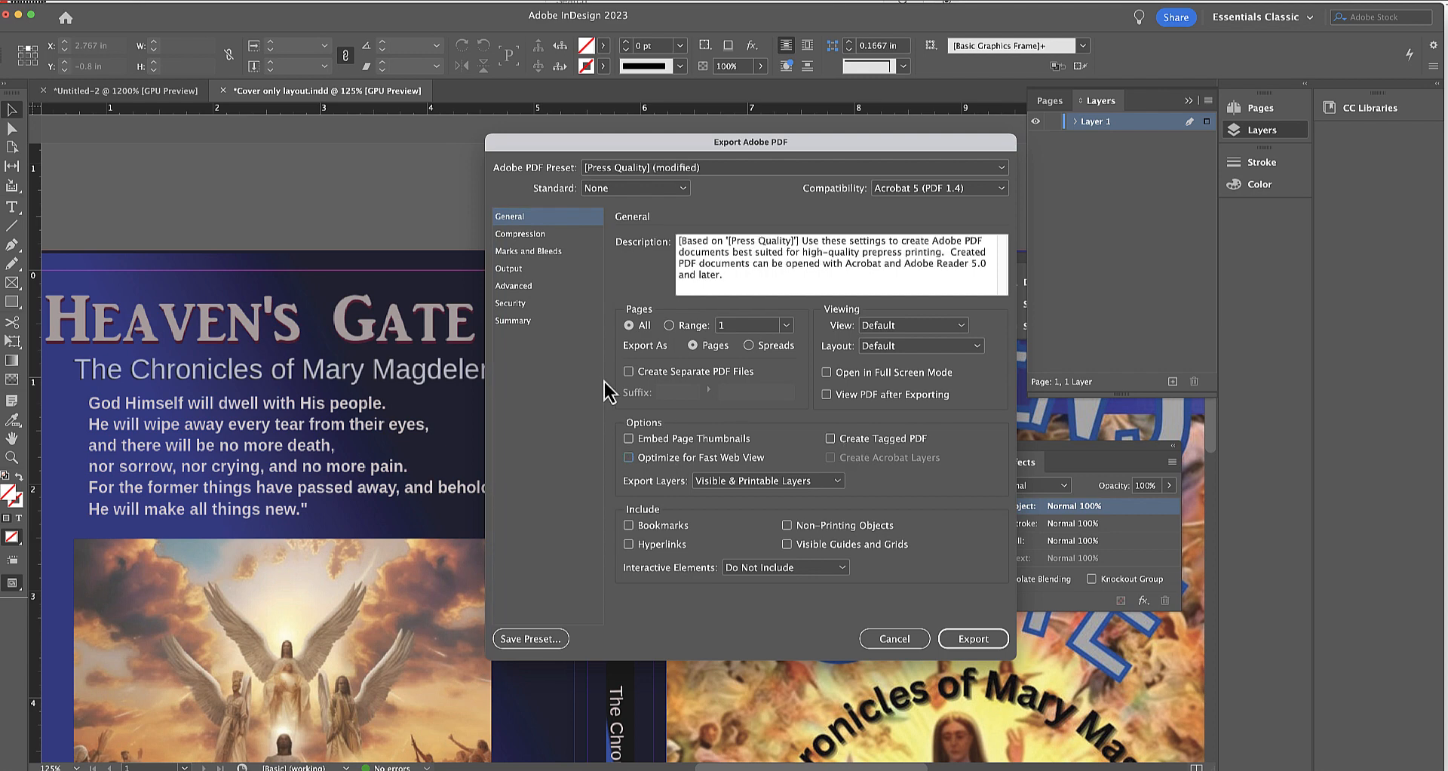
Enable the document bleed settings and crop marks for the PDF, and export it.
left_click(527, 253)
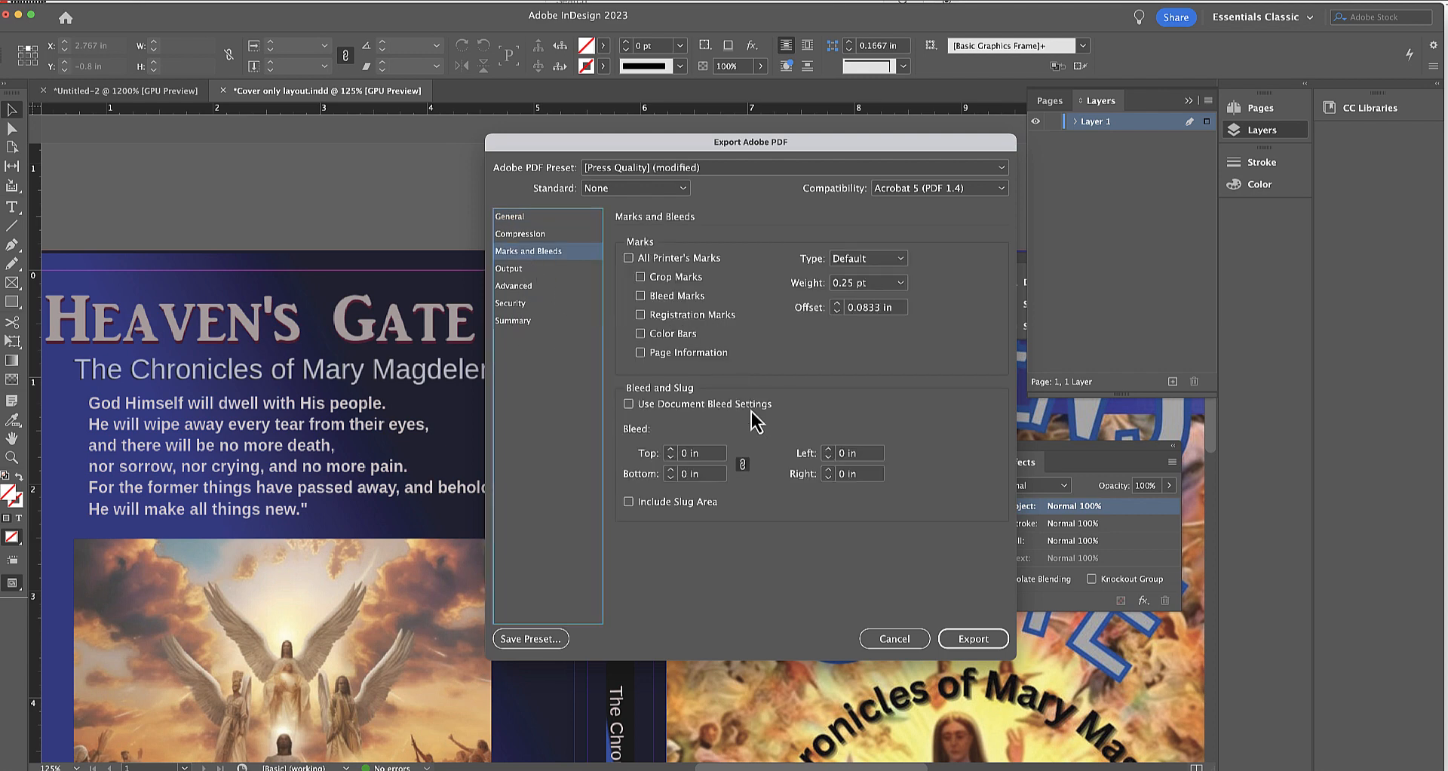
left_click(630, 404)
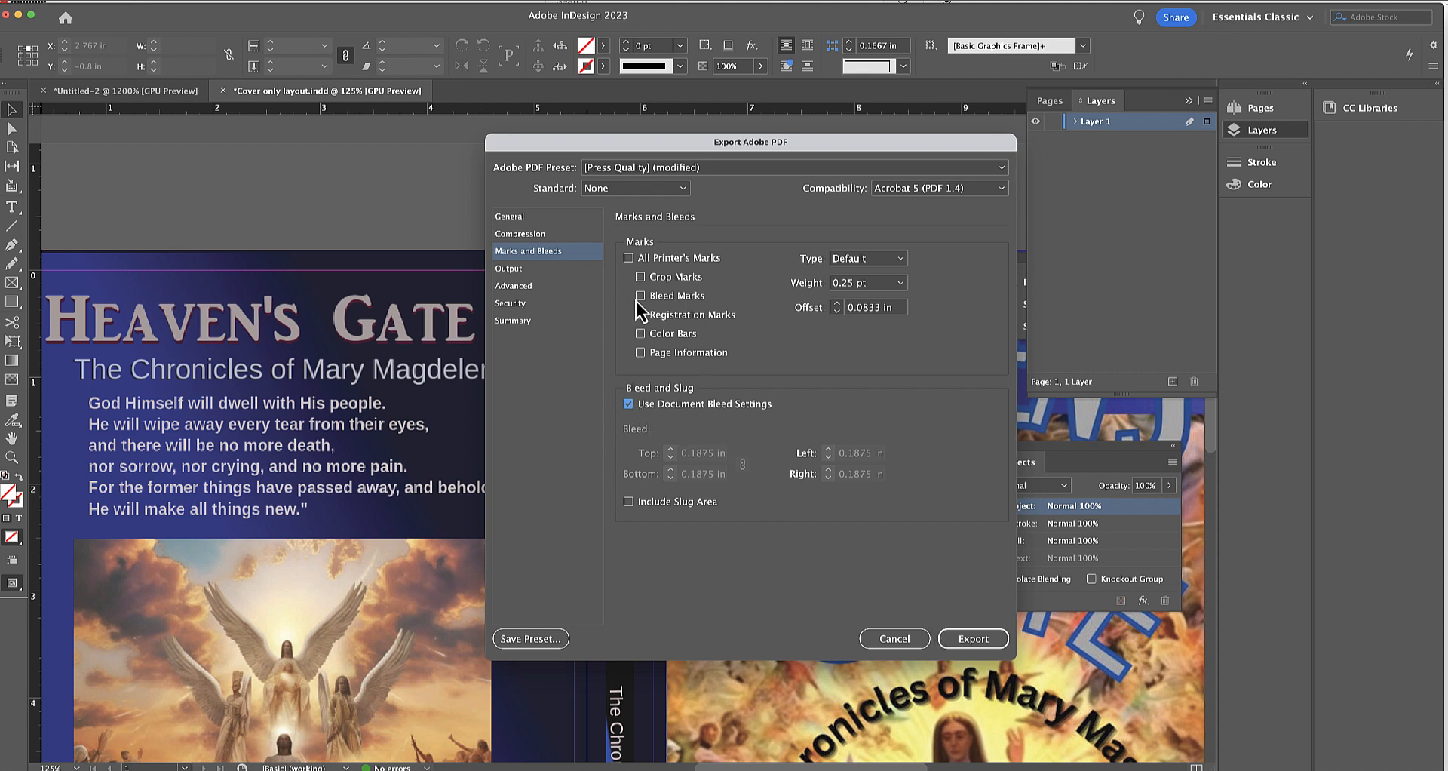
left_click(640, 277)
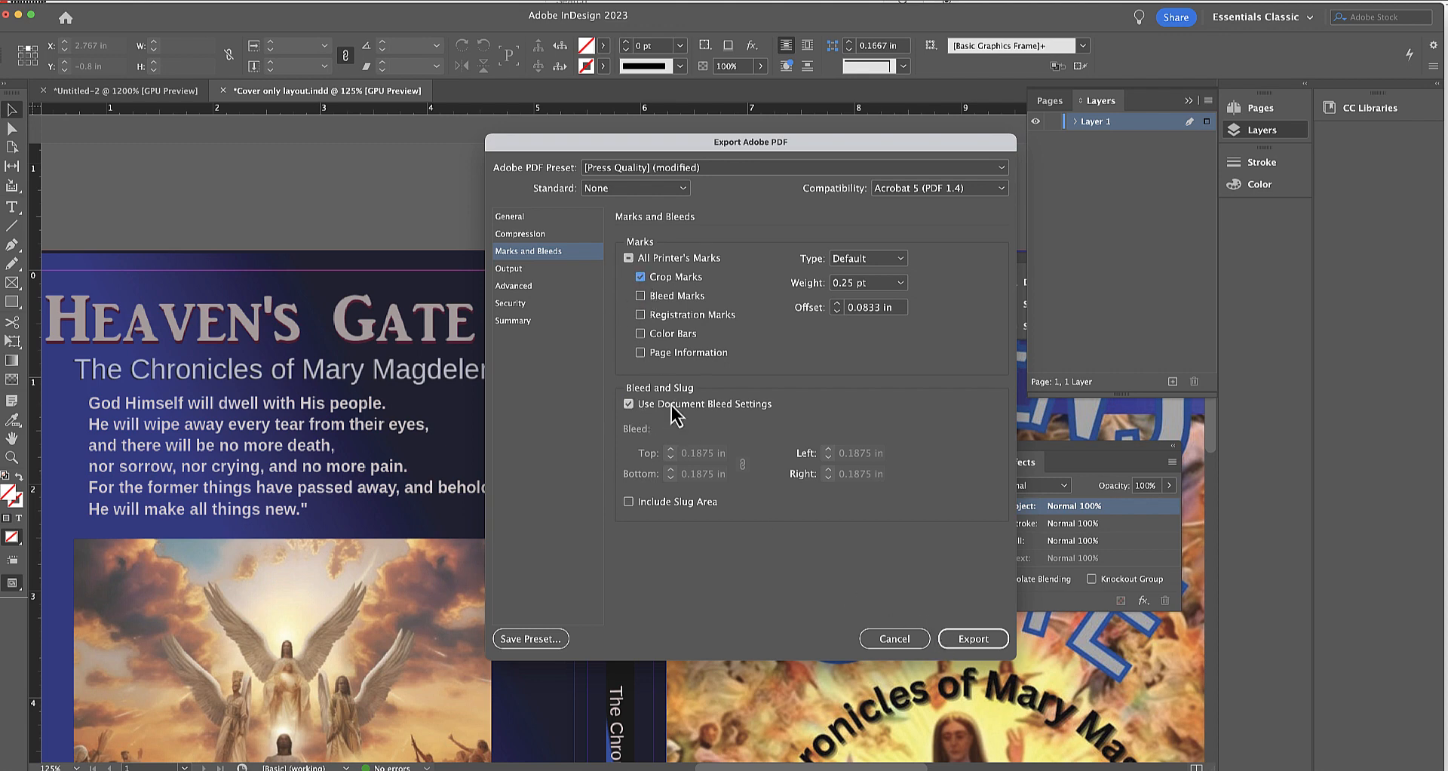
left_click(964, 637)
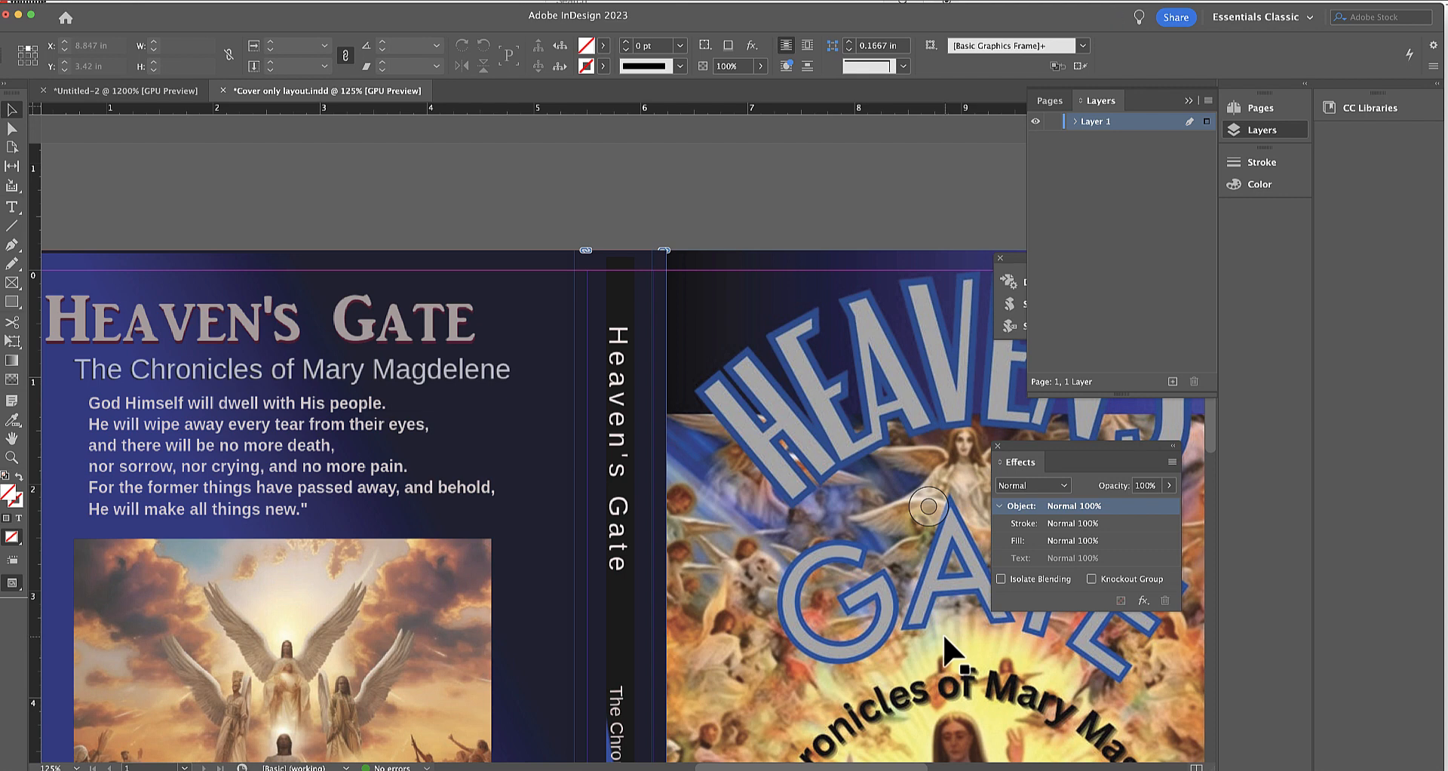
Save and close the Cover only layout.indd document.
key("super+s")
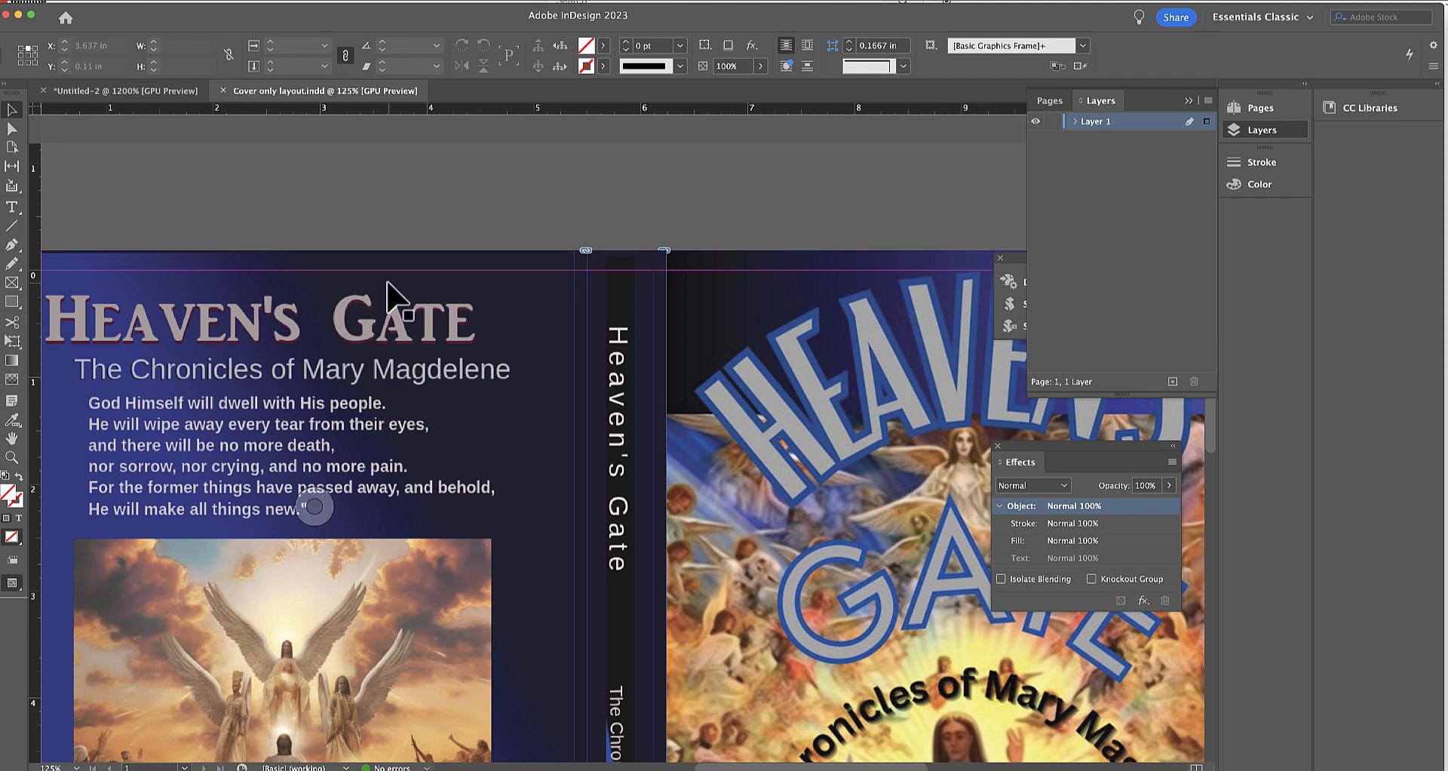
left_click(33, 1)
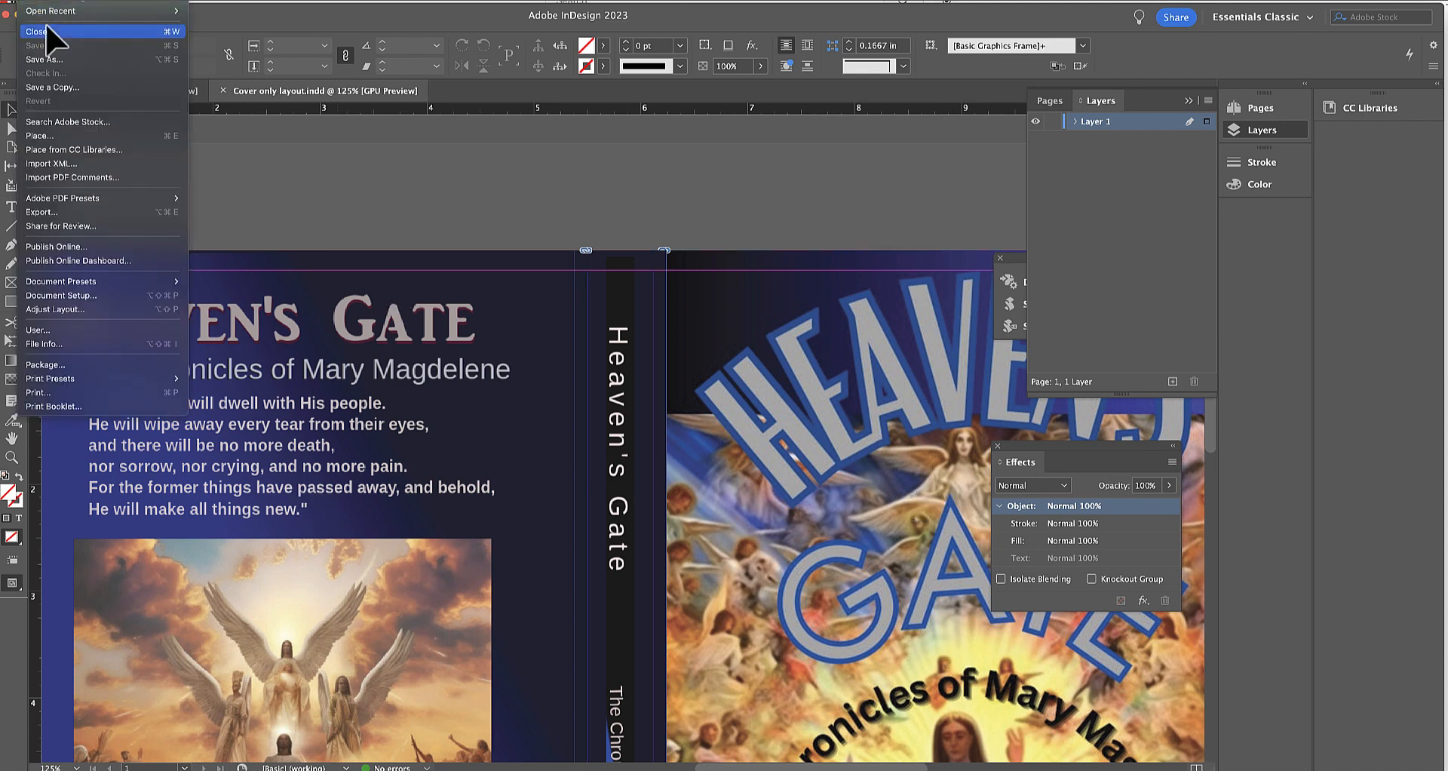
left_click(333, 235)
key("super+w")
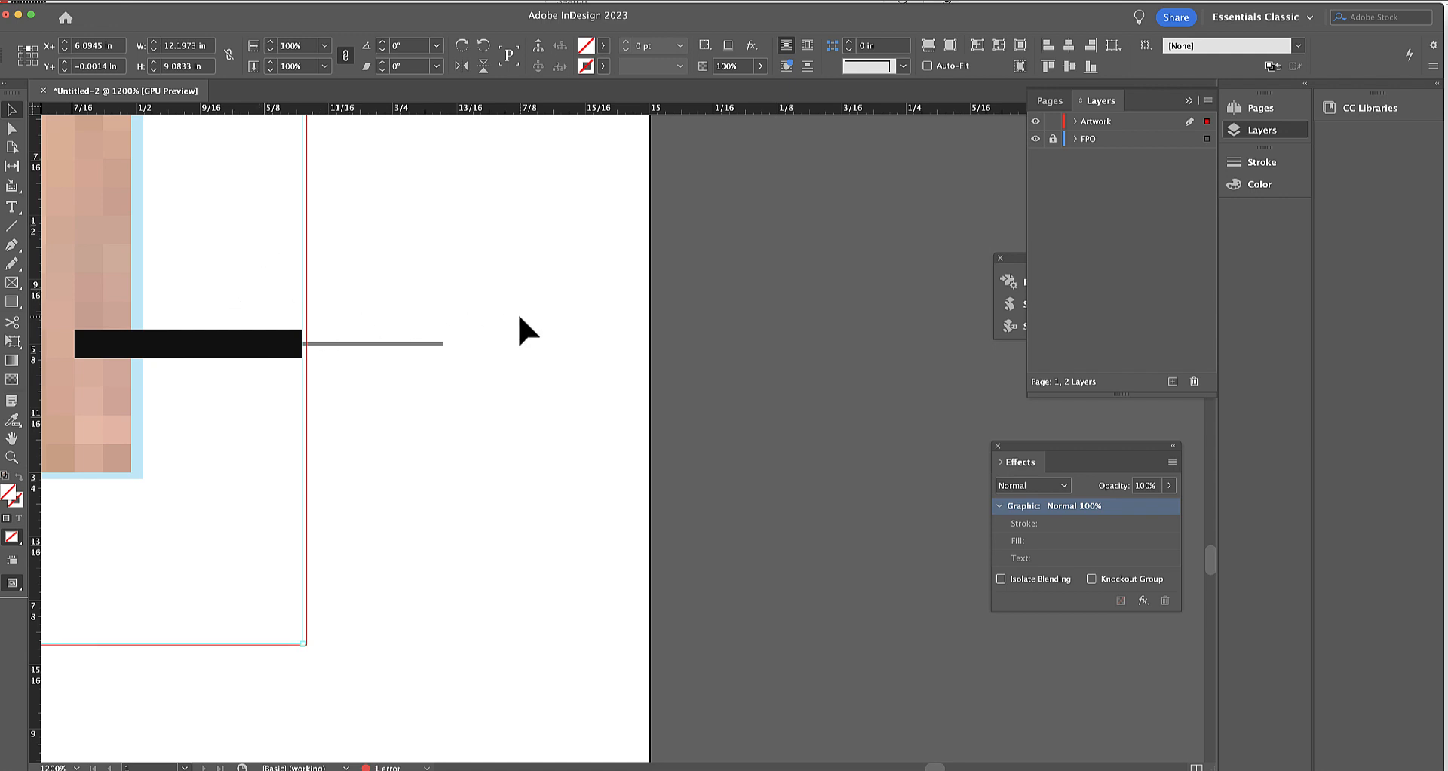
Delete the old placed cover graphic from its frame in the template document Untitled-2.
key("super+equal")
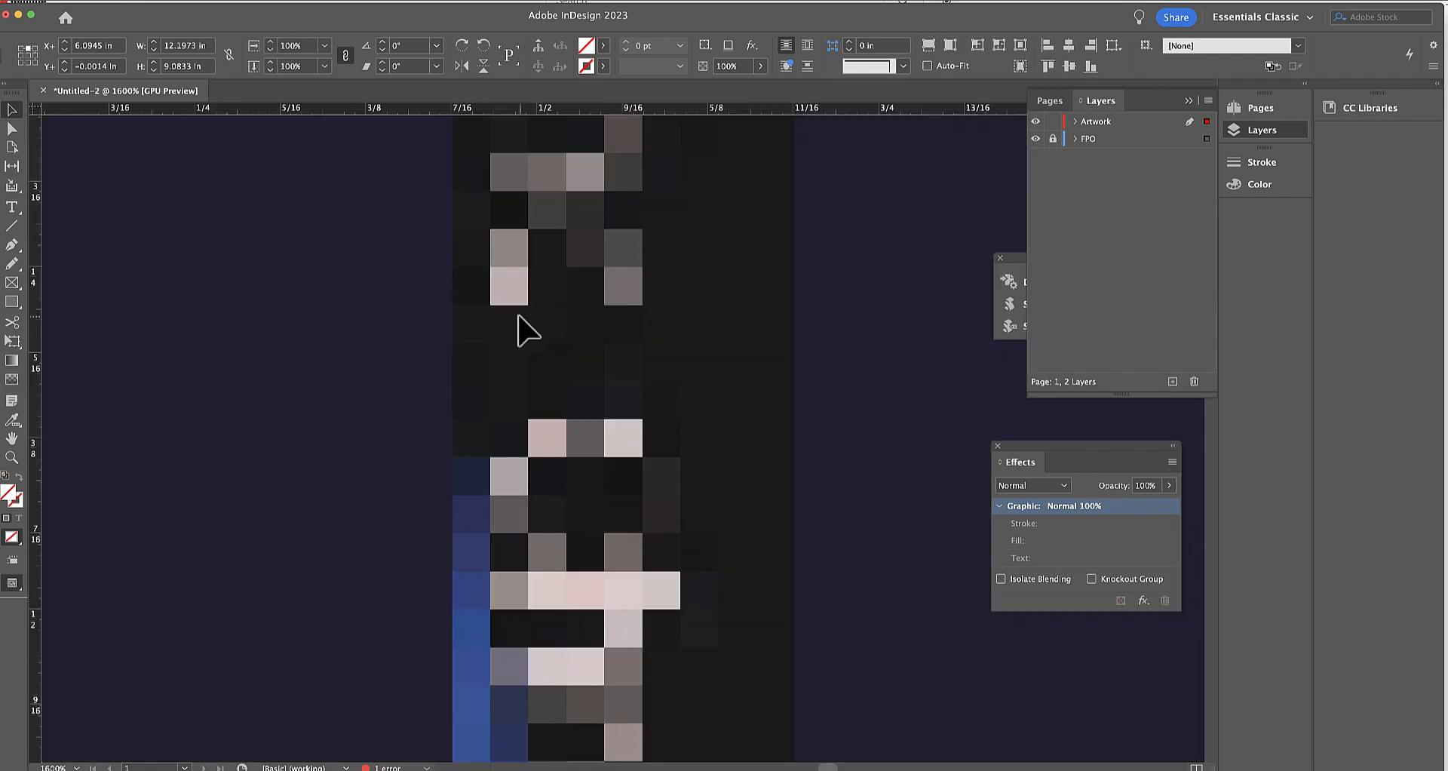
key("space")
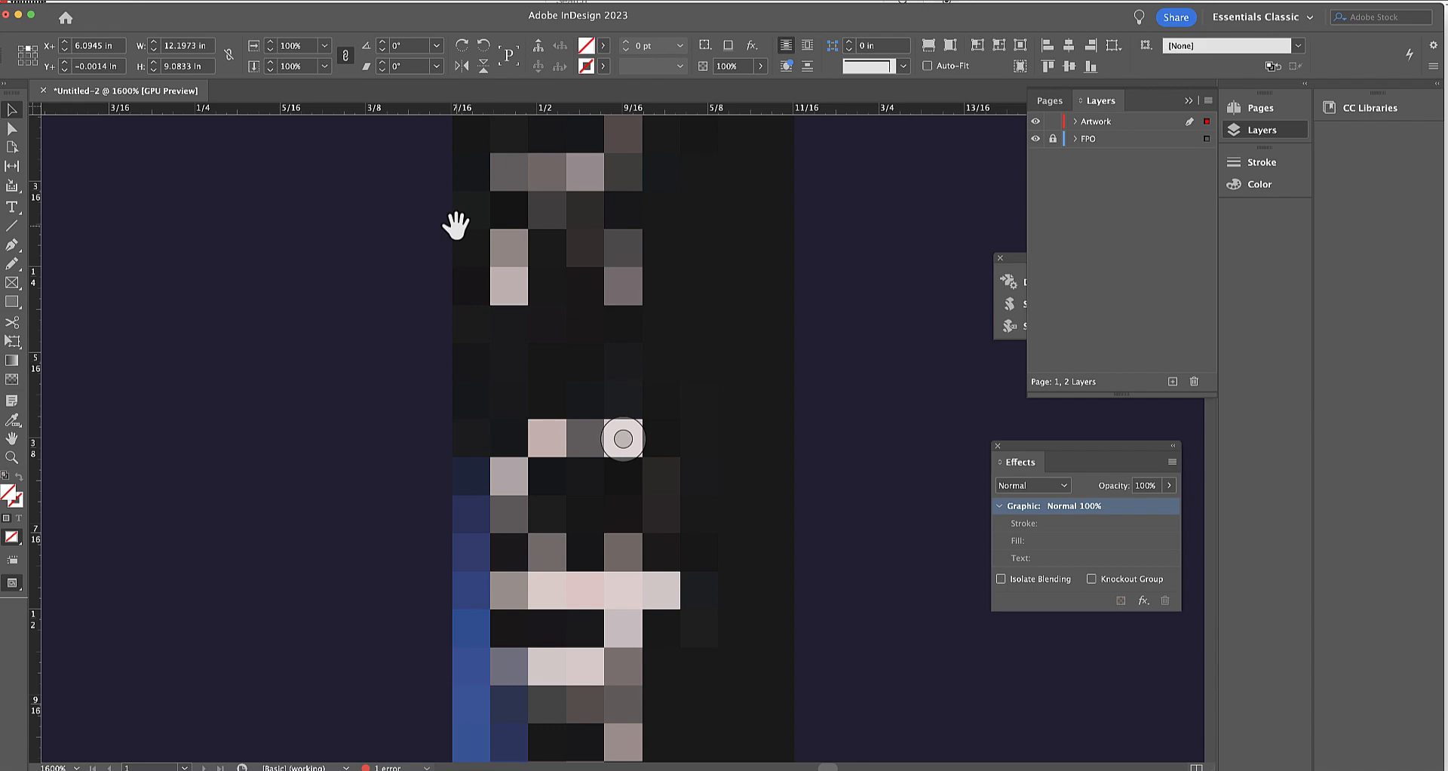
key("super+minus")
key("super+minus")
key("super+minus")
key("super+minus")
key("super+minus")
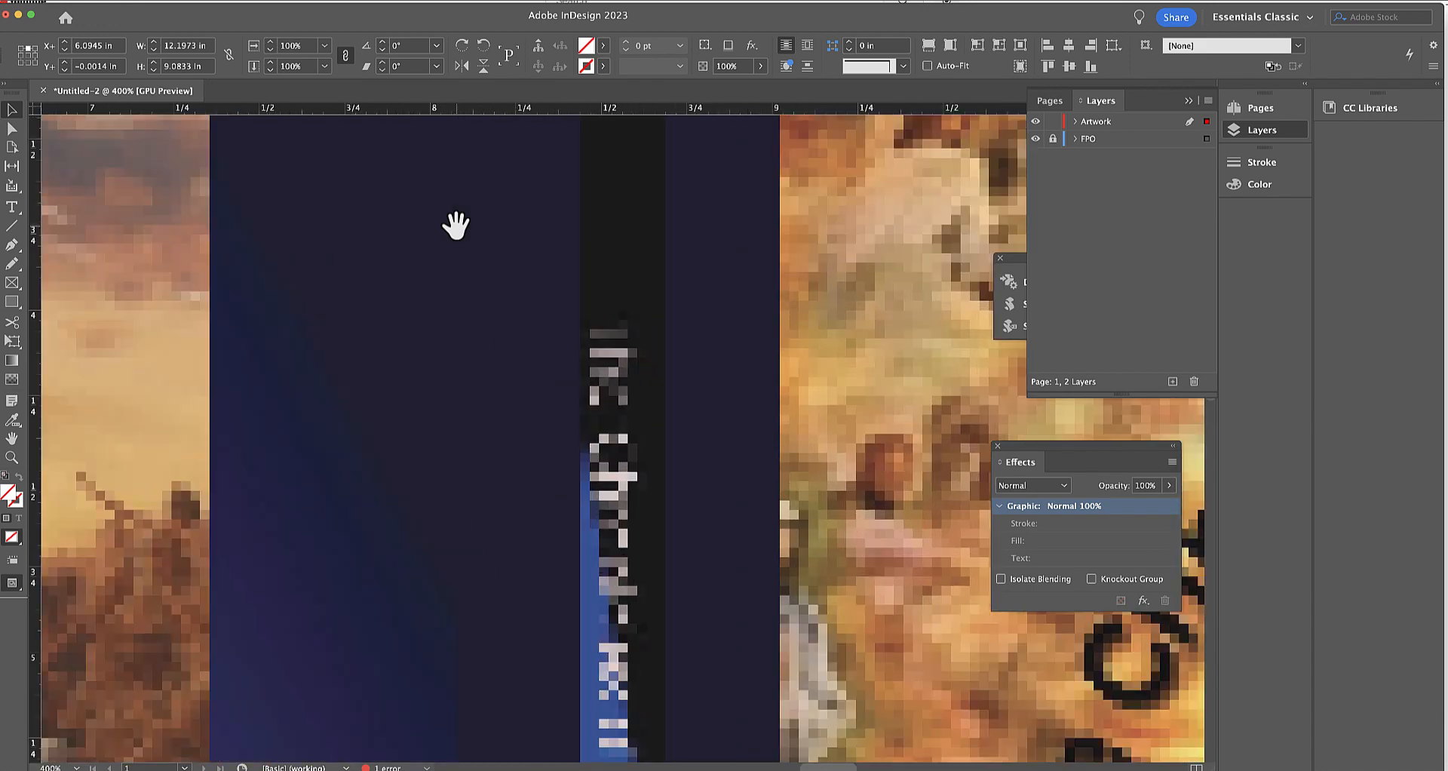
key("Delete")
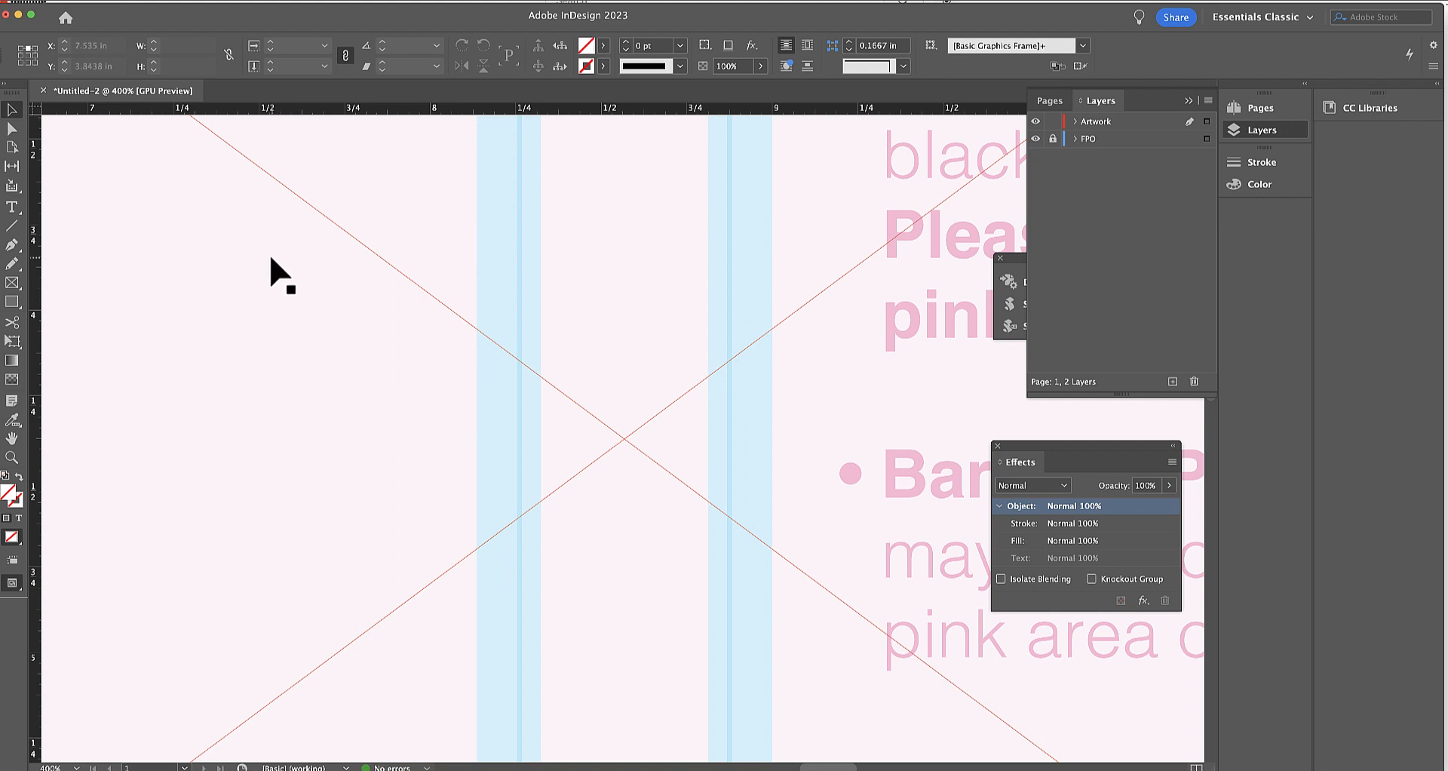
Restore the deleted cover graphic and update its modified link to Cover only layout.pdf.
key("super+z")
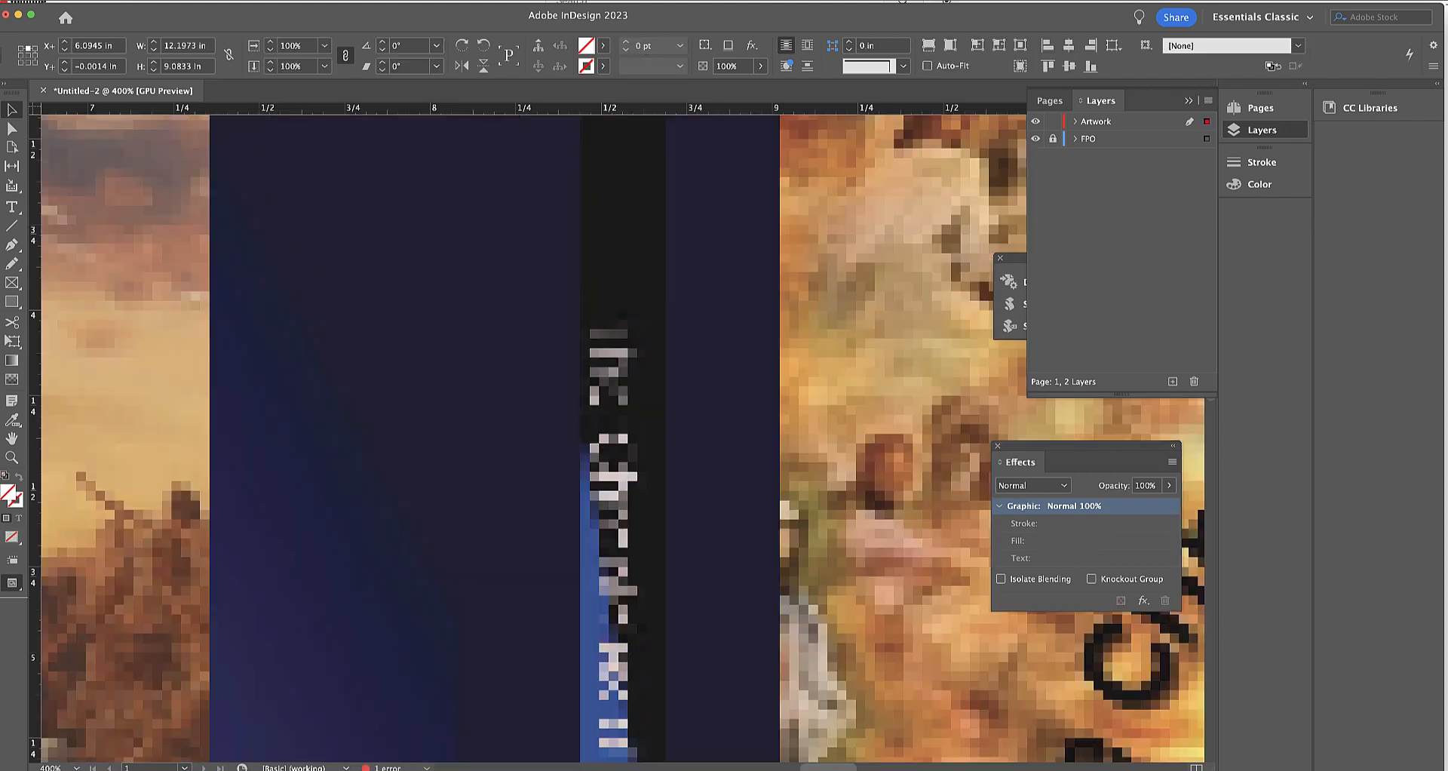
left_click(225, 0)
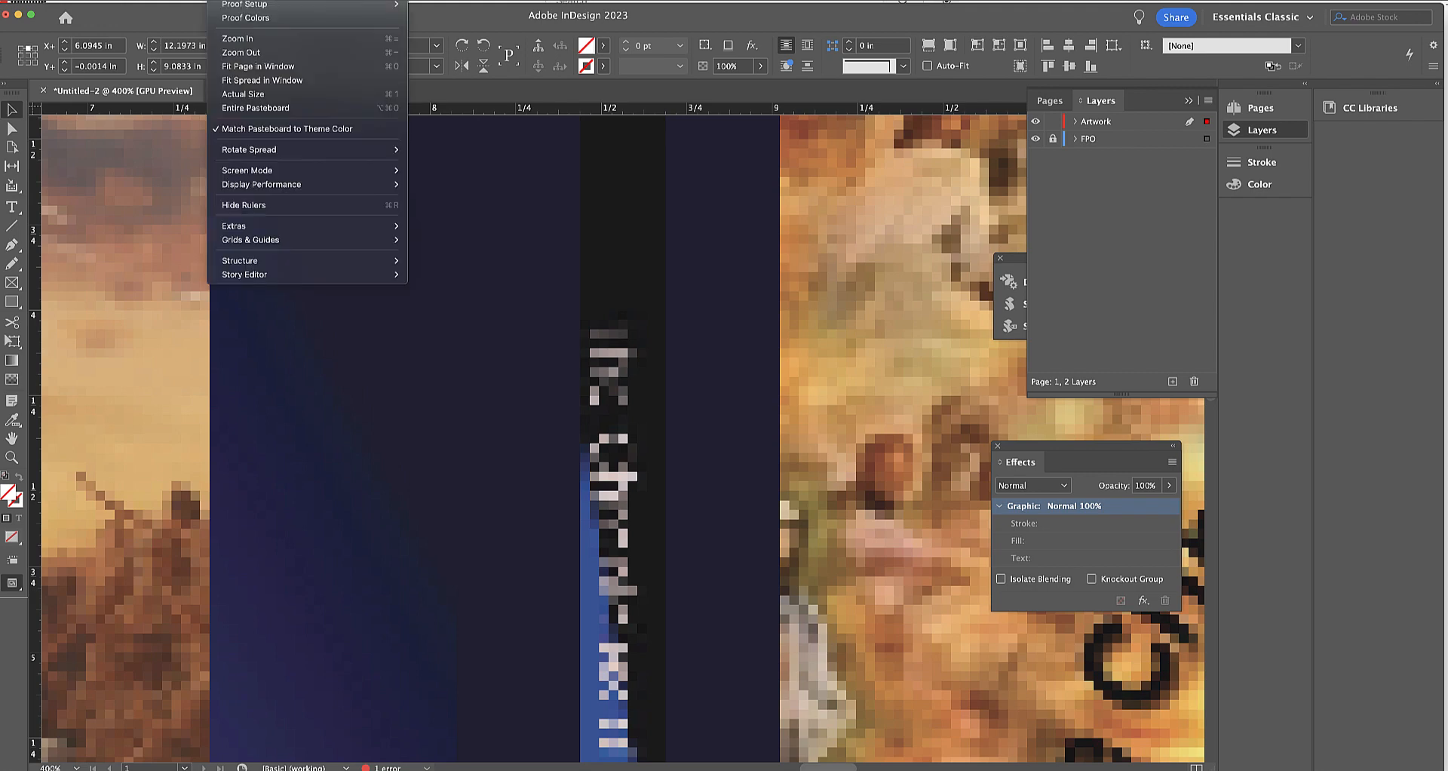
left_click(251, 75)
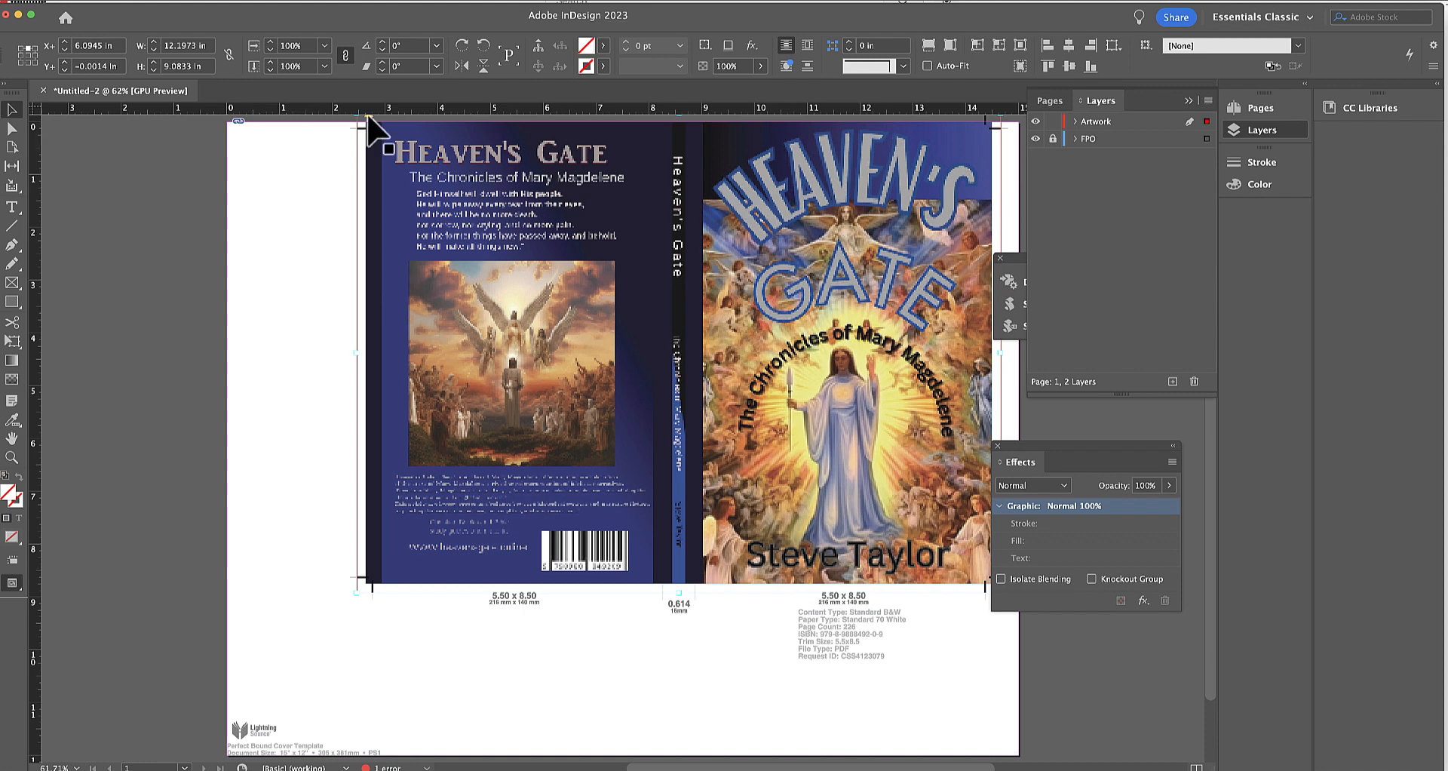
scroll(355, 125, "up", 2)
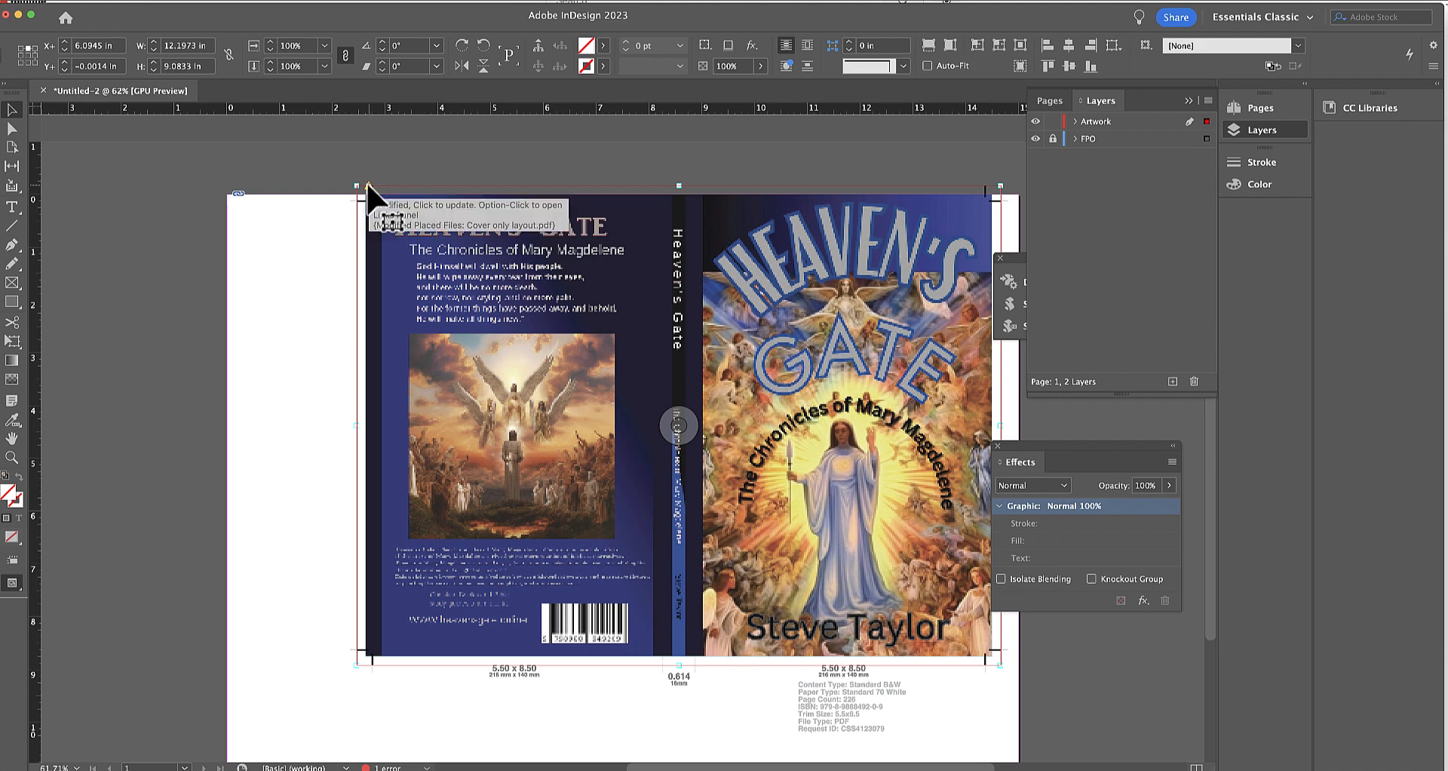
left_click(367, 186)
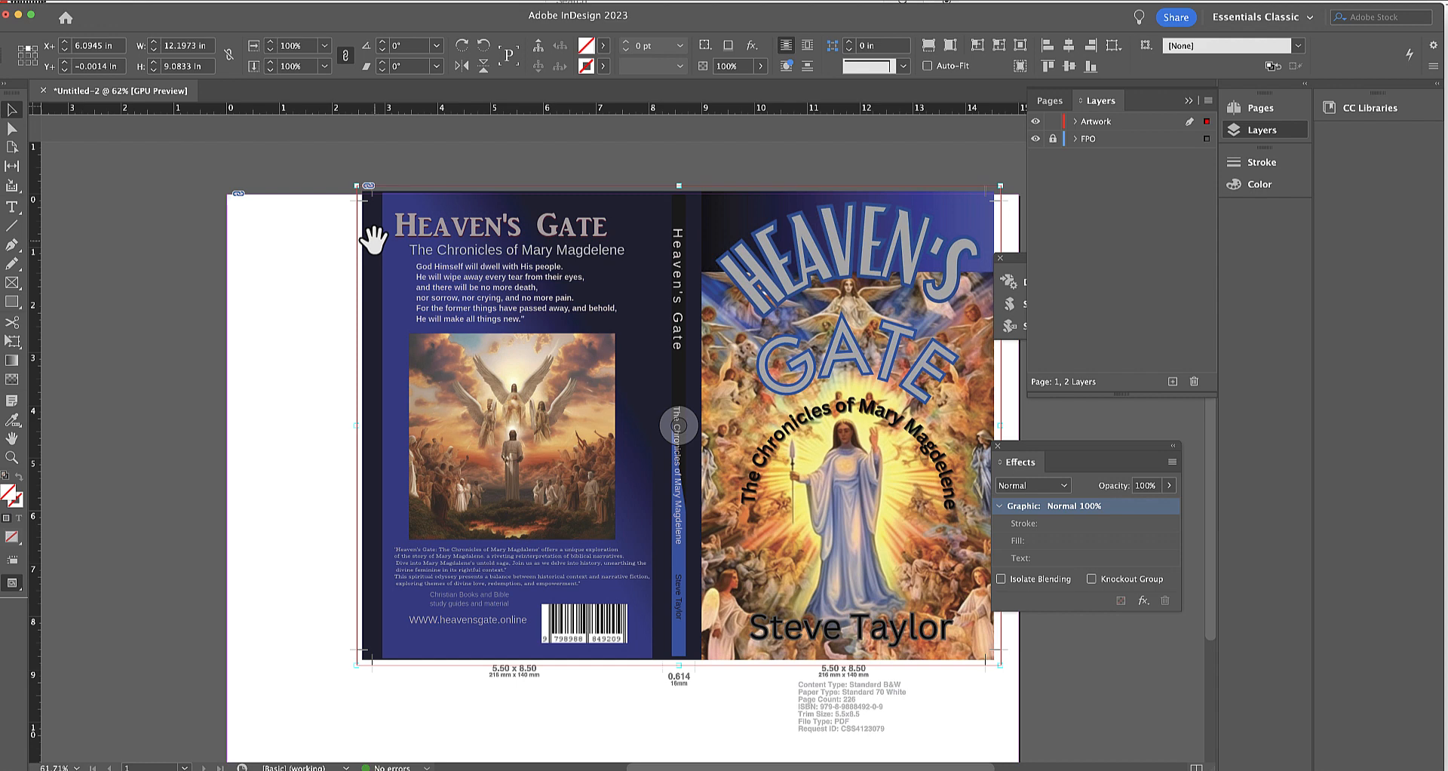
left_click(61, 157)
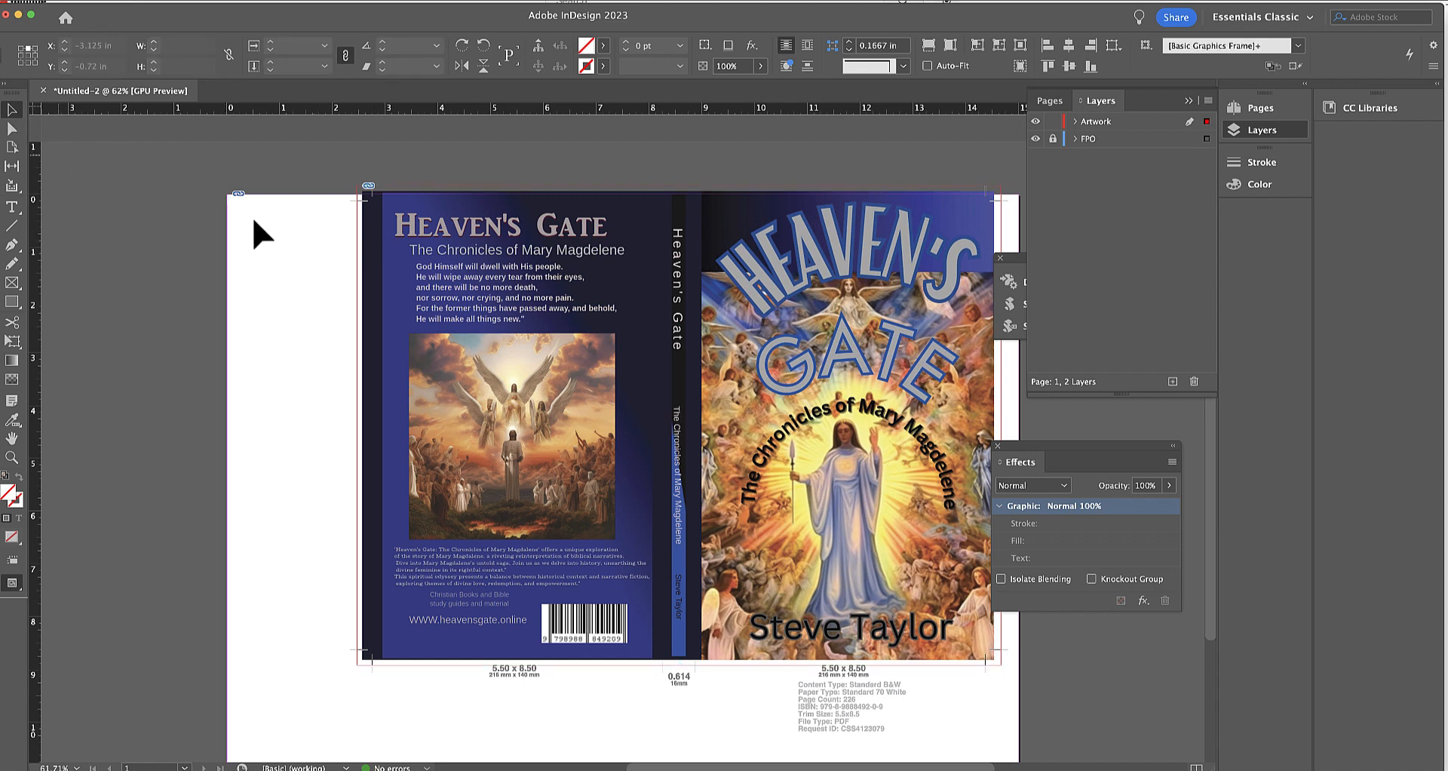
Delete the existing cover with its frame and place Cover only layout.pdf on the template page at full size.
left_click(469, 269)
key("Delete")
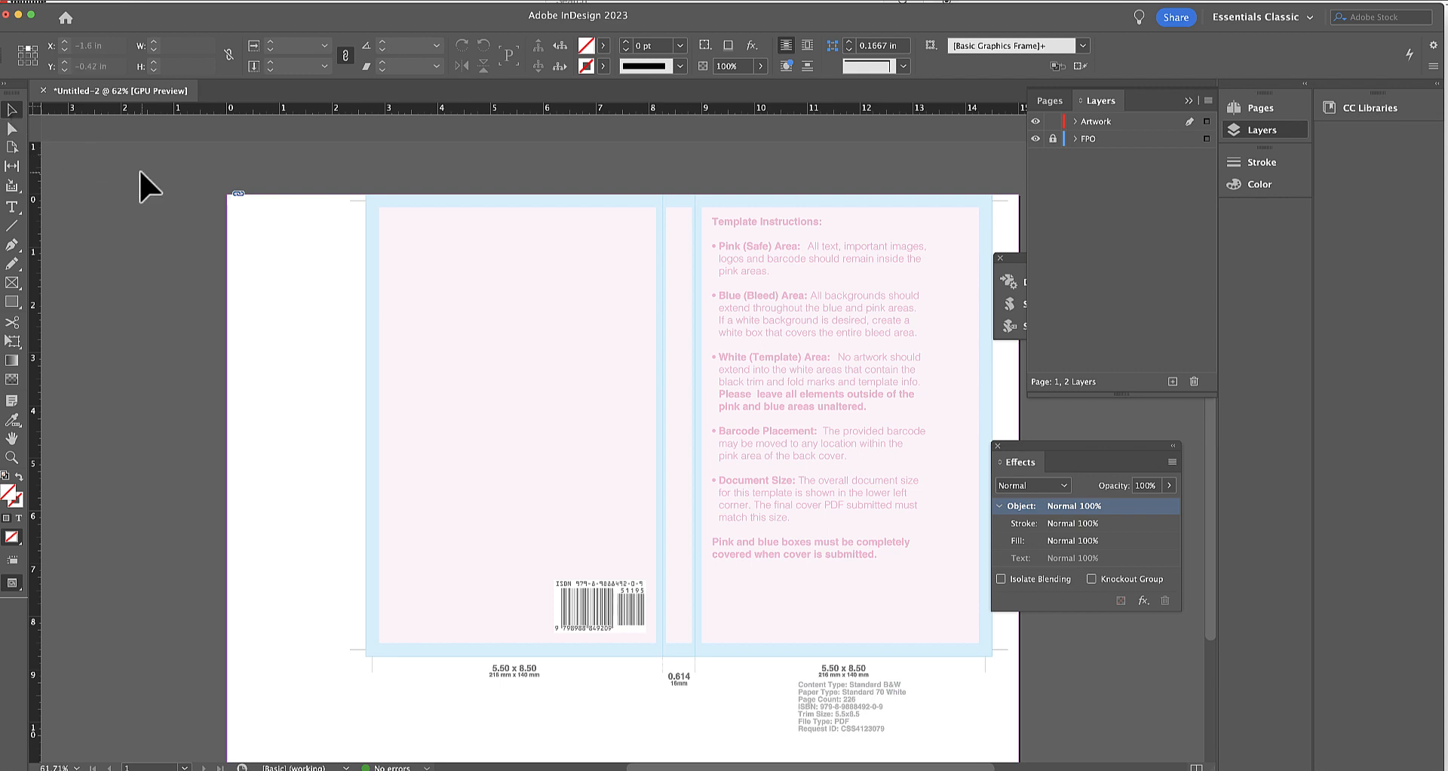
key("super+d")
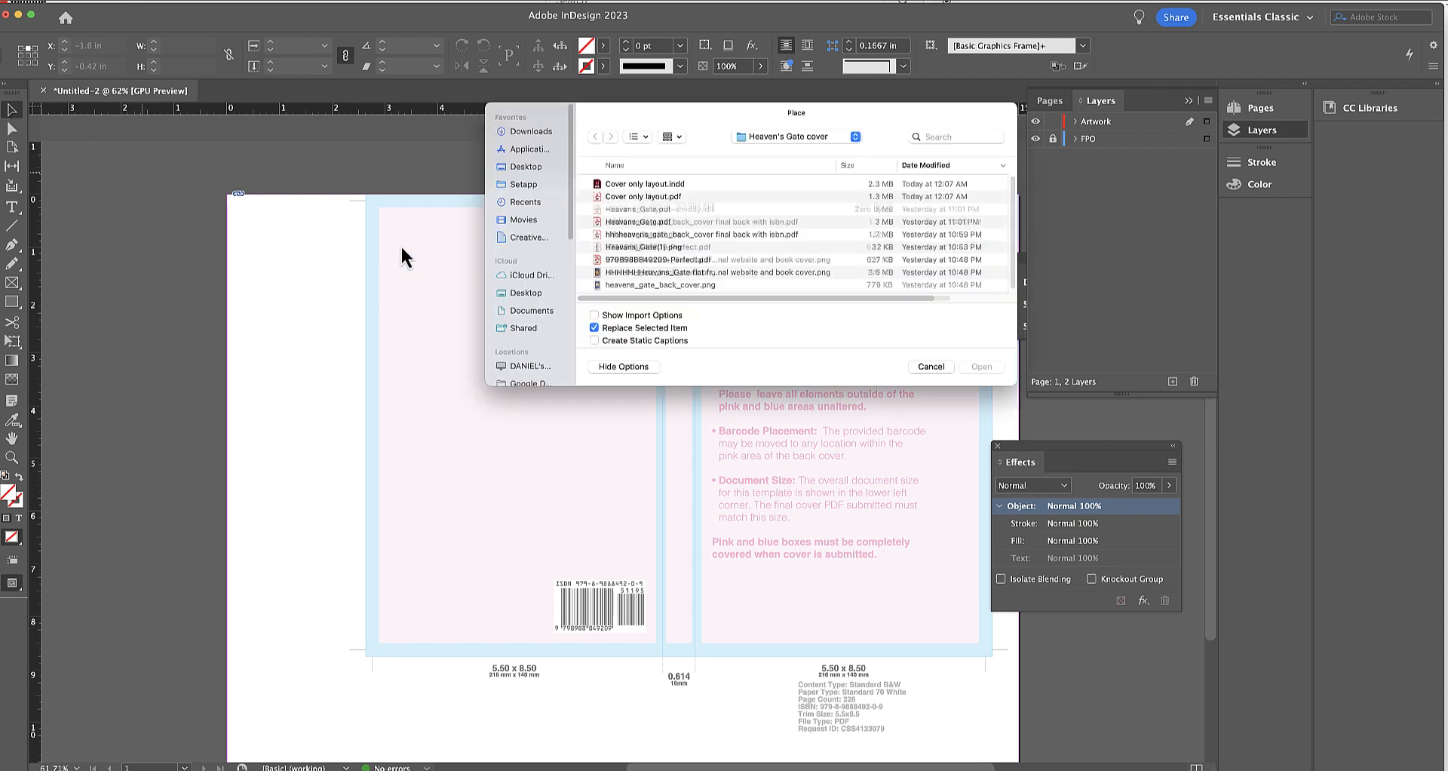
double_click(616, 198)
left_click(233, 229)
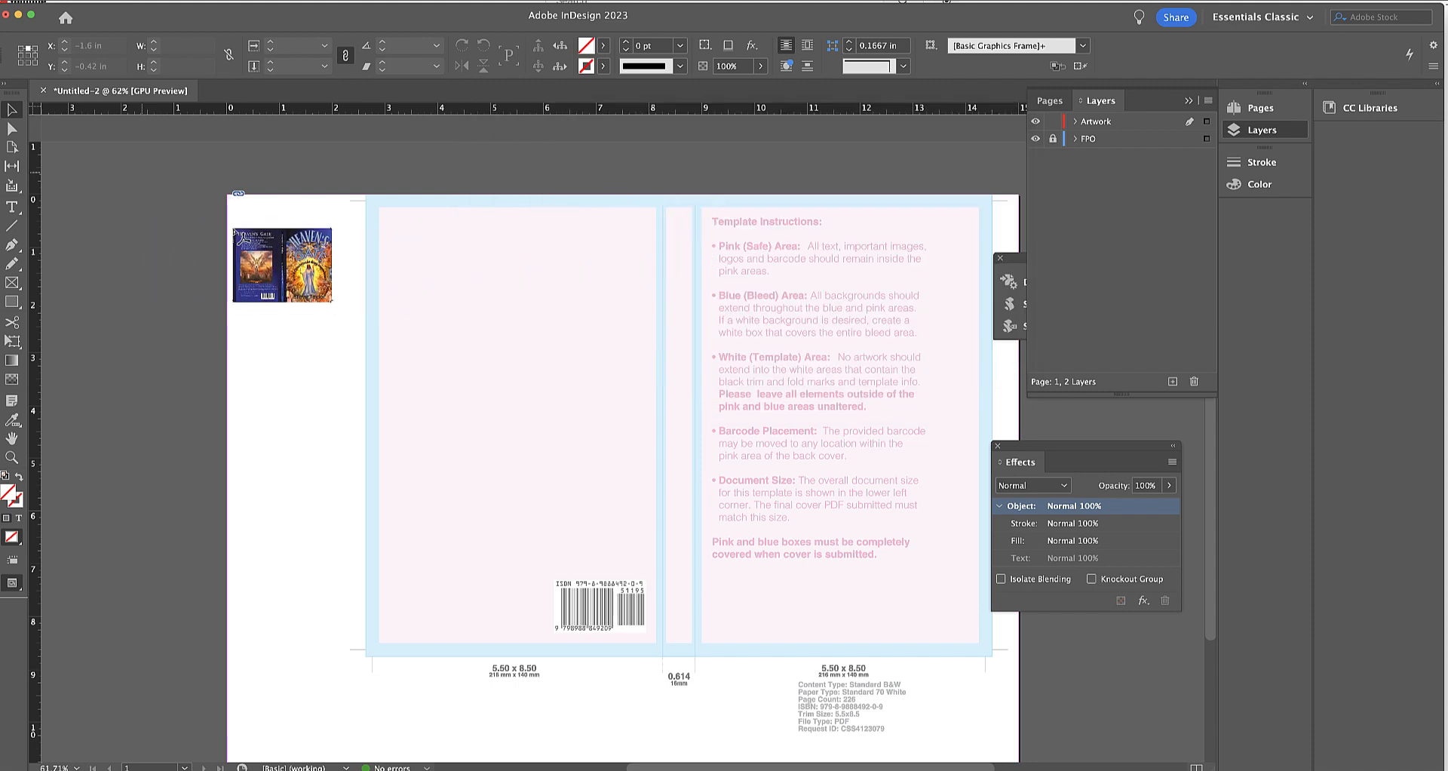
left_click(144, 198)
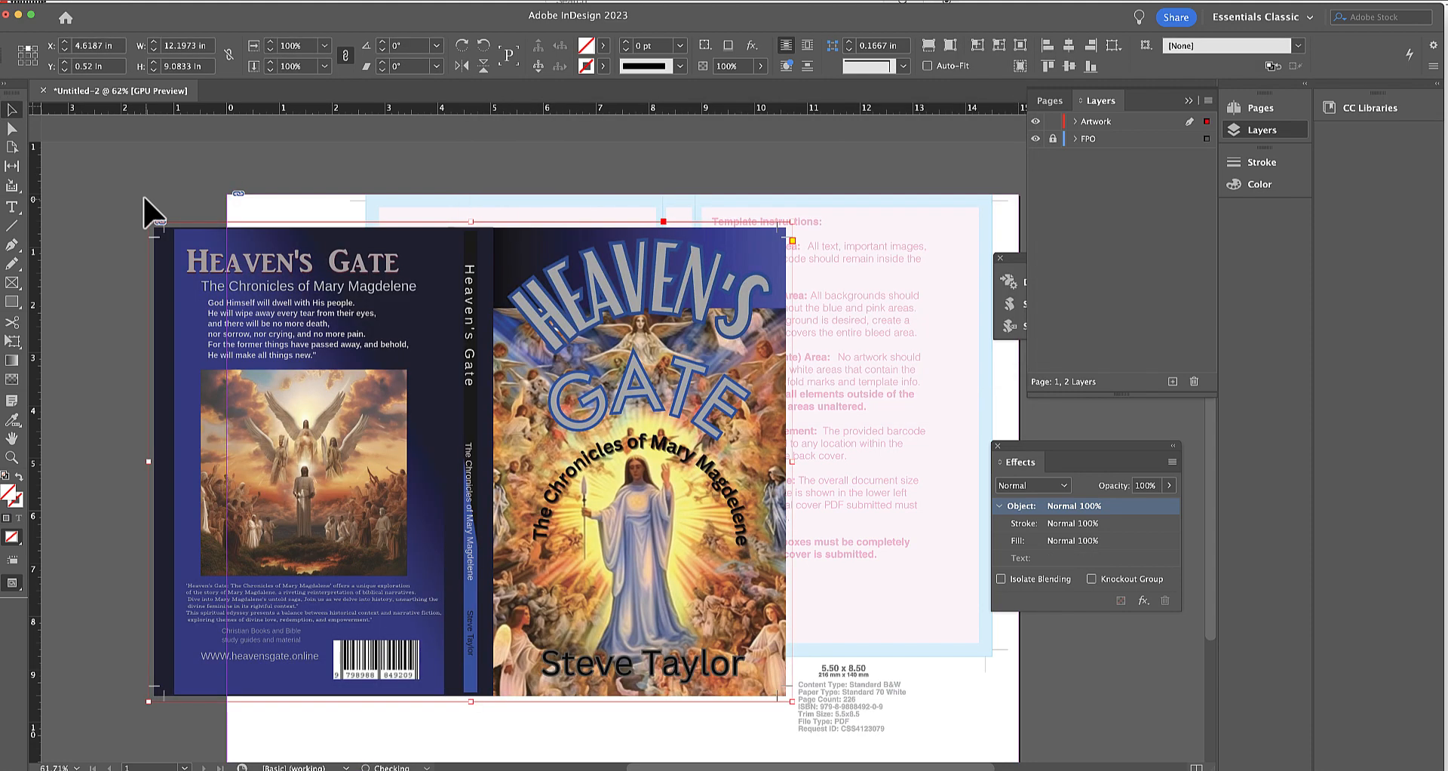
Move the placed cover roughly over the template's cover area, to about X 8.15 in, Y -0.44 in.
left_click_drag(218, 256, 402, 205)
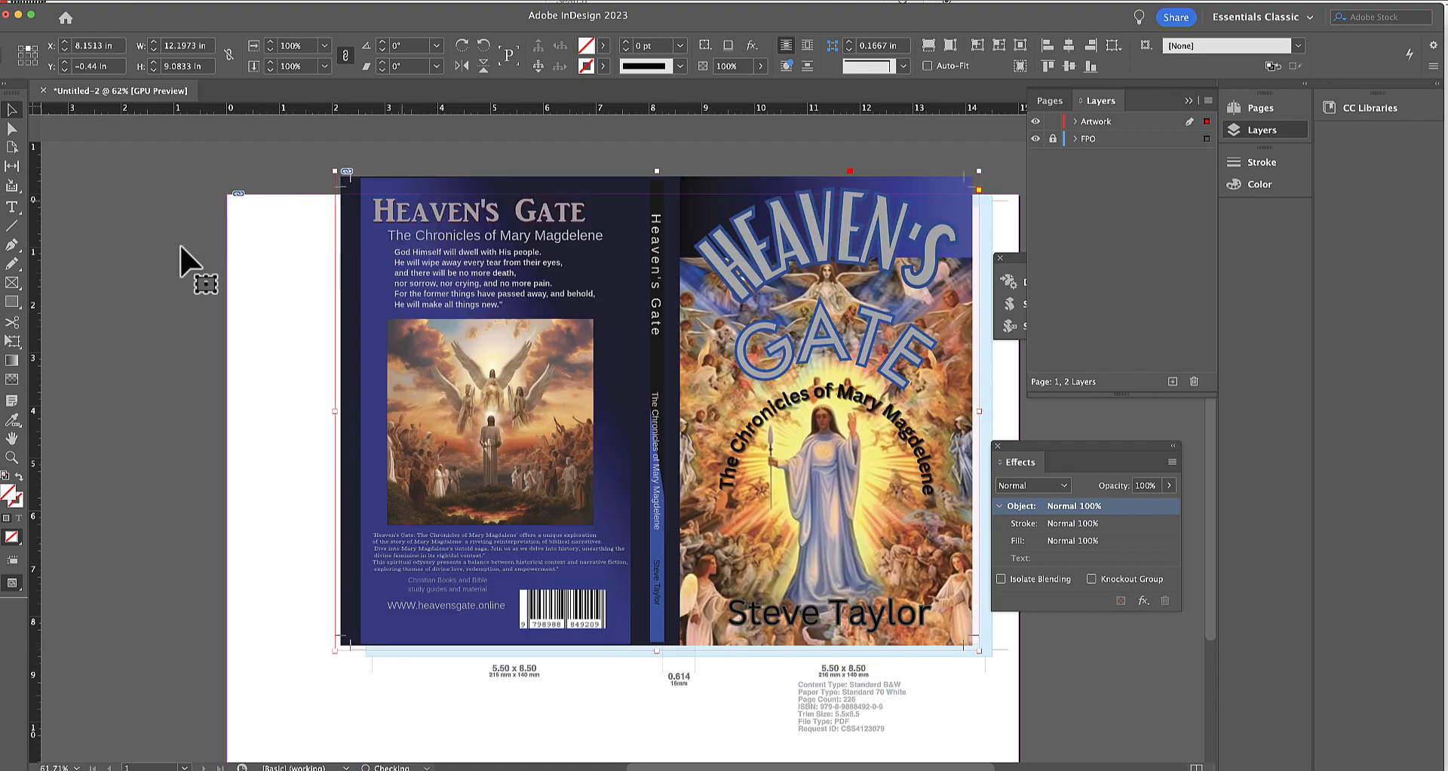
left_click(11, 458)
left_click(352, 215)
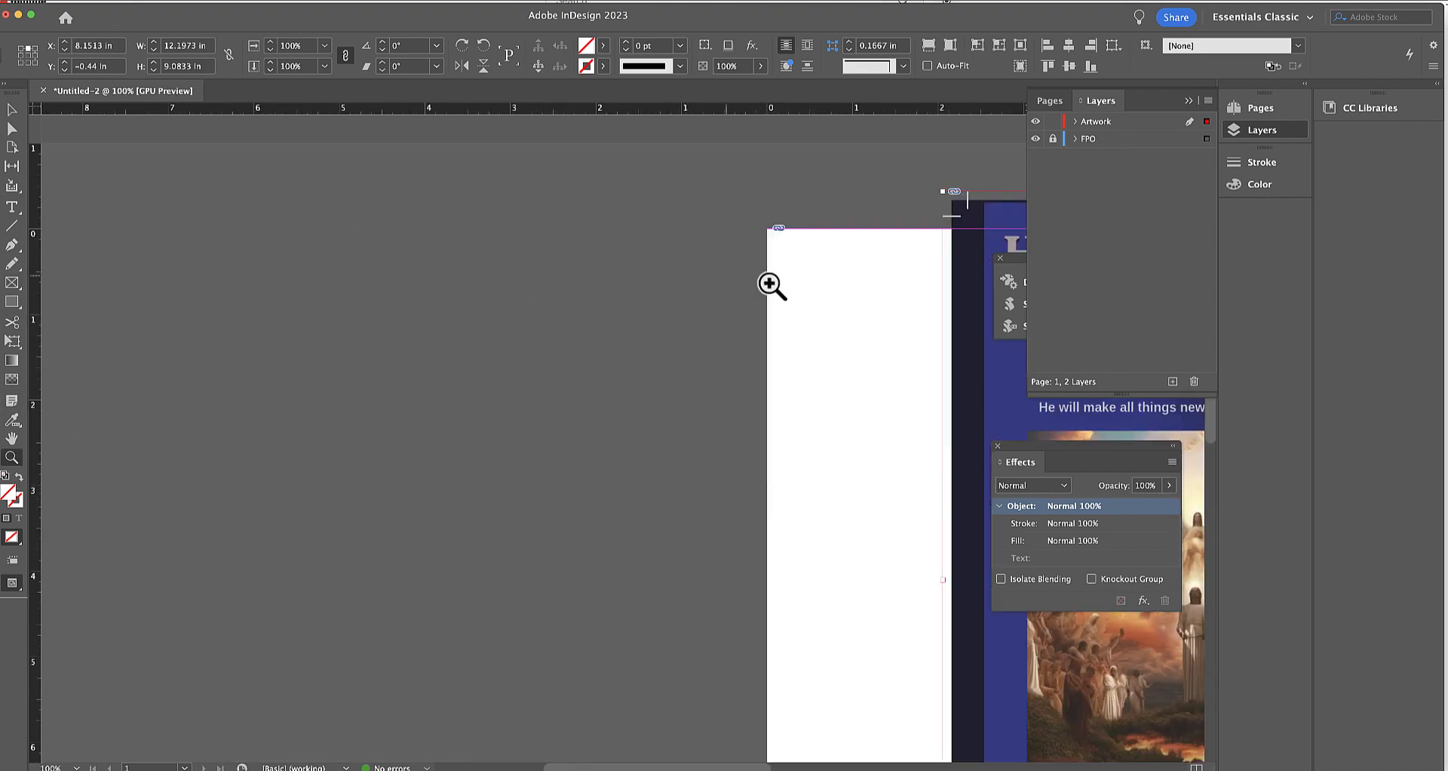
left_click(1026, 298)
left_click(1041, 281)
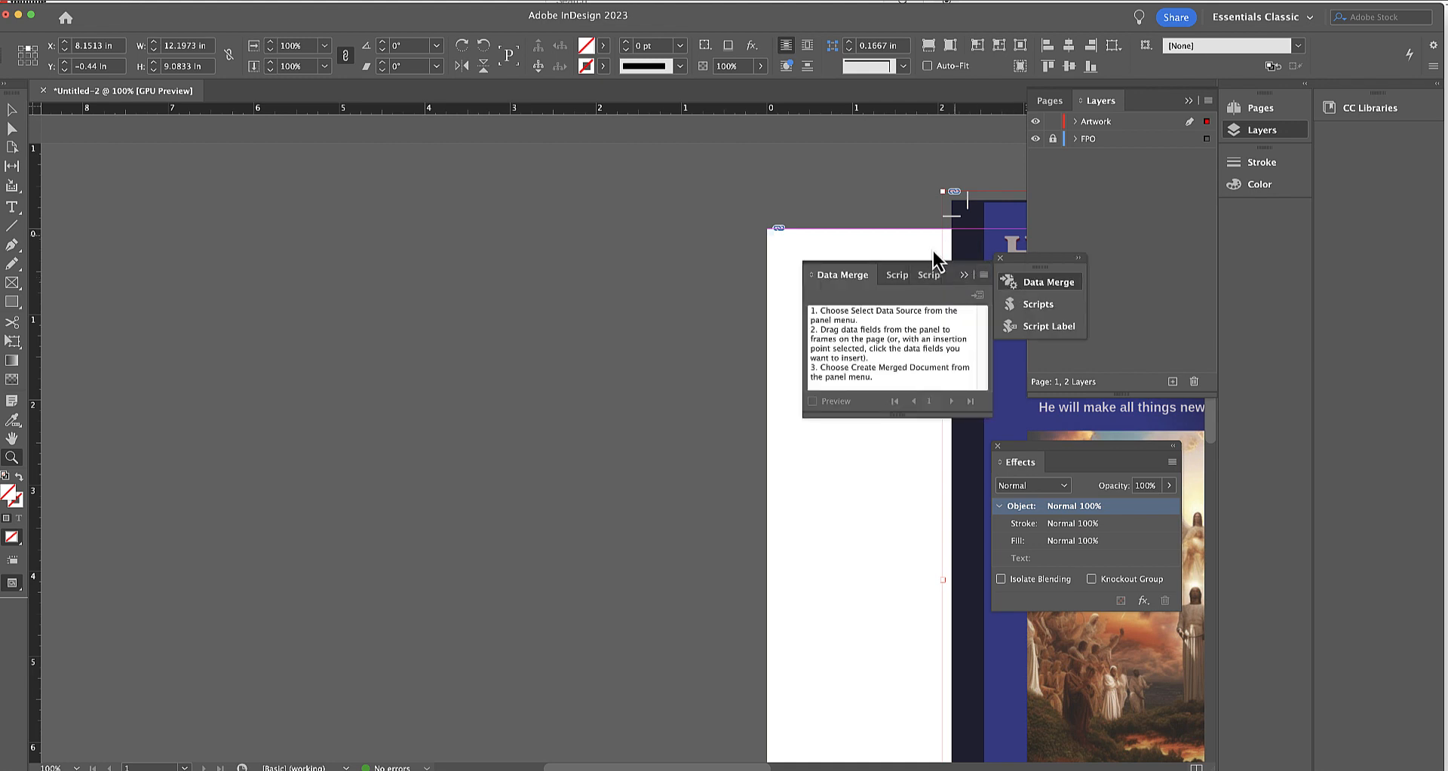
left_click(984, 275)
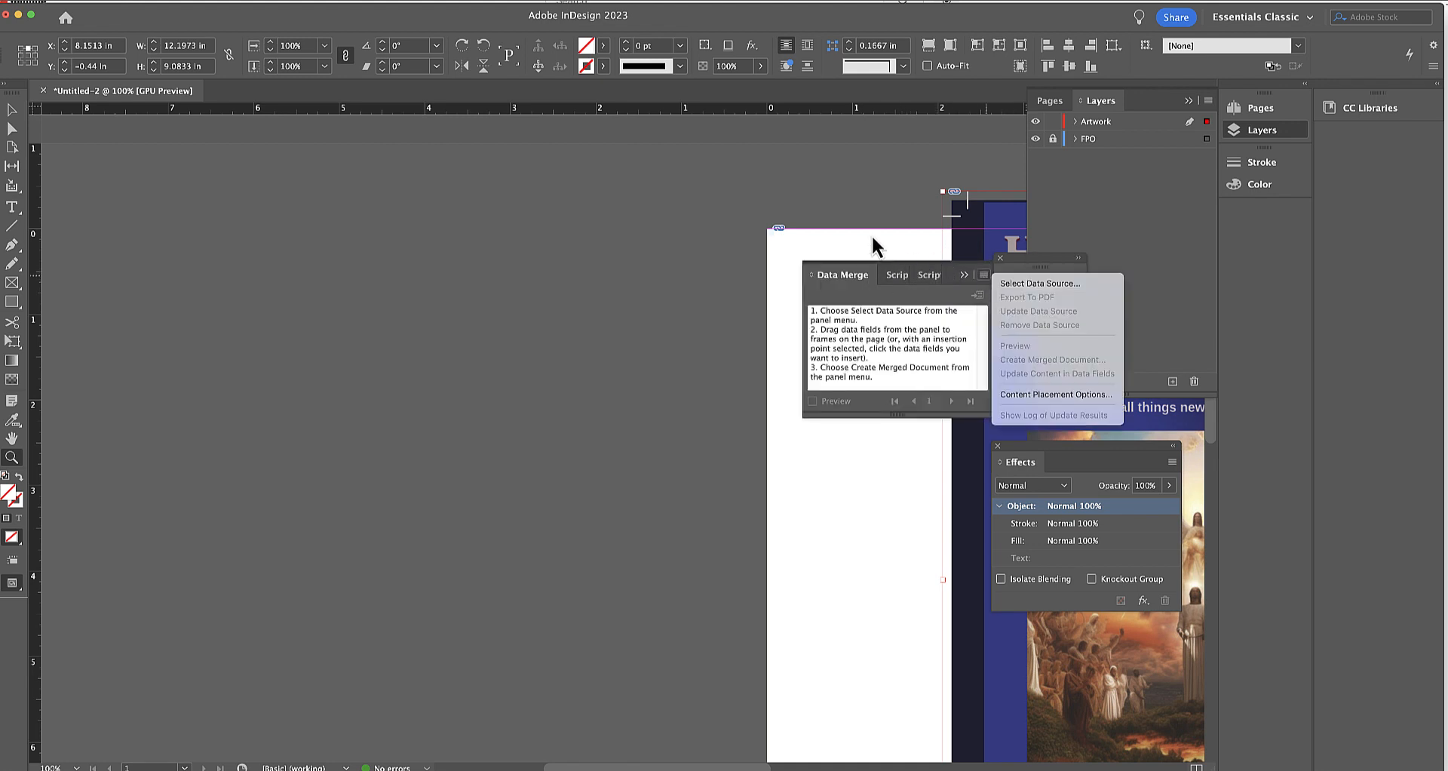
key("Escape")
left_click(964, 274)
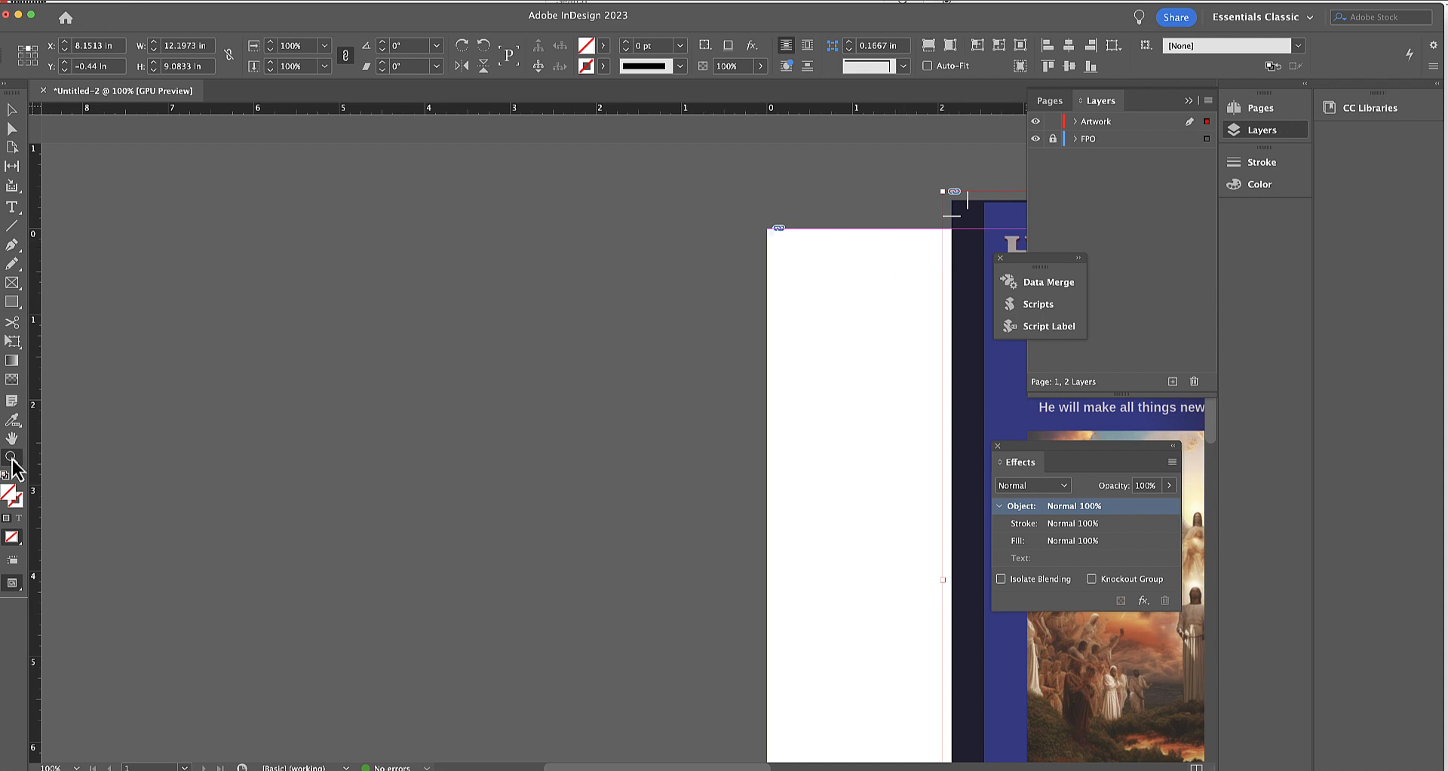
Move the cover to about X 8.41 in, Y 0.205 in, exposing the template's upper-left corner marks.
left_click(803, 325)
left_click(762, 323)
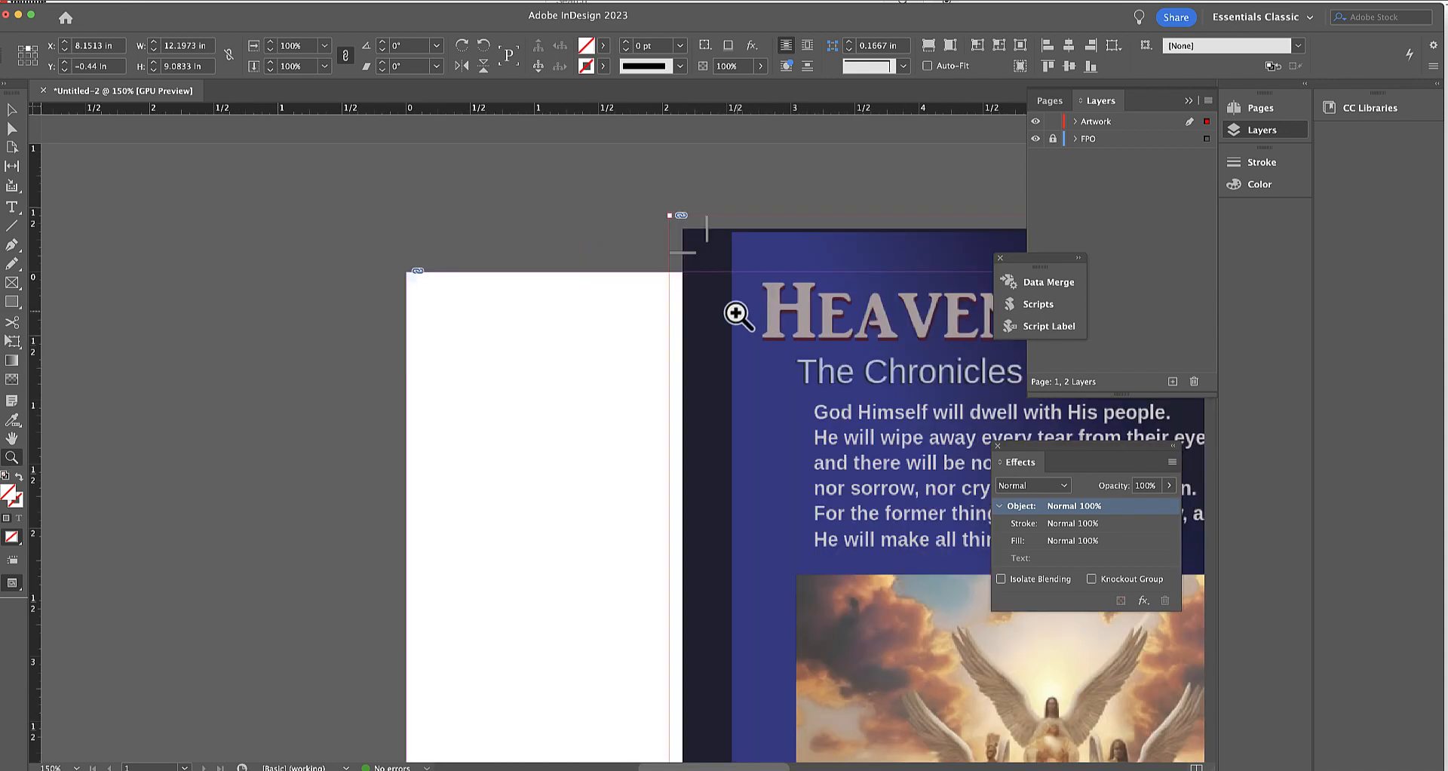
left_click(645, 322)
left_click(12, 110)
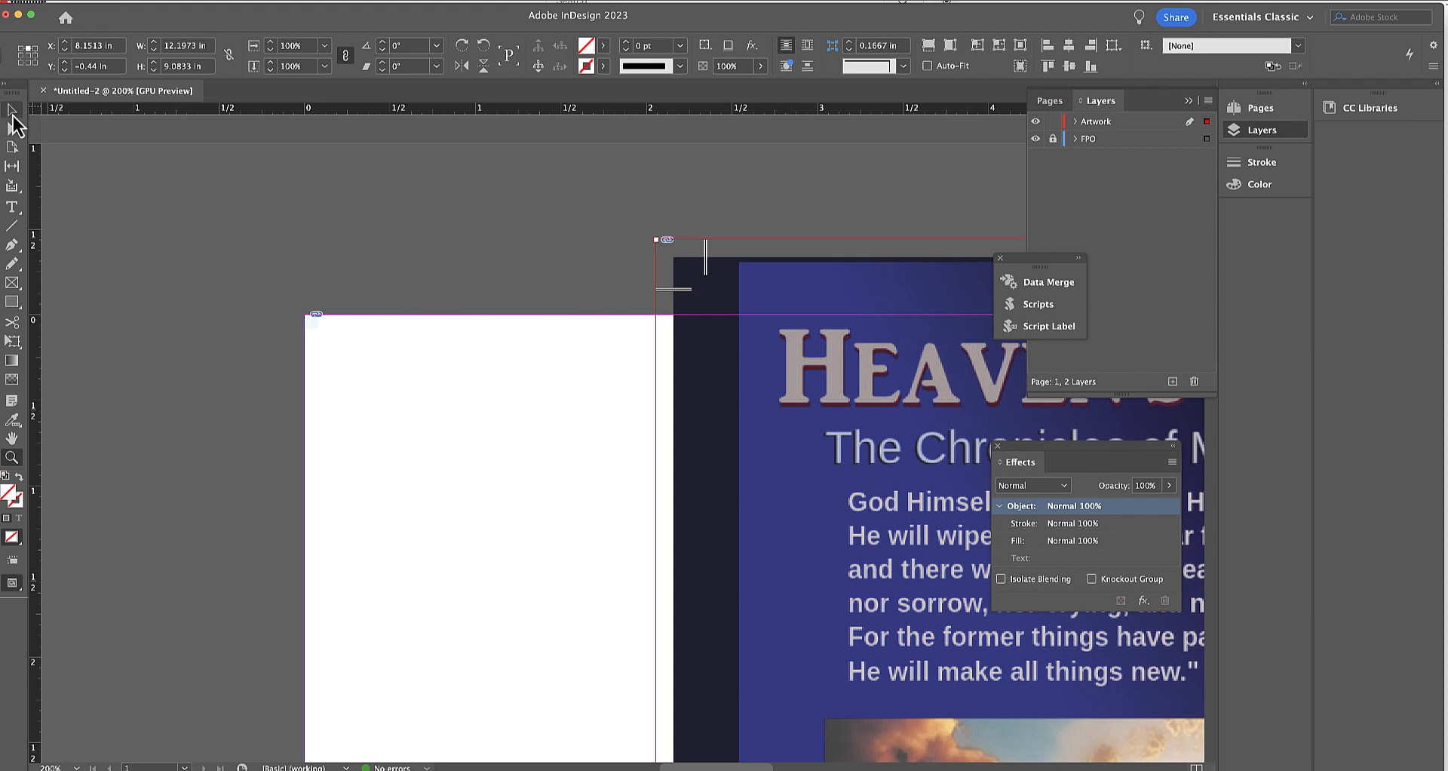
left_click(740, 422)
left_click_drag(740, 423, 785, 475)
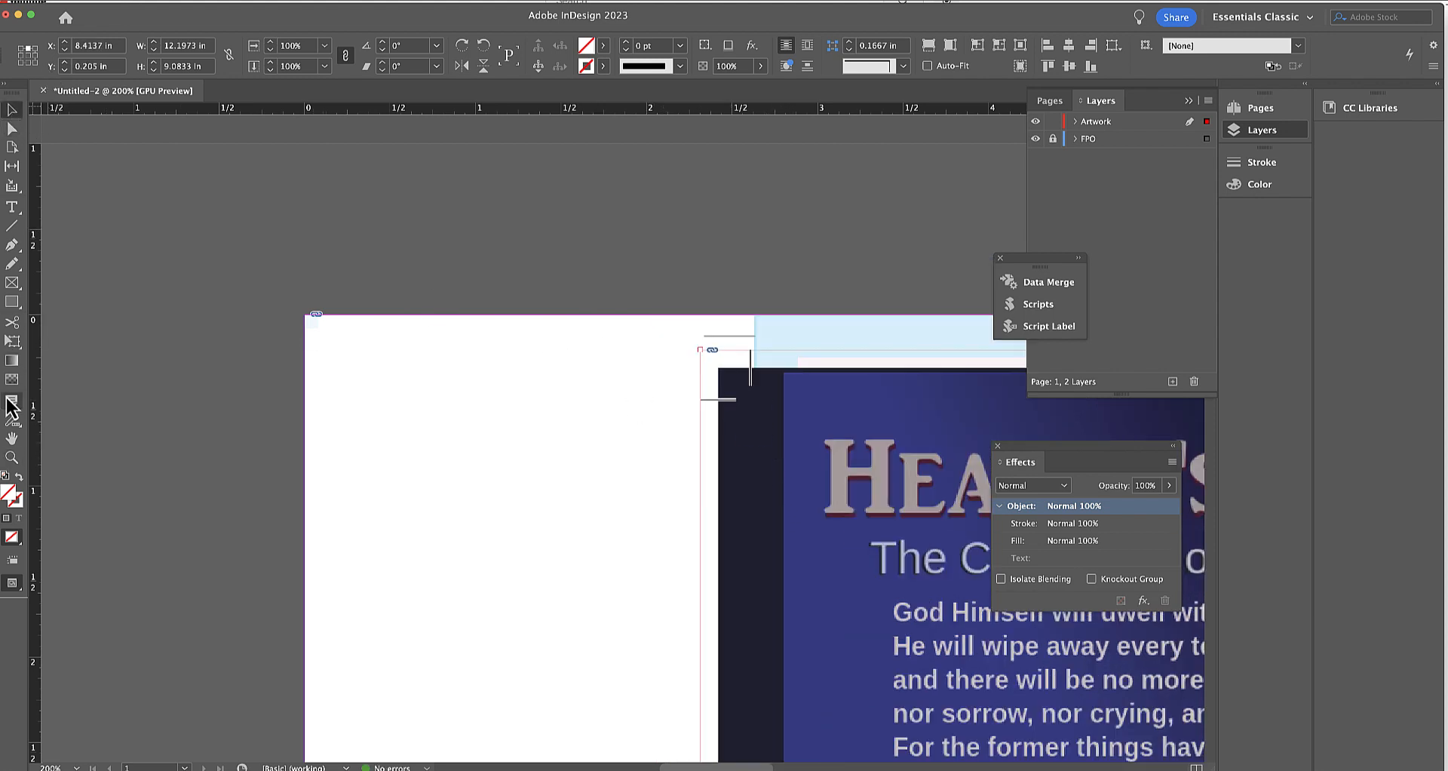
Nudge the cover up and right toward the template's upper-left corner, to about X 8.4831 in, Y 0.1217 in.
left_click(12, 457)
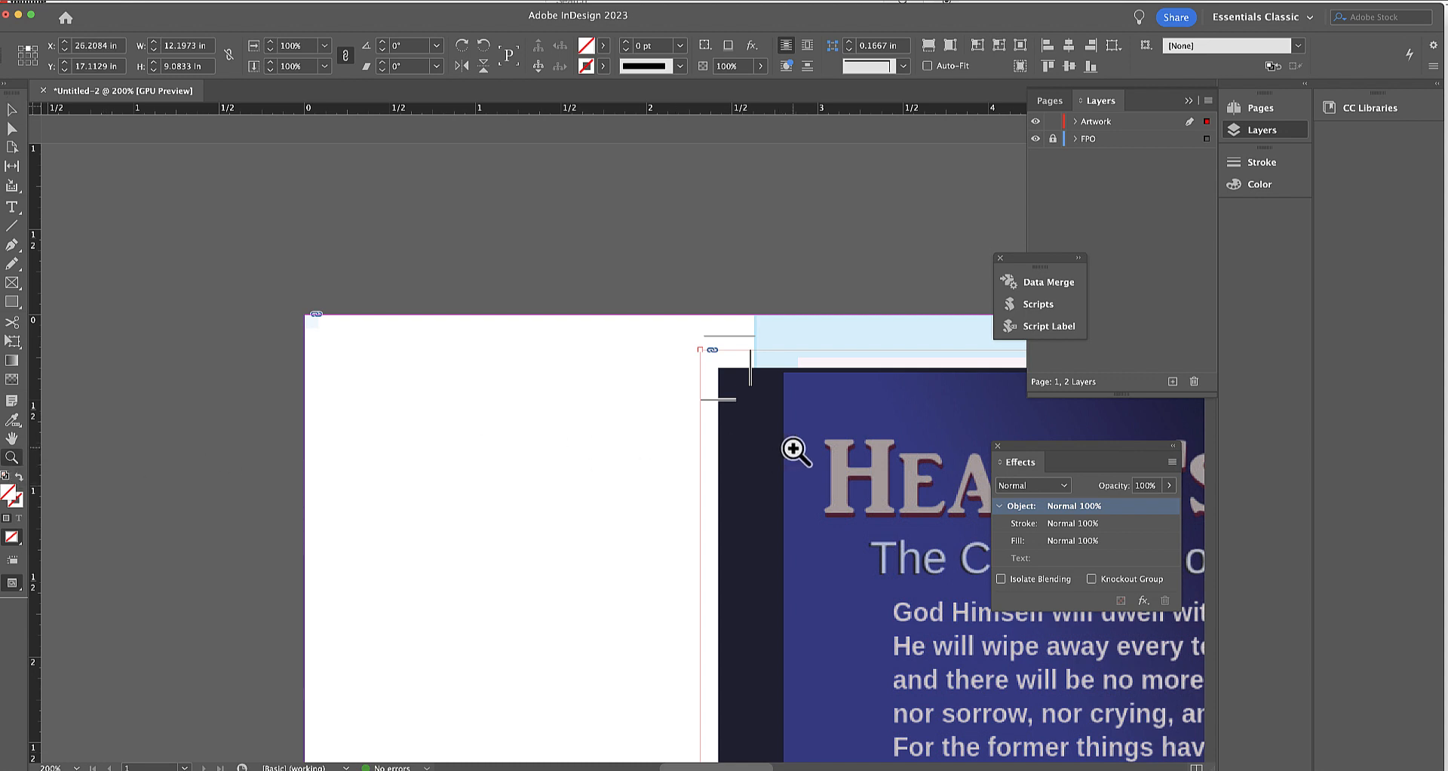
left_click(794, 447)
left_click(669, 407)
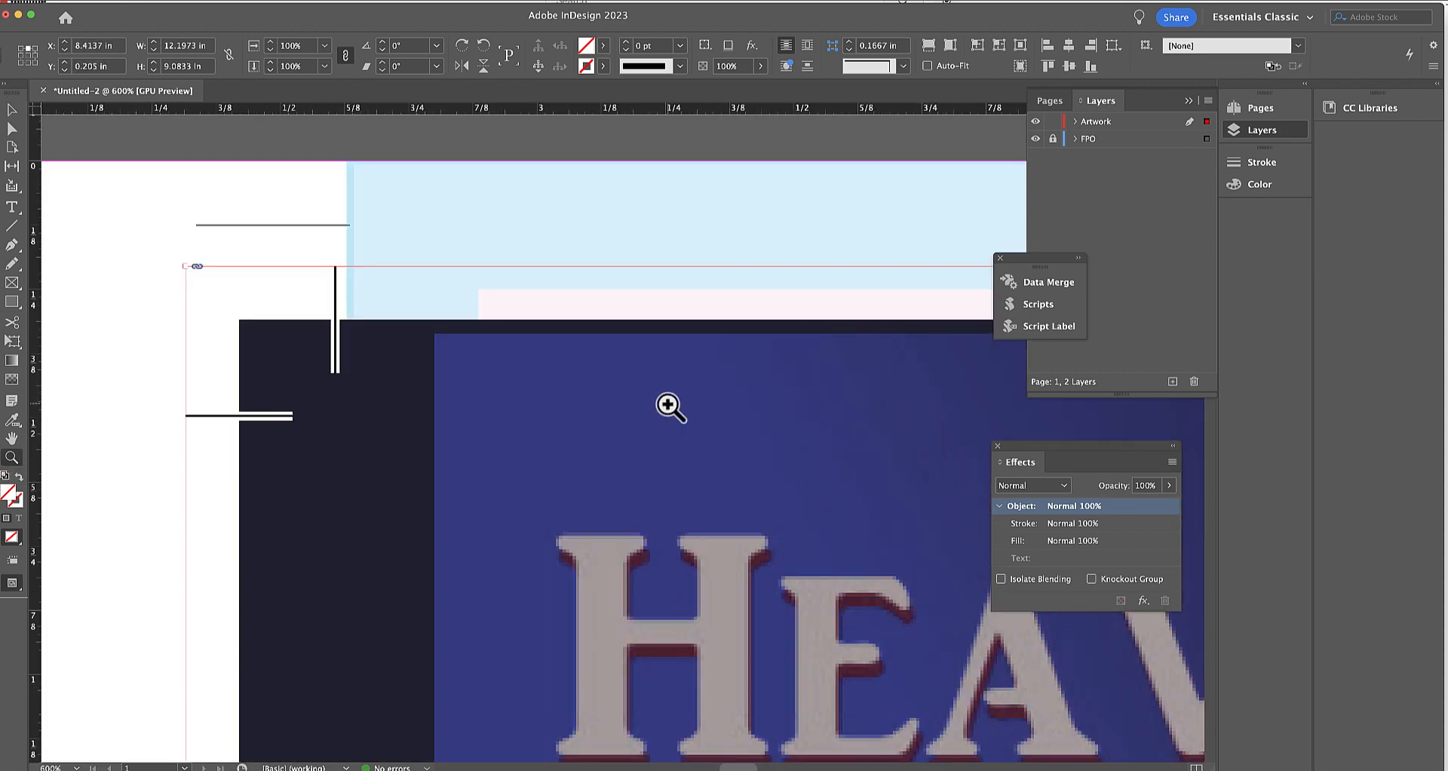
left_click(11, 112)
key("Up")
key("Up")
key("Up")
key("Up")
key("Up")
key("Up")
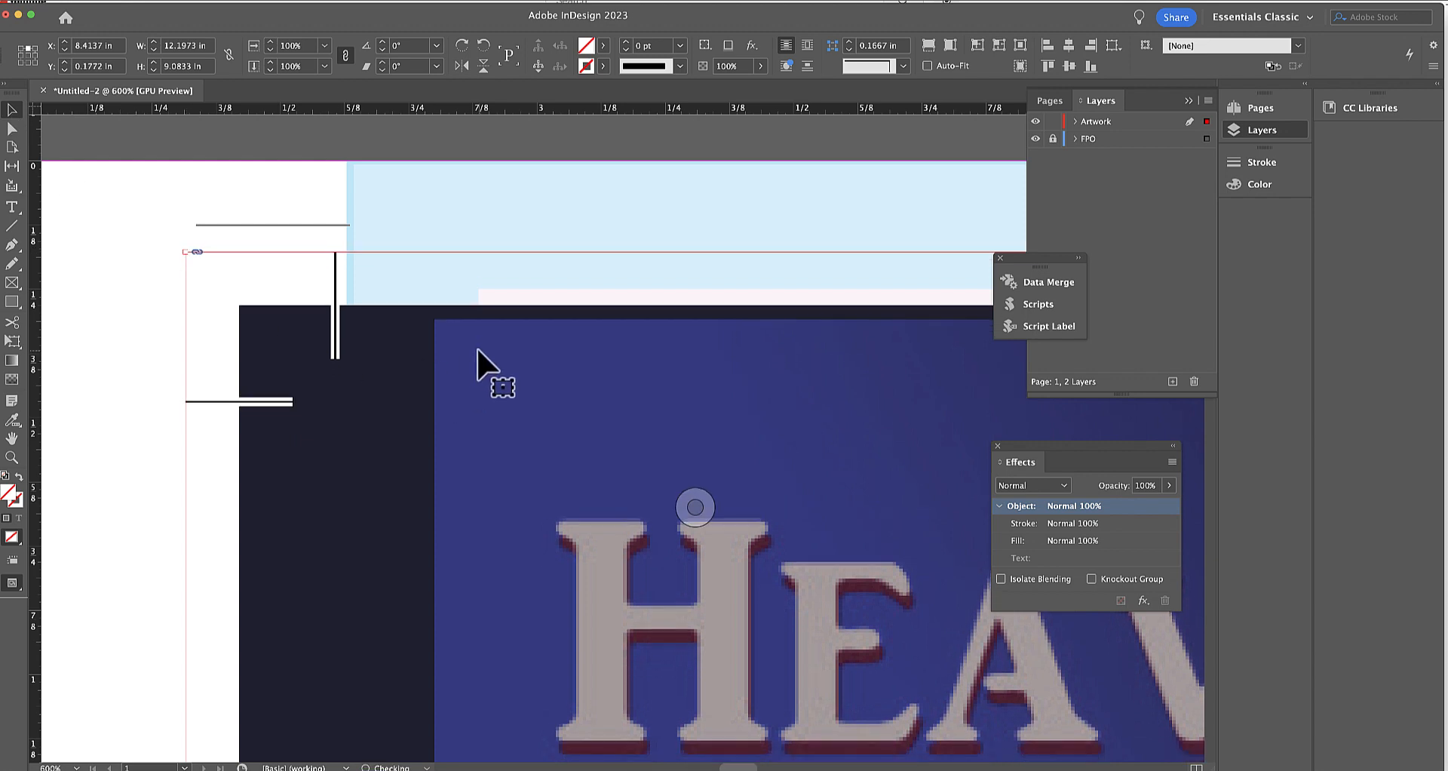
key("Right")
key("Right")
key("Right")
key("Right")
key("Right")
key("Right")
key("Right")
key("Right")
key("Right")
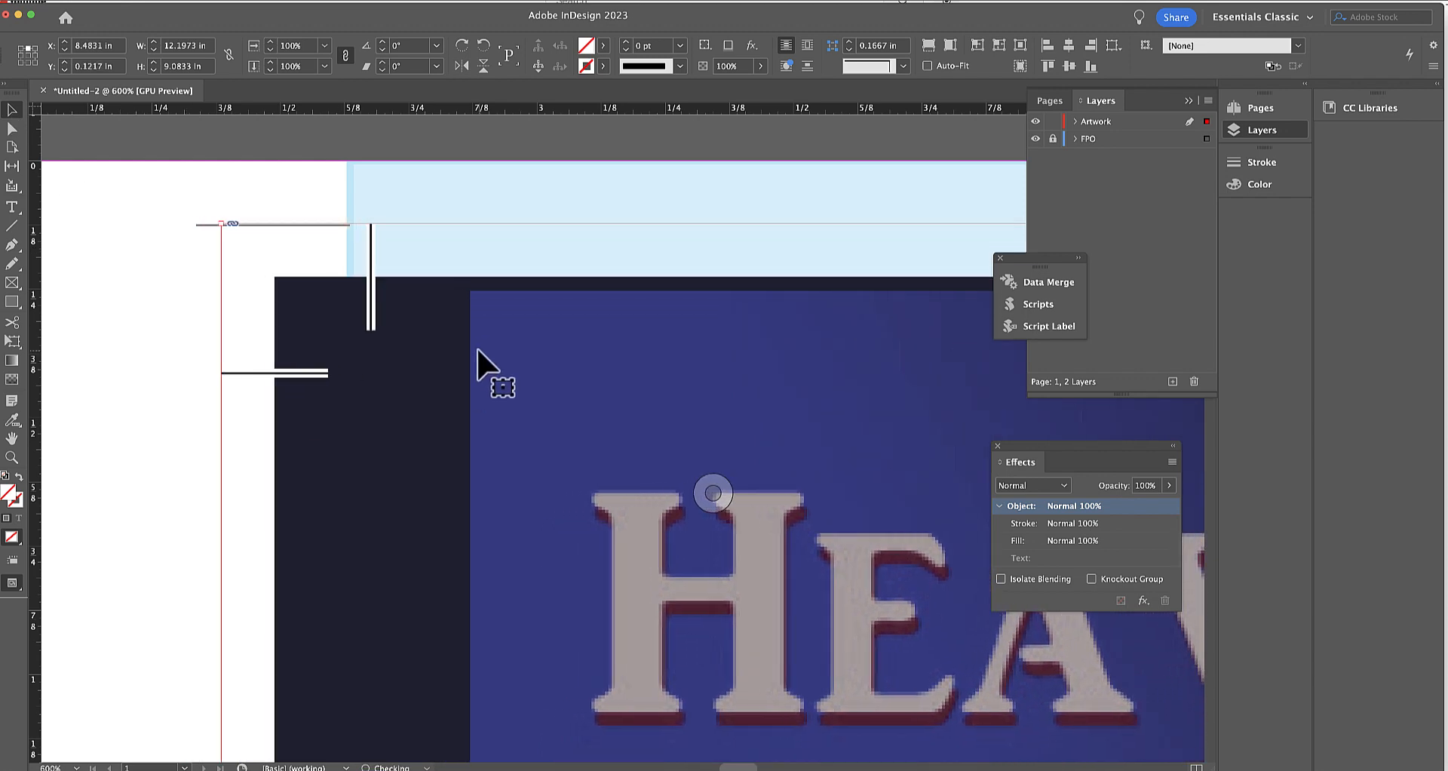
Nudge the cover to X 8.5387 in, Y -0.1561 in, bringing its horizontal crop mark close to the template's mark.
key("Up")
key("Up")
key("Up")
key("Up")
key("Up")
key("Up")
key("Up")
key("Up")
key("Up")
key("Up")
key("Up")
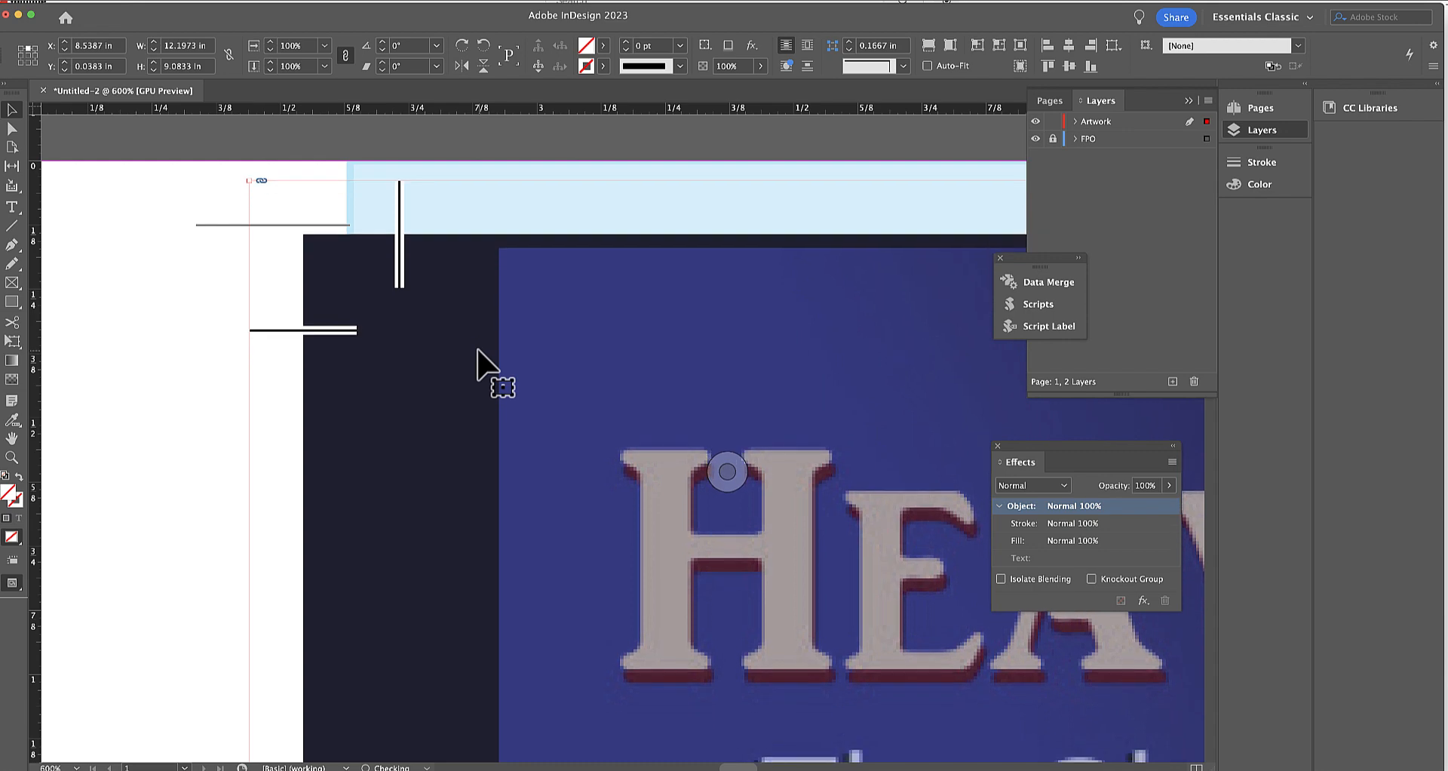
key("Up")
key("Up")
key("Up")
key("Up")
key("Up")
key("Up")
key("Up")
key("Up")
key("Up")
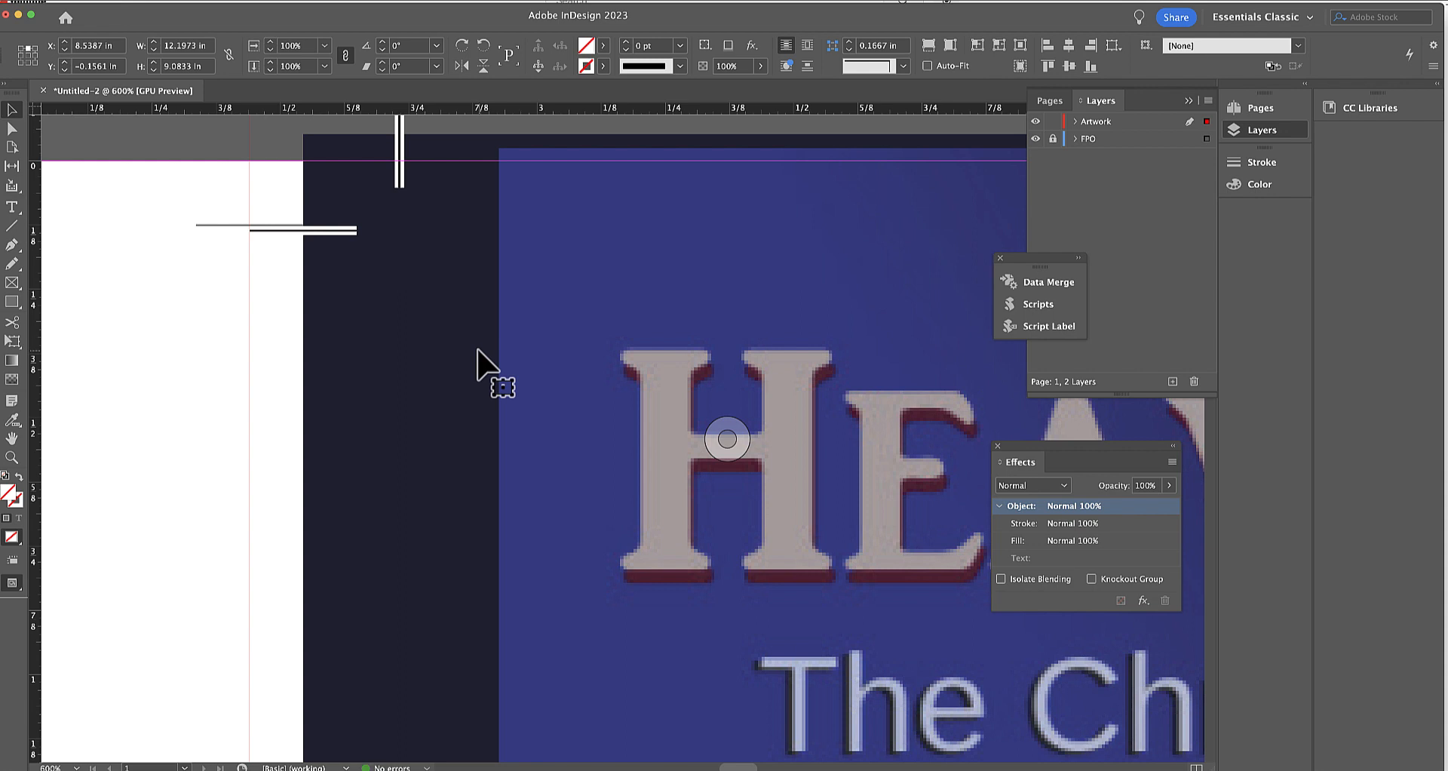
left_click(12, 457)
left_click(292, 238)
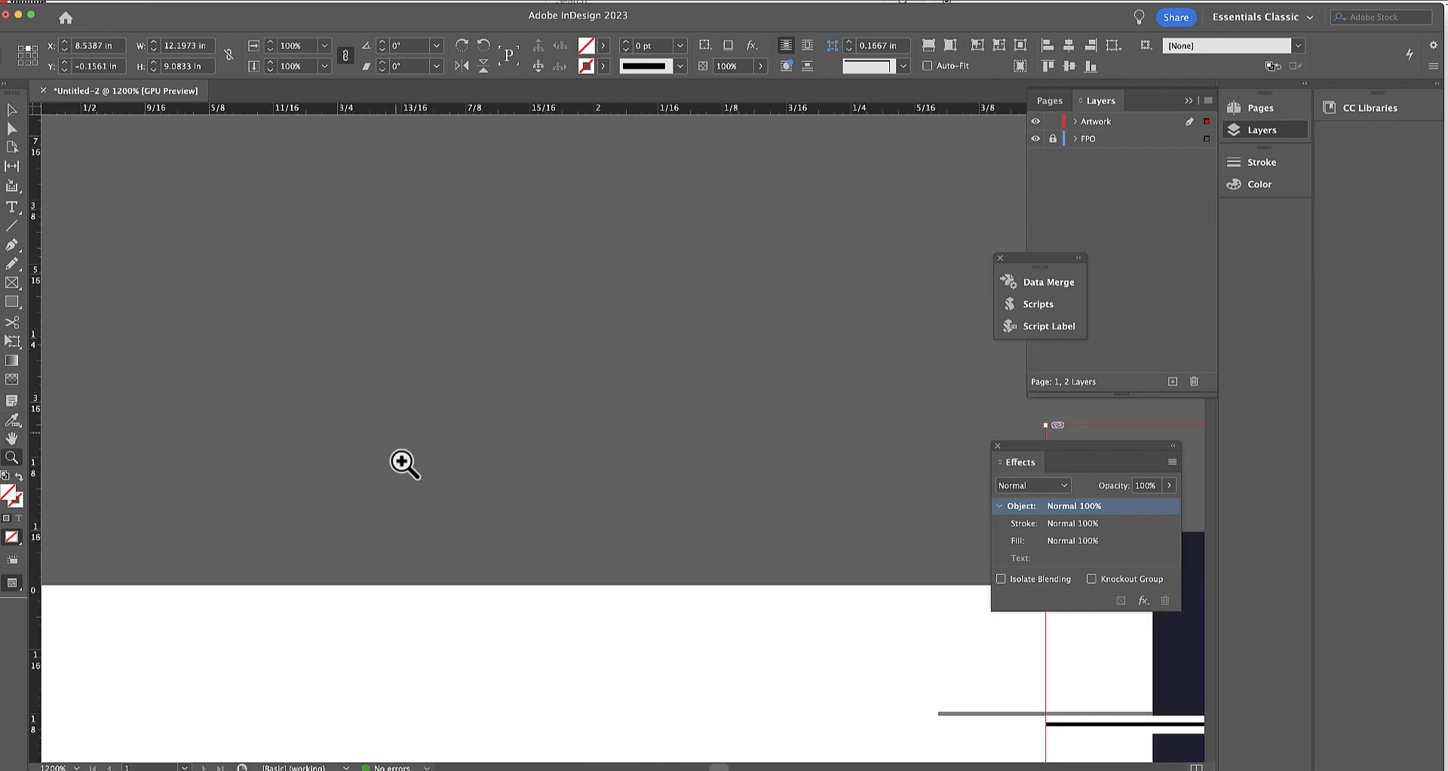
key("a")
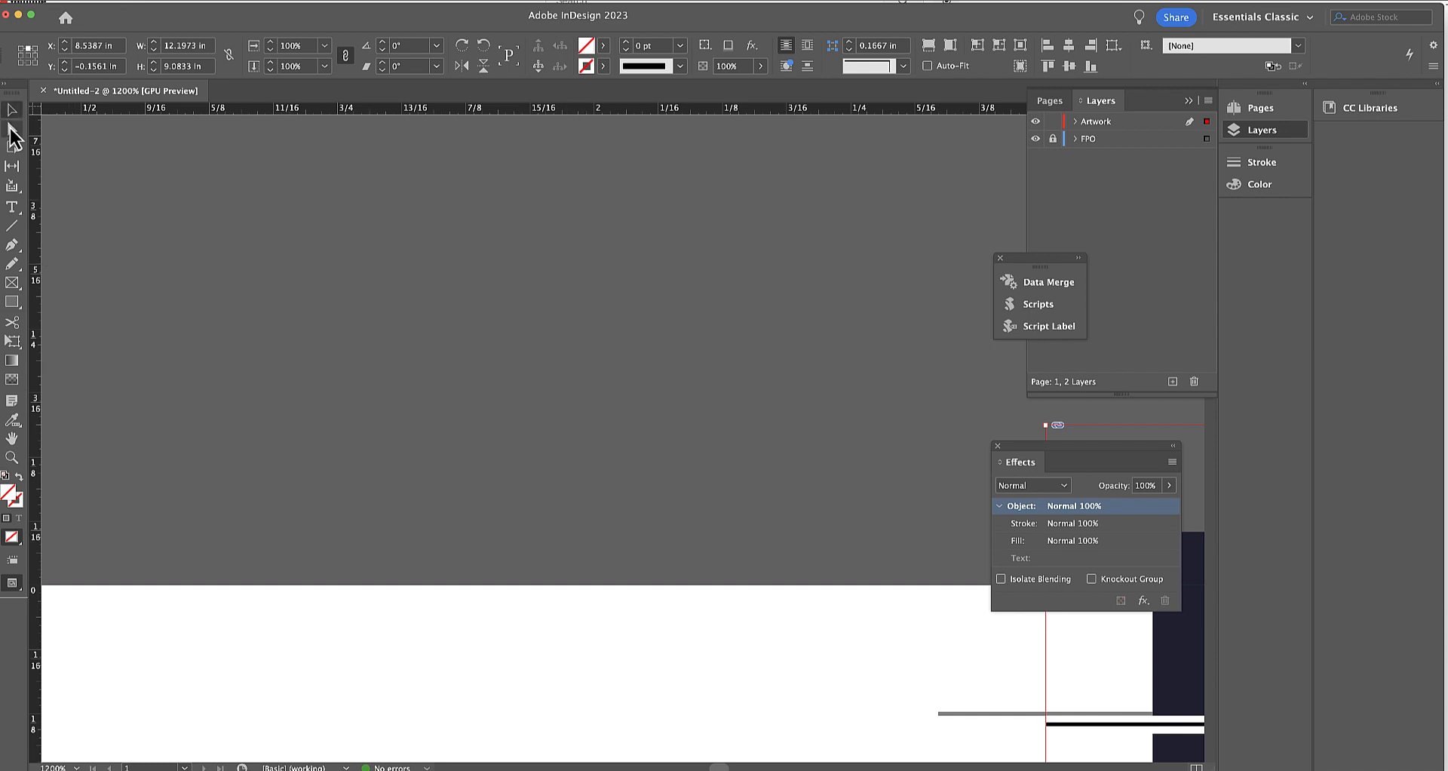
left_click(1091, 670)
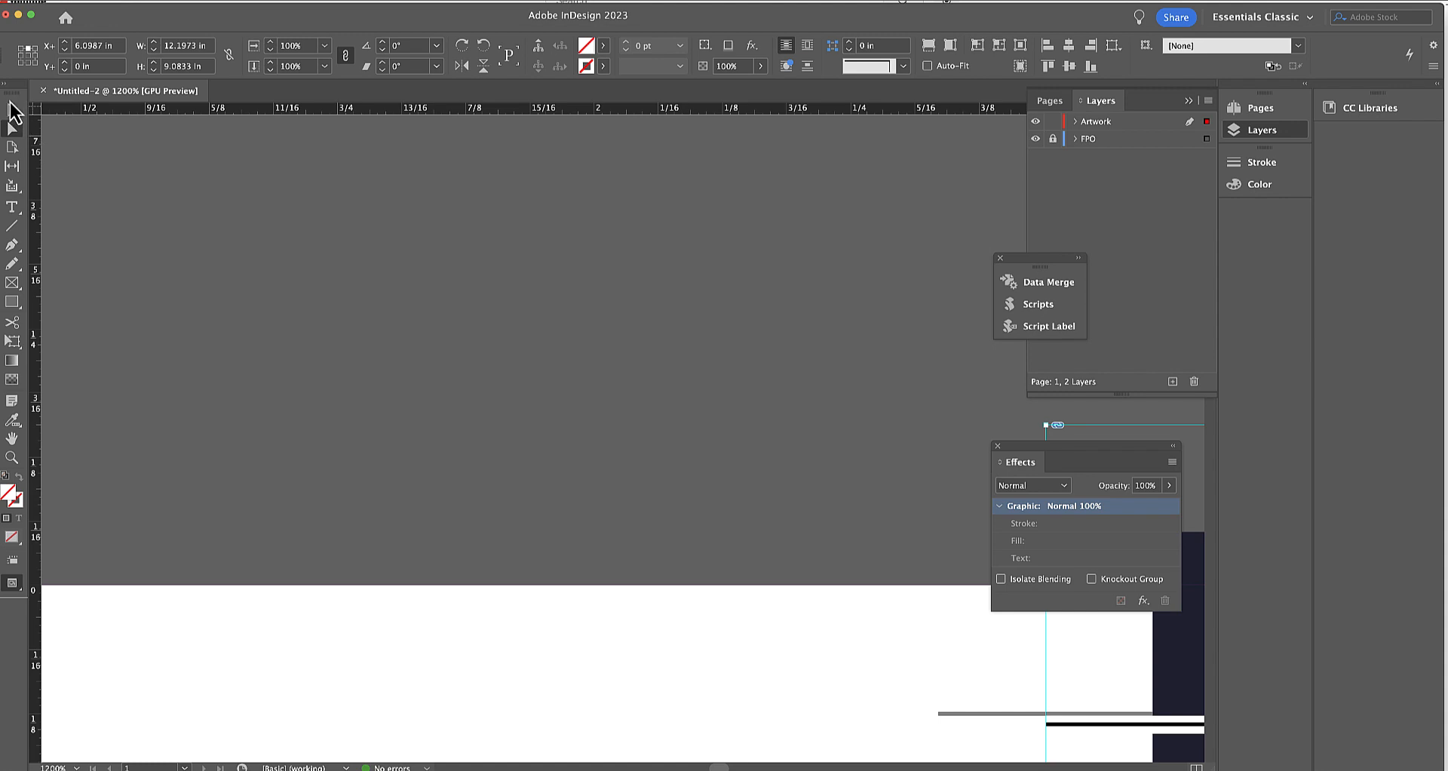
left_click(56, 144)
left_click(1086, 679)
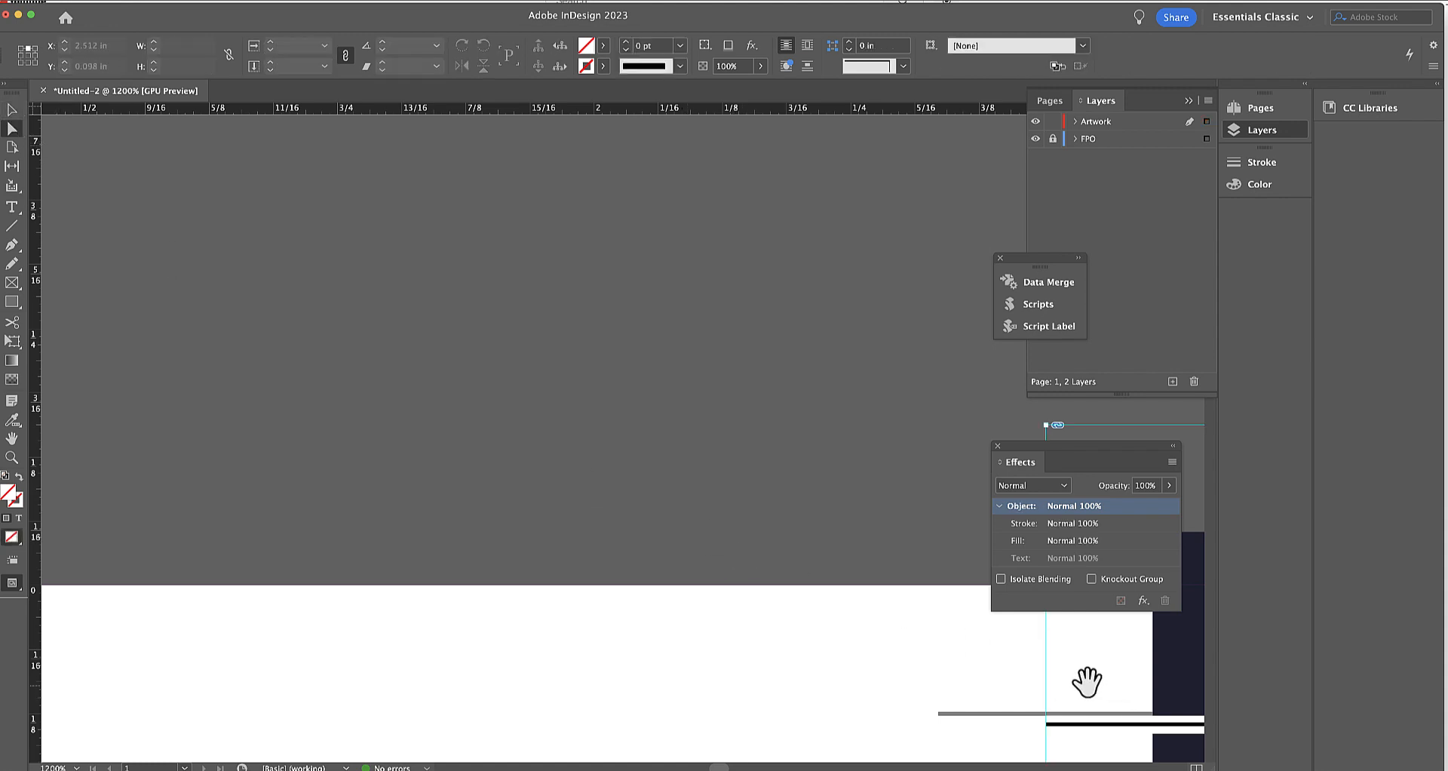
left_click(892, 502)
left_click(1071, 638)
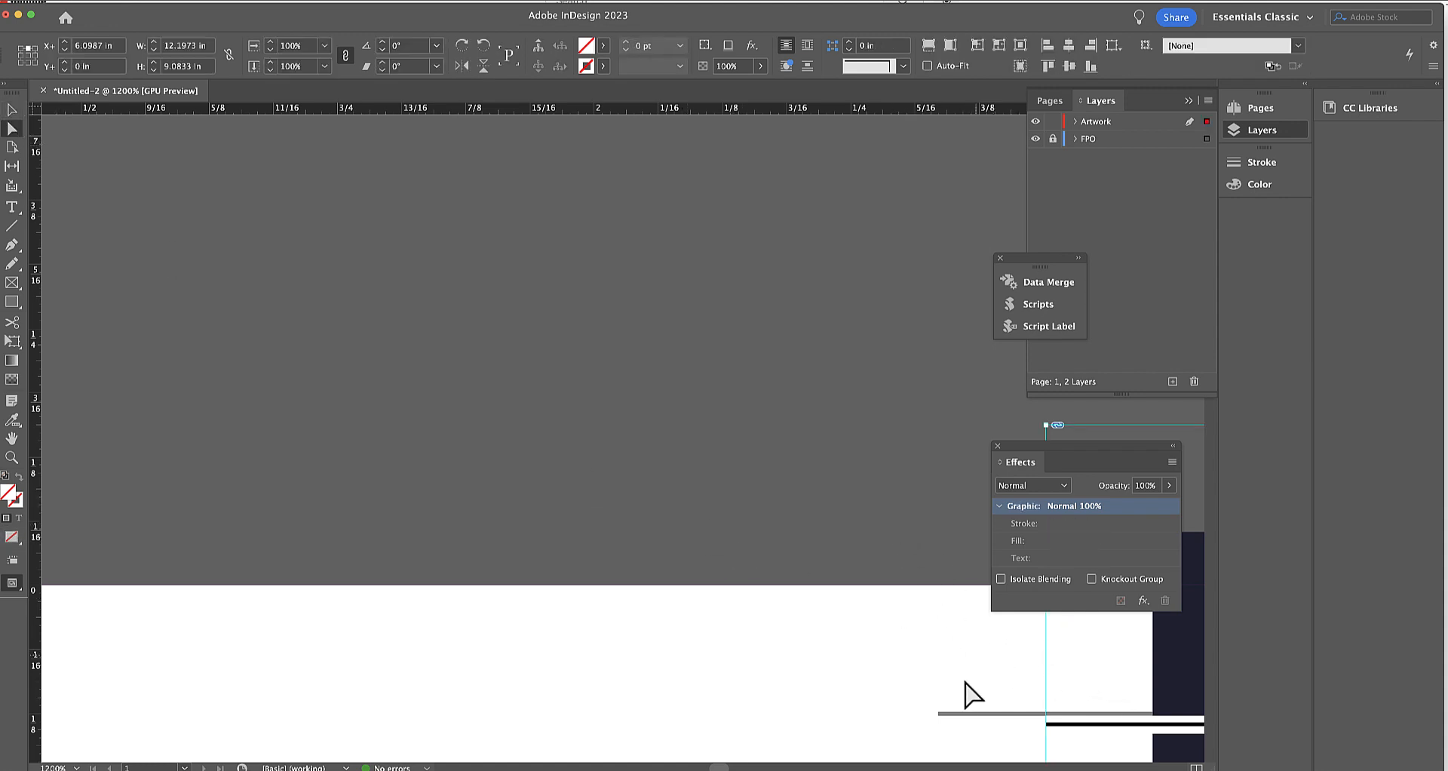
left_click_drag(948, 677, 603, 614)
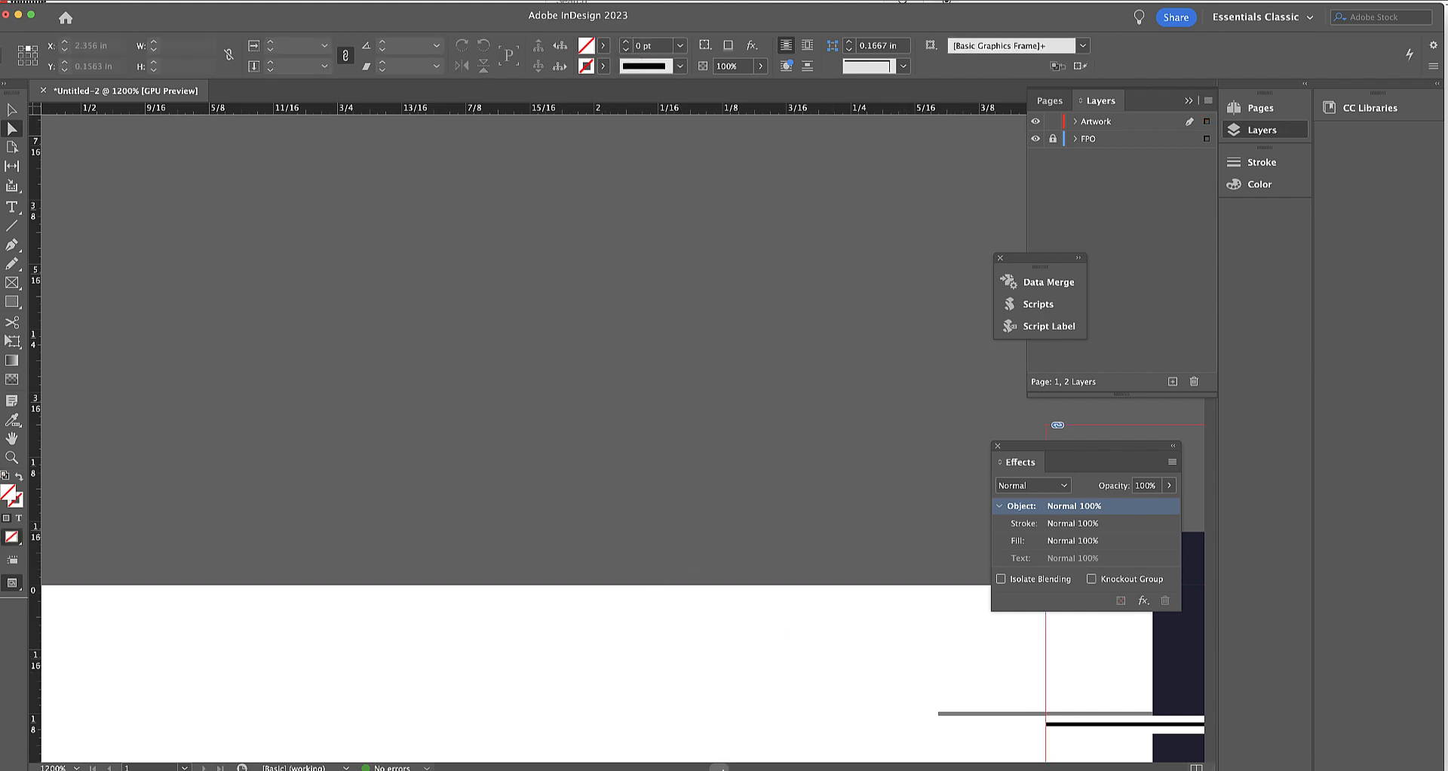
Nudge the cover frame up to Y -0.1658 in to line its upper-left horizontal crop mark up with the template's mark.
scroll(528, 438, "right", 8)
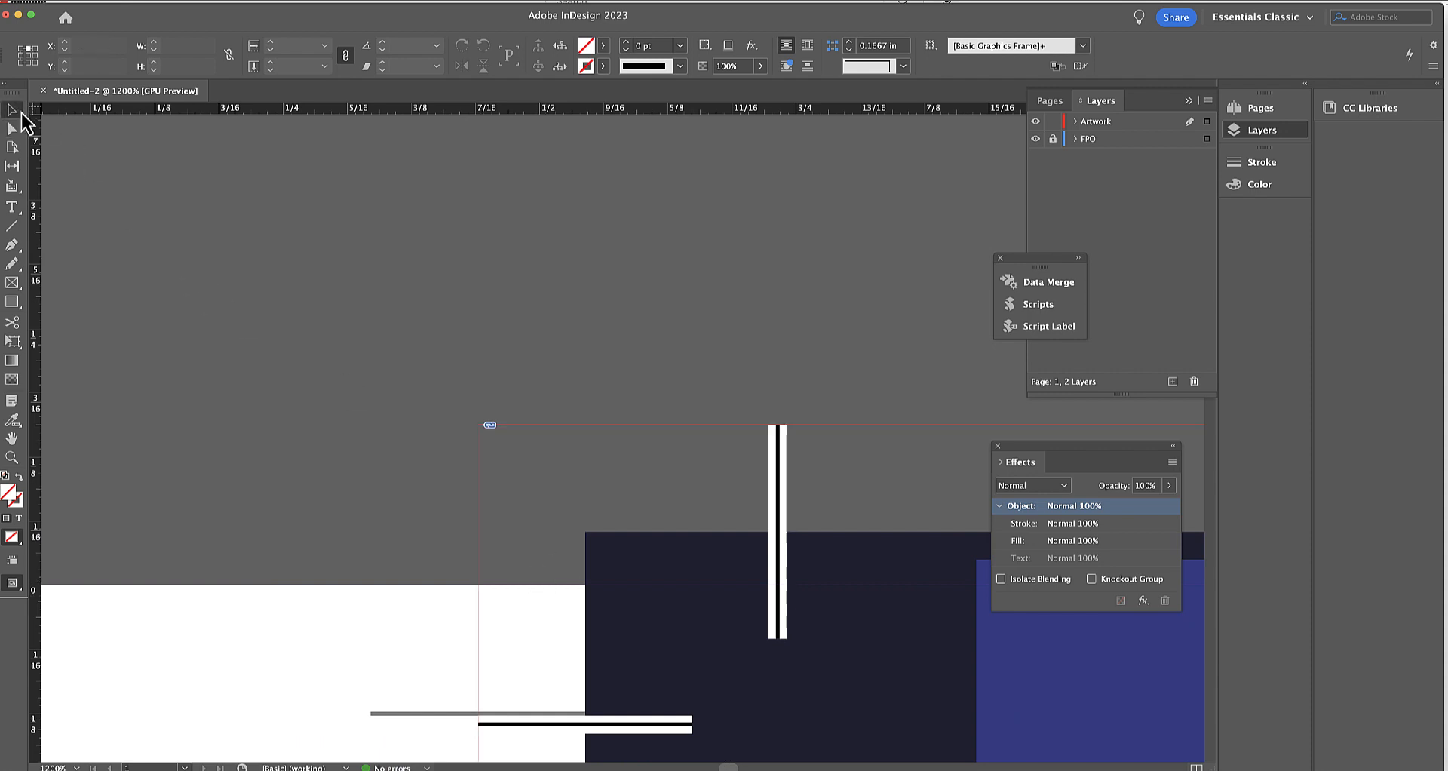
left_click(665, 573)
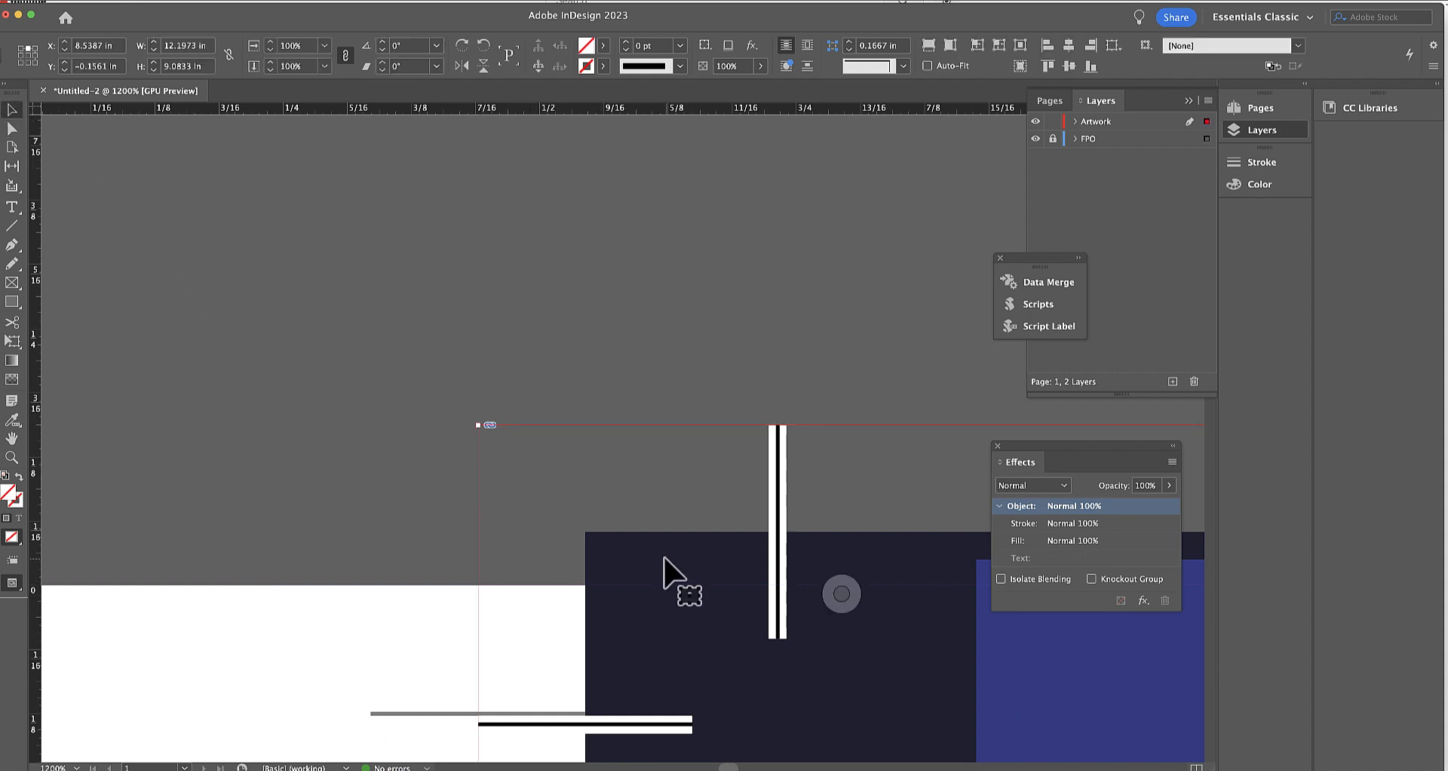
key("Up")
key("Up")
key("Up")
key("Up")
key("Up")
key("Up")
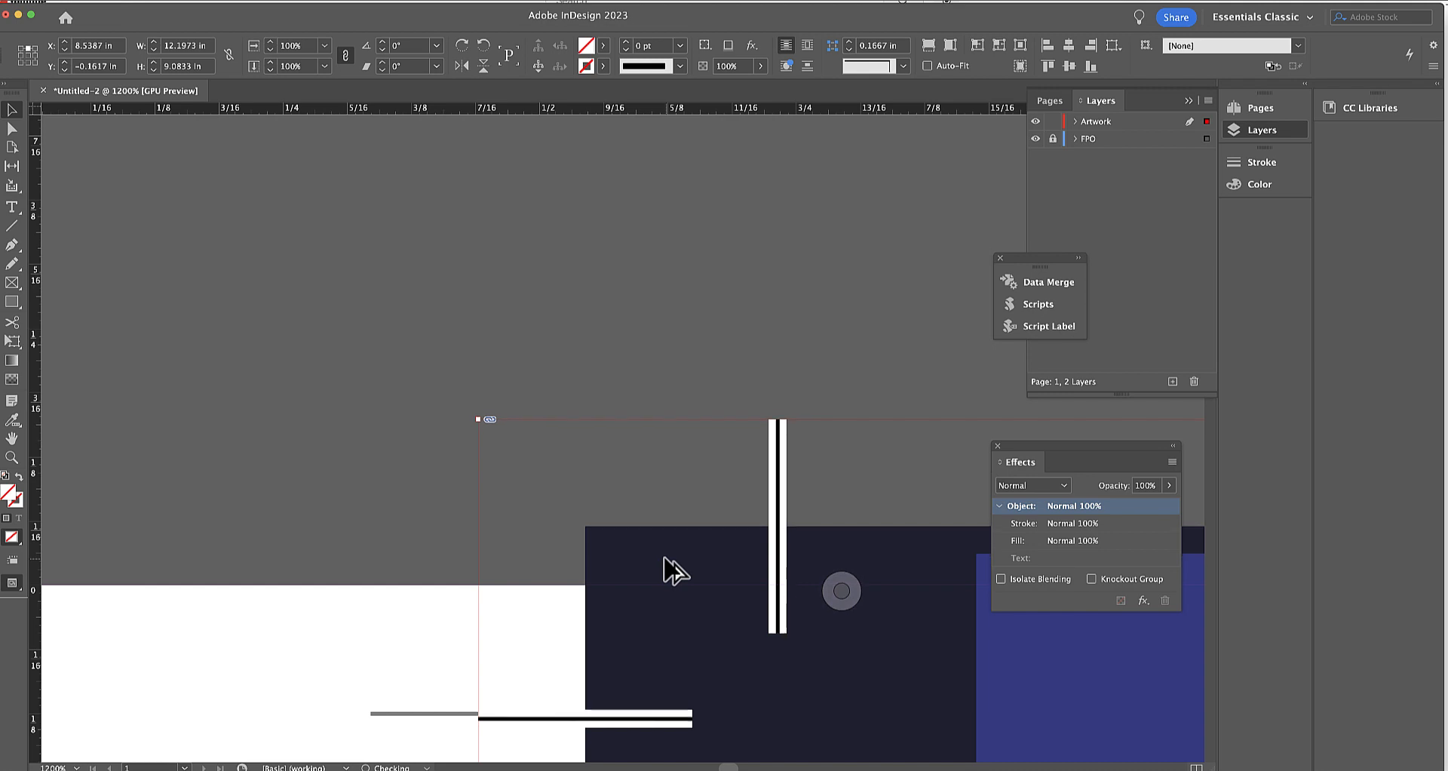
key("Up")
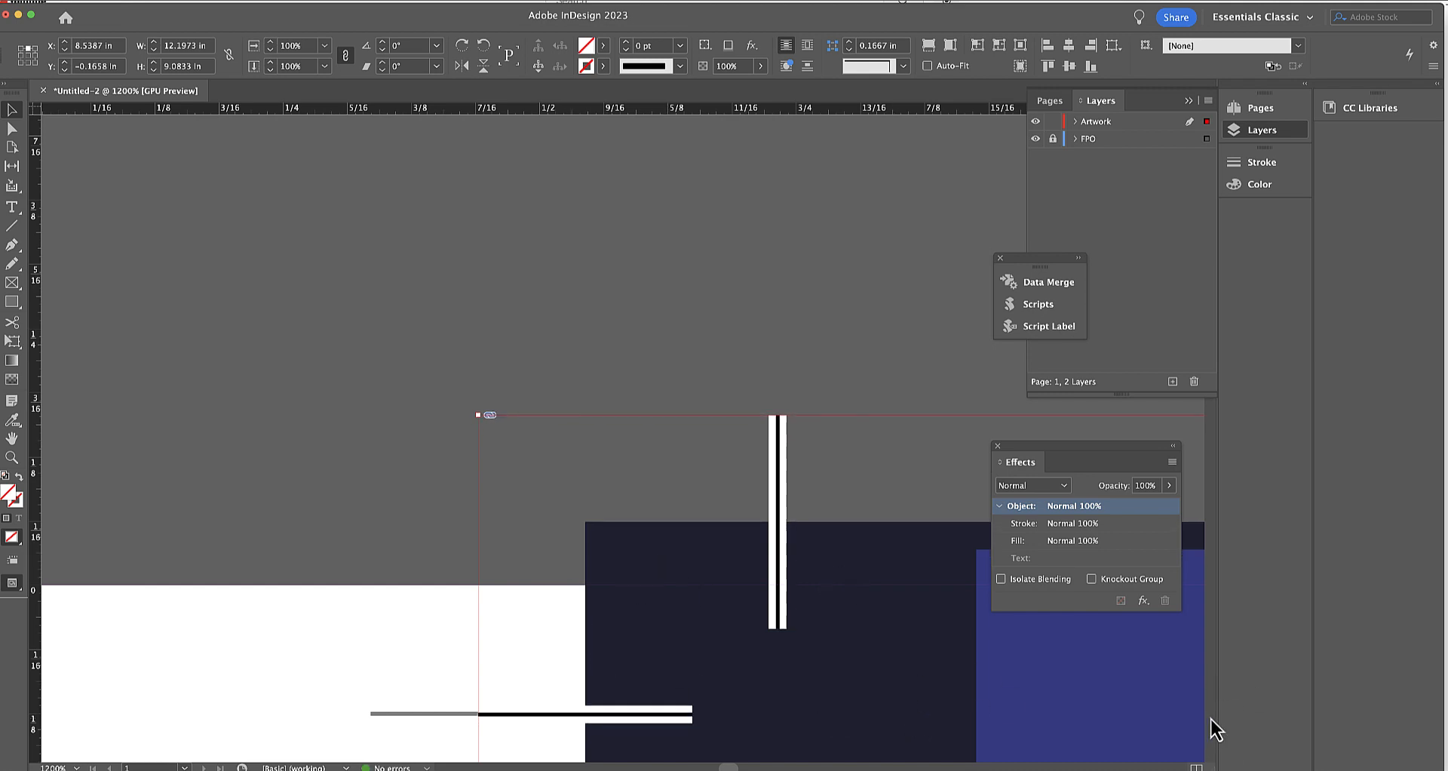
Nudge the cover right to X 8.5664 in, lining its lower-left vertical crop mark up with the template's mark.
scroll(1212, 724, "down", 10)
scroll(1212, 720, "up", 3)
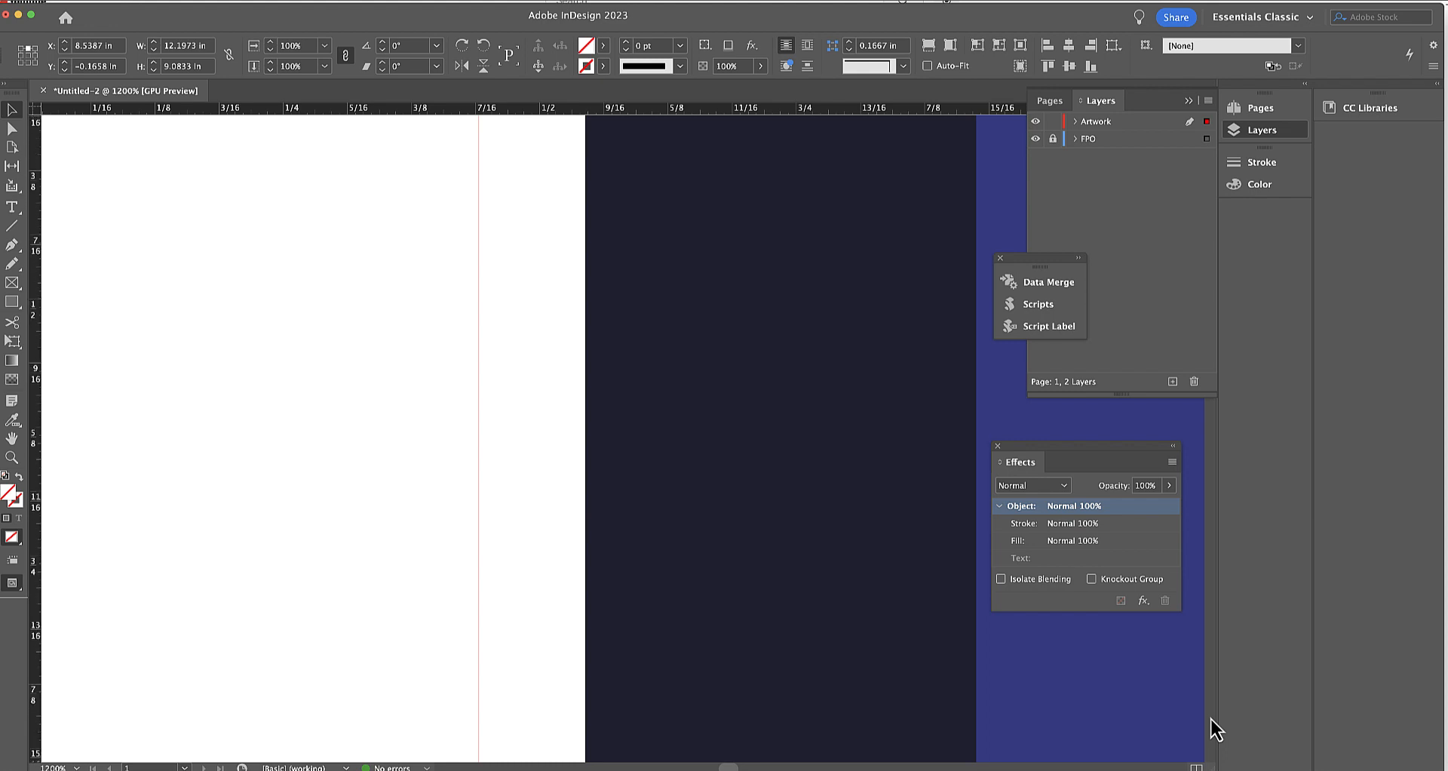
scroll(1212, 719, "down", 5)
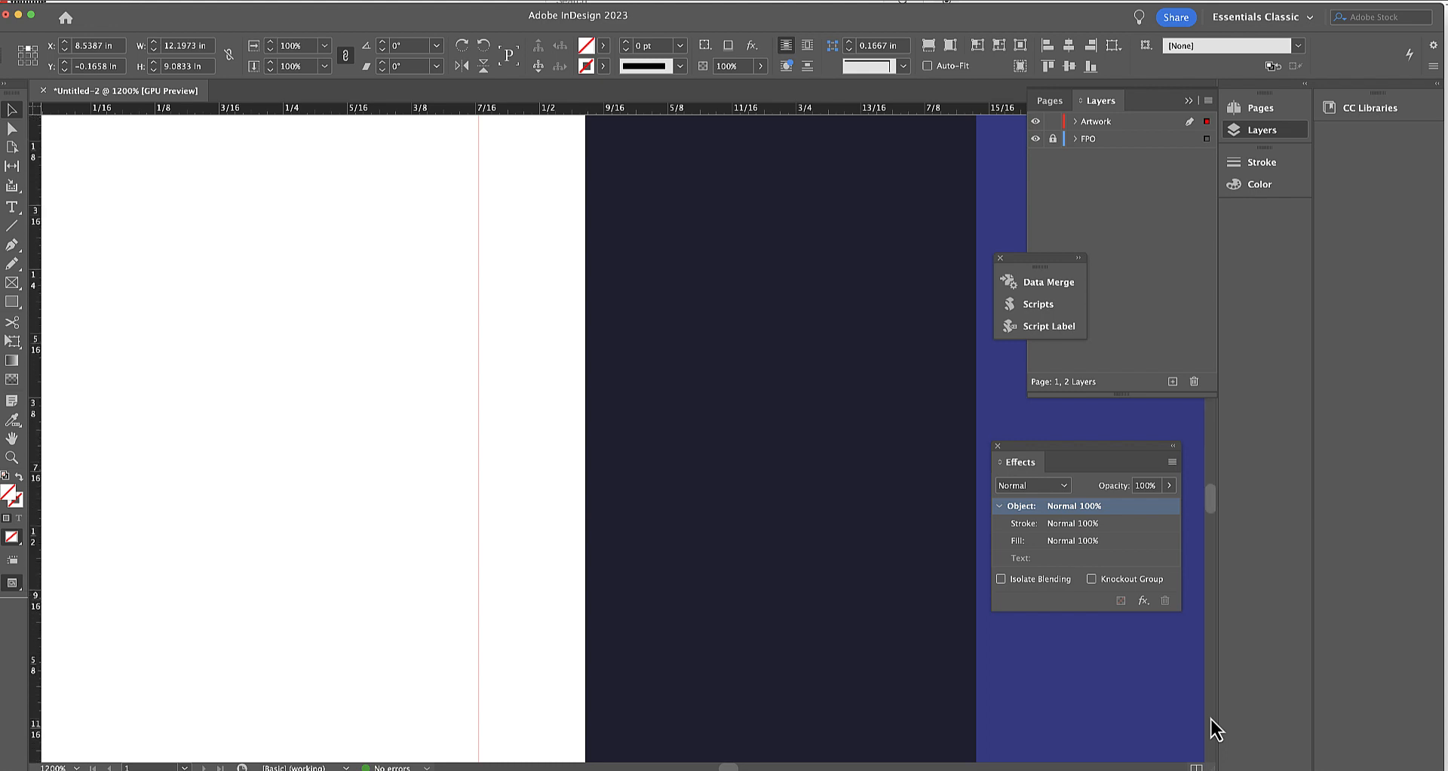
left_click(11, 110)
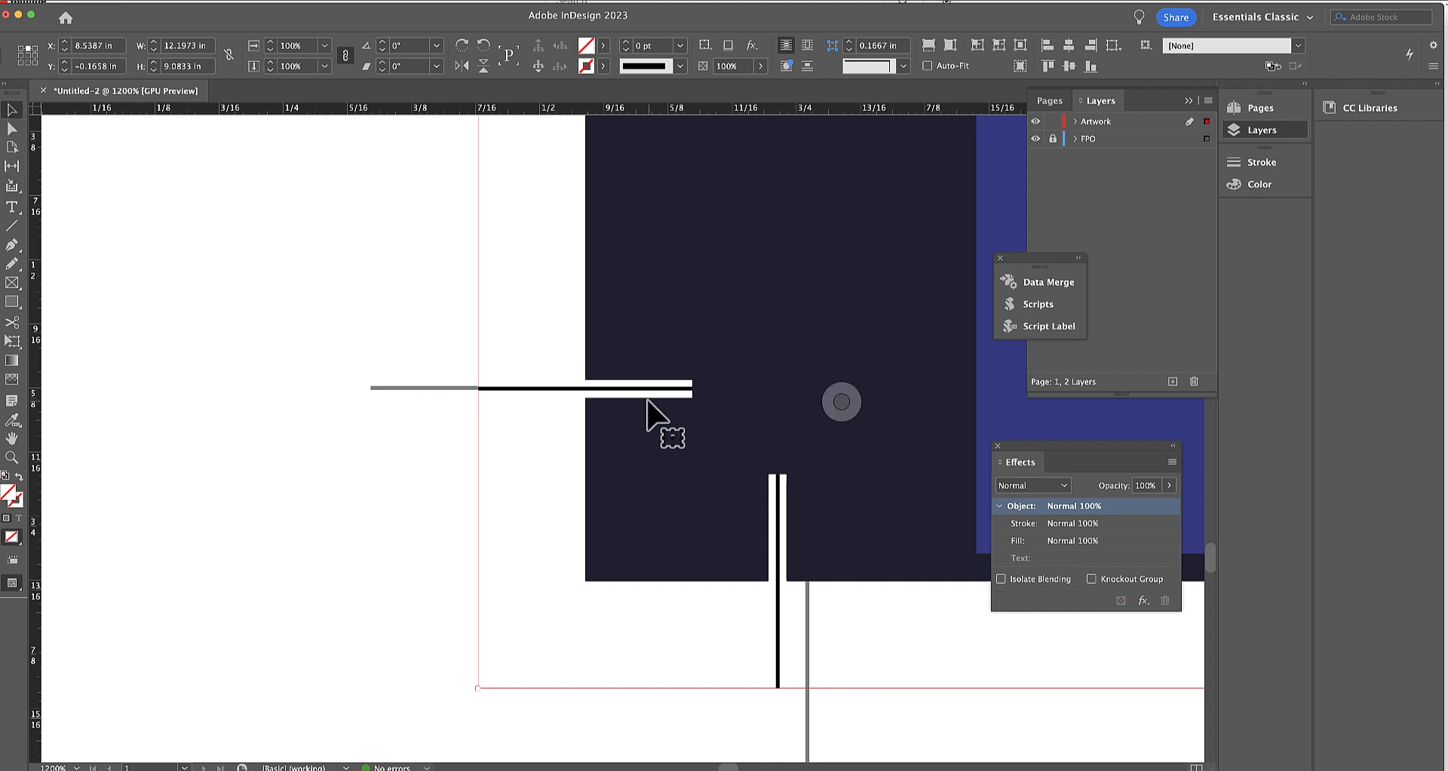
key("Right")
key("Right")
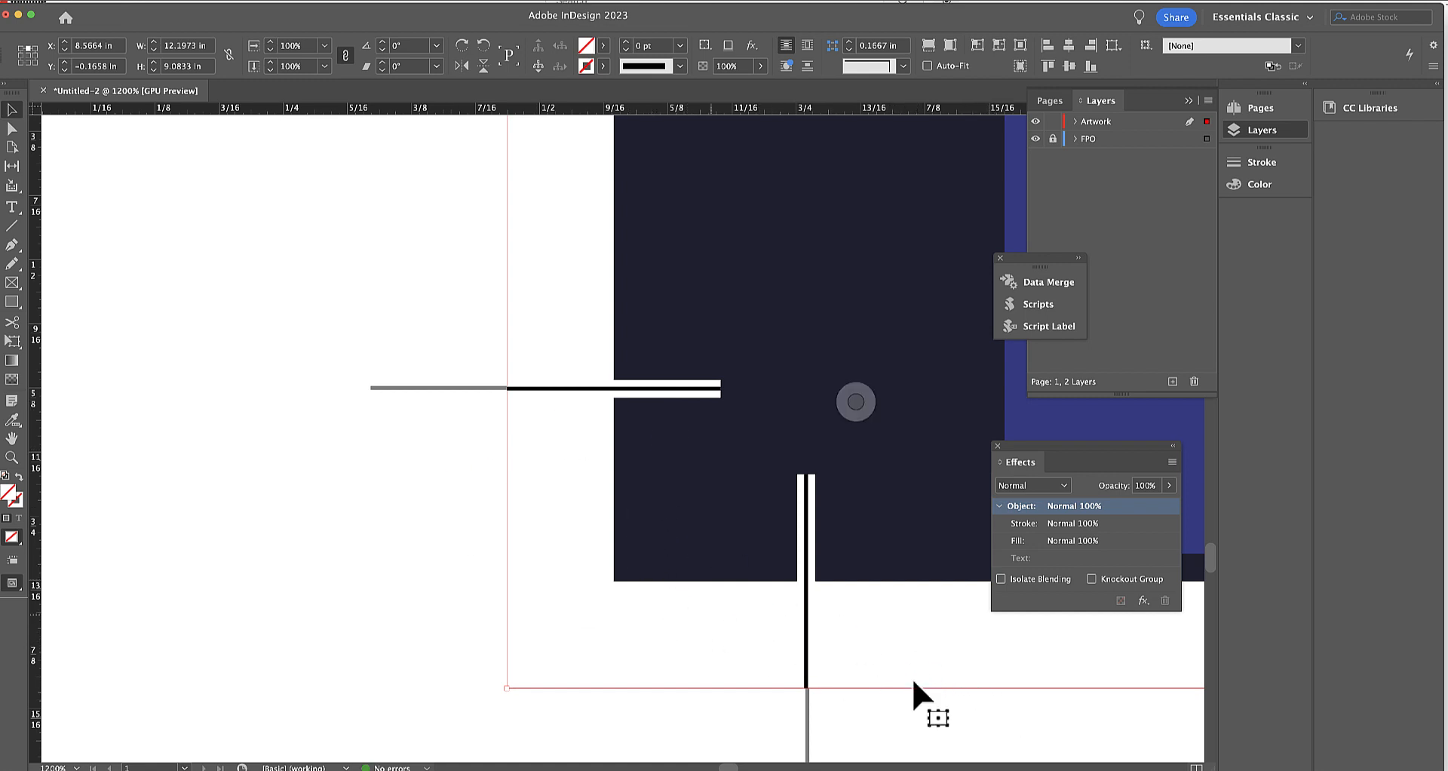
Examine the crop-mark alignment along the cover's bottom and right edges with the Layers panel collapsed, ending on the full page.
scroll(1140, 767, "right", 5)
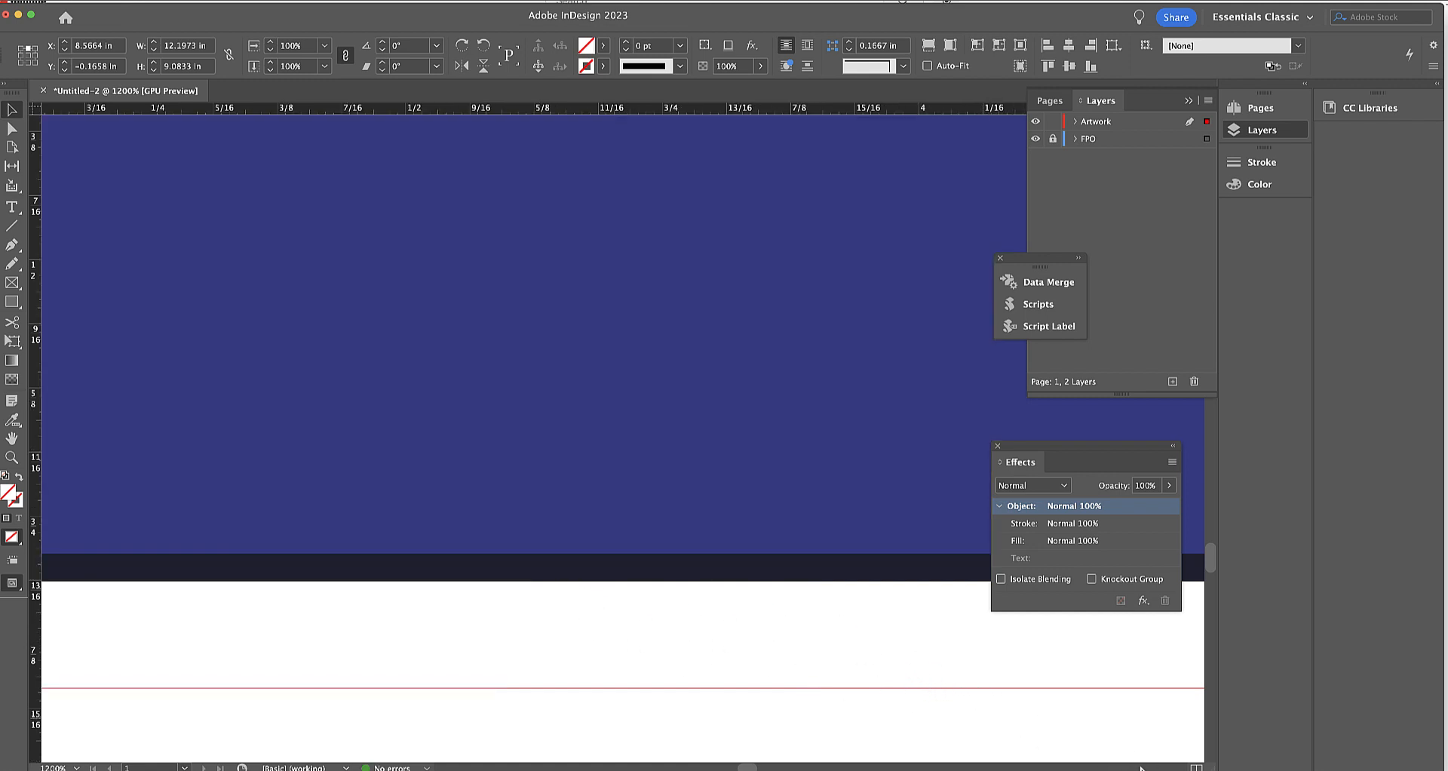
scroll(1140, 767, "right", 10)
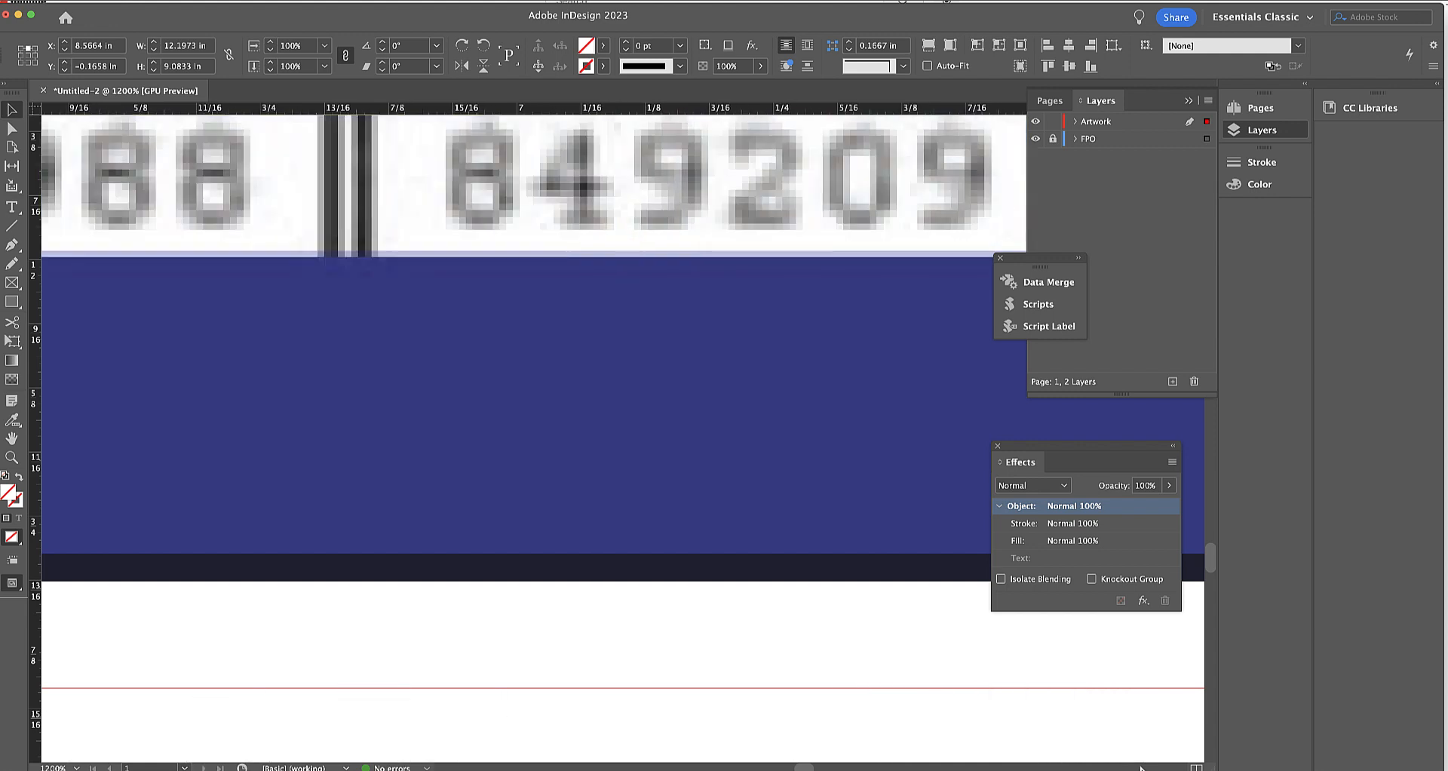
scroll(1140, 767, "right", 10)
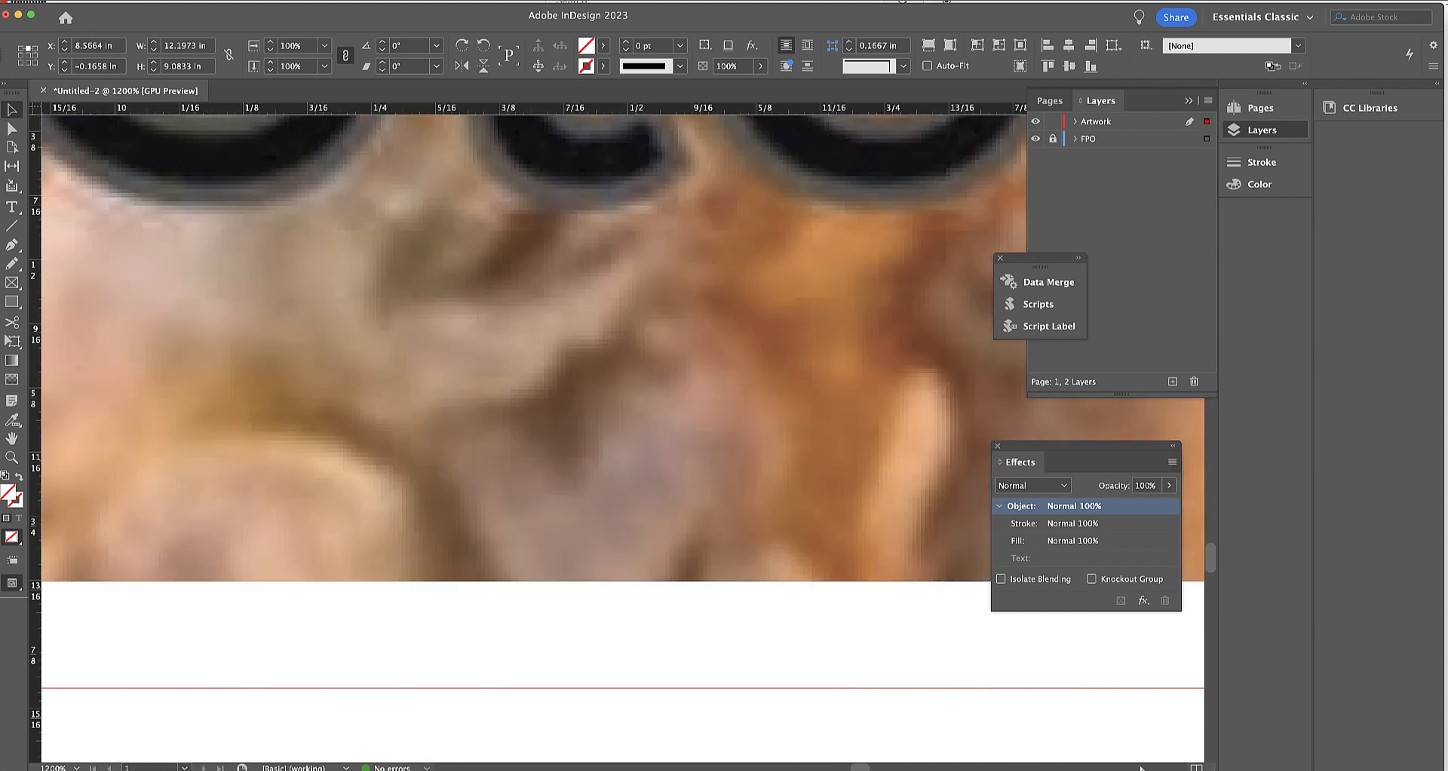
scroll(1141, 767, "right", 10)
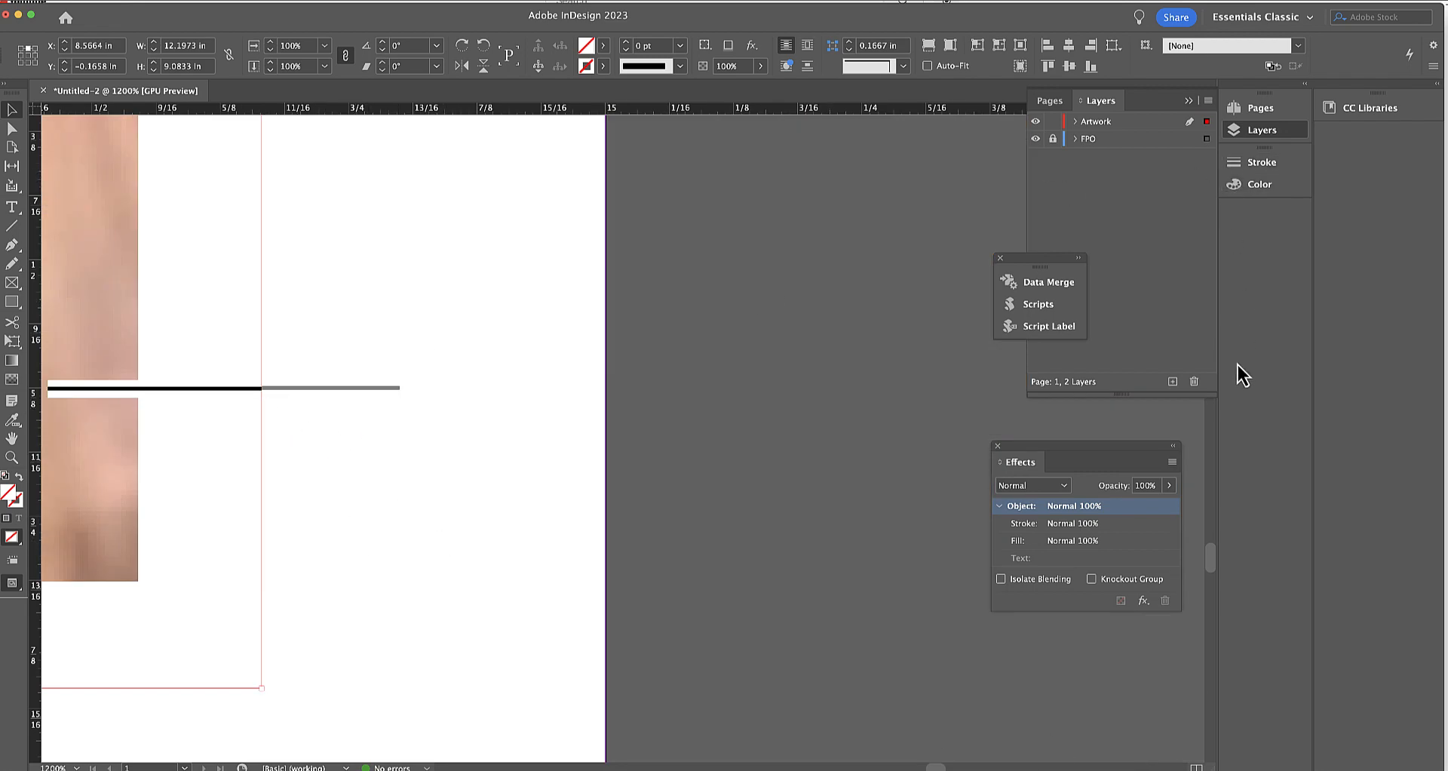
left_click(1182, 100)
left_click(1190, 102)
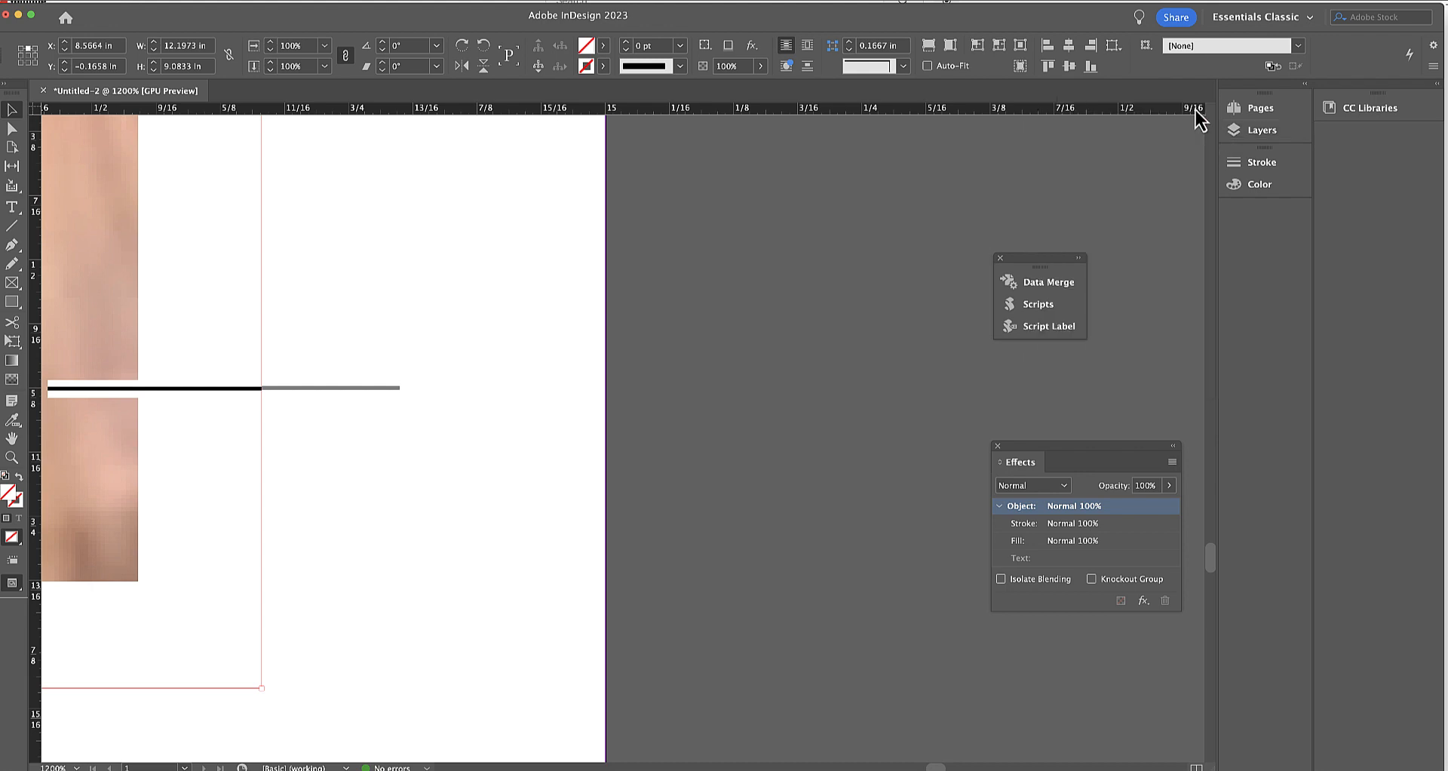
scroll(1213, 126, "up", 10)
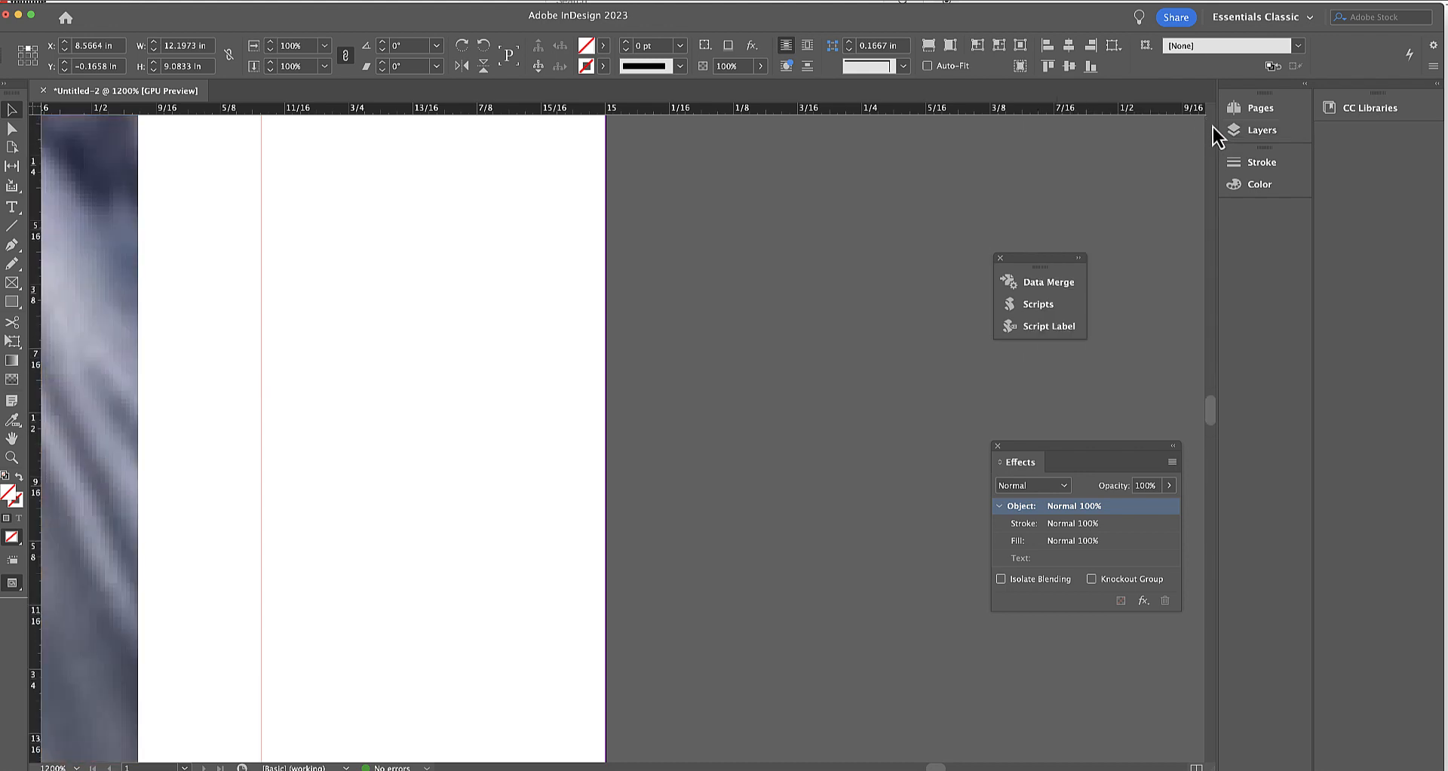
scroll(1212, 127, "up", 10)
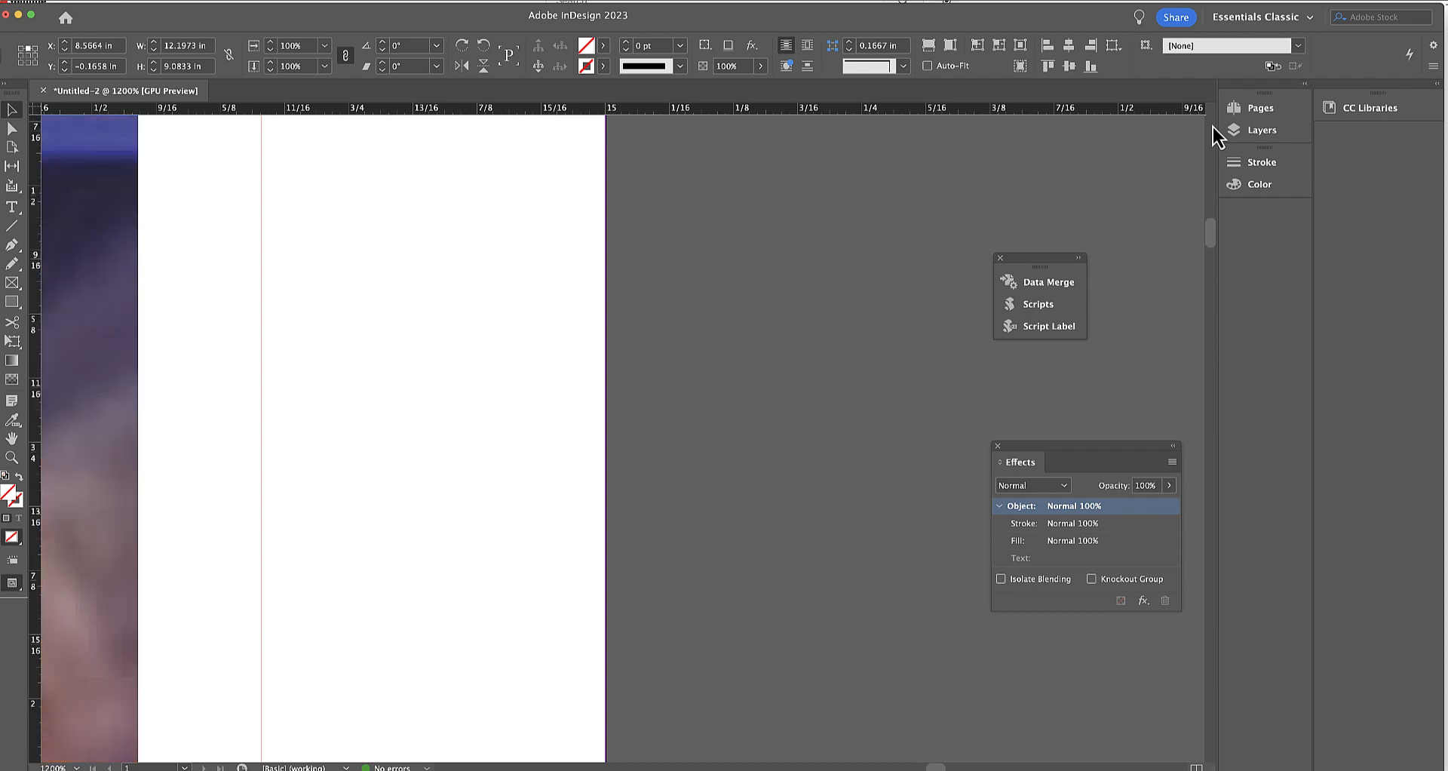
scroll(1213, 127, "up", 5)
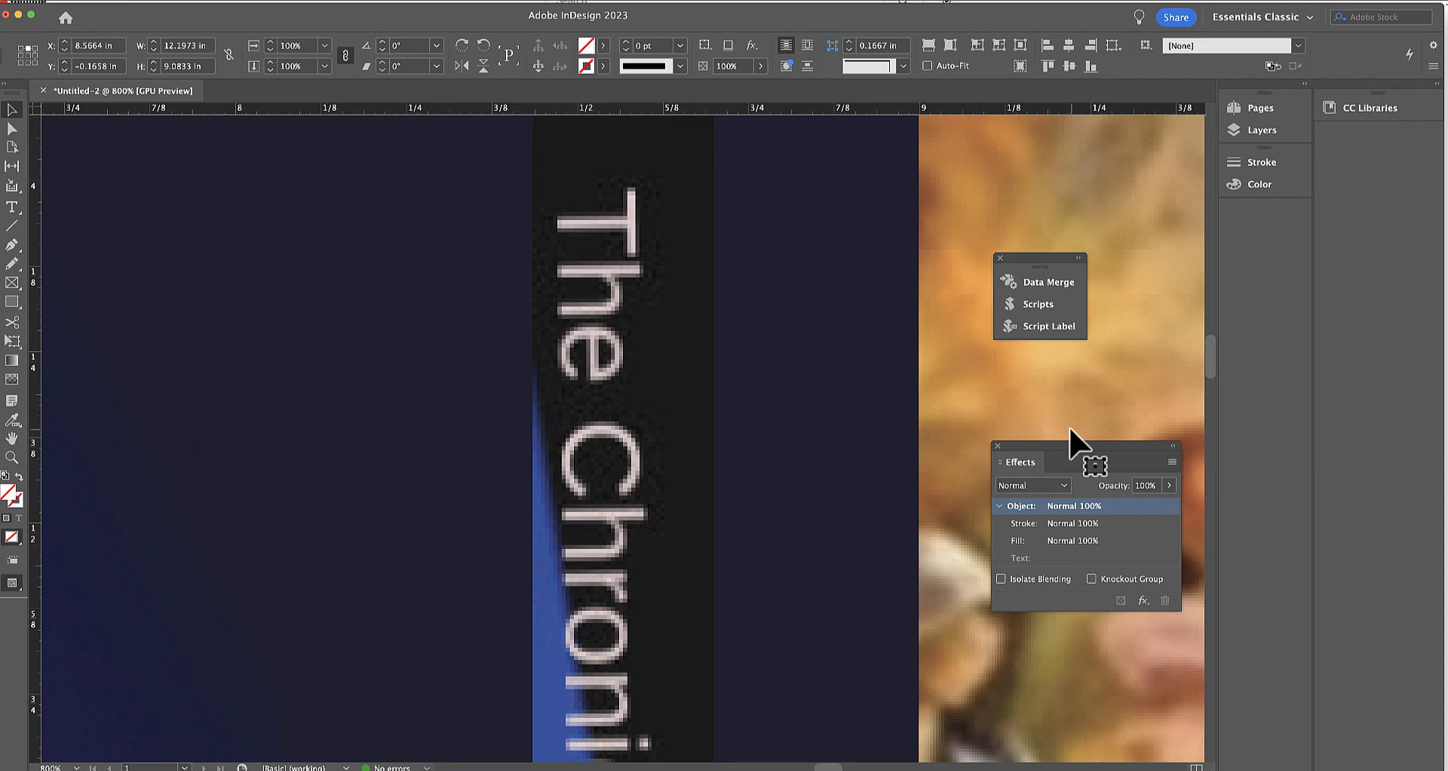
key("super+0")
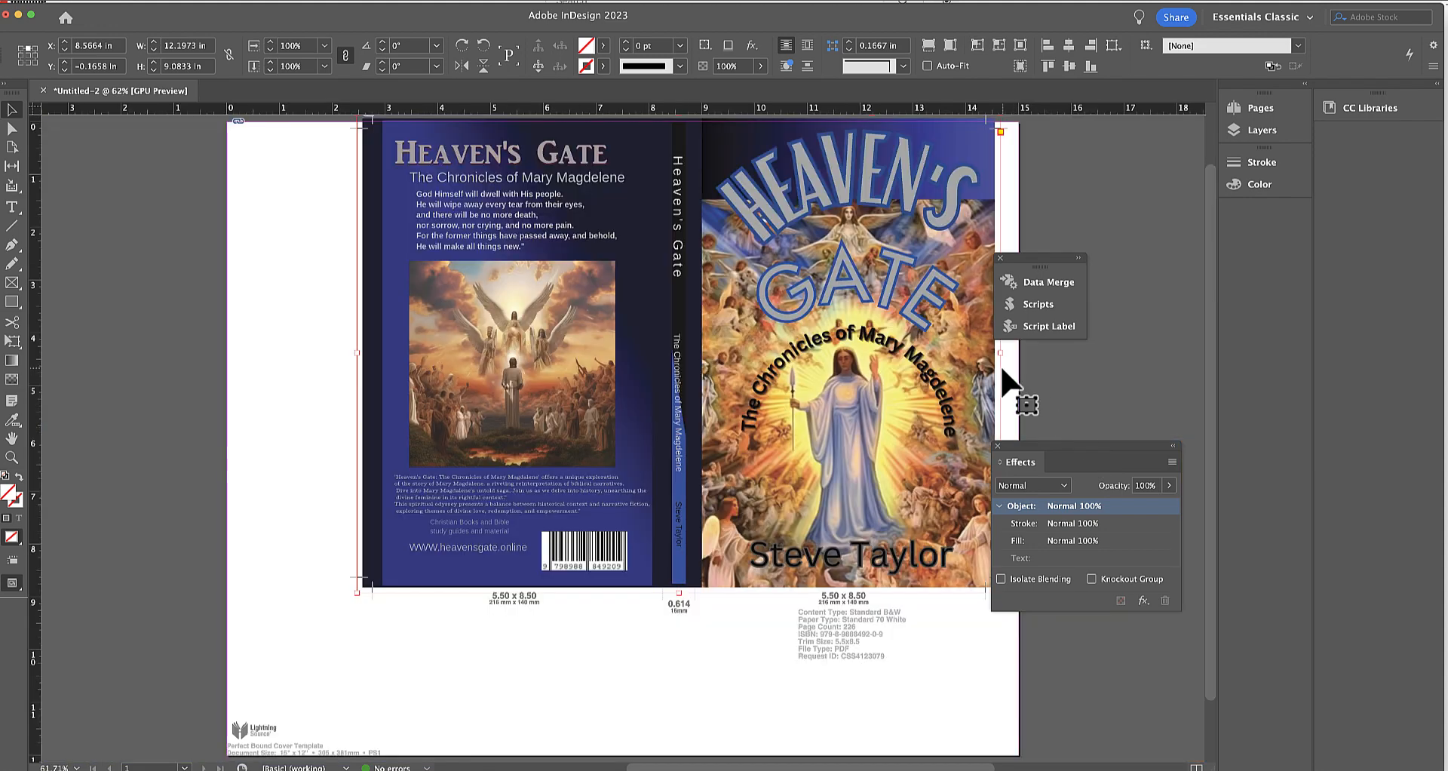
left_click(679, 354)
left_click(66, 169)
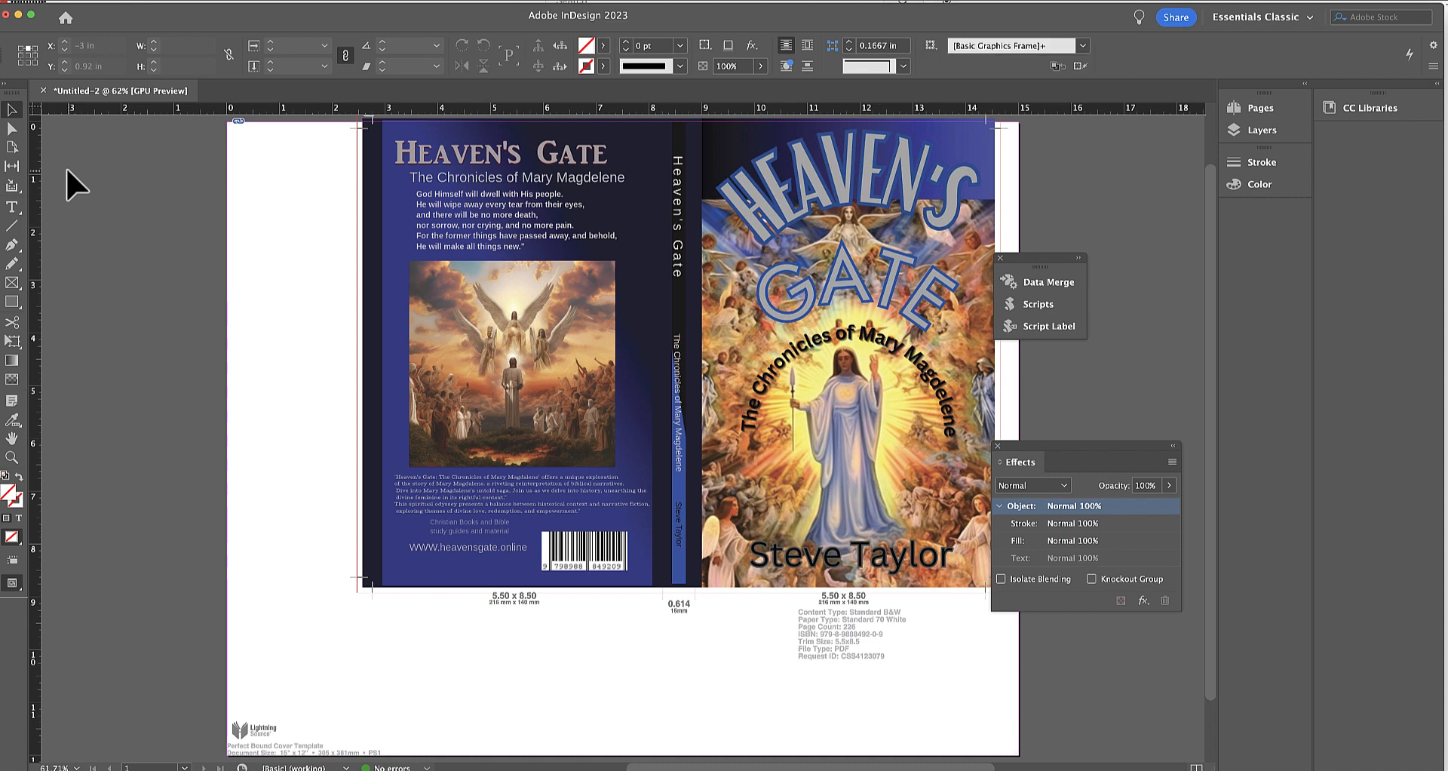
left_click(13, 284)
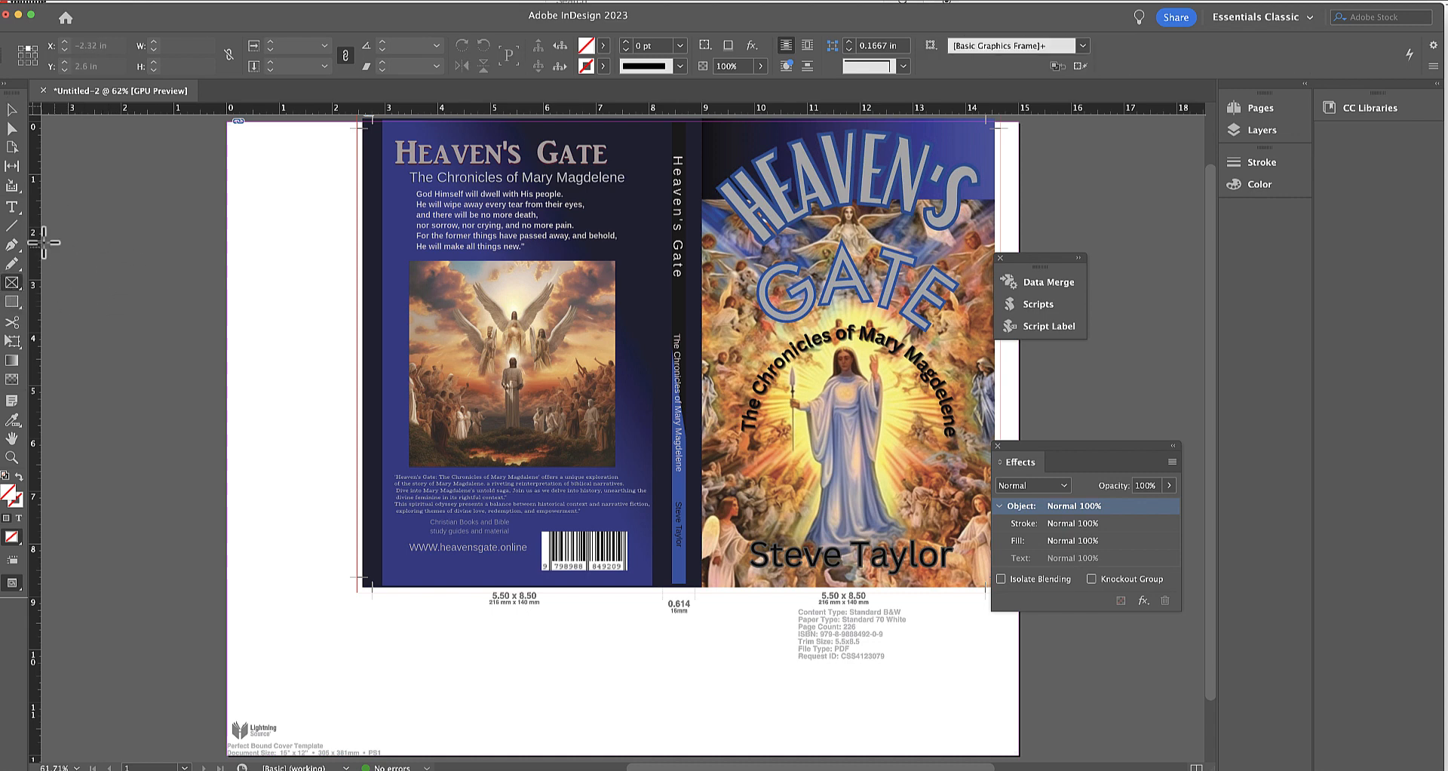
left_click(12, 112)
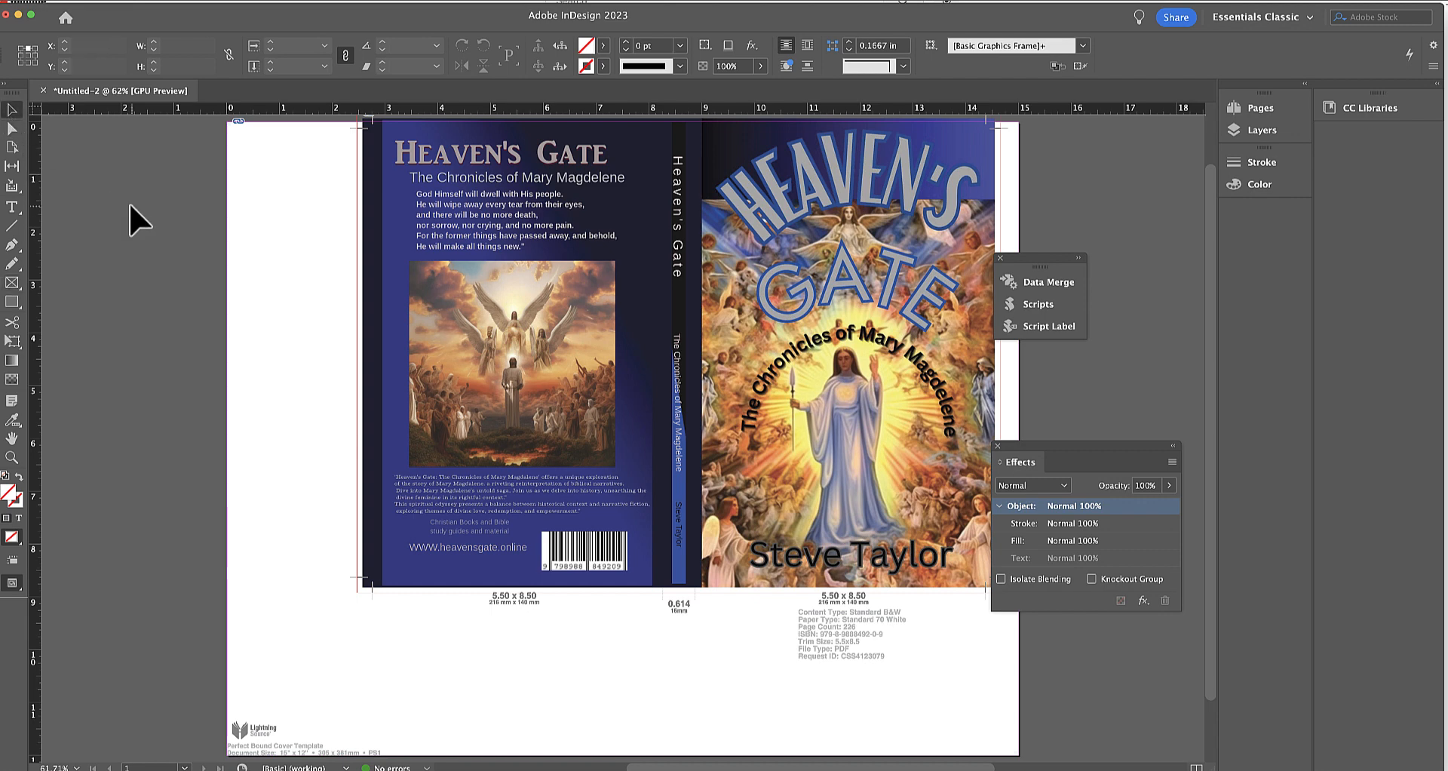
key("super+d")
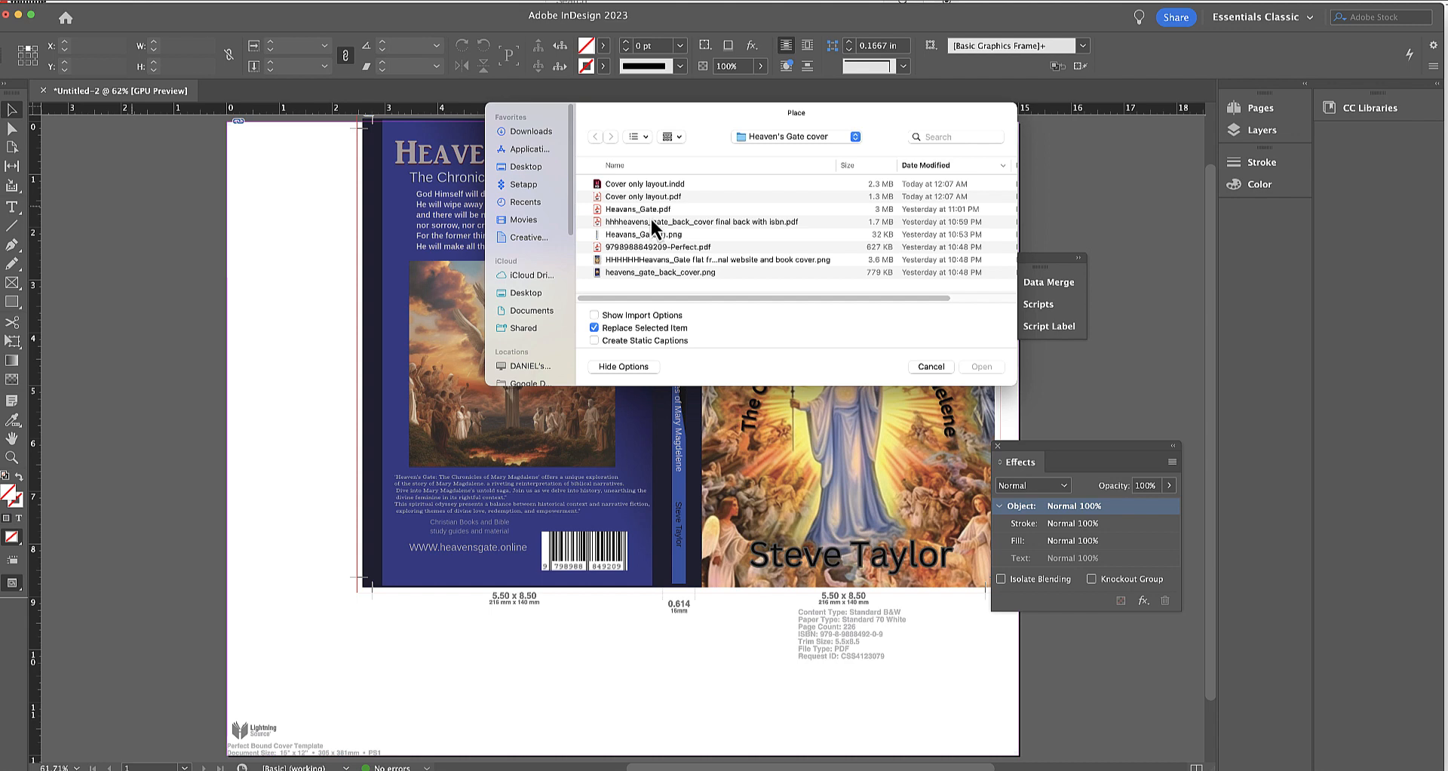
double_click(657, 248)
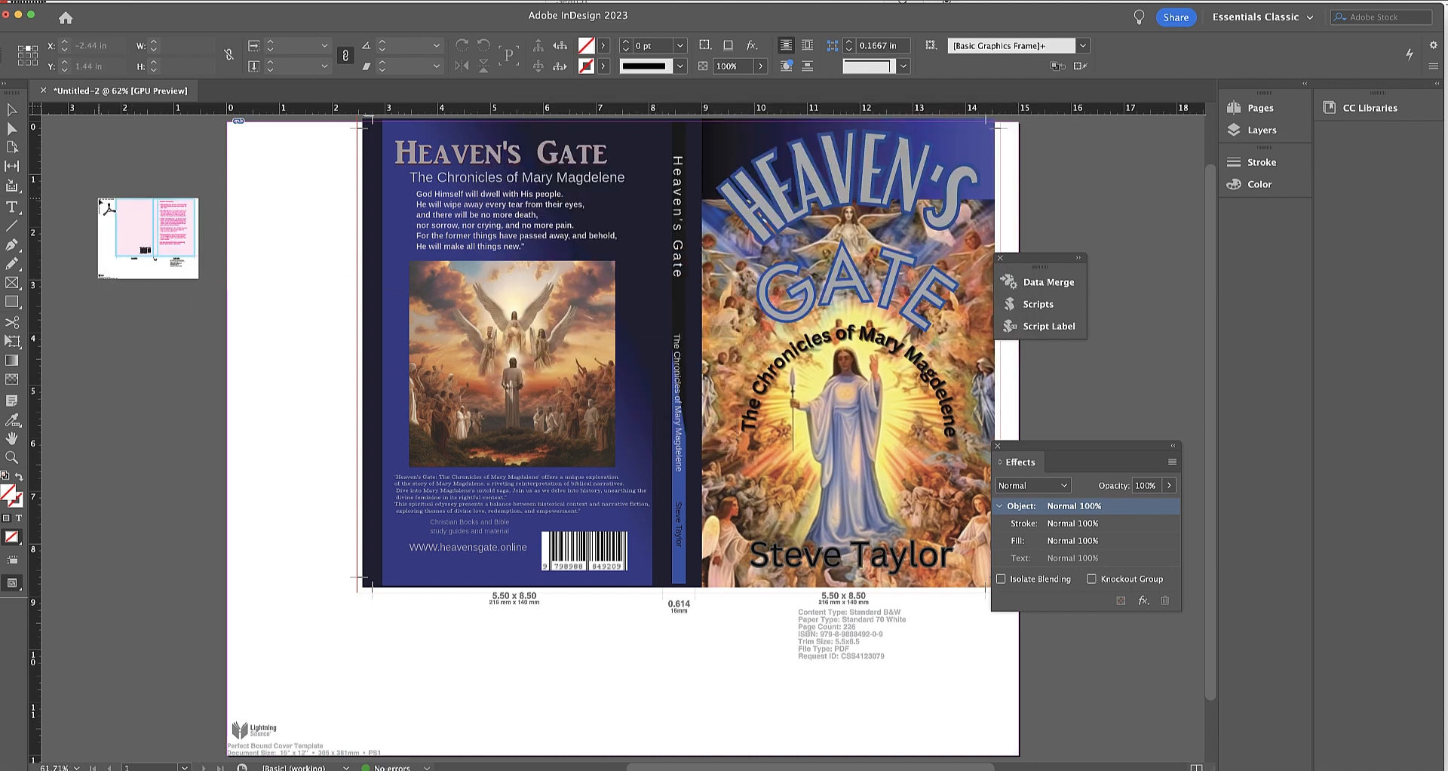
left_click(99, 200)
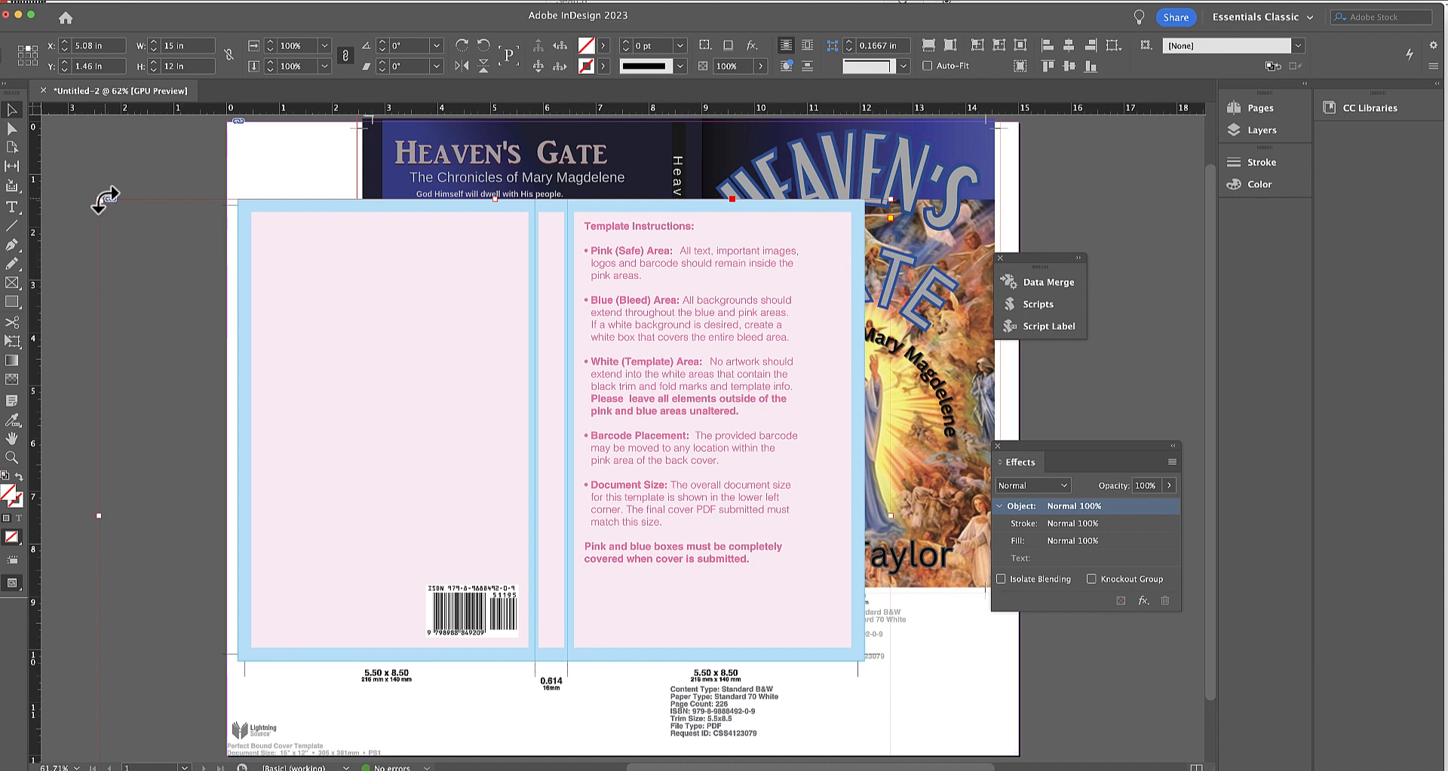
Crop the placed template PDF roughly to its ISBN barcode, about 2.22 × 1.28 in, and shift it toward the back cover's left edge.
left_click_drag(99, 199, 400, 573)
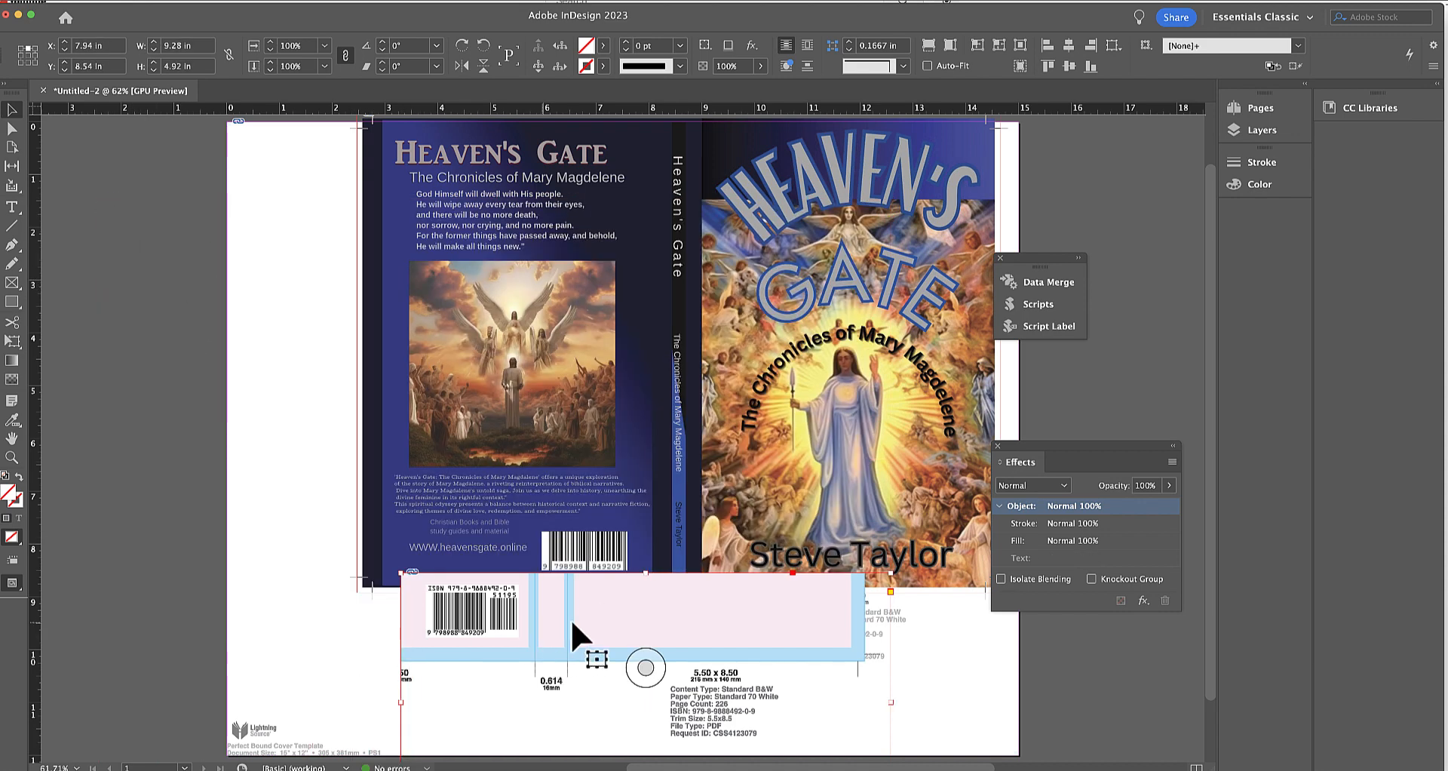
left_click_drag(679, 622, 610, 484)
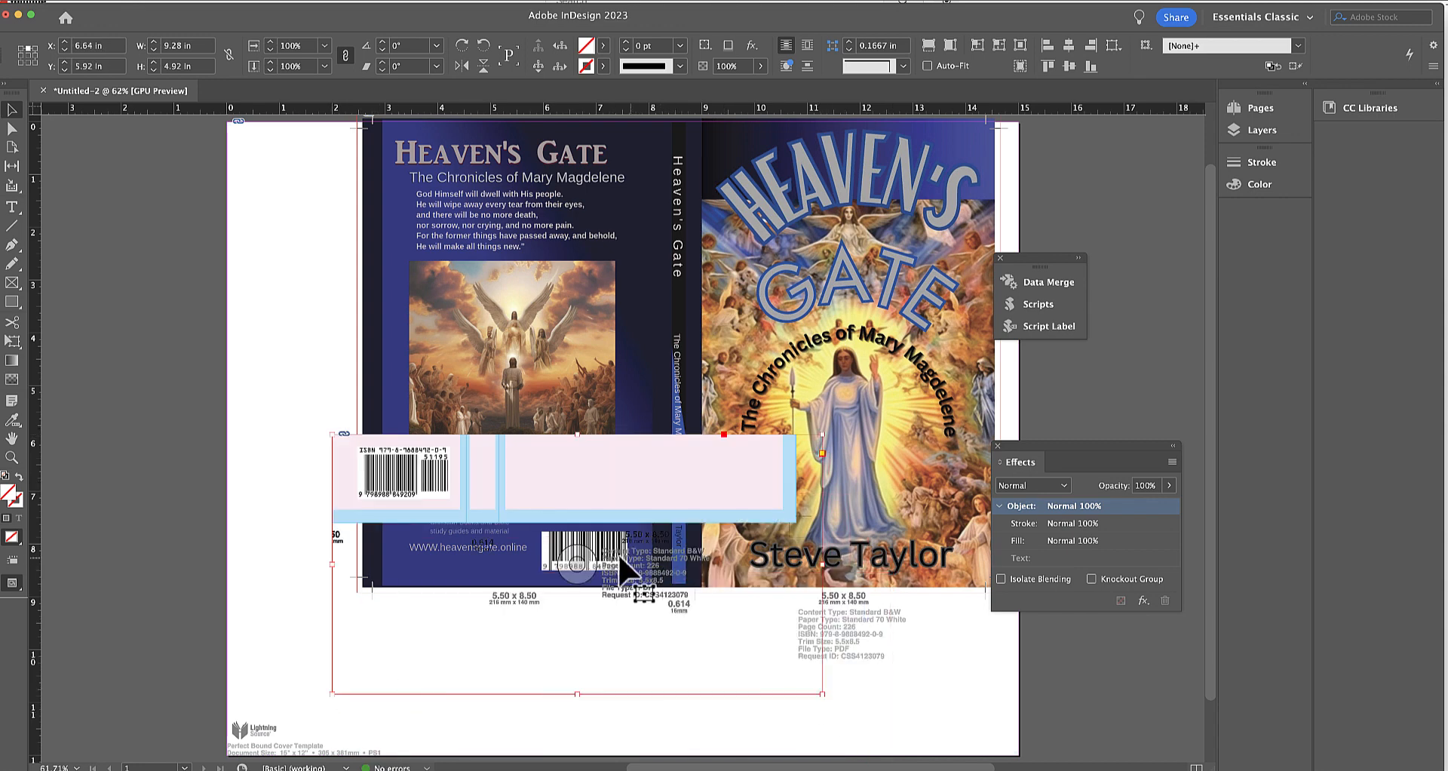
left_click_drag(822, 693, 451, 501)
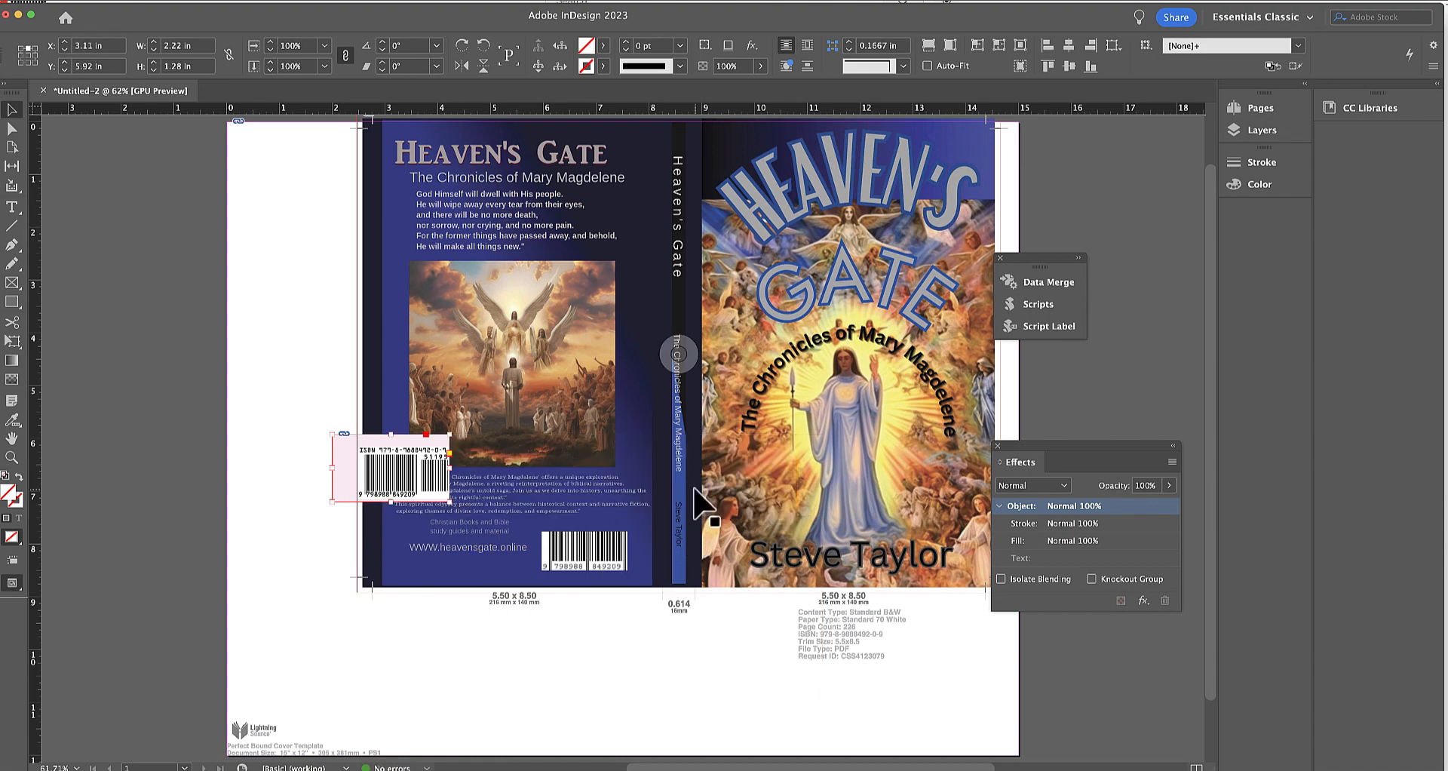
Trim the pink margins from the barcode's frame on all sides, leaving a white box about 1.7672 × 1 in.
key("super+equal")
key("super+equal")
key("super+equal")
key("super+equal")
key("super+equal")
key("super+equal")
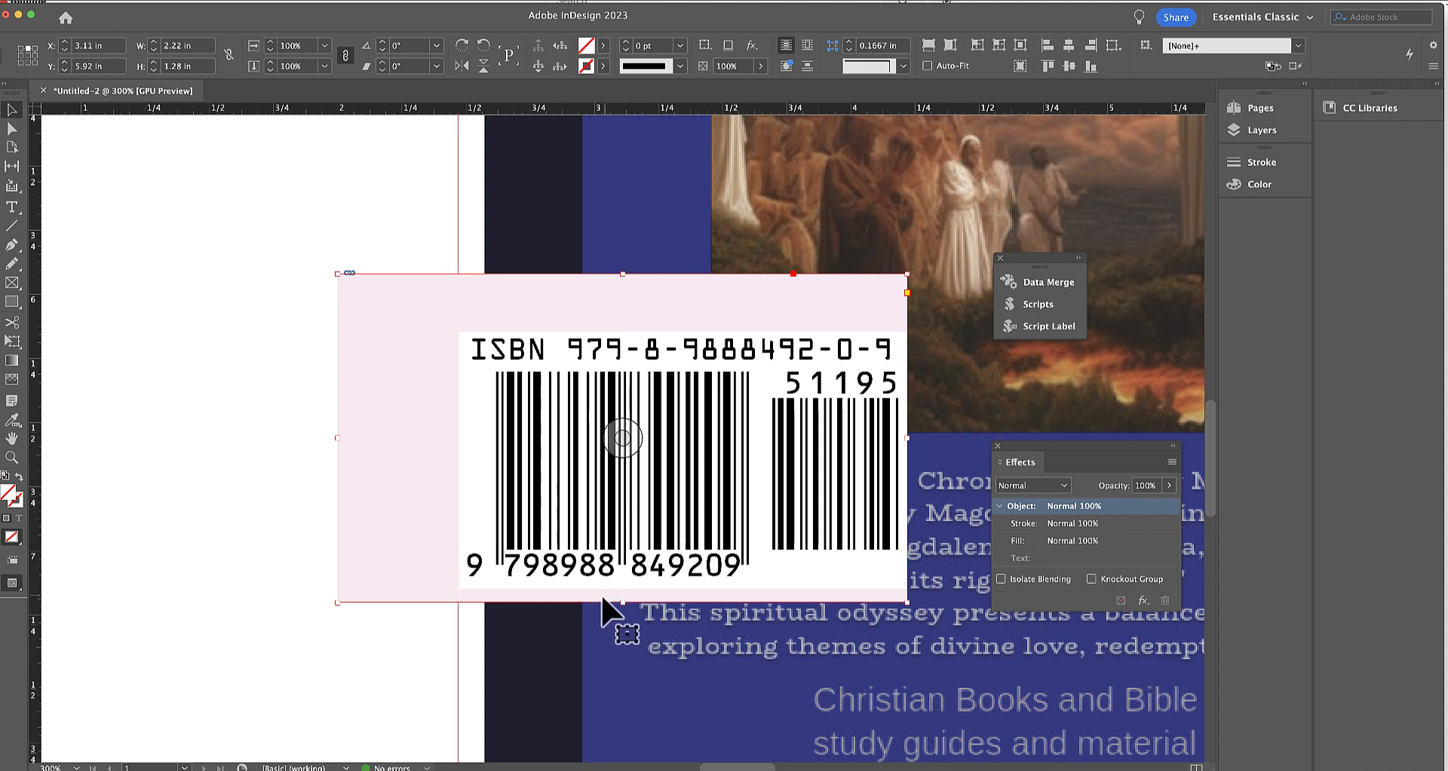
left_click_drag(622, 603, 624, 588)
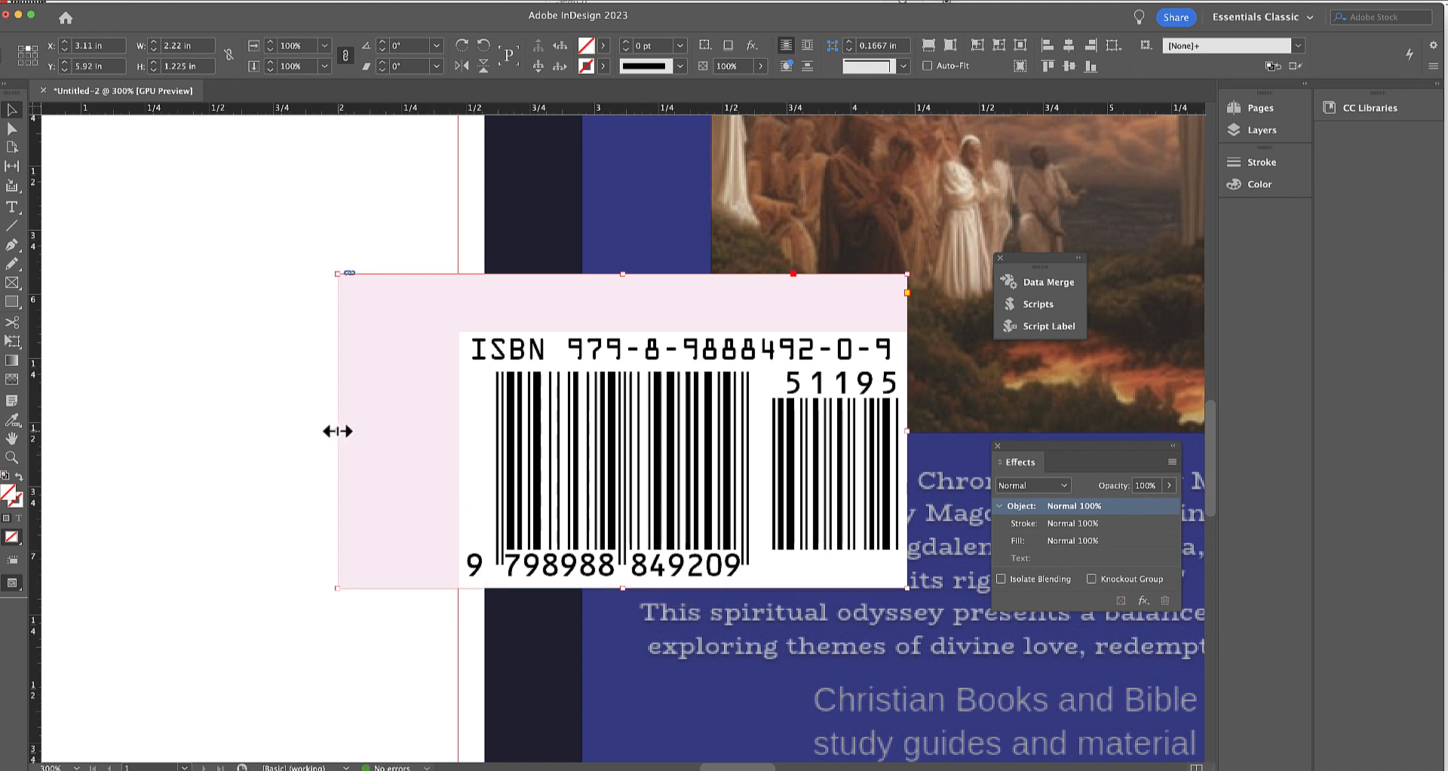
left_click_drag(337, 429, 457, 434)
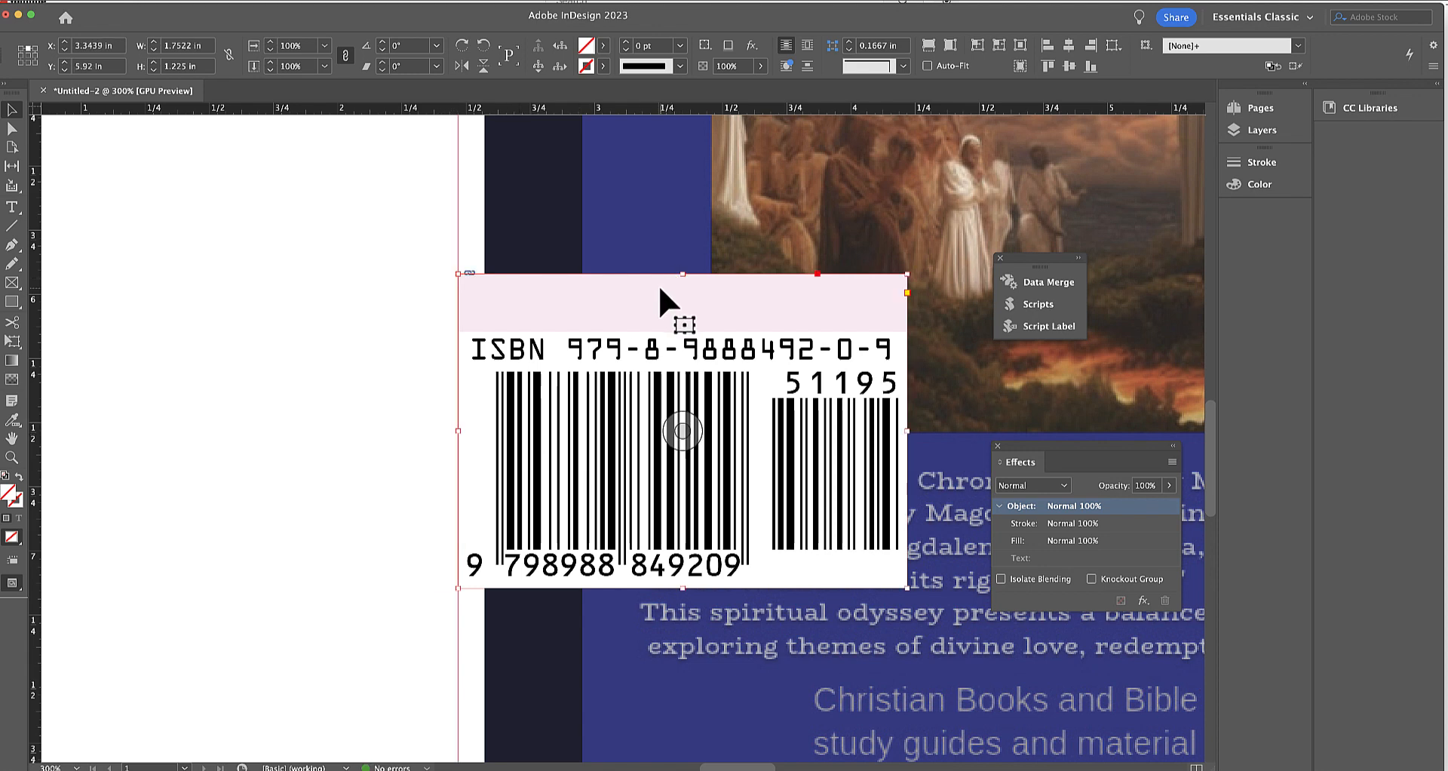
left_click_drag(683, 274, 673, 331)
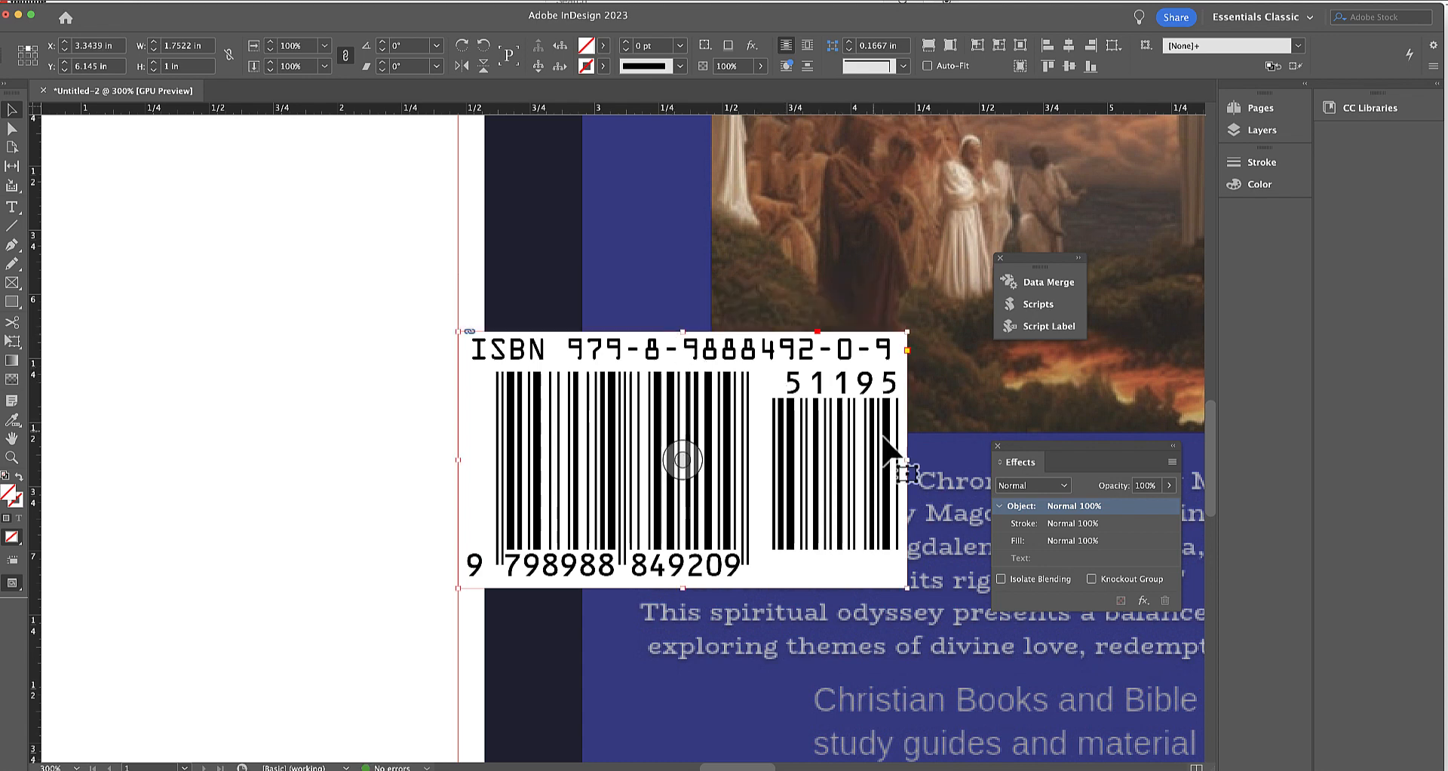
left_click_drag(907, 458, 911, 458)
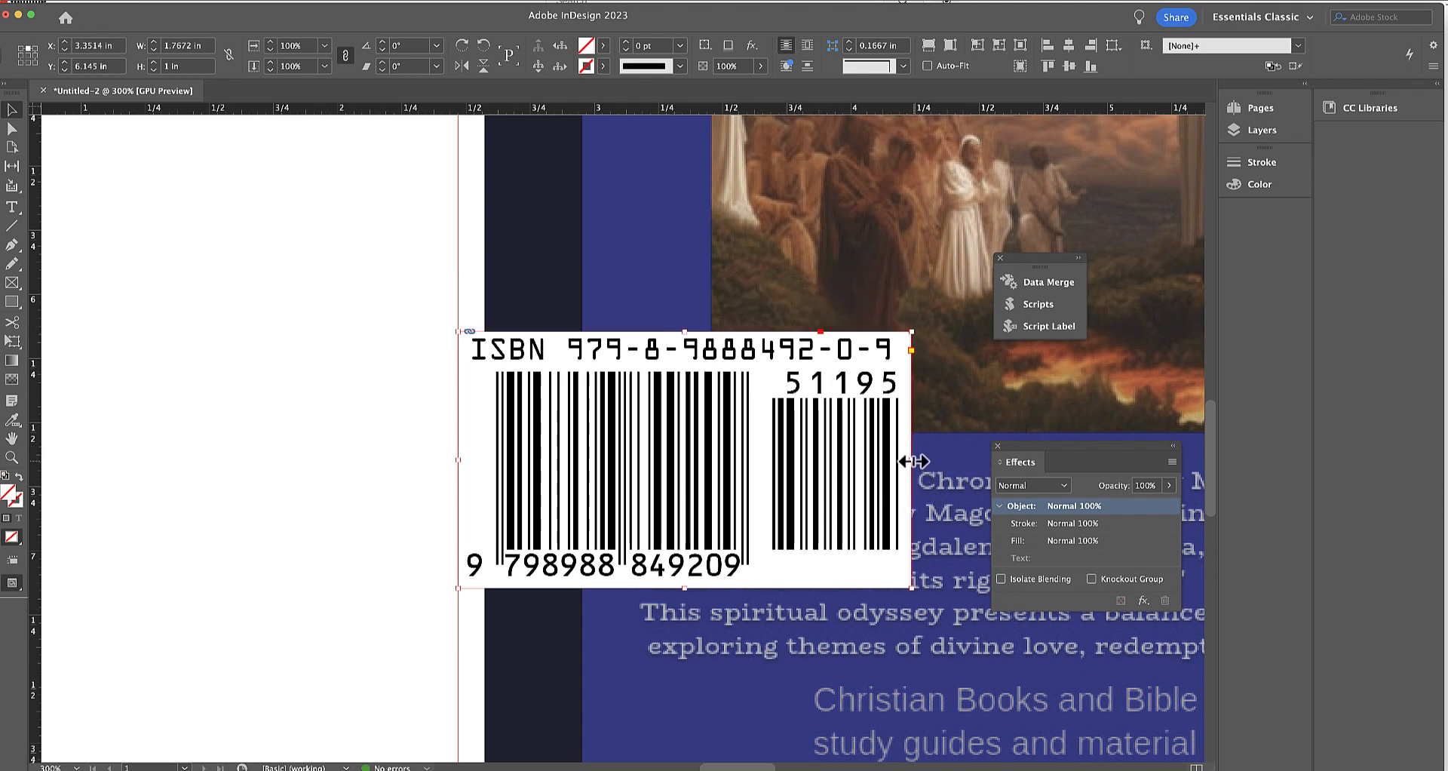
Move the barcode left to about X 1.87 in, Y 6.135 in and refine its frame width to 1.76 in.
left_click_drag(643, 365, 236, 359)
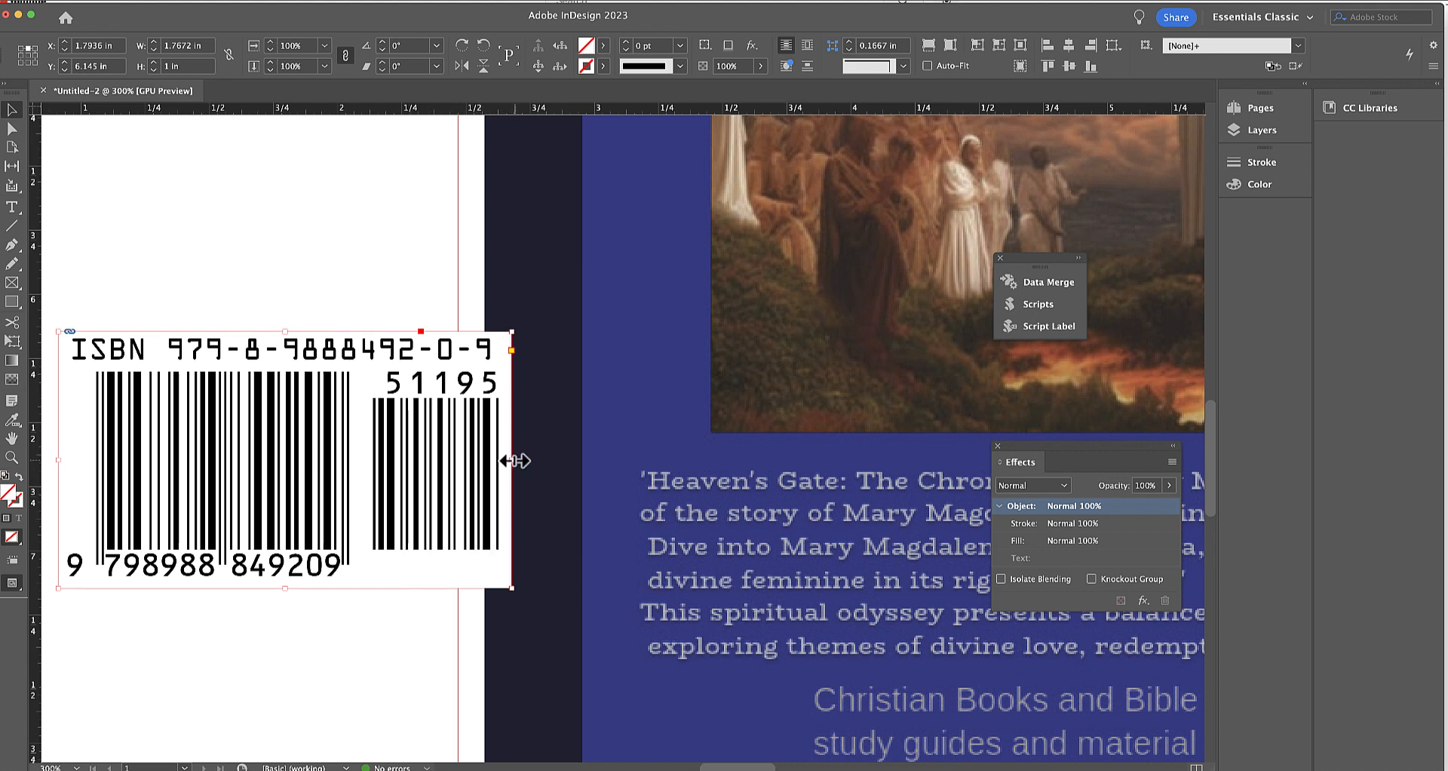
mouse_move(514, 460)
left_mouse_down()
mouse_move(568, 456)
mouse_move(591, 478)
mouse_move(530, 458)
left_mouse_up()
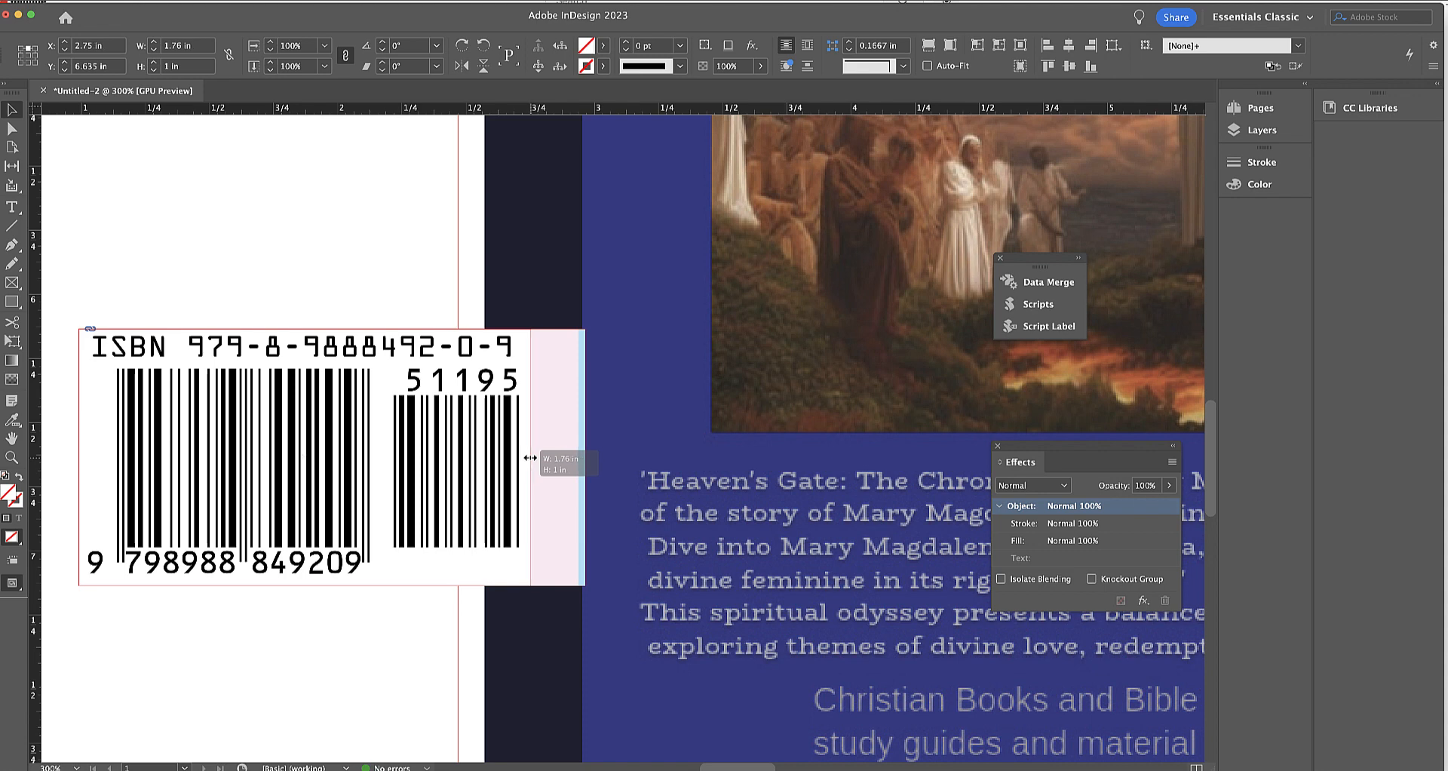
left_click_drag(530, 458, 530, 458)
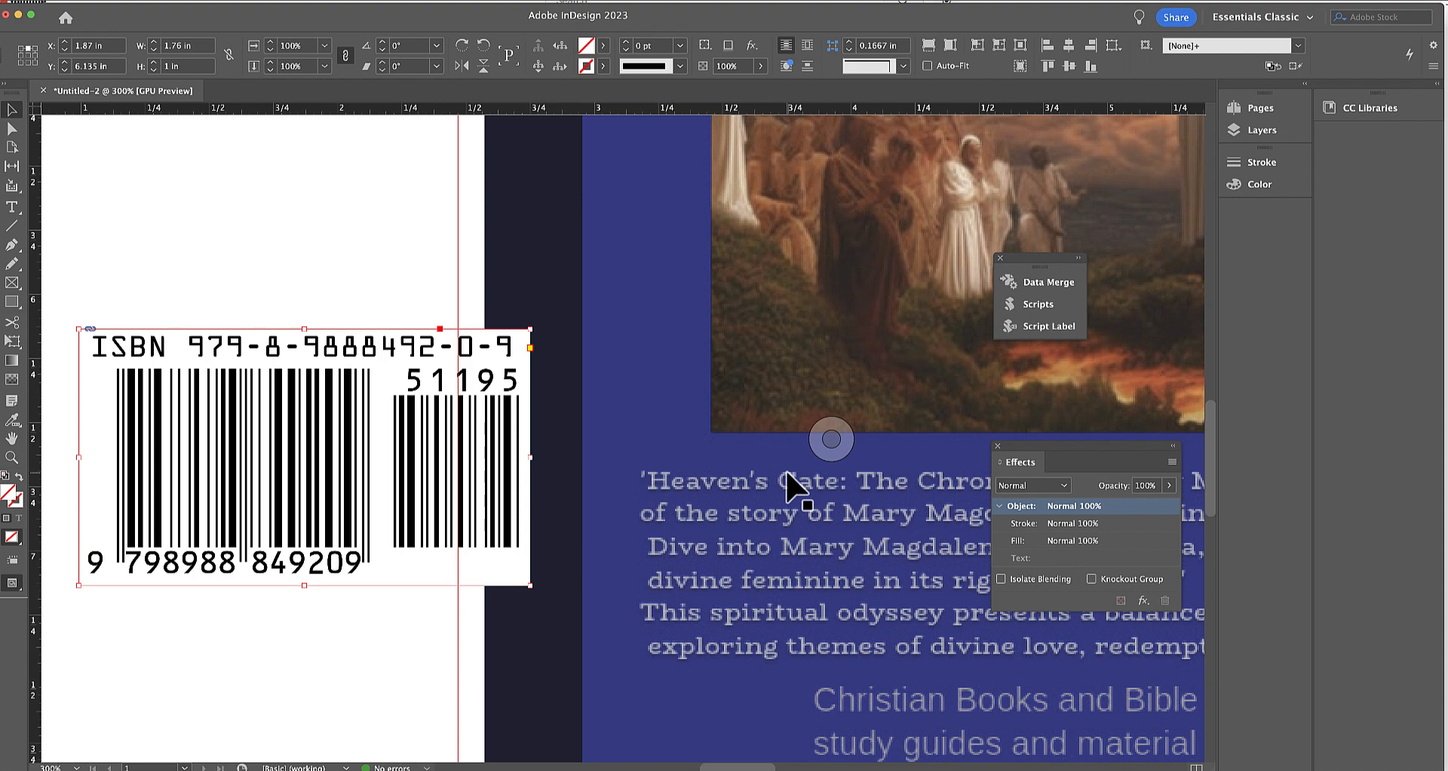
Move the ISBN barcode over the old barcode on the back cover, to about X 6.78 in, Y 7.625 in.
key("super+minus")
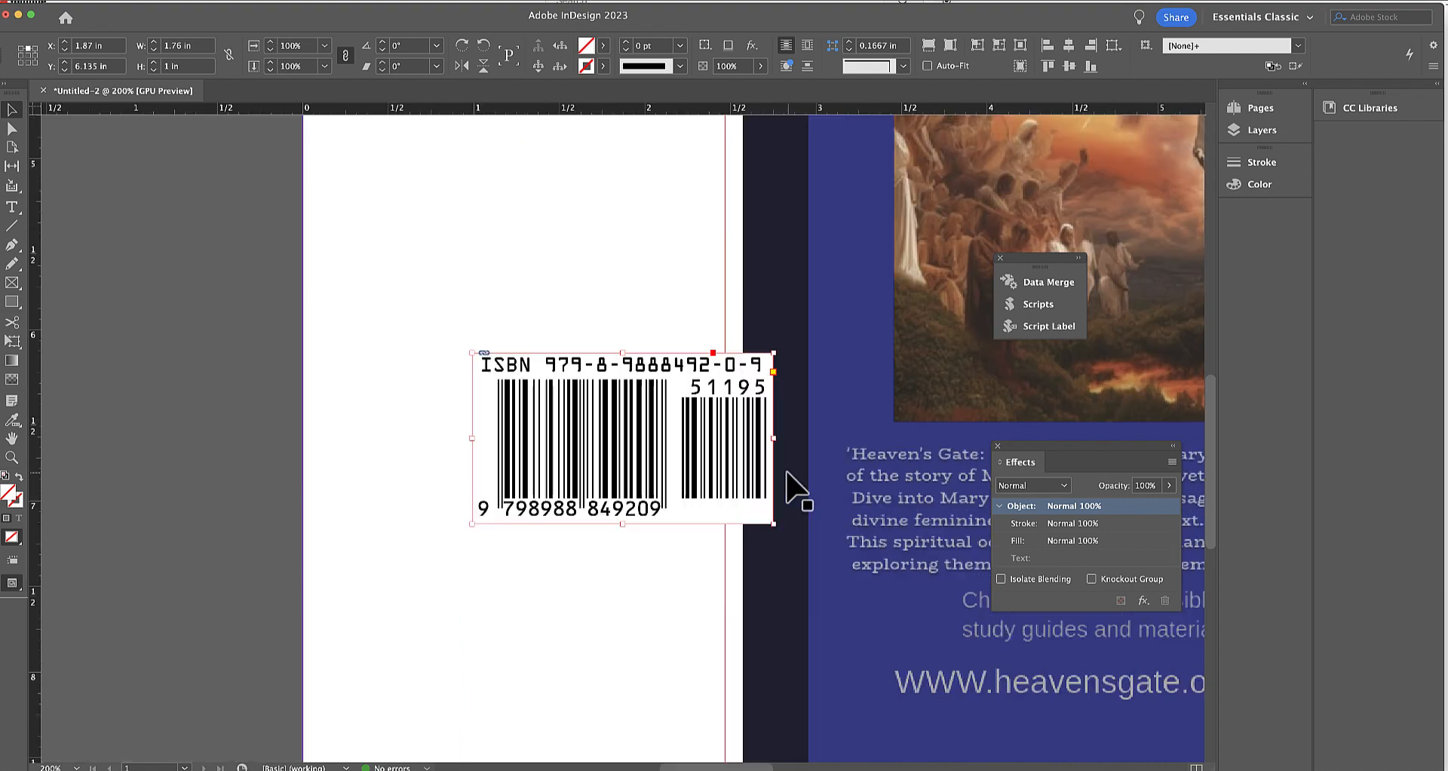
key("super+minus")
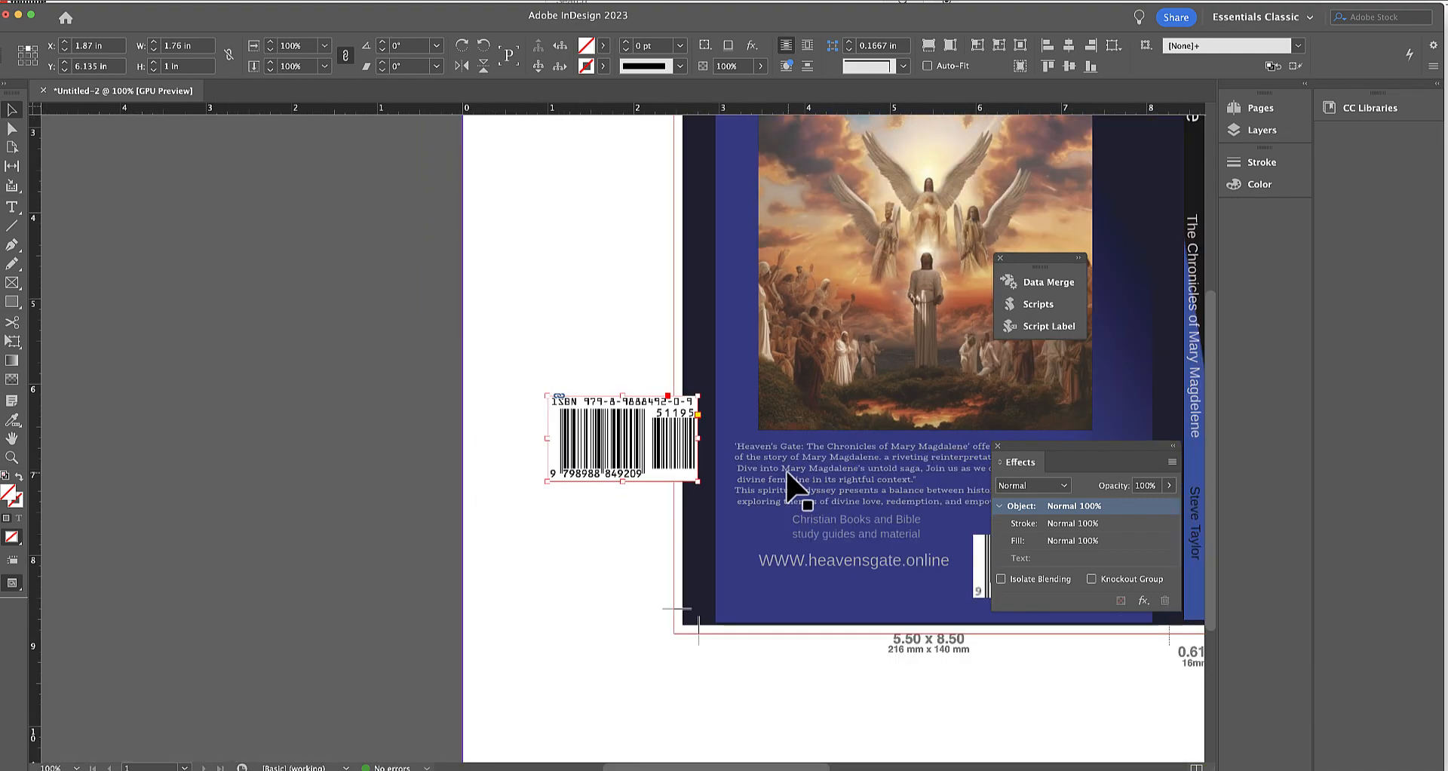
left_click_drag(847, 533, 605, 496)
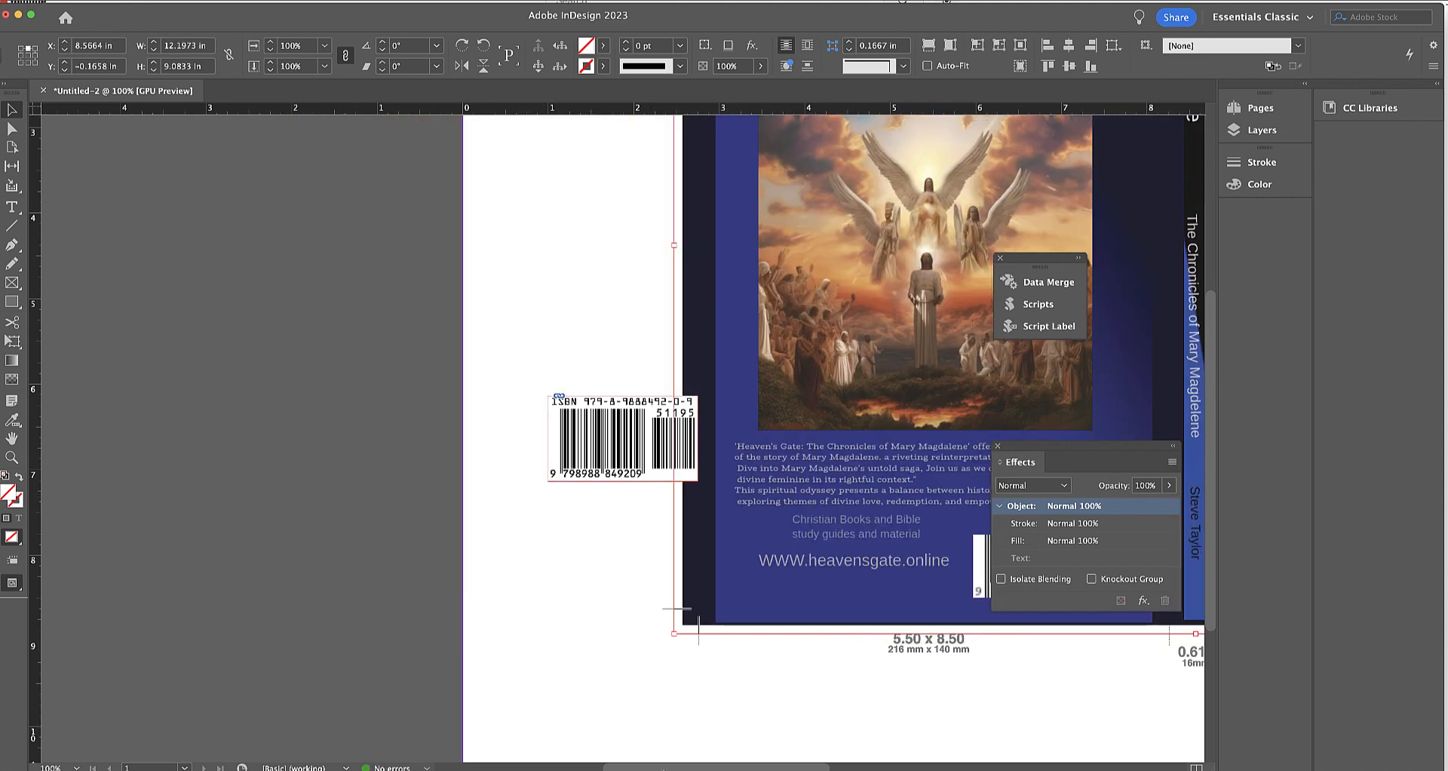
scroll(698, 434, "right", 10)
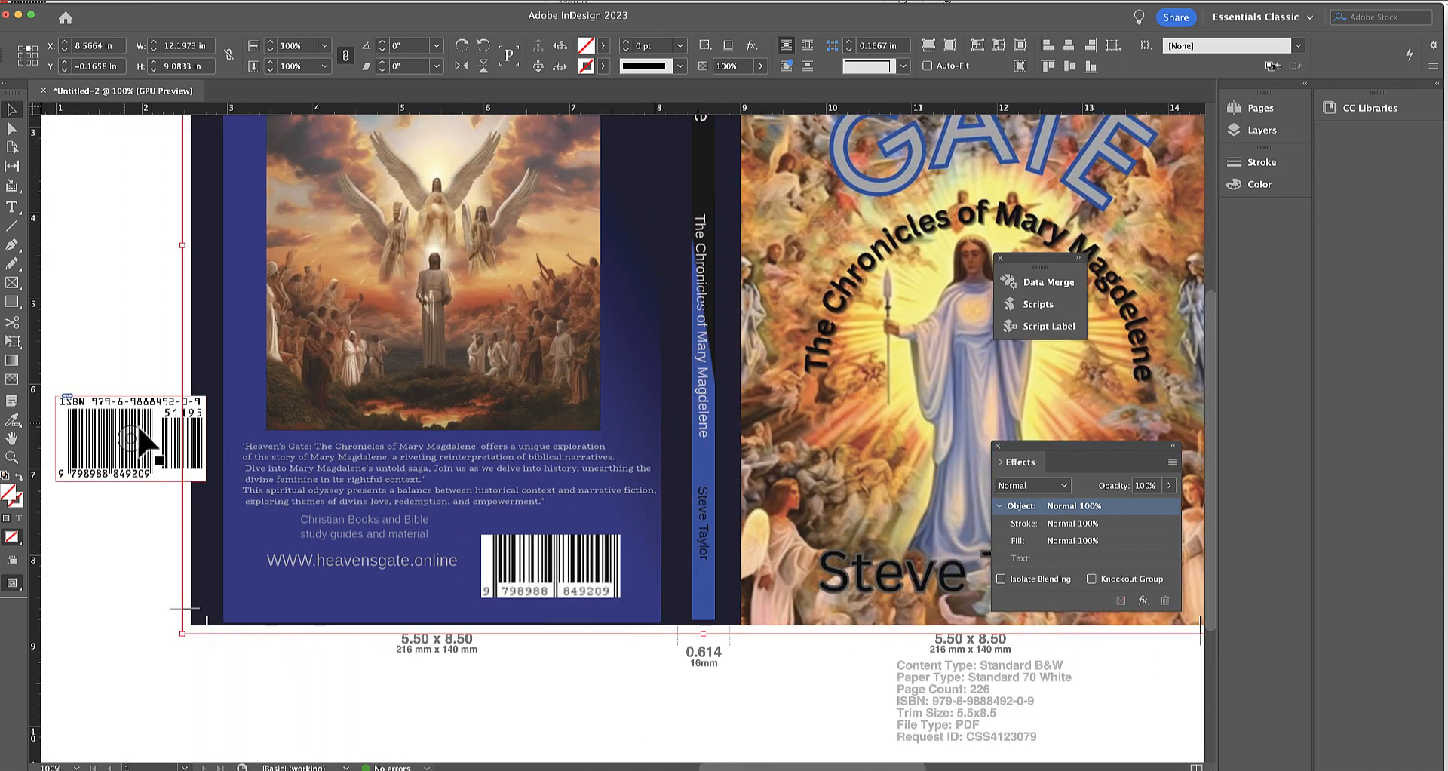
left_click_drag(106, 418, 522, 544)
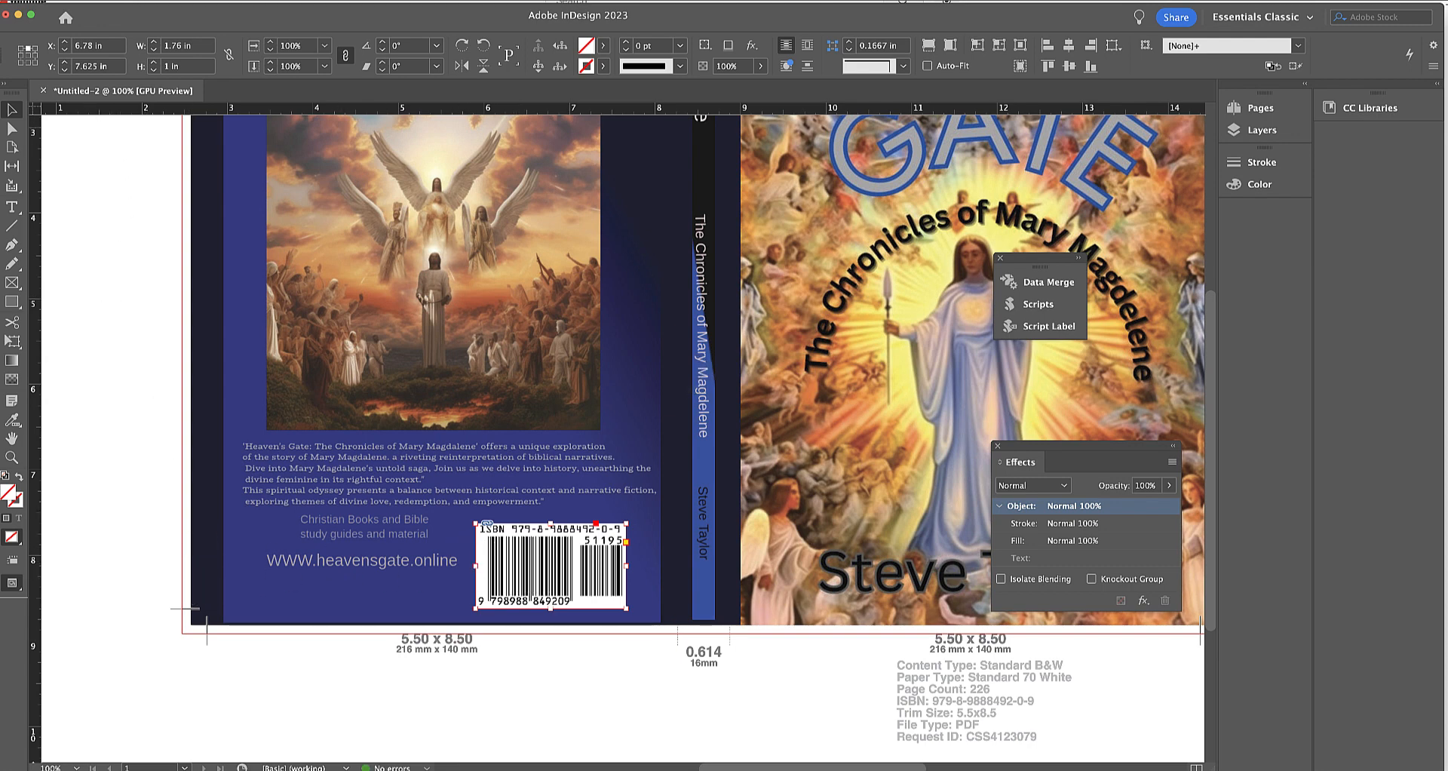
Place a horizontal ruler guide on the bottom trim mark at Y 8.625 in.
left_click_drag(75, 110, 84, 610)
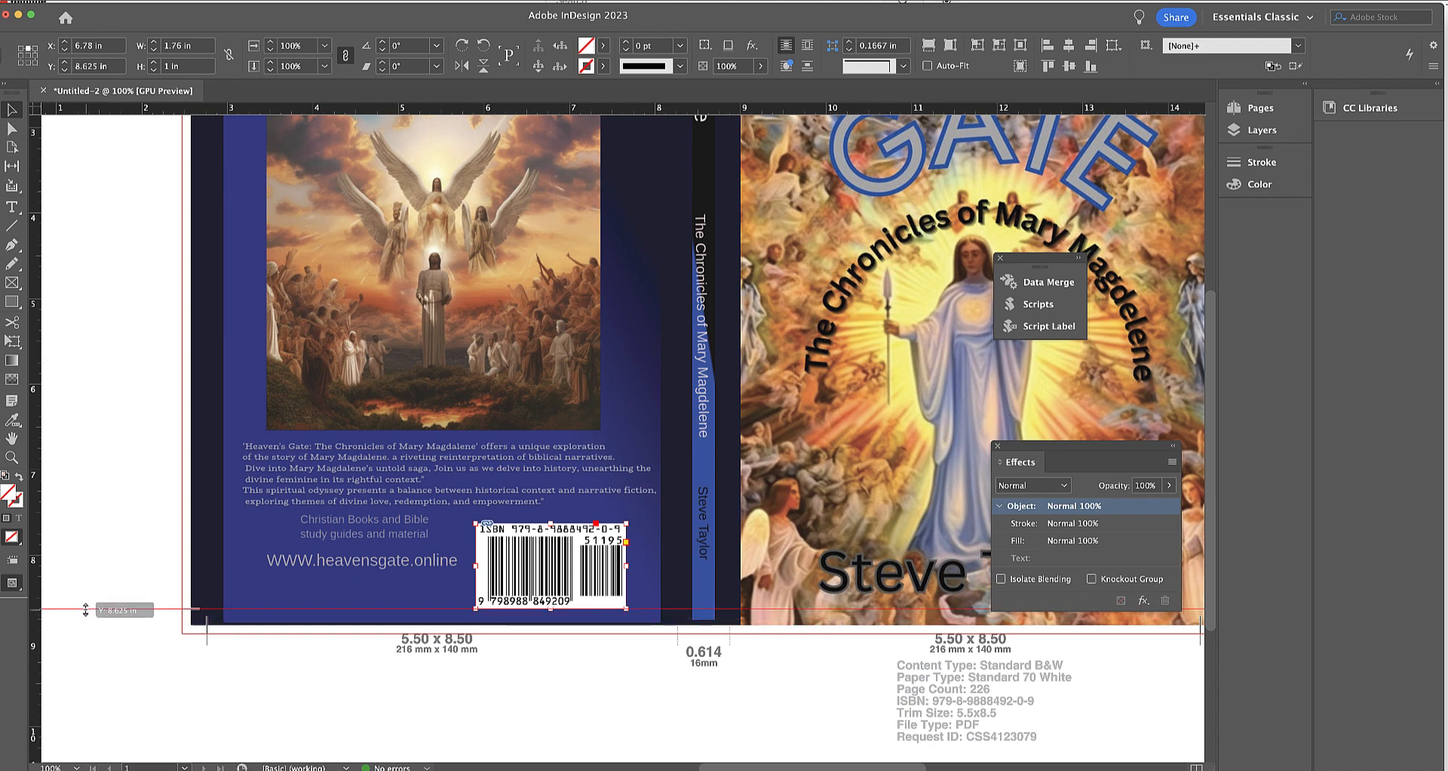
left_click_drag(84, 609, 84, 609)
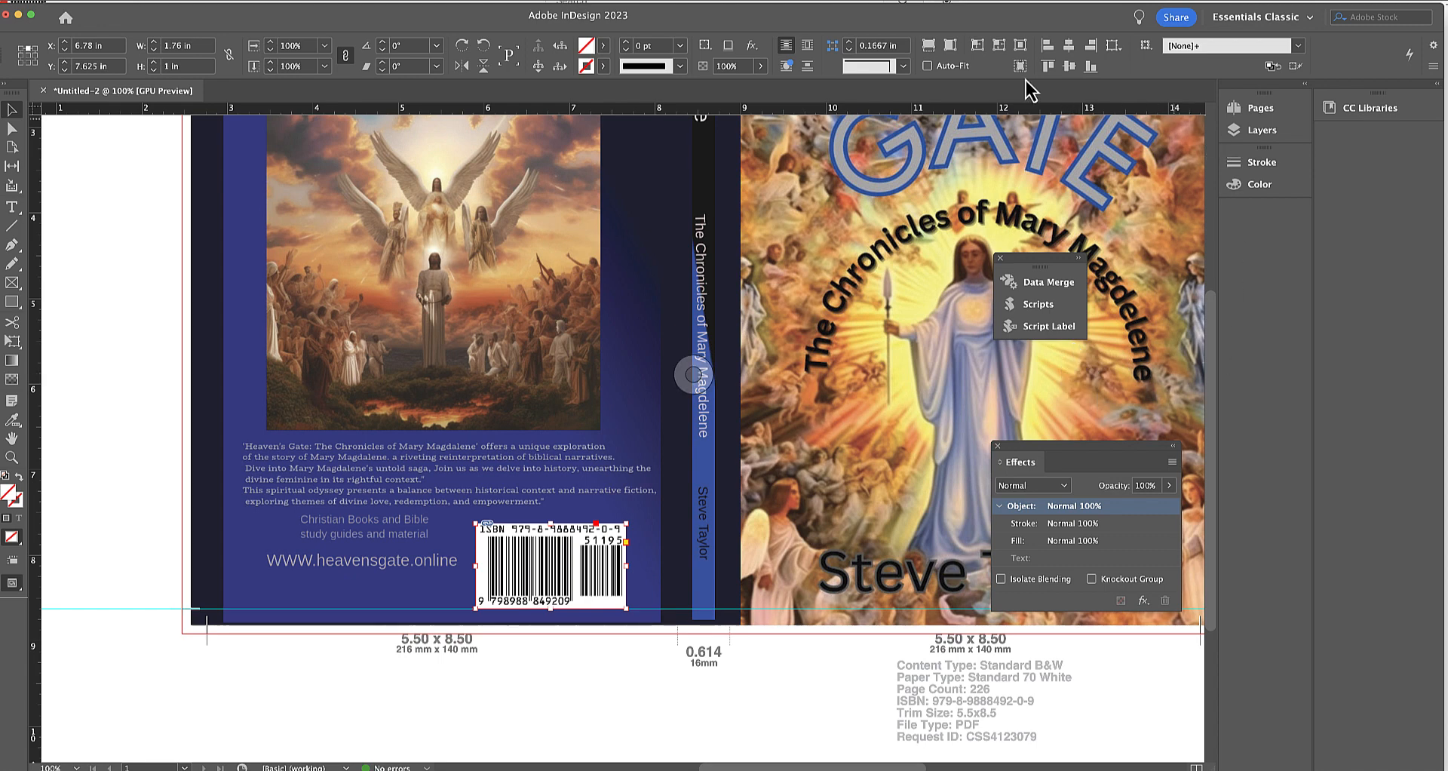
Hide the Artwork layer, then unlock the FPO layer and make it the active layer.
left_click(1252, 128)
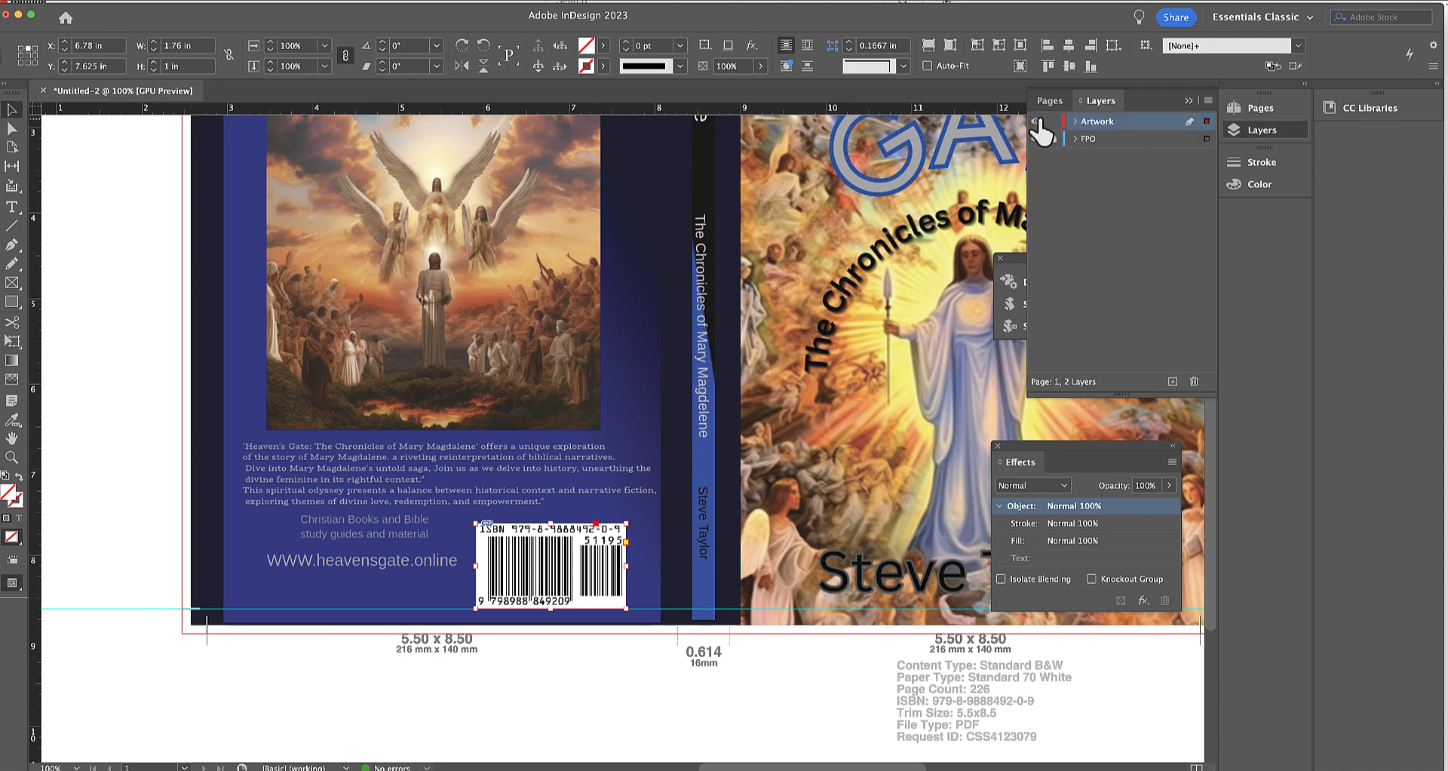
left_click(1038, 122)
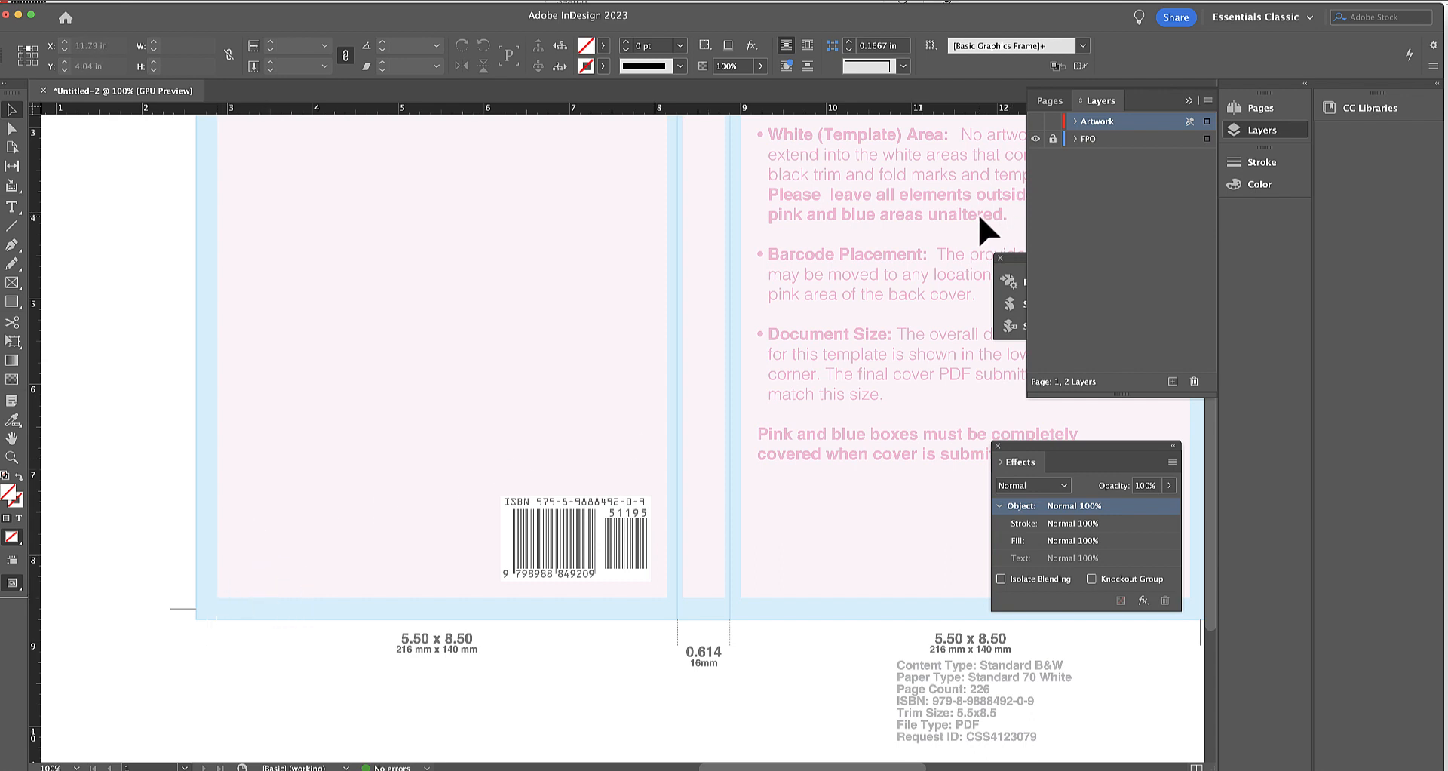
left_click(1053, 139)
left_click(12, 283)
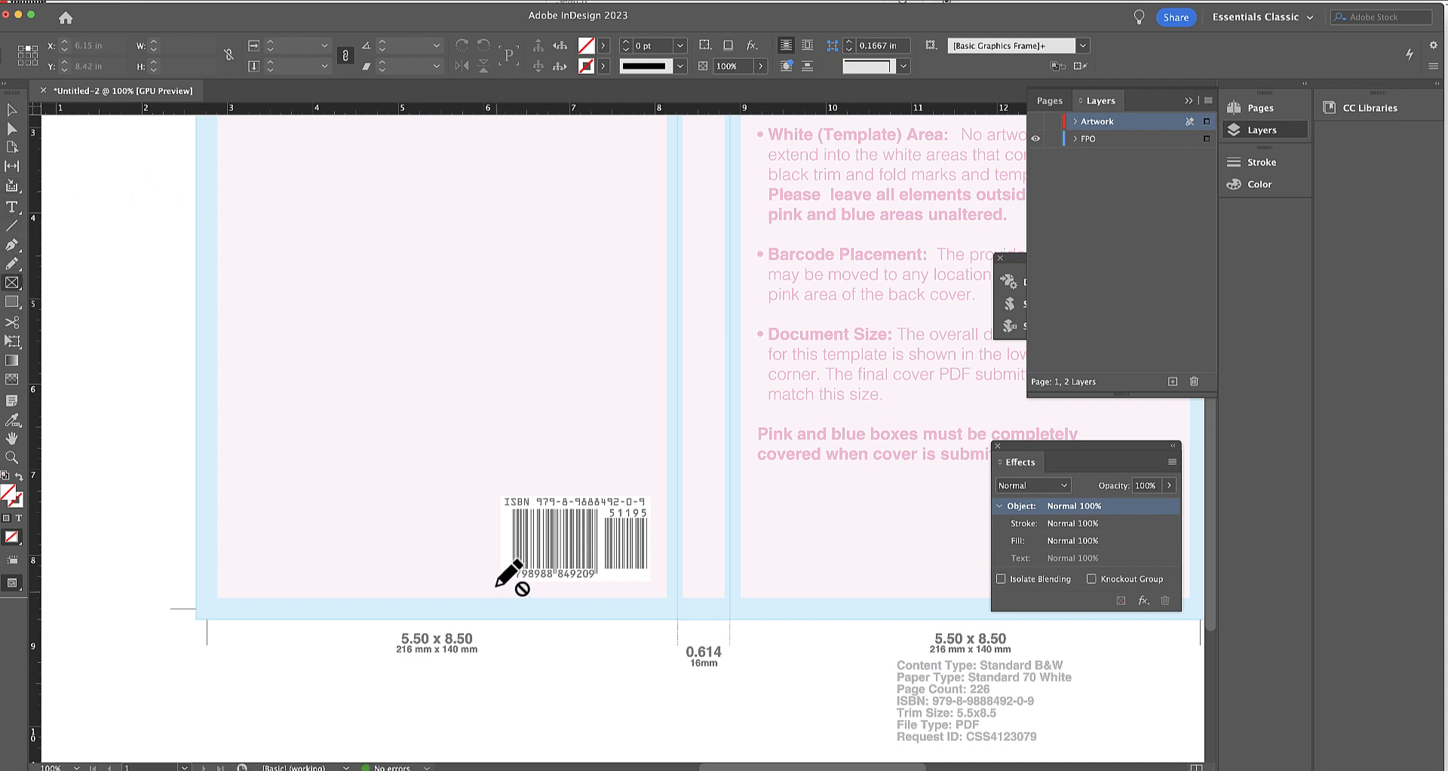
left_click(12, 110)
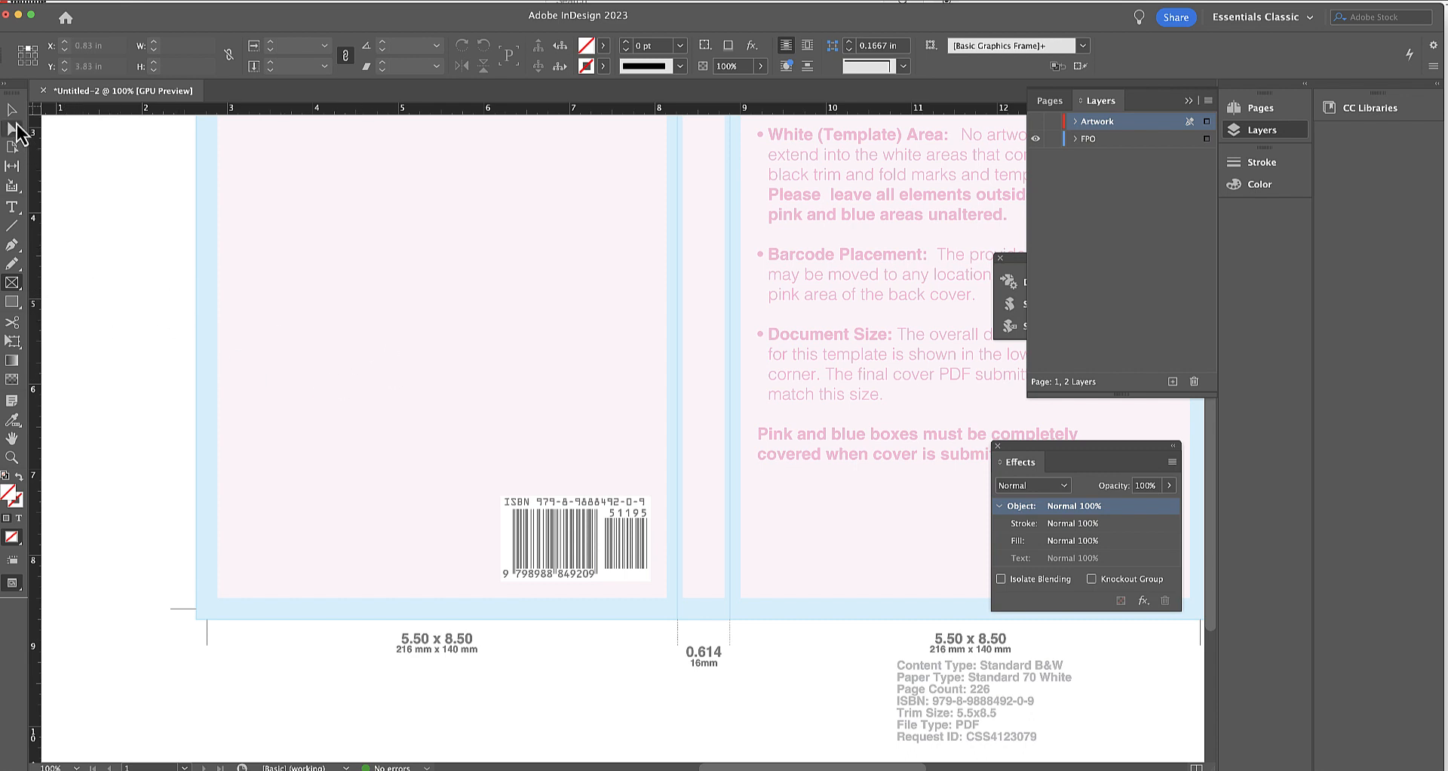
left_click(1111, 142)
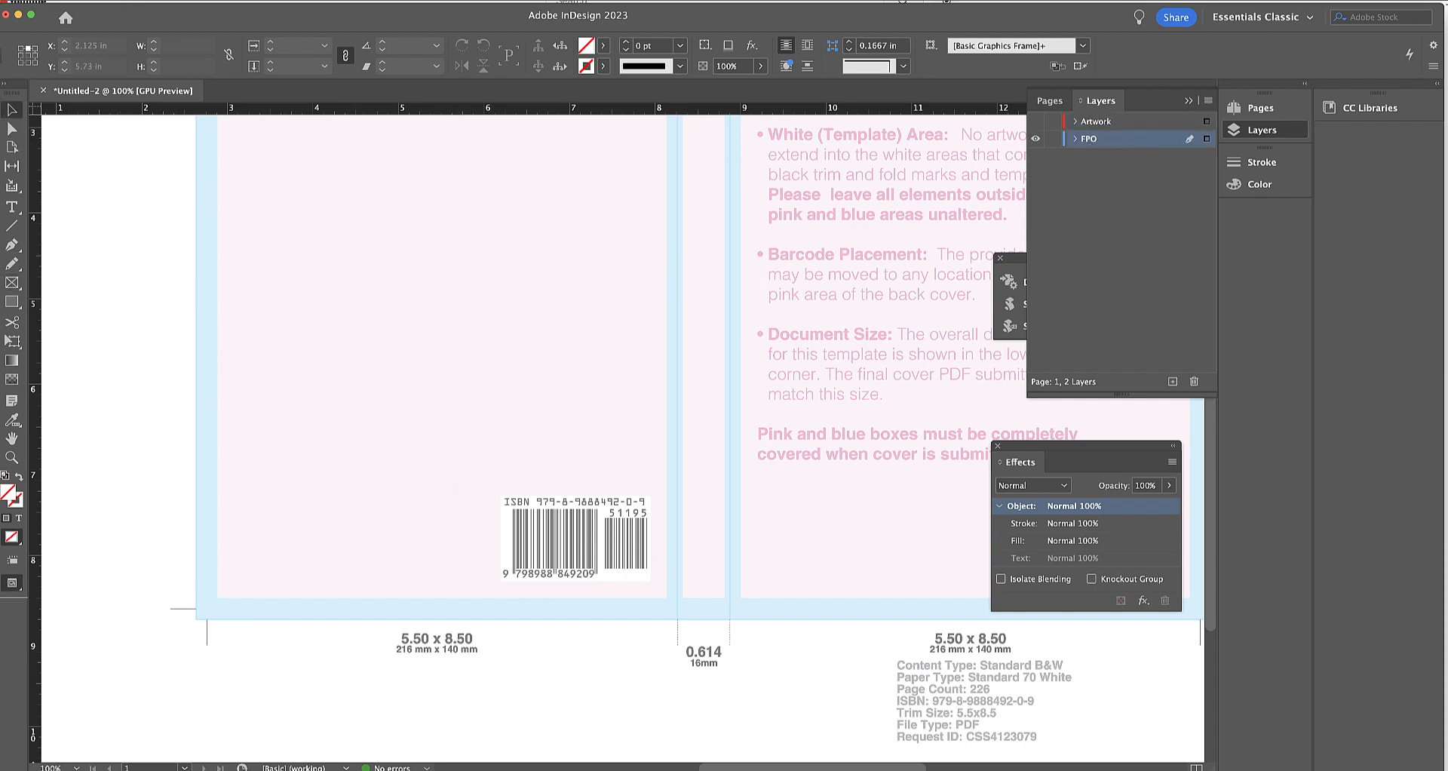
Draw an empty measuring frame about 4.04 × 0.325 in from the template barcode's bottom edge down to the trim mark.
left_click(12, 282)
left_click_drag(520, 582, 175, 608)
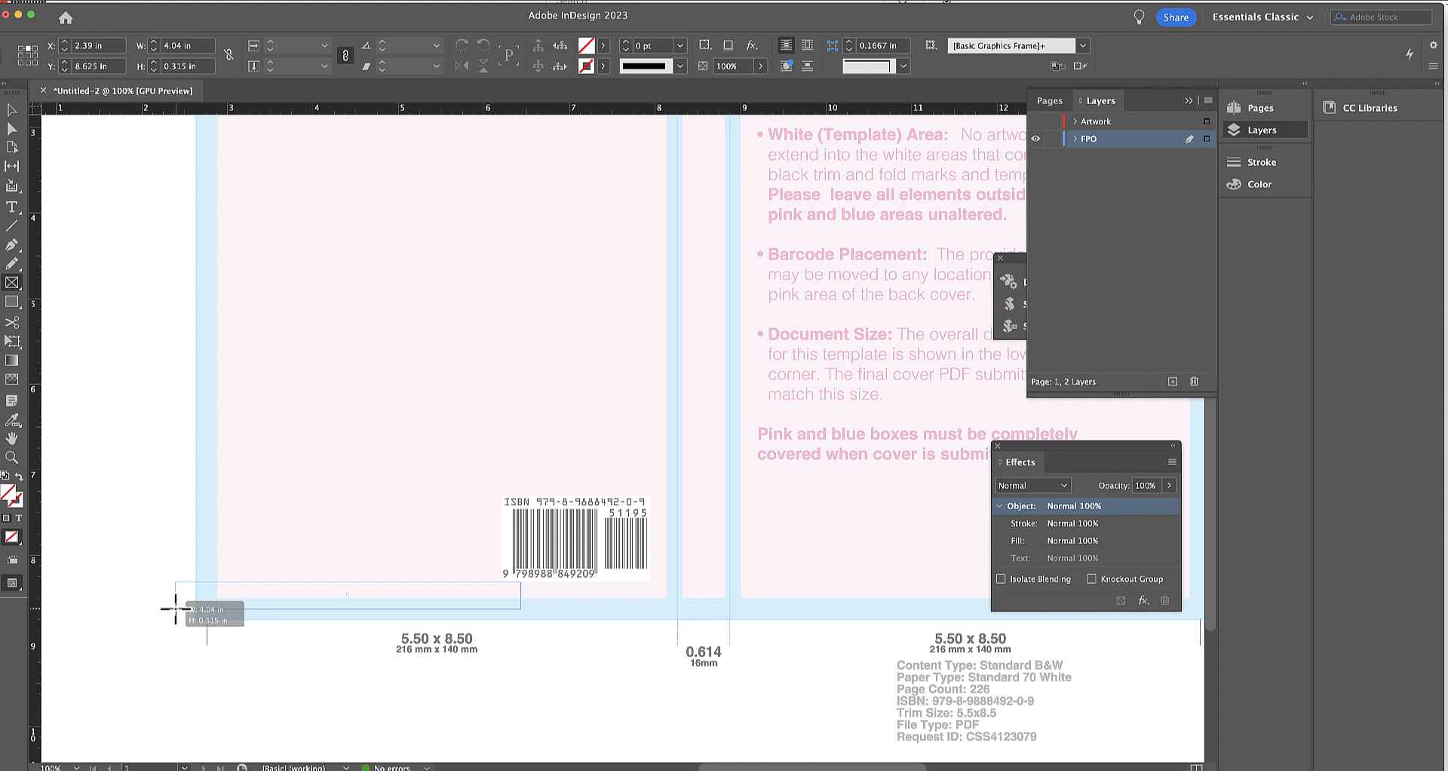
left_click_drag(175, 608, 175, 608)
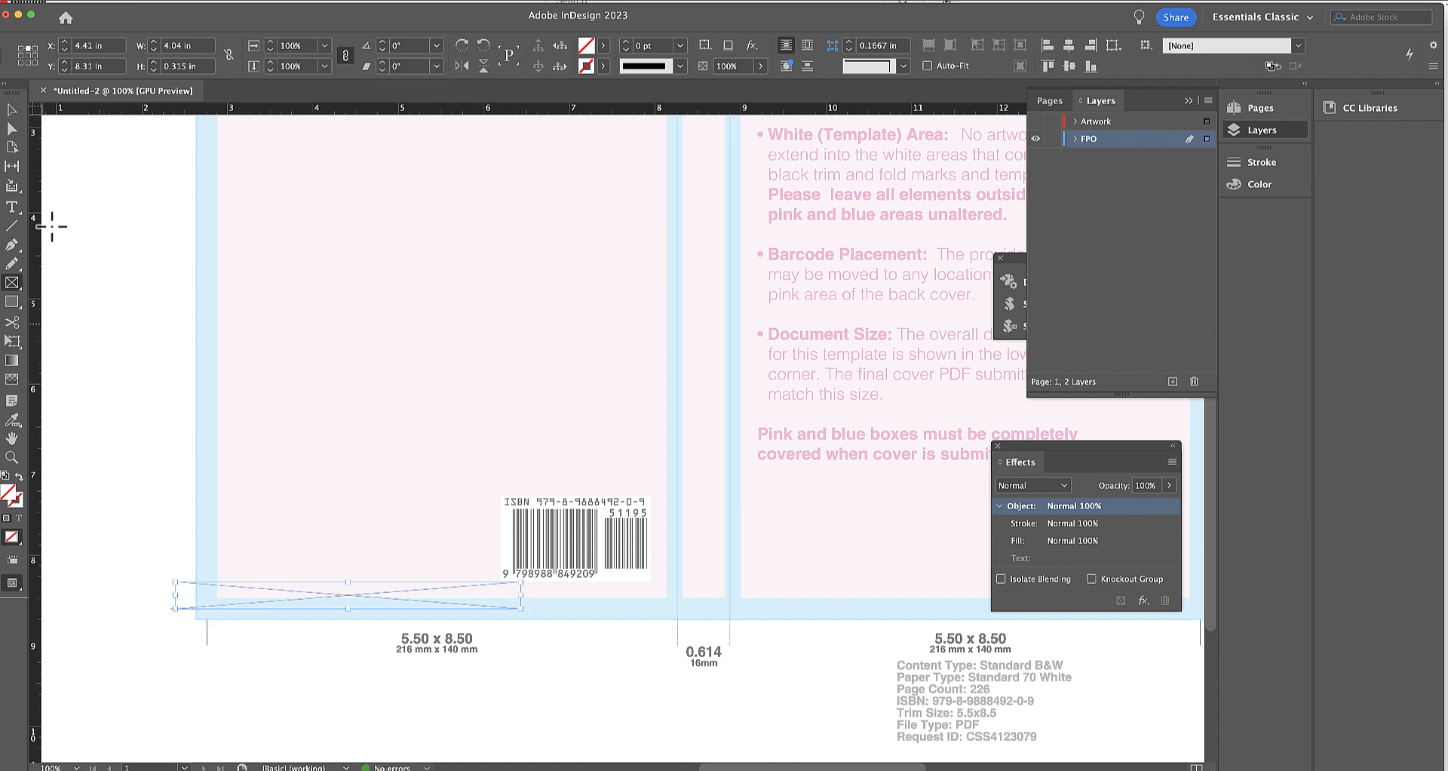
left_click(12, 110)
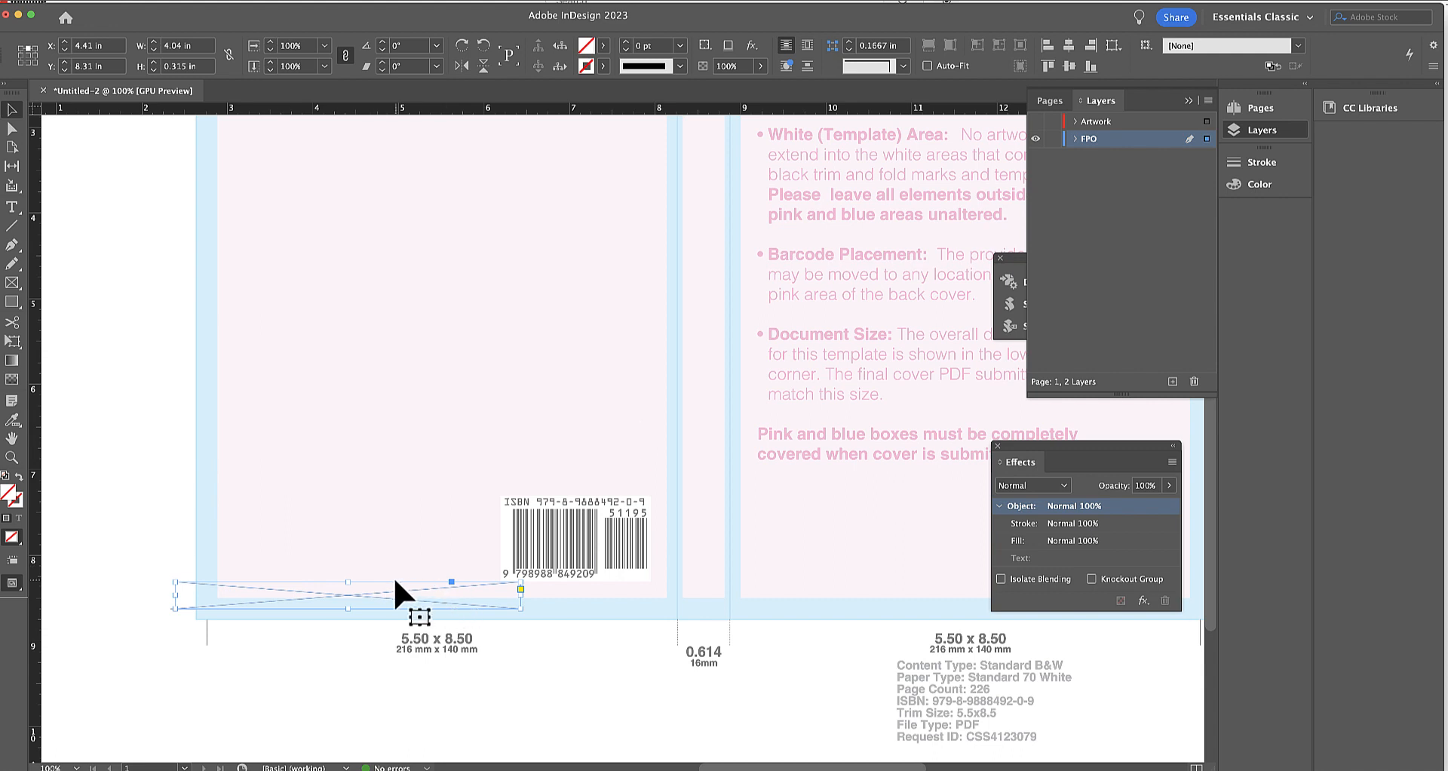
left_click_drag(347, 580, 349, 581)
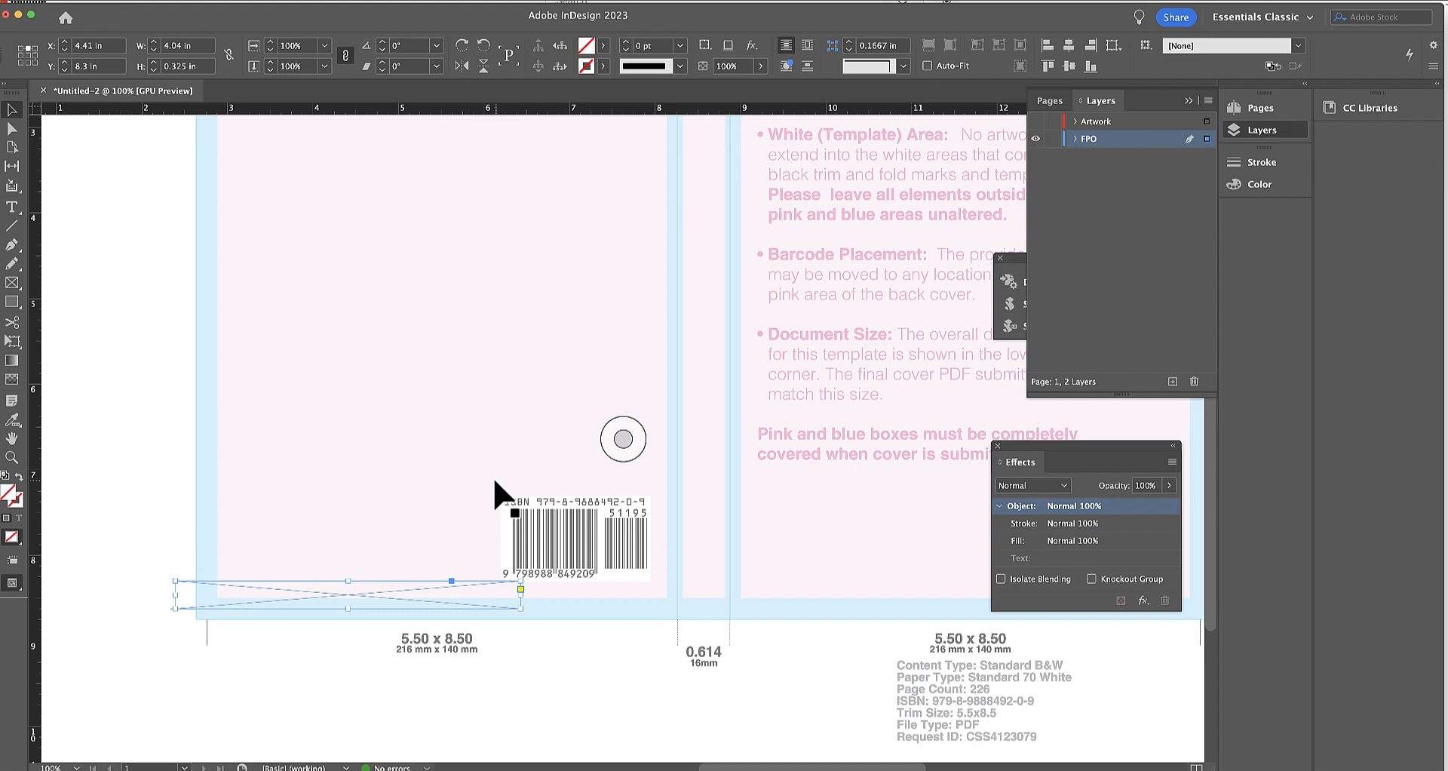
Delete the measuring frame, relock the FPO layer, and make the Artwork layer active and visible again.
key("Delete")
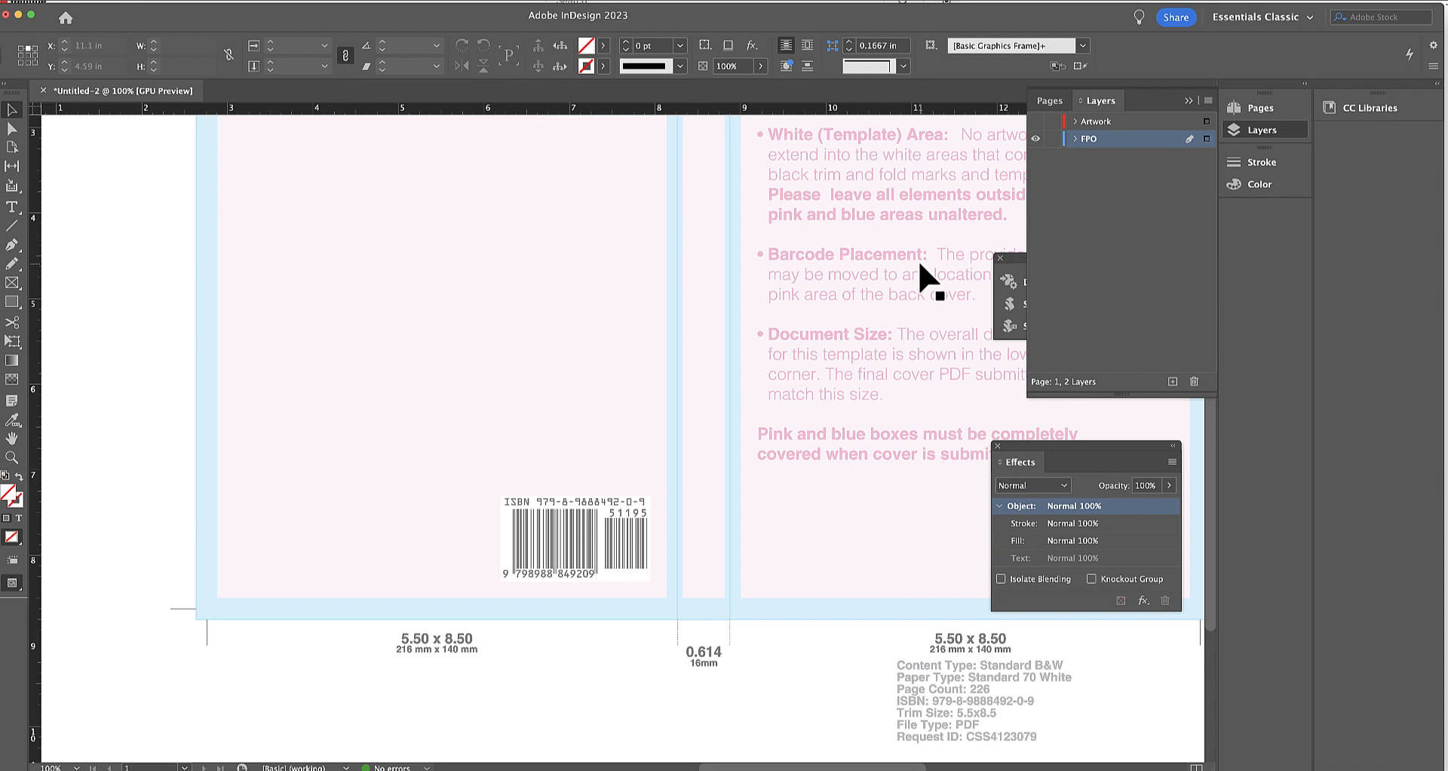
left_click(1053, 139)
left_click(1097, 122)
left_click(1035, 122)
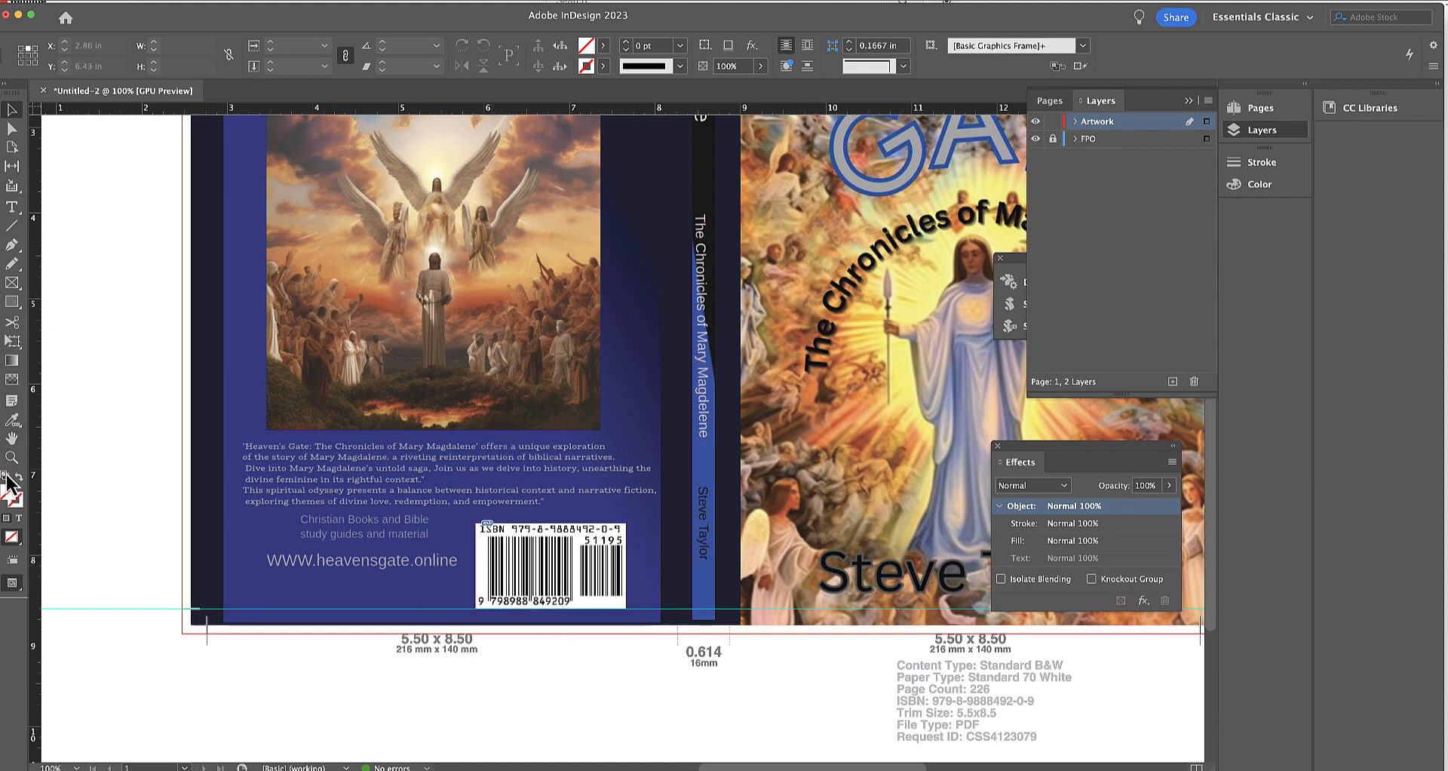
Duplicate the back cover's ISBN barcode in place with the Scale command at 100% horizontally and vertically.
left_click(528, 565)
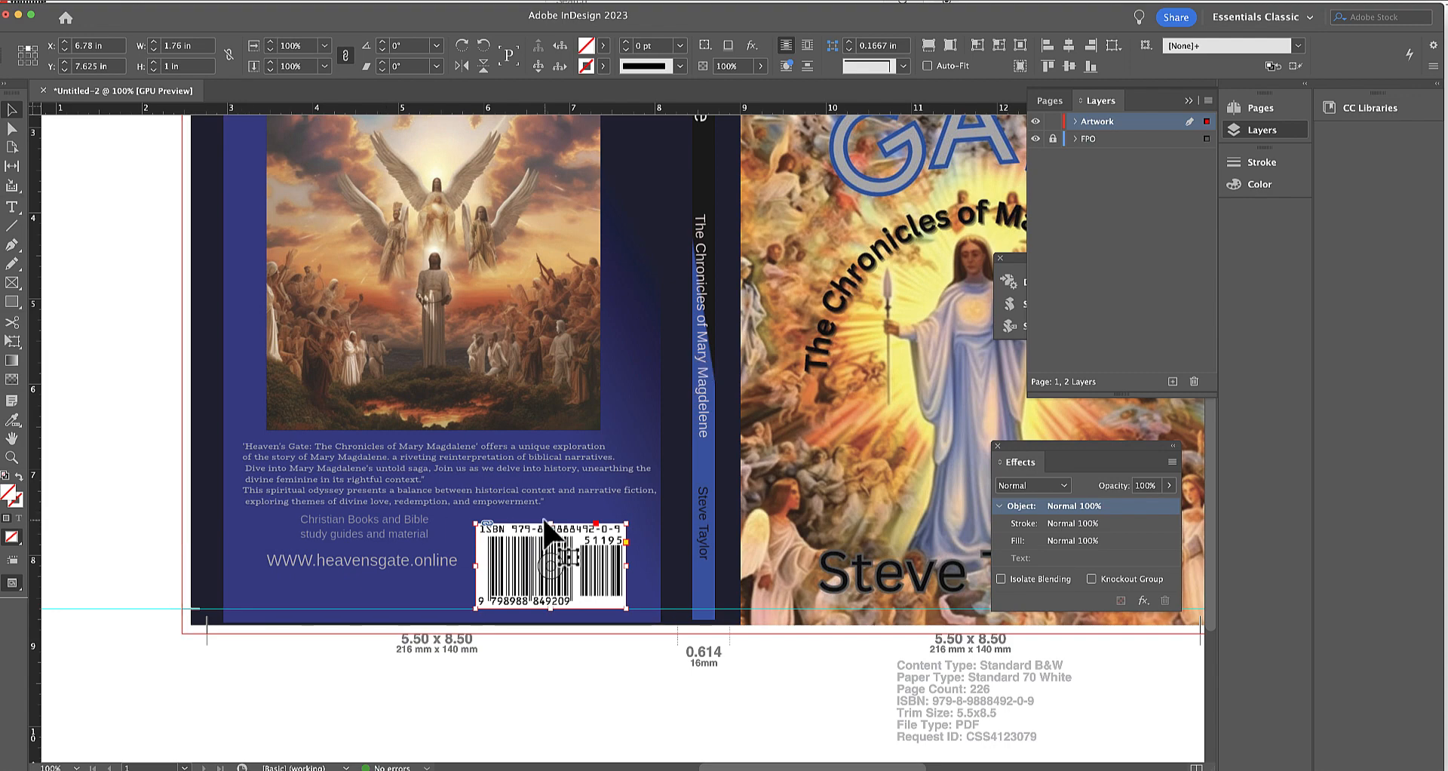
key("super+equal")
key("super+equal")
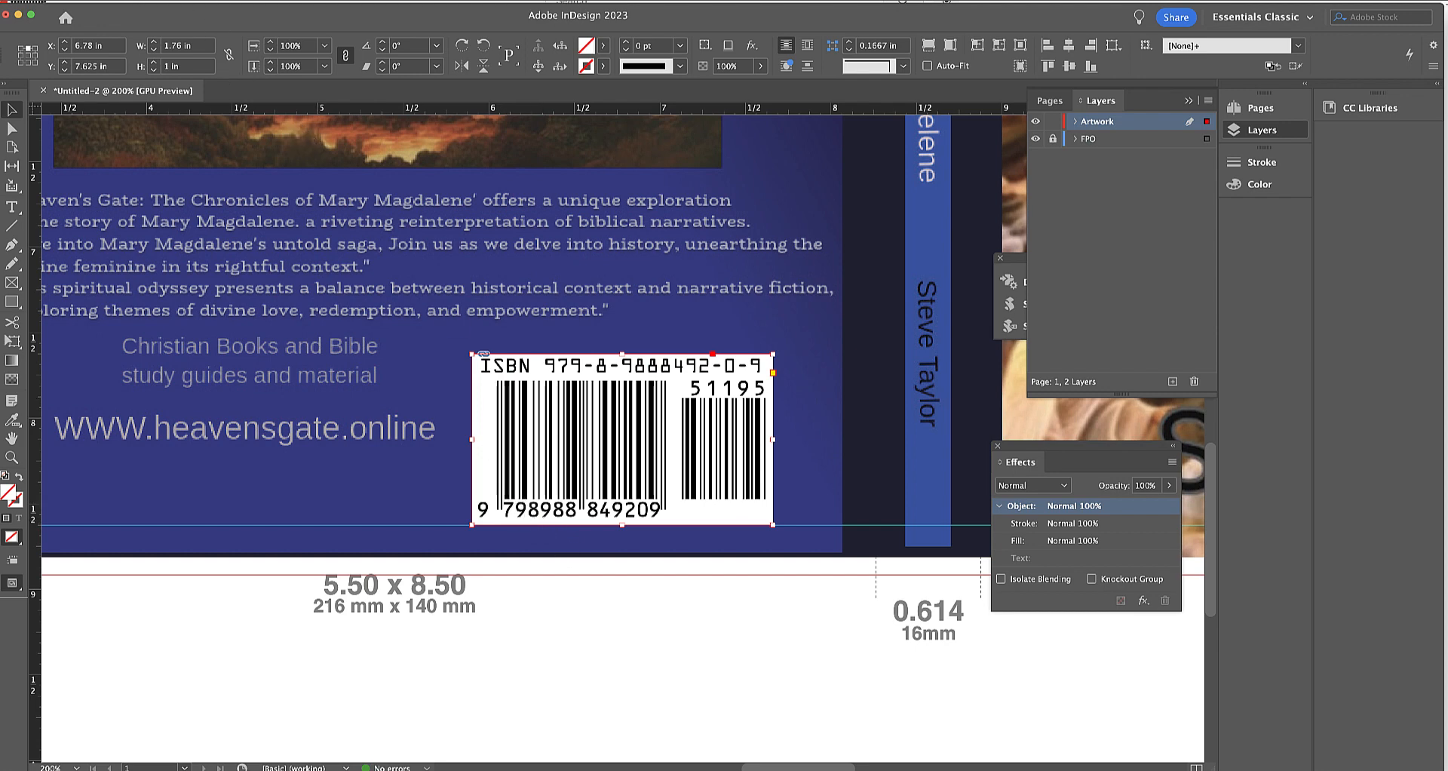
left_click(87, 0)
mouse_move(161, 0)
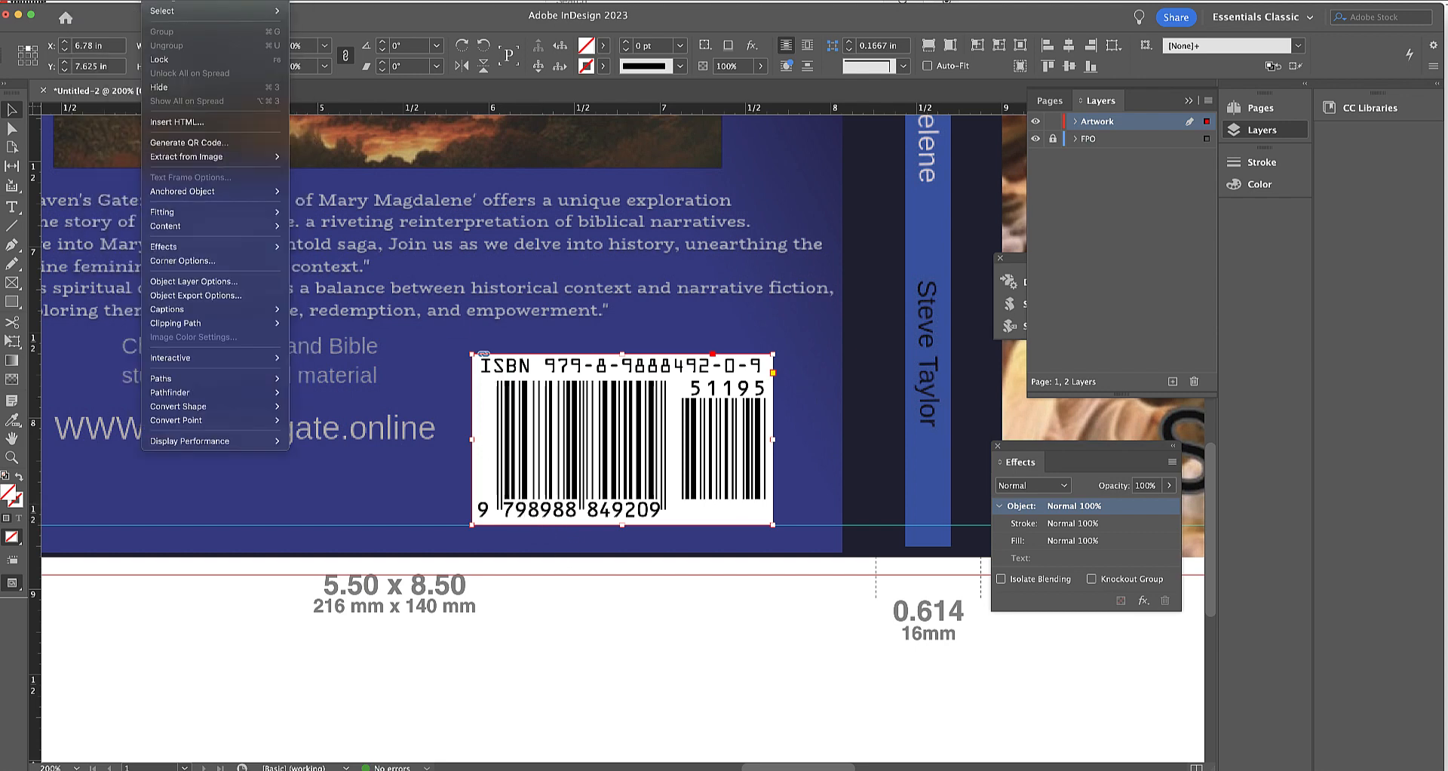
left_click(317, 0)
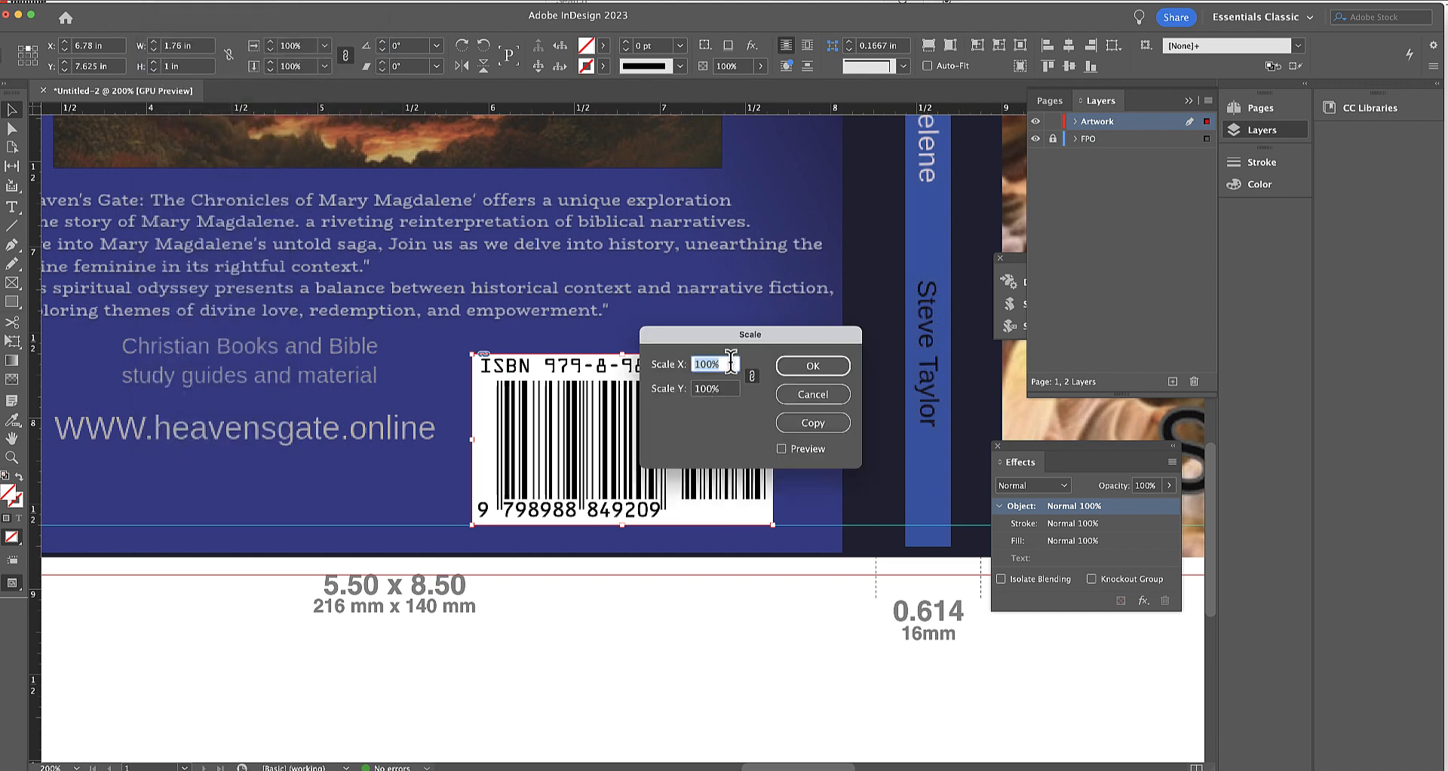
left_click(804, 421)
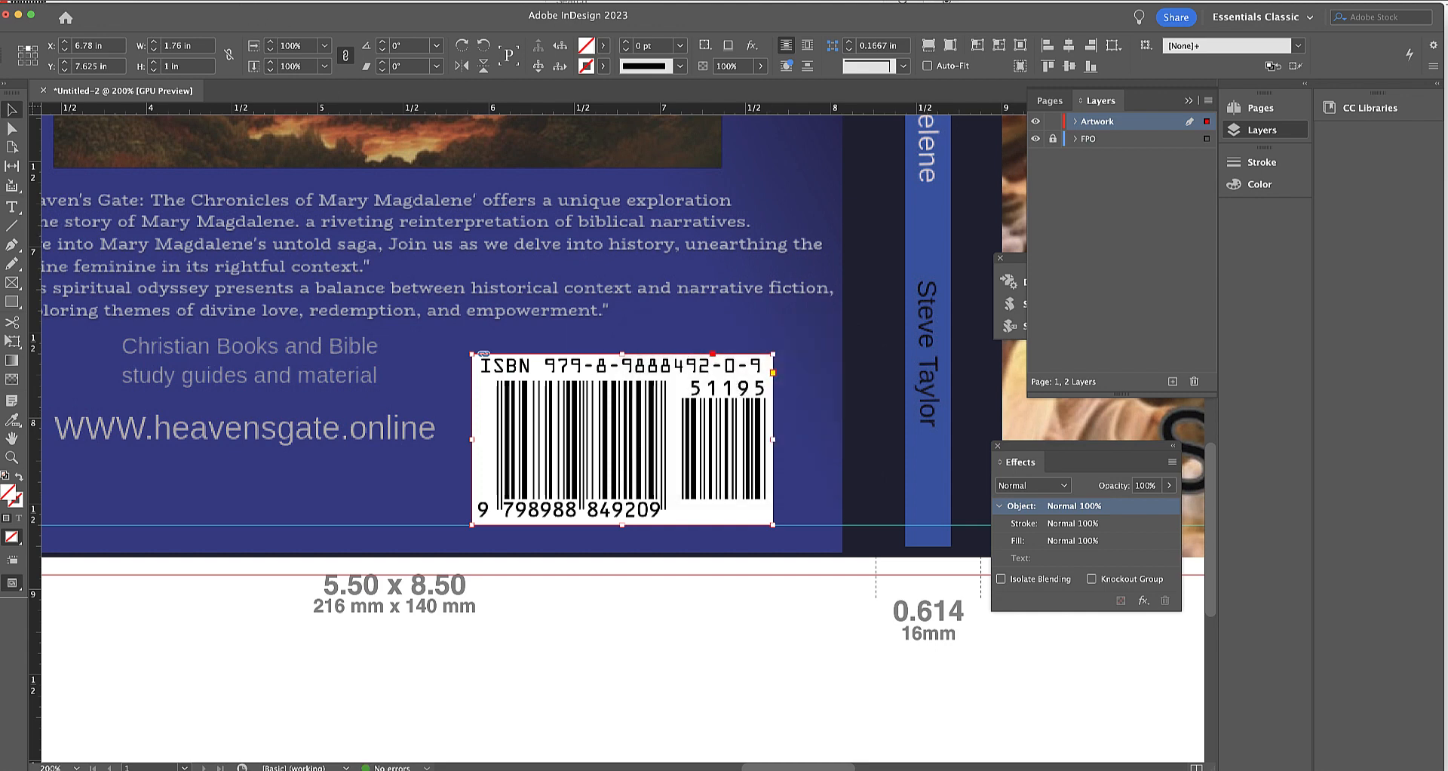
Move the selected ISBN barcode vertically by -0.325 in with the Move command, previewing the change.
left_click(157, 0)
mouse_move(172, 0)
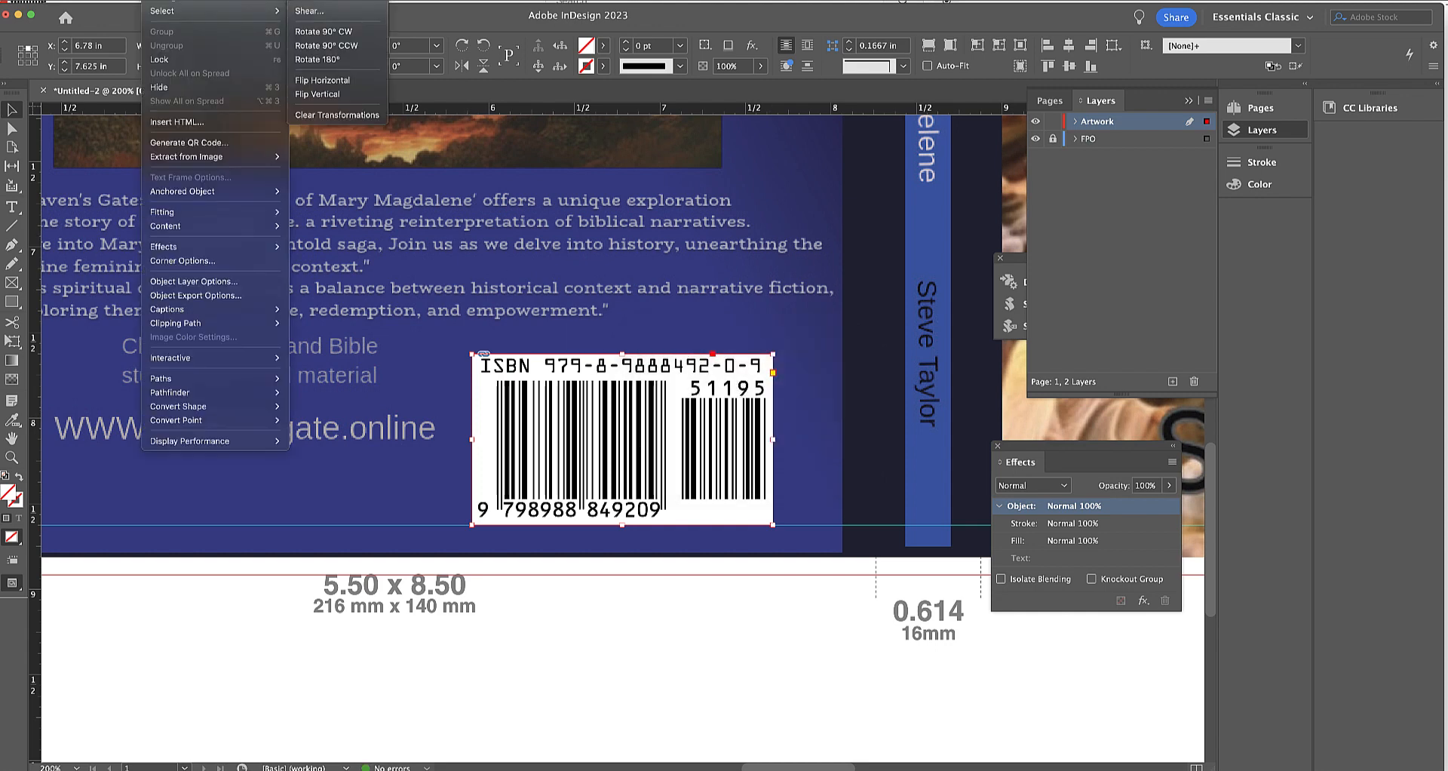
left_click(325, 0)
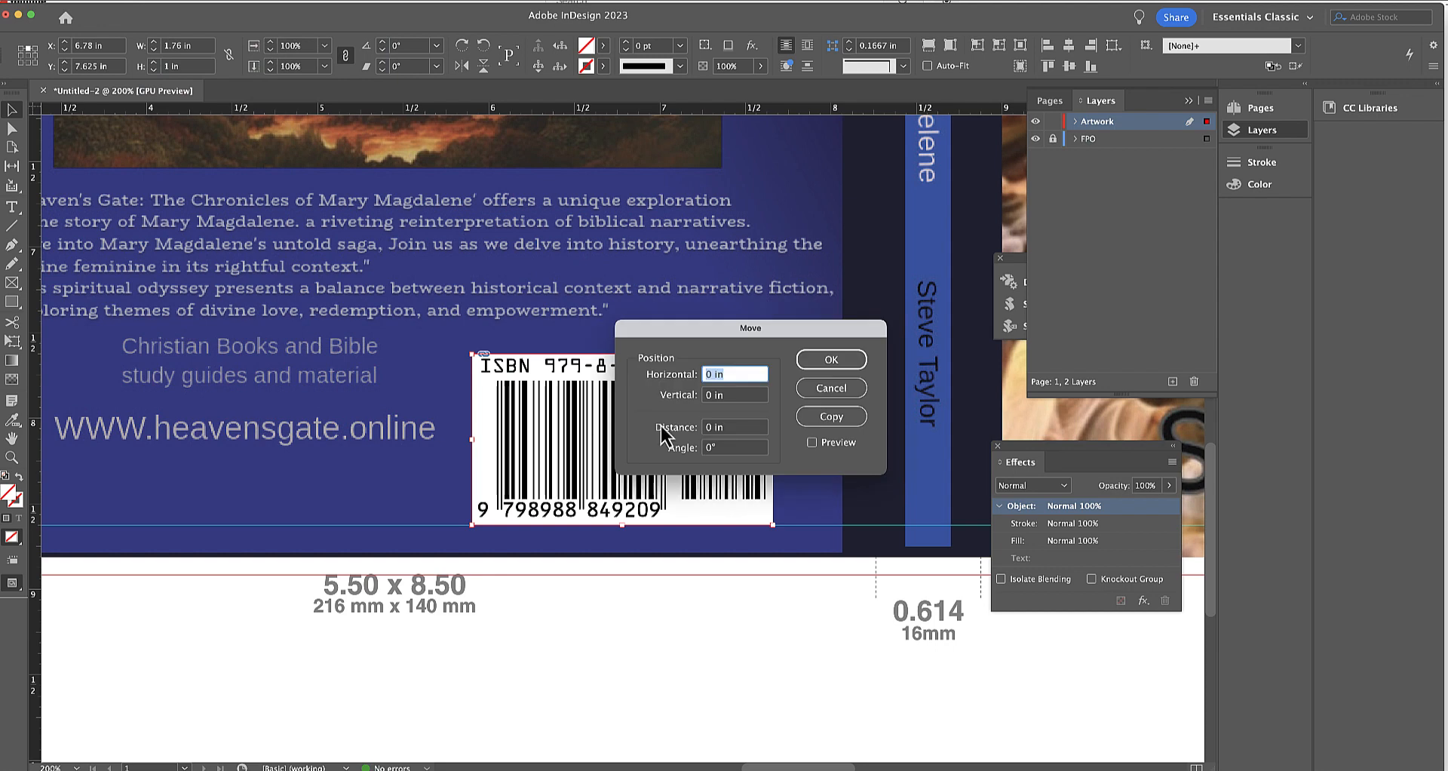
key("Tab")
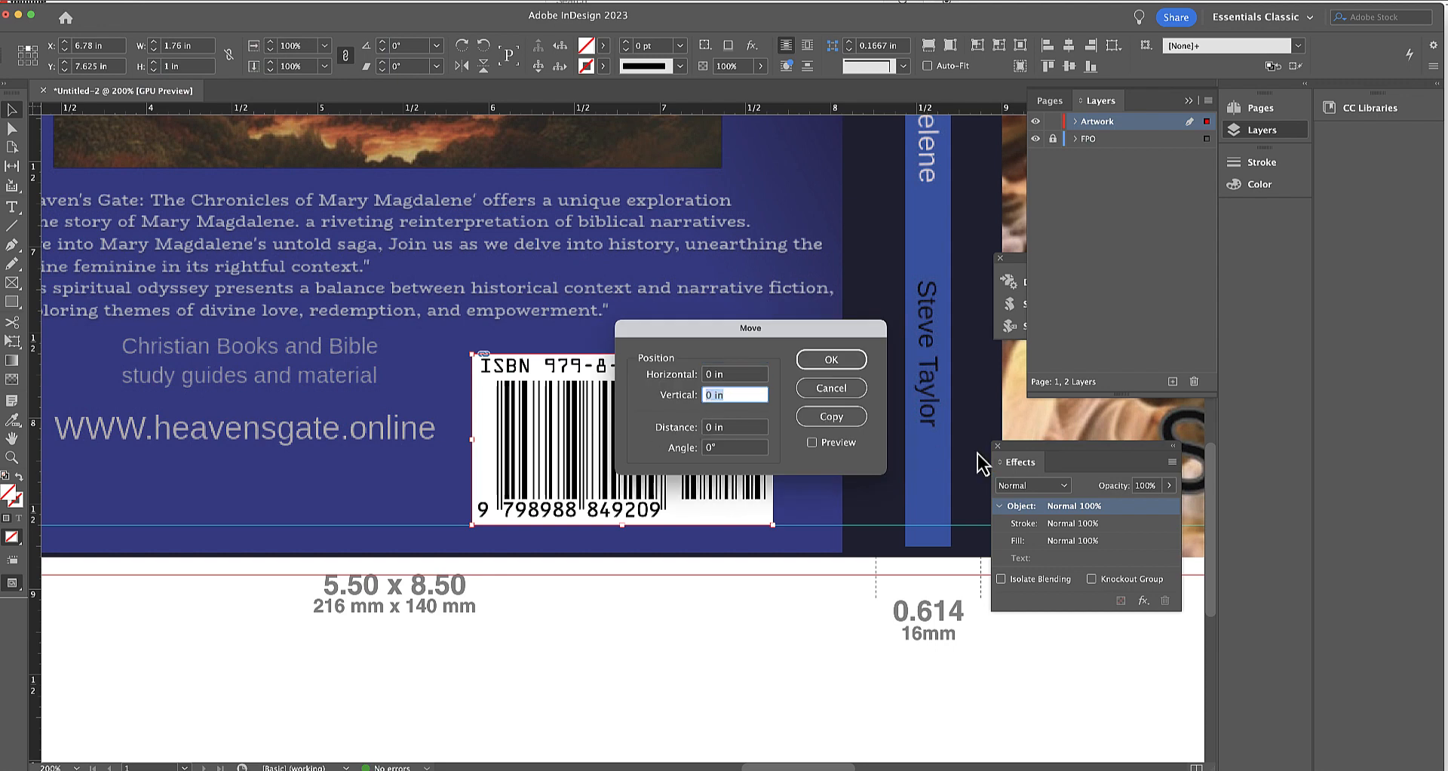
type("-.325")
left_click(812, 443)
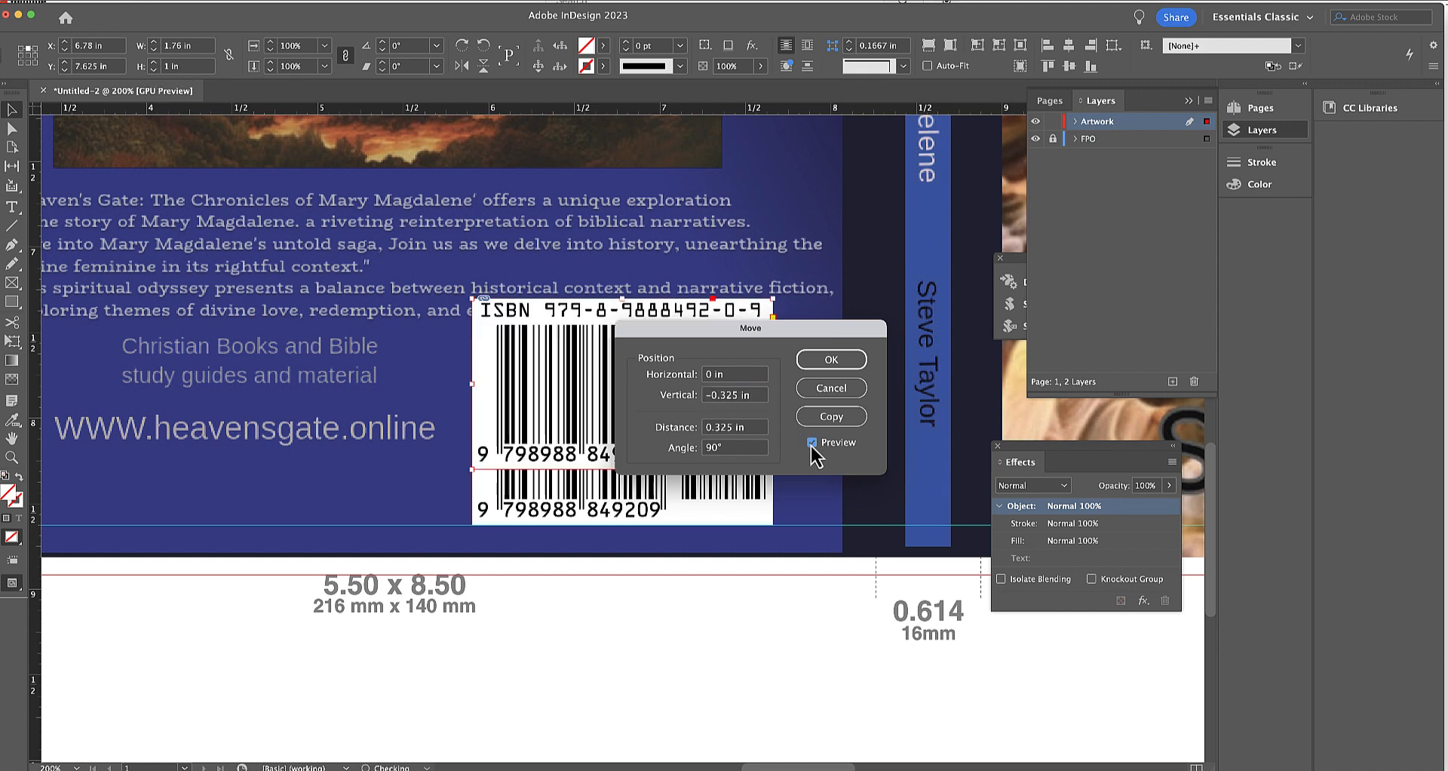
left_click(826, 368)
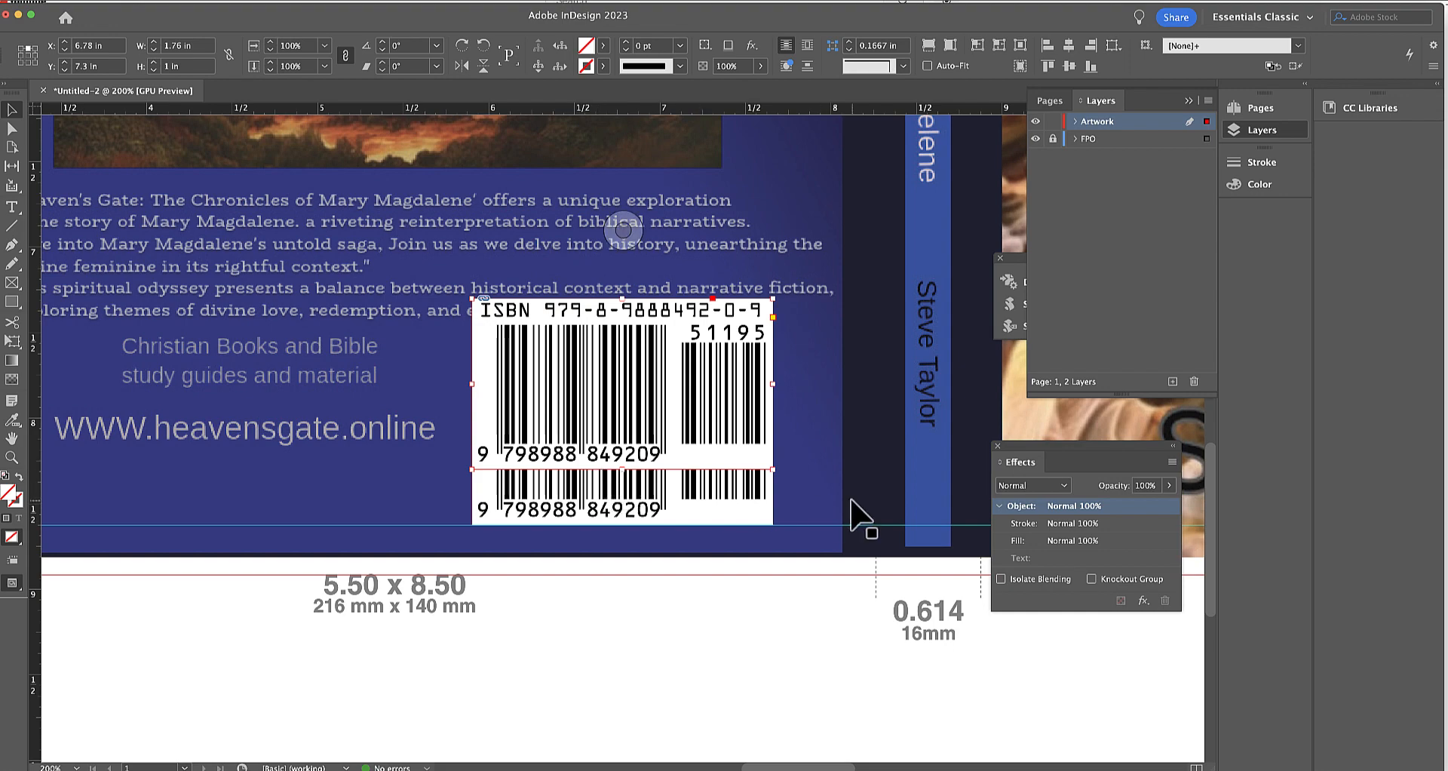
Try to shift the cover graphic slightly inside its frame, and reselect the whole cover frame.
key("super+0")
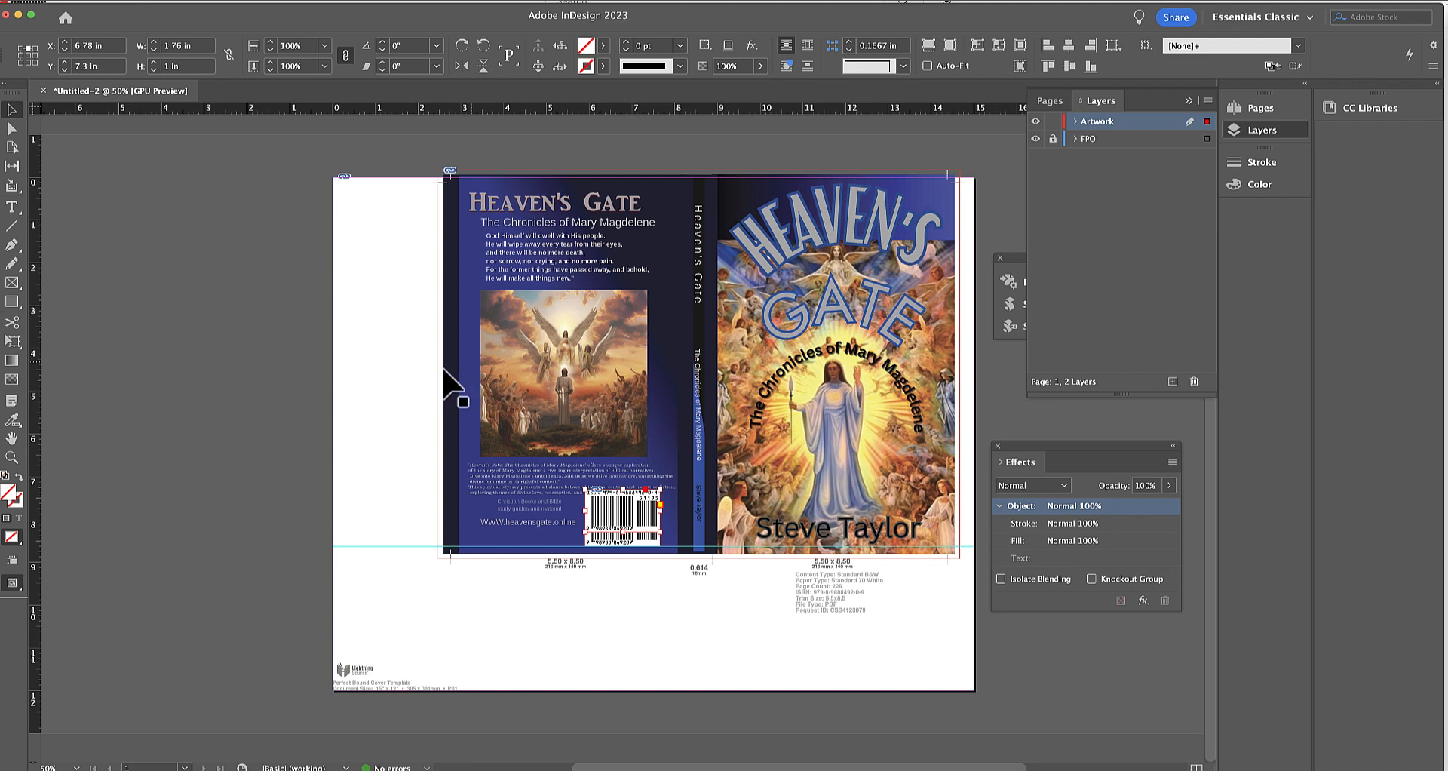
left_click(11, 129)
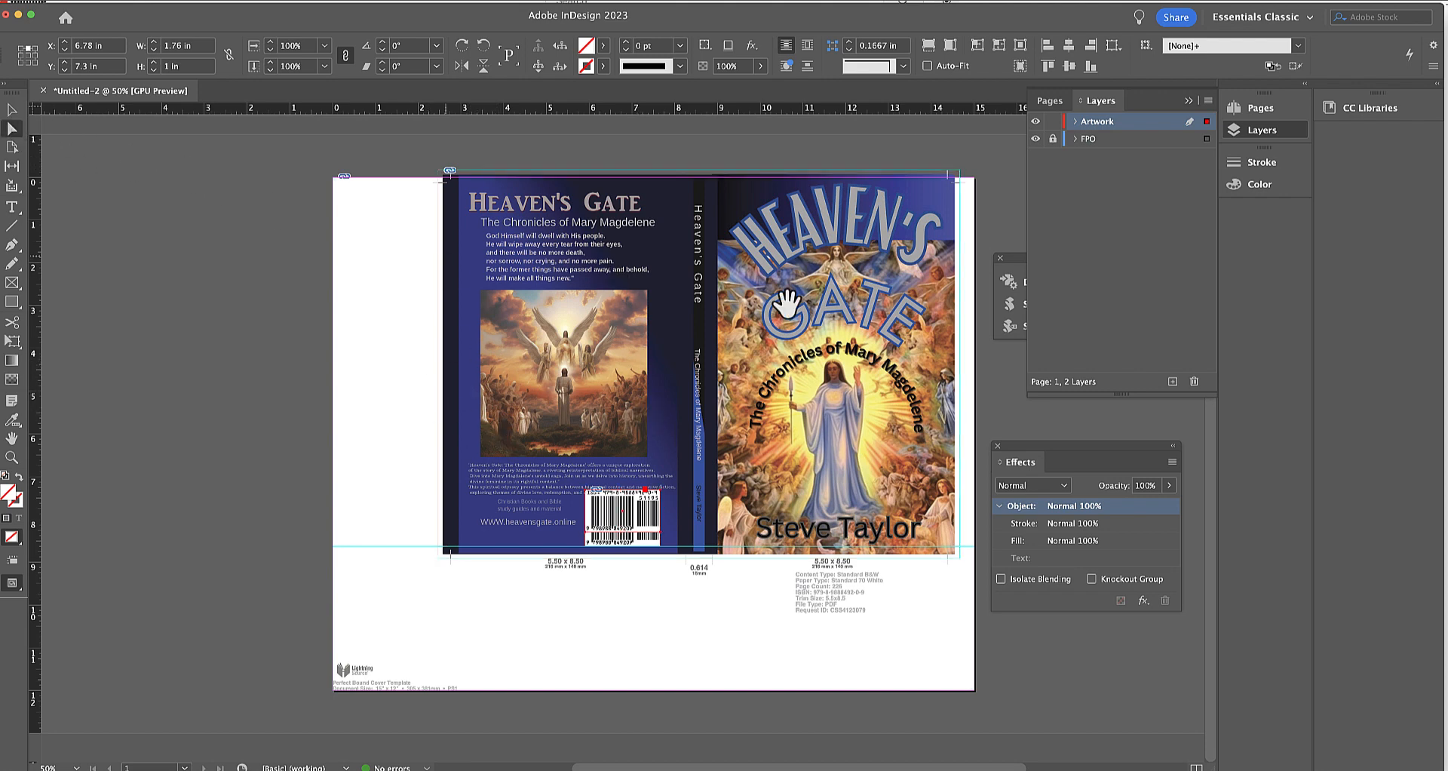
left_click(847, 324)
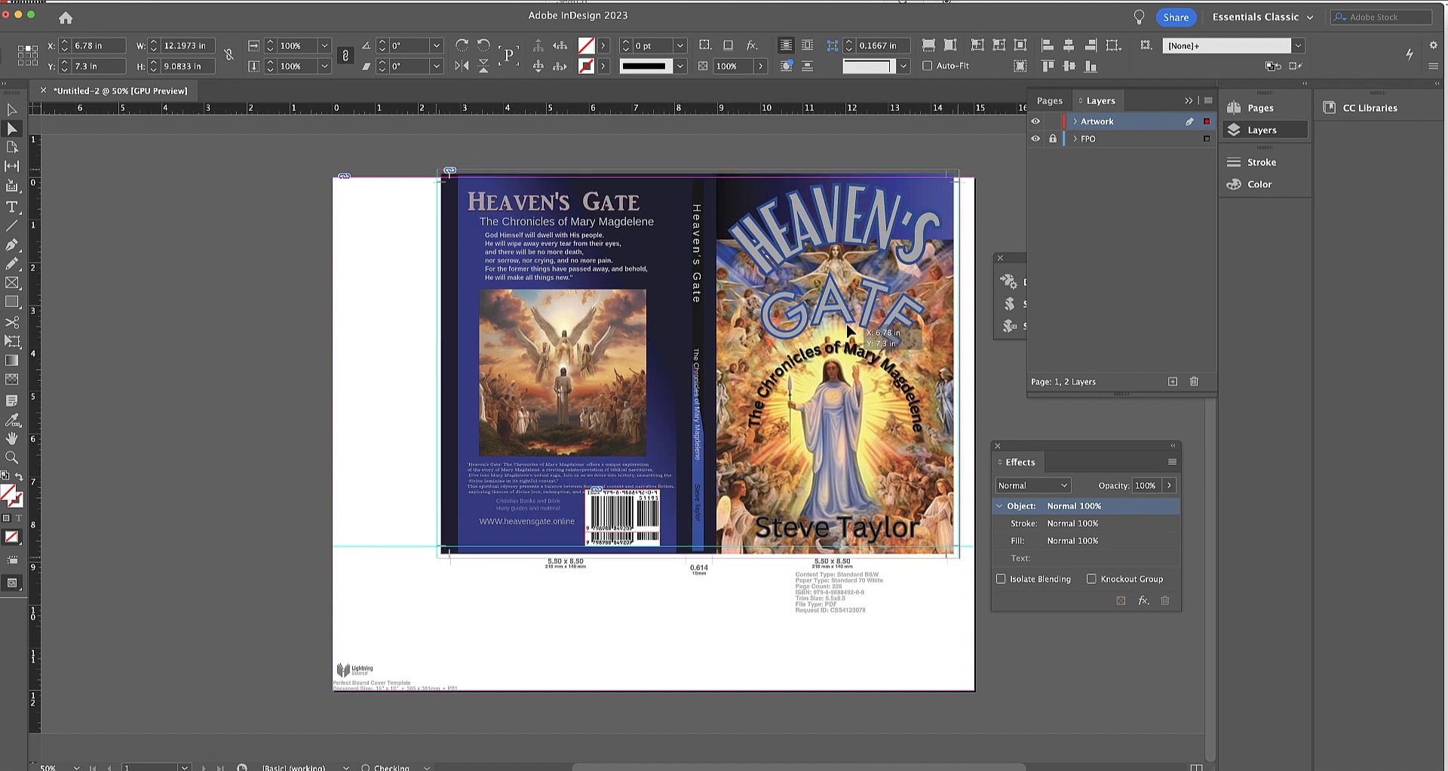
left_click_drag(847, 324, 848, 325)
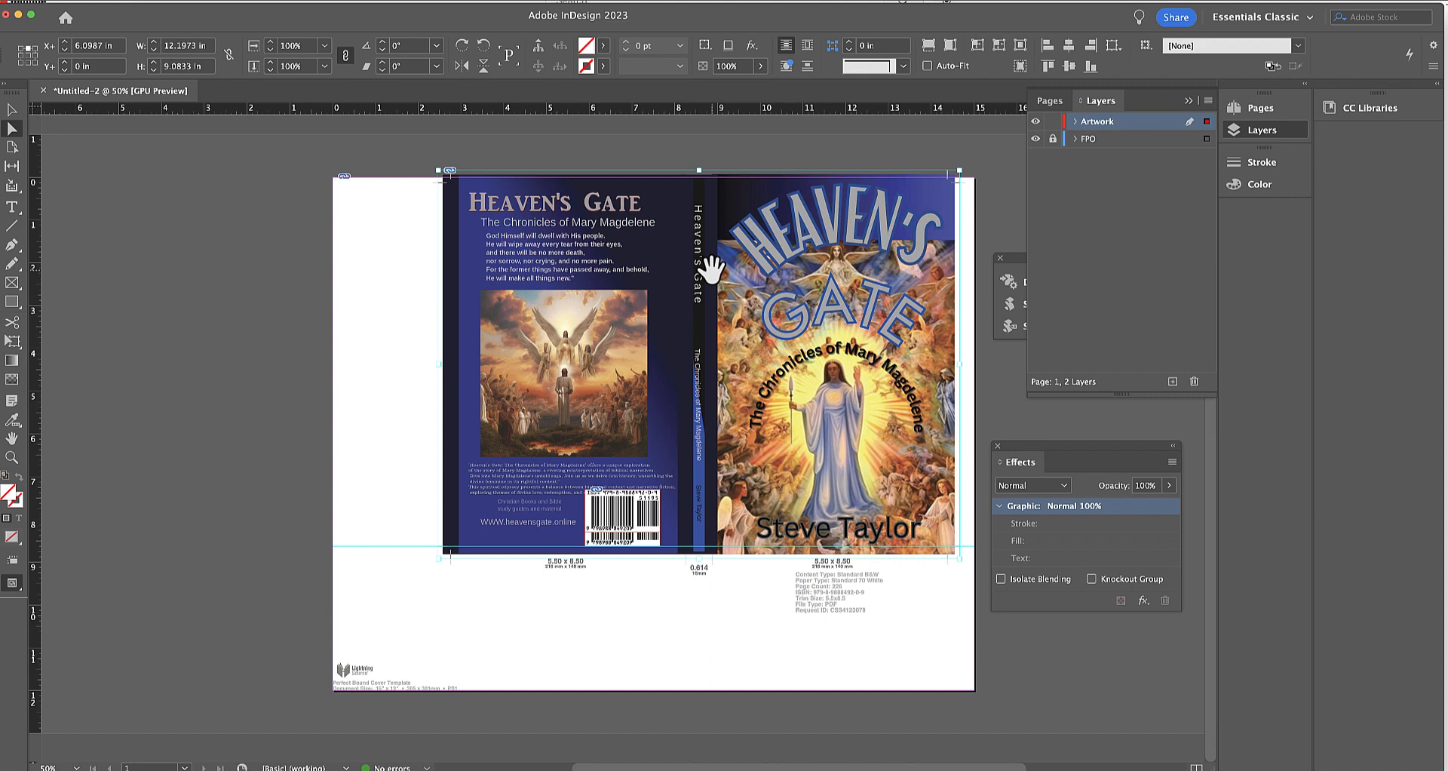
left_click(12, 111)
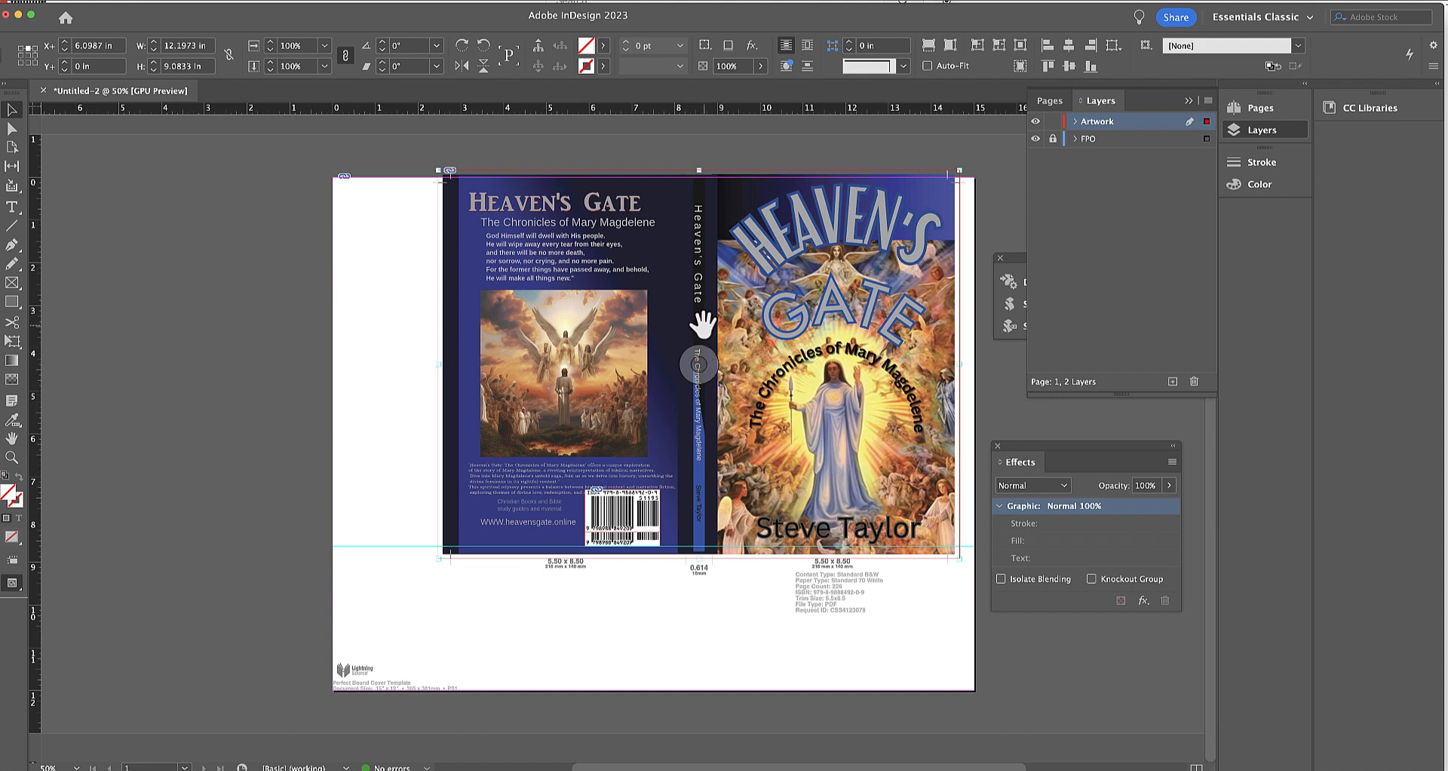
left_click(121, 181)
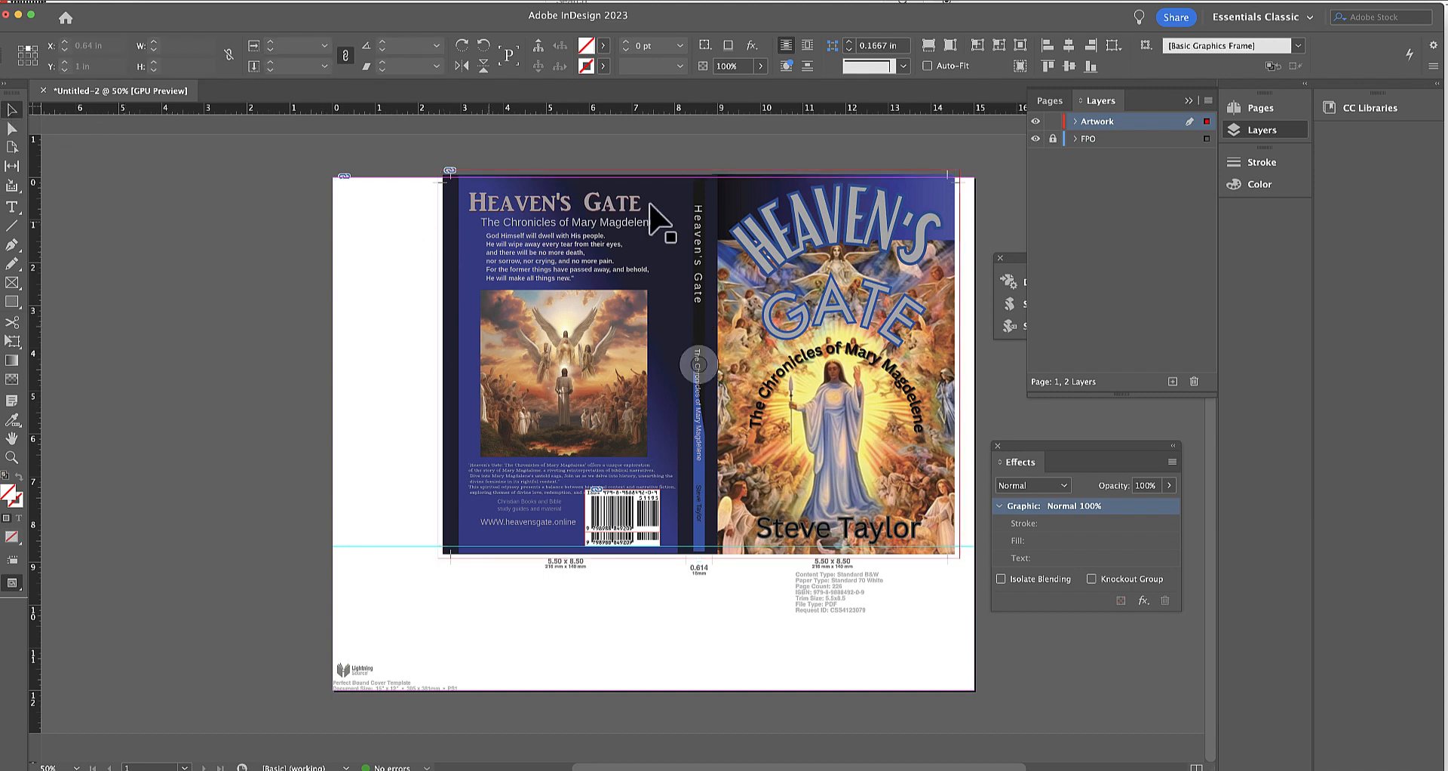
left_click(699, 186)
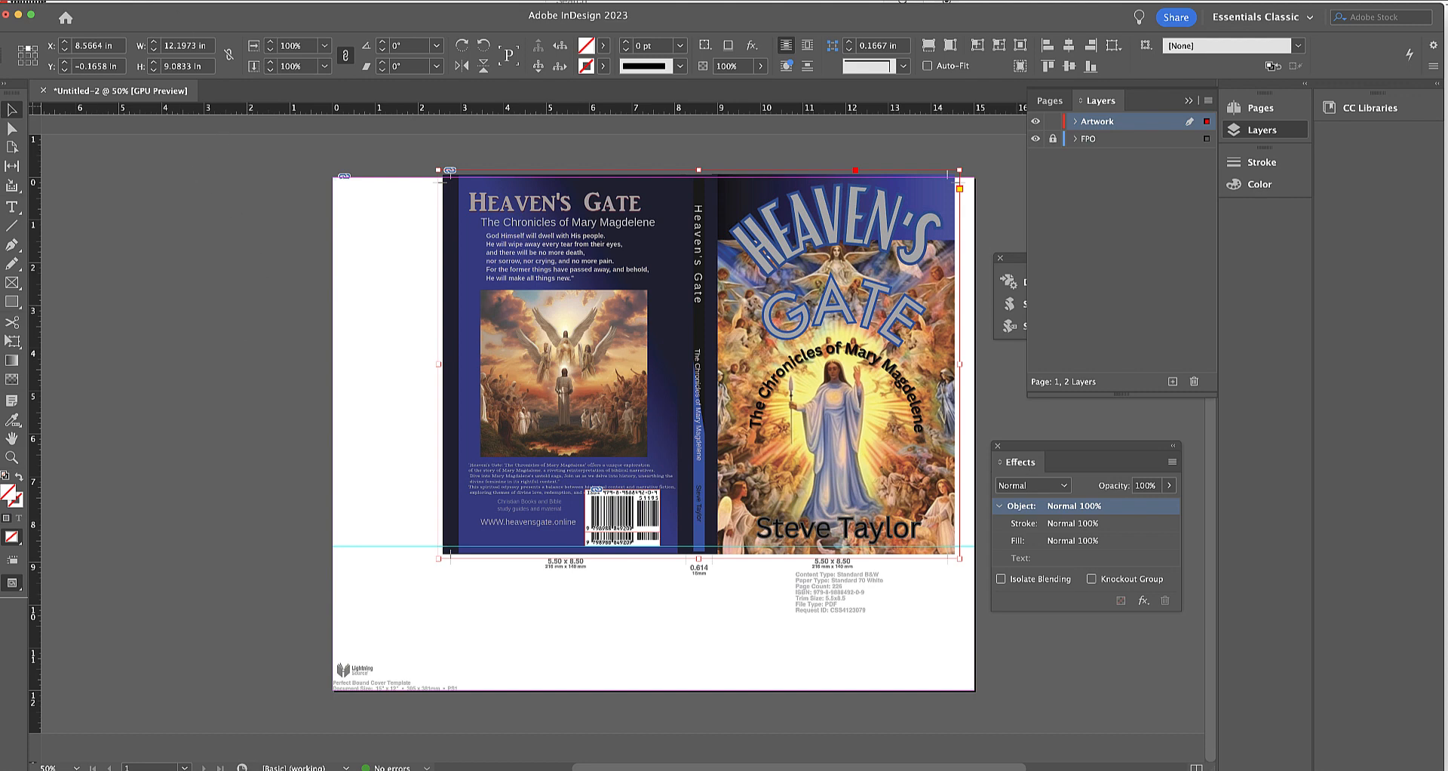
Save the document as "To Book Printer" in InDesign 2023 format in the Heaven's Gate cover folder.
left_click(30, 0)
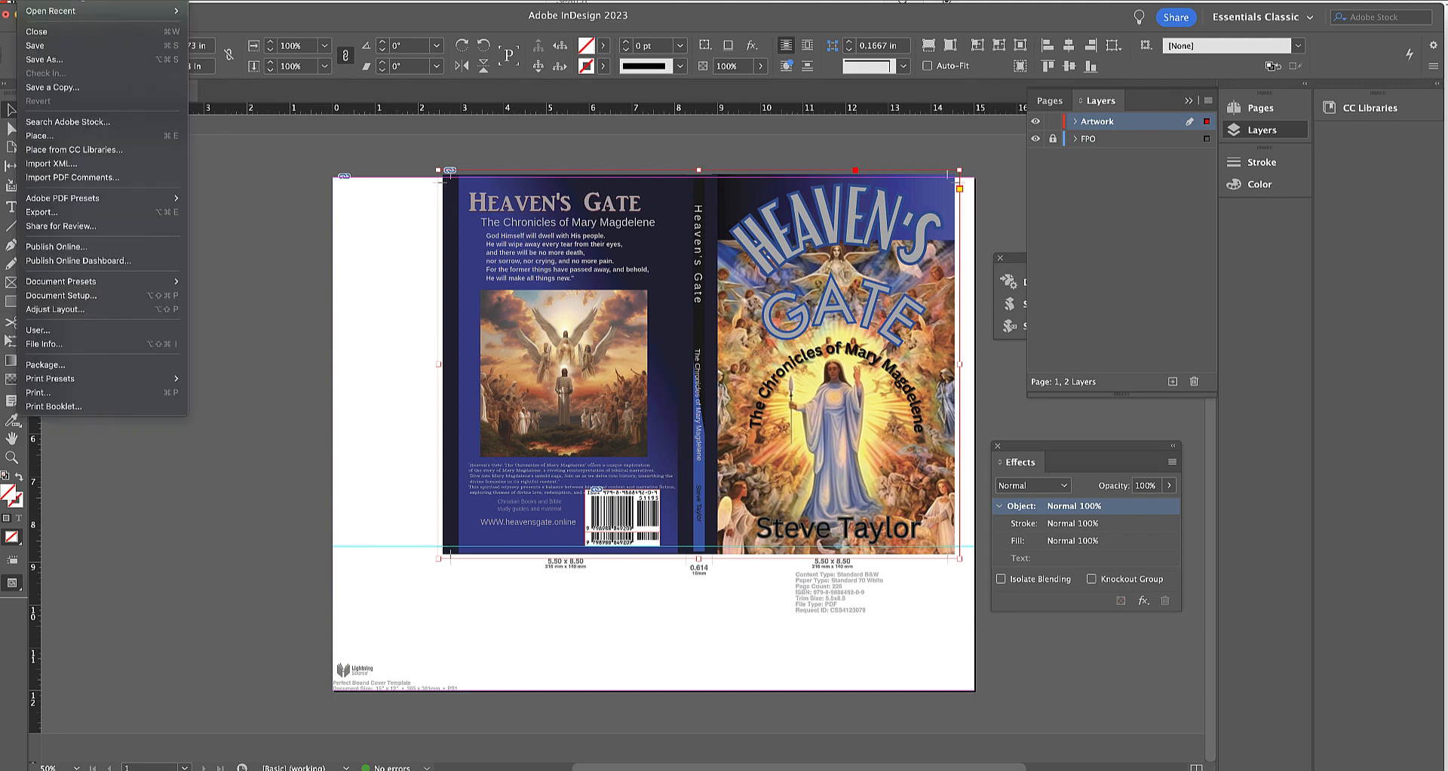
left_click(61, 59)
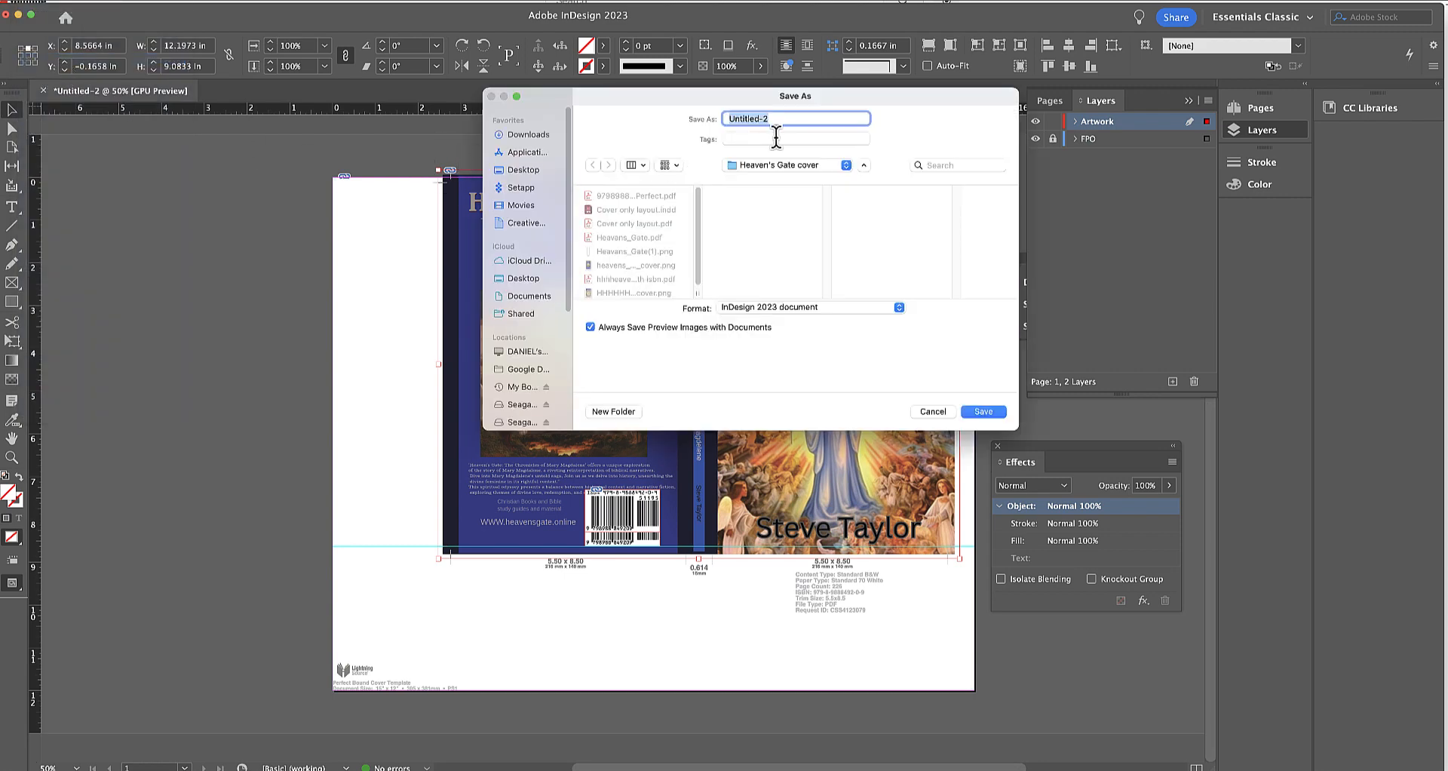
type("To Book Pri ter")
key("BackSpace")
key("BackSpace")
key("BackSpace")
type("ter")
left_click(985, 412)
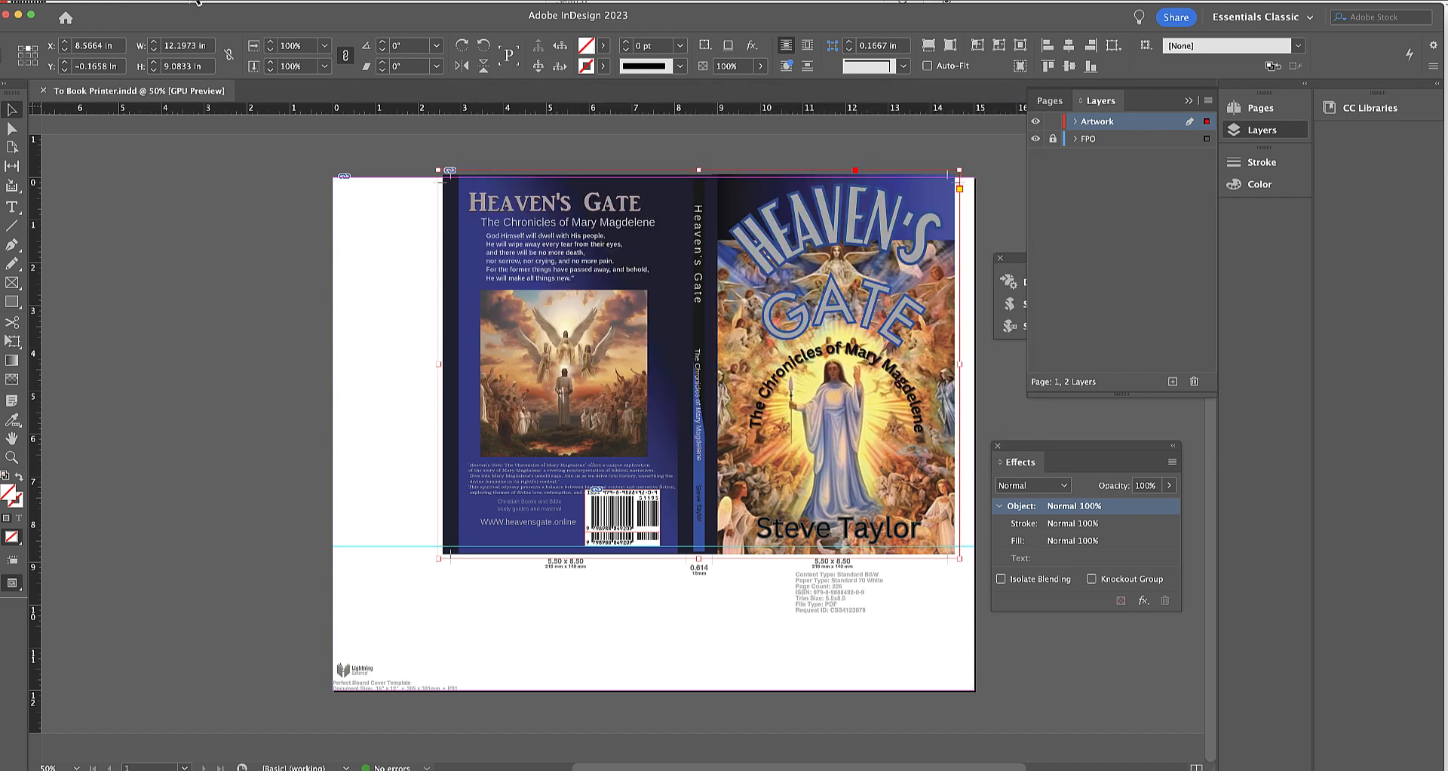
Export the cover as "To Book Printer" PDF in the Heaven's Gate cover folder, using Press Quality with Optimize for Fast Web View turned off.
left_click(33, 1)
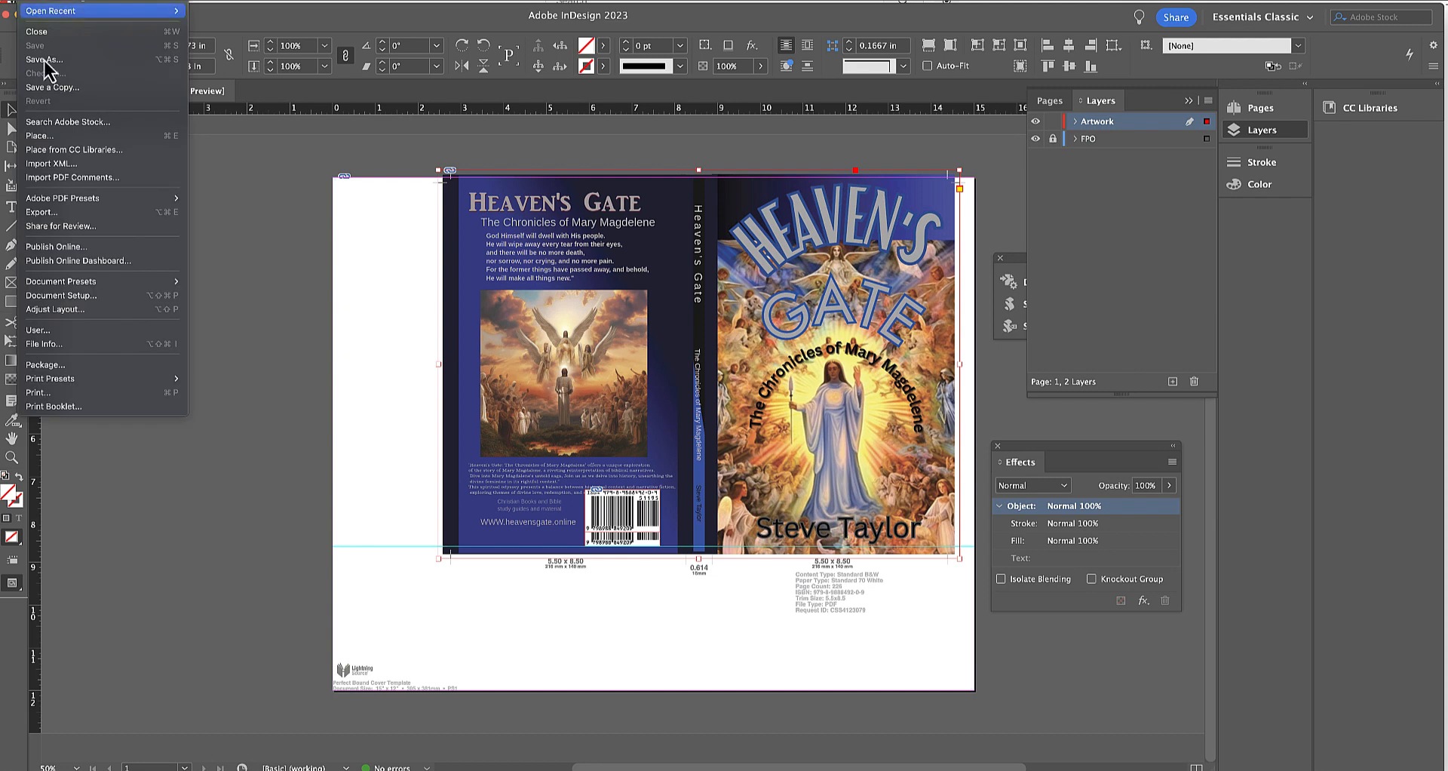
mouse_move(112, 200)
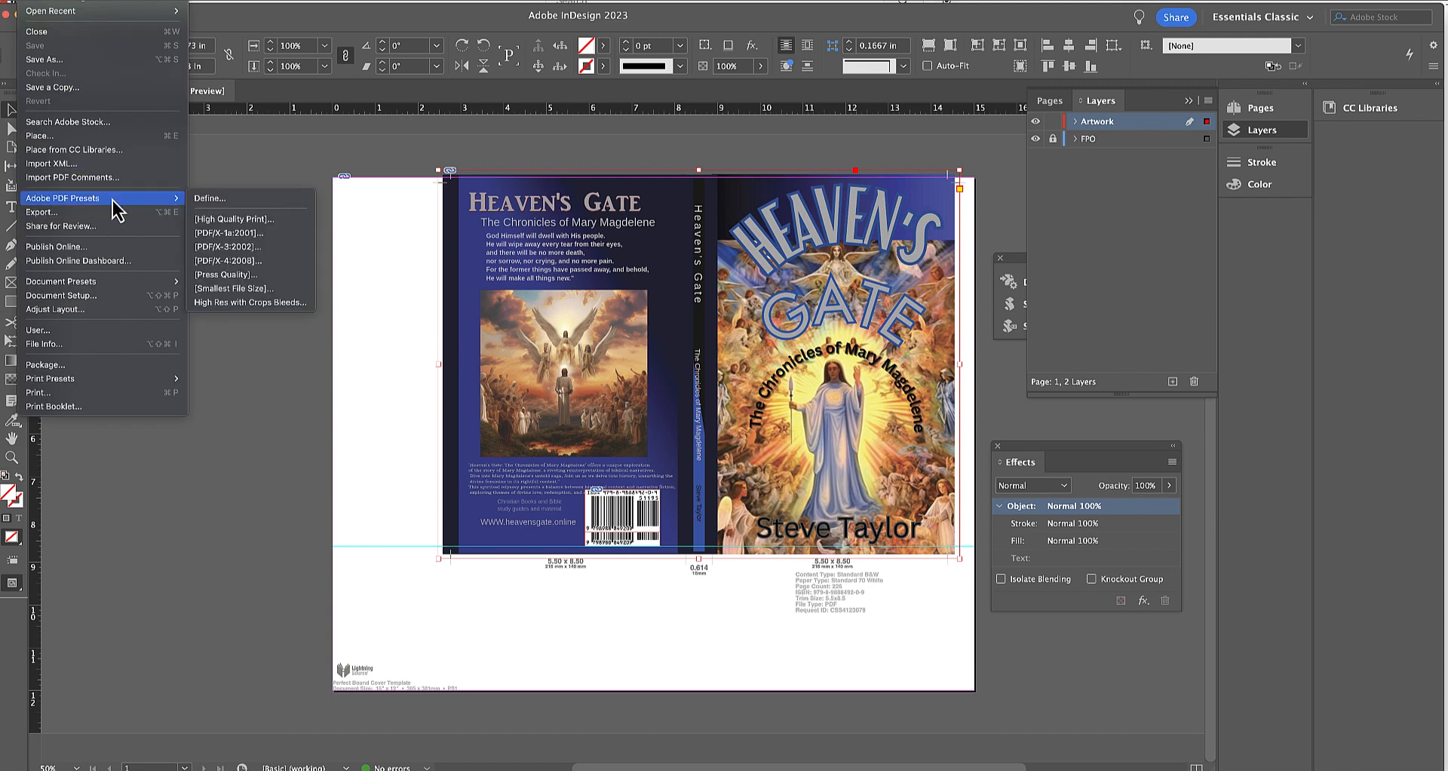
left_click(220, 274)
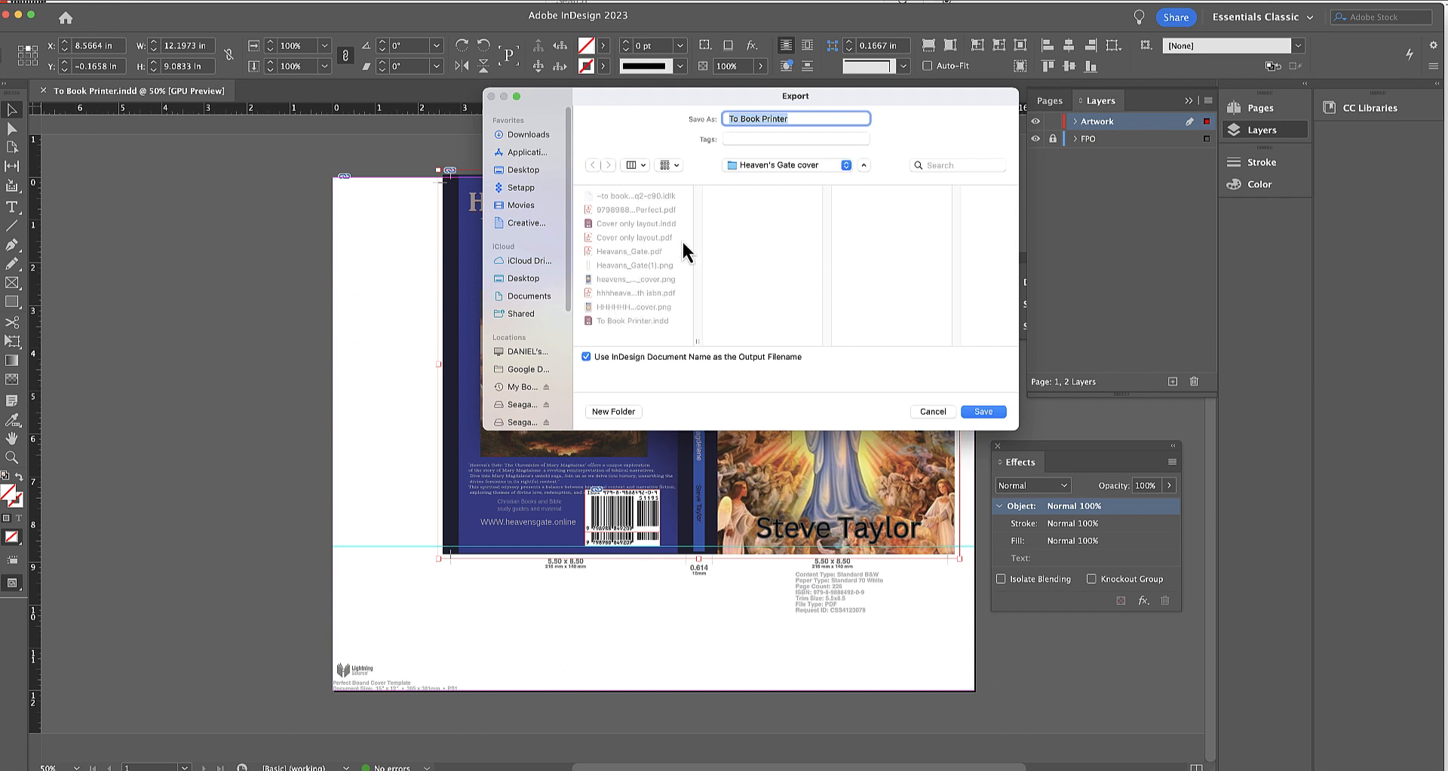
left_click(981, 412)
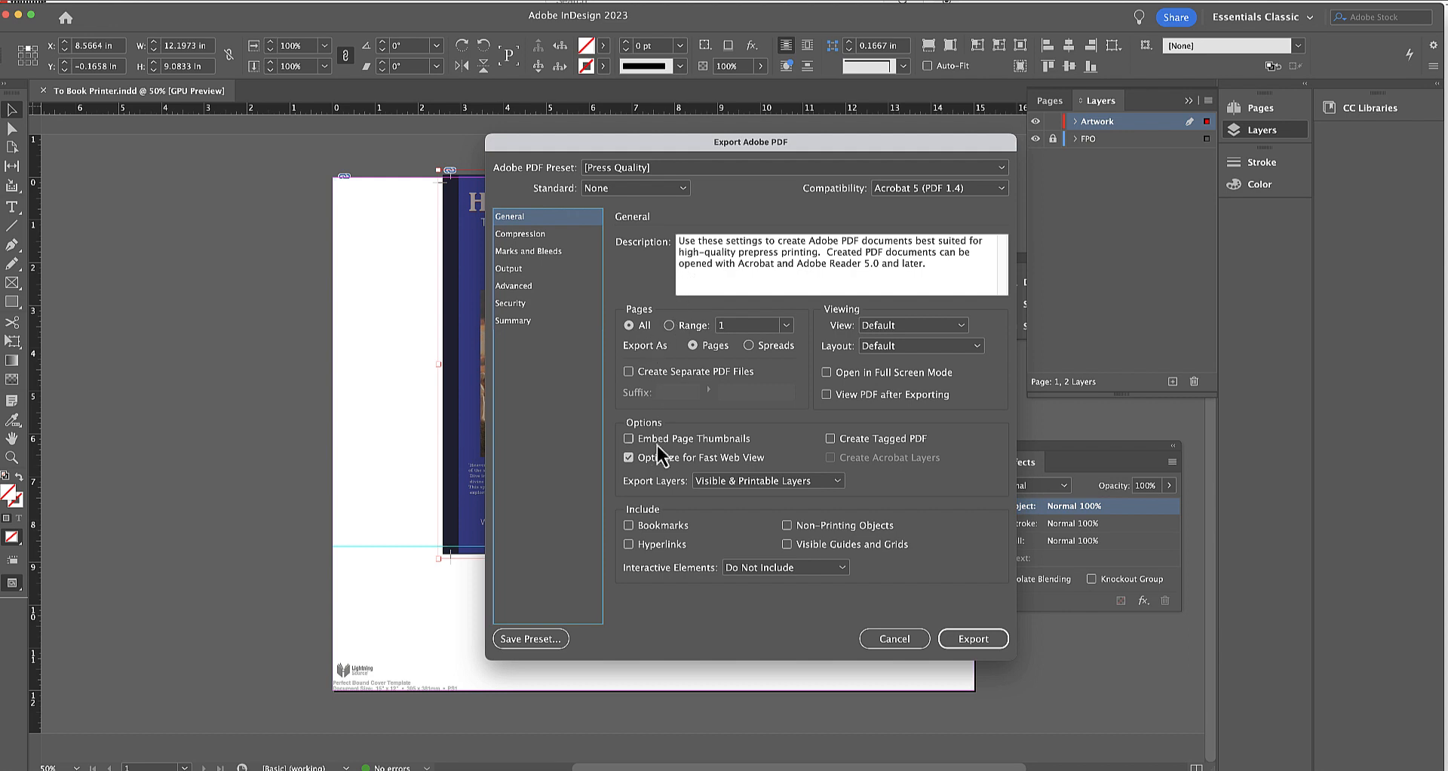
left_click(629, 458)
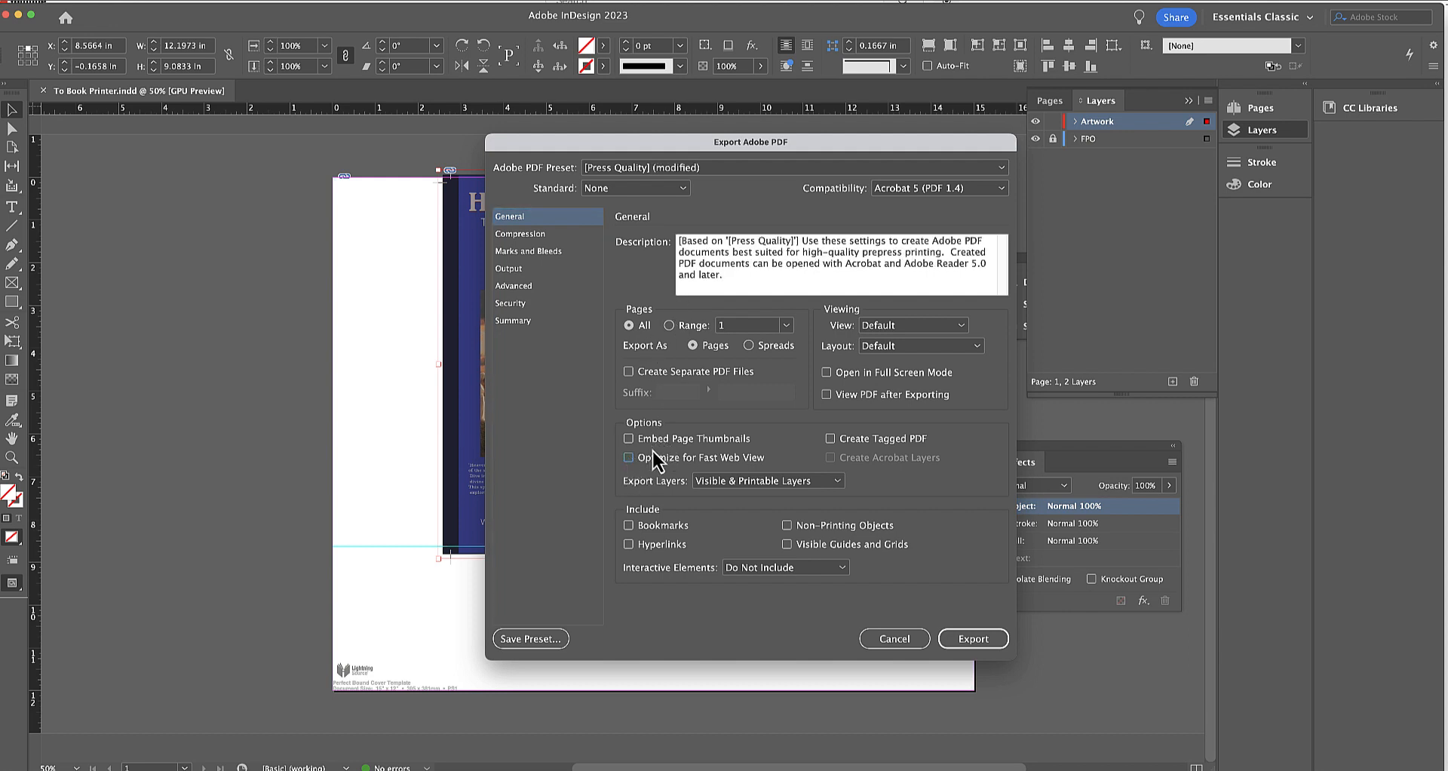
left_click(531, 253)
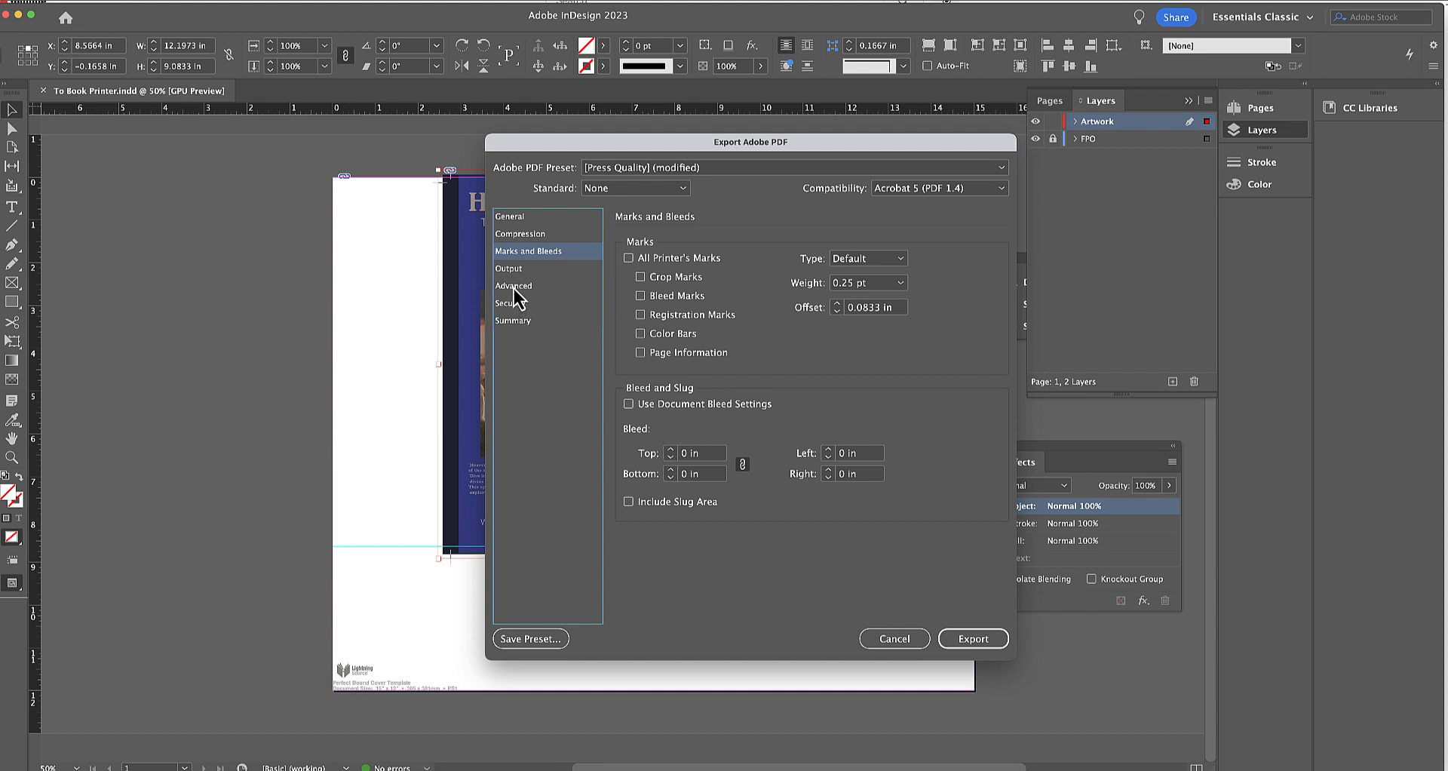
left_click(973, 639)
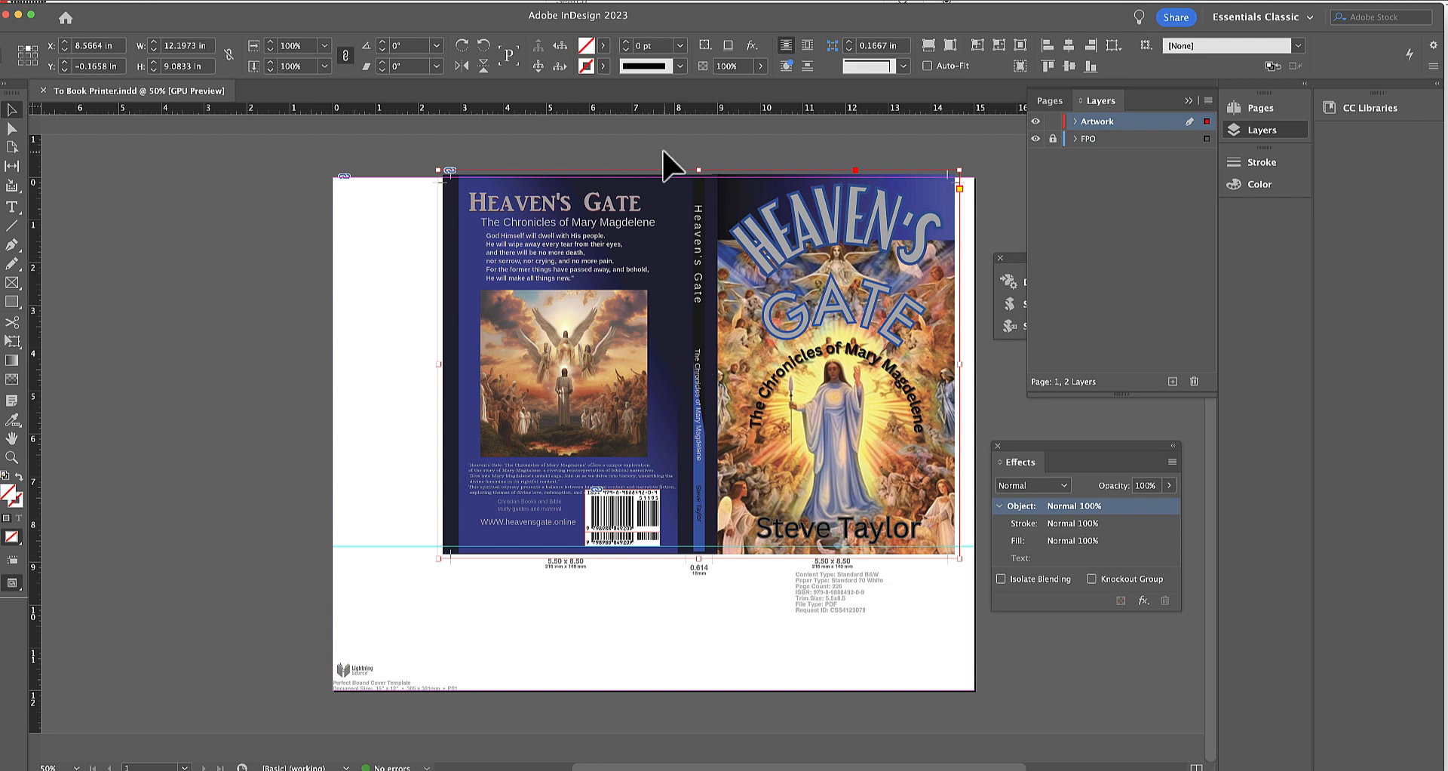
Switch to Finder, sort the Heaven's Gate cover folder in Downloads by date modified, and open To Book Printer.pdf in Acrobat for checking.
left_click(9, 16)
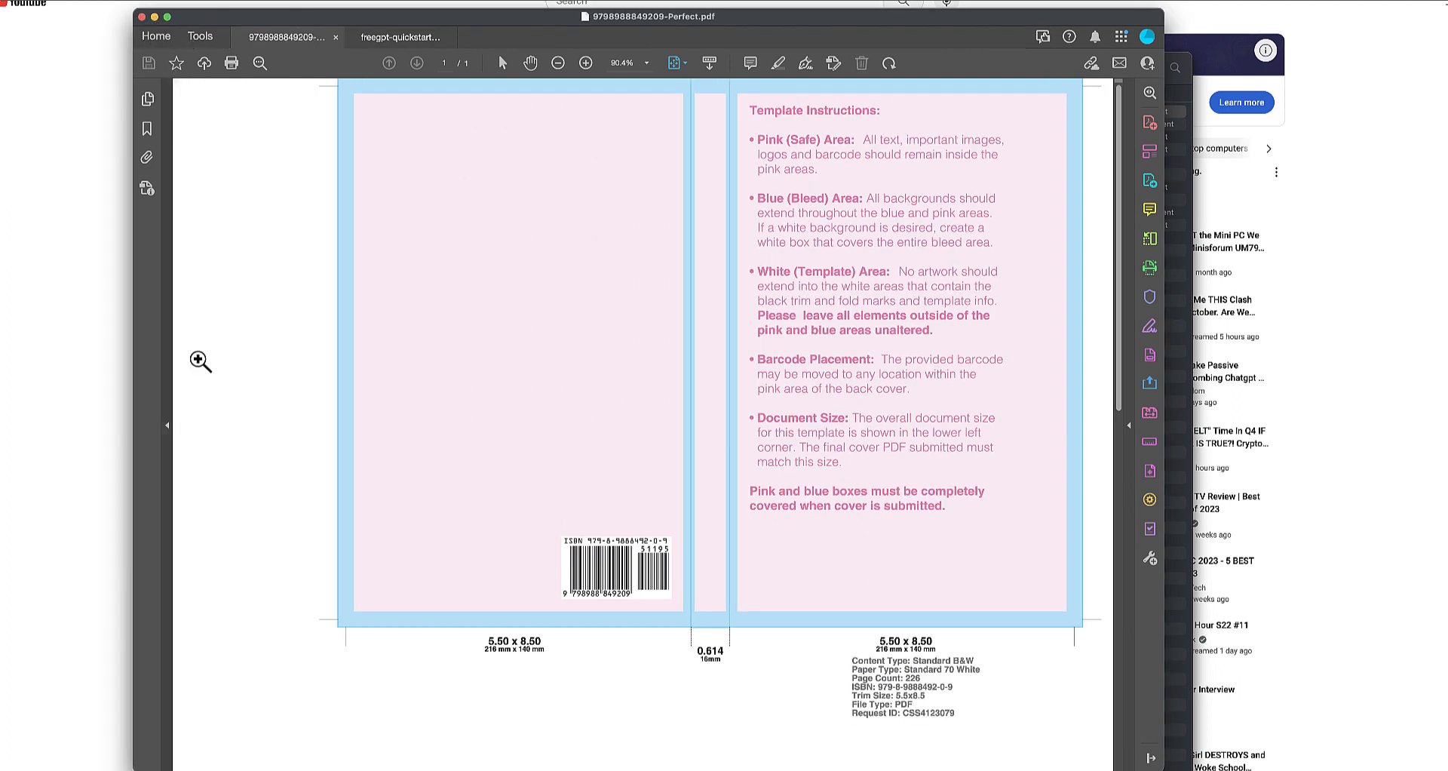
mouse_move(183, 765)
right_click(1419, 769)
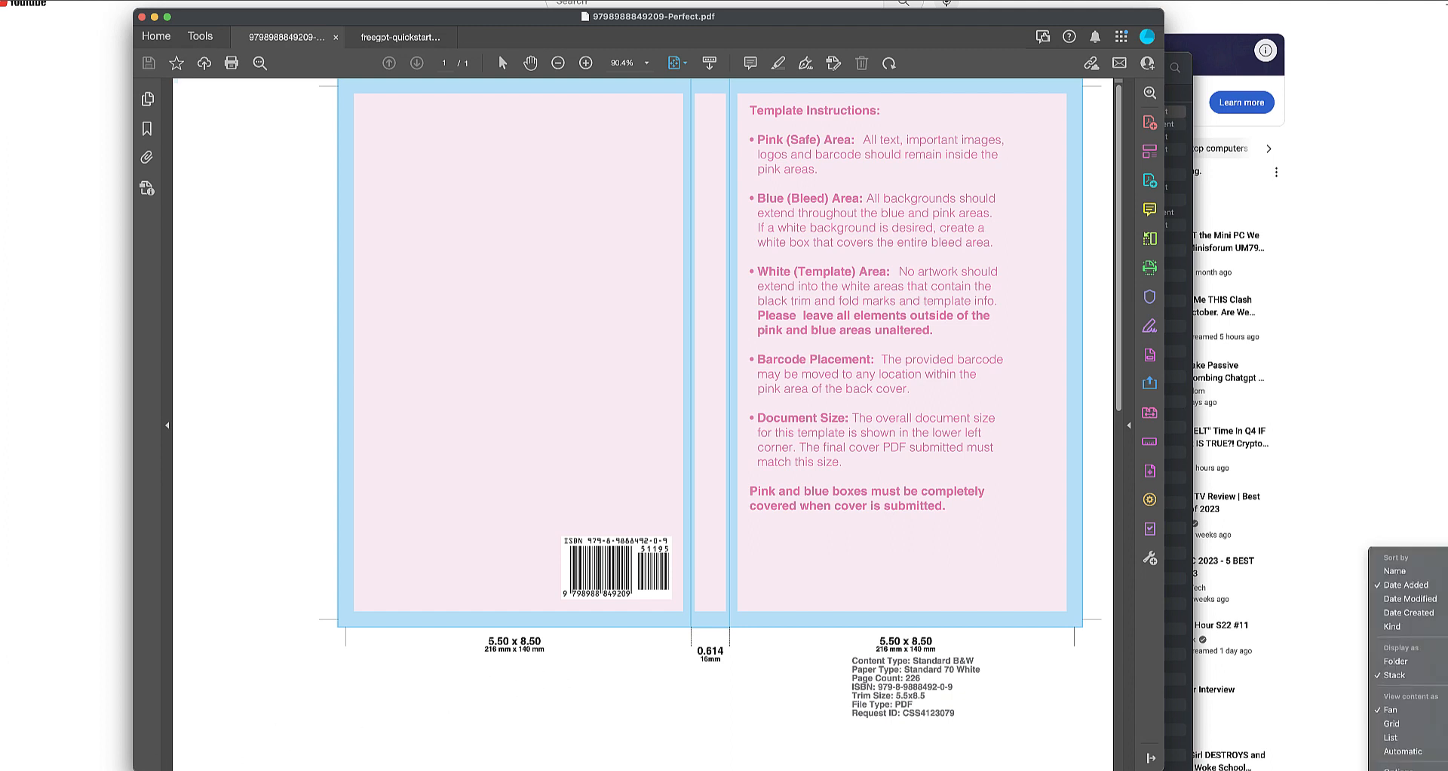
left_click(1404, 770)
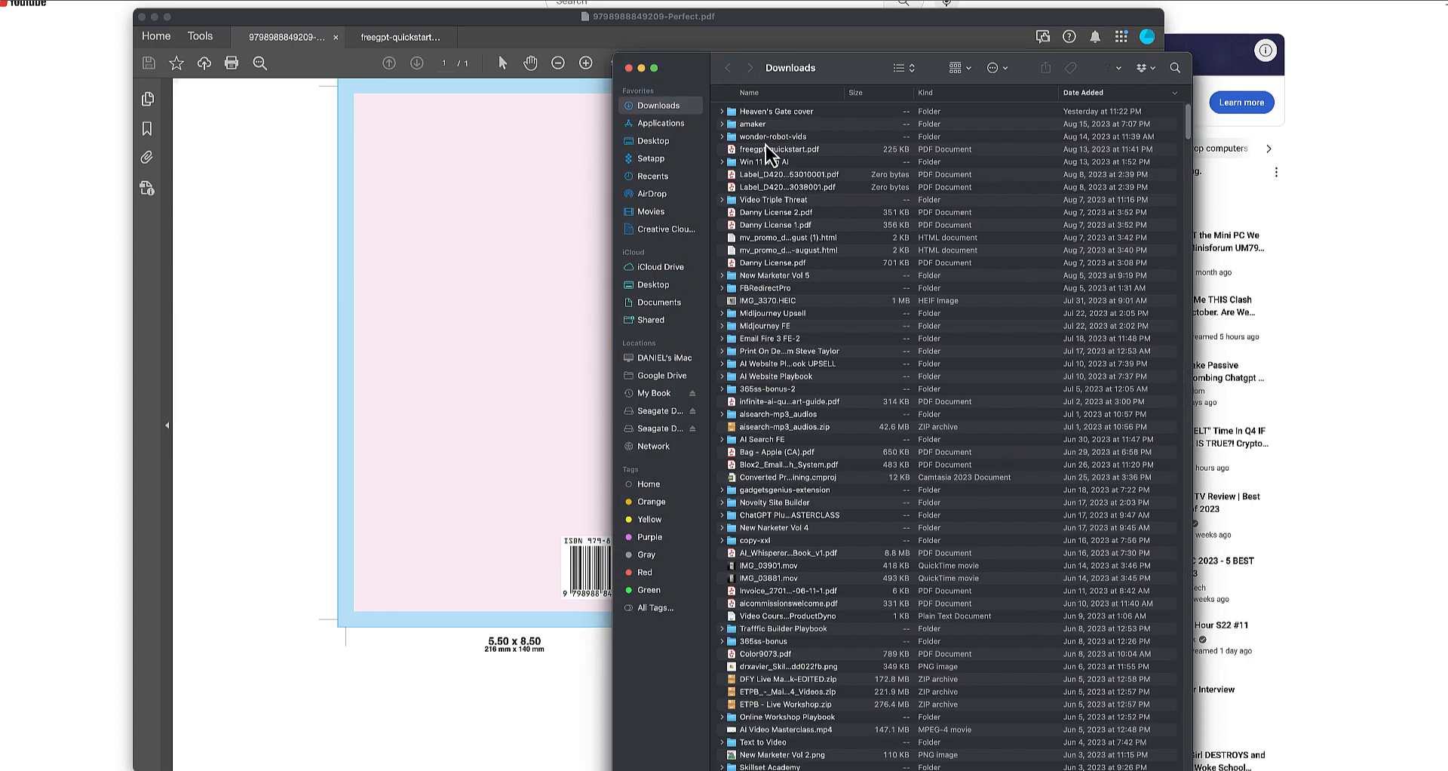
double_click(731, 115)
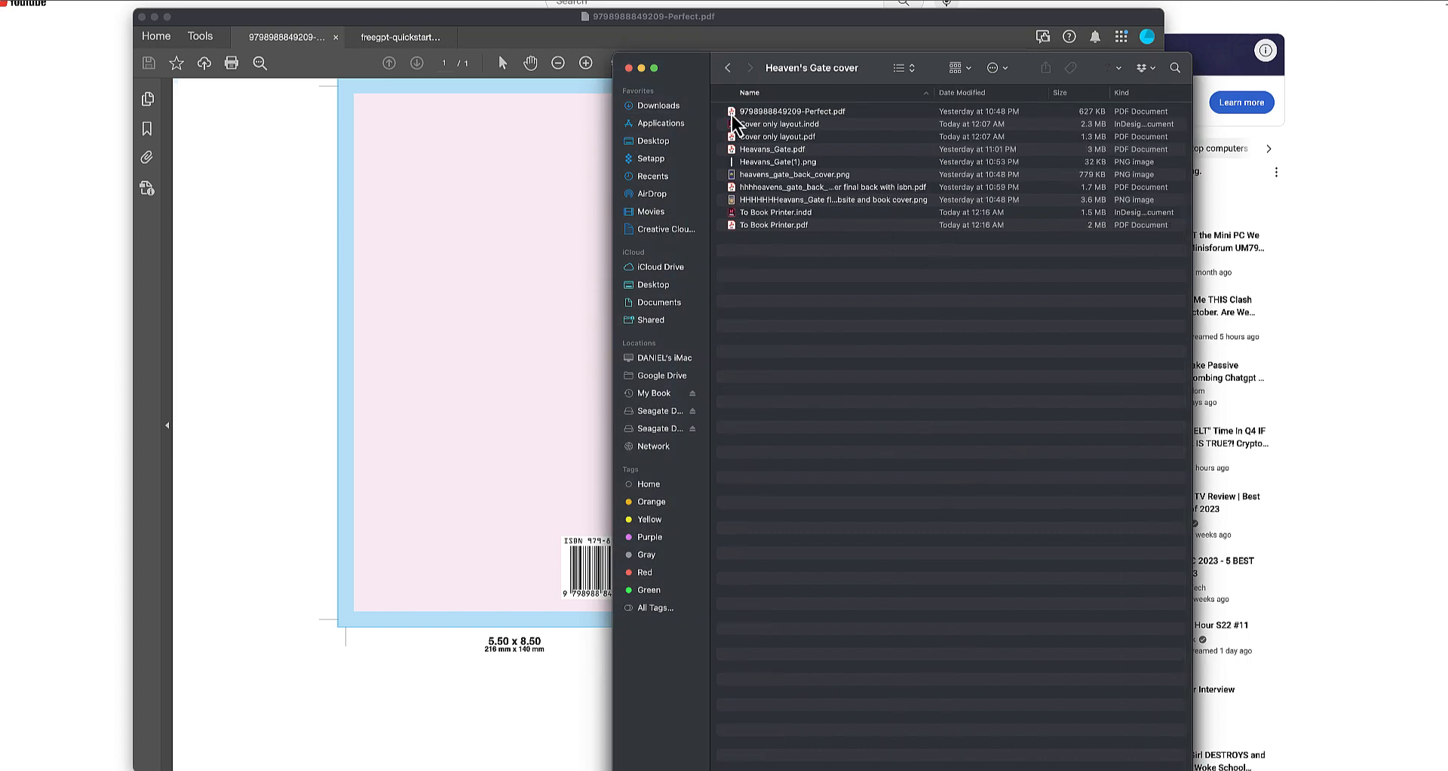
left_click(968, 93)
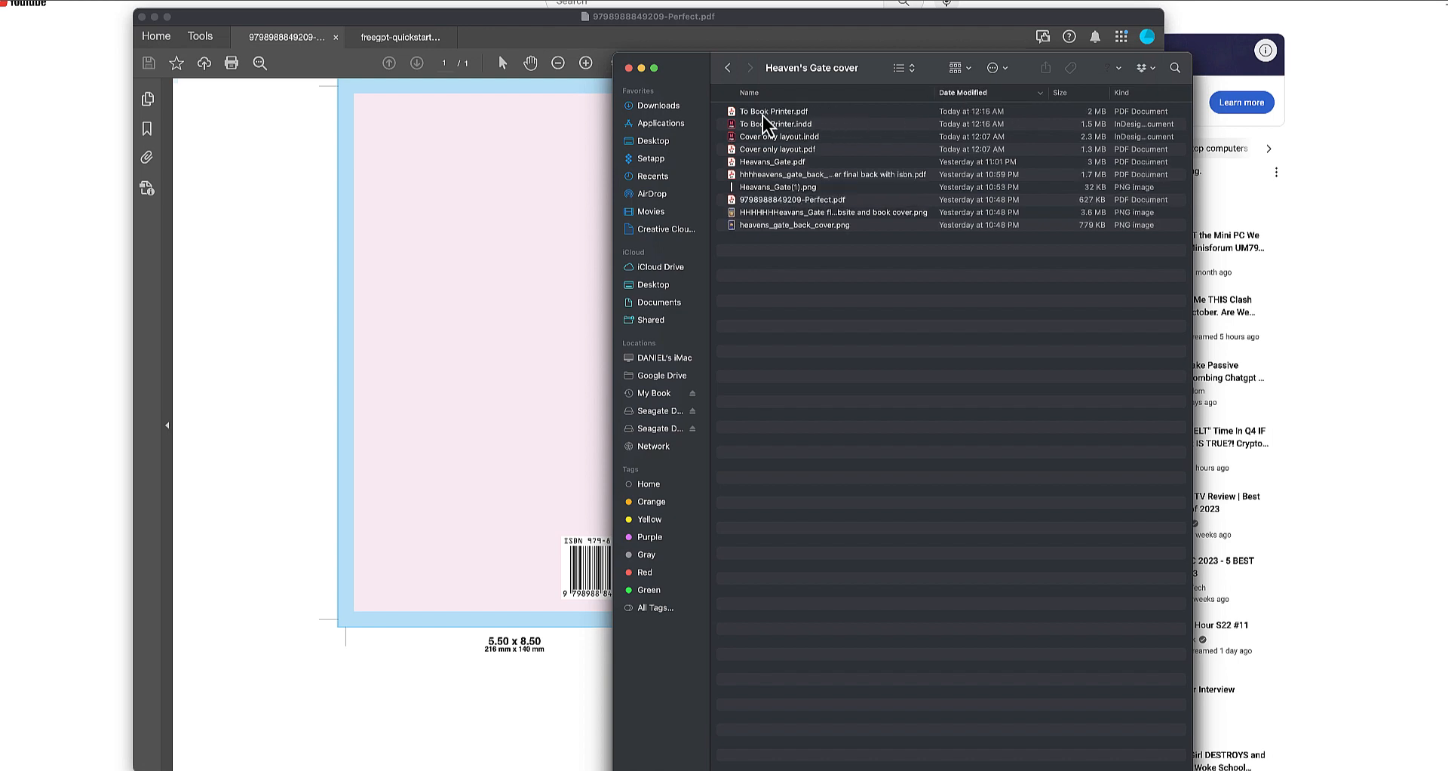
double_click(732, 112)
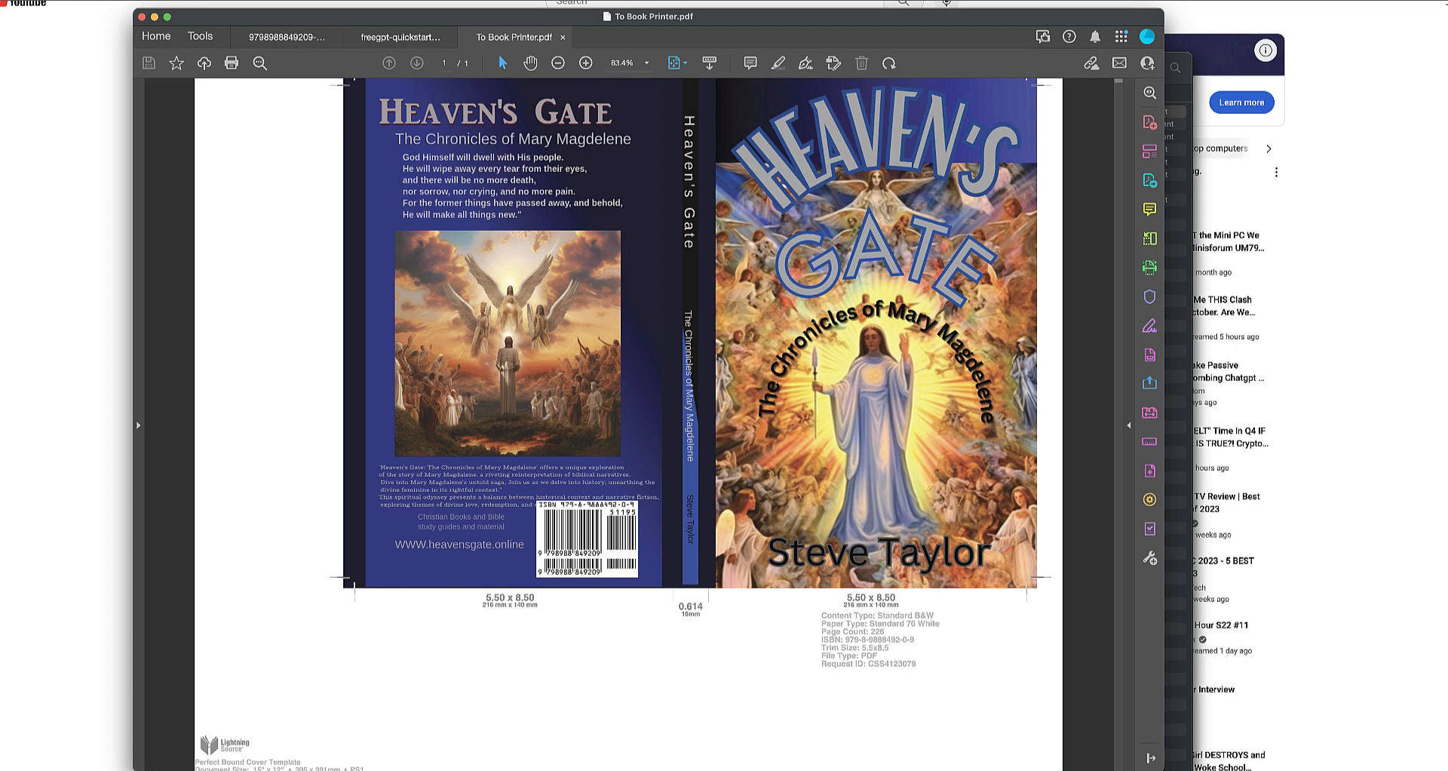
left_click(970, 0)
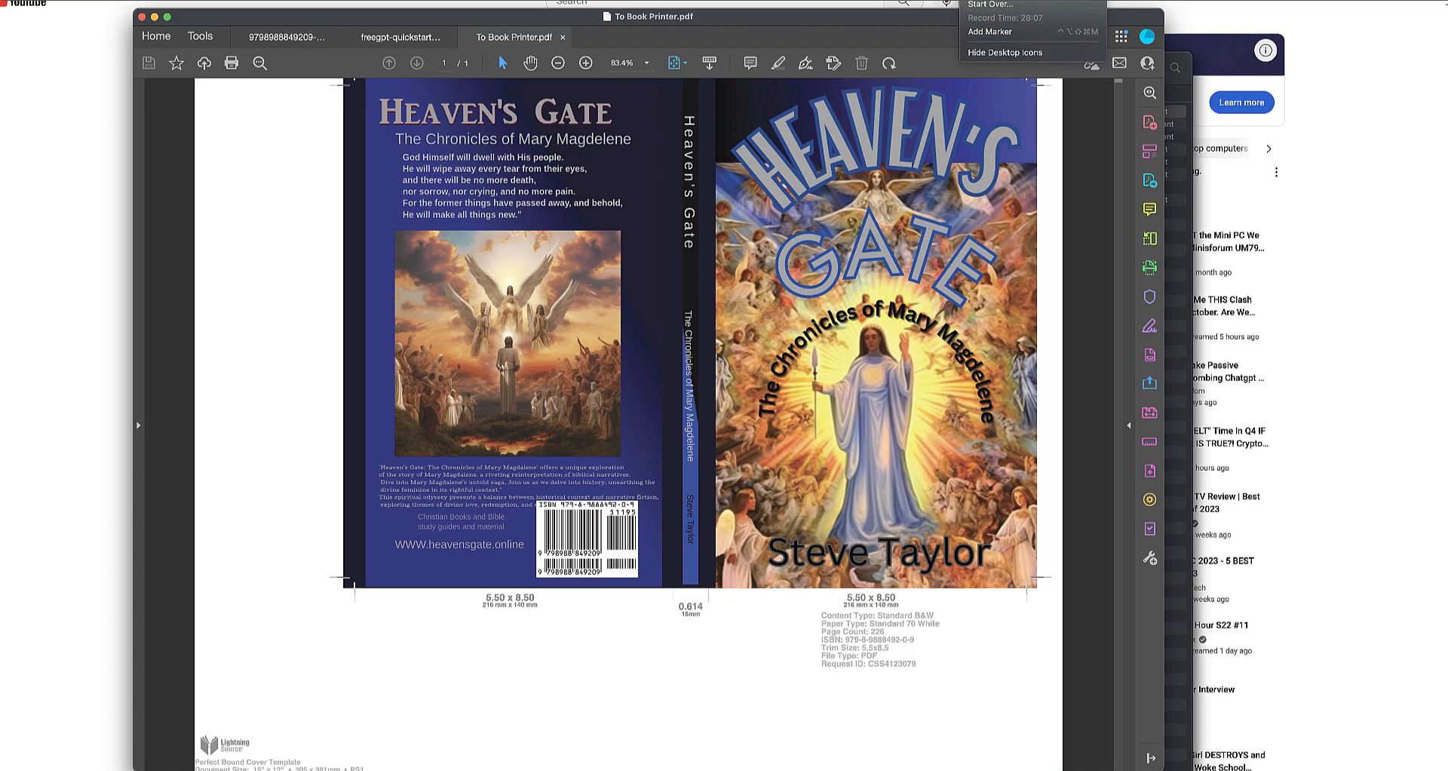